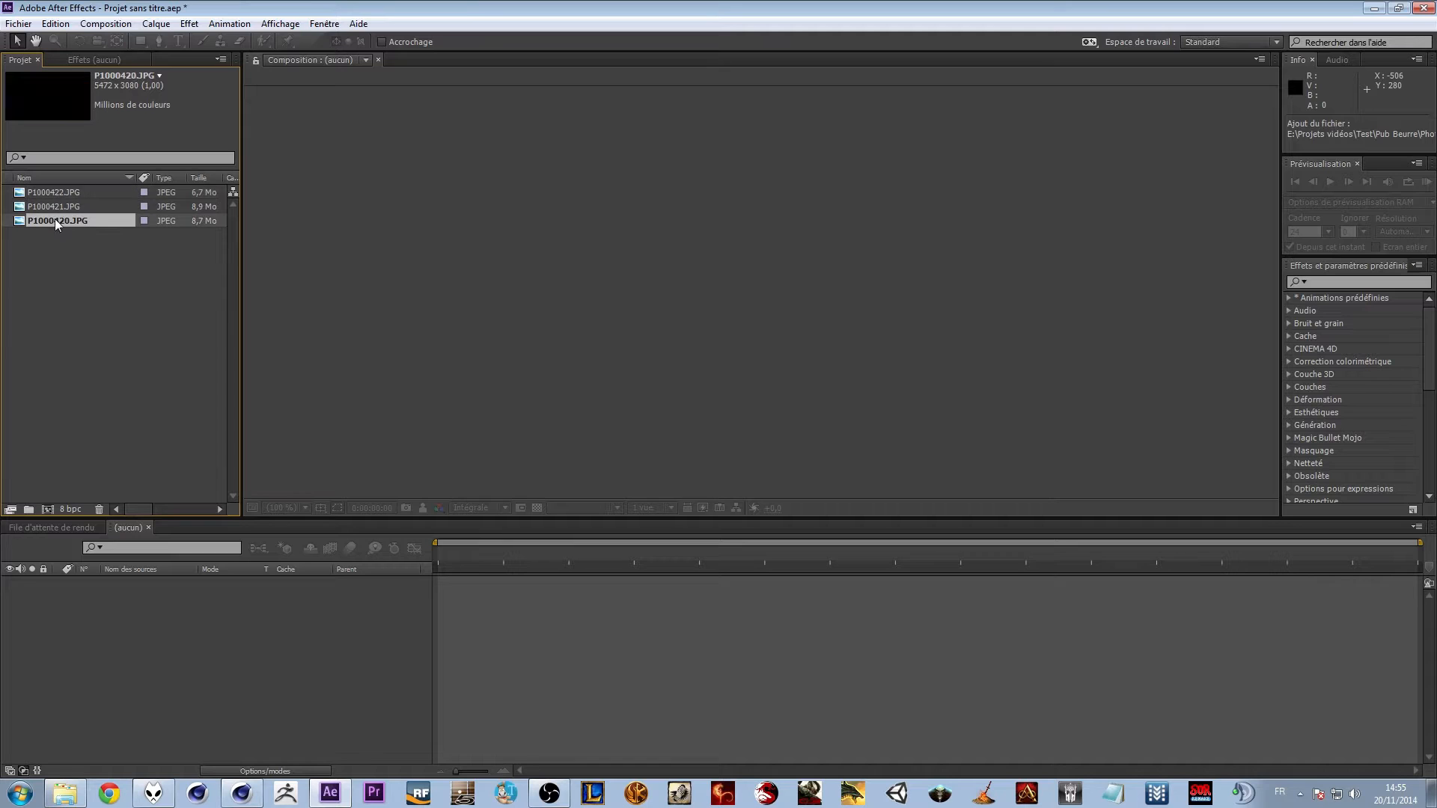
Create a composition from P1000420.JPG and rename it Tour
left_click_drag(52, 227, 183, 621)
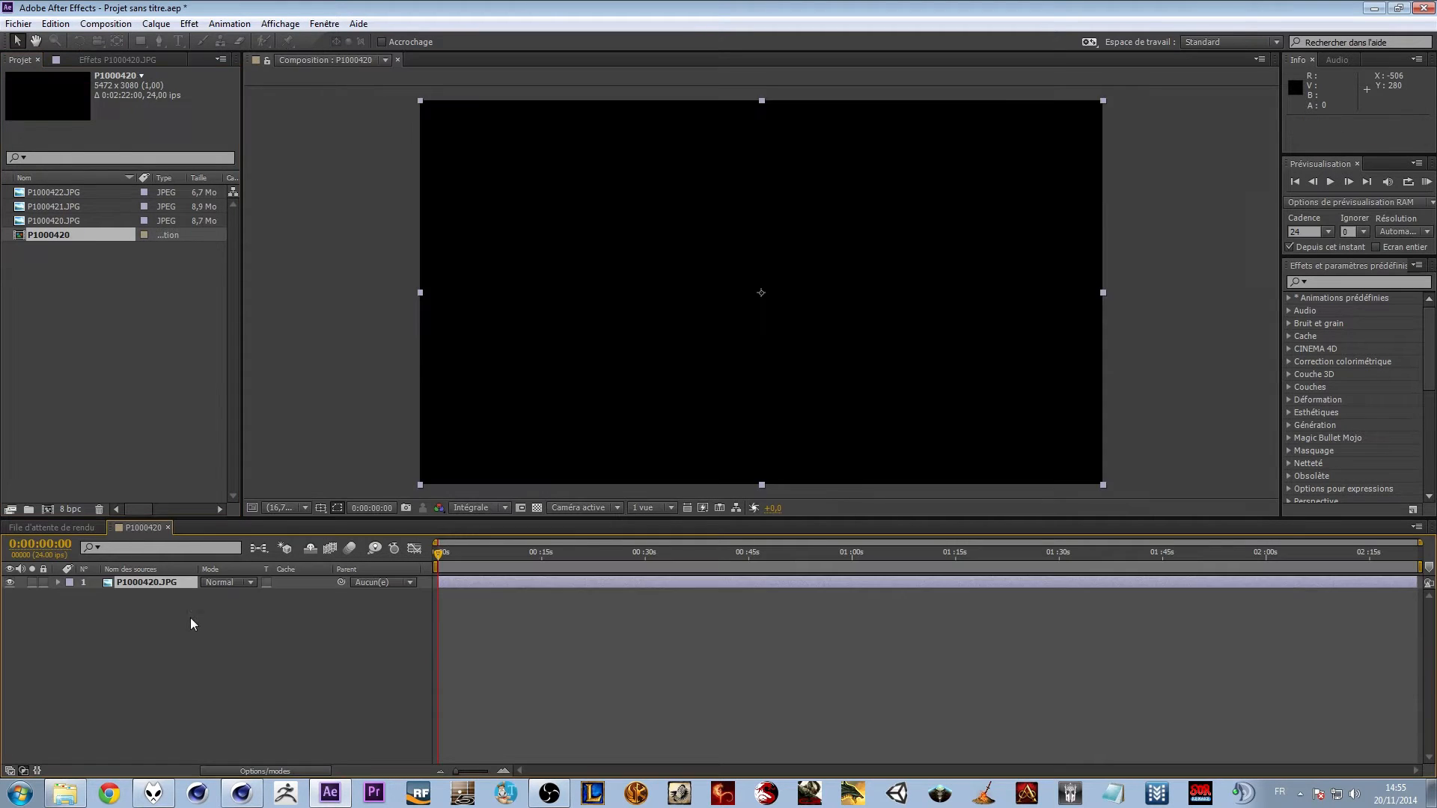
right_click(141, 589)
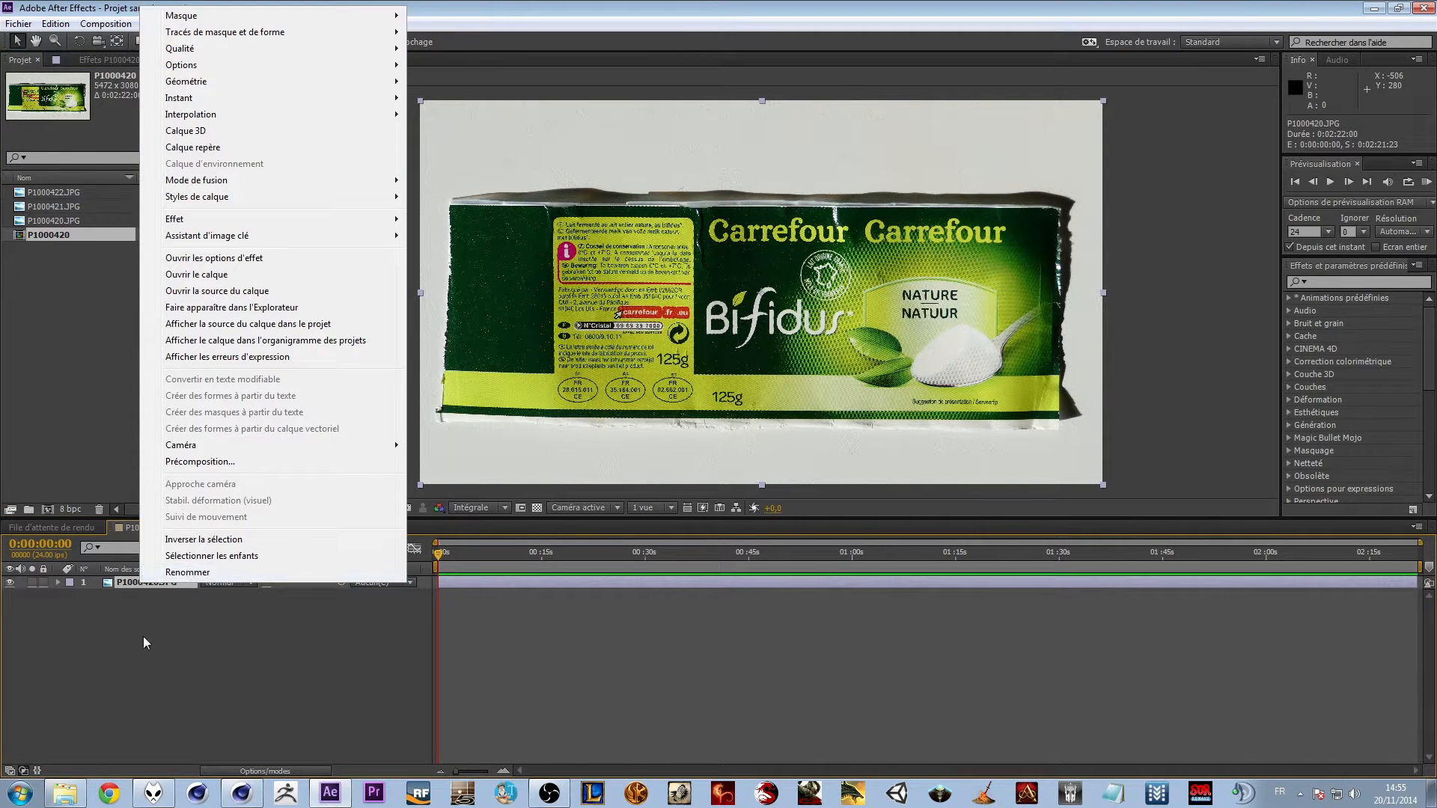
left_click(43, 220)
right_click(48, 237)
left_click(120, 445)
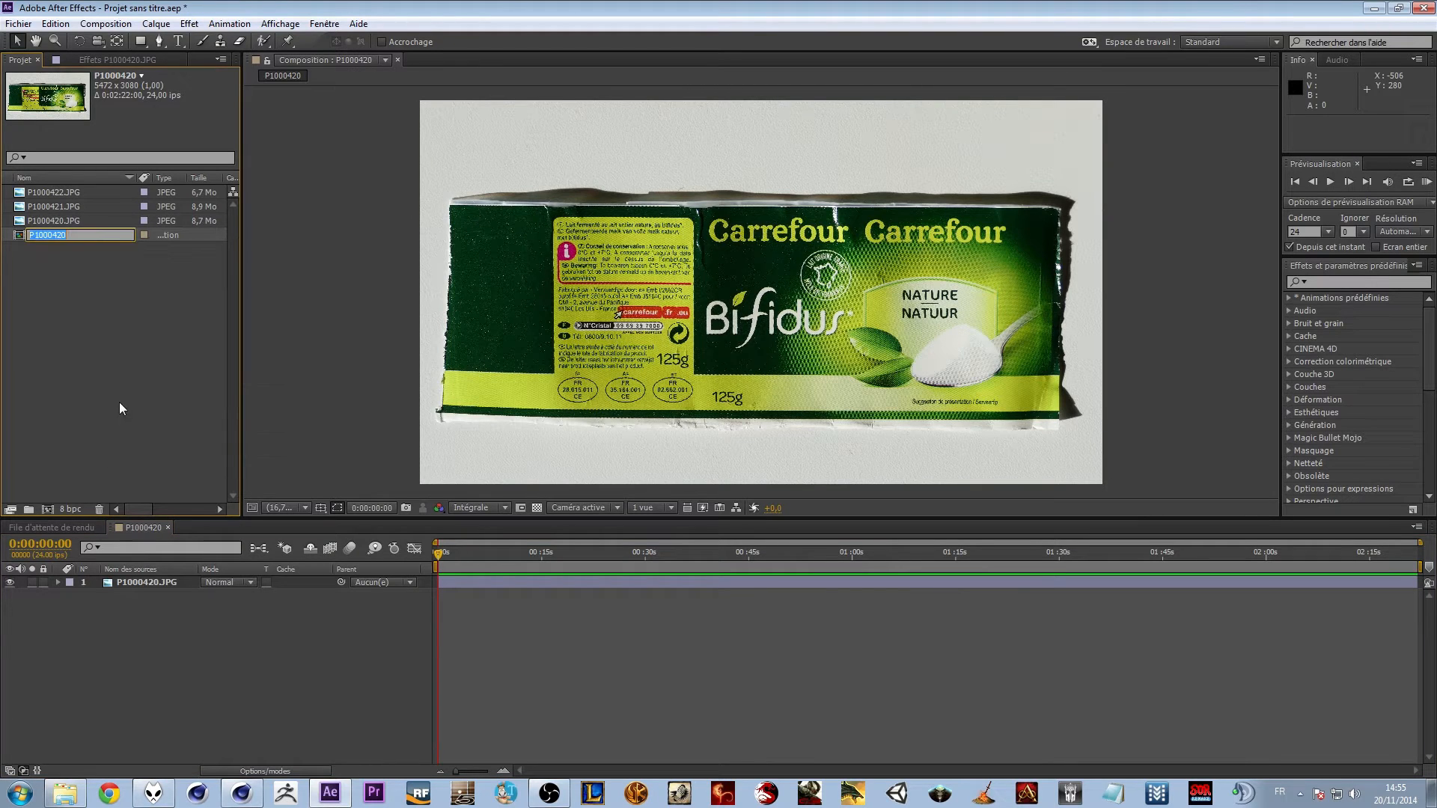
type("Tour")
left_click(116, 367)
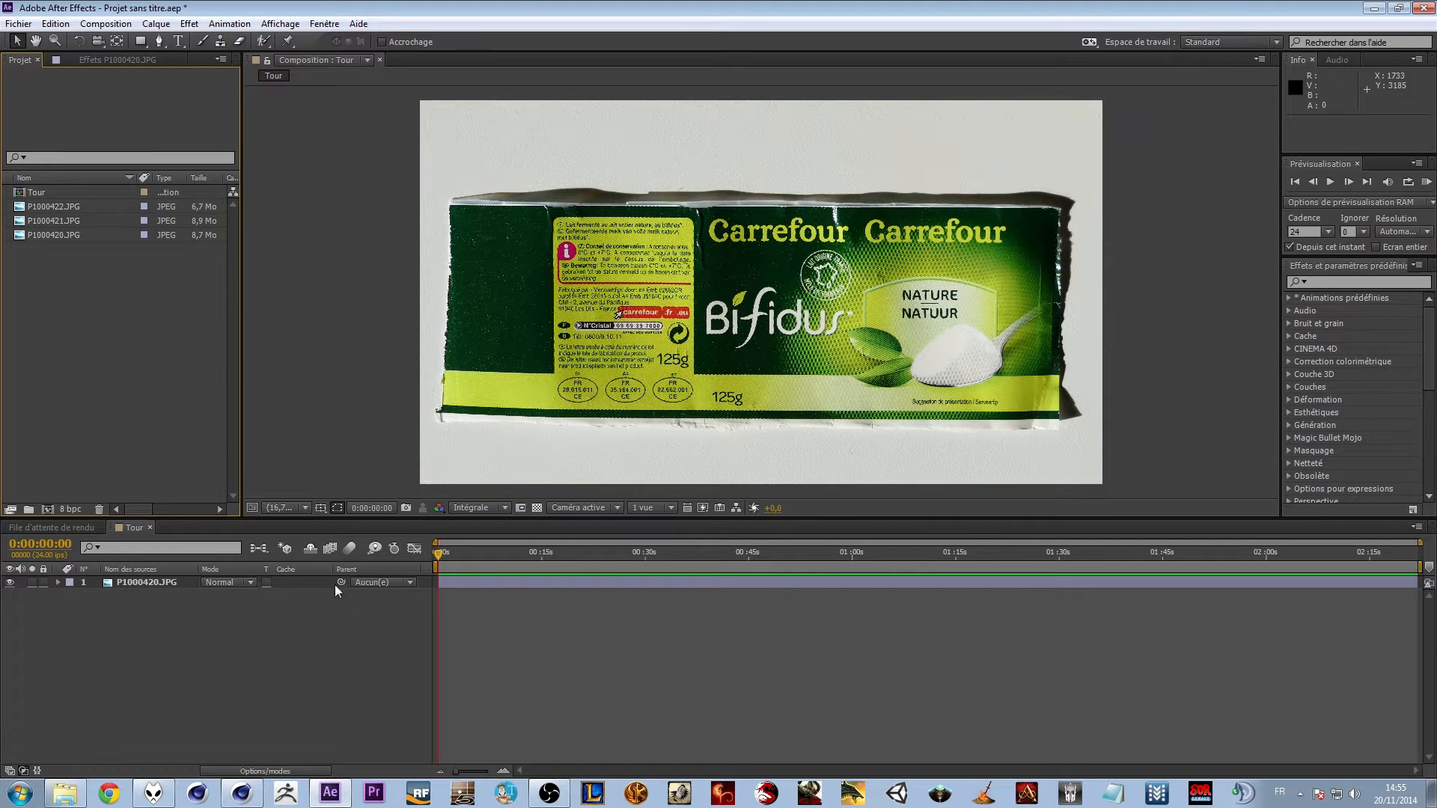
Draw a rectangular mask on the P1000420.JPG layer framing the green label and excluding the white background
left_click(154, 585)
scroll(518, 334, "up", 1)
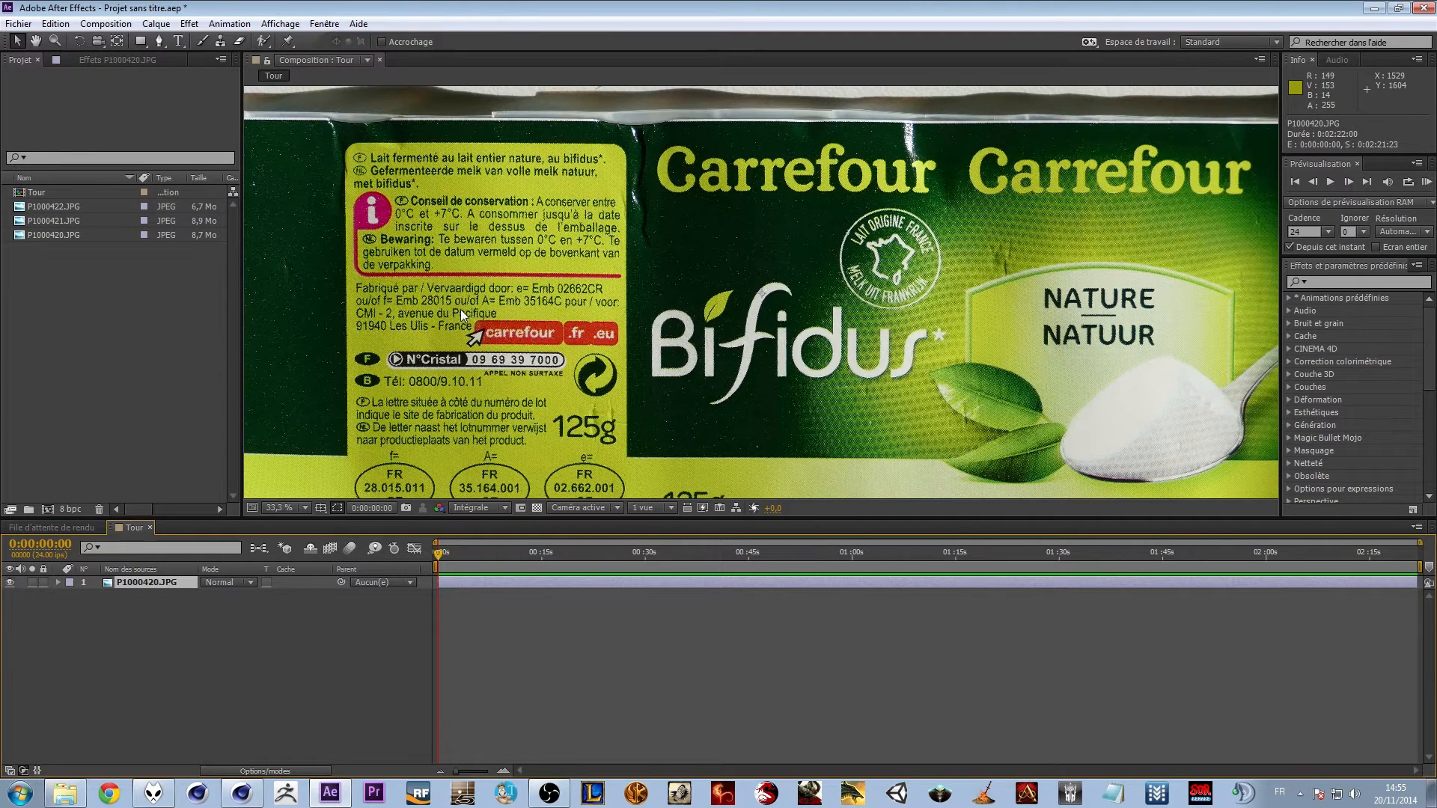
scroll(460, 308, "up", 1)
key("g")
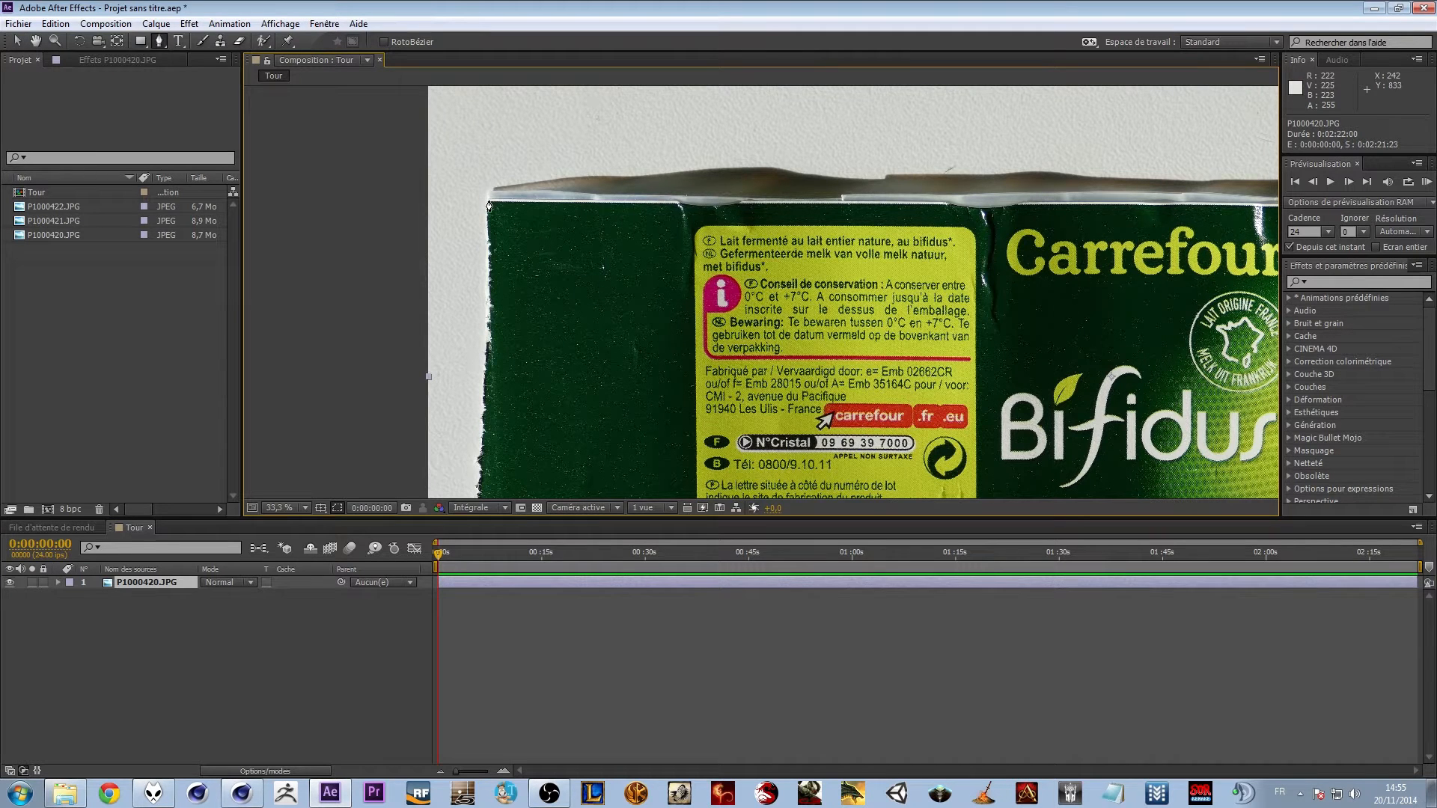
left_click(140, 41)
scroll(759, 288, "down", 1)
middle_click_drag(800, 278, 754, 261)
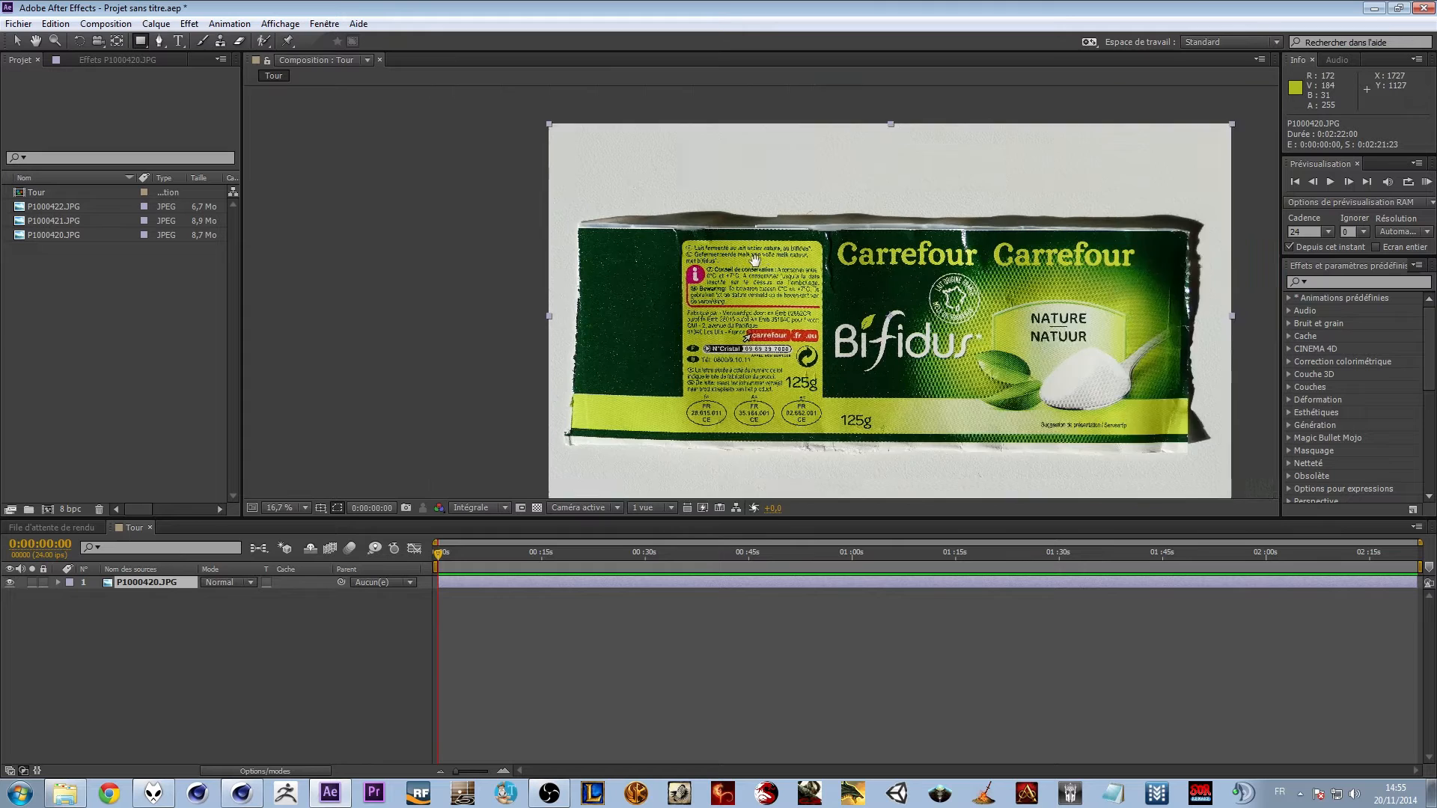
mouse_move(418, 151)
left_mouse_down()
mouse_move(519, 170)
mouse_move(1050, 380)
mouse_move(1023, 360)
left_mouse_up()
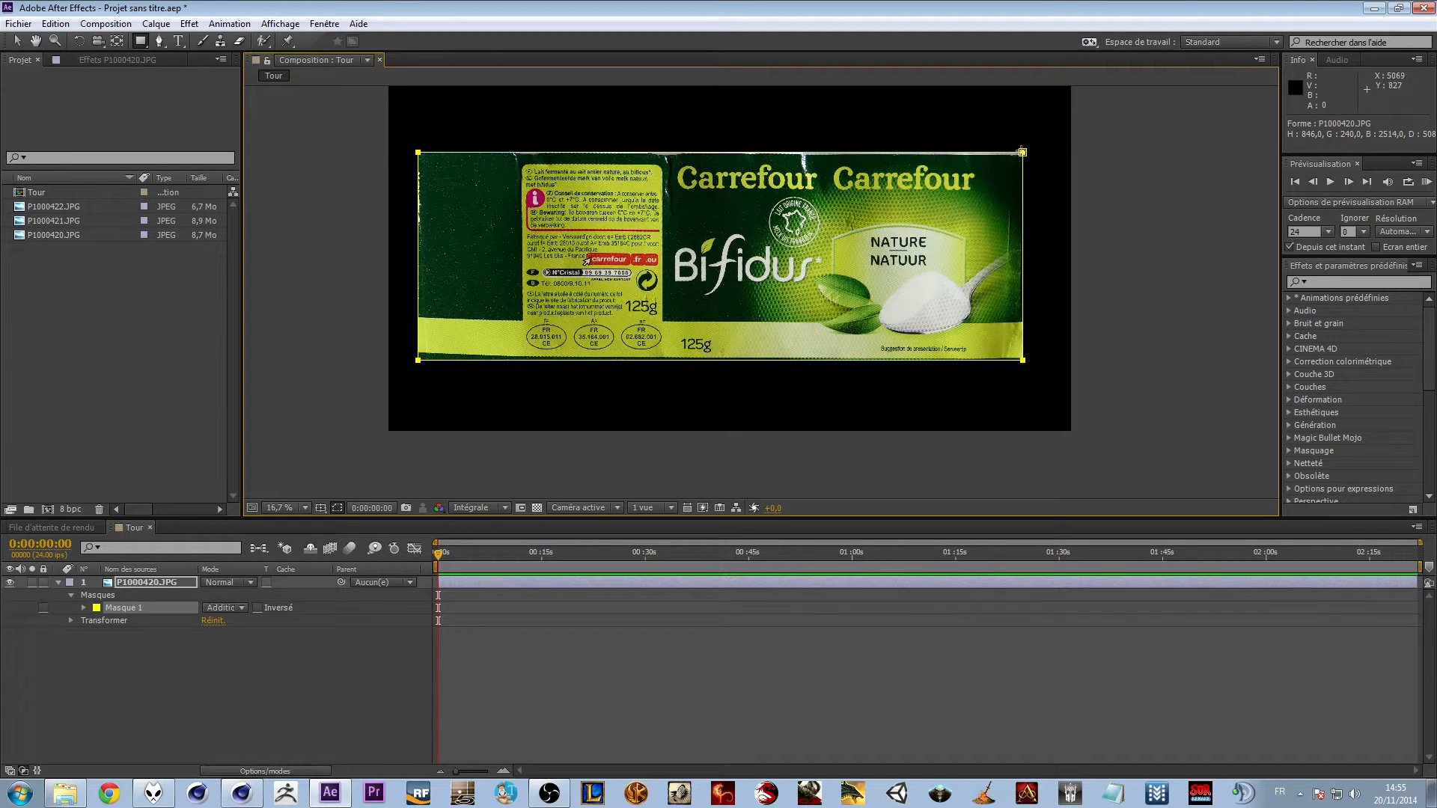
Move the upper edge of Masque 1 slightly down to trim the light border above the label
left_click(154, 583)
key("v")
left_click(779, 152)
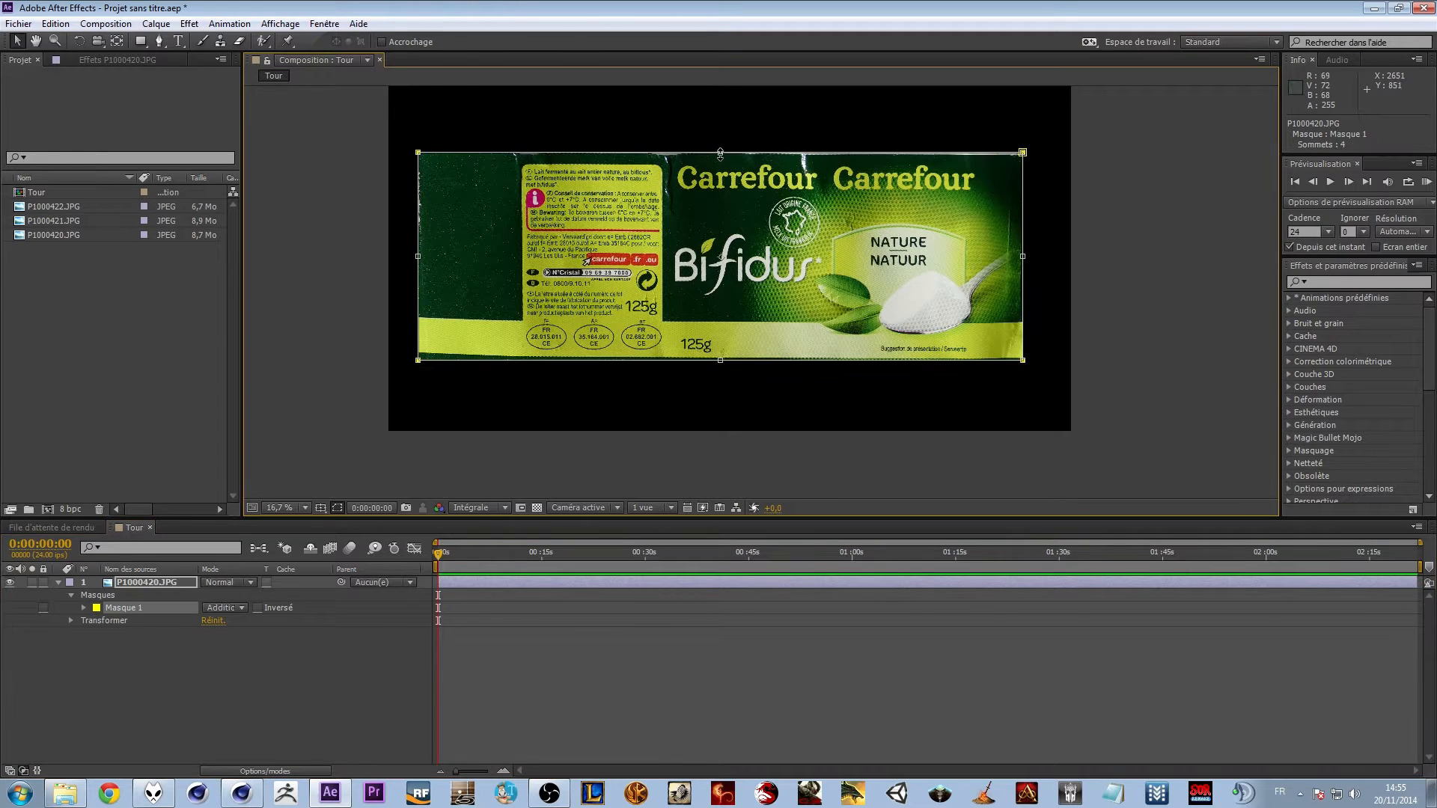
left_click(343, 699)
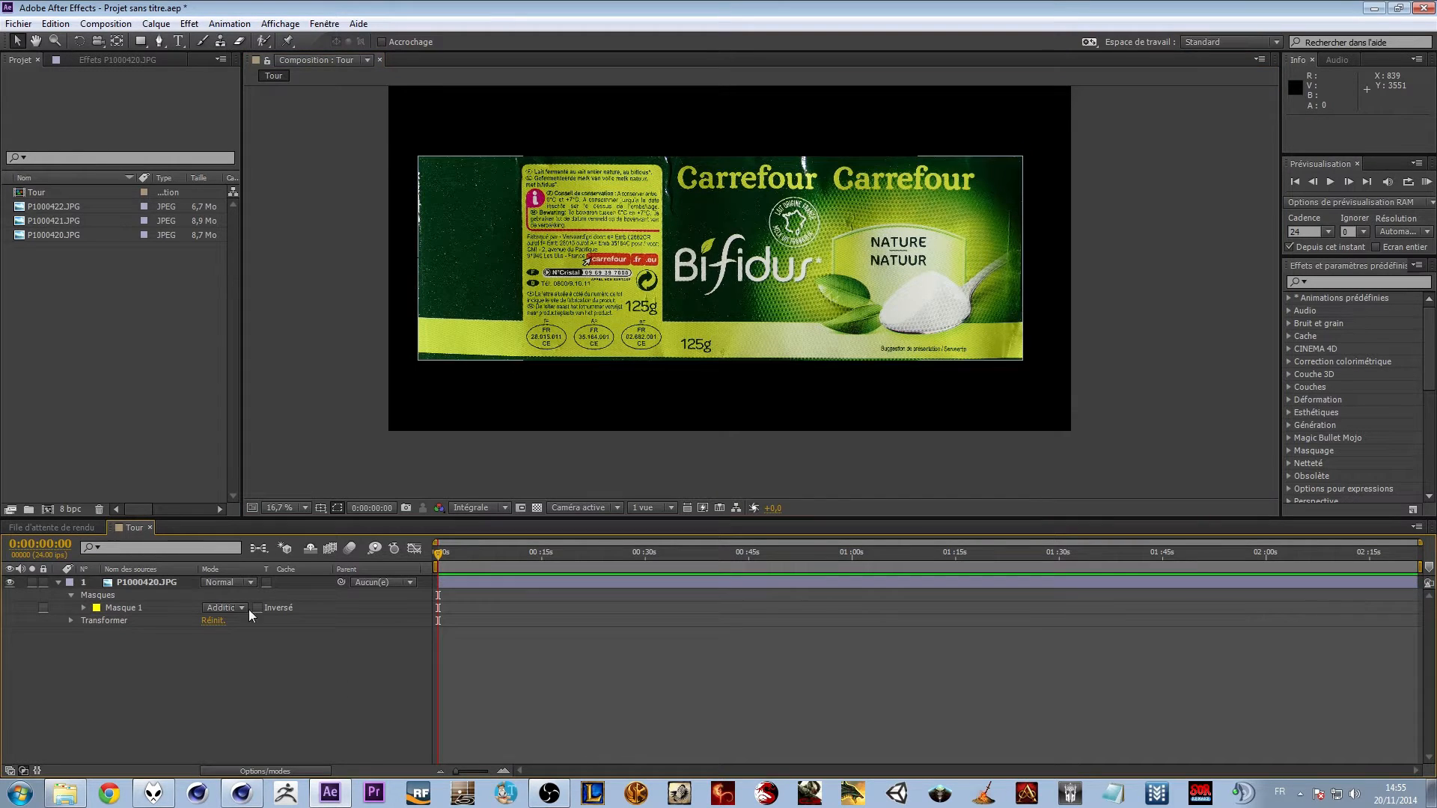
Set the feather of Masque 1 to 31 pixels
left_click(146, 592)
key("f")
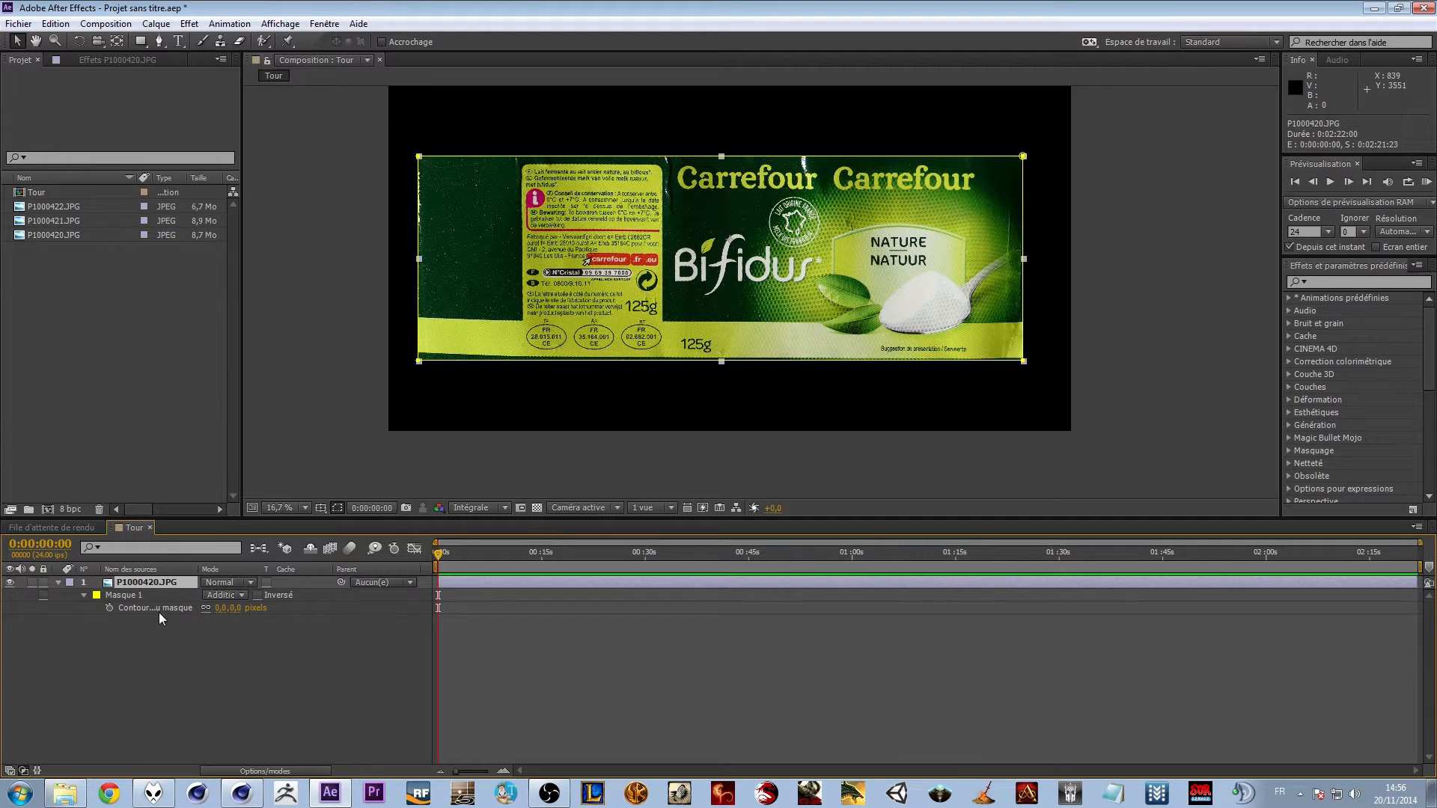
left_click_drag(239, 614, 245, 614)
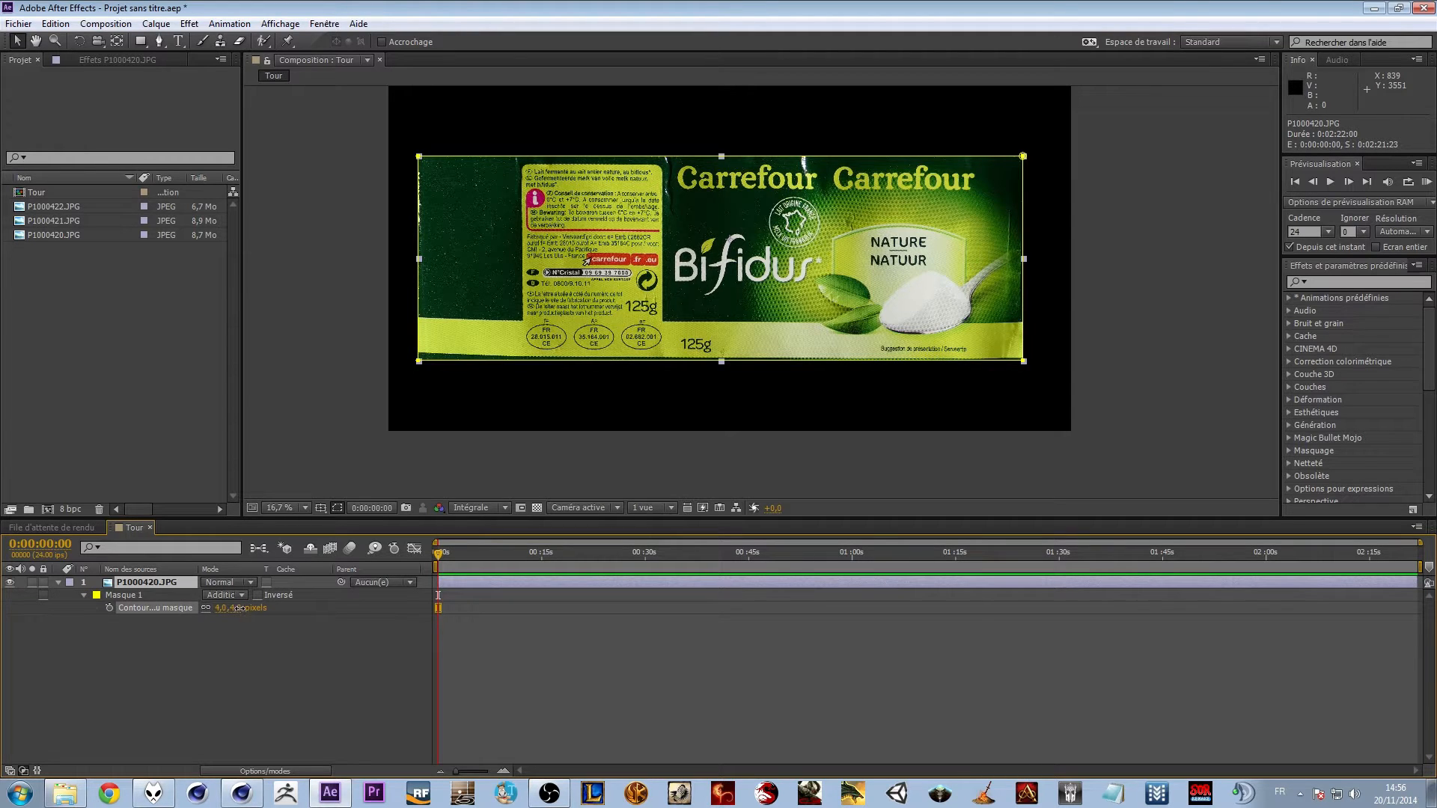
left_click(337, 509)
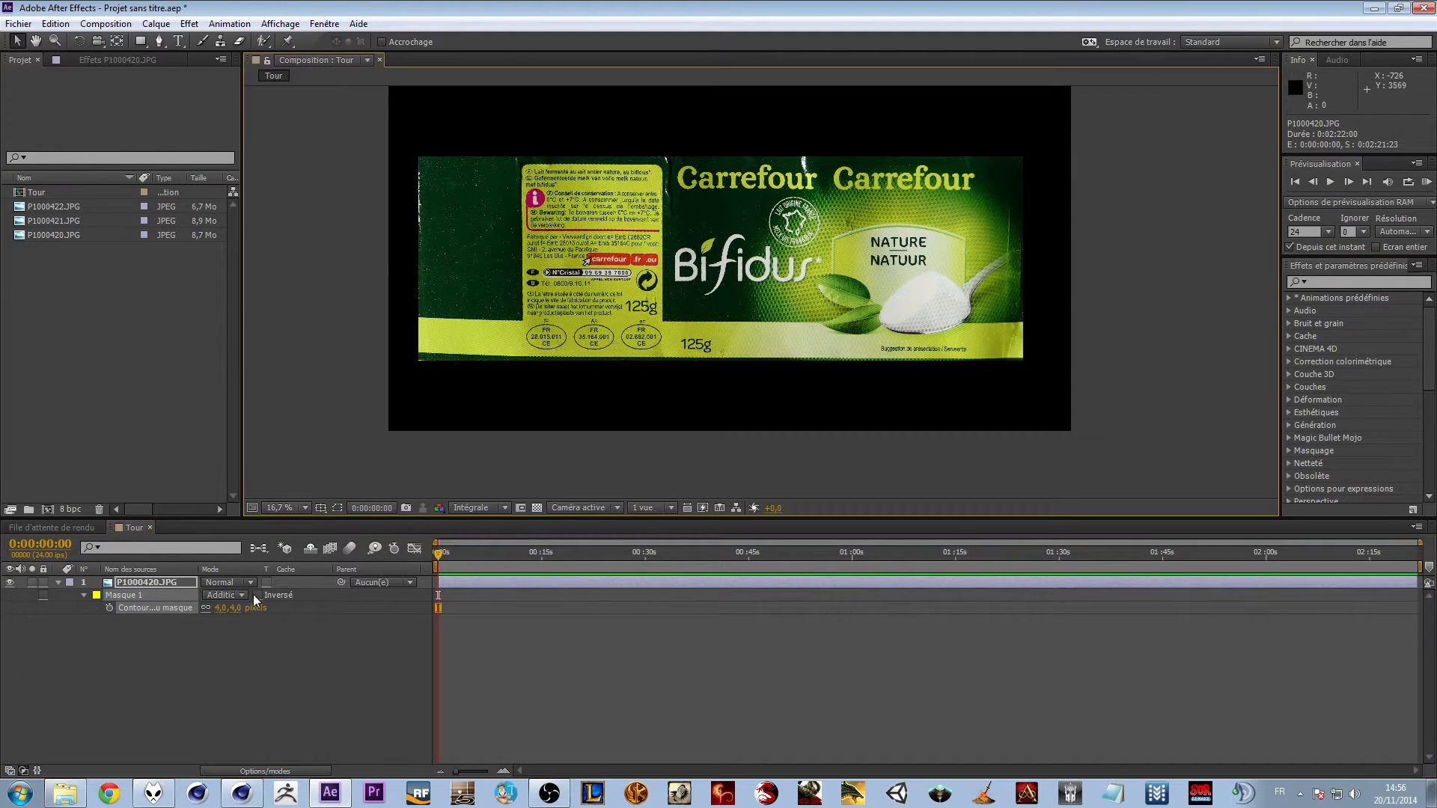
mouse_move(236, 608)
left_mouse_down()
mouse_move(271, 608)
mouse_move(253, 607)
left_mouse_up()
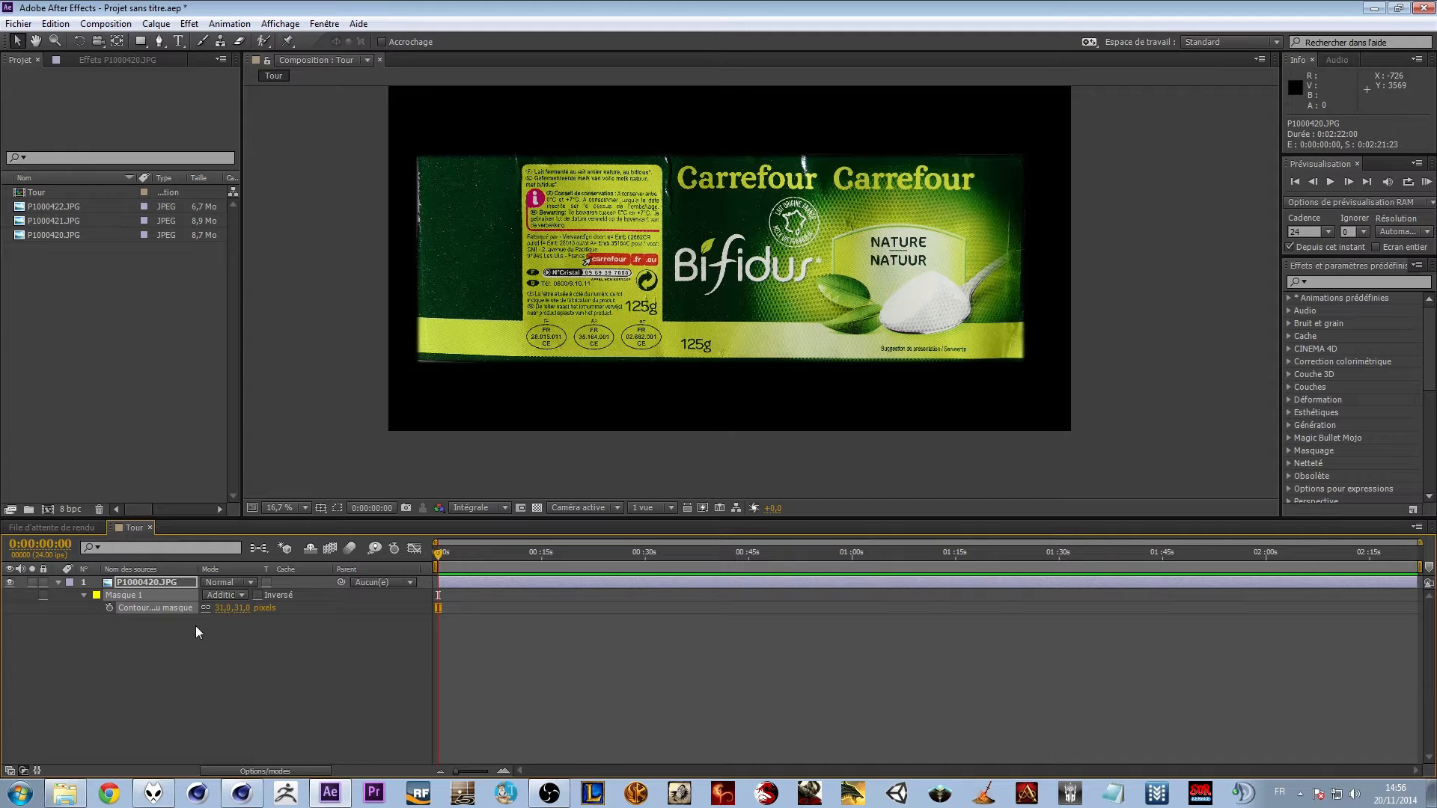
Set the expansion of Masque 1 to -40 pixels and collapse the photo layer's properties
left_click(83, 596)
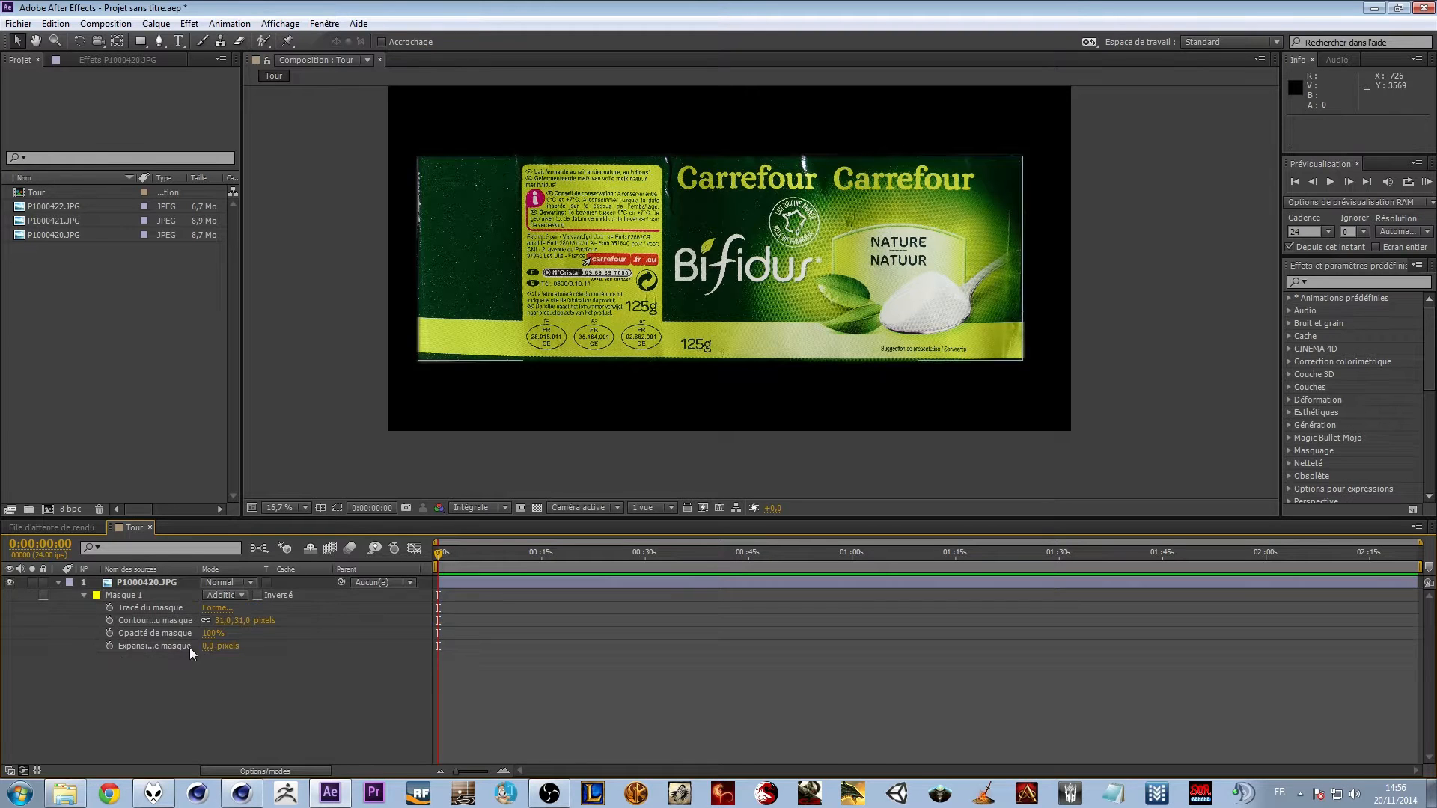
left_click_drag(209, 649, 248, 650)
left_click(212, 647)
type("-40")
key("Return")
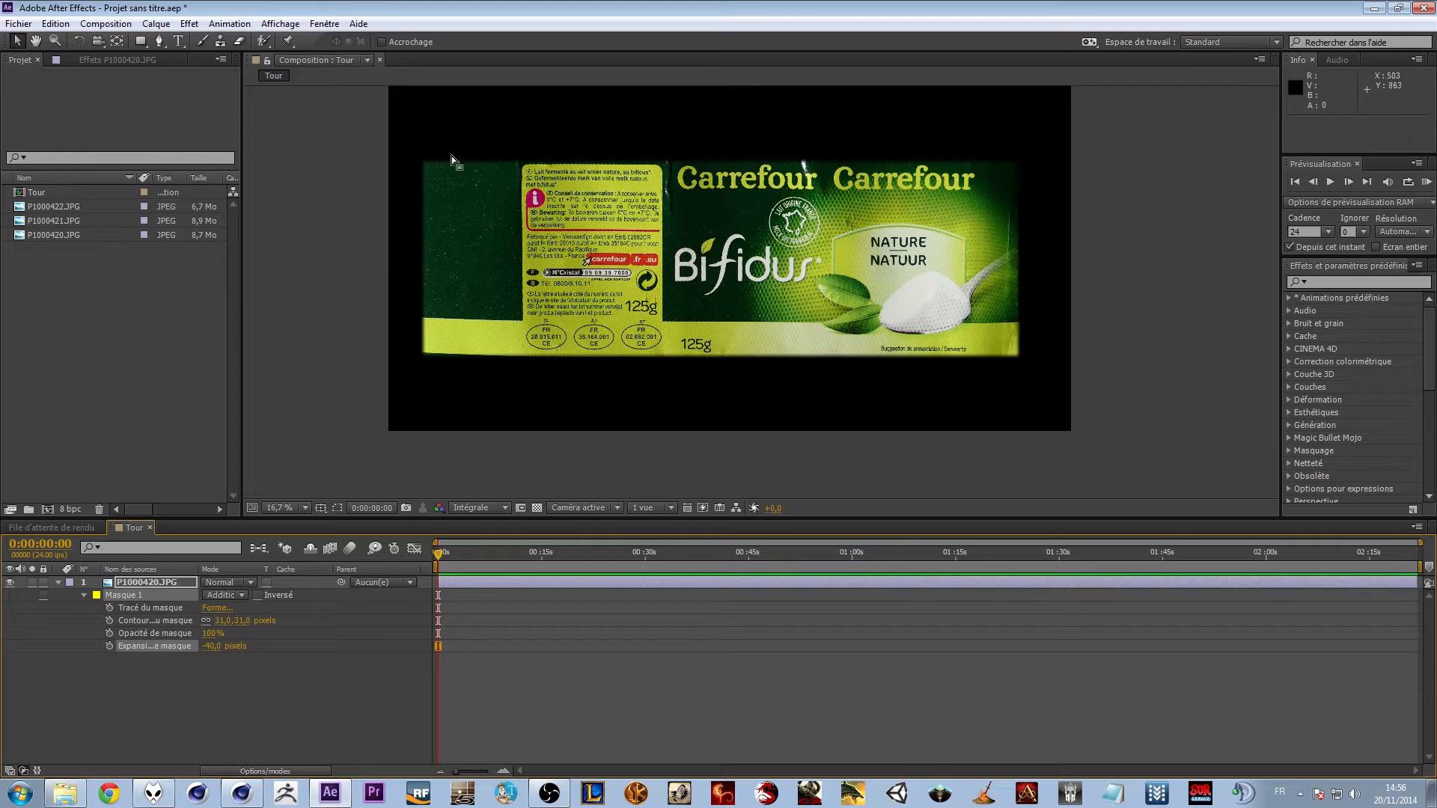
left_click(120, 595)
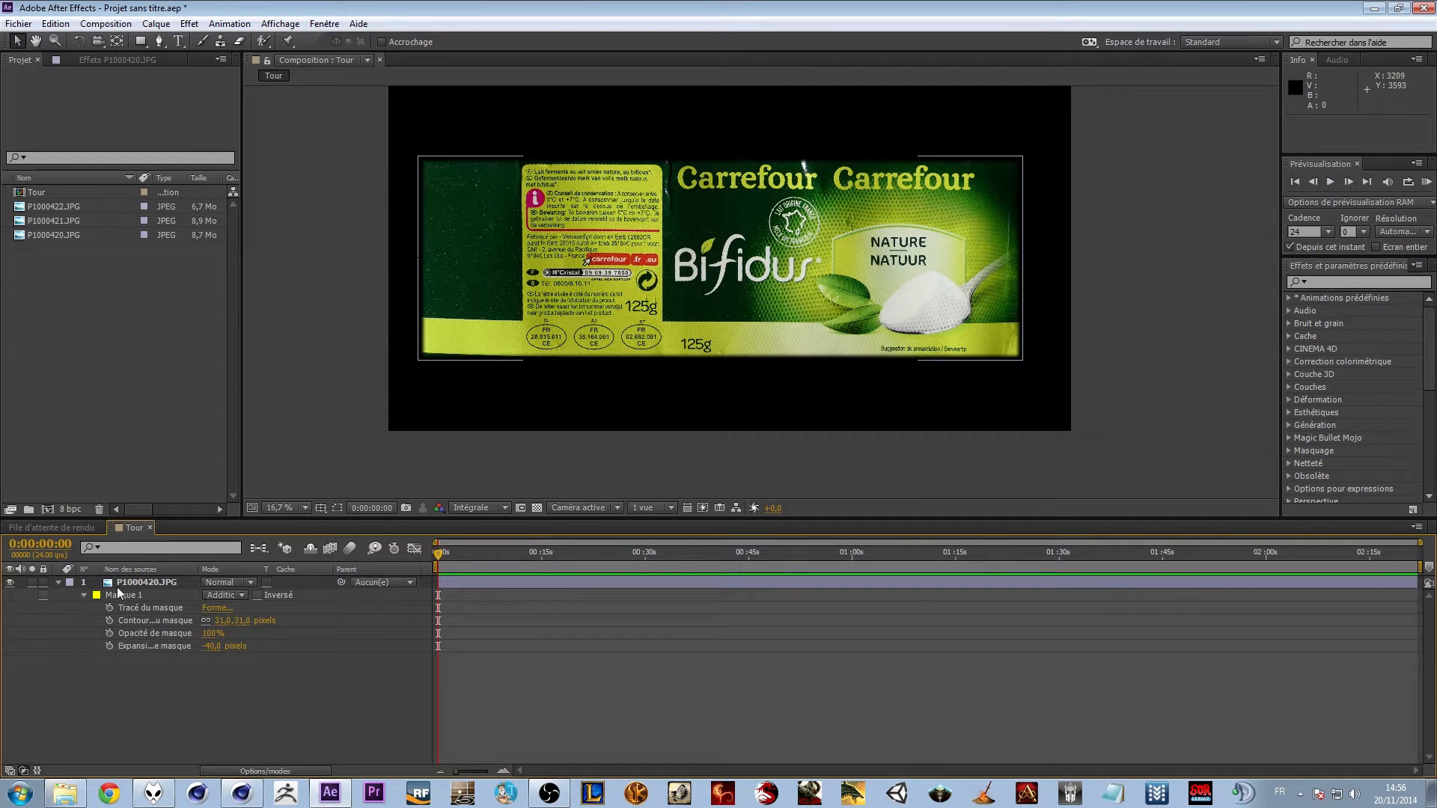
left_click(60, 583)
Add an adjustment layer above the photo in the Tour composition
right_click(173, 711)
mouse_move(224, 540)
left_click(494, 662)
Apply the Courbes effect to the adjustment layer and shape its RVB curve into a contrast-boosting S
left_click(1361, 282)
type("courbe")
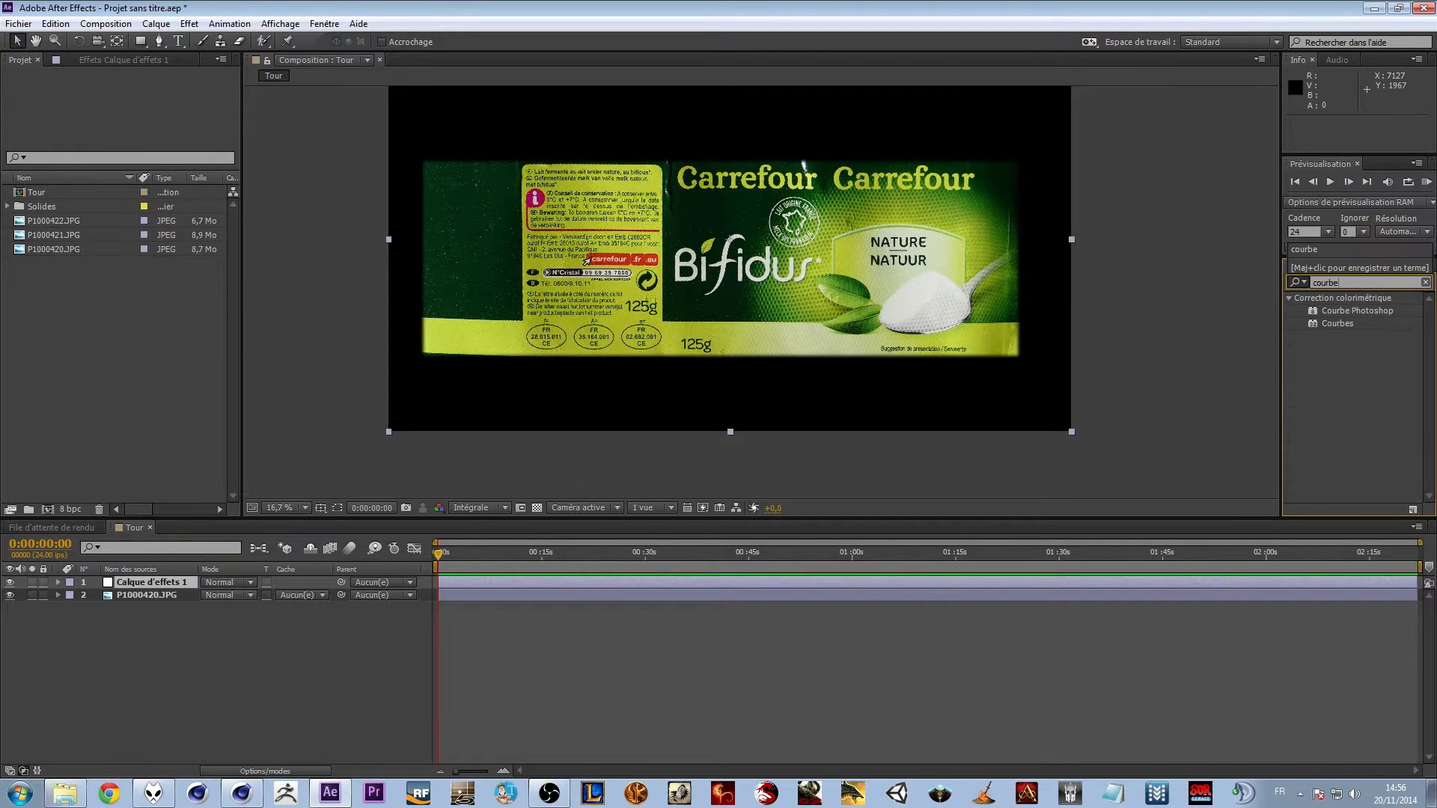
double_click(1339, 325)
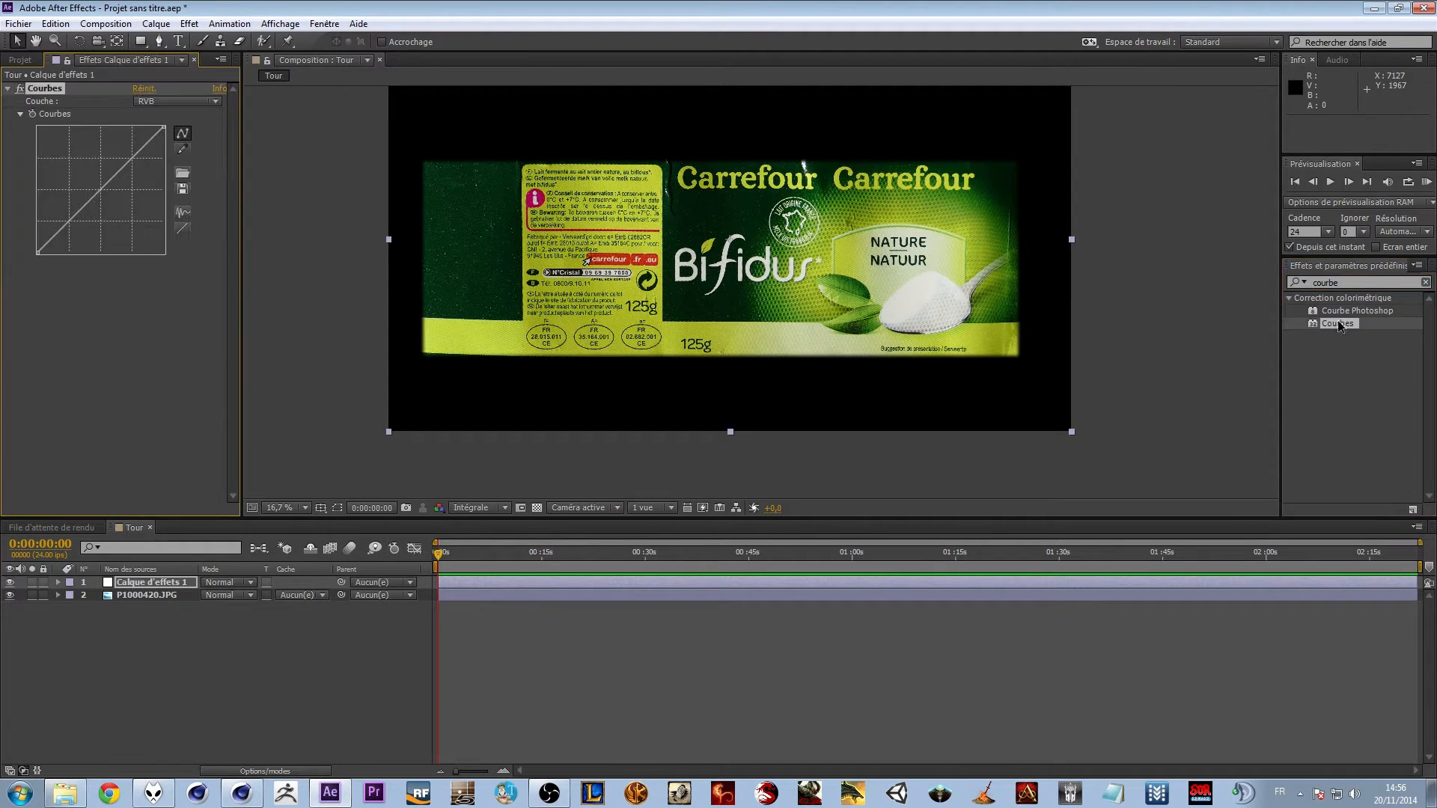
left_click_drag(67, 221, 80, 226)
left_click_drag(138, 161, 131, 152)
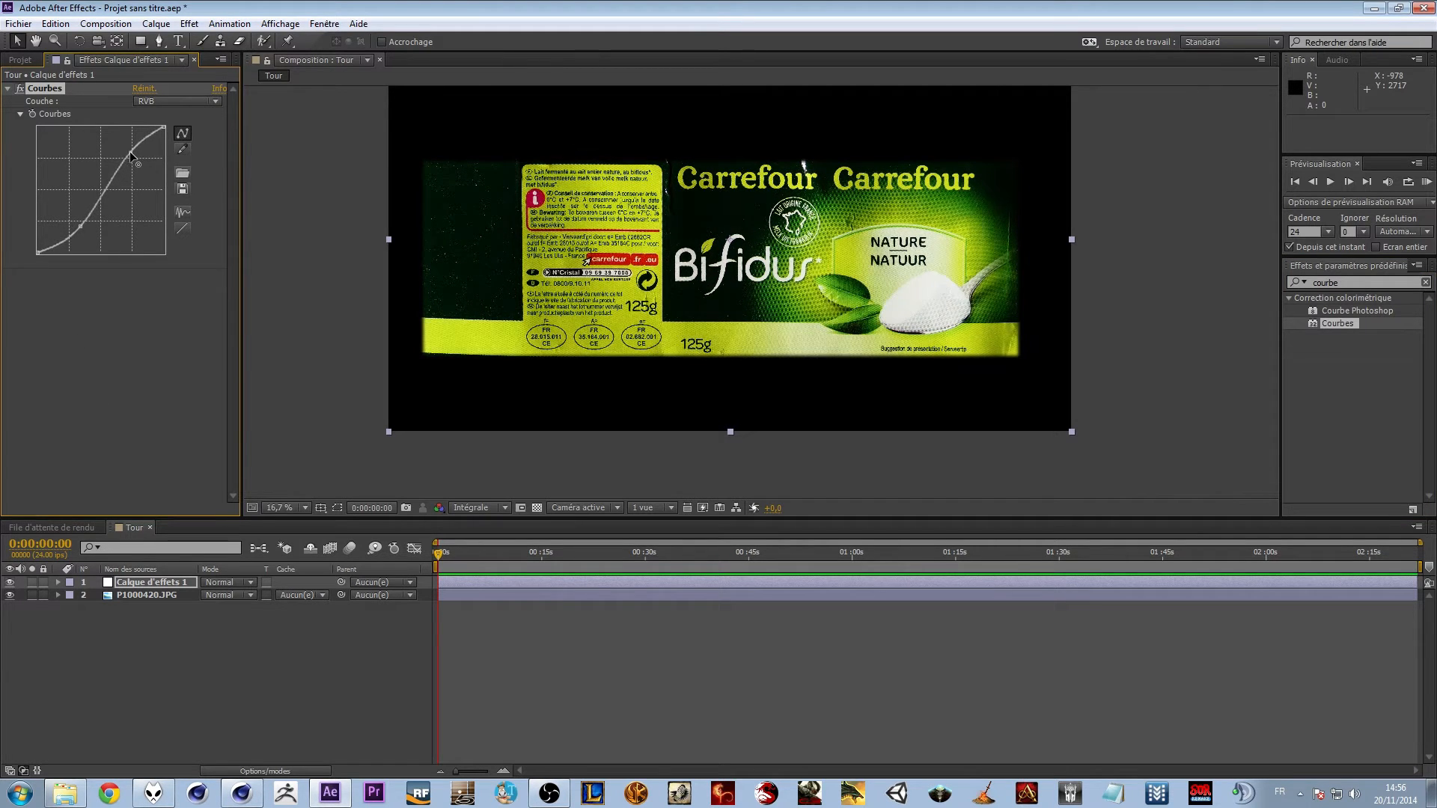
Try 40 % and 50 % opacity on the adjustment layer, and settle on 35 %
left_click(156, 587)
key("t")
left_click(212, 596)
type("40")
key("Return")
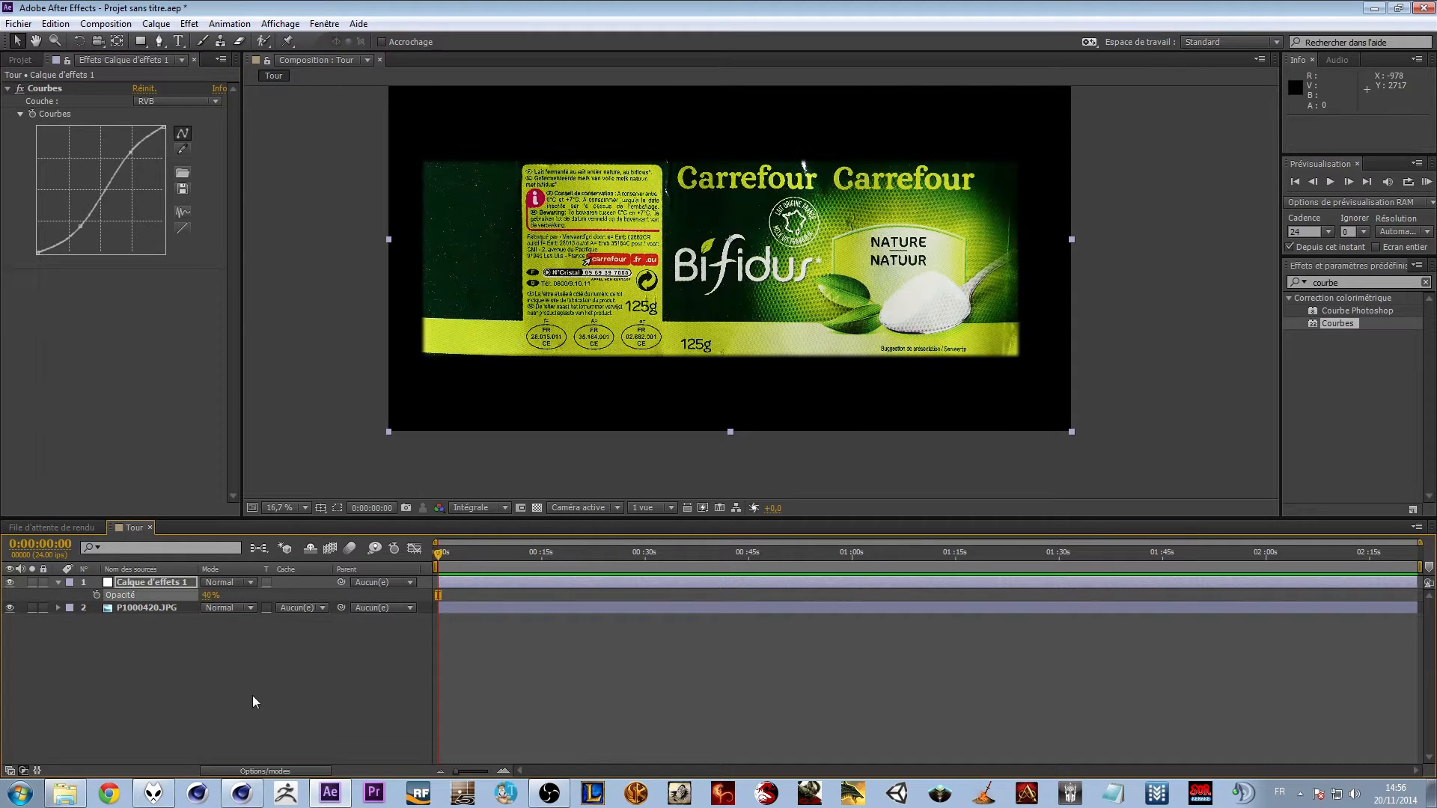
left_click(204, 596)
type("50")
key("Return")
left_click(208, 596)
type("35")
key("Return")
left_click(137, 646)
Toggle the adjustment layer's visibility to compare the label with and without the curves correction
left_click(11, 582)
left_click(10, 582)
left_click(10, 582)
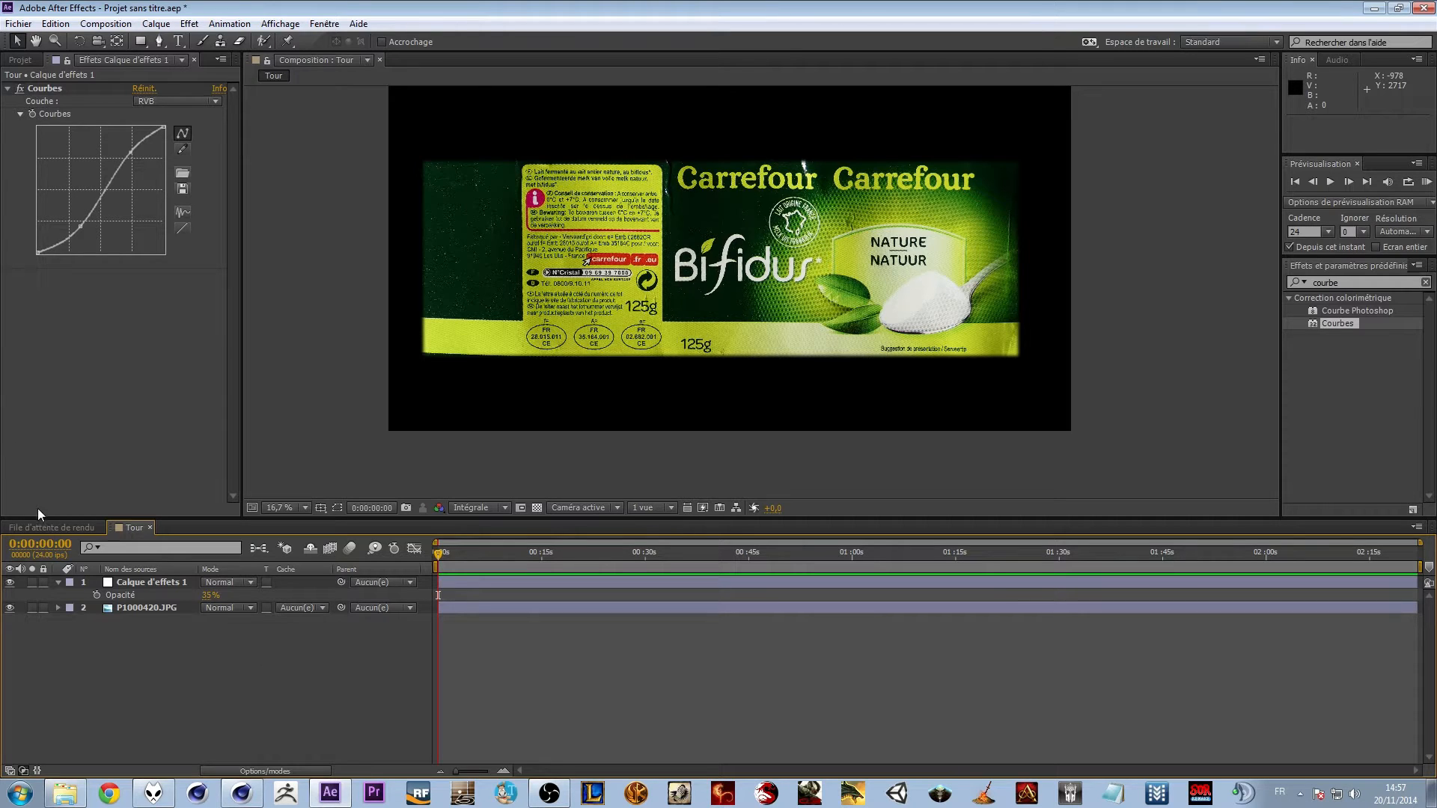
left_click(49, 529)
left_click(133, 528)
left_click(21, 60)
left_click_drag(67, 278, 57, 223)
left_click(103, 305)
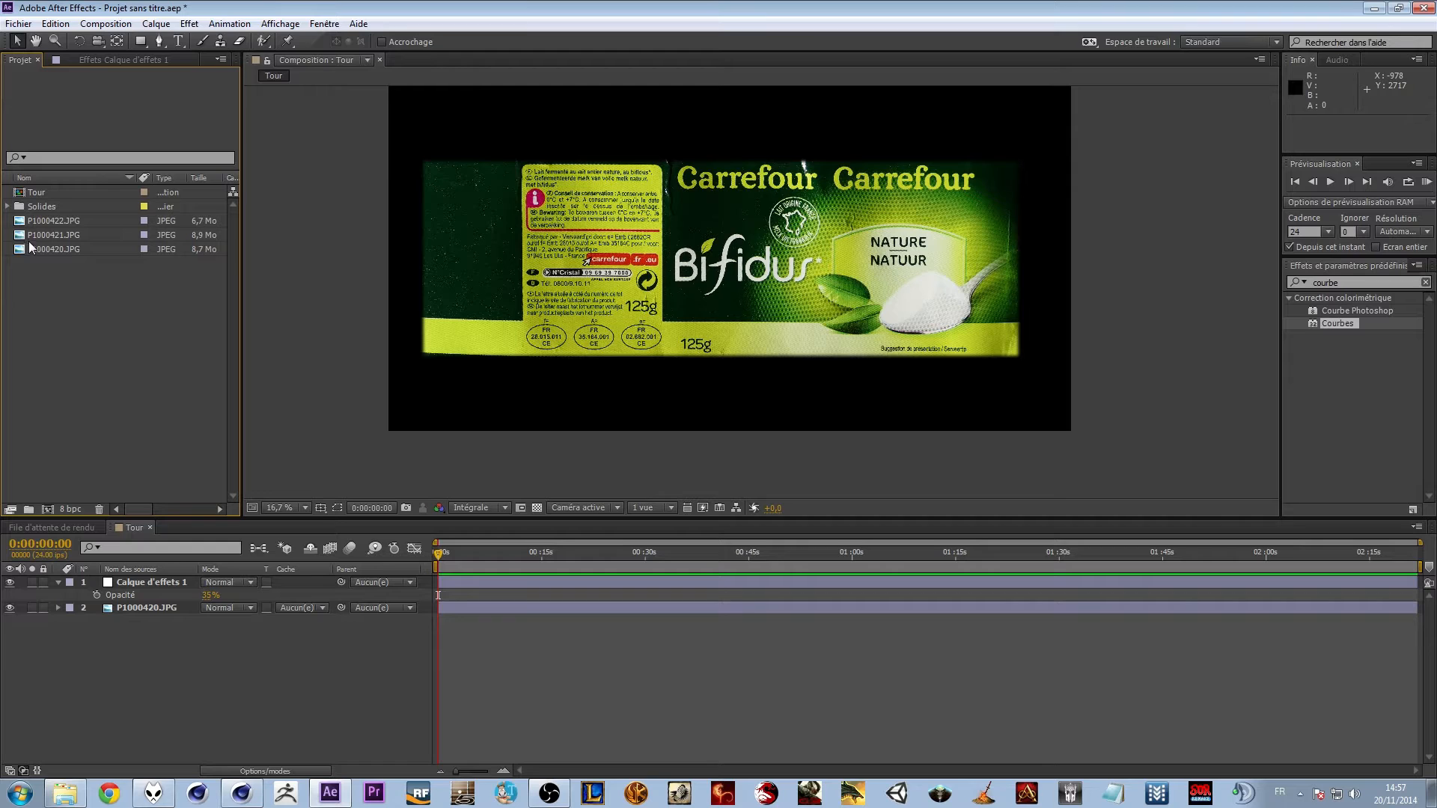
left_click(143, 608)
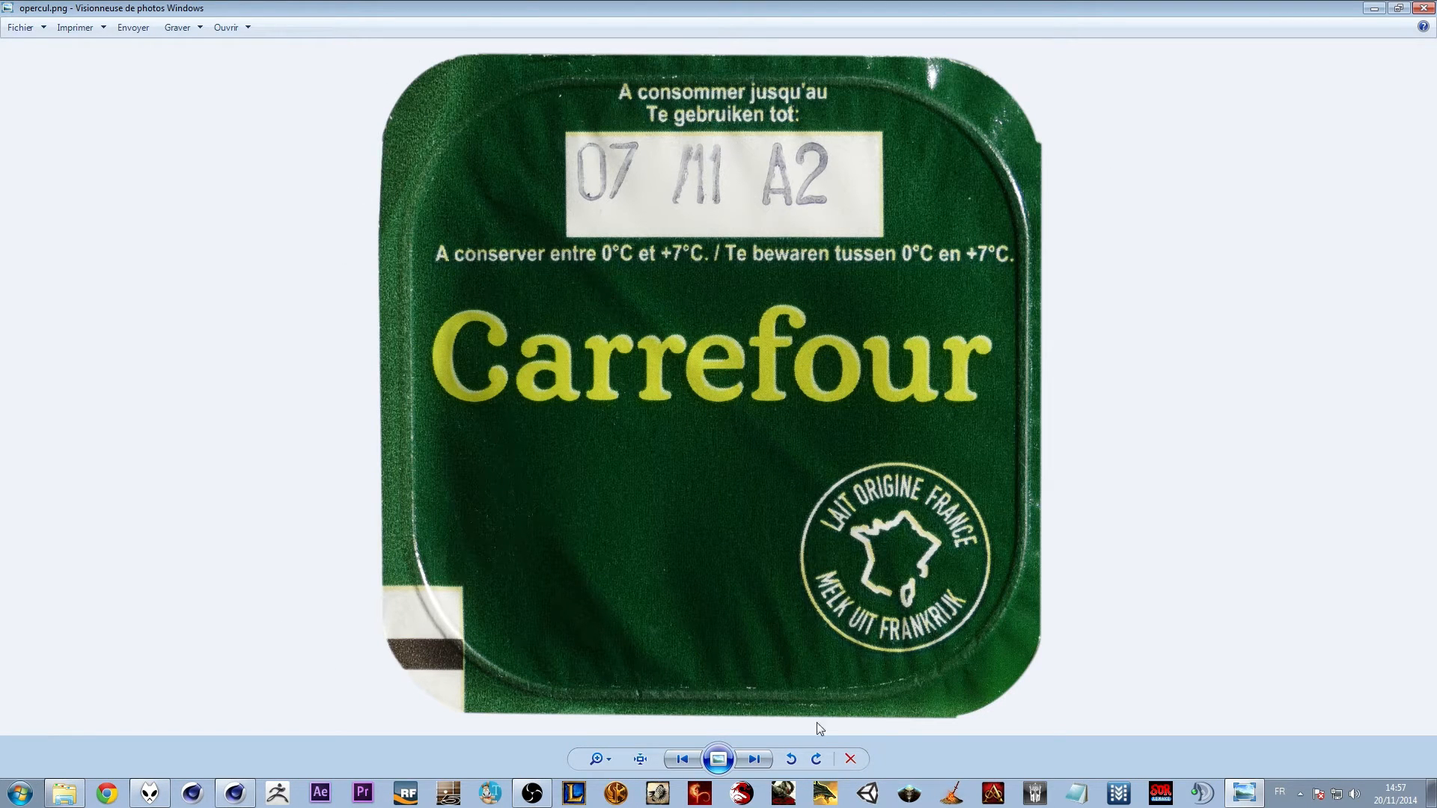
Review the prepared packaging images in the photo viewer, including Dessous.png, and close the viewer
left_click(763, 758)
left_click(753, 759)
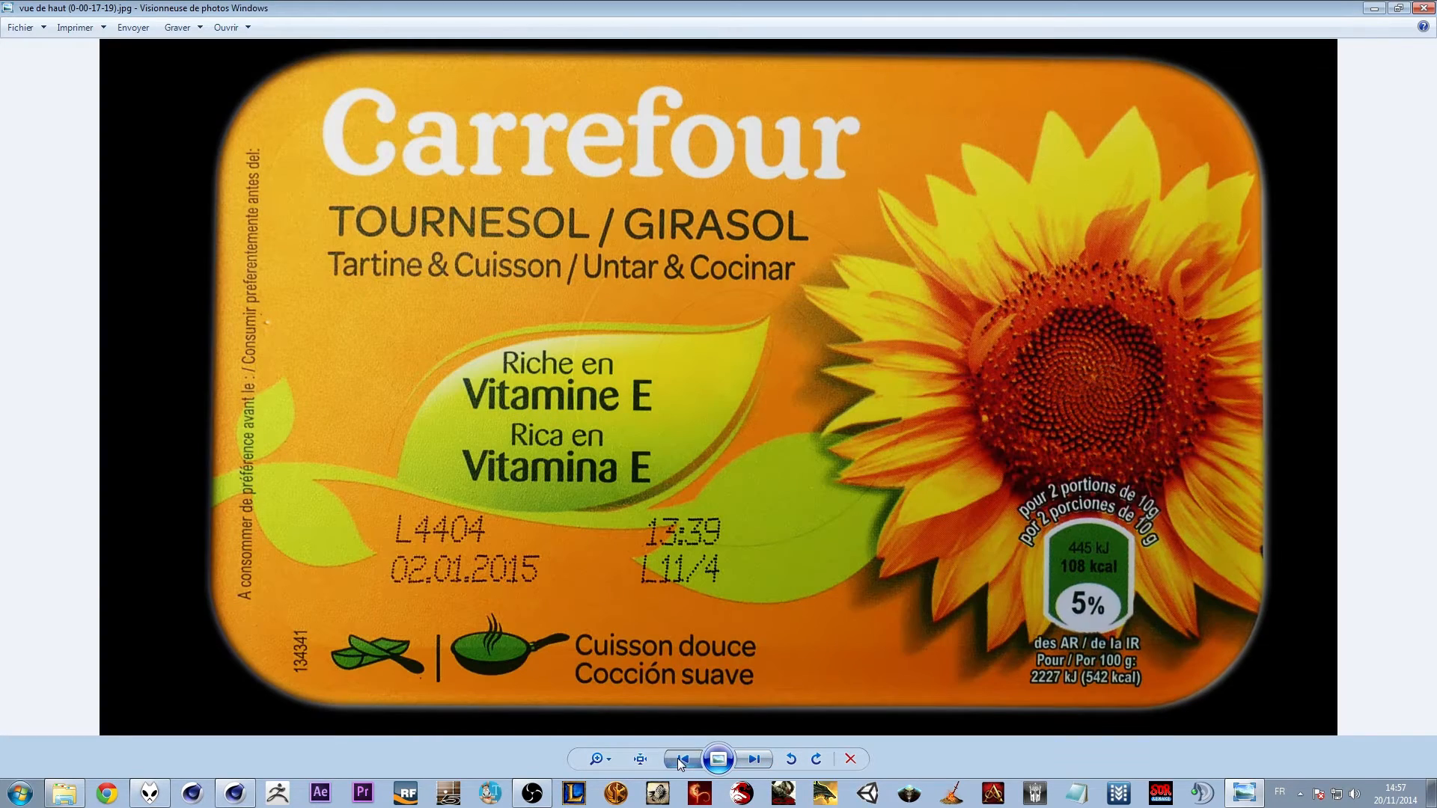
left_click(681, 759)
left_click(681, 760)
left_click(681, 759)
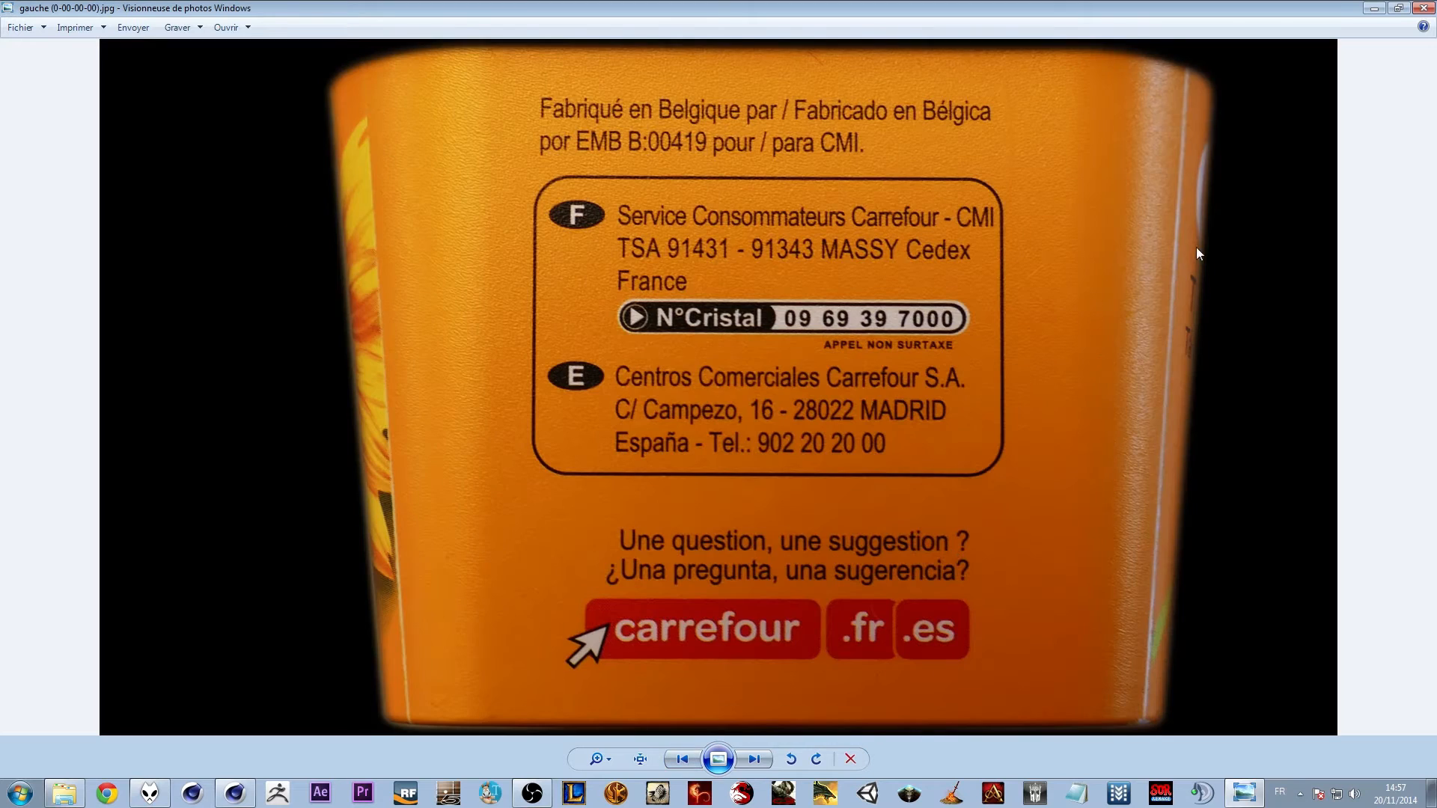
left_click(1424, 8)
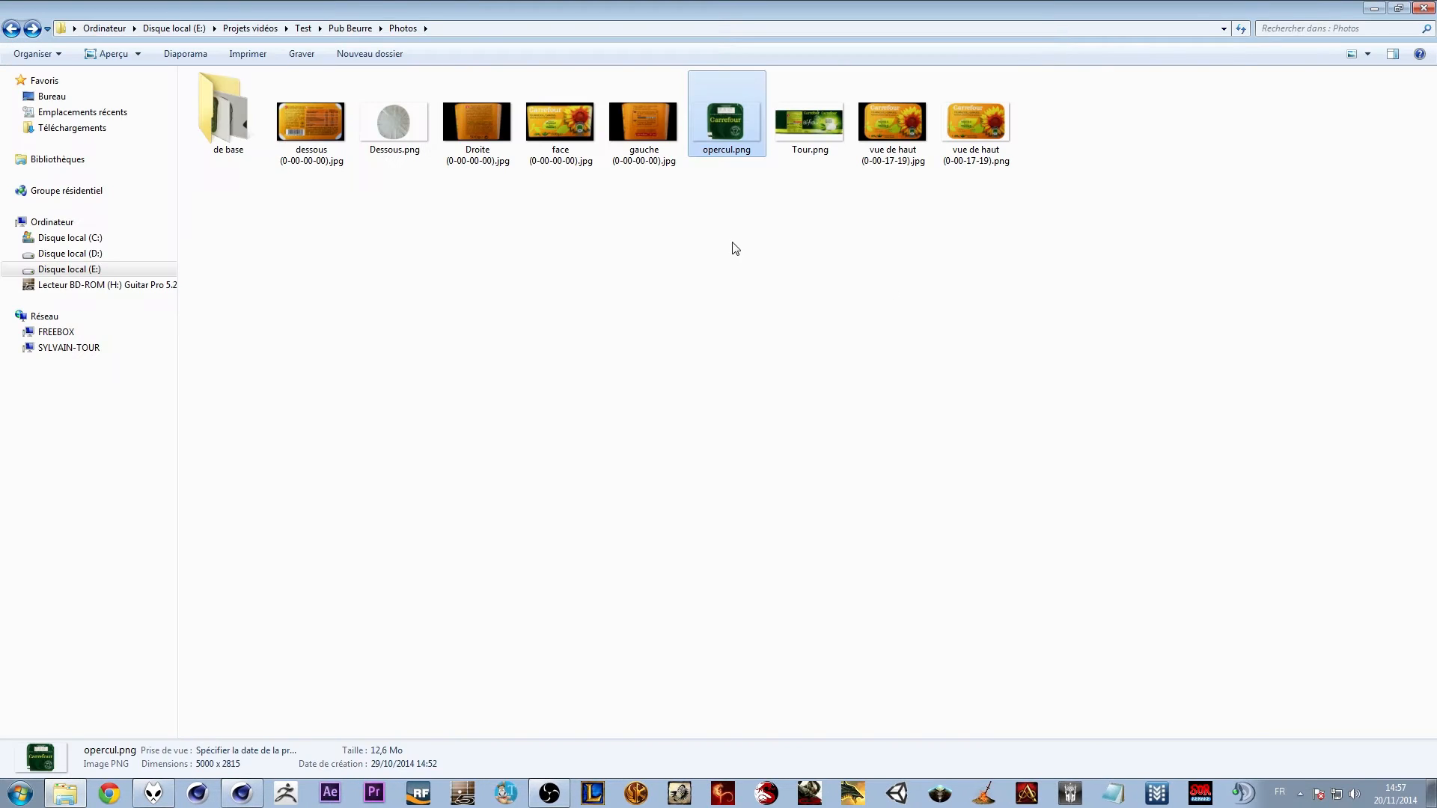
double_click(412, 123)
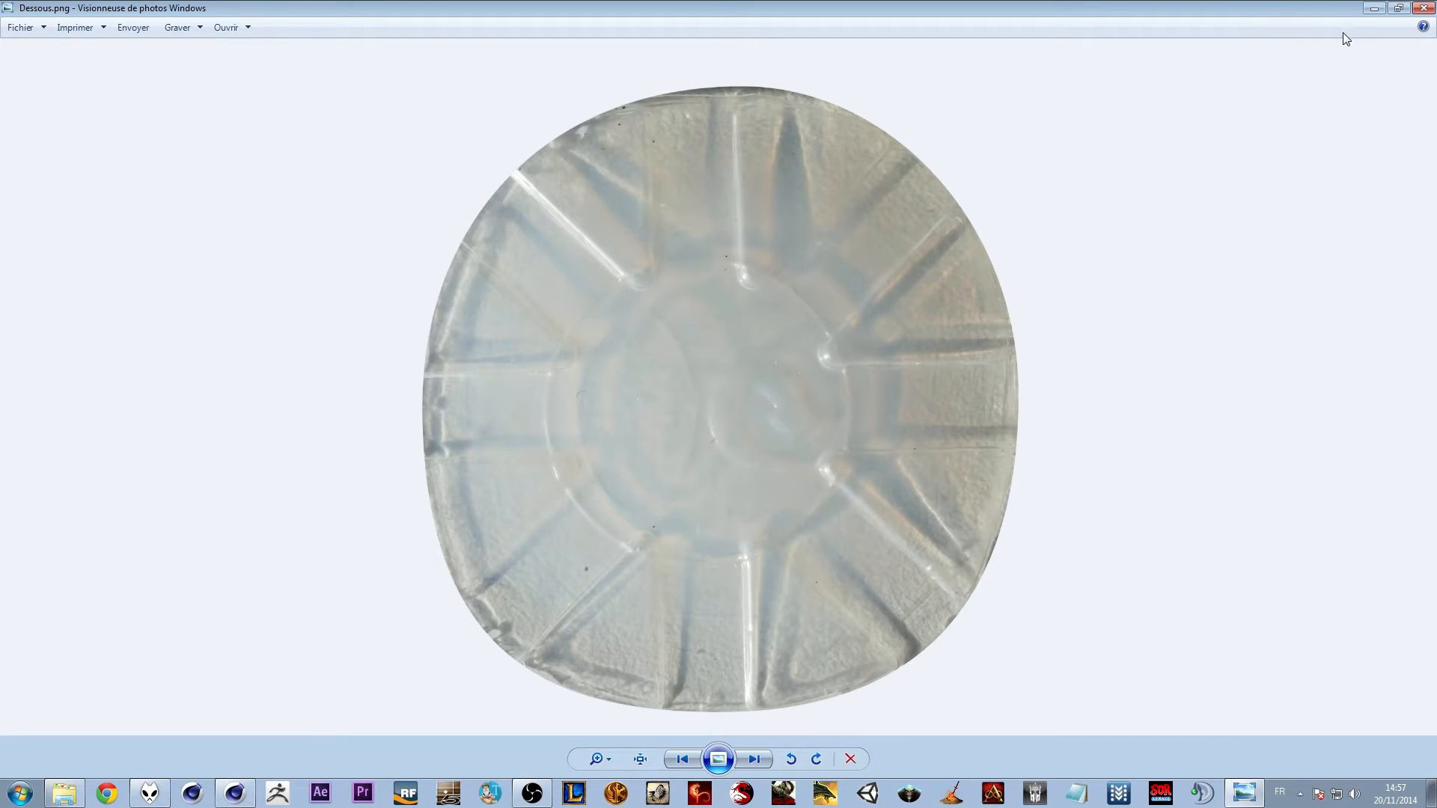
left_click(1424, 8)
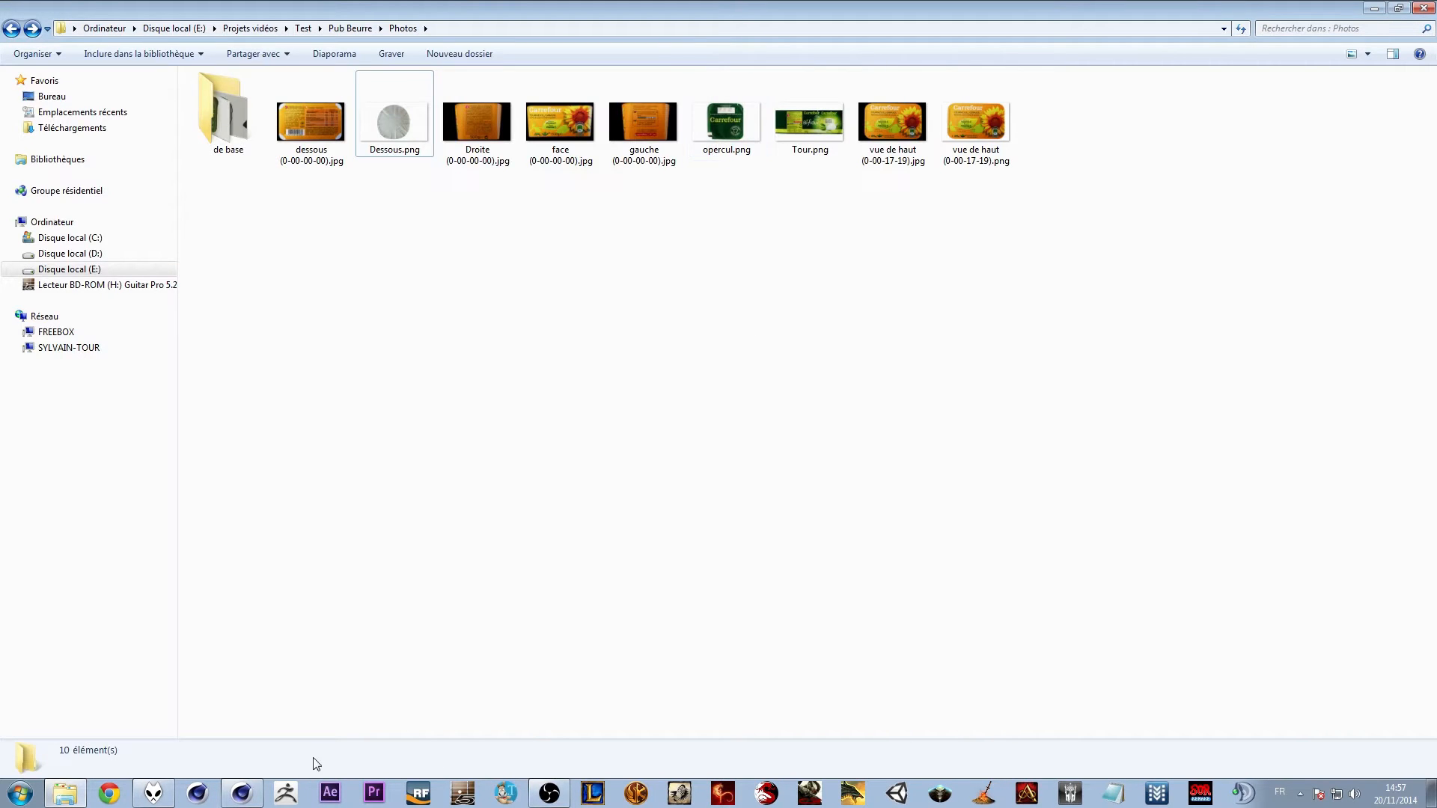
Switch to CINEMA 4D, add a cylinder and adjust its radius to about 99 cm
left_click(241, 792)
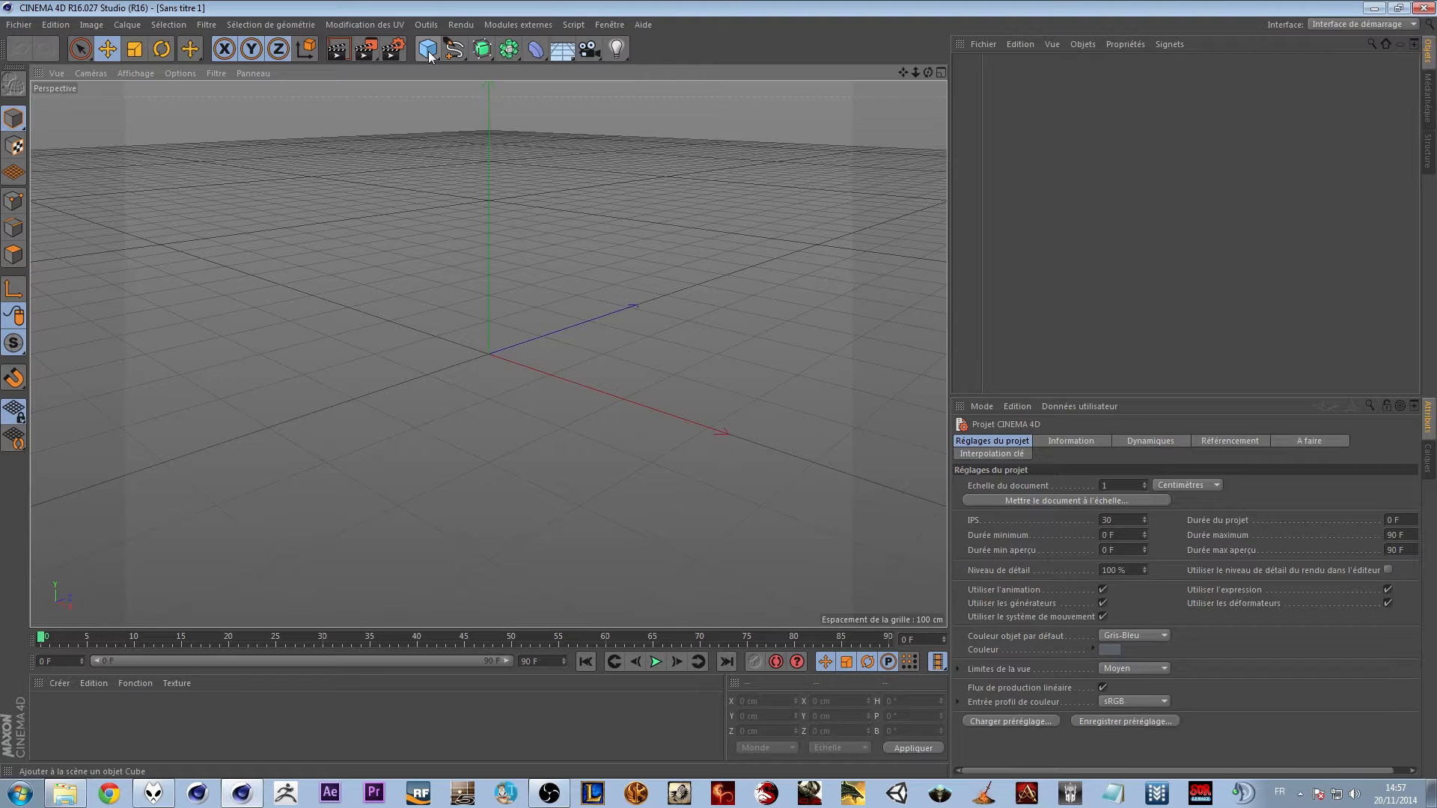
left_click_drag(431, 56, 820, 77)
left_click_drag(410, 384, 580, 276, "alt")
left_click_drag(287, 304, 381, 281, "alt")
middle_click_drag(382, 282, 382, 344, "alt")
left_click_drag(574, 339, 565, 337)
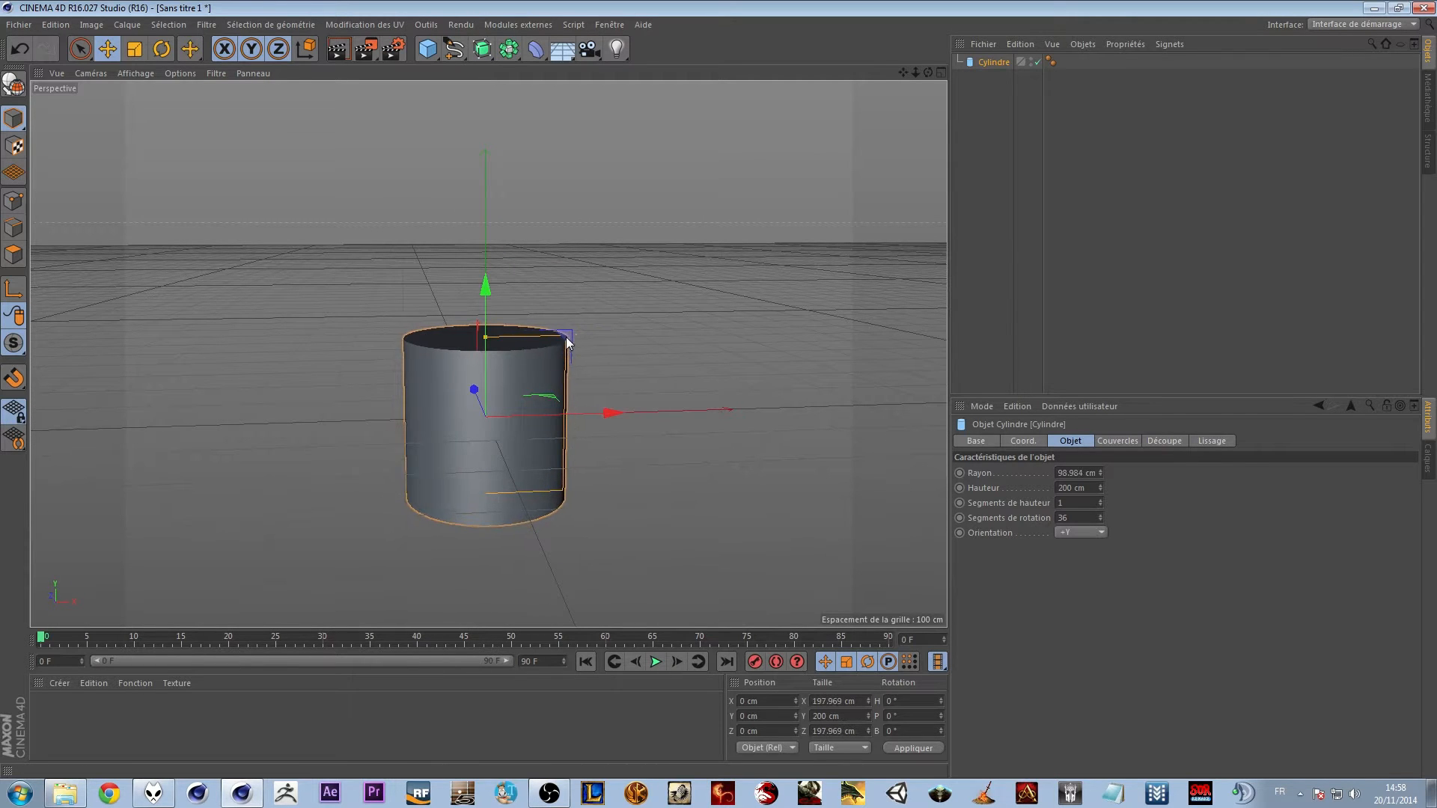
Raise the cylinder above the grid and drop it onto the floor with the Drop It! plug-in
left_click_drag(486, 285, 466, 241)
key("v")
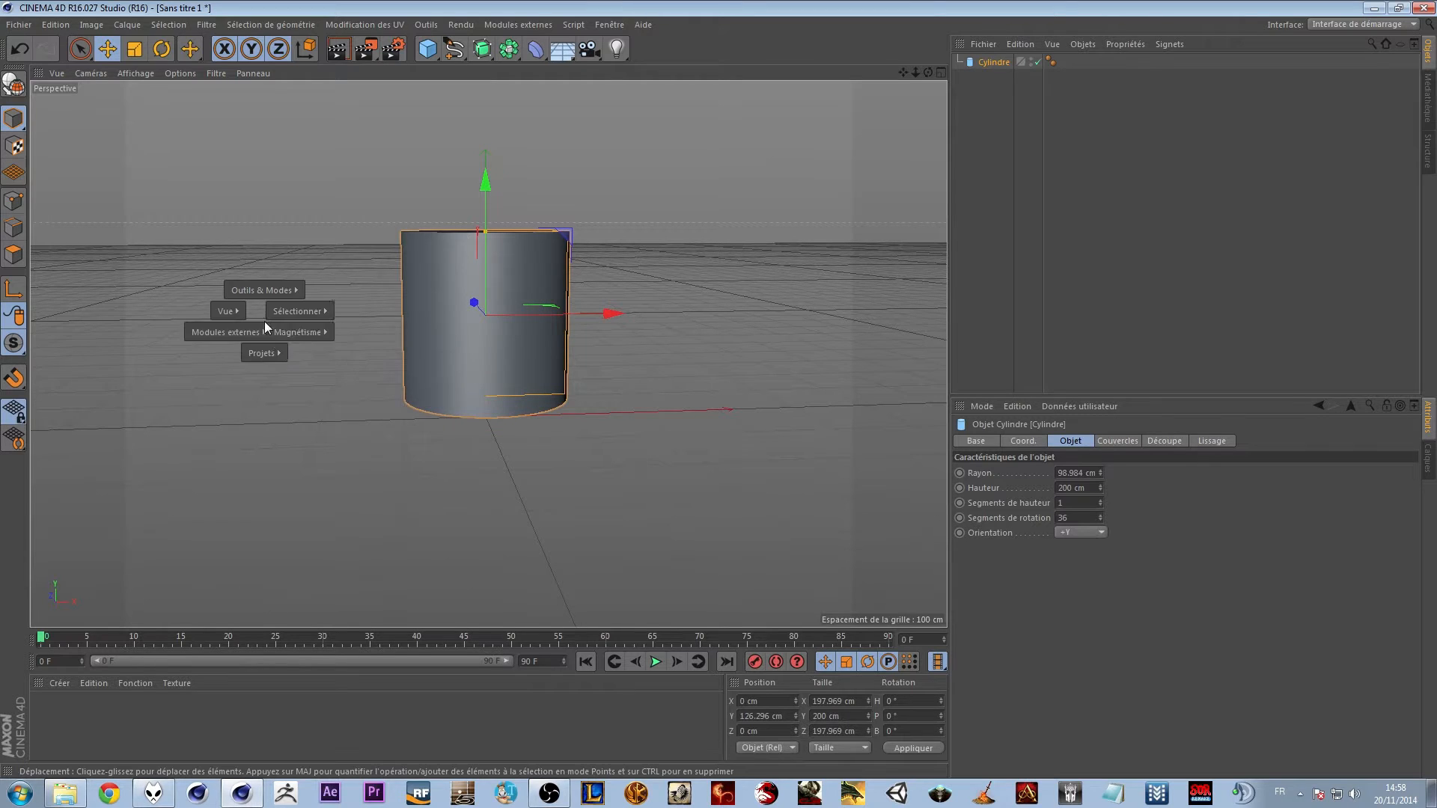
mouse_move(225, 332)
left_click(81, 345)
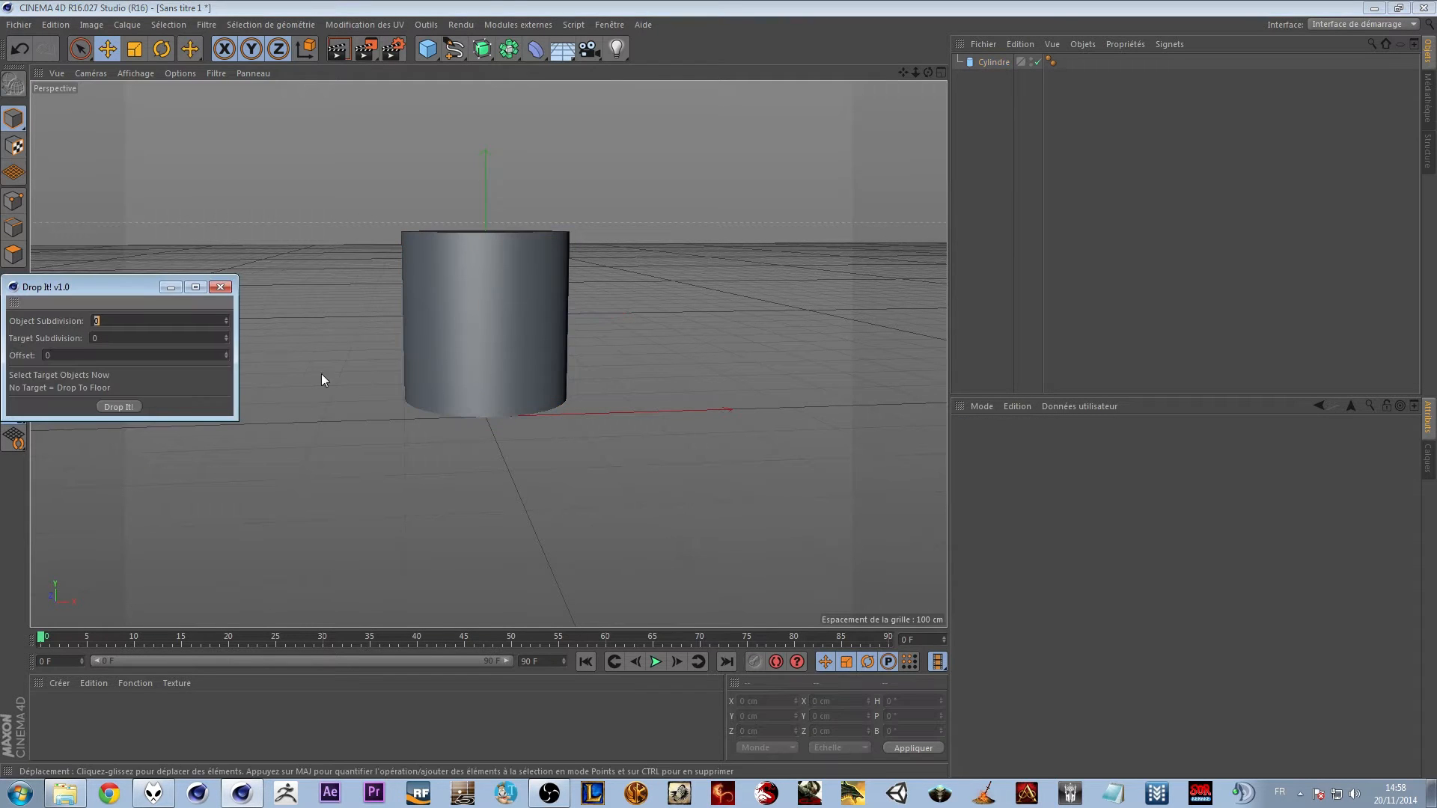
left_click(124, 405)
Duplicate the cylinder in place
right_click_drag(363, 360, 427, 368, "alt")
left_click_drag(427, 368, 372, 334, "alt")
middle_click_drag(372, 334, 387, 378, "alt")
left_click_drag(386, 378, 401, 388, "alt")
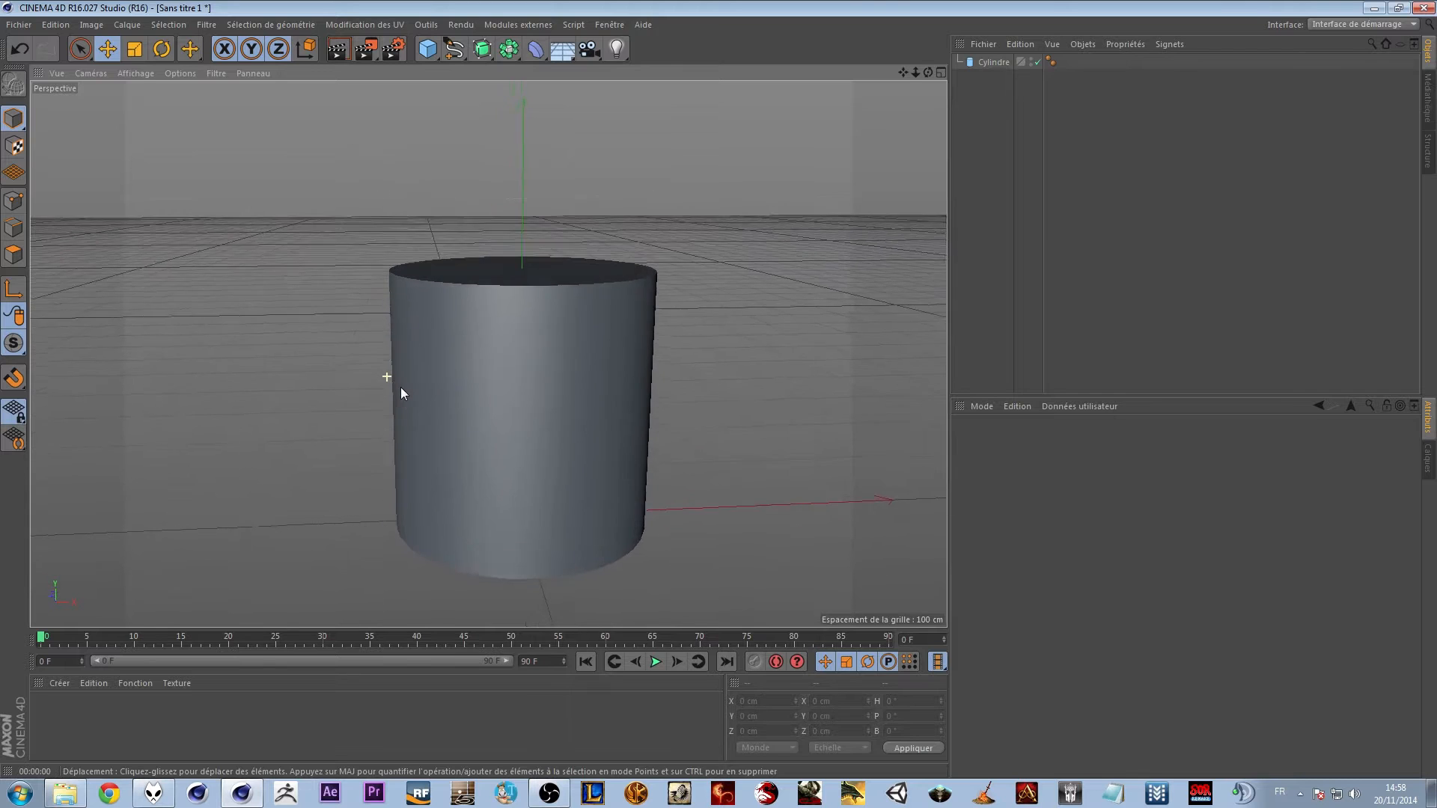
left_click(563, 370)
left_click(552, 370, "ctrl")
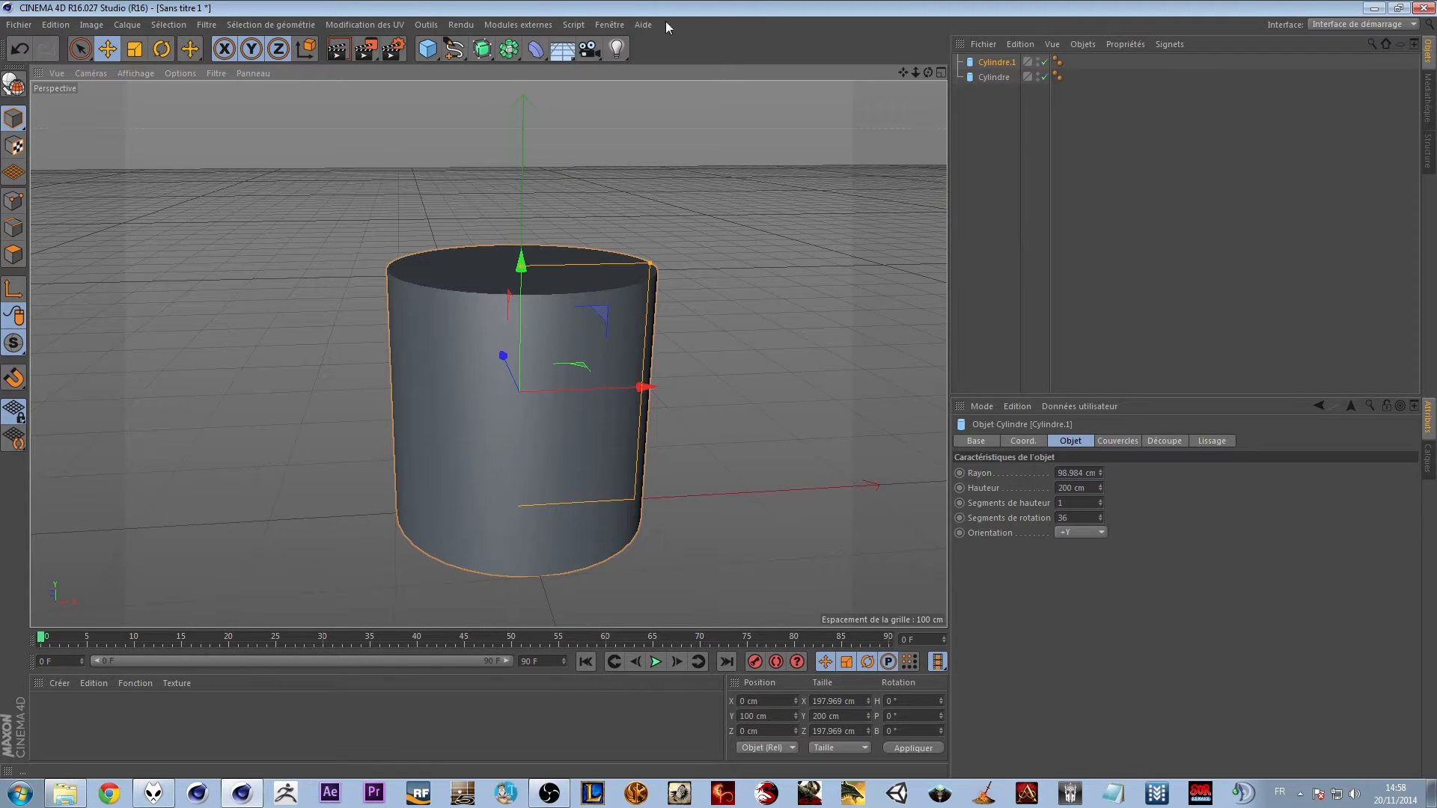
Add a Boolean object and nest both cylinders under it, with Cylindre.1 first and Cylindre second
left_click(509, 48)
left_click(800, 69)
left_click_drag(1003, 147, 993, 65)
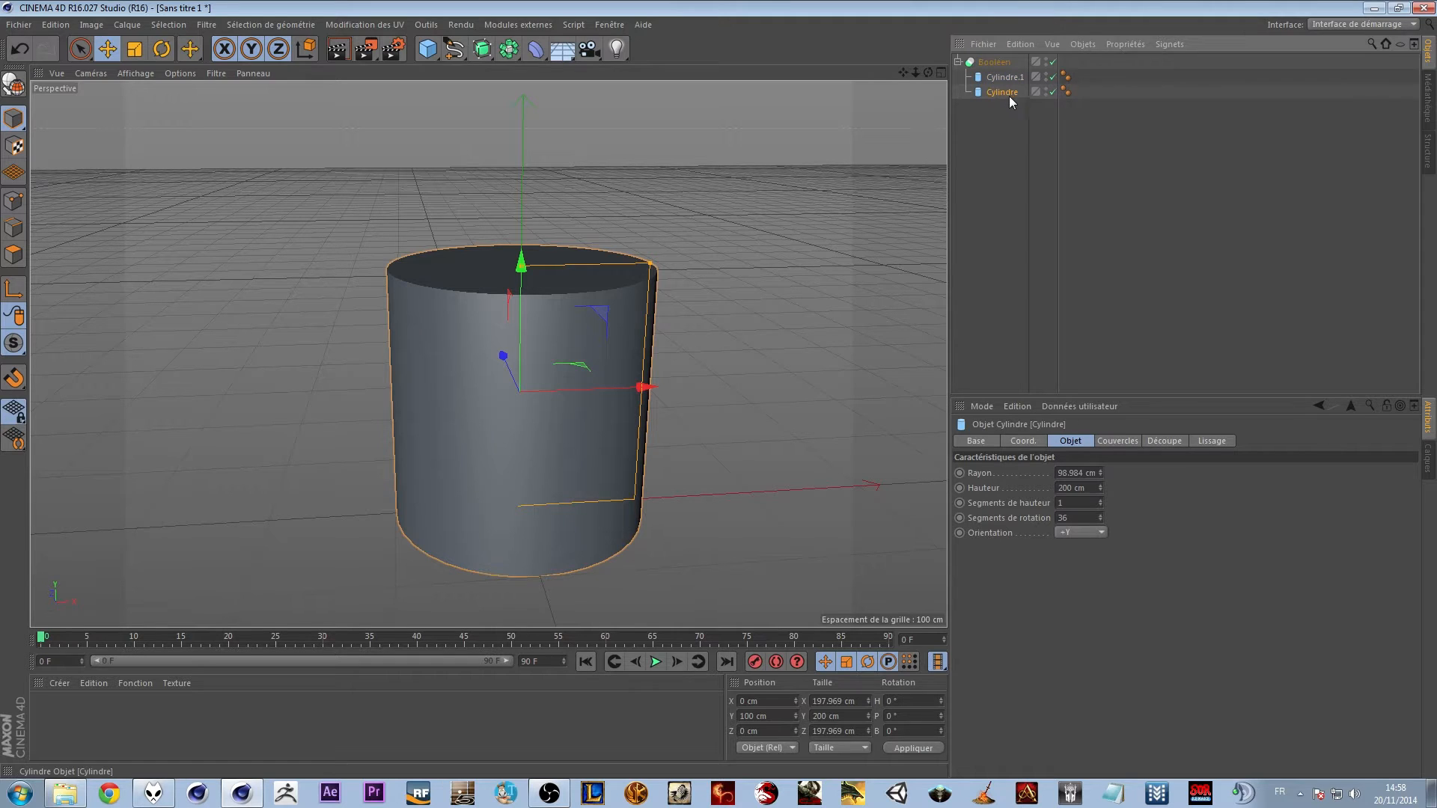
Scale the Boolean's Cylindre child down to about 98.1 cm radius and raise it to about Y 104 cm
key("t")
left_click_drag(810, 233, 805, 237)
key("e")
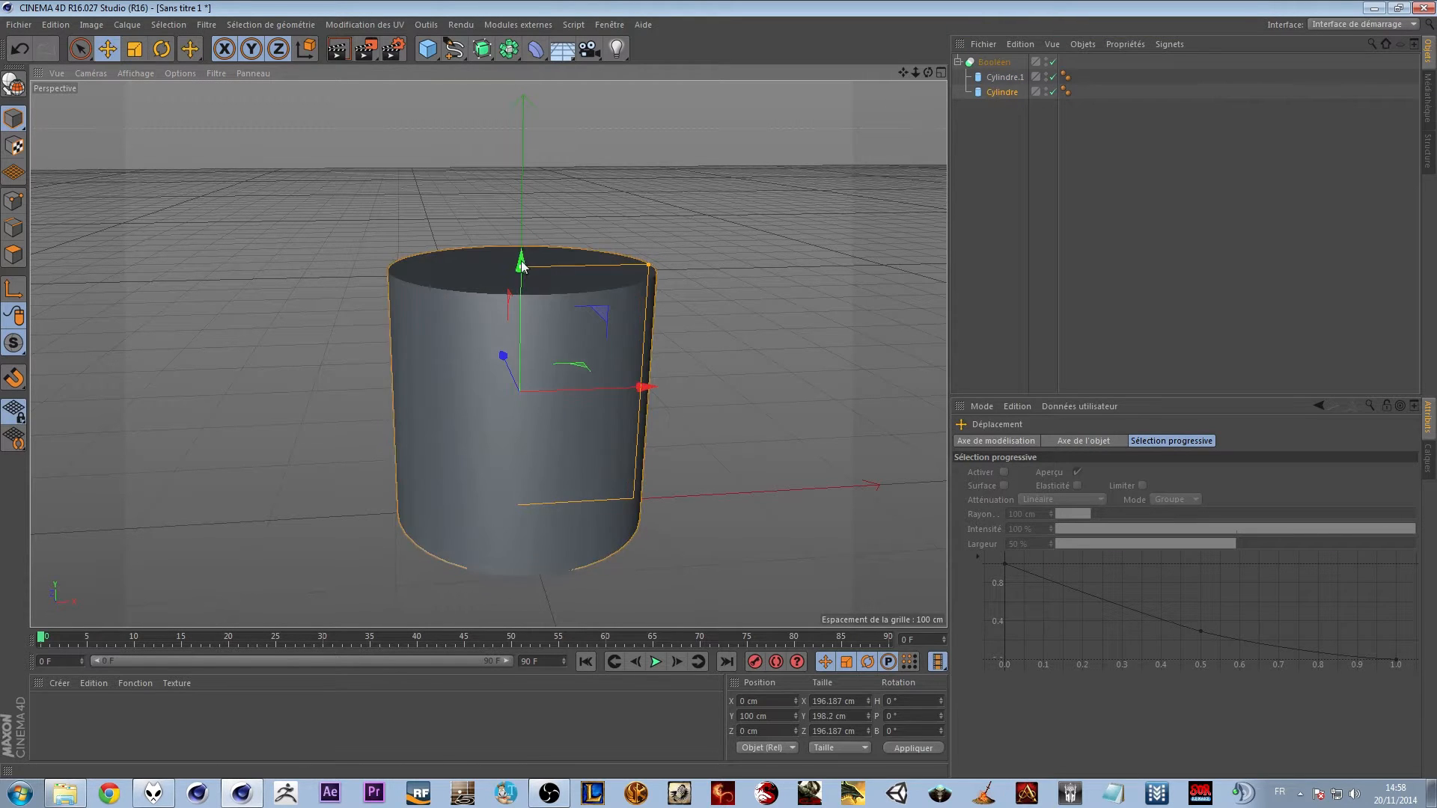
left_click_drag(714, 245, 742, 304)
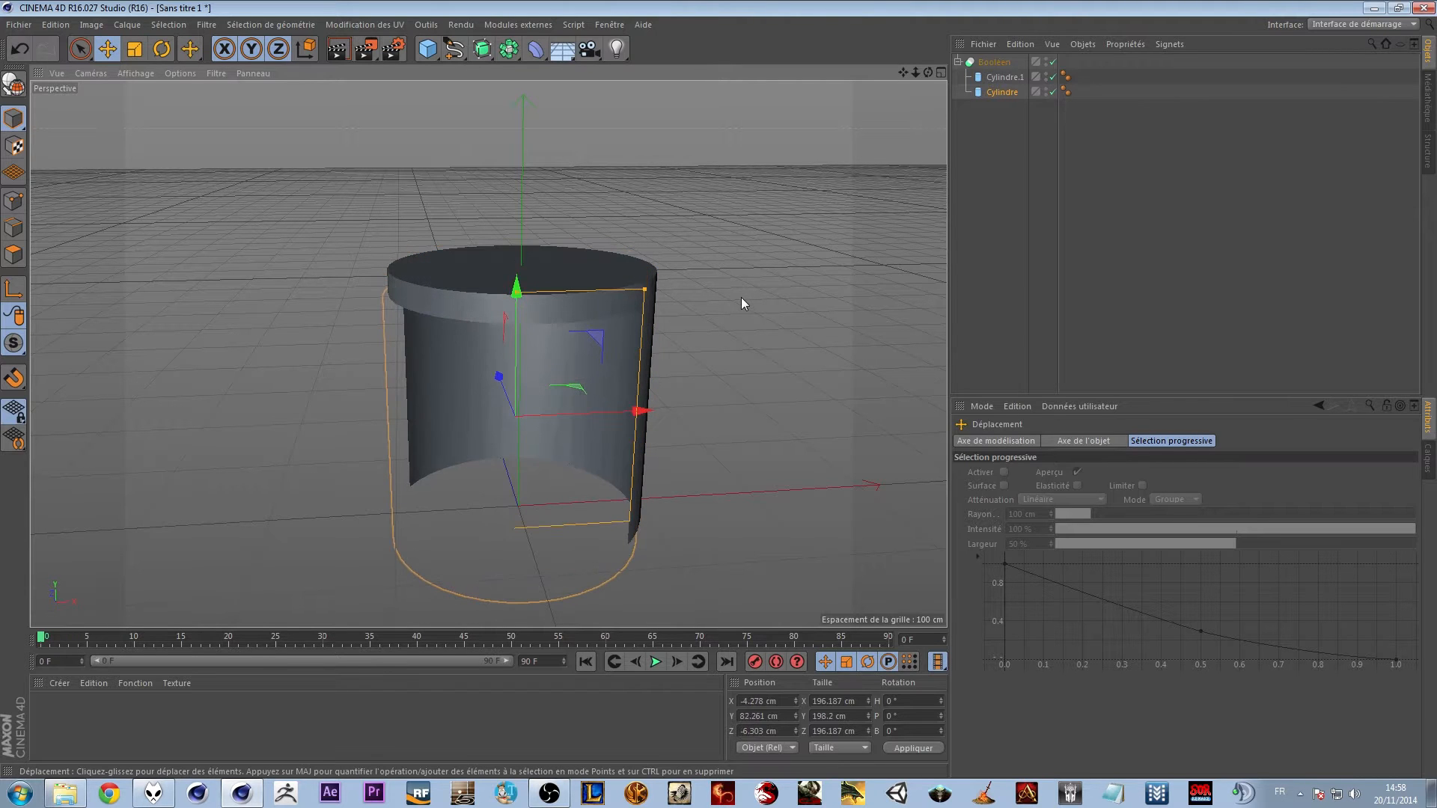
key("ctrl+z")
left_click(737, 268)
Examine the hollowed pot's rim, wall thickness and interior from close up and from above
right_click_drag(726, 266, 828, 286, "alt")
left_click_drag(581, 278, 595, 365, "alt")
mouse_move(665, 383)
right_mouse_down("alt")
mouse_move(721, 390)
mouse_move(617, 397)
mouse_move(712, 389)
mouse_move(740, 356)
right_mouse_up("alt")
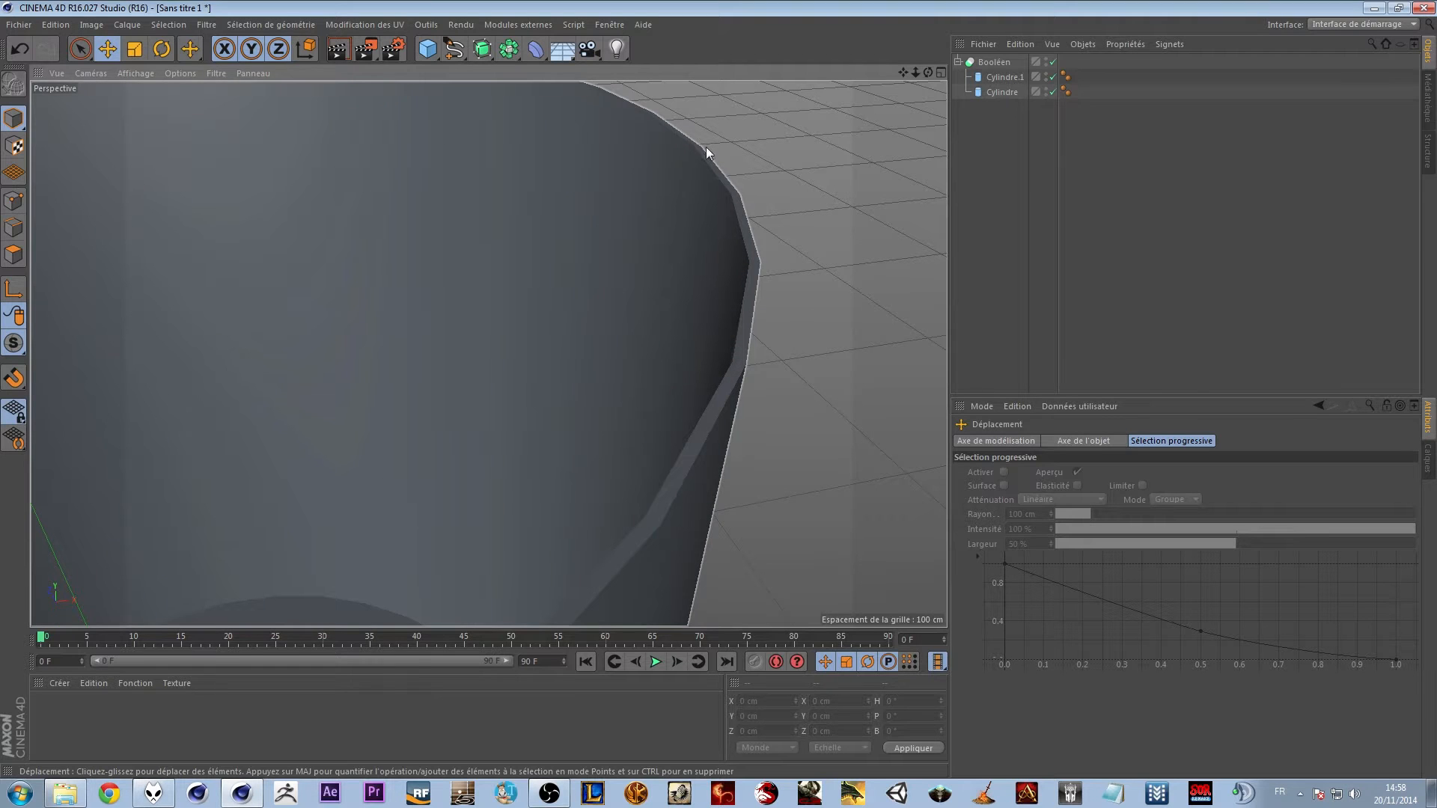
left_click(1007, 91)
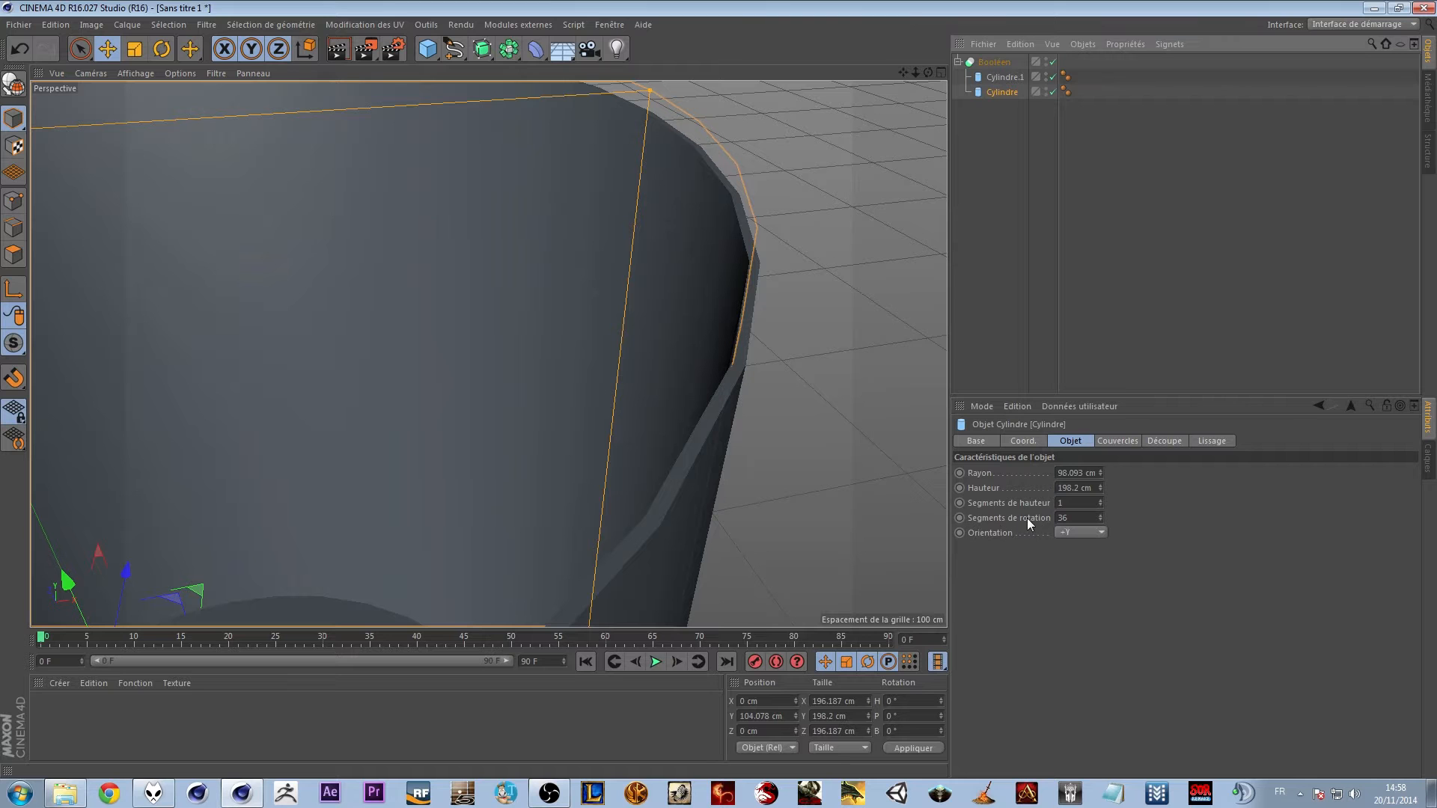
left_click(797, 462)
right_click_drag(795, 420, 551, 464, "alt")
left_click_drag(550, 464, 546, 135, "alt")
right_click_drag(546, 134, 510, 152, "alt")
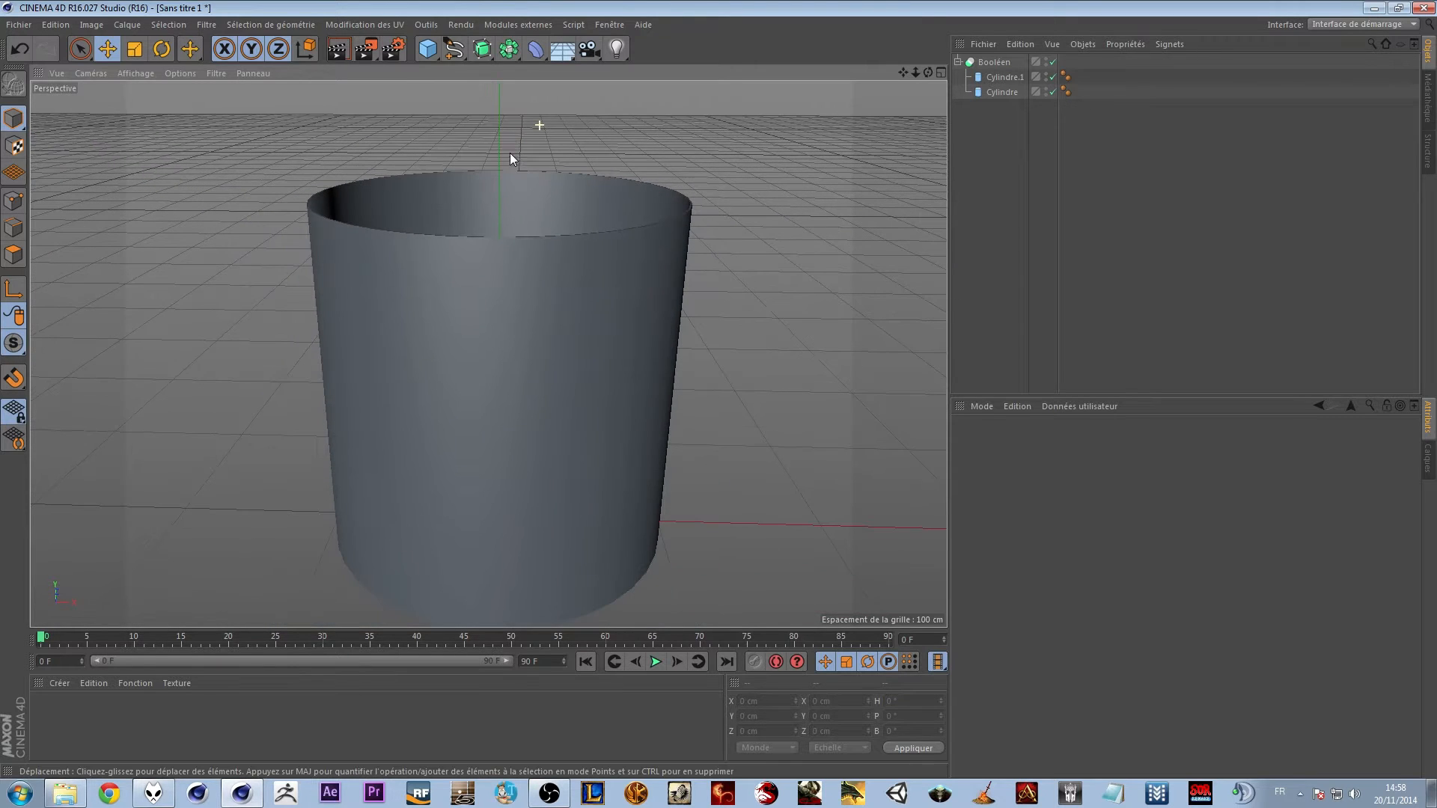
left_click_drag(510, 139, 508, 155, "alt")
middle_click_drag(508, 155, 536, 217, "alt")
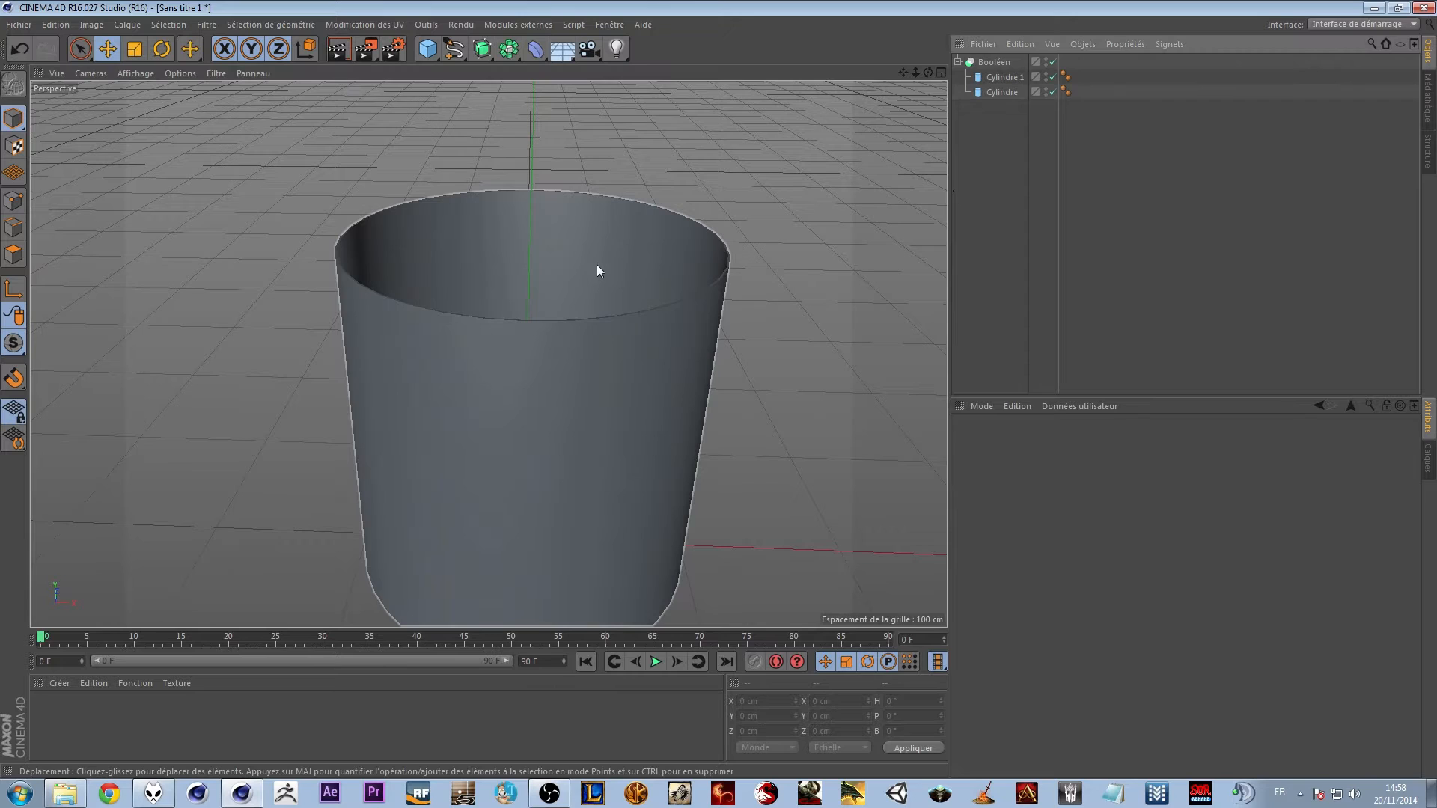
Collapse the Boolean object and rename it Pot
left_click(958, 62)
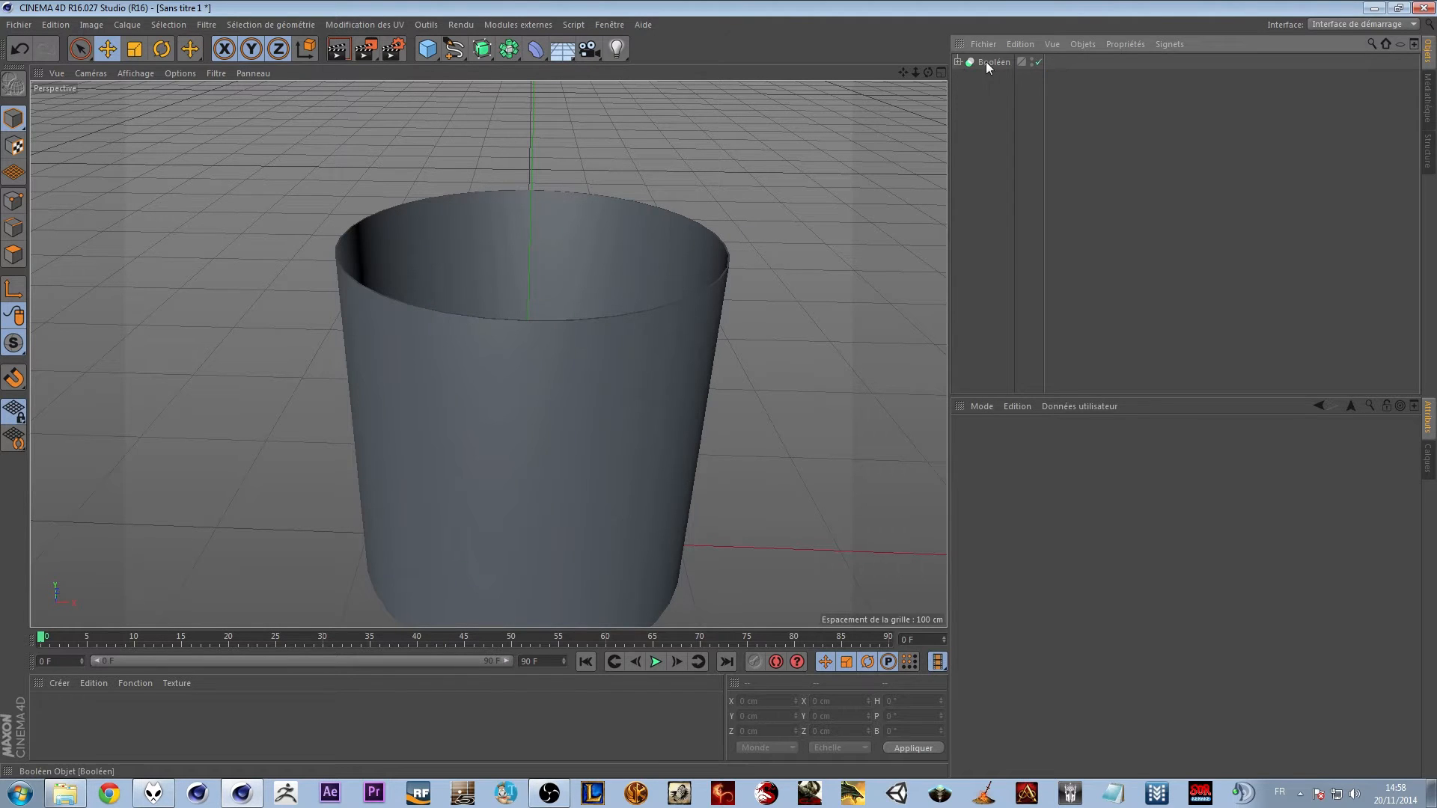
double_click(990, 62)
type("Pot")
key("Return")
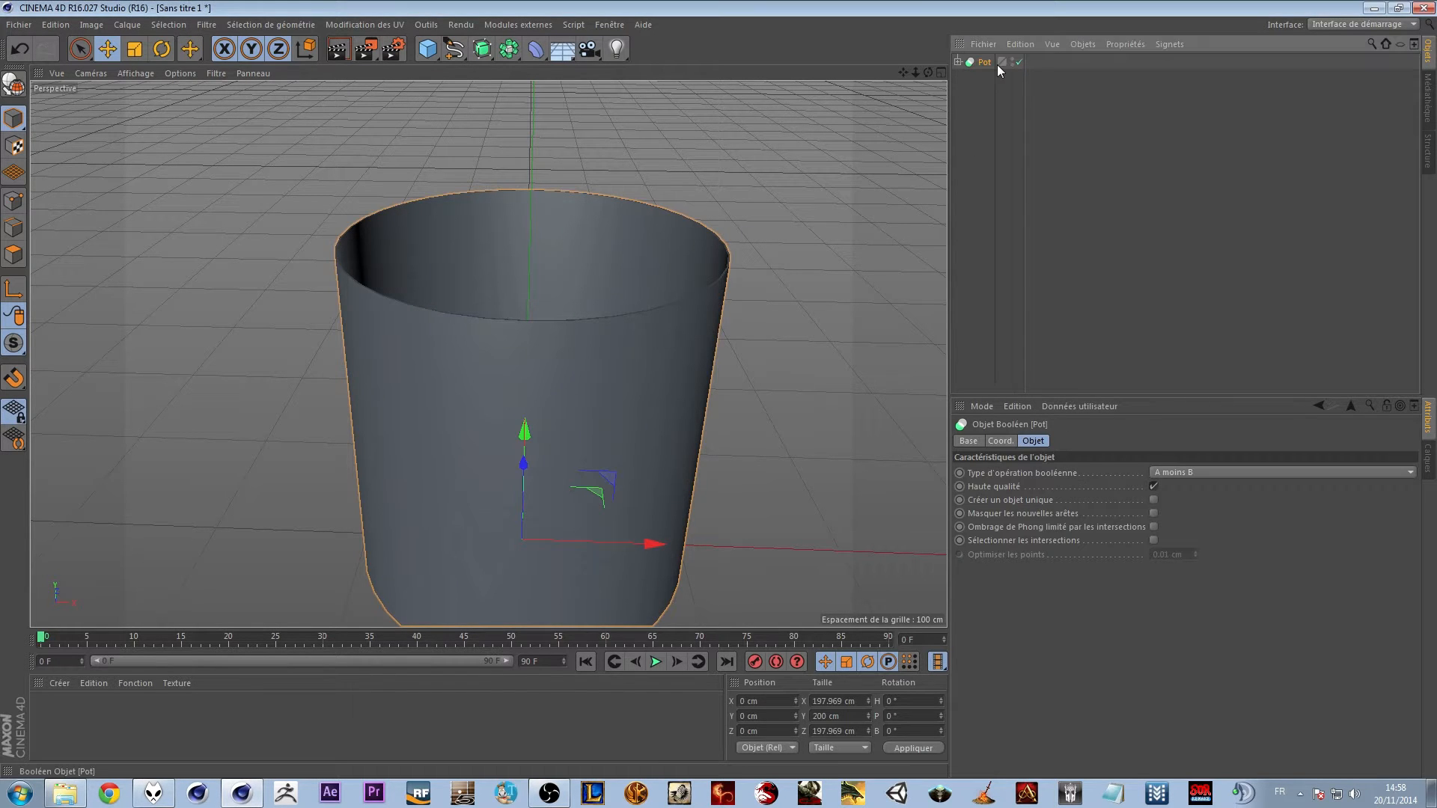
left_click_drag(738, 422, 733, 338, "alt")
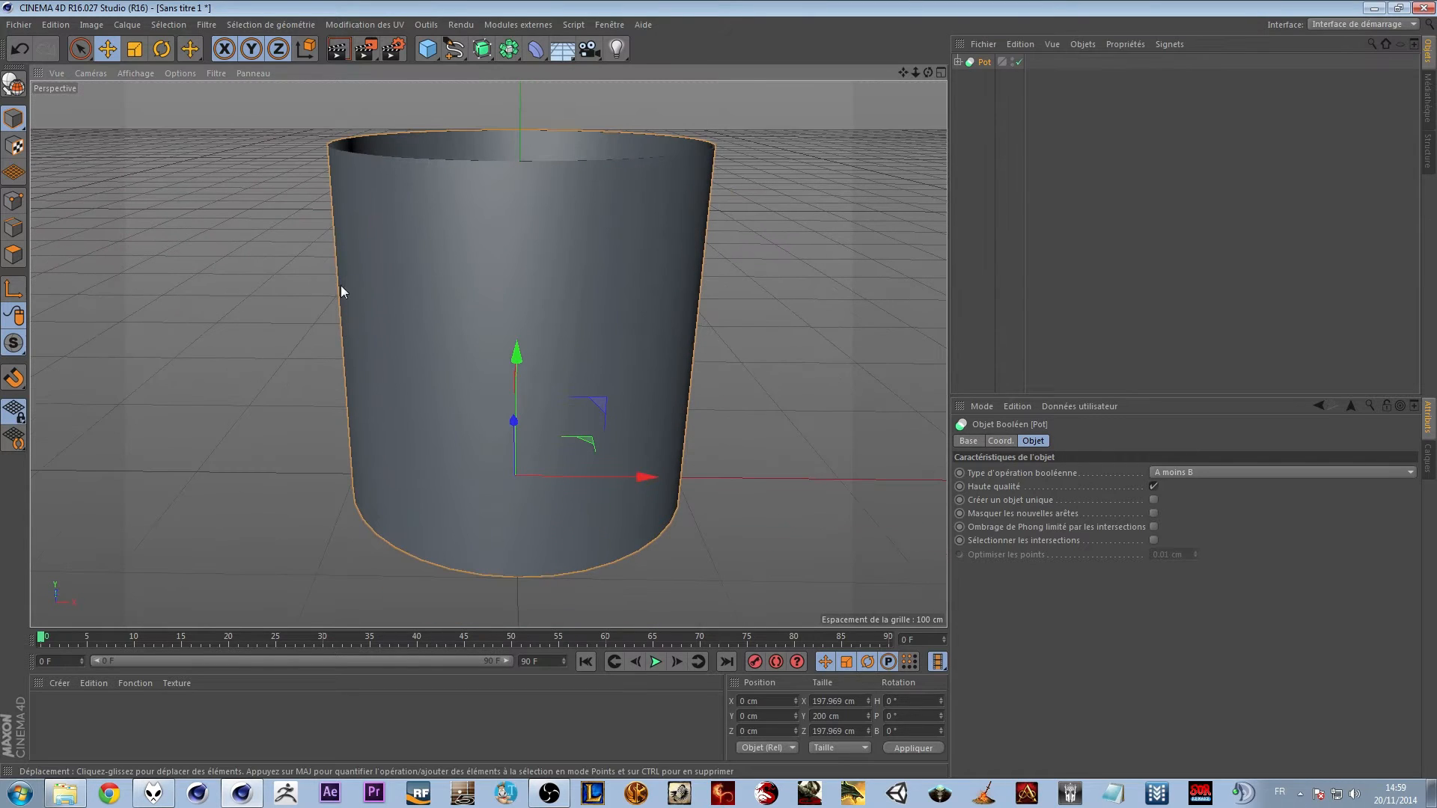
left_click(815, 237)
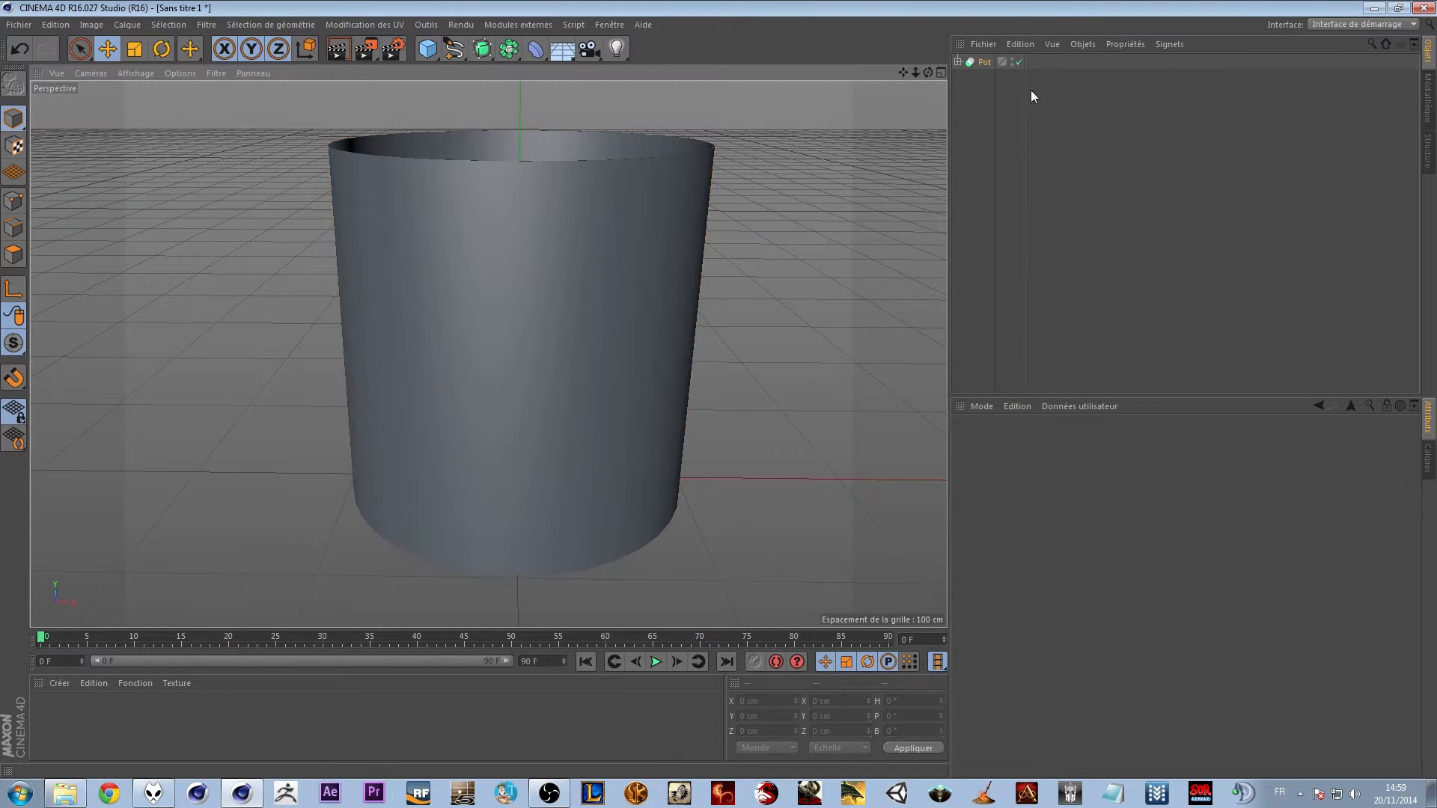
Duplicate the Pot object and rename the copy étiquette
left_click(989, 61)
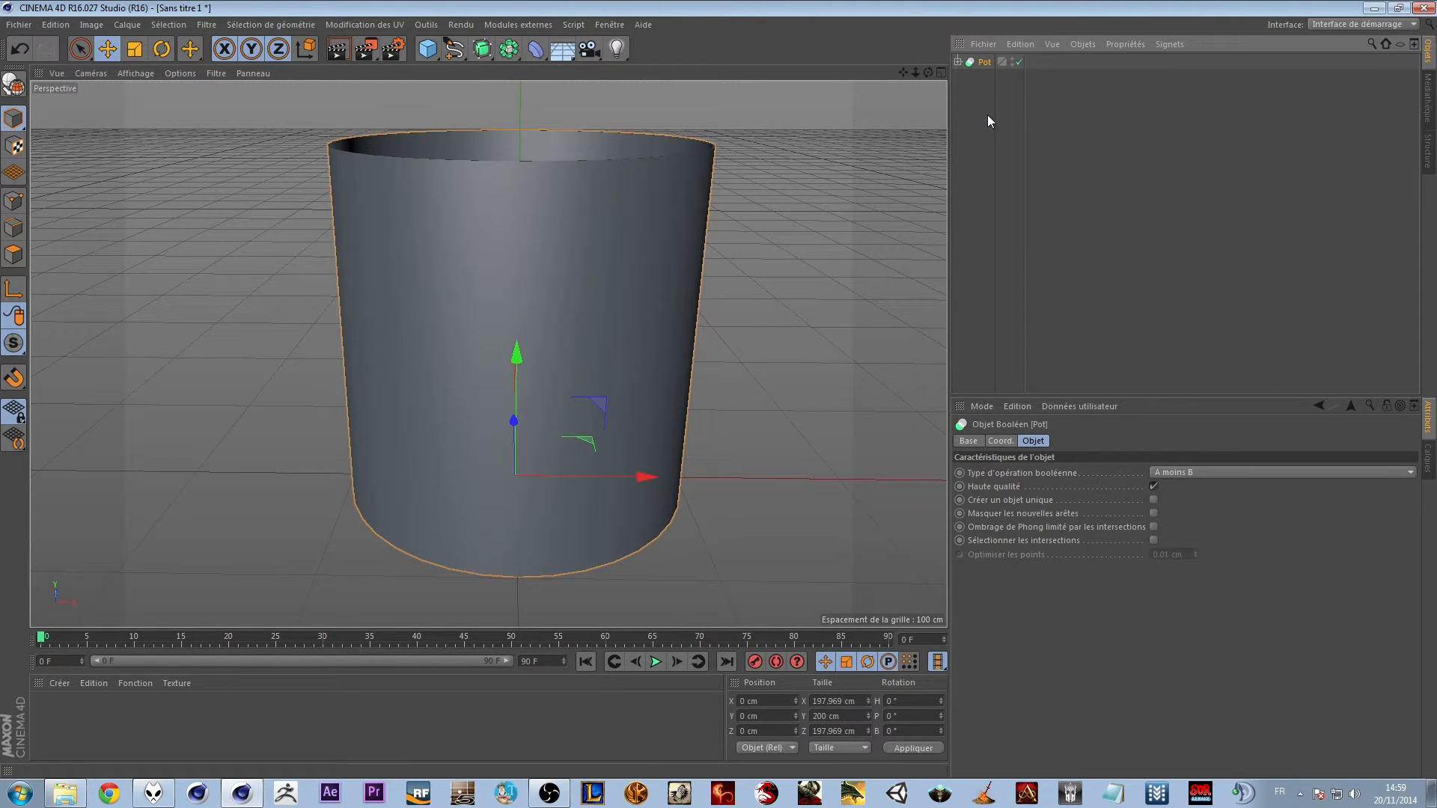
key("ctrl+v")
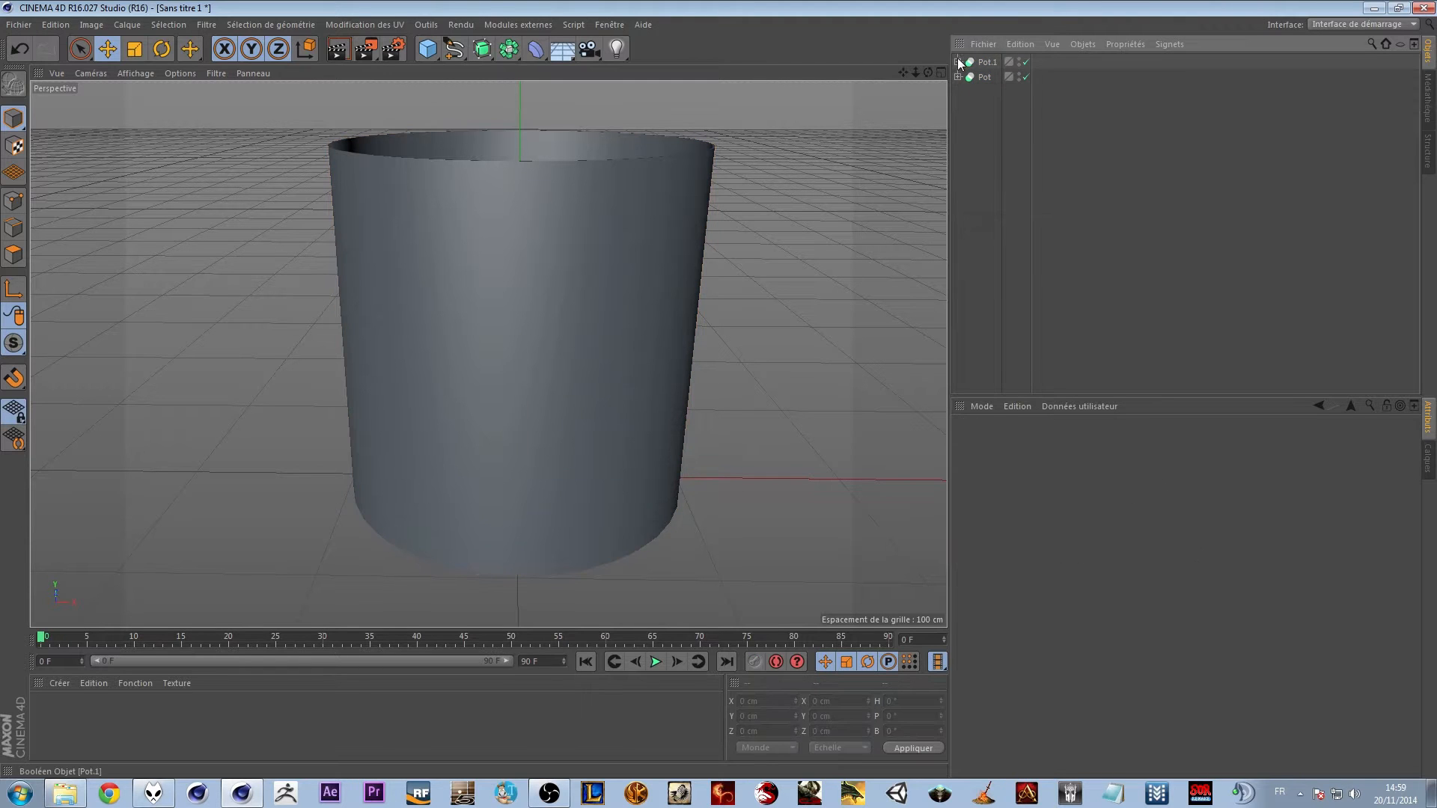
left_click(959, 61)
double_click(973, 63)
type("étiquette")
key("Return")
left_click(1007, 119)
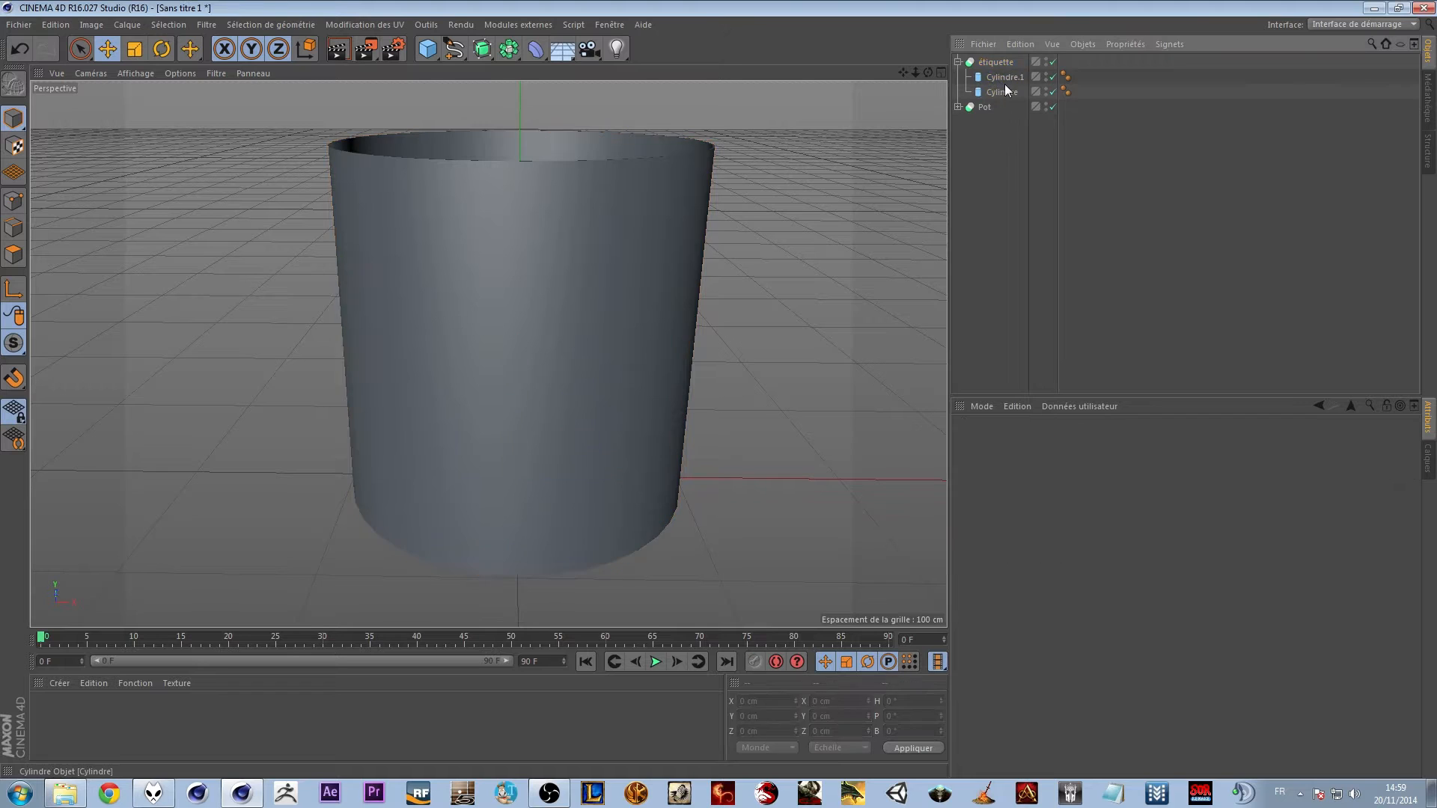
Heighten the étiquette's inner cutting cylinder to about 217 cm and lower it to about Y 94 cm
left_click(1003, 90)
left_click_drag(521, 135, 523, 125)
left_click_drag(520, 185, 520, 201)
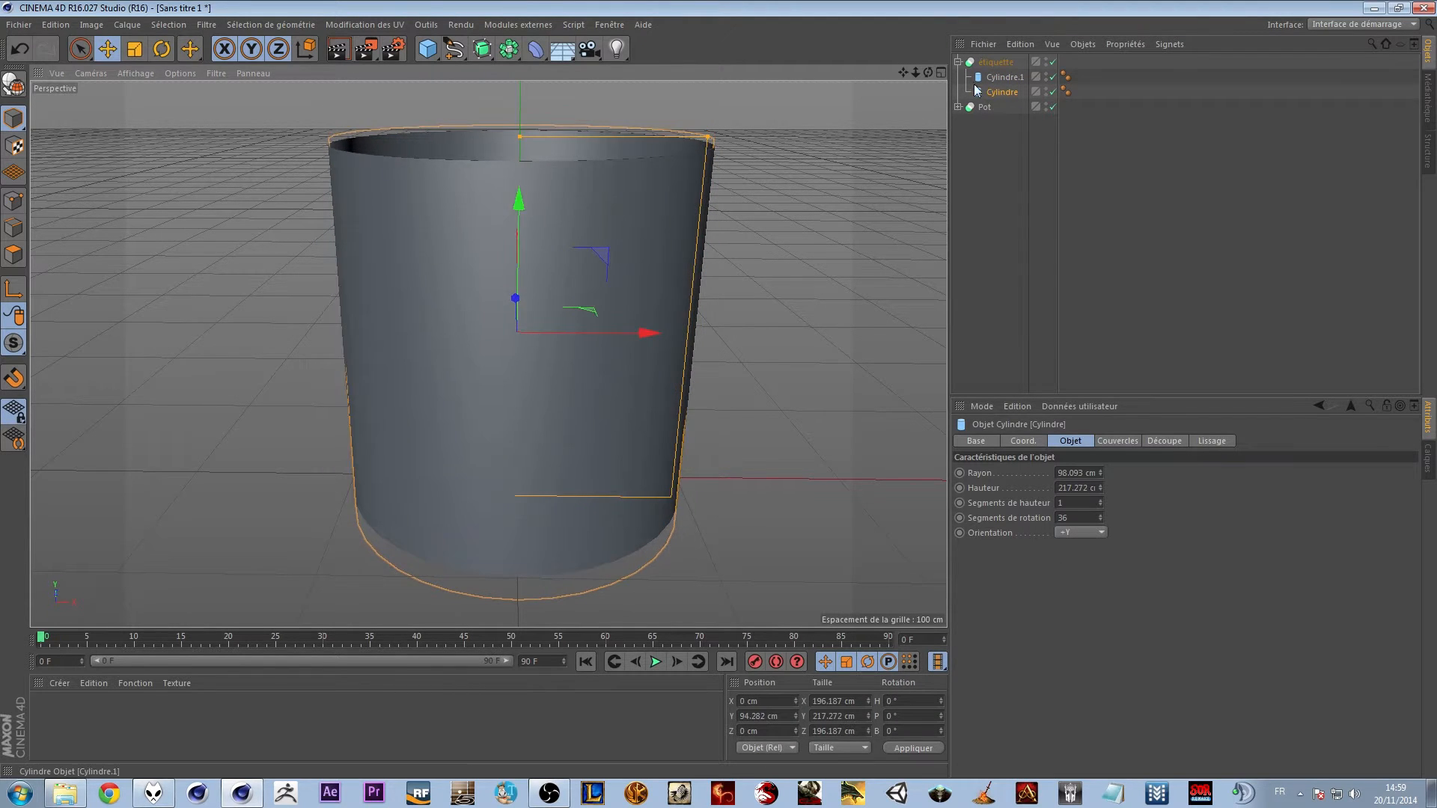
Shorten the étiquette's Cylindre.1 to about 190 cm high and scale its radius to about 99.4 cm
left_click(487, 145)
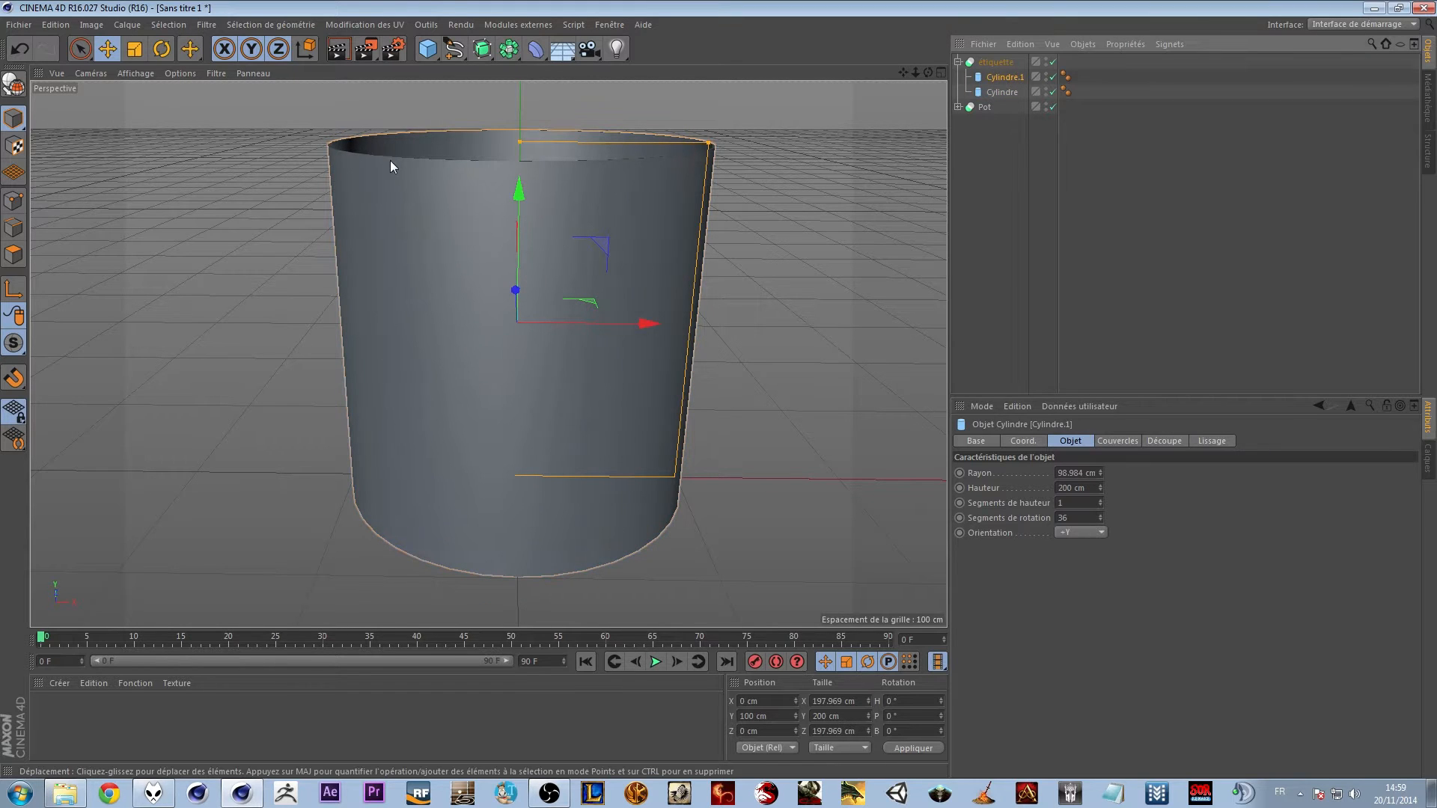
left_click_drag(518, 142, 519, 153)
key("t")
left_click_drag(794, 282, 793, 280)
Examine how the label sleeve fits around the pot along its upper and lower edges
right_click_drag(330, 153, 641, 214, "alt")
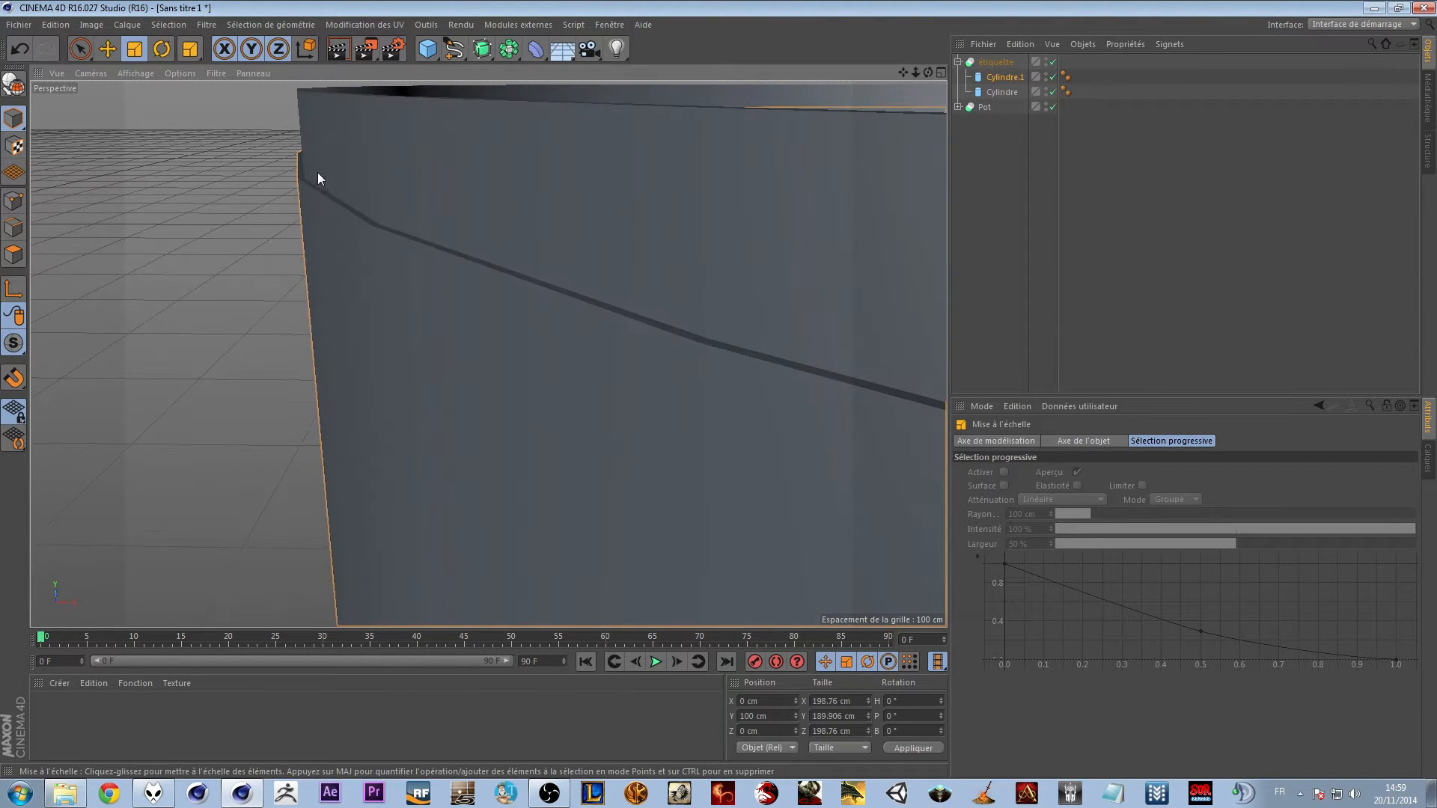
left_click_drag(317, 172, 372, 259, "alt")
right_click_drag(201, 293, 45, 327, "alt")
left_click_drag(400, 252, 408, 229, "alt")
middle_click_drag(407, 227, 378, 153, "alt")
right_click_drag(523, 244, 430, 280, "alt")
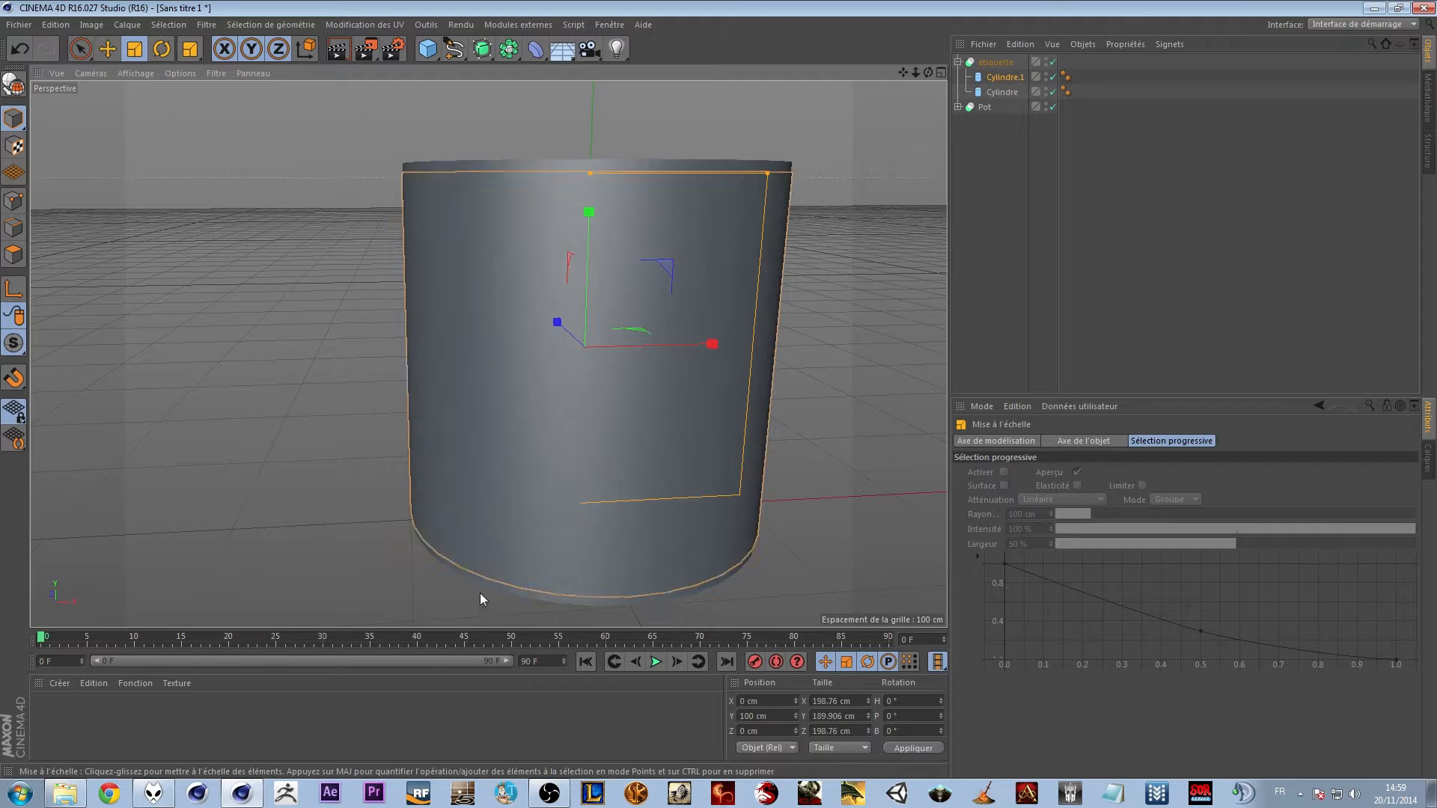
left_click(503, 238)
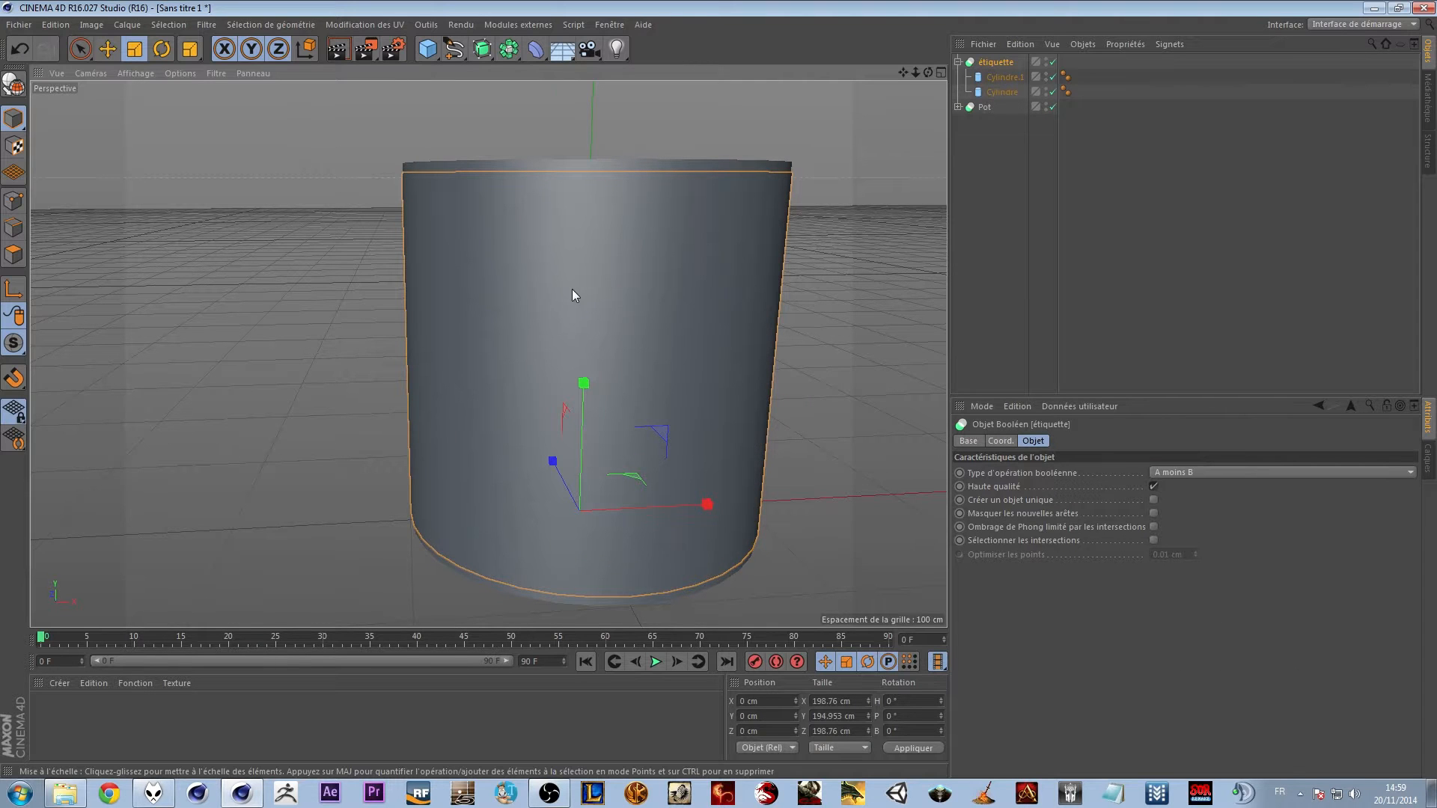
middle_click_drag(572, 289, 505, 277, "alt")
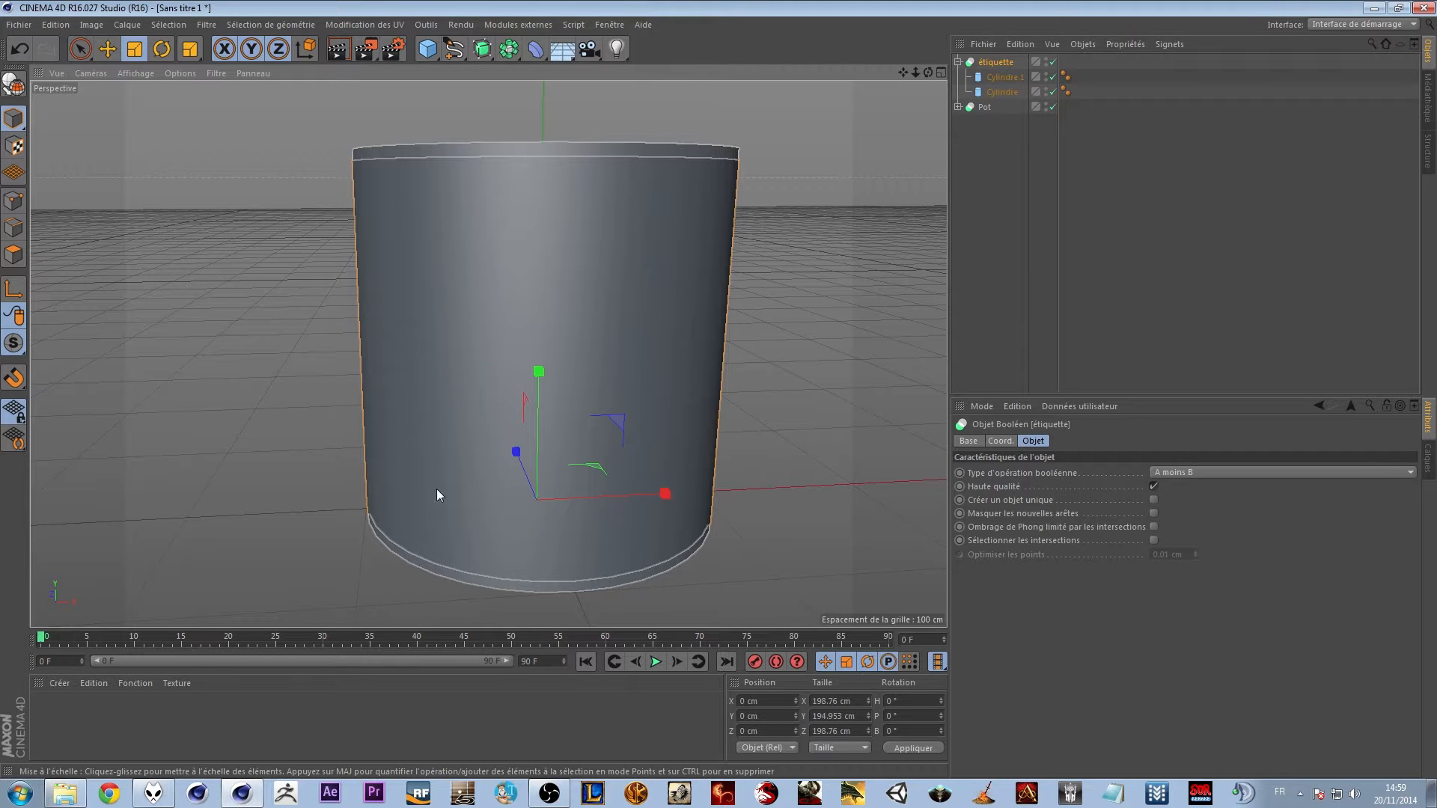
Create a material and apply it to the Pot, and add a second material
double_click(89, 721)
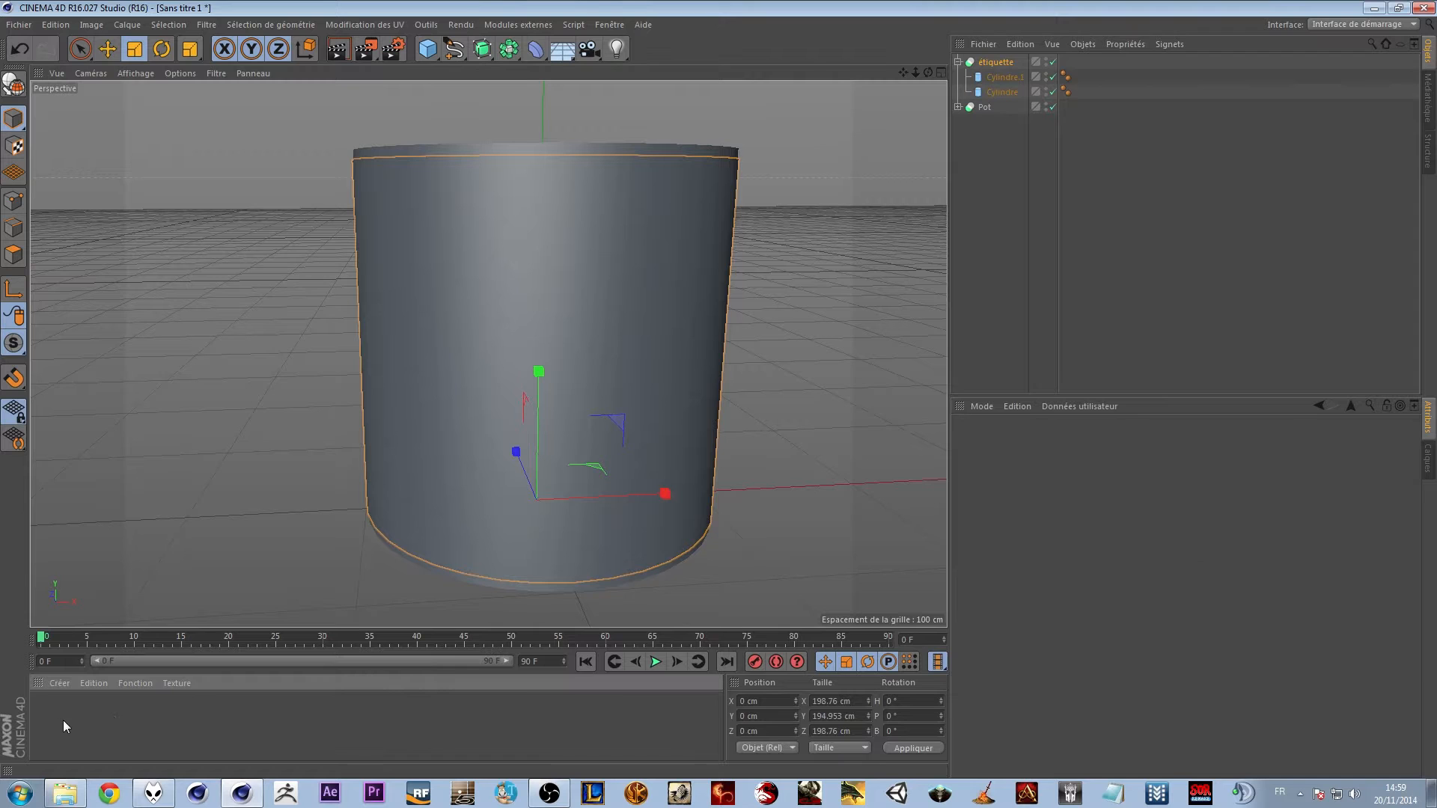
mouse_move(43, 712)
left_mouse_down()
mouse_move(400, 168)
mouse_move(440, 148)
mouse_move(986, 112)
left_mouse_up()
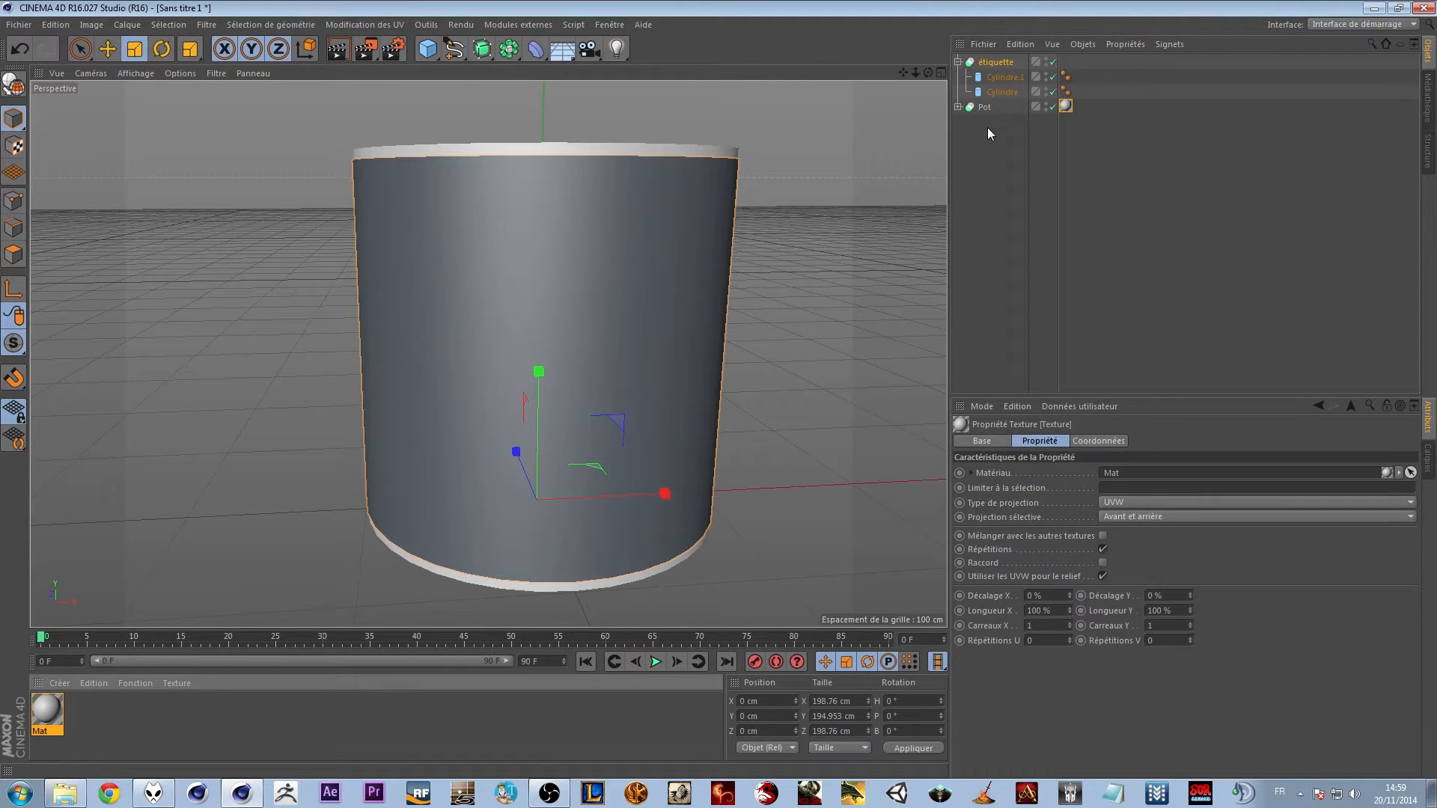
double_click(111, 706)
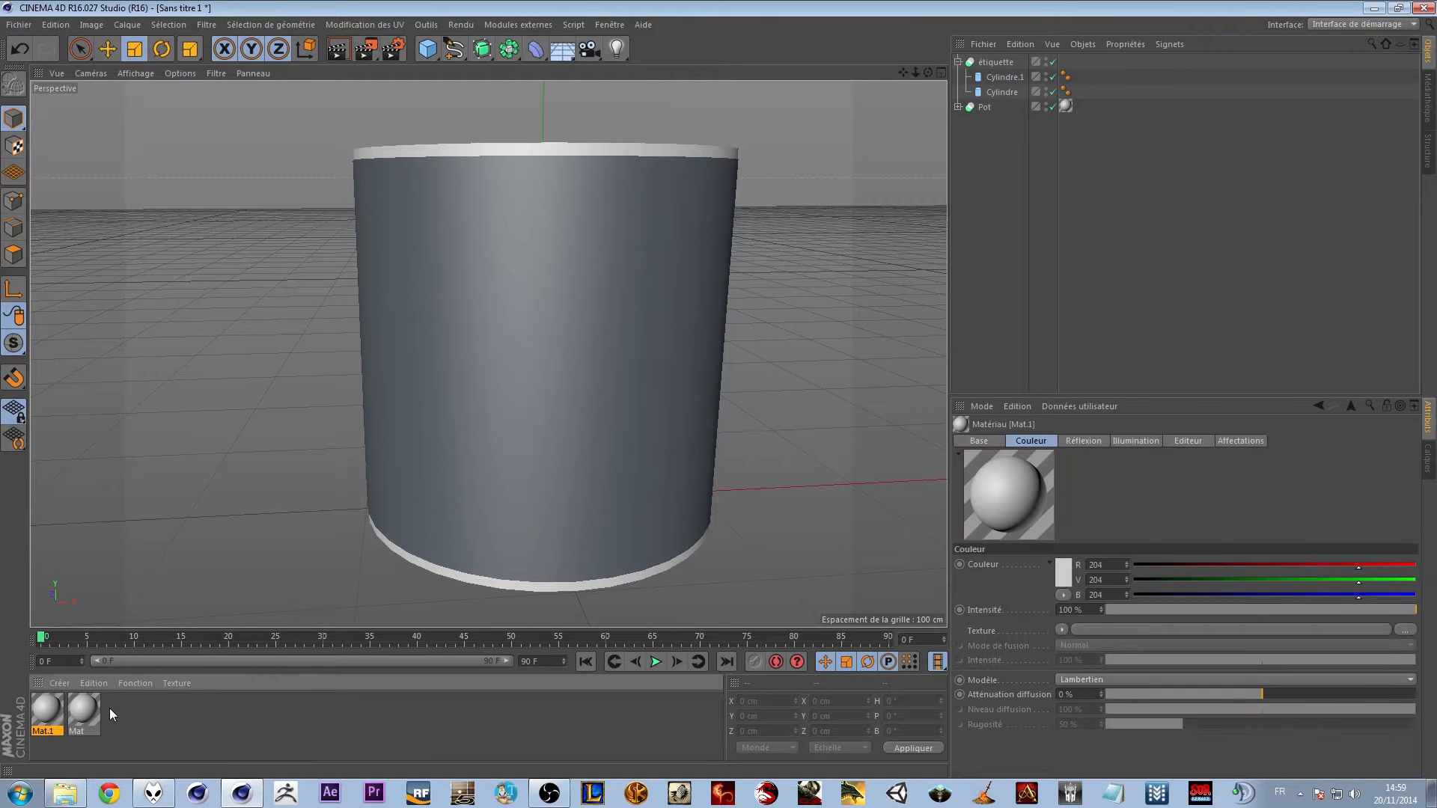
Set the colour of the Mat material to light green, RGB 182, 255, 160
double_click(86, 714)
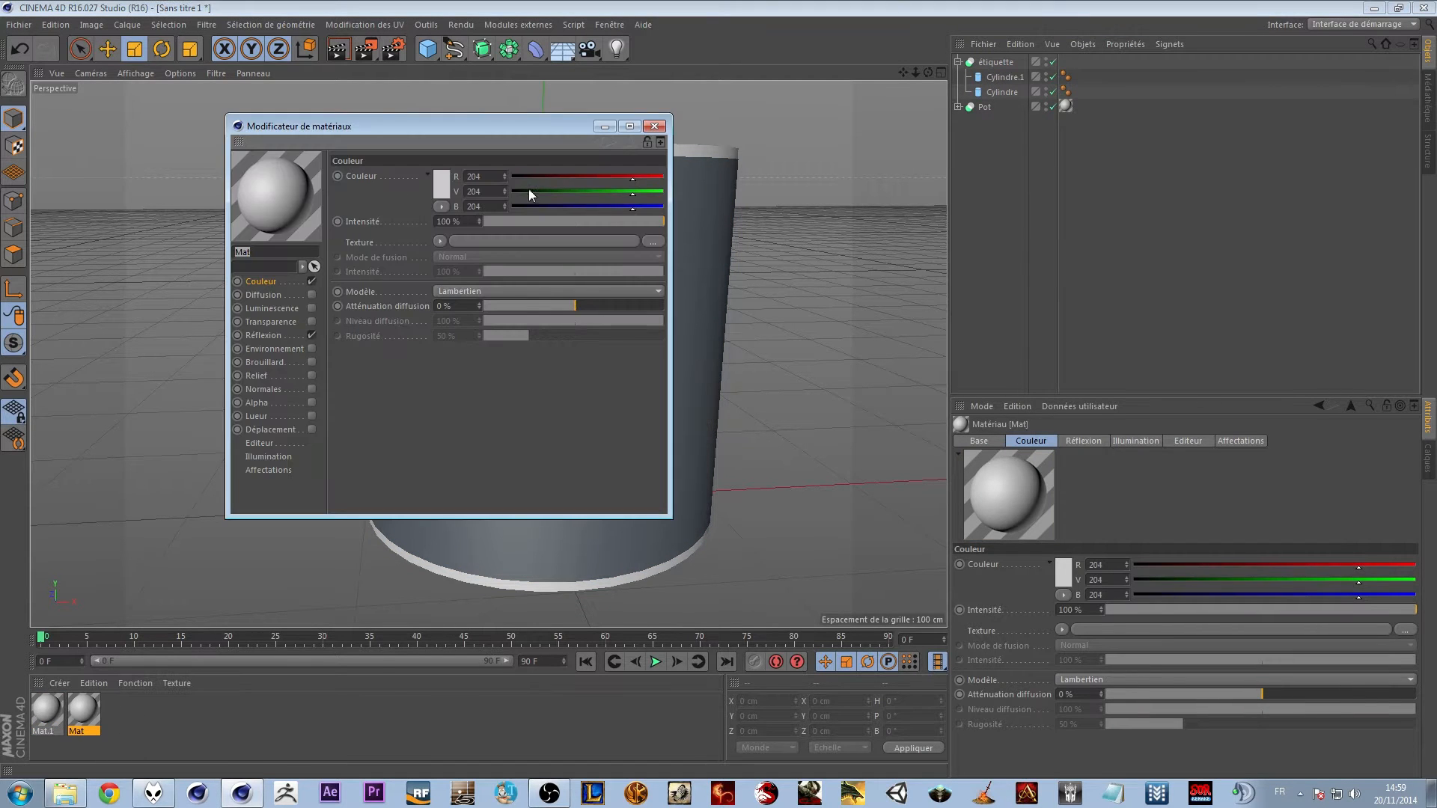
mouse_move(624, 190)
left_mouse_down()
mouse_move(663, 192)
mouse_move(617, 177)
mouse_move(609, 207)
left_mouse_up()
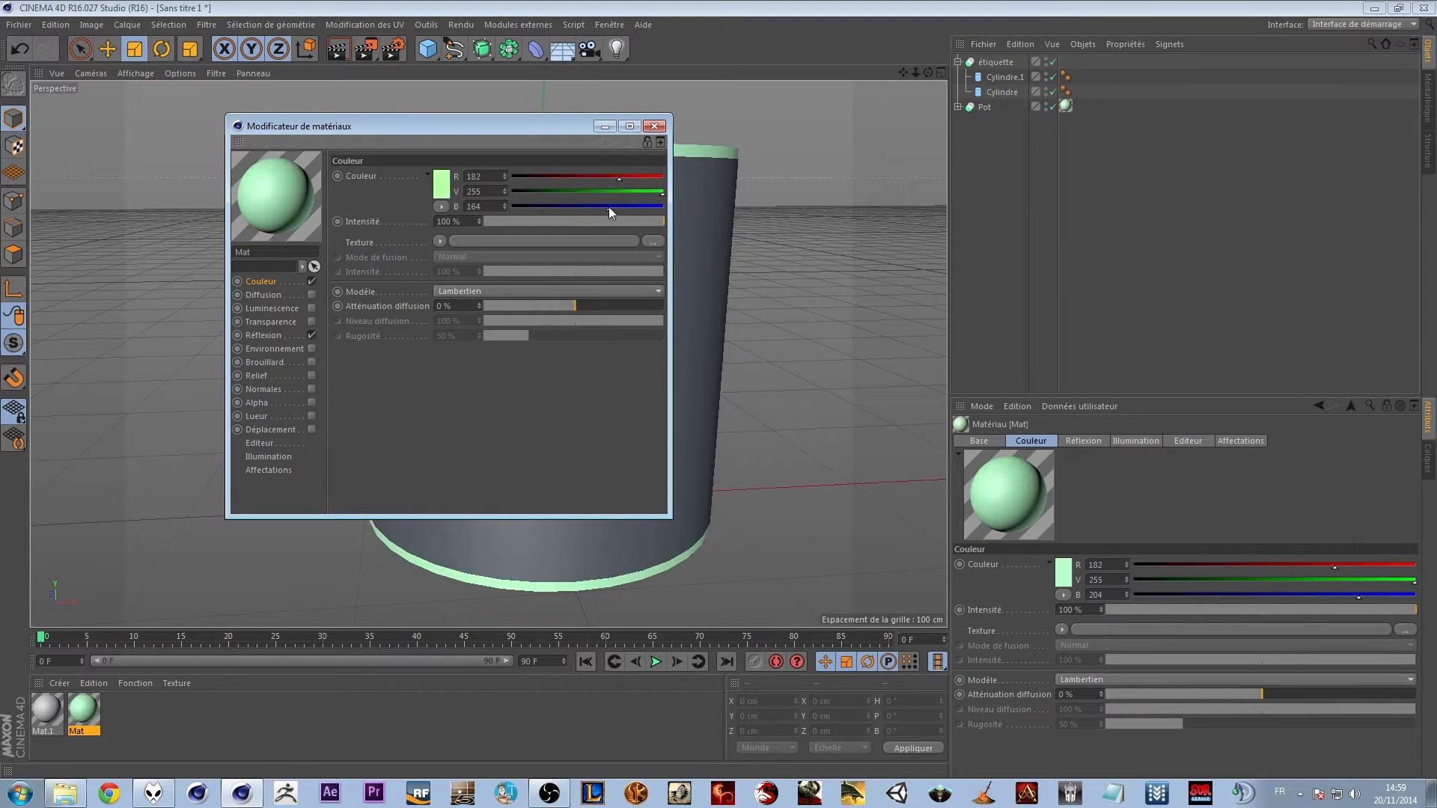
left_click(655, 126)
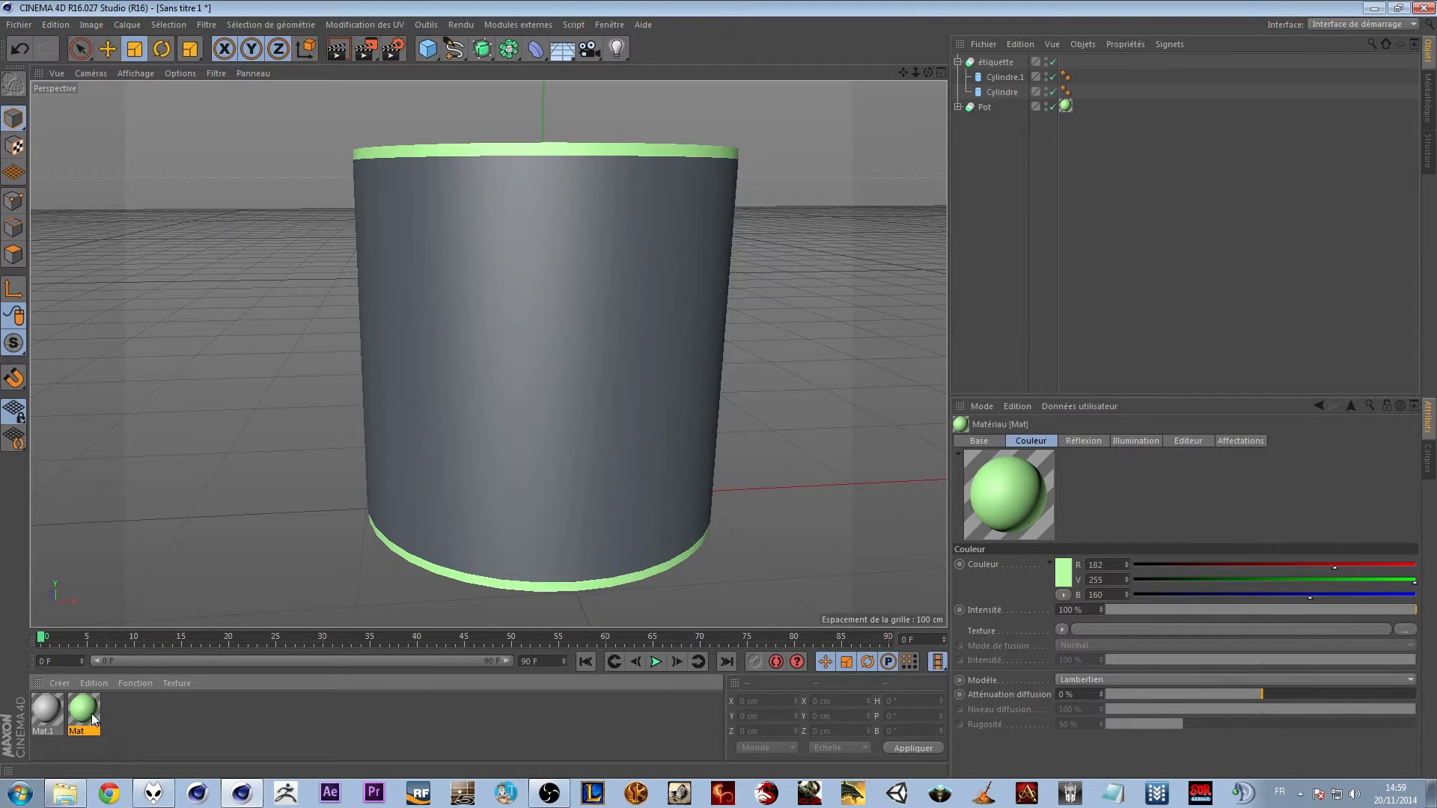
Apply the green material to the étiquette's Cylindre.1 and replace the Pot's material with Mat.1
left_click_drag(94, 720, 626, 383)
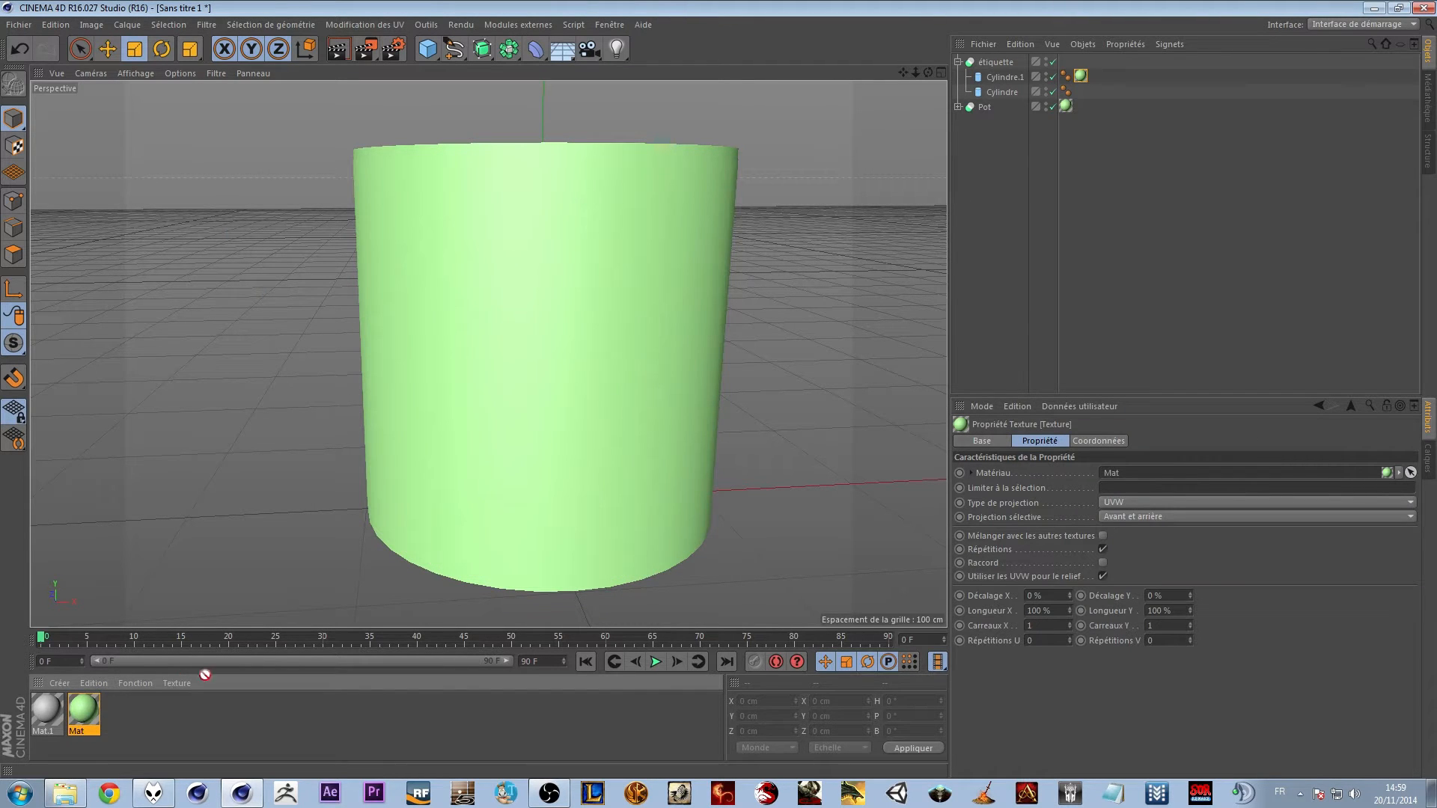
left_click_drag(1069, 109, 1064, 110)
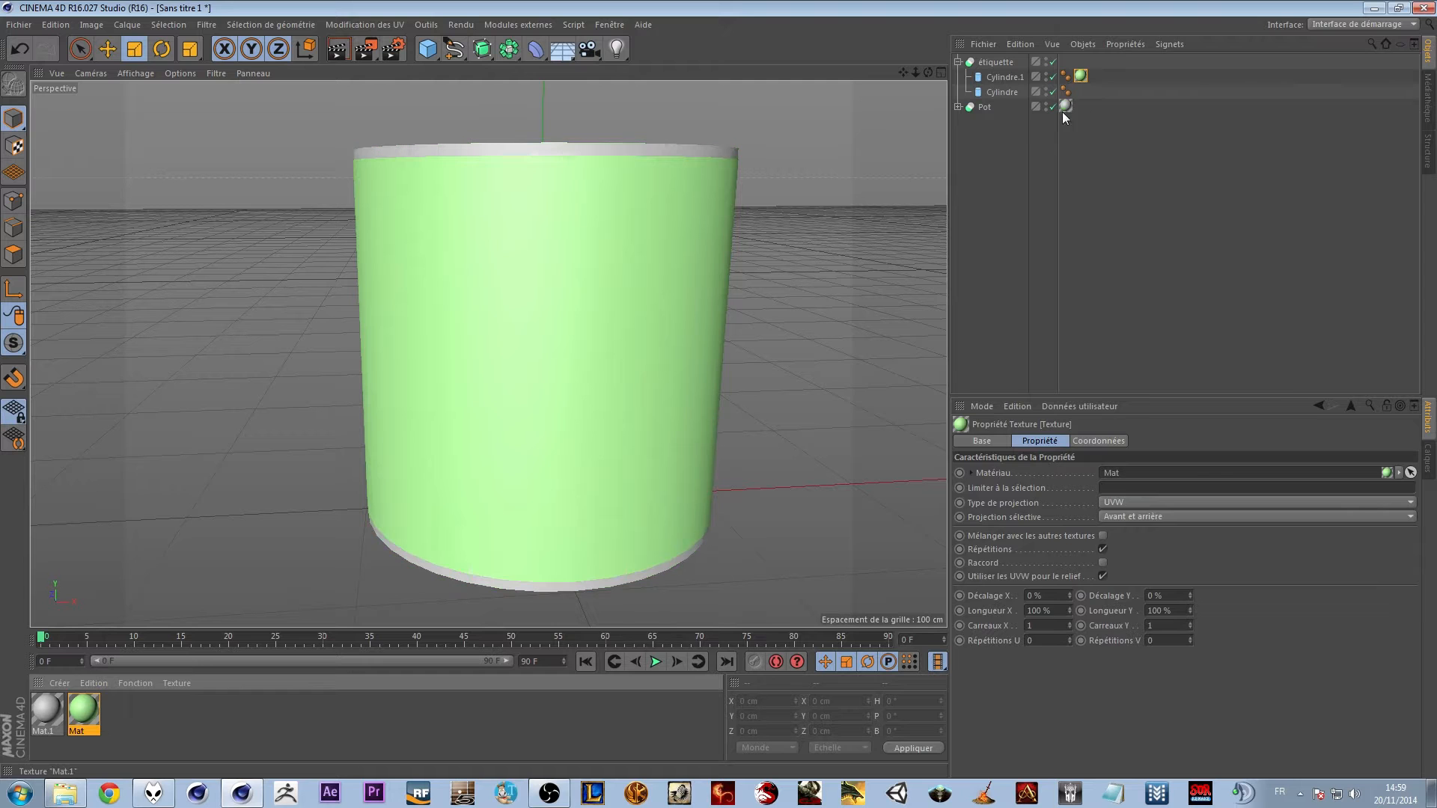
left_click(958, 62)
Scale the étiquette's inner cutting cylinder up to about 98.4 cm radius and 217.9 cm height
left_click_drag(713, 450, 622, 347, "alt")
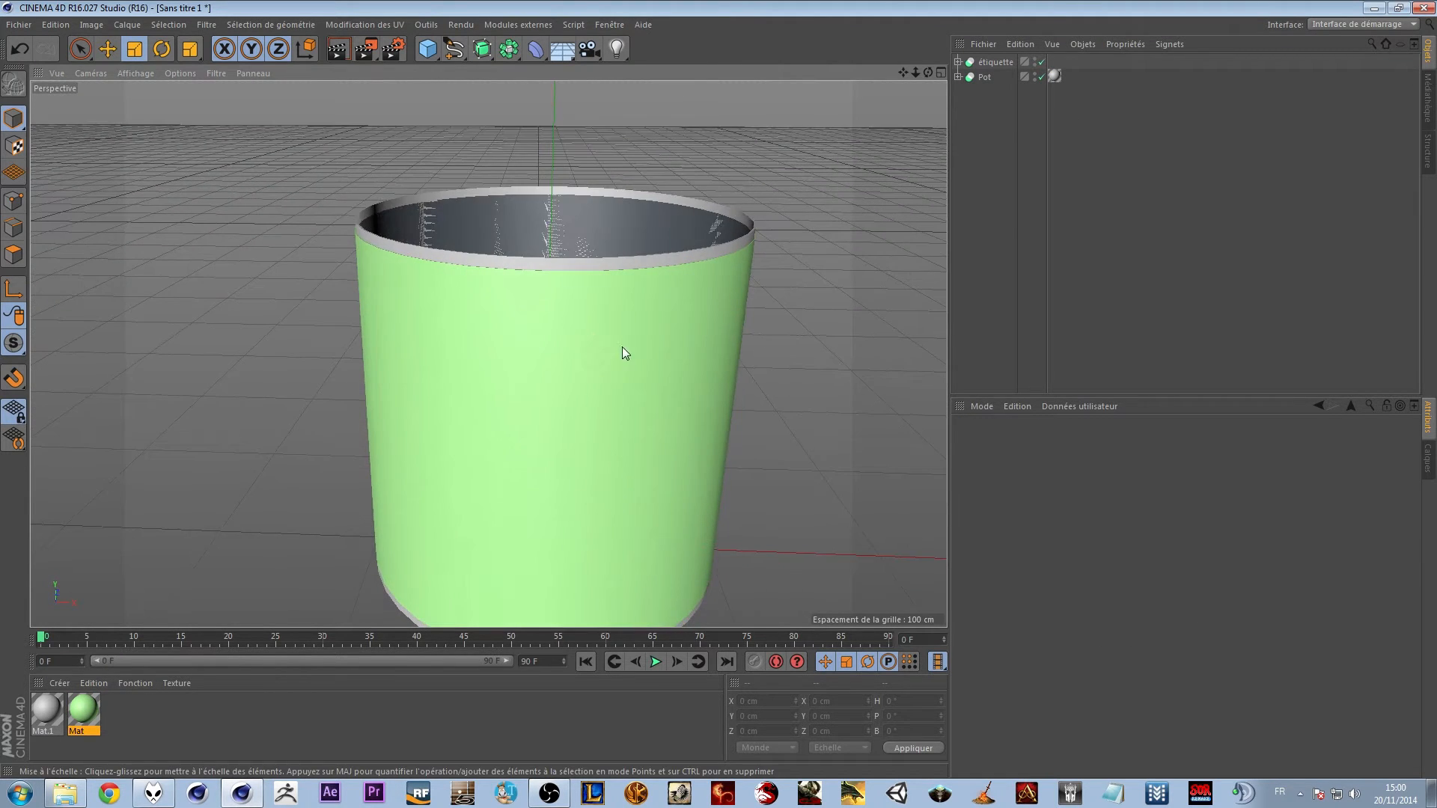
right_click_drag(617, 224, 677, 263, "alt")
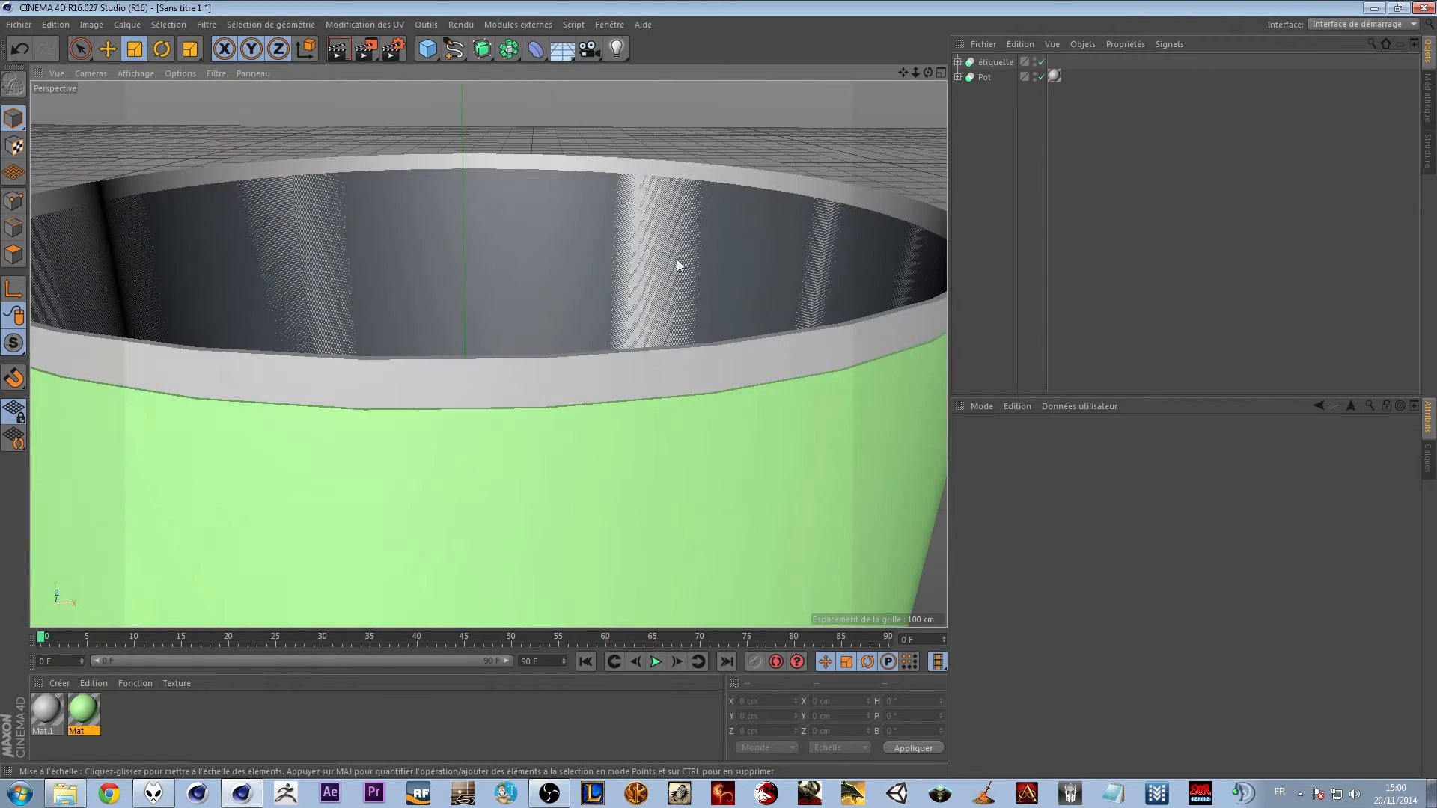
left_click_drag(635, 274, 627, 293, "alt")
right_click_drag(626, 293, 519, 303, "alt")
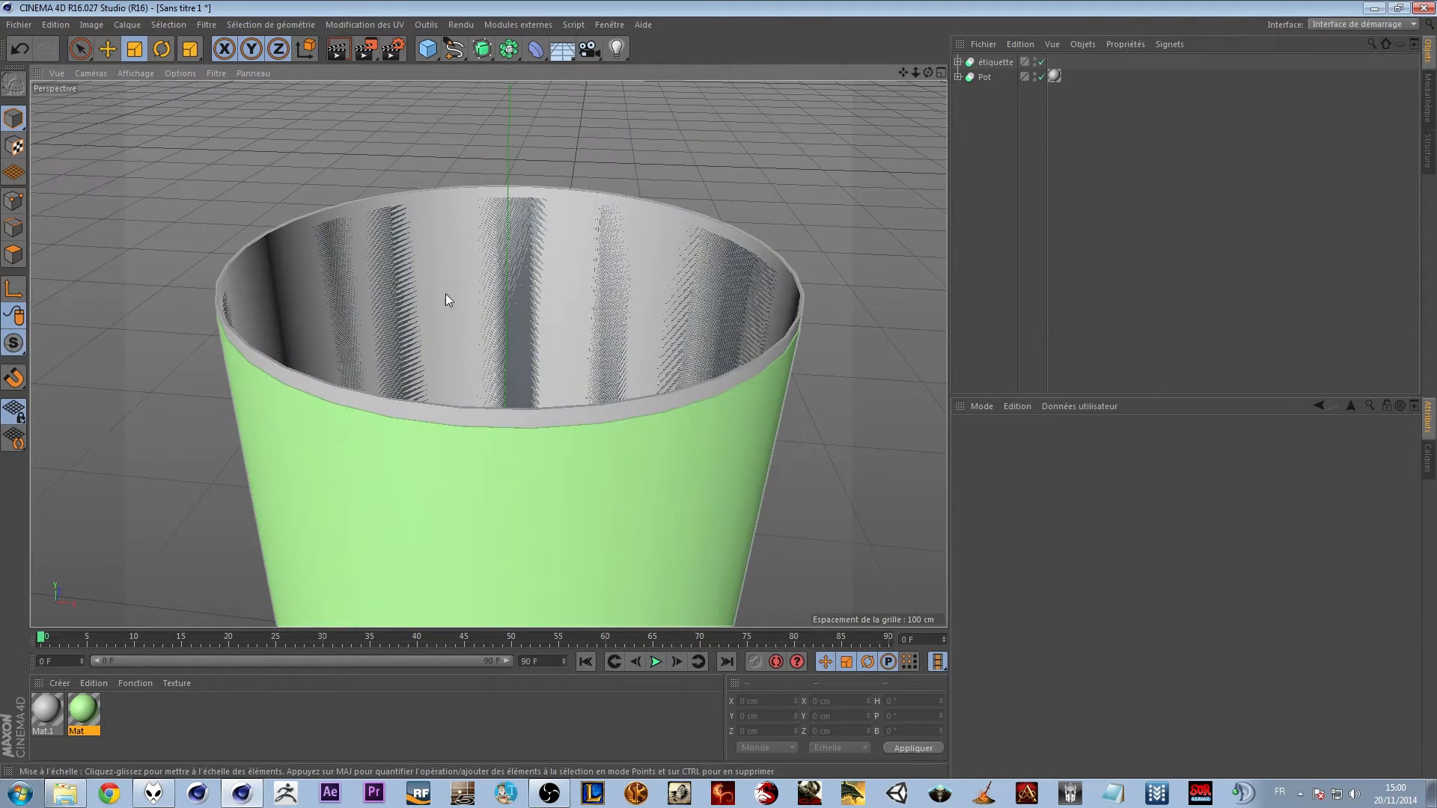
left_click(988, 78)
left_click(991, 65)
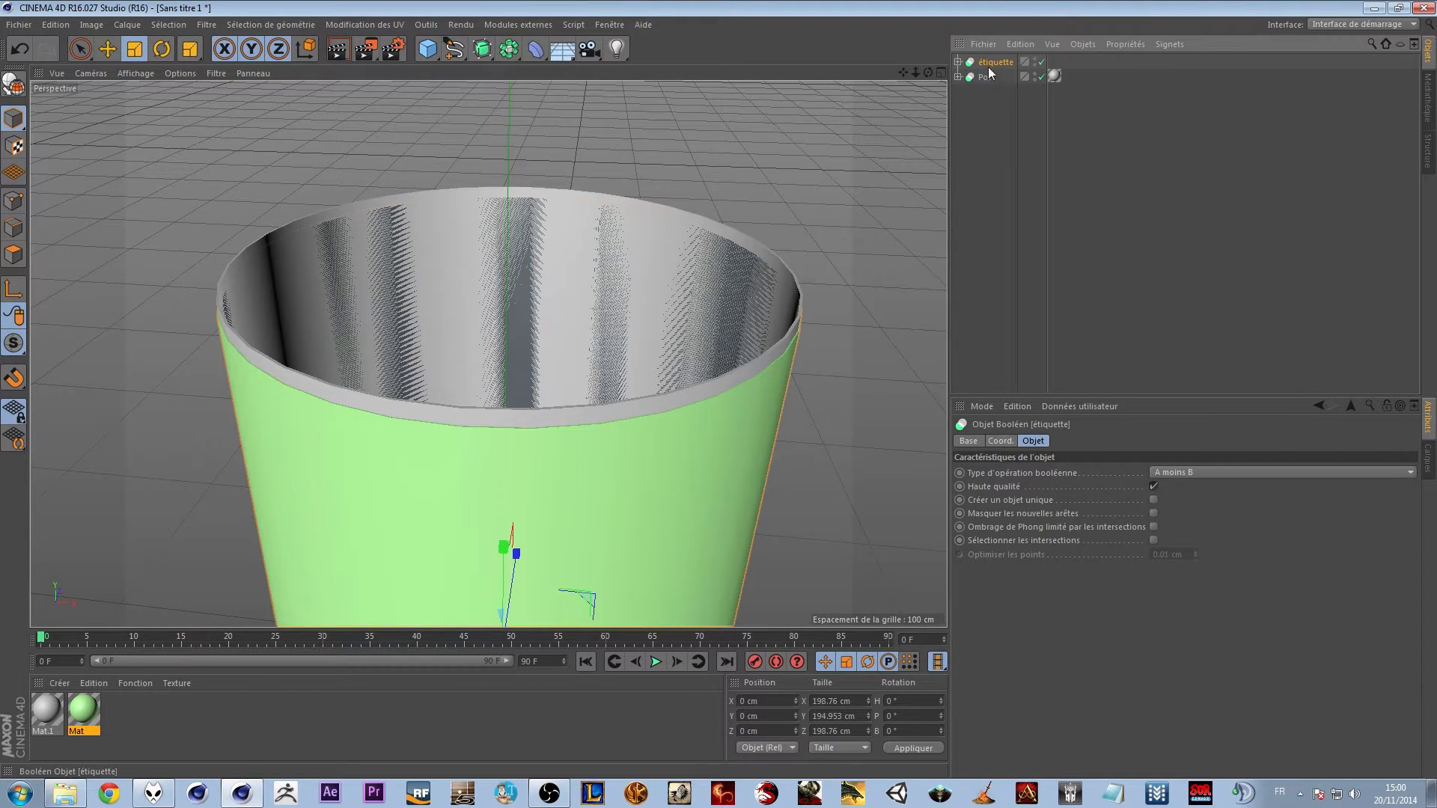
left_click(959, 63)
left_click(1003, 78)
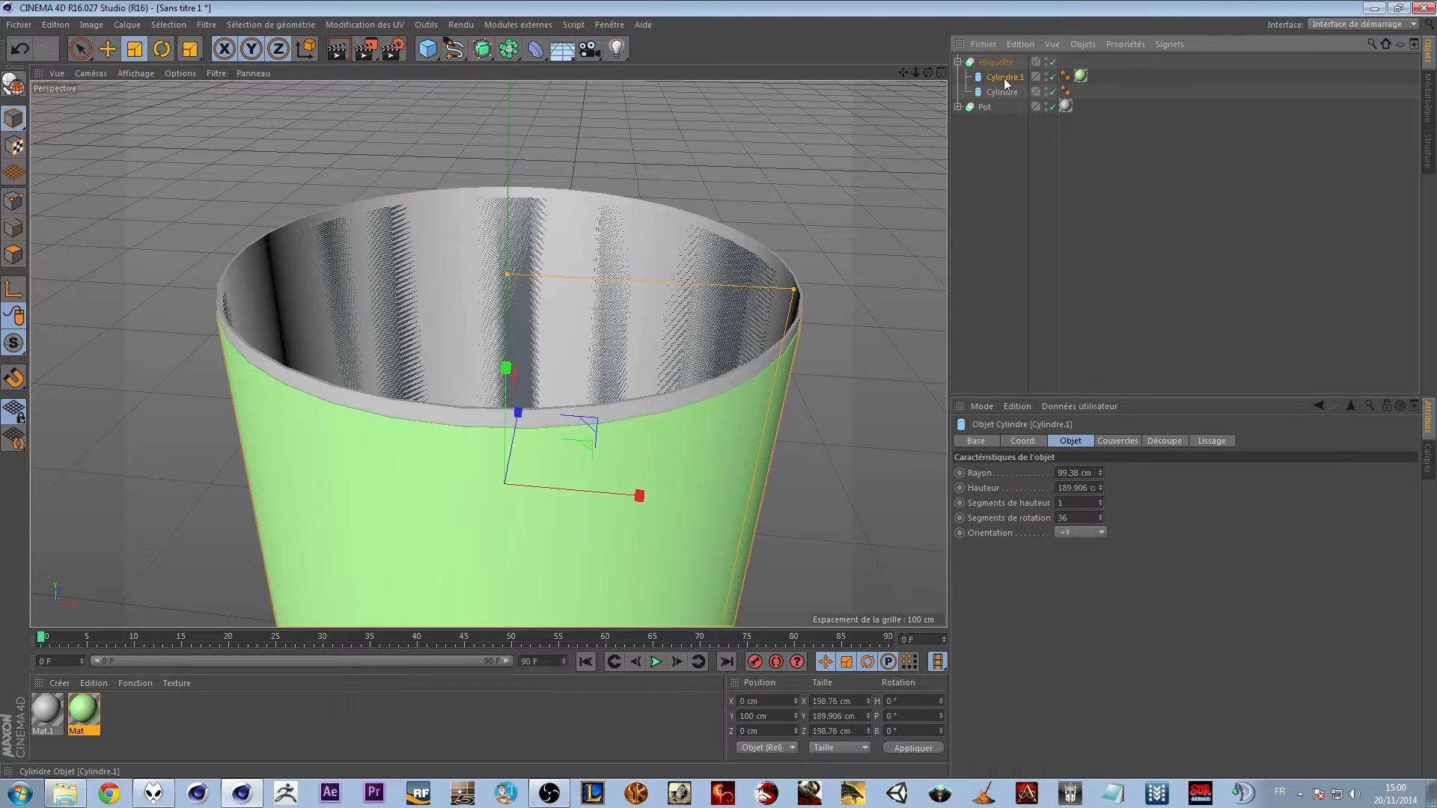
left_click(1001, 92)
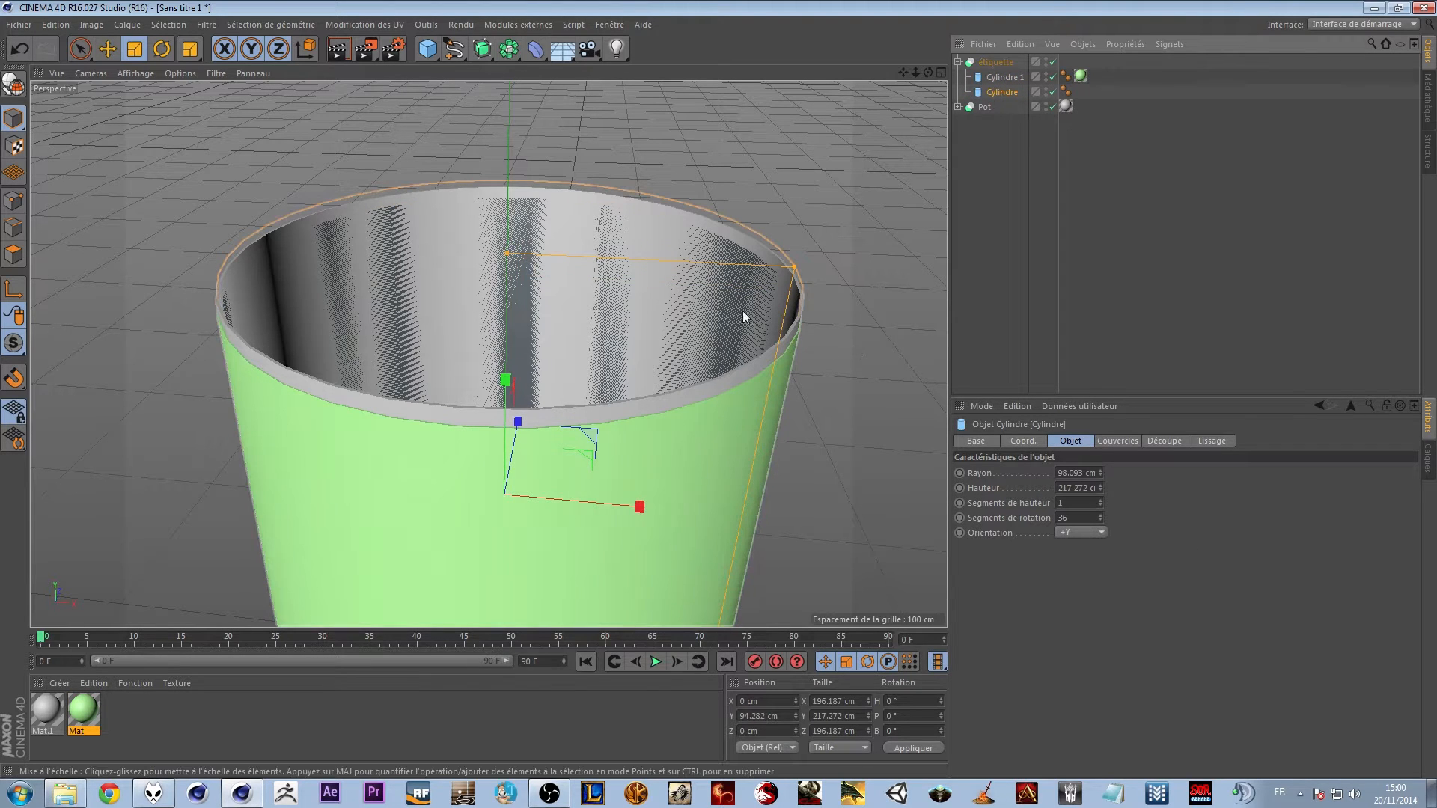
left_click_drag(847, 356, 851, 357)
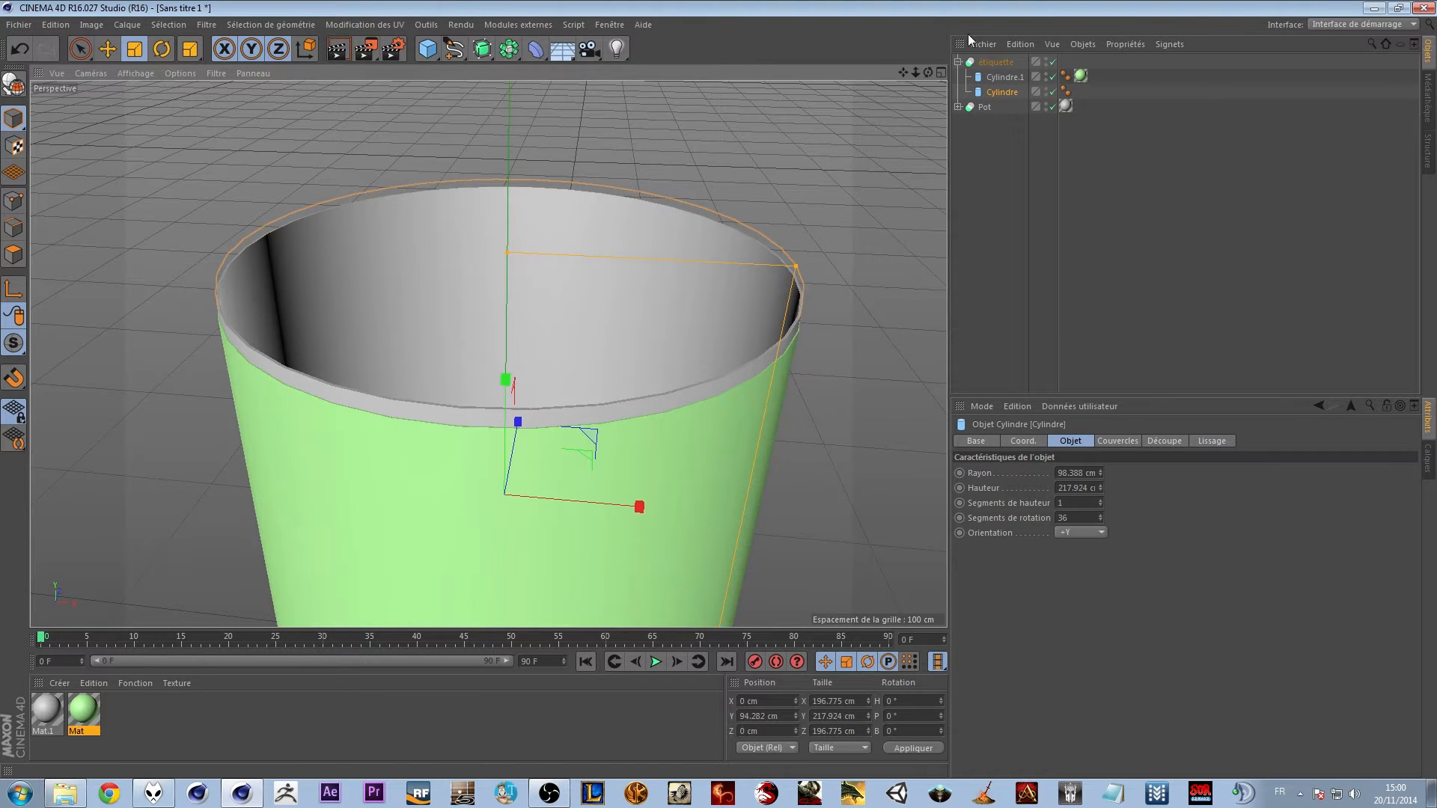
Examine how the green étiquette sleeve fits around the pot's rim and wall from several angles
left_click(997, 63)
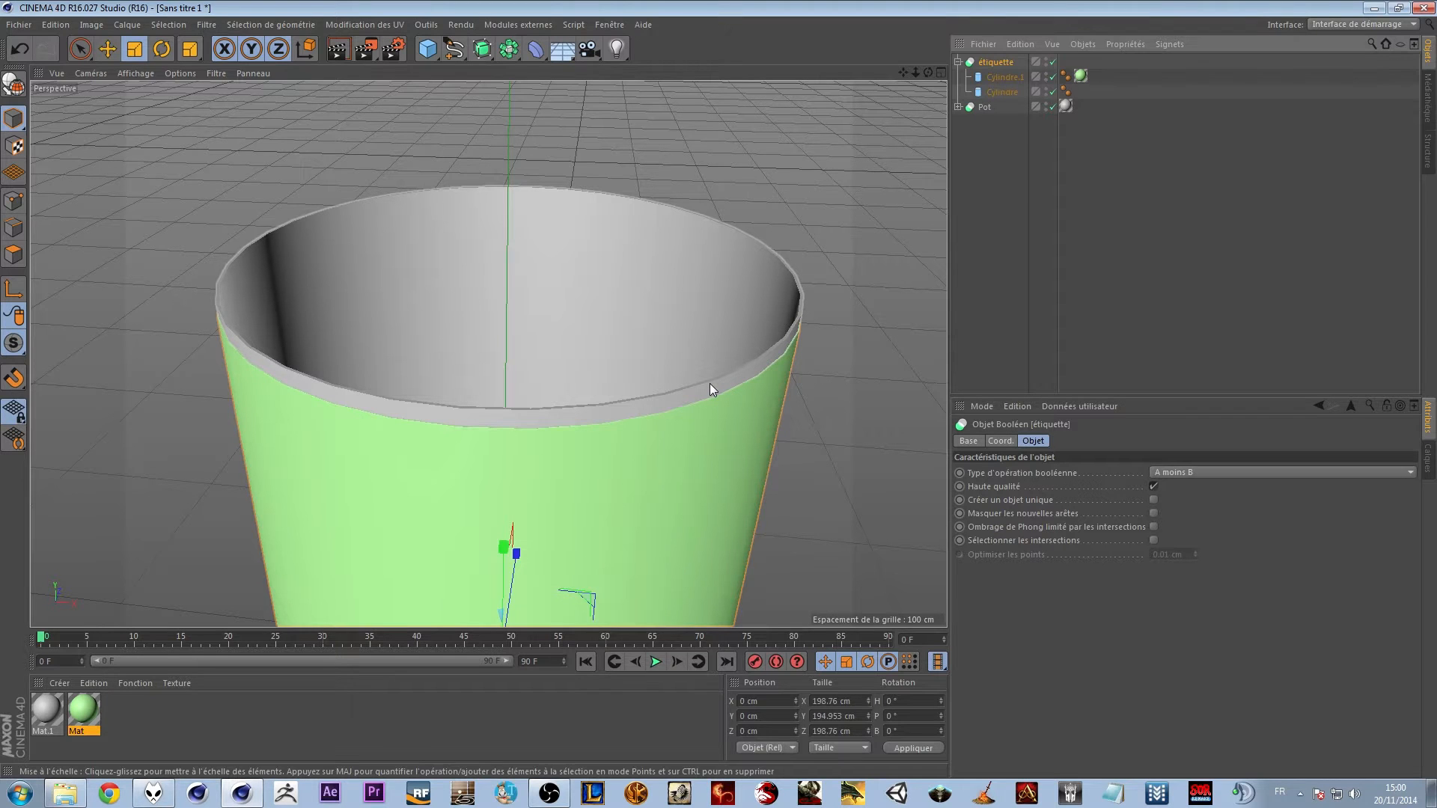
right_click_drag(840, 398, 816, 408, "alt")
left_click_drag(816, 409, 836, 421, "alt")
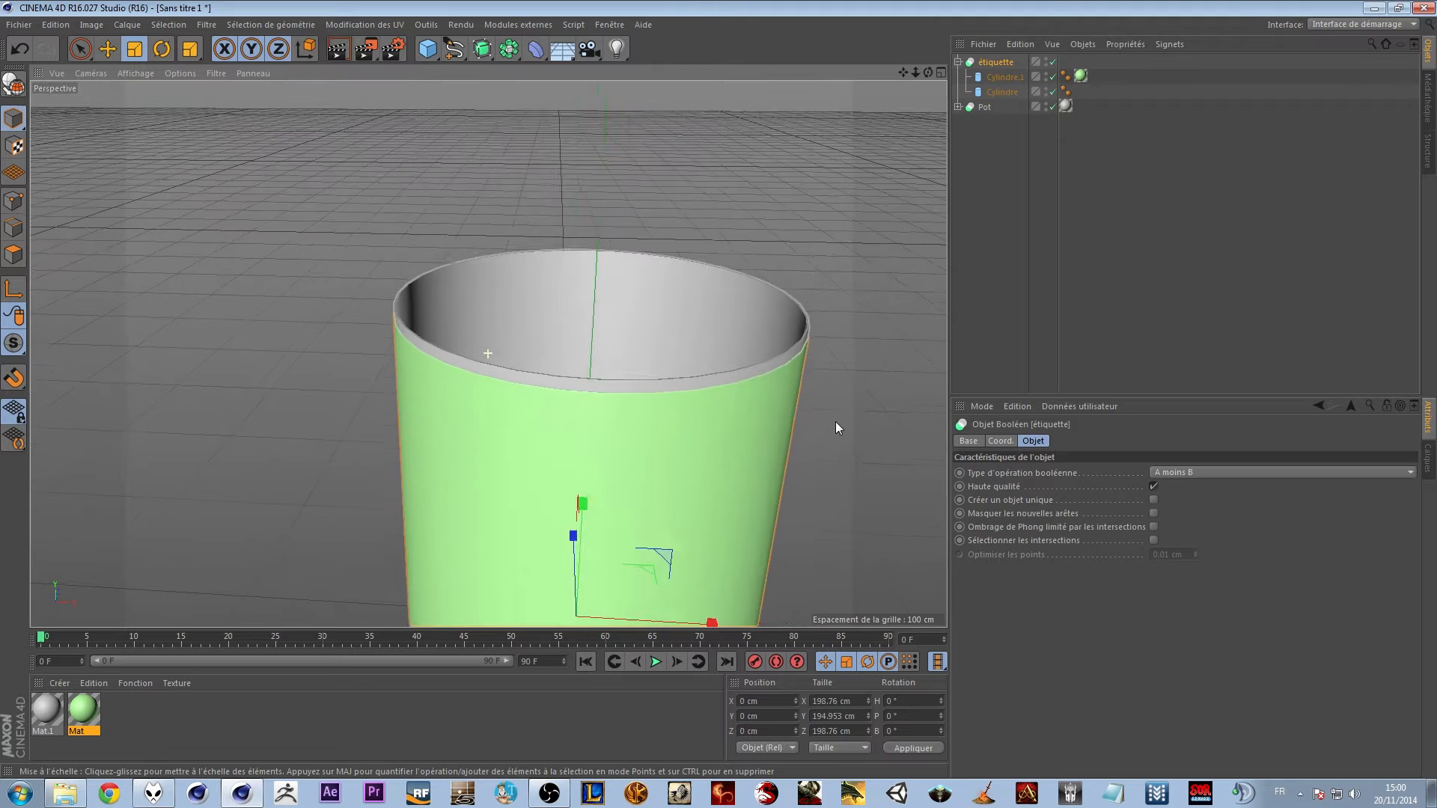
middle_click_drag(833, 416, 750, 388, "alt")
mouse_move(801, 348)
left_mouse_down("alt")
mouse_move(786, 391)
mouse_move(801, 410)
mouse_move(740, 325)
mouse_move(779, 341)
left_mouse_up("alt")
left_click(779, 341)
left_click(555, 711)
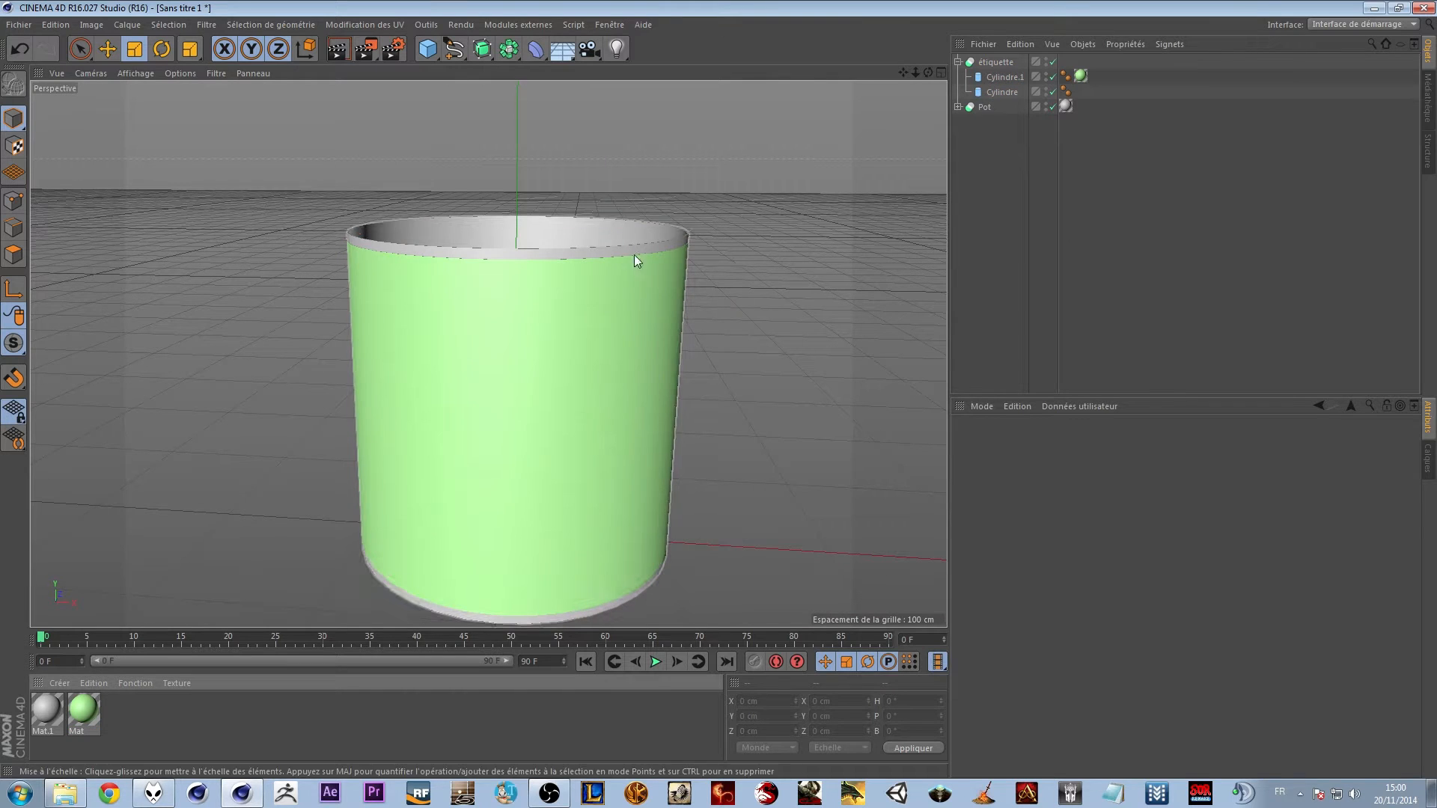
mouse_move(735, 343)
left_mouse_down("alt")
mouse_move(748, 379)
mouse_move(744, 347)
left_mouse_up("alt")
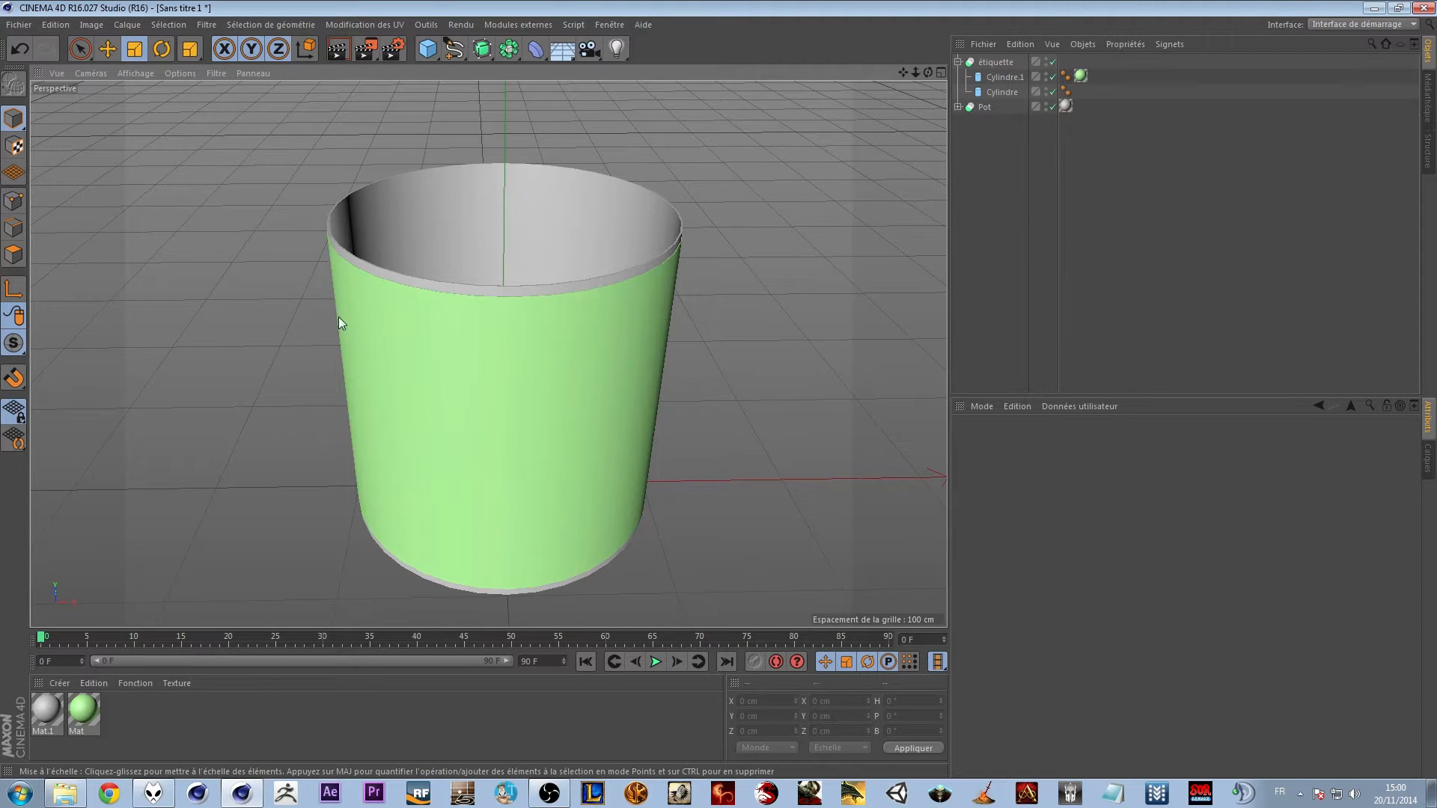
Add a cube at the pot's base and flatten it to about 2.1 cm high
left_click(428, 49)
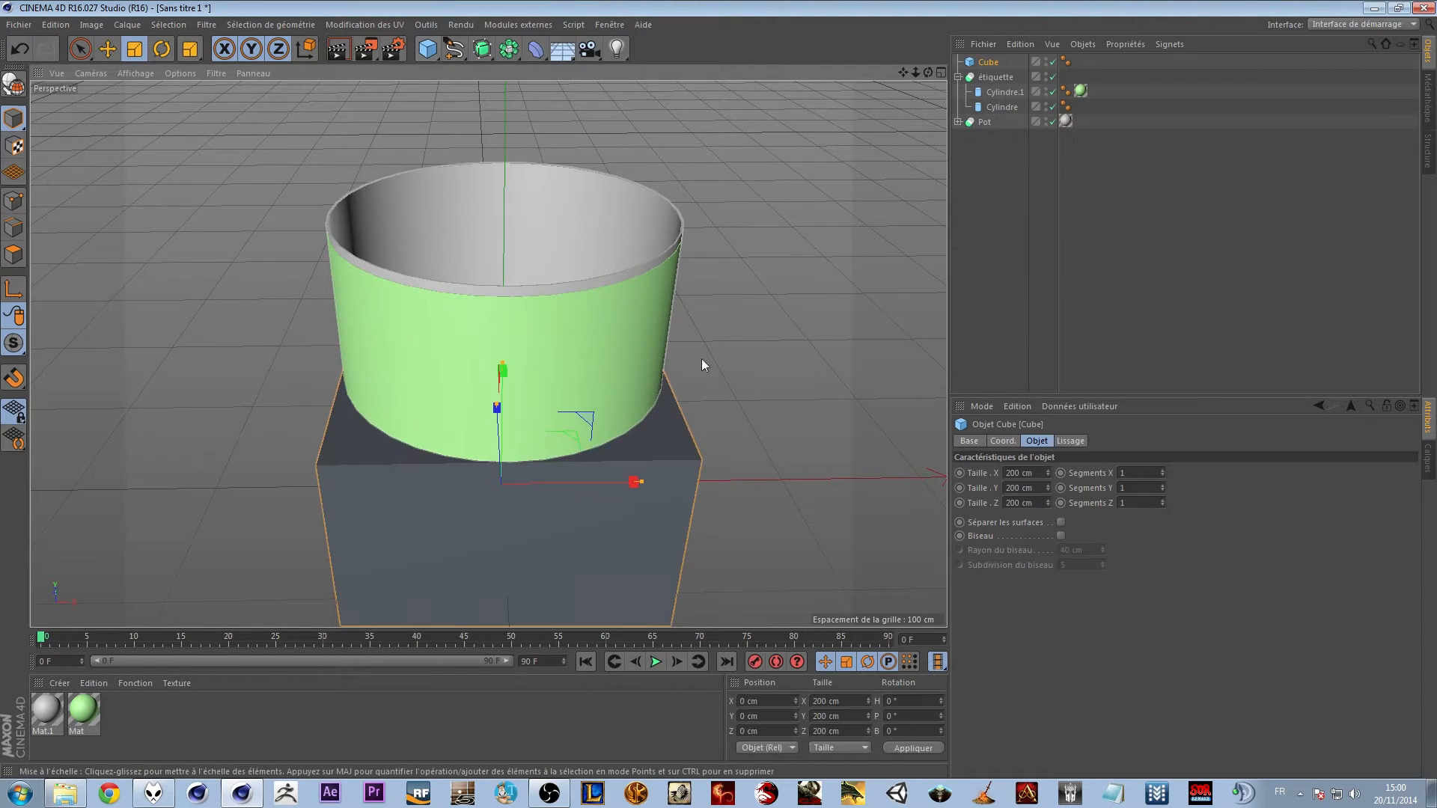
left_click_drag(702, 358, 789, 461, "alt")
middle_click_drag(789, 461, 759, 276, "alt")
right_click_drag(728, 380, 572, 482, "alt")
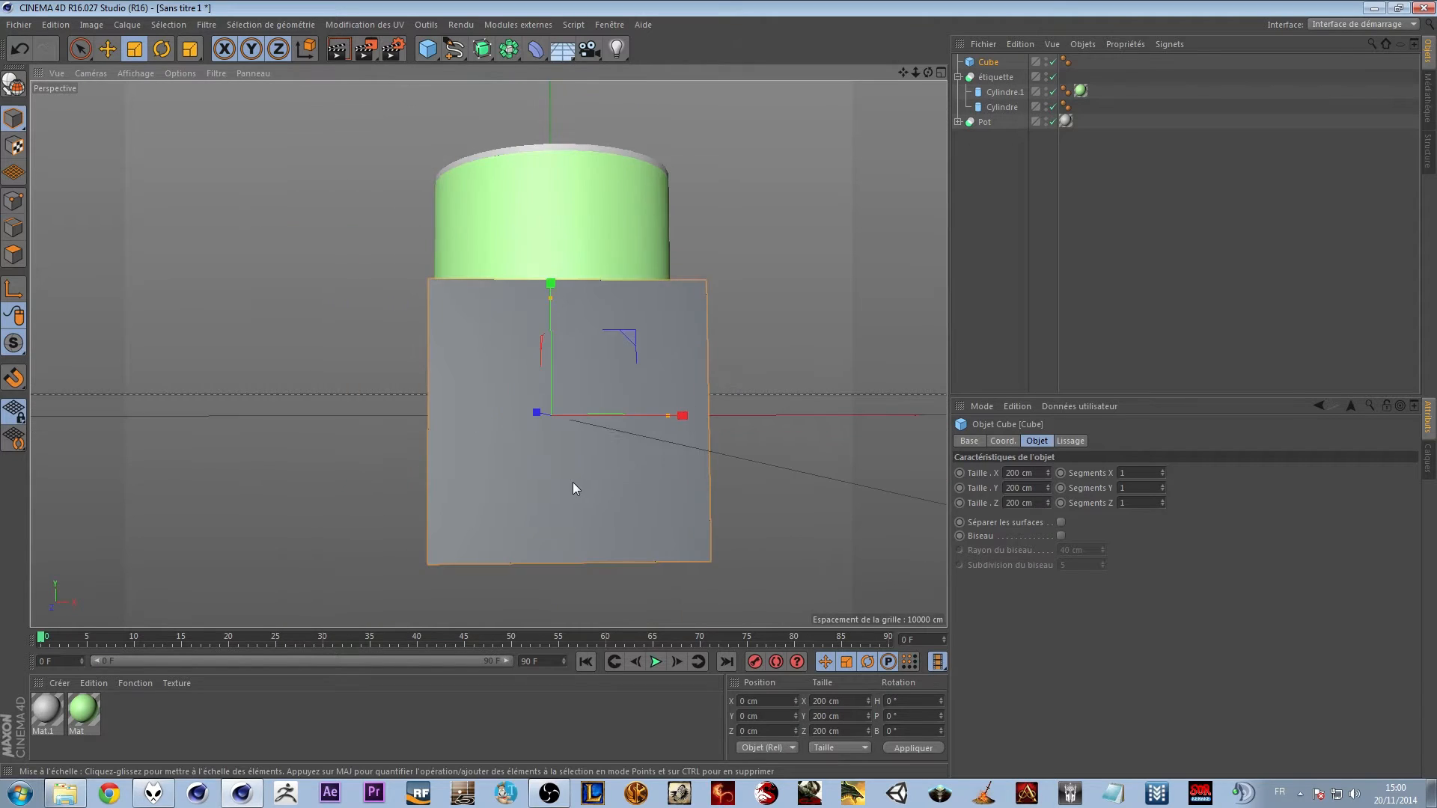
left_click_drag(572, 482, 570, 503, "alt")
left_click_drag(560, 285, 558, 402)
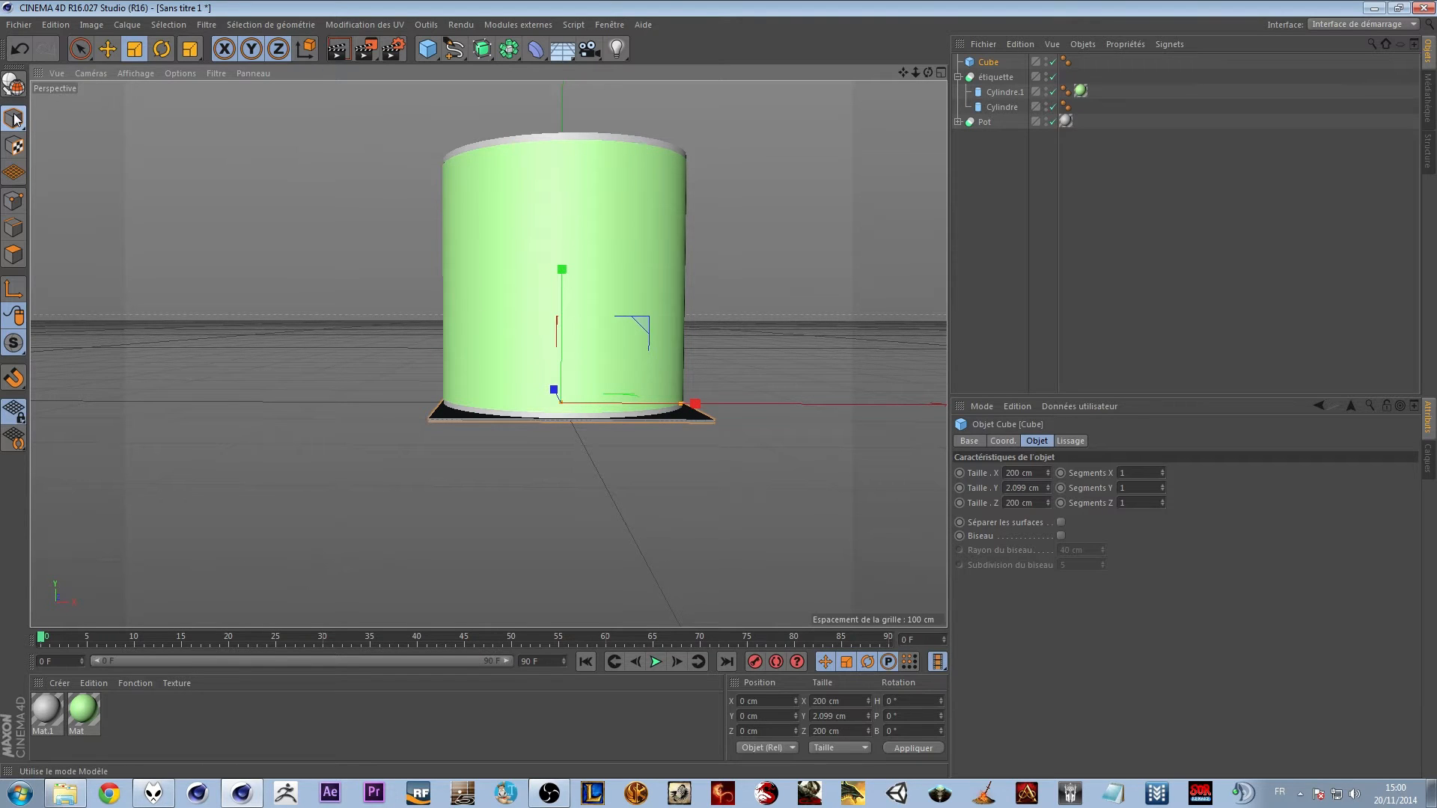
left_click(13, 200)
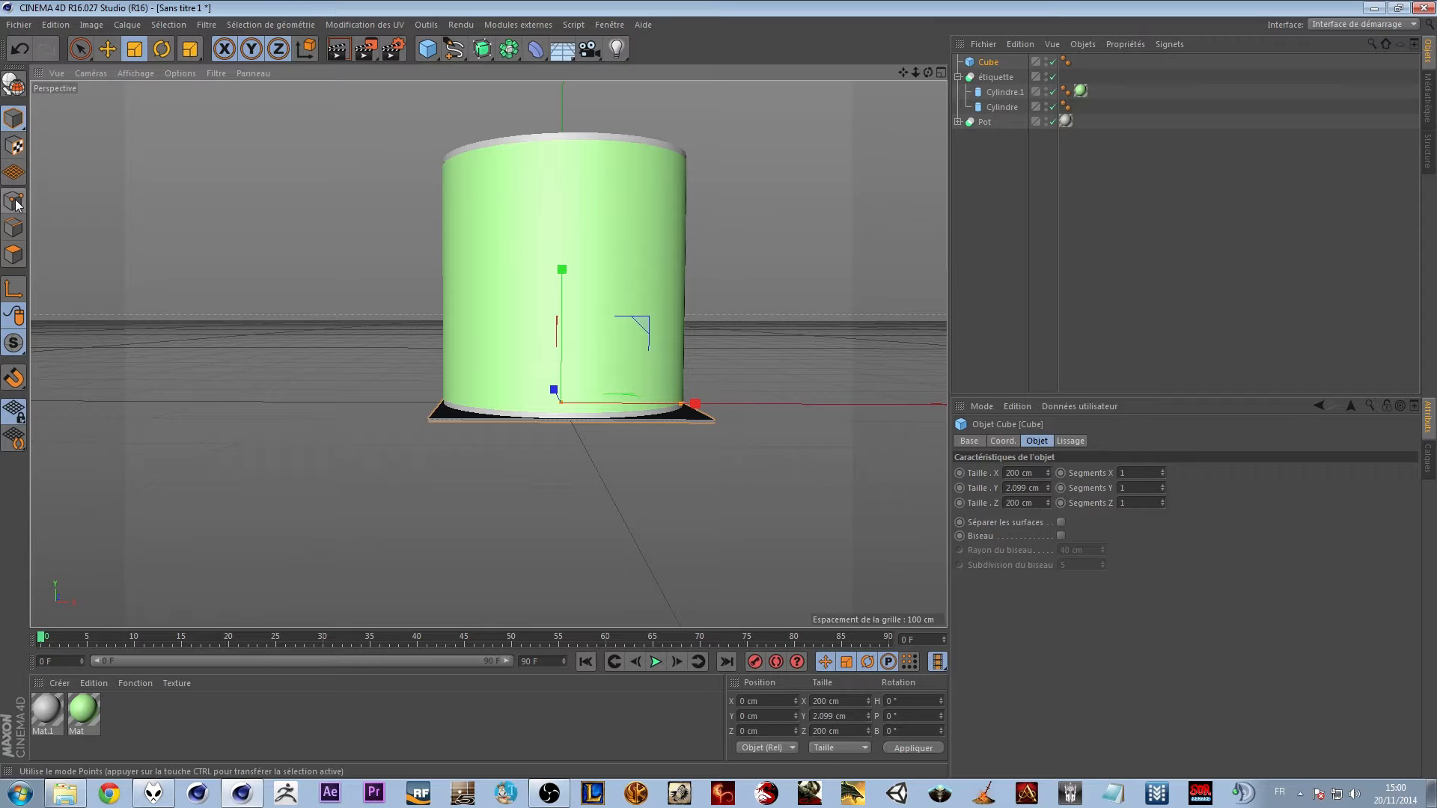
left_click(13, 119)
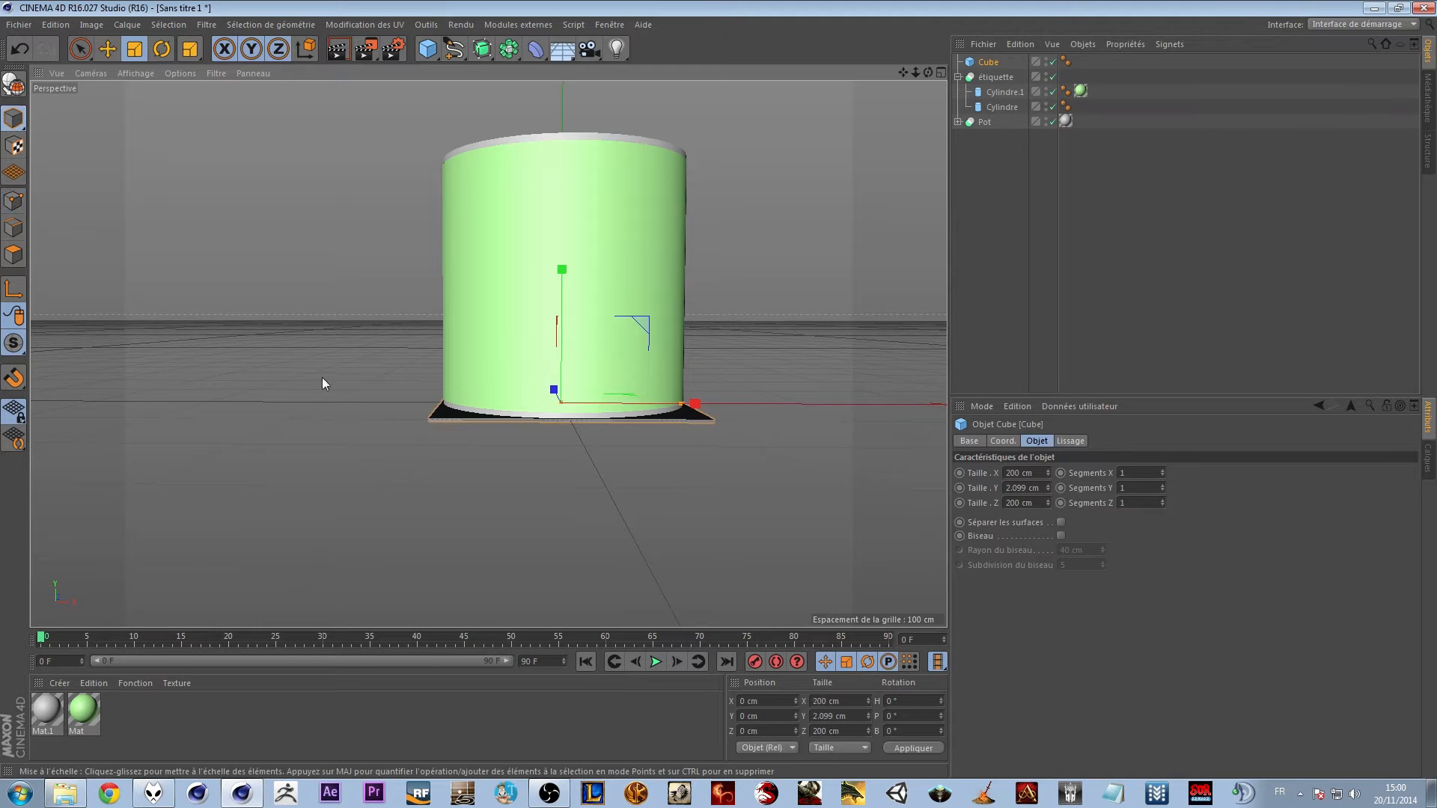
Widen the flat cube evenly around the pot to about 239.4 cm in X and 239.3 cm in Z
scroll(580, 416, "up", 4)
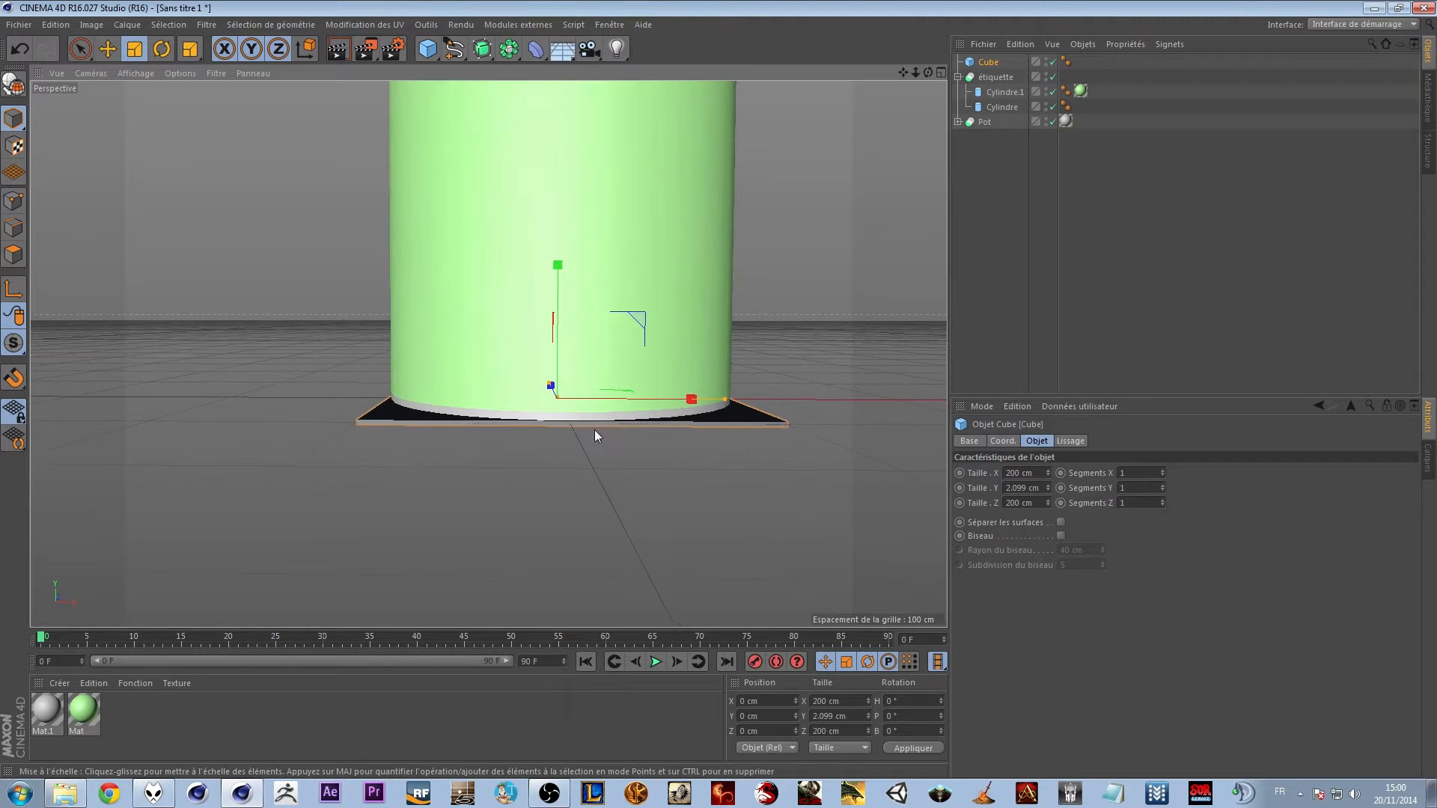
left_click(570, 457)
left_click_drag(570, 457, 762, 414, "alt")
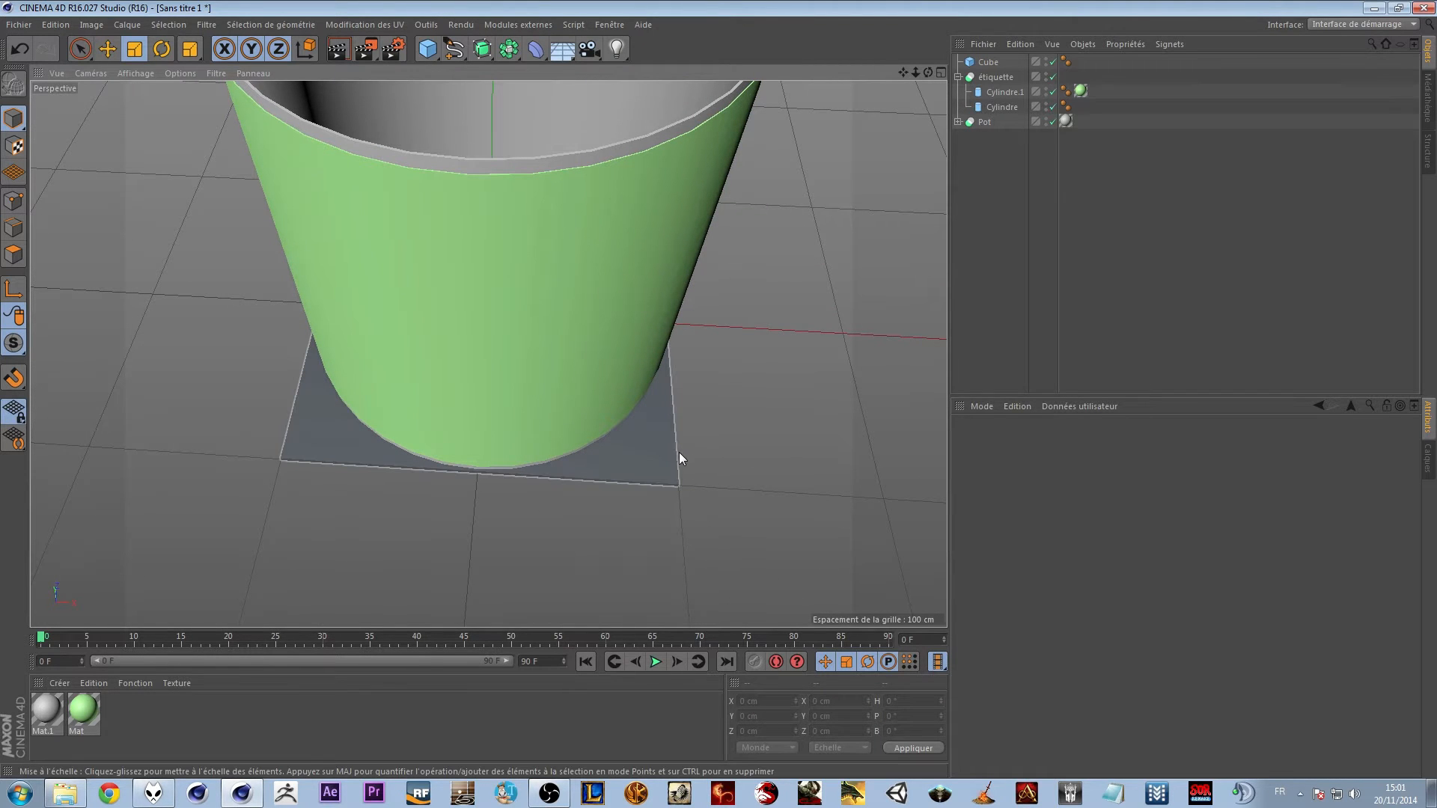
middle_click(649, 486)
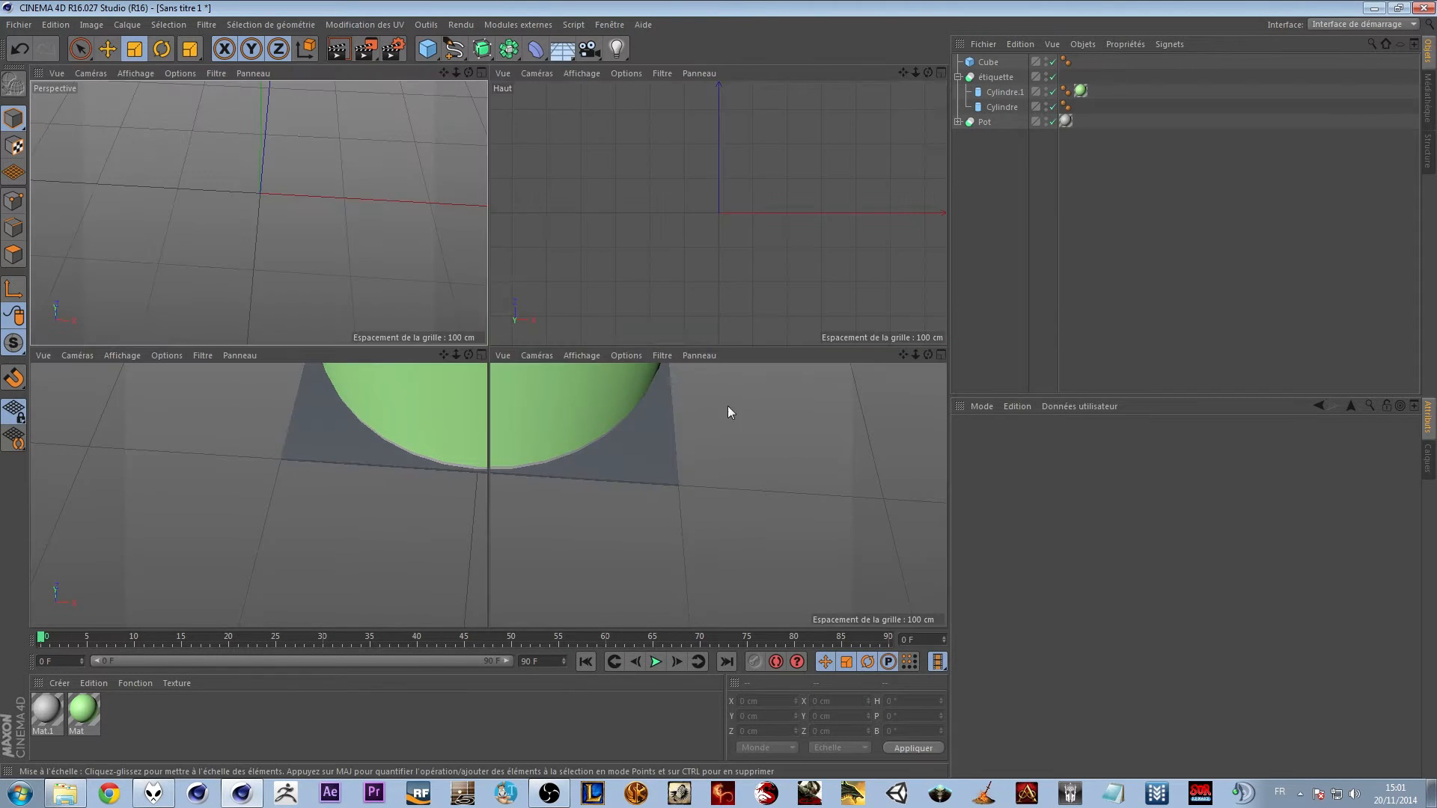
middle_click(678, 226)
scroll(504, 370, "up", 5)
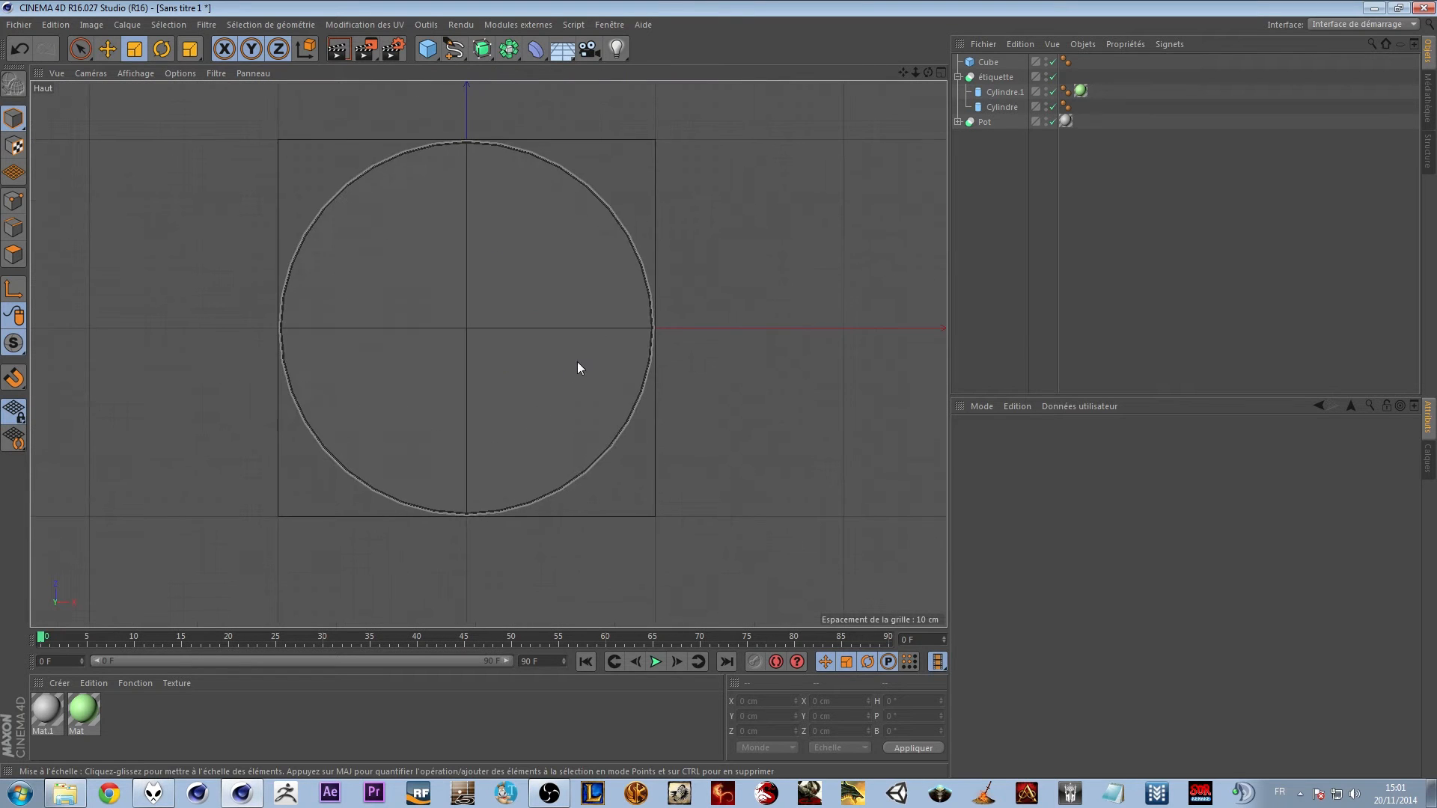
left_click(988, 62)
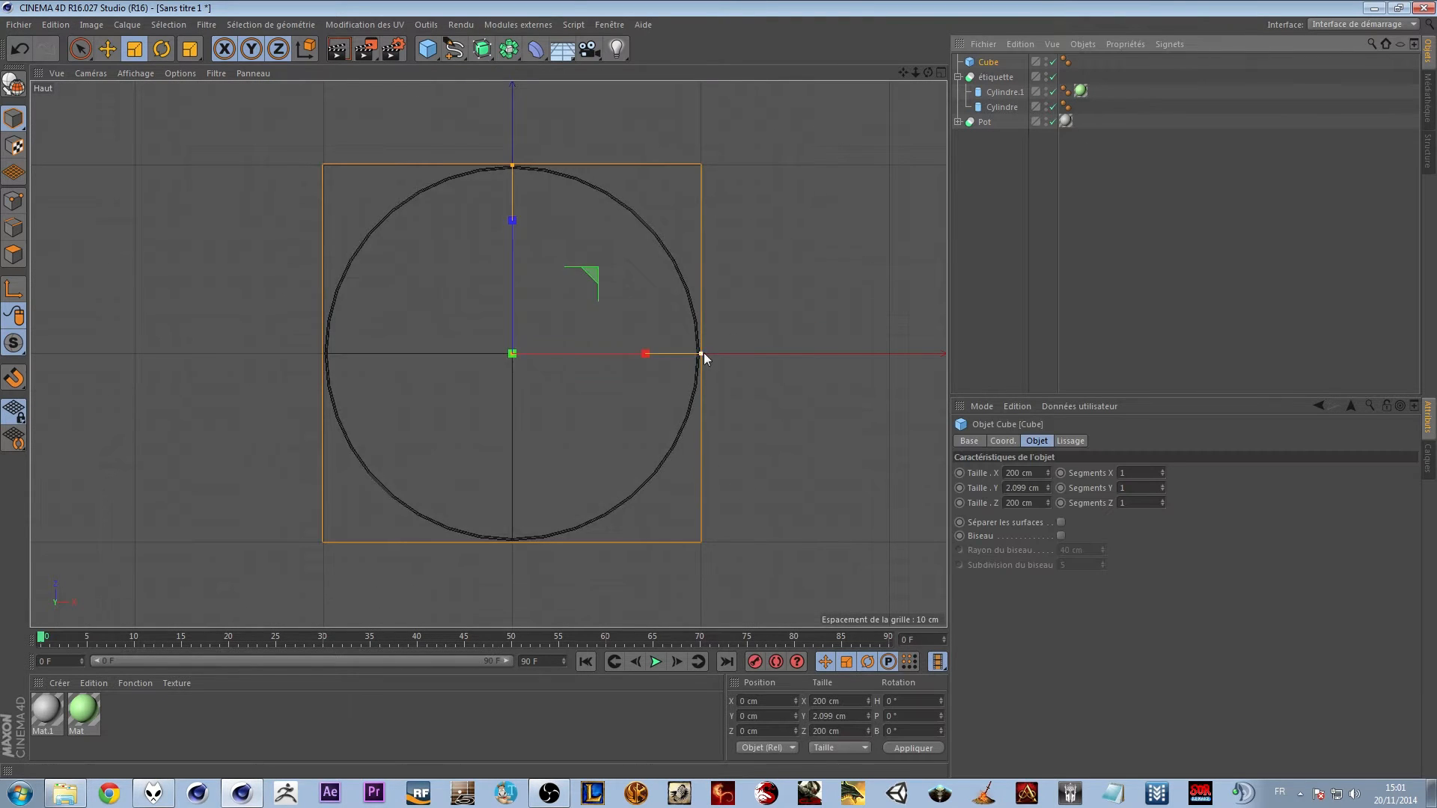
scroll(703, 352, "up", 2)
scroll(708, 358, "up", 2)
left_click_drag(694, 355, 774, 357)
middle_click_drag(614, 137, 845, 575, "alt")
left_click_drag(518, 389, 512, 309)
right_click_drag(614, 387, 565, 393, "alt")
middle_click_drag(631, 510, 584, 311, "alt")
right_click_drag(585, 311, 566, 317, "alt")
left_click(658, 177)
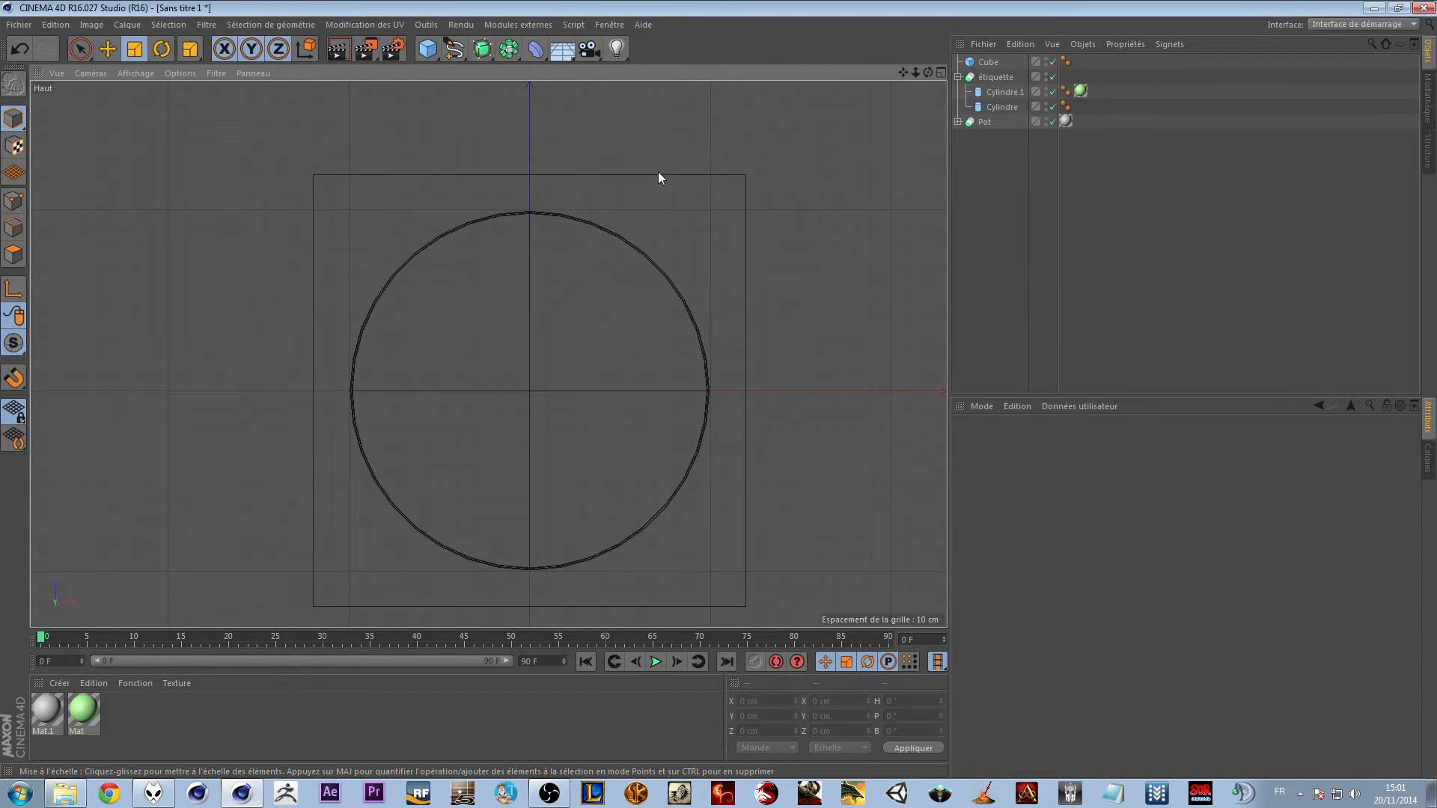
Draw a closed Bézier spline in the top view, with a concave curve cutting across the cube's upper-left corner
left_click(454, 48)
left_click(573, 70)
left_click(442, 149)
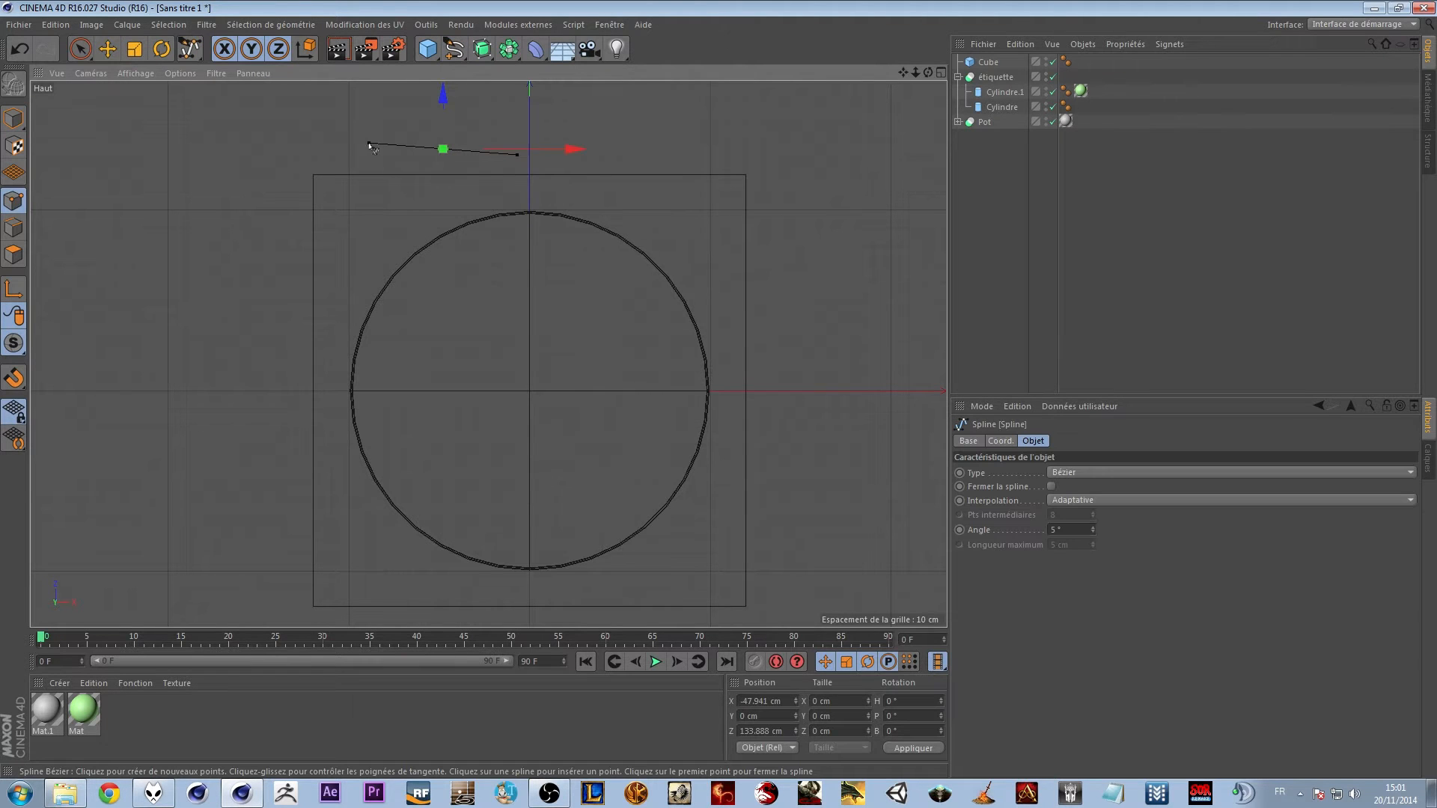
left_click_drag(282, 300, 285, 331)
left_click(253, 103)
left_click(446, 153)
middle_click_drag(478, 340, 500, 369, "alt")
left_click(1004, 148)
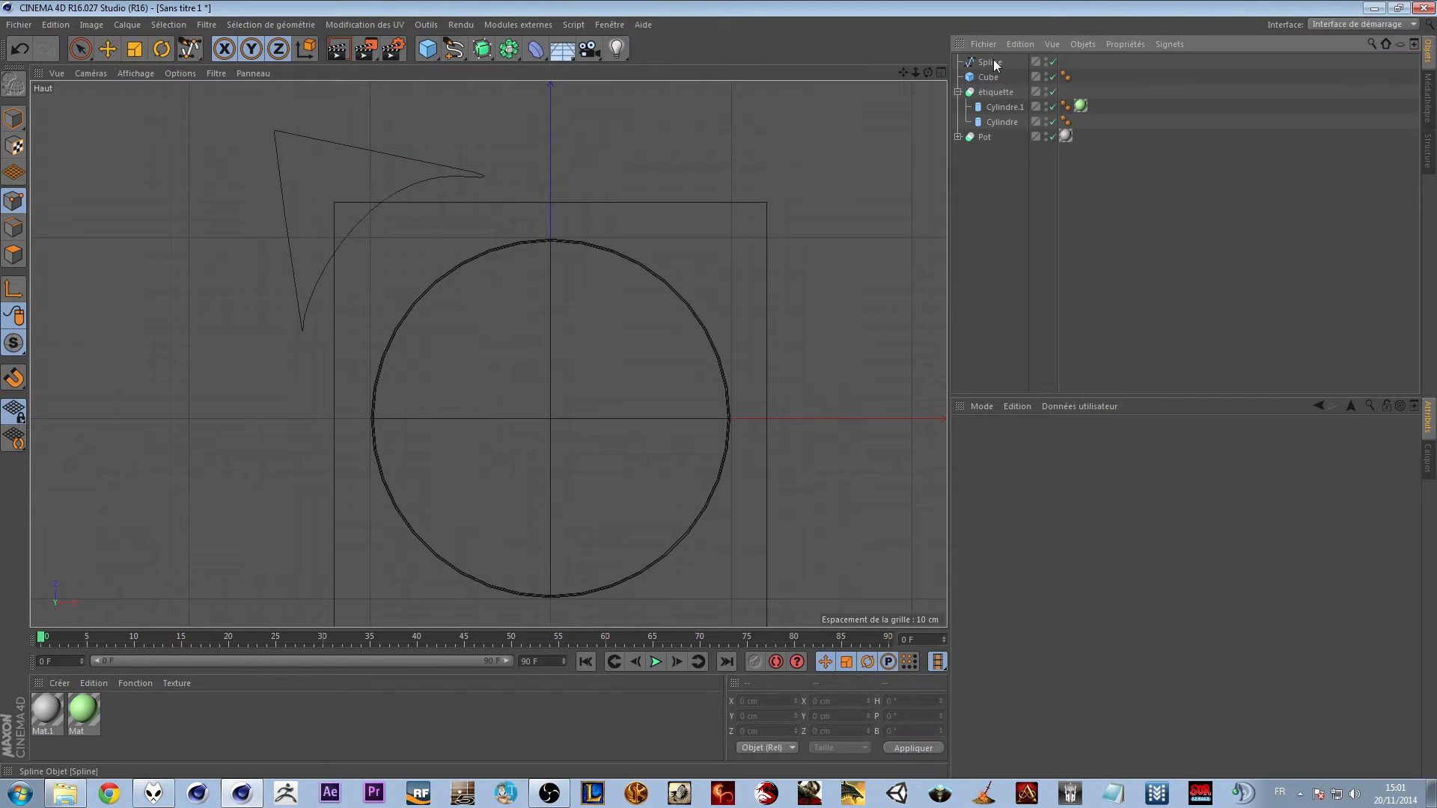
Add an Extrusion generator and nest the corner spline inside it
left_click(992, 63)
left_click_drag(492, 52, 642, 68)
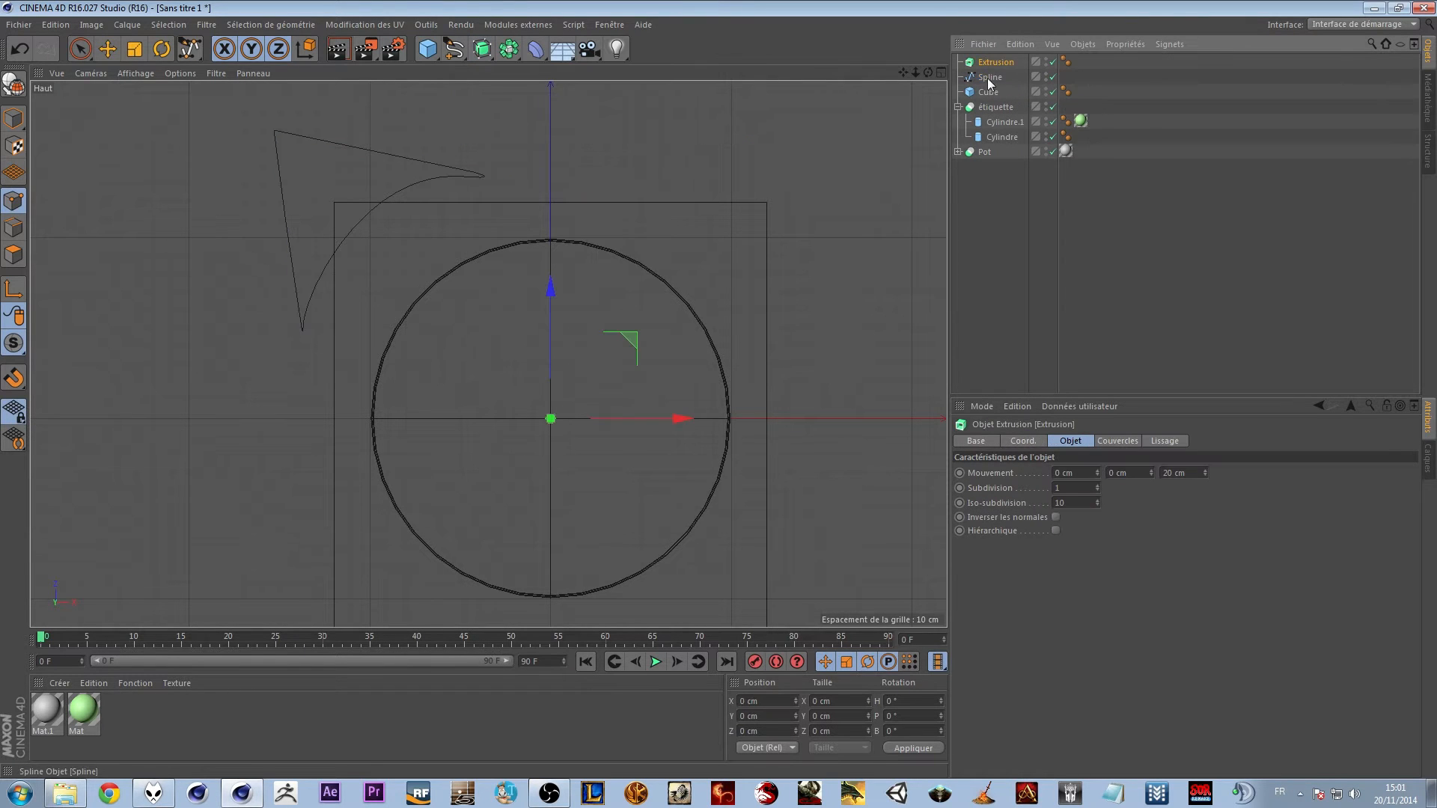
left_click_drag(998, 63, 999, 63)
Set the Extrusion's movement to 0 cm in X, 12 cm in Y and 0 cm in Z
middle_click(649, 238)
middle_click(250, 225)
left_click_drag(261, 229, 417, 358, "alt")
middle_click_drag(412, 357, 482, 327, "alt")
left_click(995, 62)
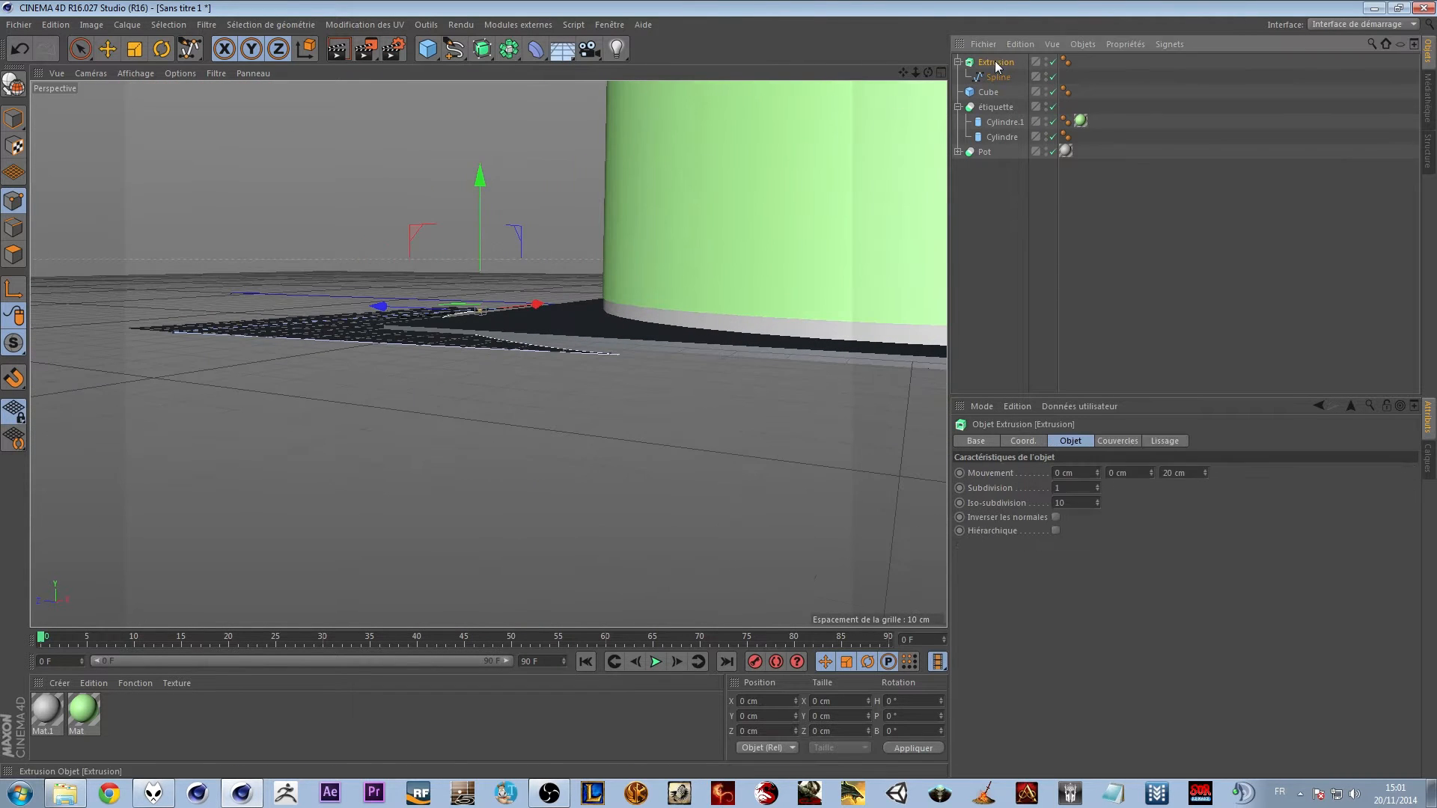
left_click(1175, 473)
key("Return")
left_click_drag(1151, 473, 1151, 446)
left_click_drag(688, 413, 648, 418, "alt")
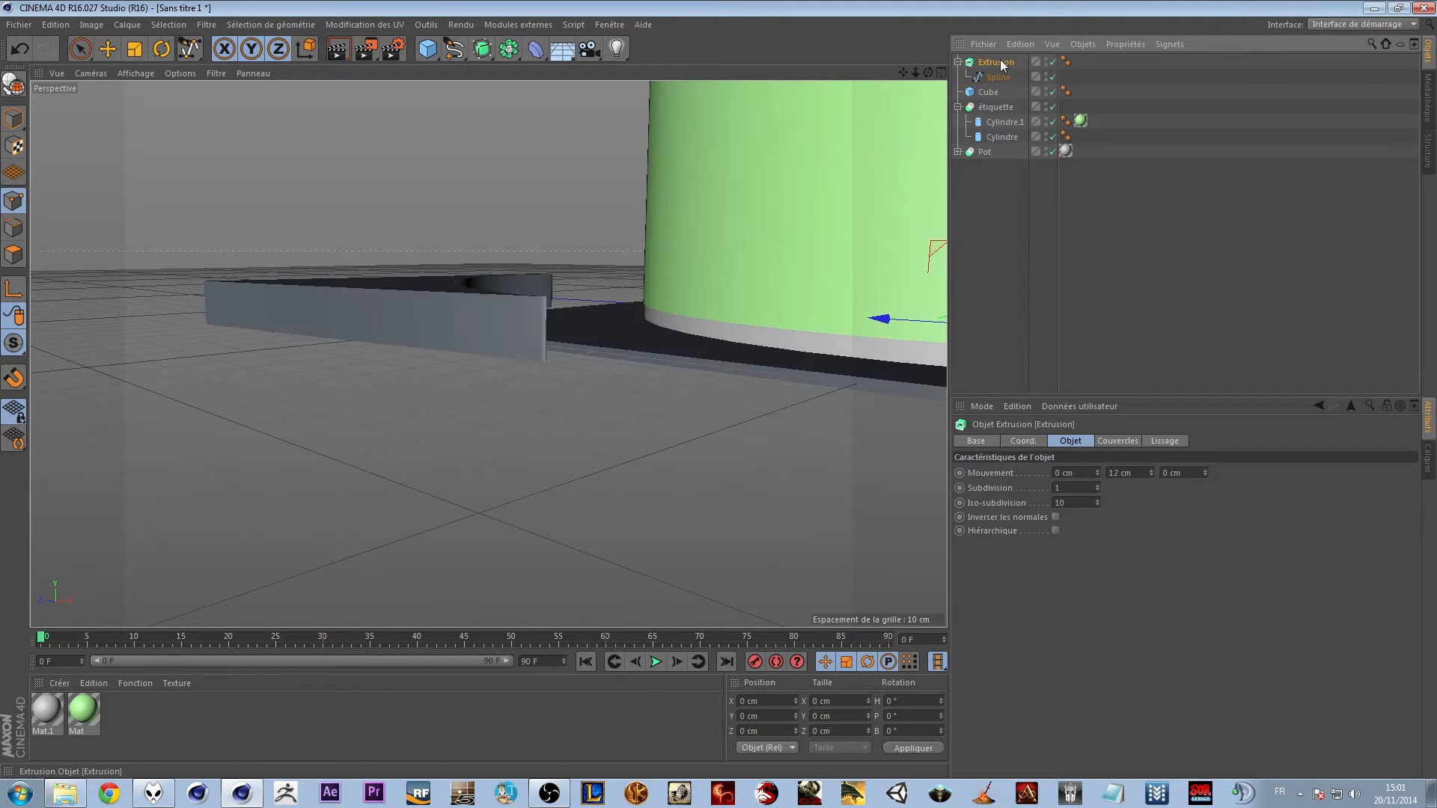
key("e")
left_click_drag(744, 264, 698, 346, "alt")
left_click_drag(828, 276, 820, 290)
left_click_drag(488, 354, 482, 436, "alt")
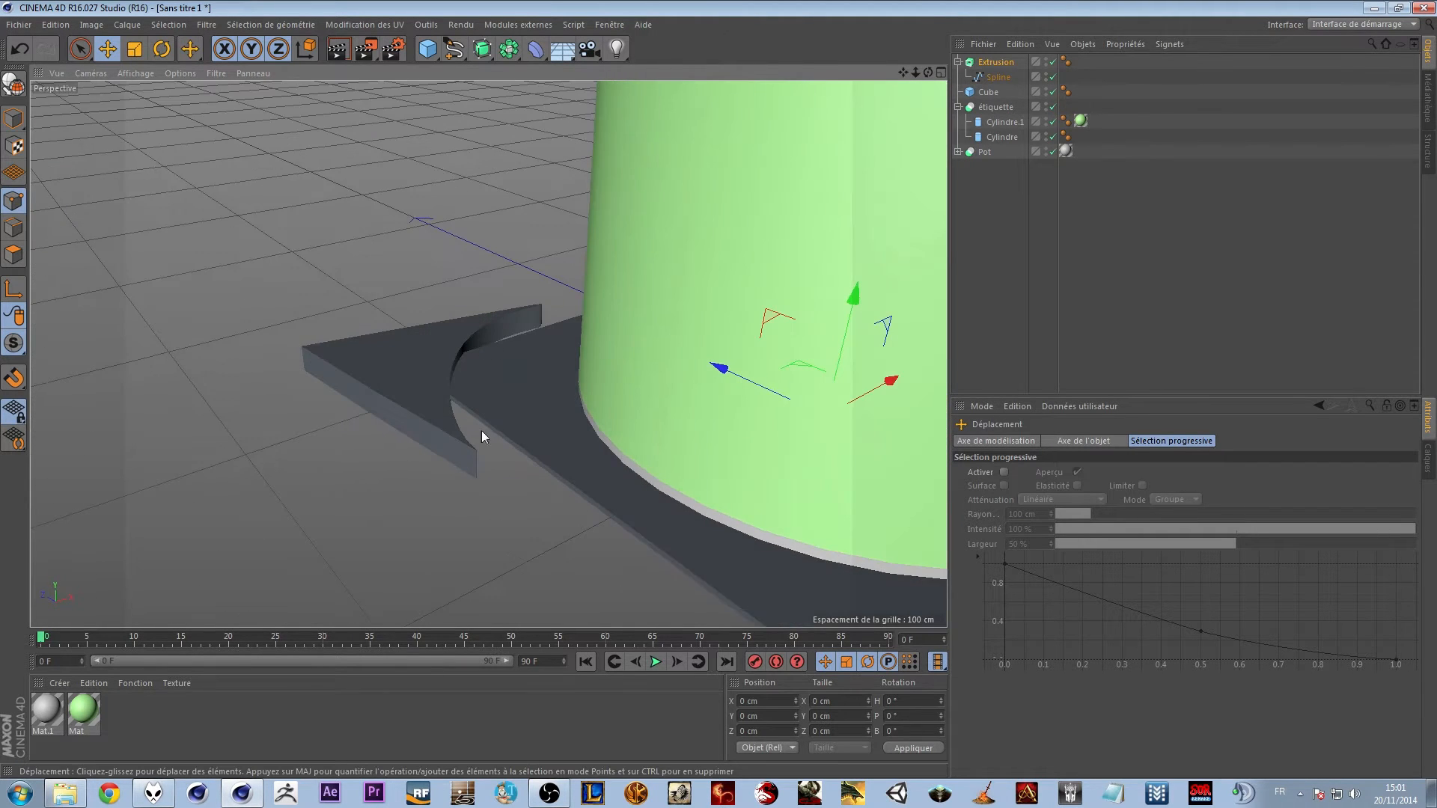
left_click(486, 48)
left_click_drag(502, 45, 782, 66)
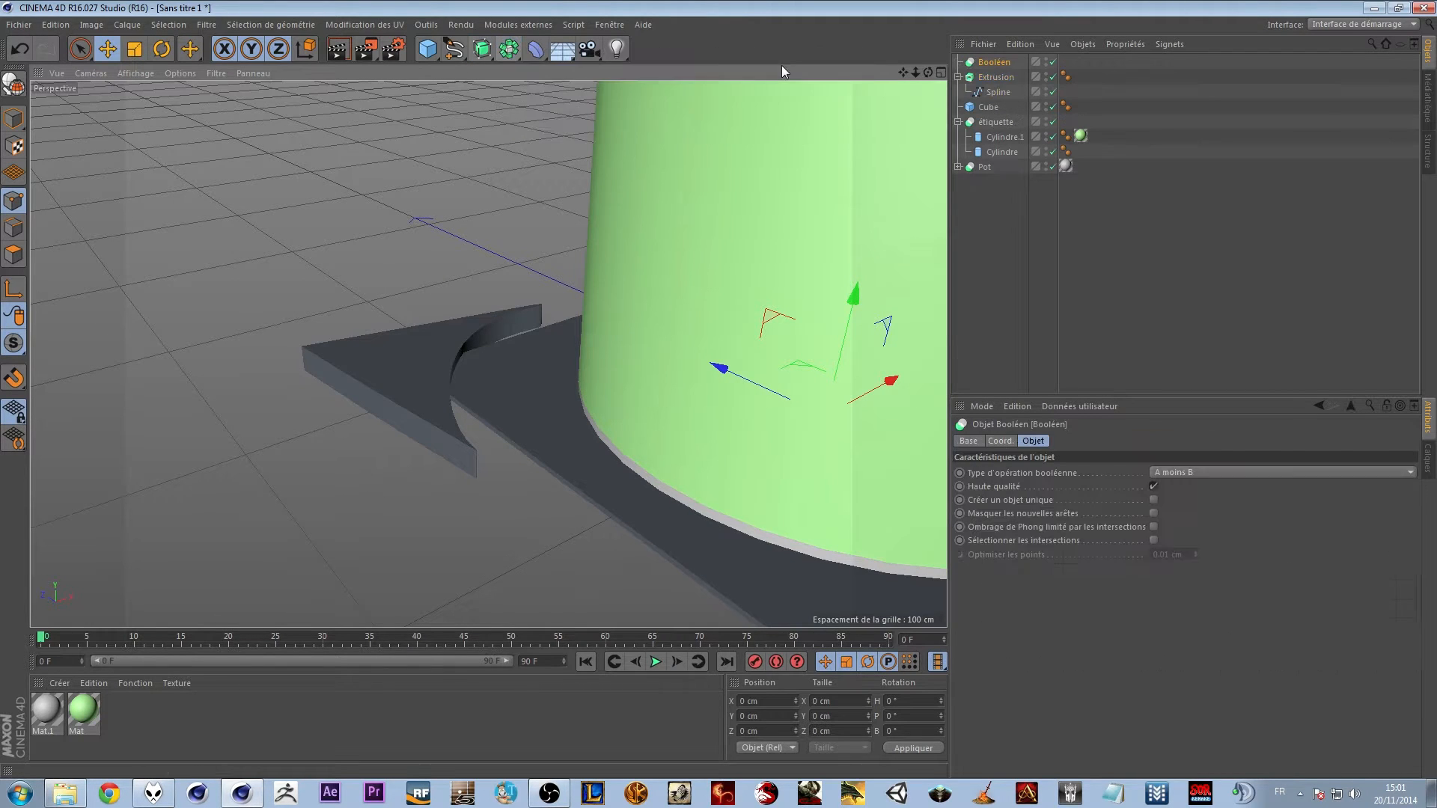
left_click(958, 77)
left_click(988, 78)
left_click(988, 92)
left_click(999, 223)
left_click(1000, 63)
key("Delete")
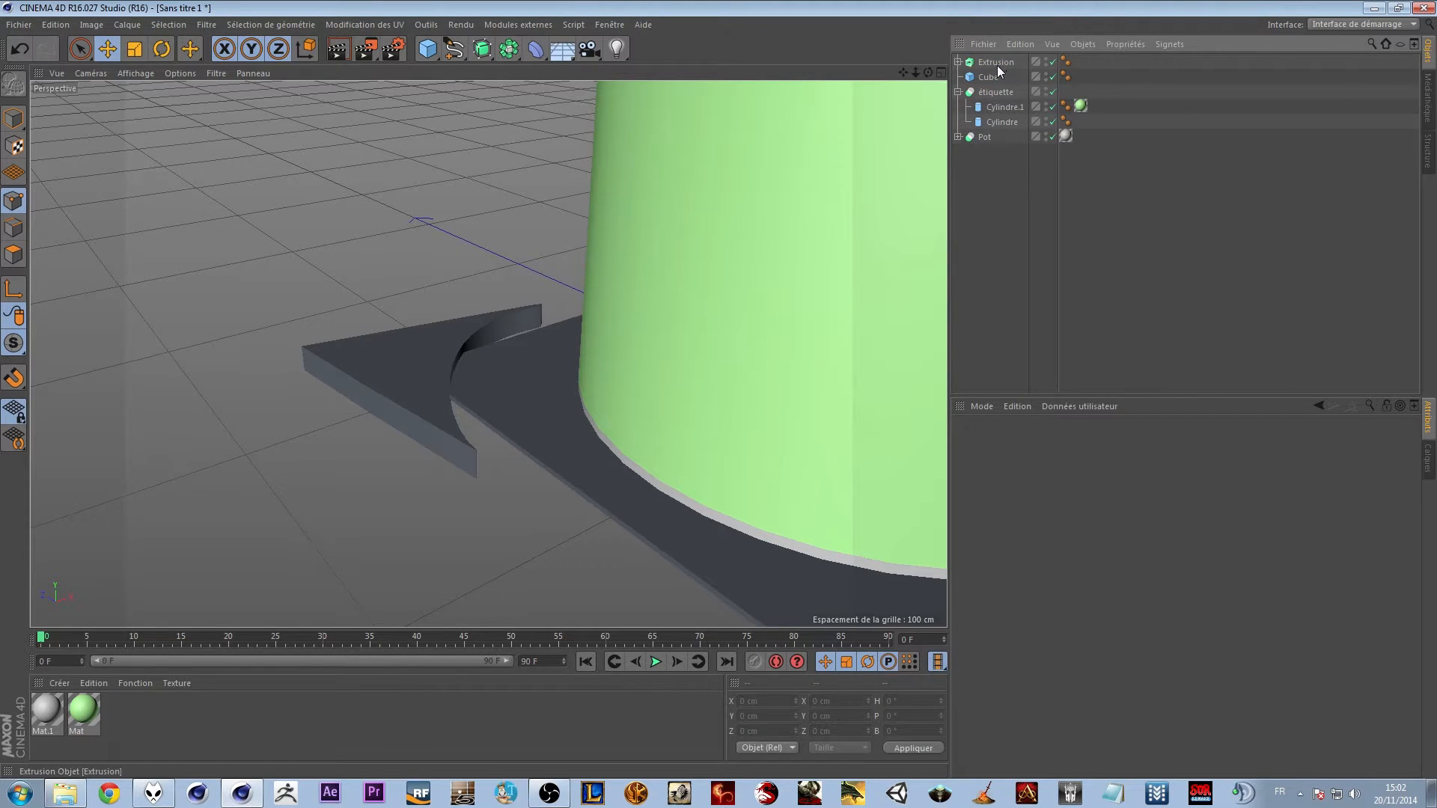
Make three copies of the corner Extrusion in the top view
middle_click(711, 263)
middle_click(711, 263)
scroll(598, 326, "down", 3)
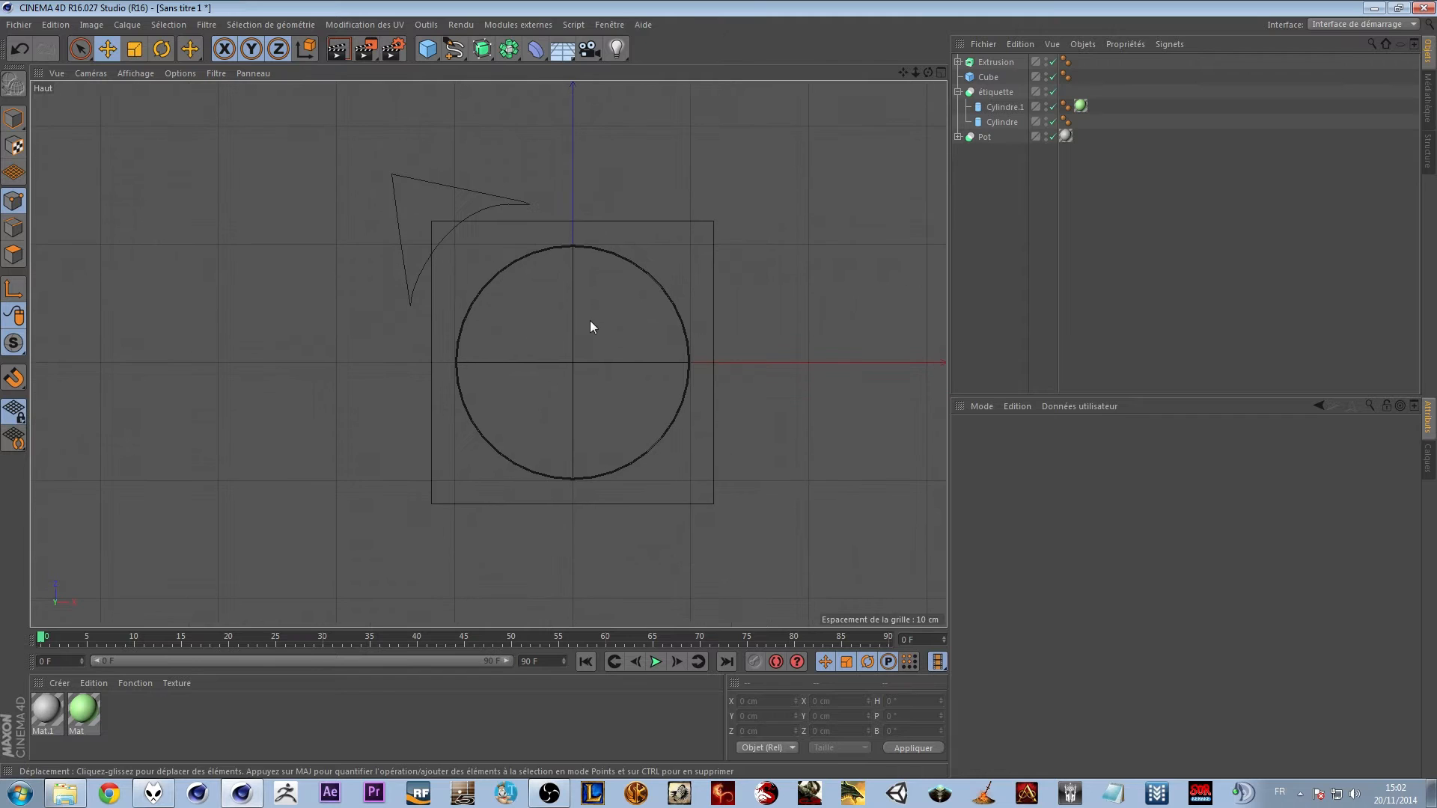
left_click(994, 65)
key("ctrl+c")
key("ctrl+v")
key("ctrl+v")
key("ctrl+v")
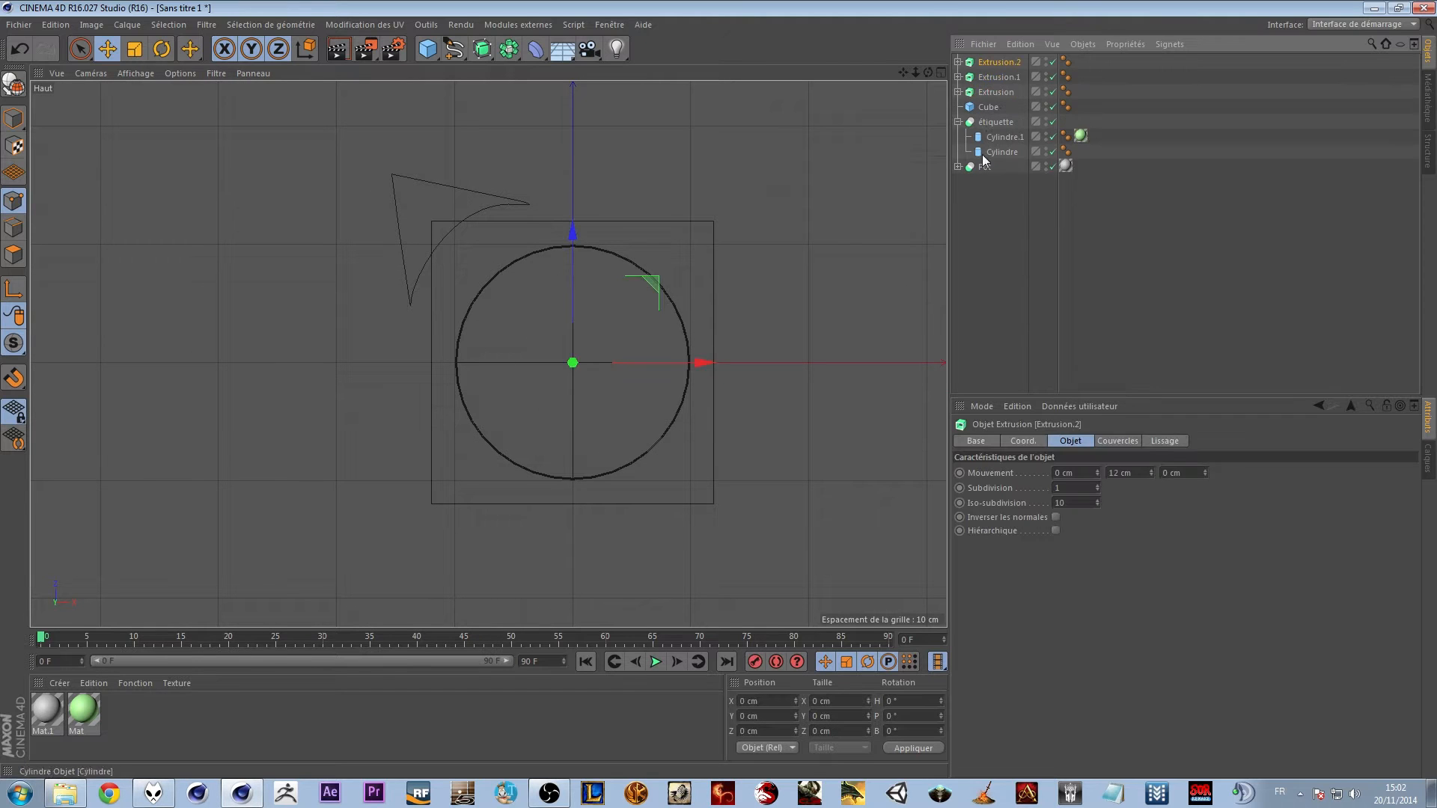
Add a Booléen object and make three copies of it, one Boolean per corner cutter
left_click(509, 48)
key("ctrl+z")
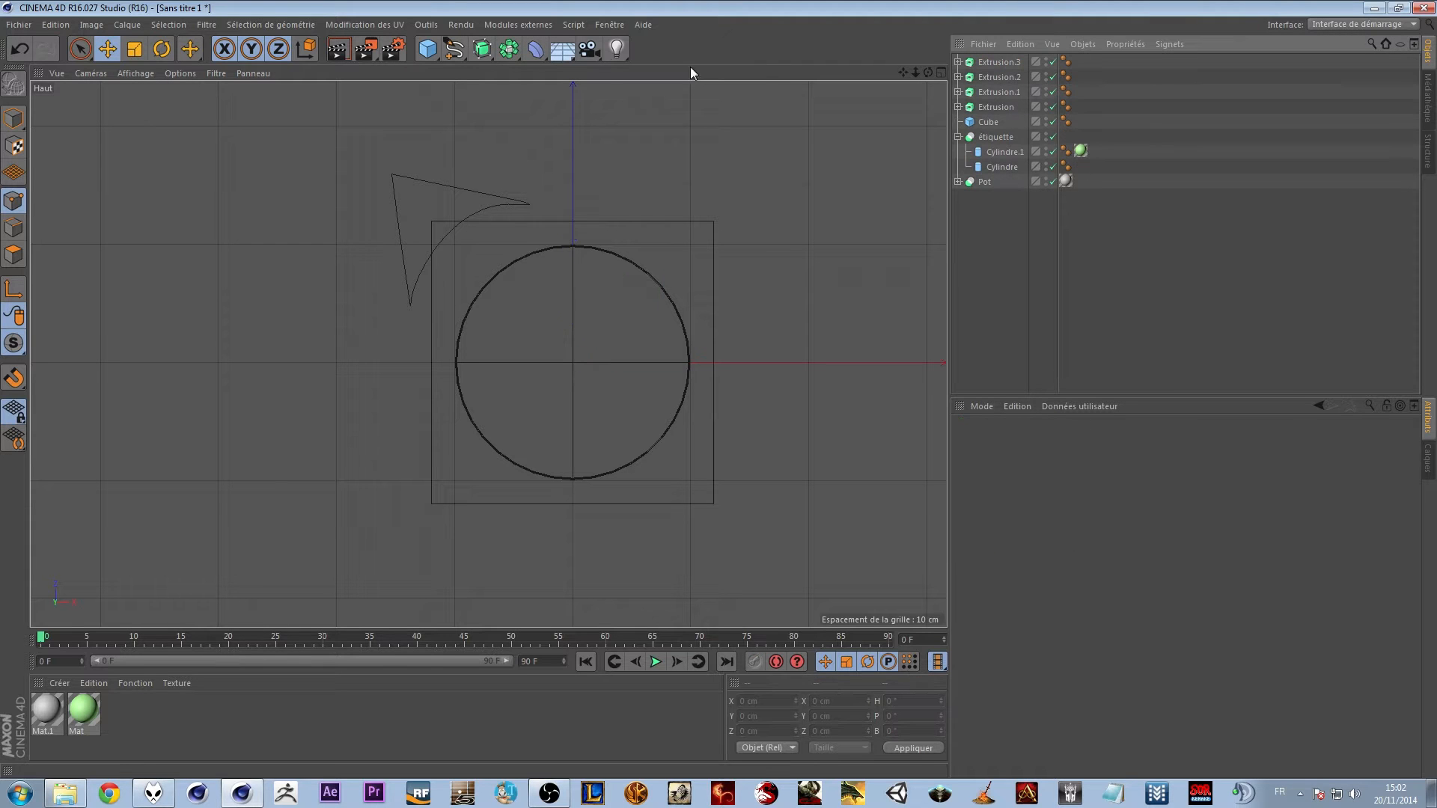
left_click(509, 48)
left_click(793, 70)
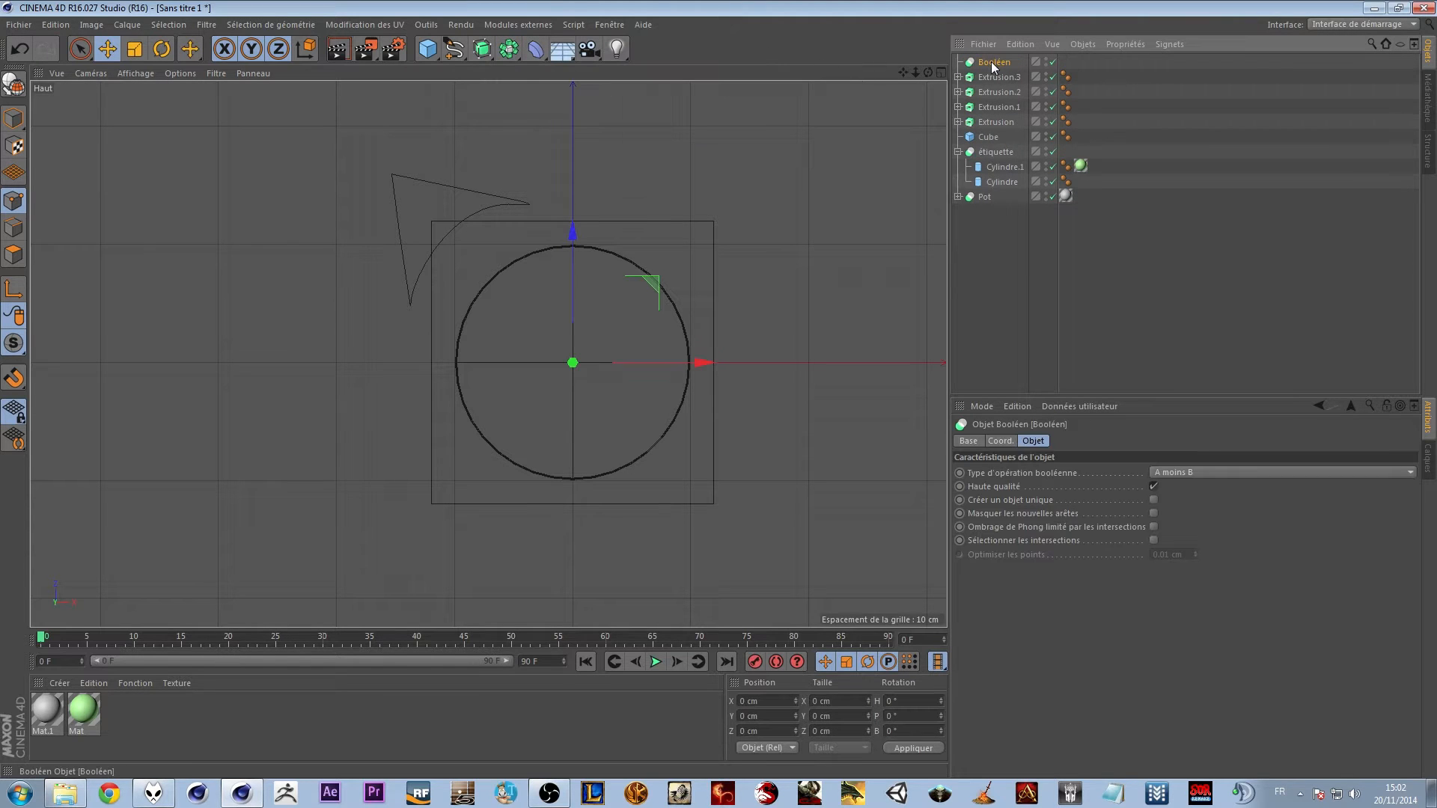
key("ctrl+c")
key("ctrl+v")
key("ctrl+v")
key("ctrl+v")
left_click(987, 291)
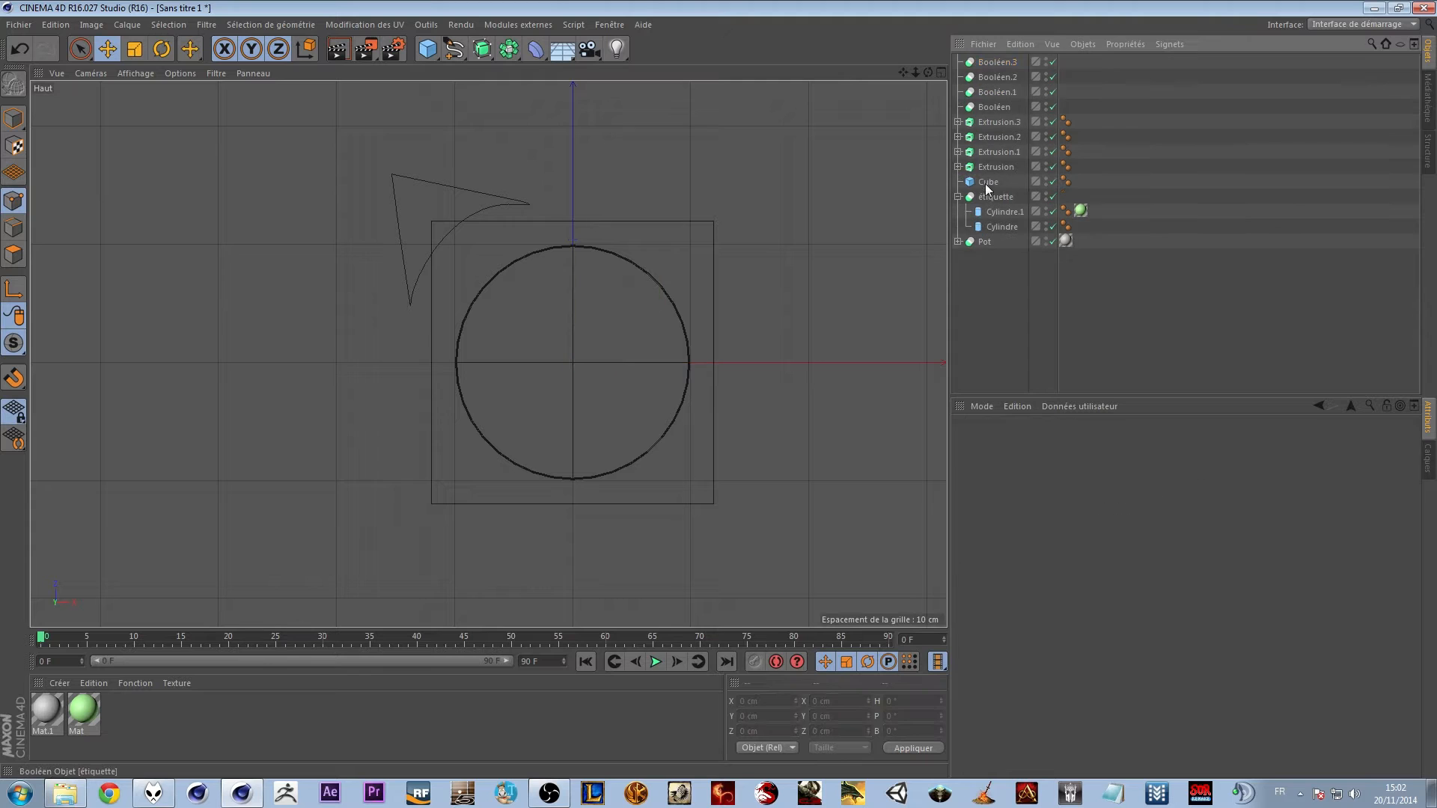
Move the Cube directly above the original Extrusion in the object hierarchy
left_click_drag(996, 180, 986, 160)
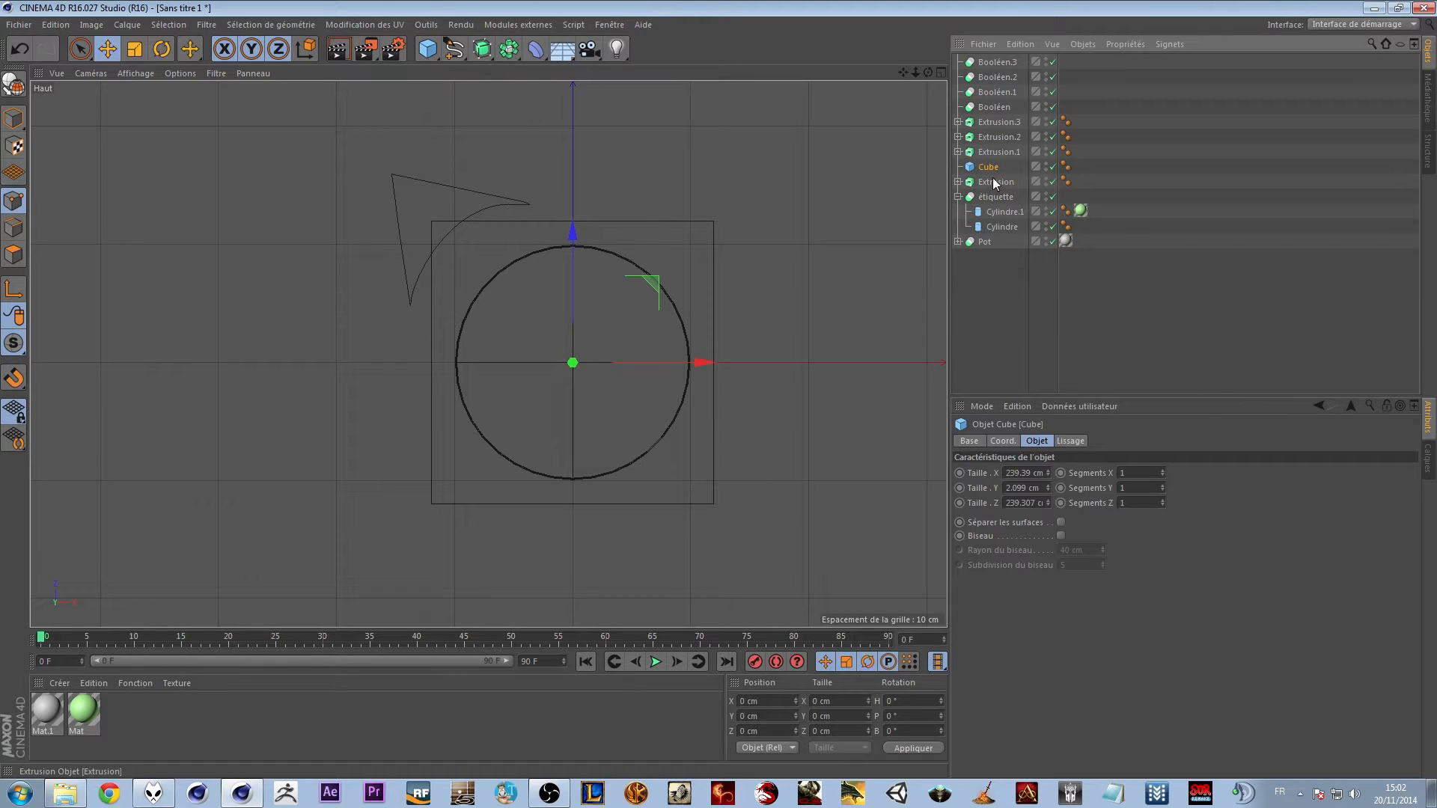
left_click(1009, 181, "ctrl")
left_click_drag(992, 110, 992, 110)
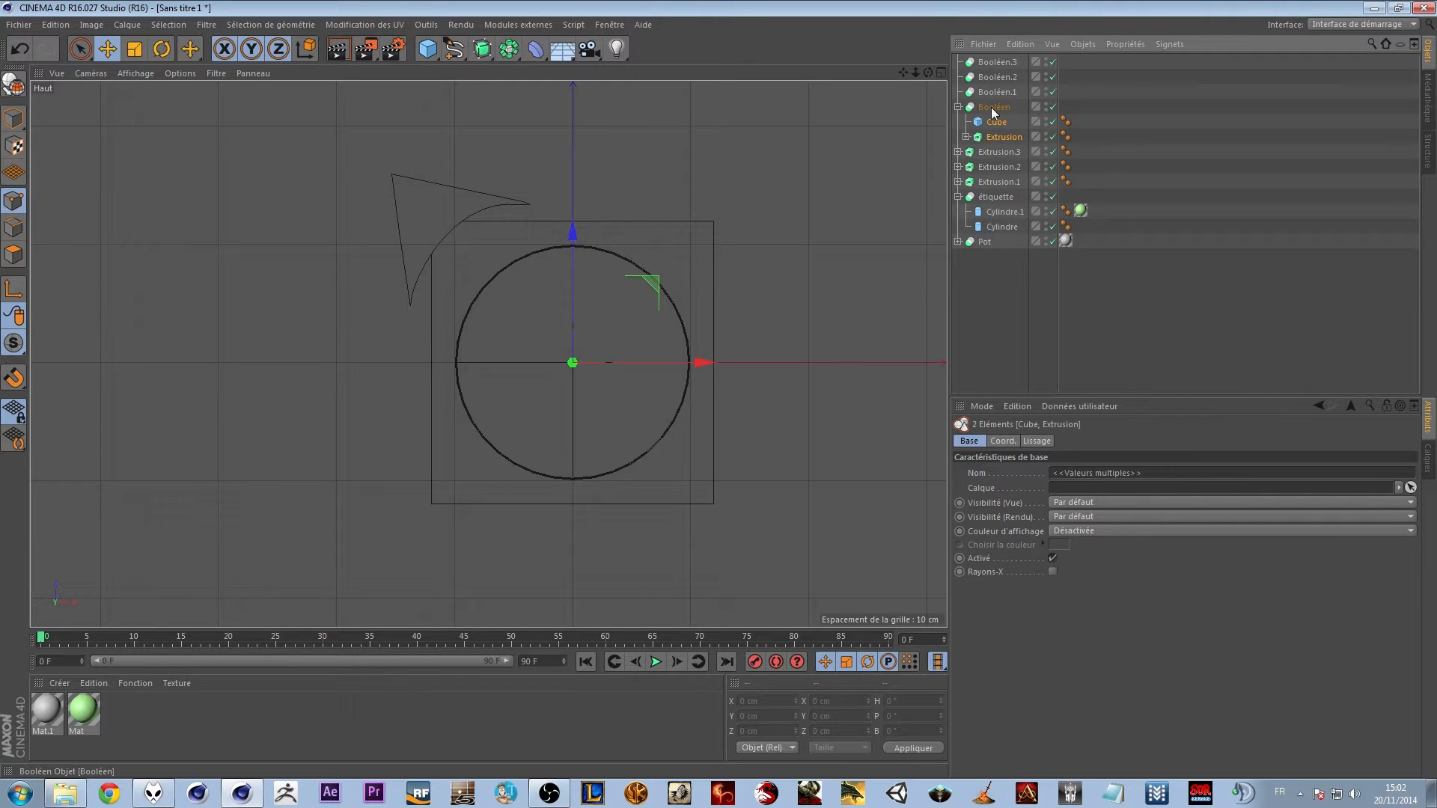
left_click(994, 108)
left_click(996, 152, "ctrl")
key("ctrl+z")
key("ctrl+z")
key("ctrl+z")
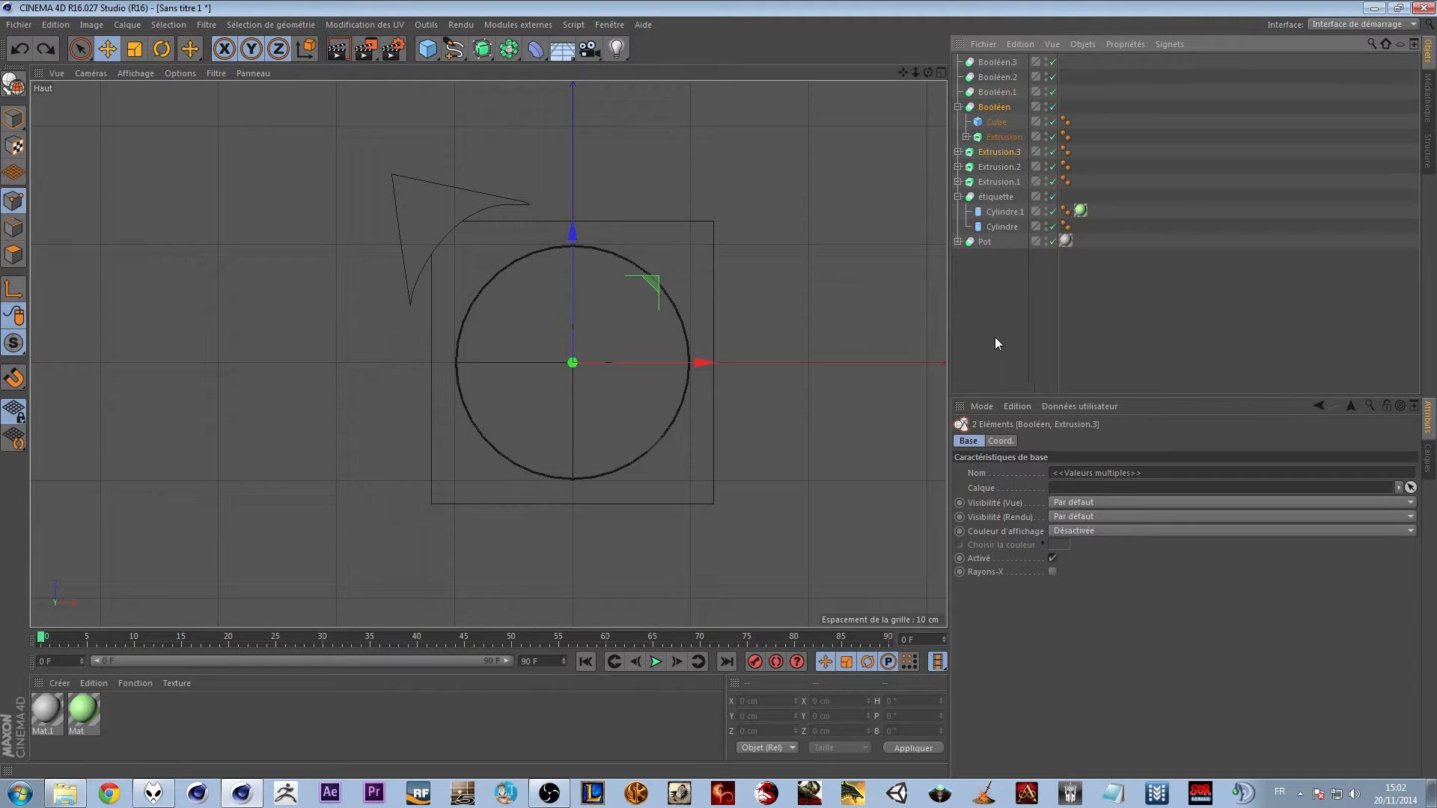
left_click(988, 313)
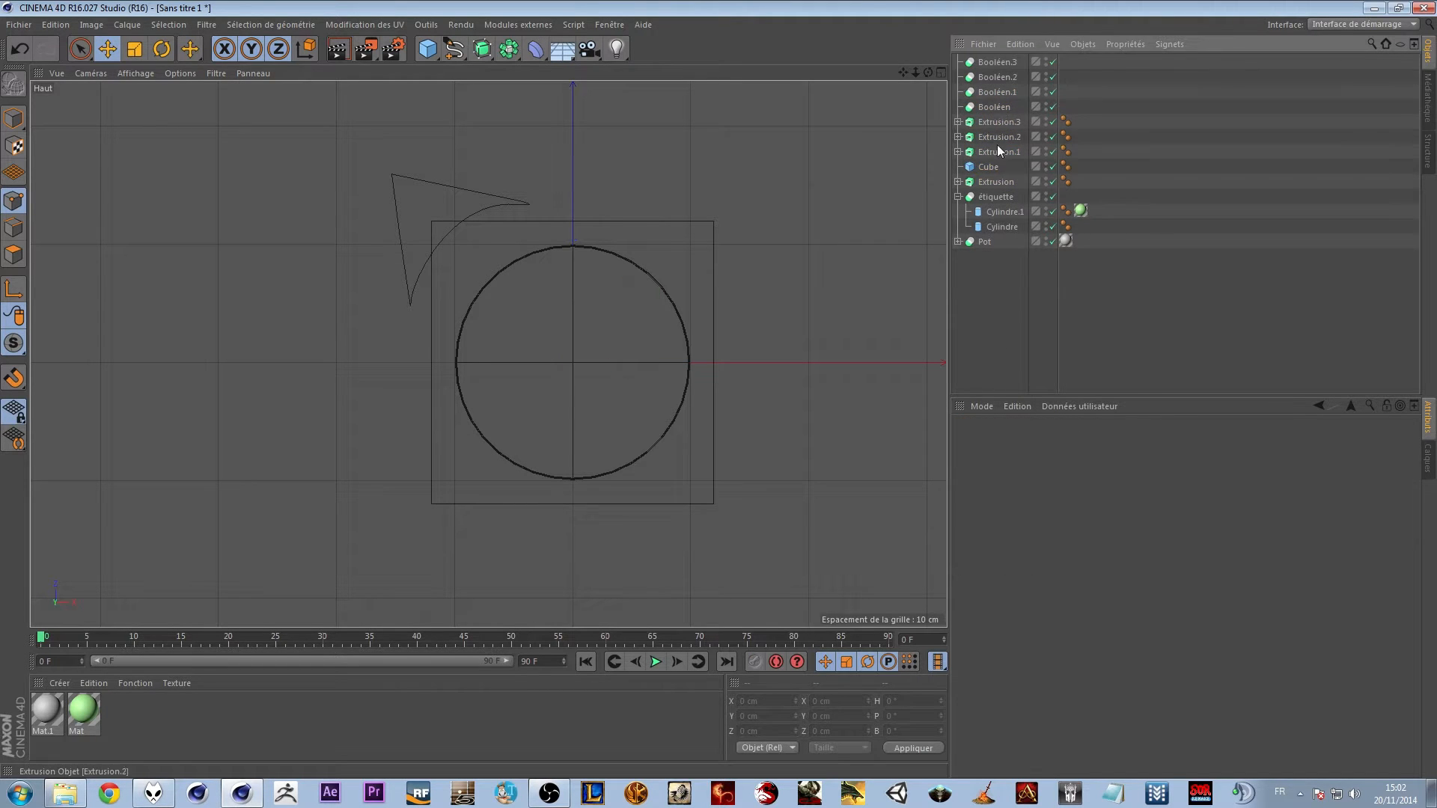
Rotate Extrusion.1, Extrusion.2 and Extrusion.3 about the pot's vertical axis so each covers a different remaining corner of the cube
left_click(997, 151)
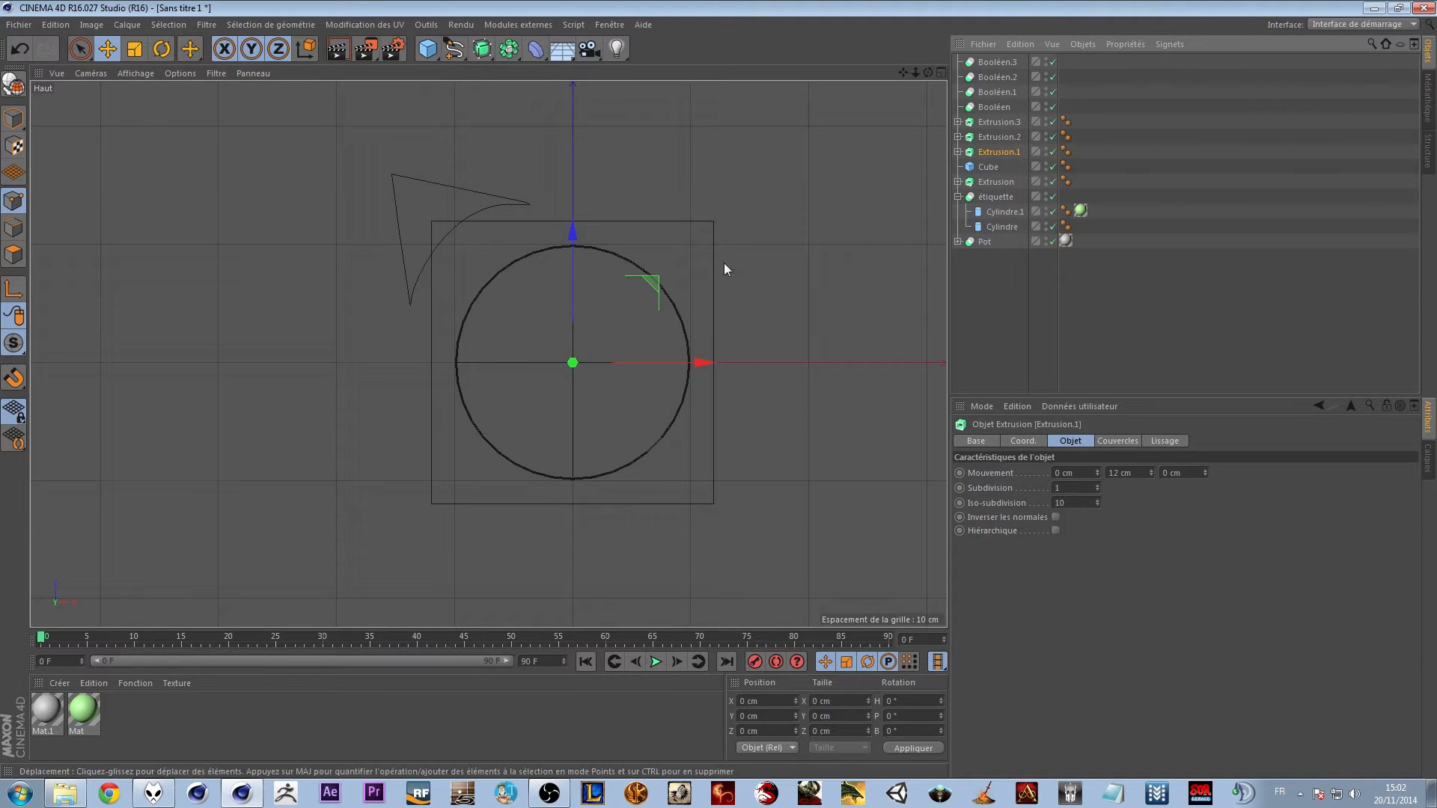
key("r")
left_click_drag(606, 286, 731, 430)
left_click(995, 136)
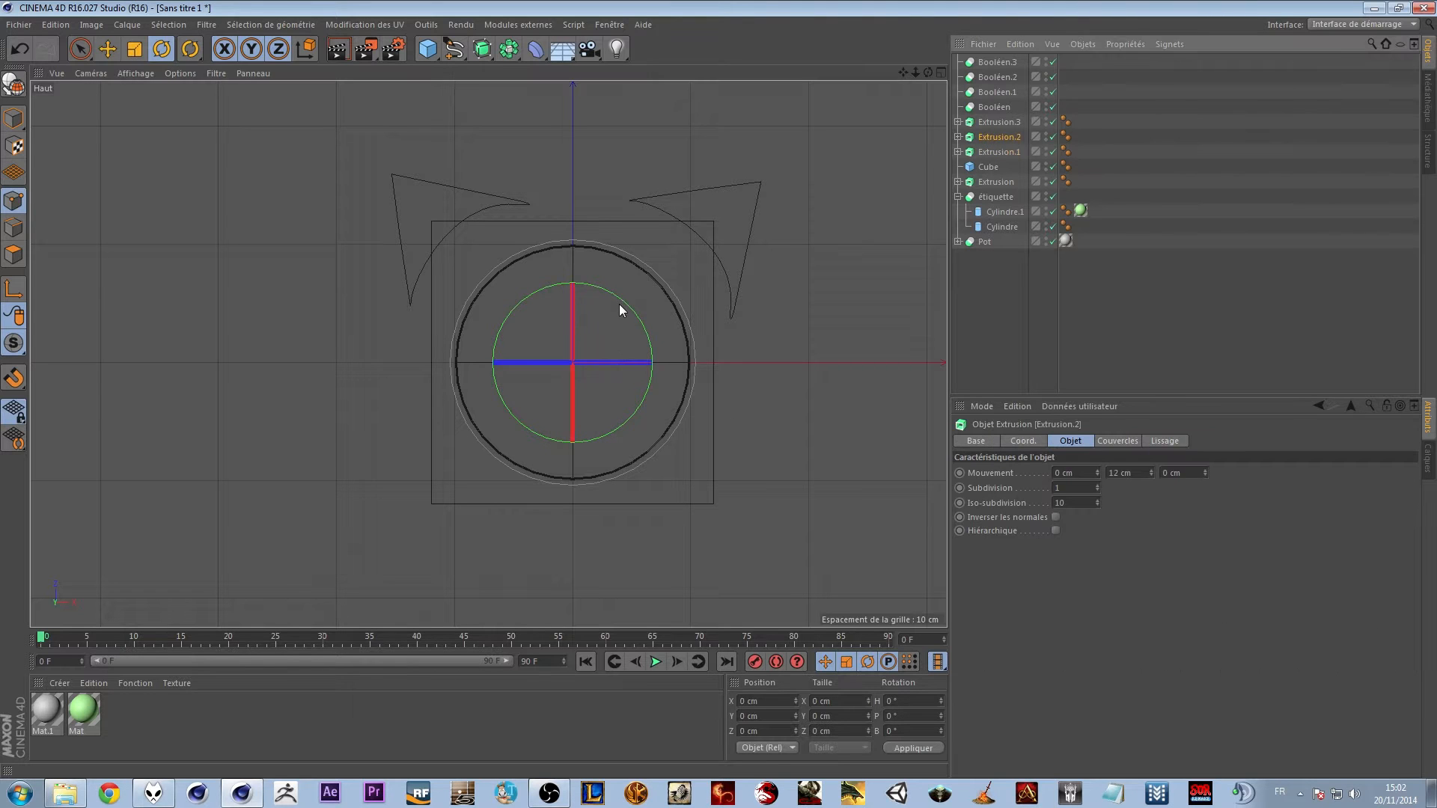
left_click_drag(622, 298, 489, 474)
left_click(995, 122)
left_click_drag(642, 324, 504, 263)
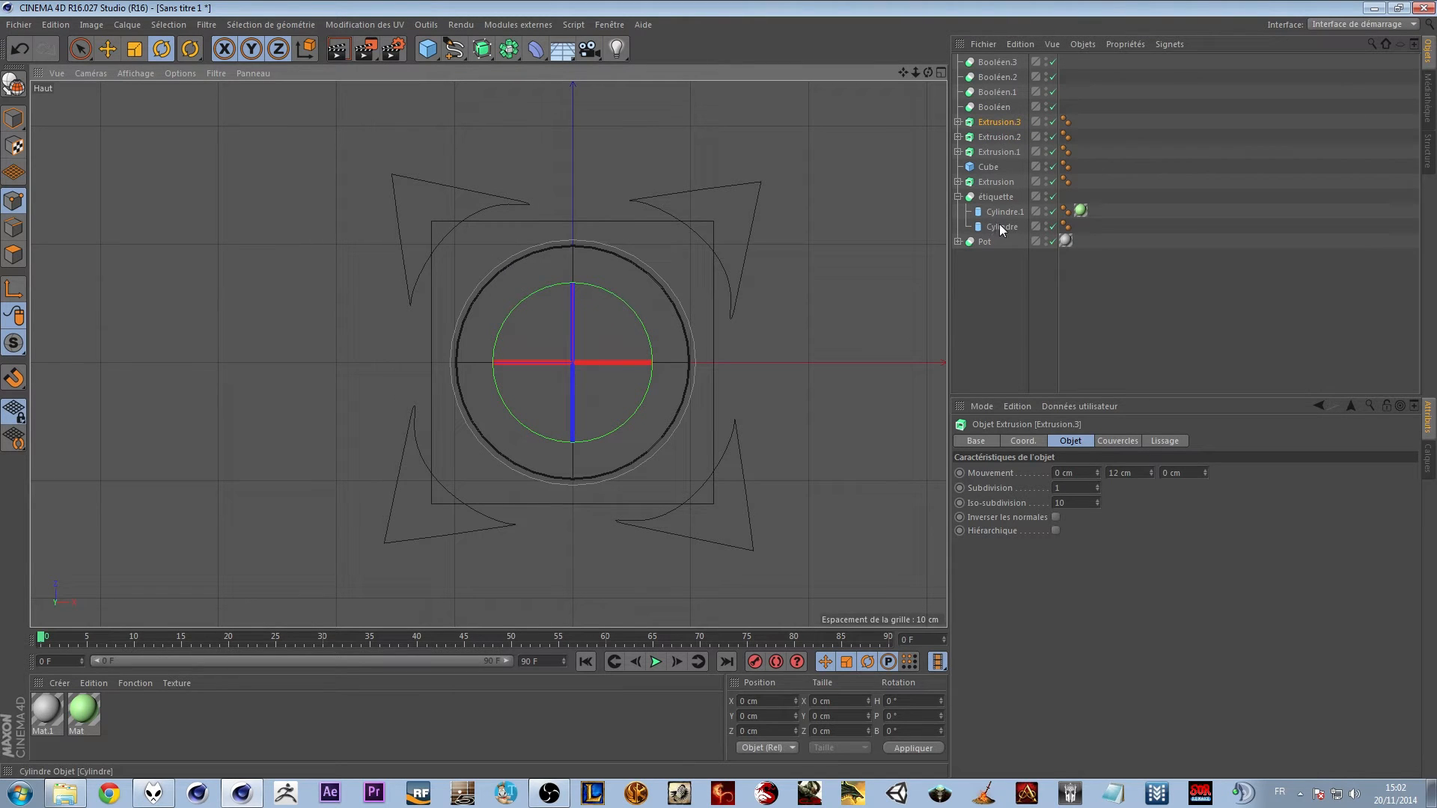
Nest the Cube and Extrusion in Booléen, with the Cube first, and nest Booléen and Extrusion.3 in Booléen.1
left_click(990, 167)
left_click(992, 179, "ctrl")
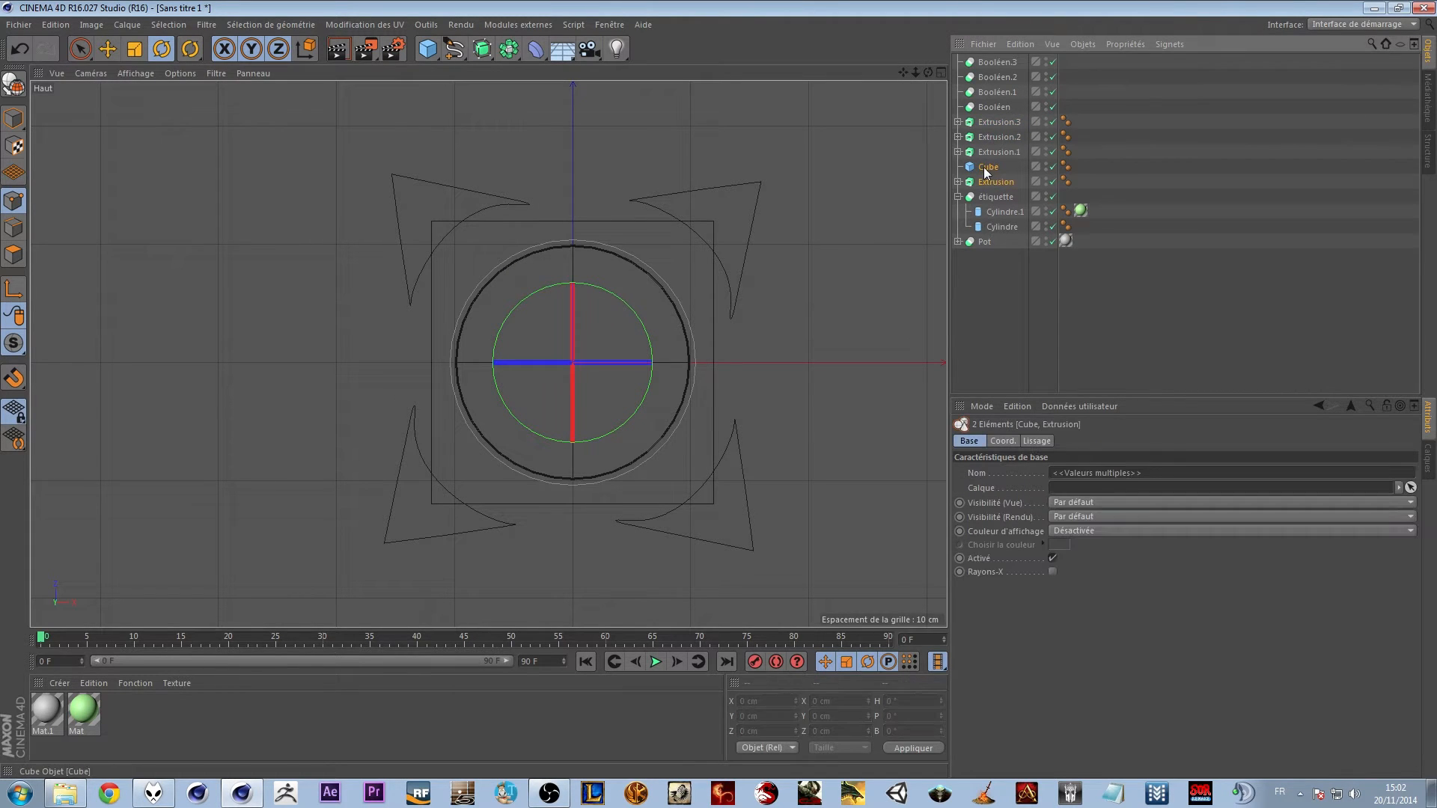
left_click_drag(994, 108, 995, 91)
left_click(996, 149)
left_click(995, 107, "ctrl")
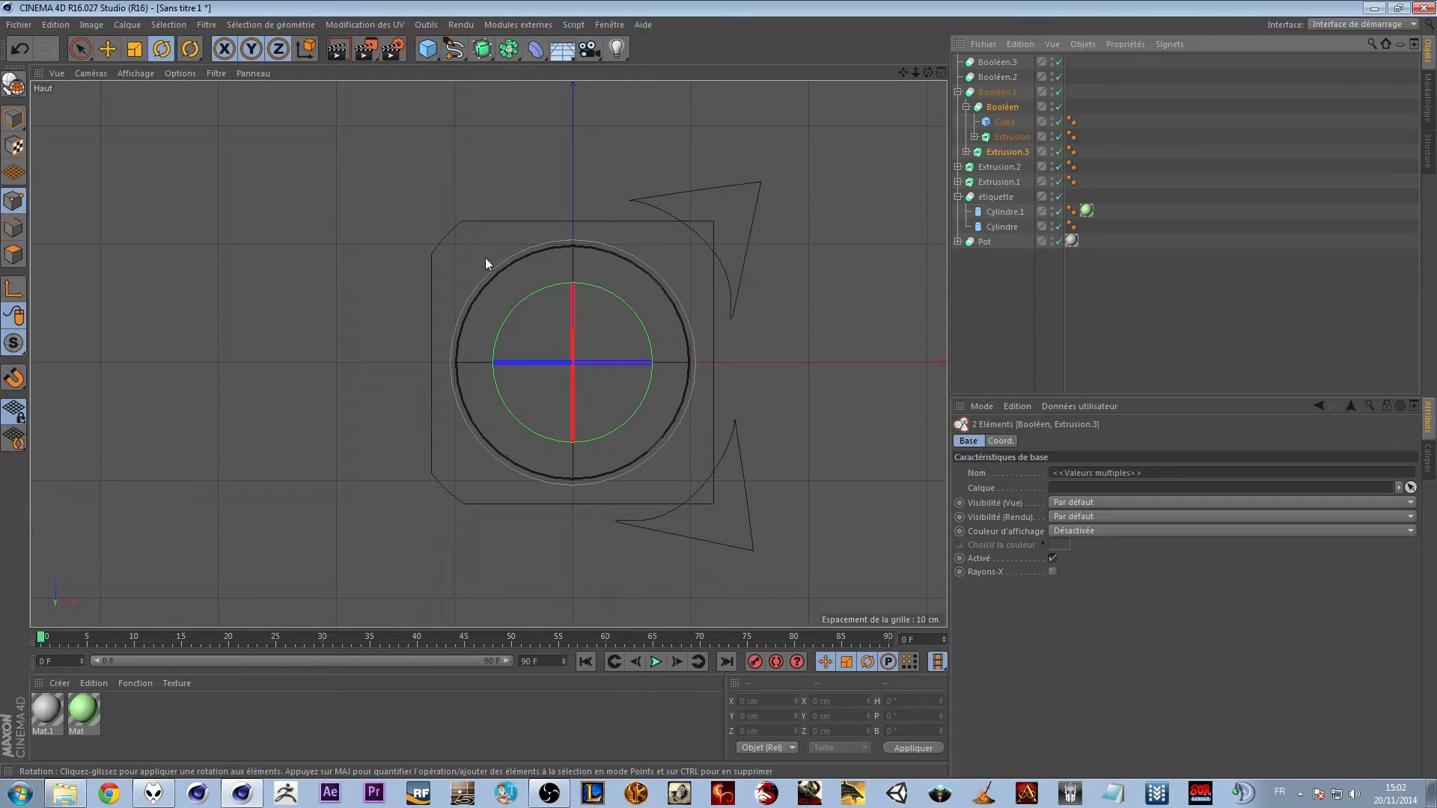
Nest Booléen.1 and Extrusion.2 inside Booléen.2 to cut the third corner of the cube
left_click(996, 92)
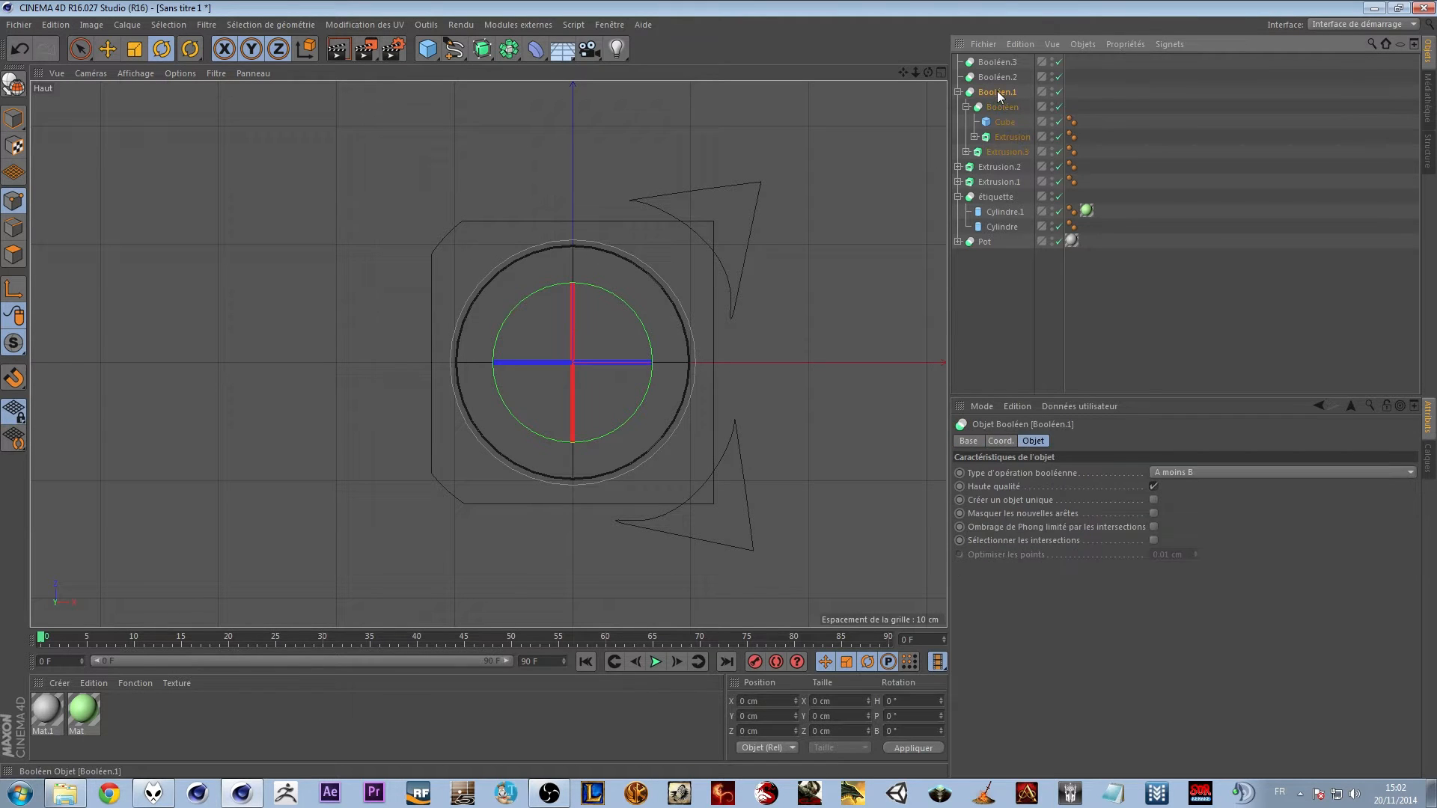
left_click(992, 166, "ctrl")
left_click_drag(998, 76, 998, 77)
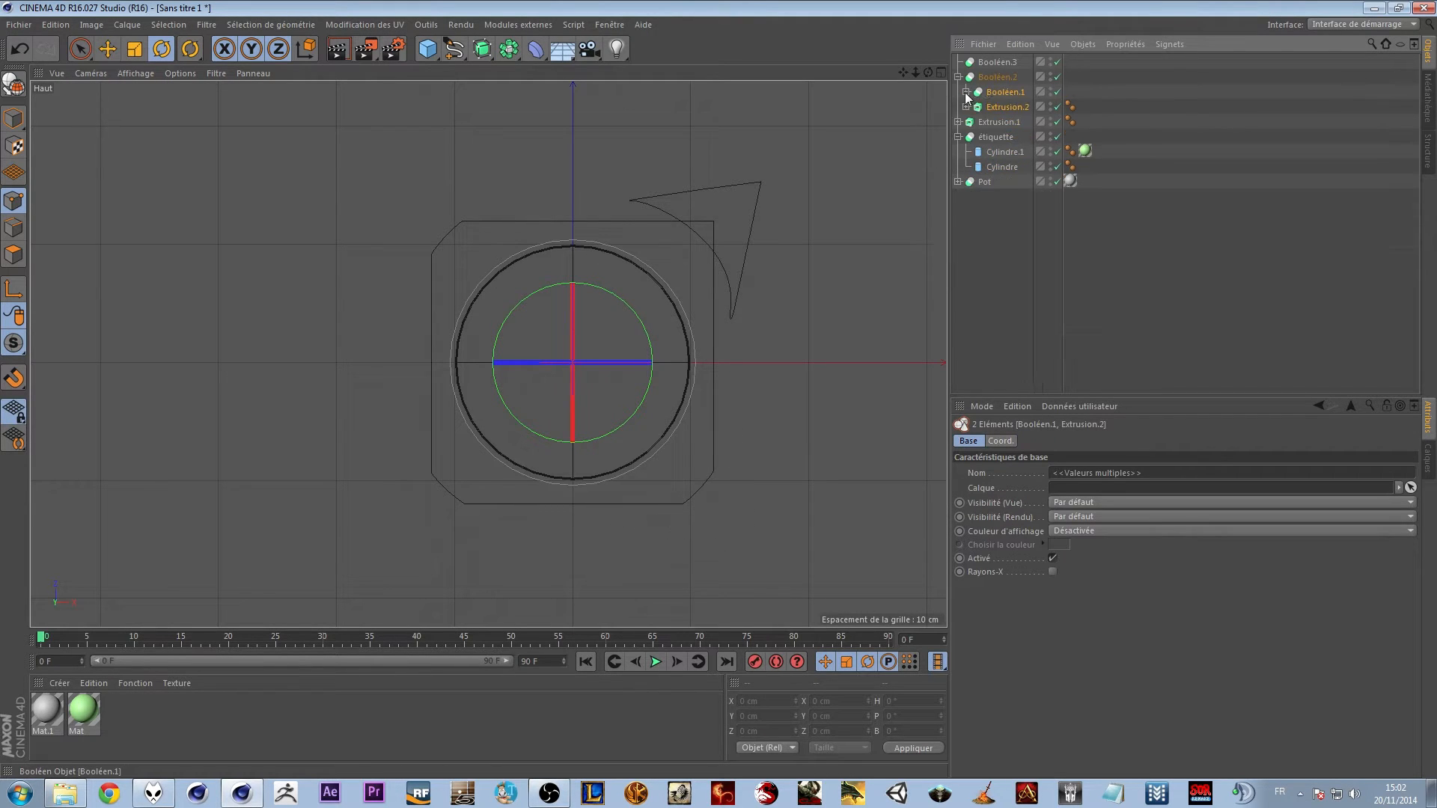
left_click(998, 92)
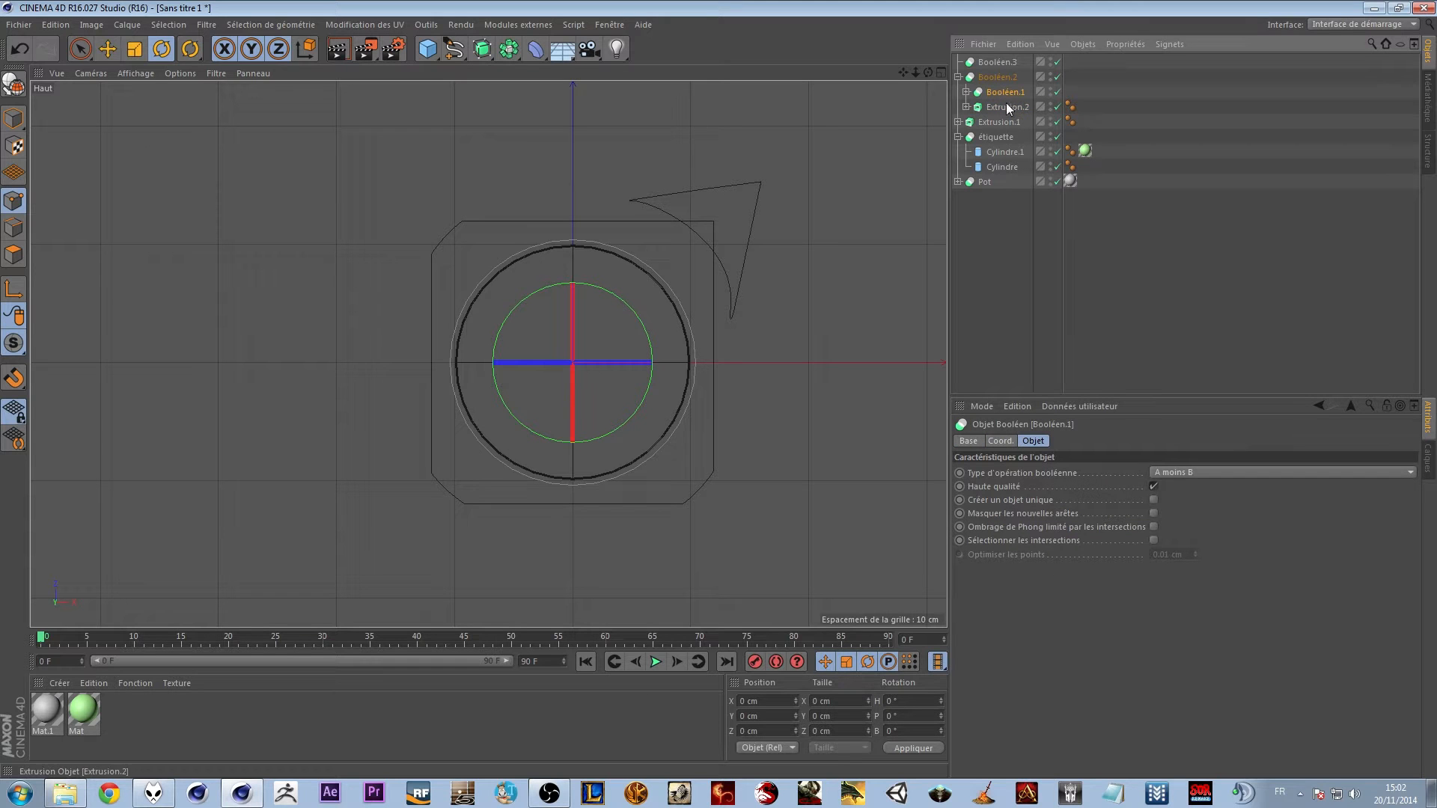
Nest Booléen.2 and Extrusion.1 inside Booléen.3 to cut the last corner, and clear the selection
left_click(998, 77)
left_click(994, 121, "ctrl")
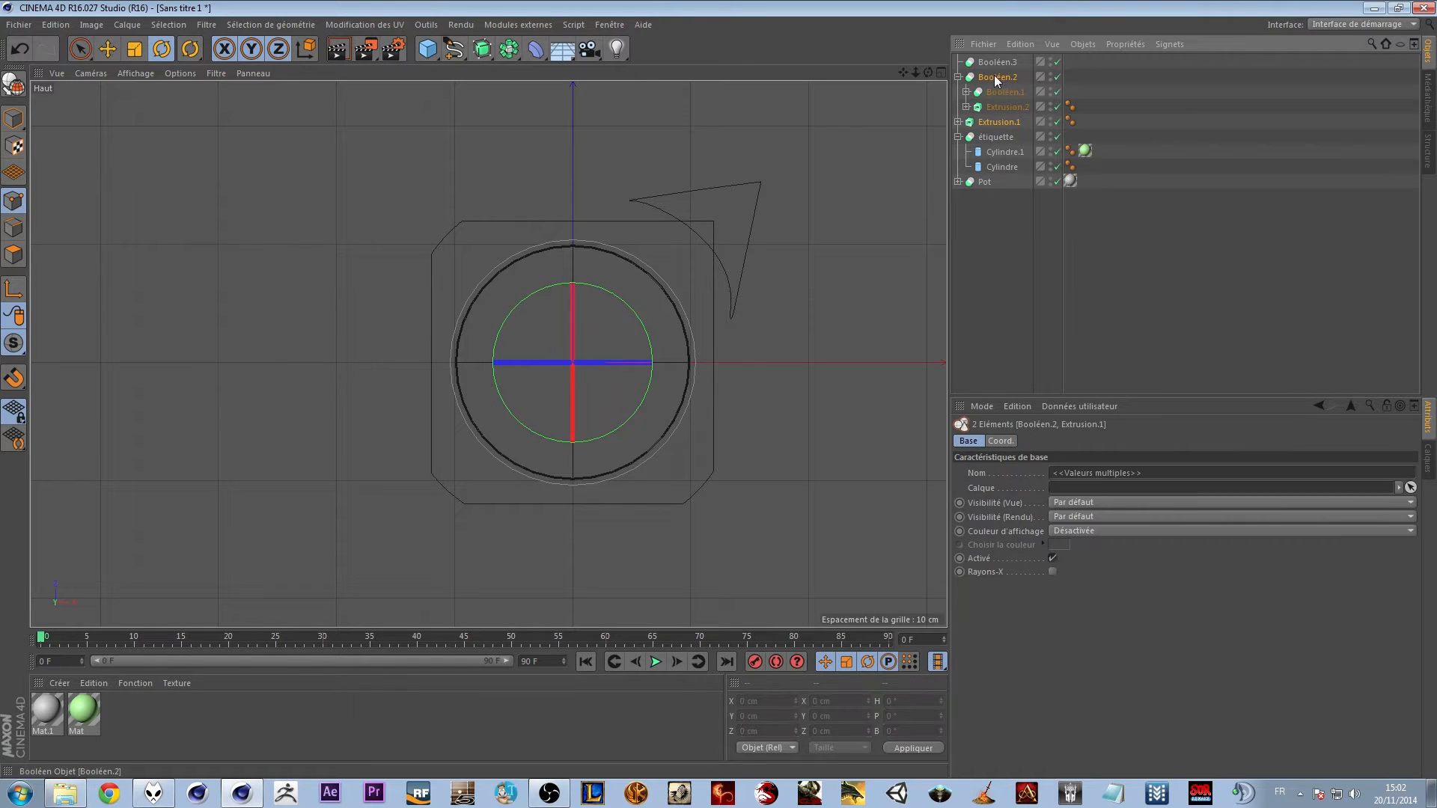
left_click_drag(998, 60, 998, 61)
left_click(999, 240)
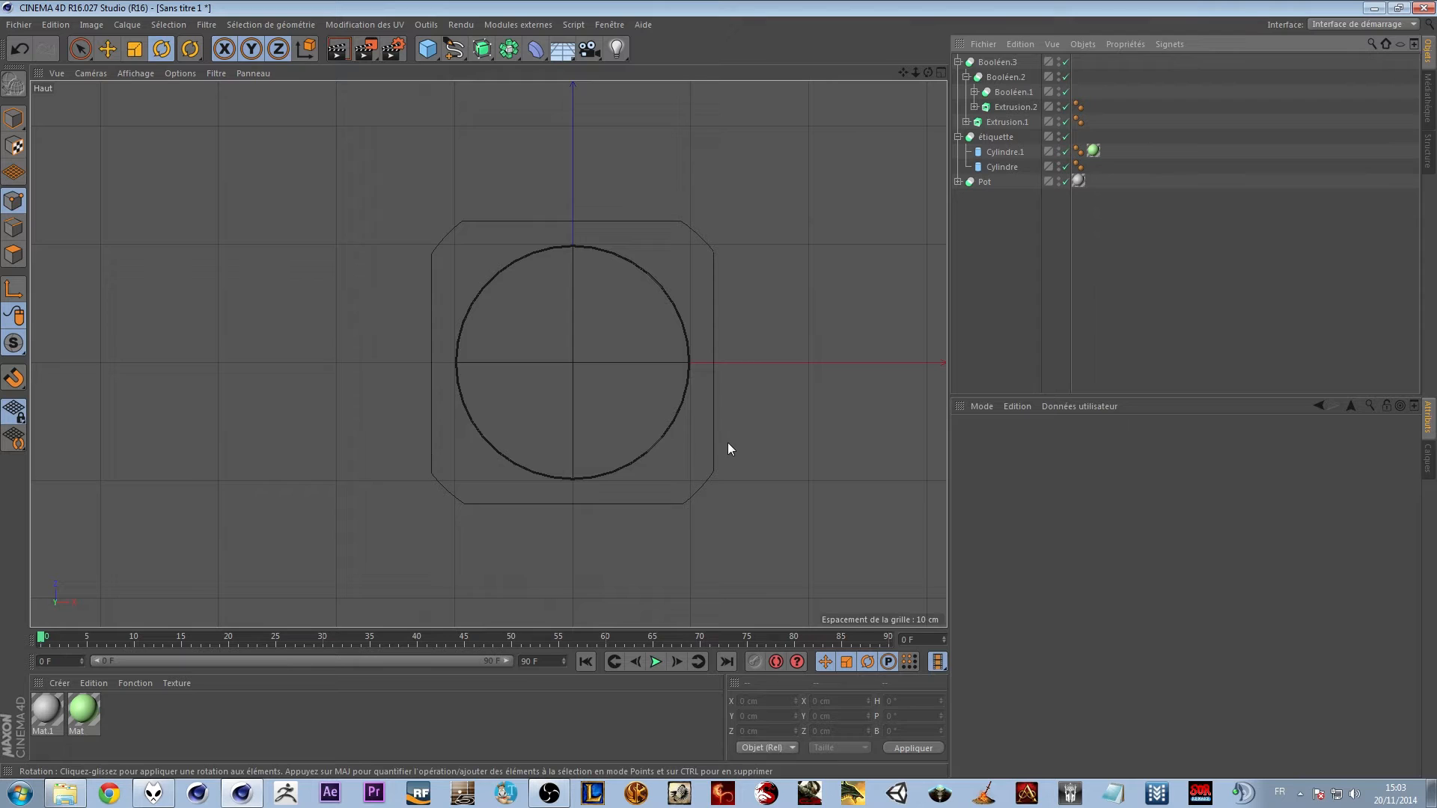
Collapse the Booléen.3 hierarchy and rename the object as Tête
left_click(958, 63)
double_click(986, 63)
type("Tête")
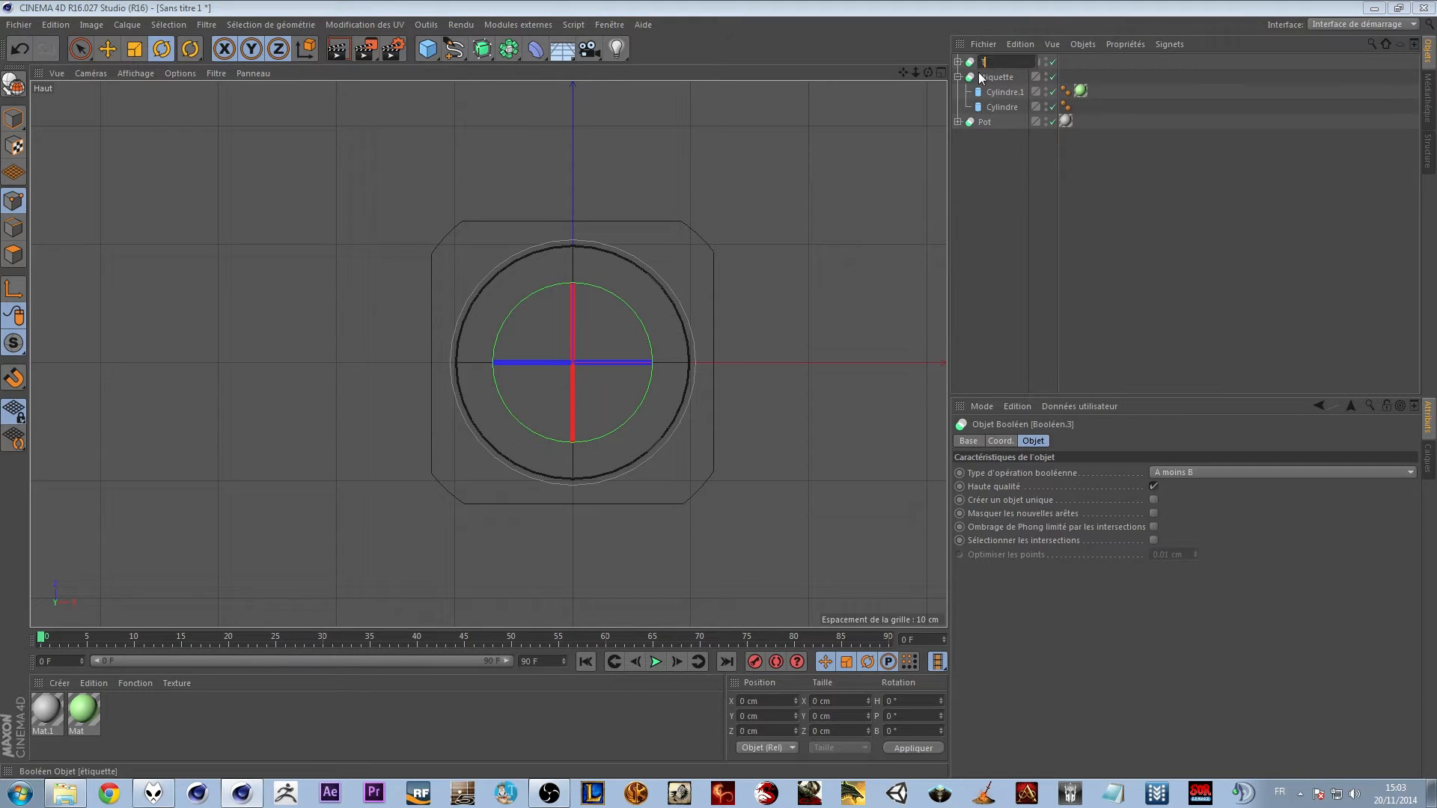
key("Return")
In the perspective view, raise Tête along the vertical axis from the pot's base to just above its rim
middle_click(571, 292)
middle_click(409, 289)
left_click_drag(417, 308, 390, 265, "alt")
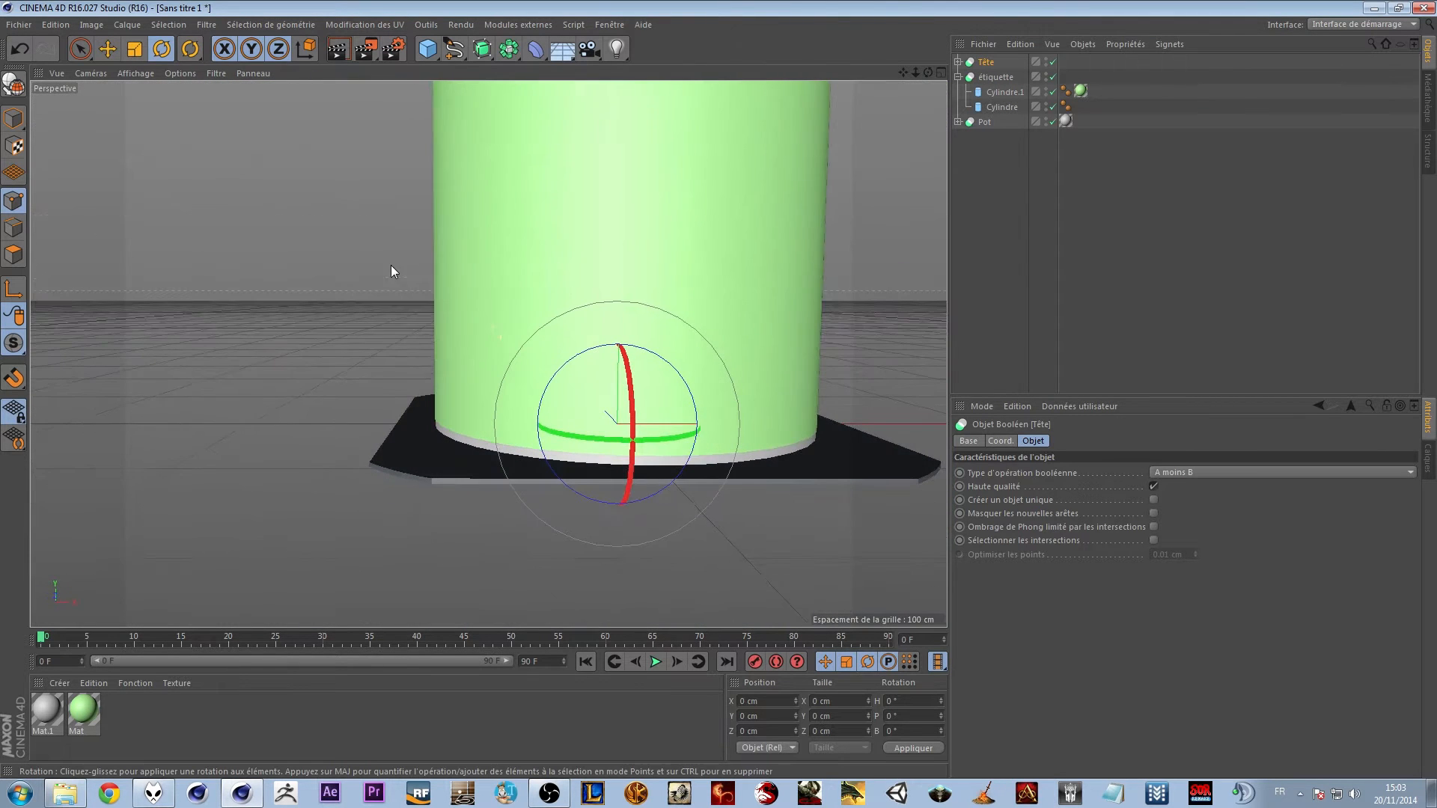
key("e")
left_click_drag(628, 298, 629, 90)
middle_click_drag(635, 330, 630, 626, "alt")
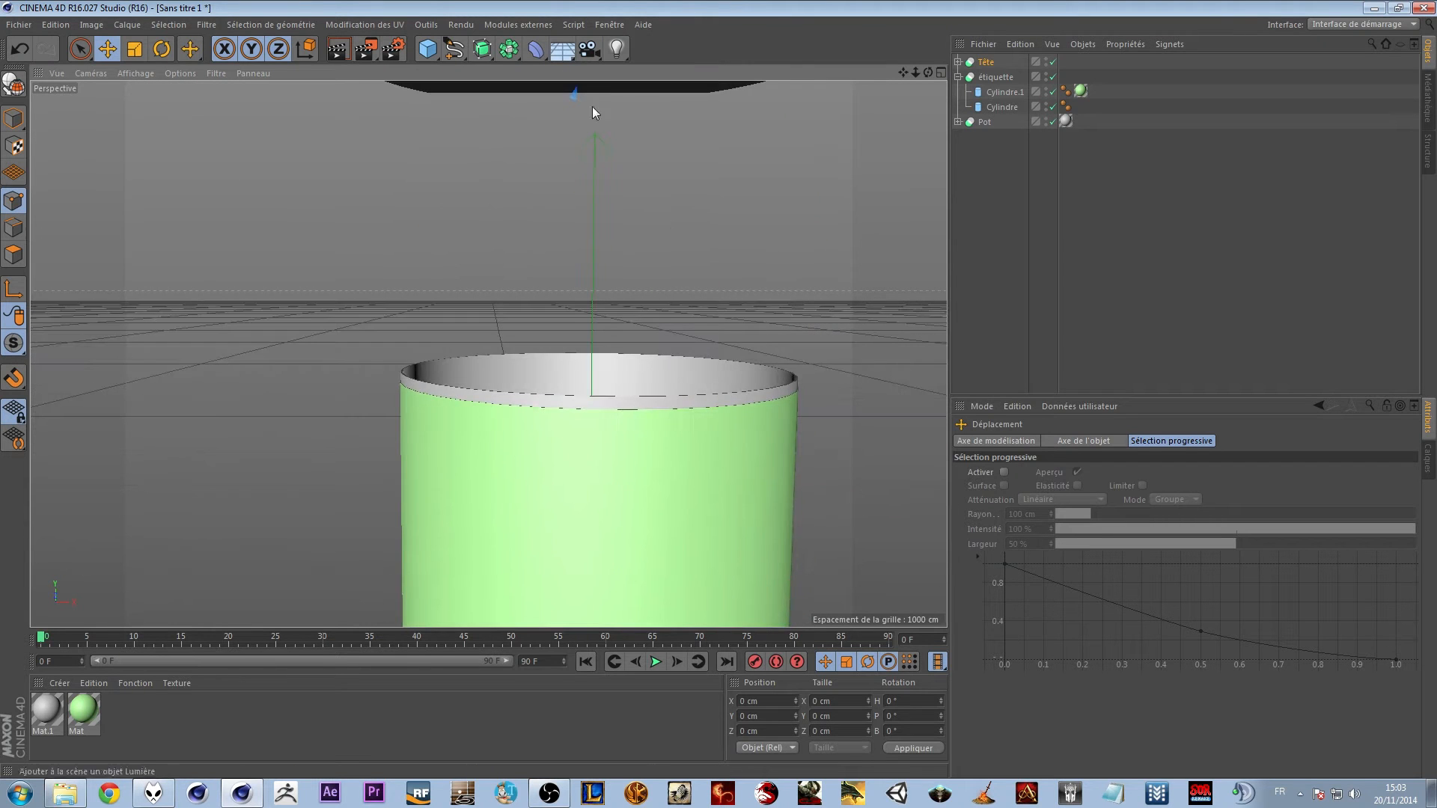
middle_click_drag(591, 110, 585, 307, "alt")
left_click_drag(589, 106, 604, 375)
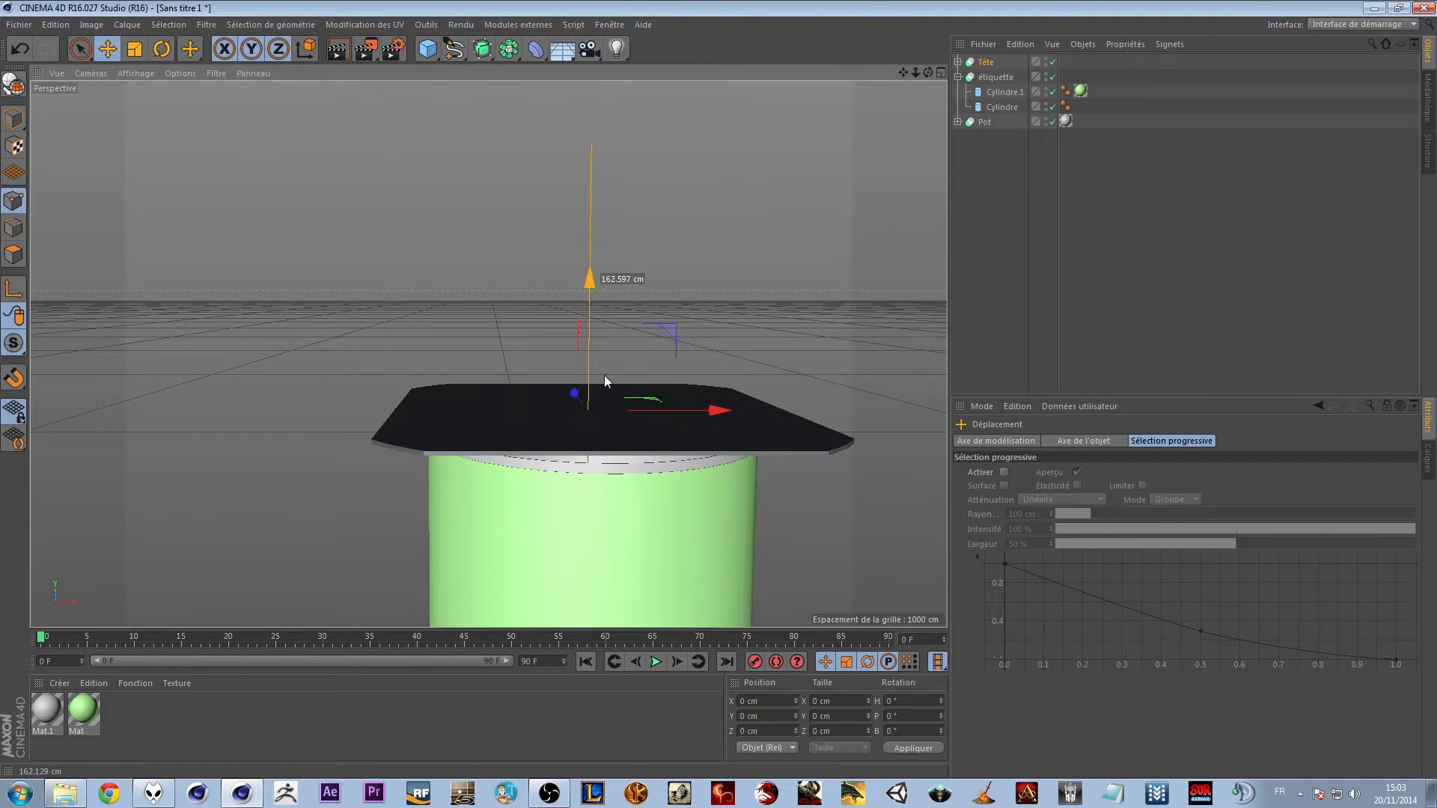
middle_click_drag(575, 455, 552, 340, "alt")
Fine-tune the height of Tête in the right view so it rests on the pot's rim, and check it in perspective
middle_click(552, 340)
middle_click(277, 429)
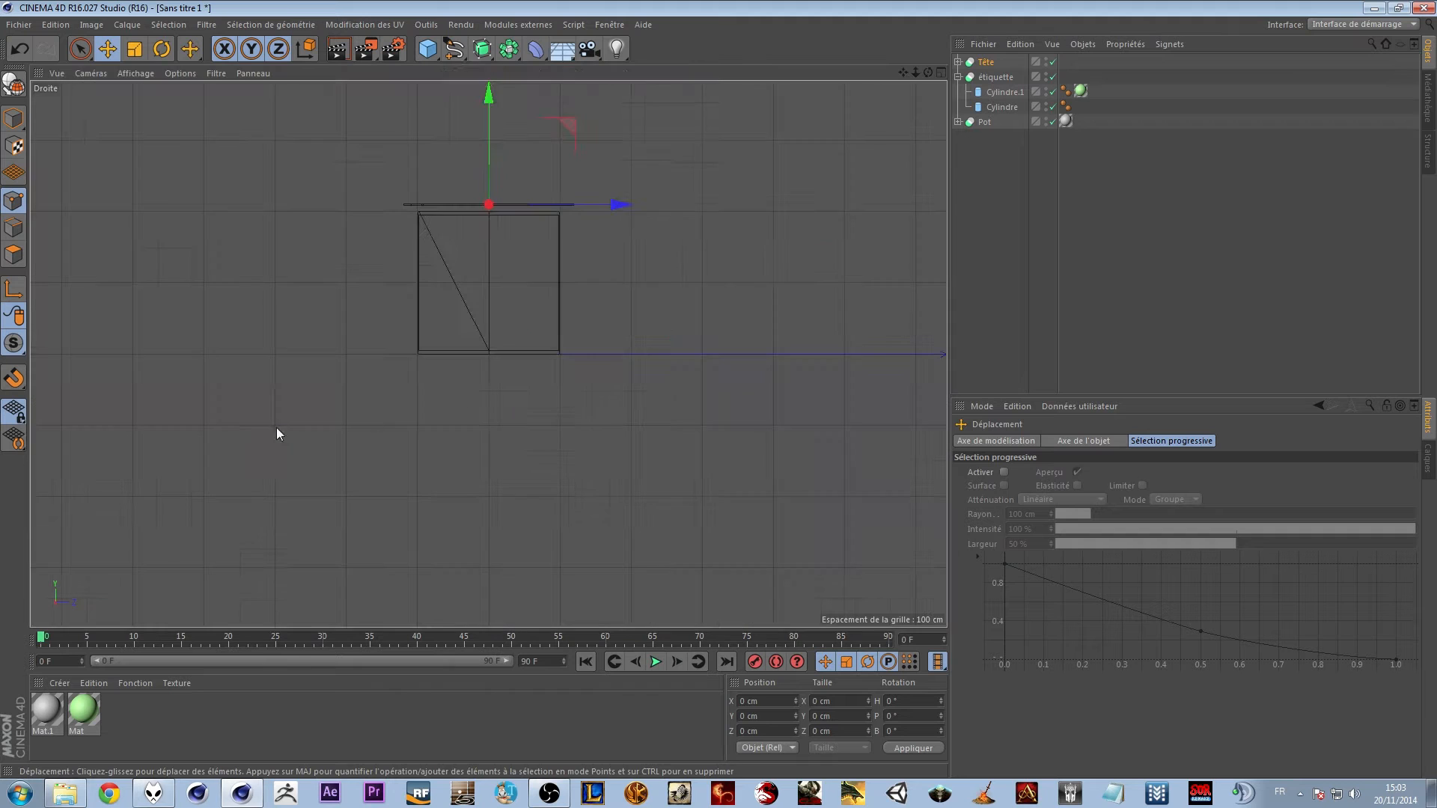
scroll(471, 216, "up", 8)
left_click_drag(597, 100, 613, 158)
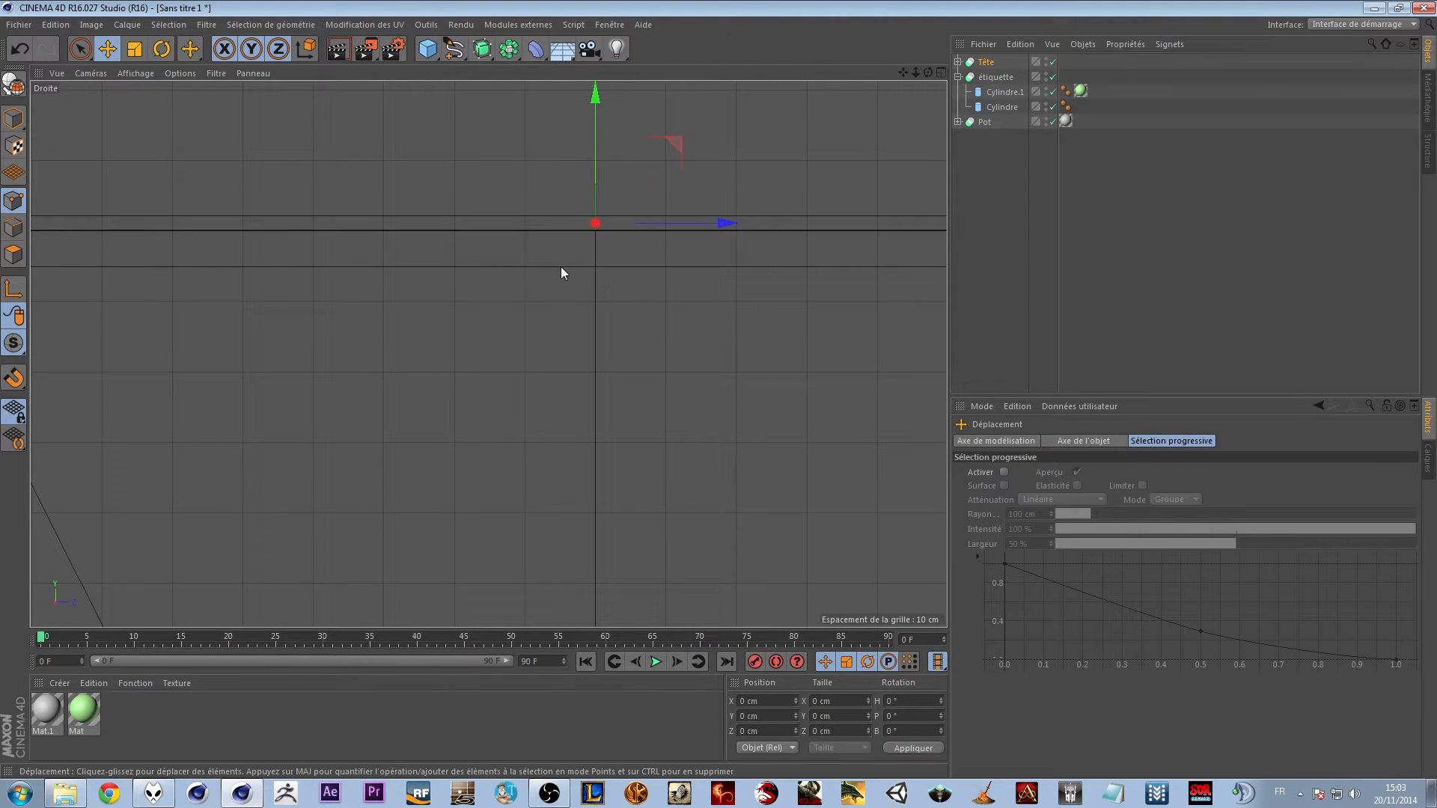
scroll(577, 233, "up", 10)
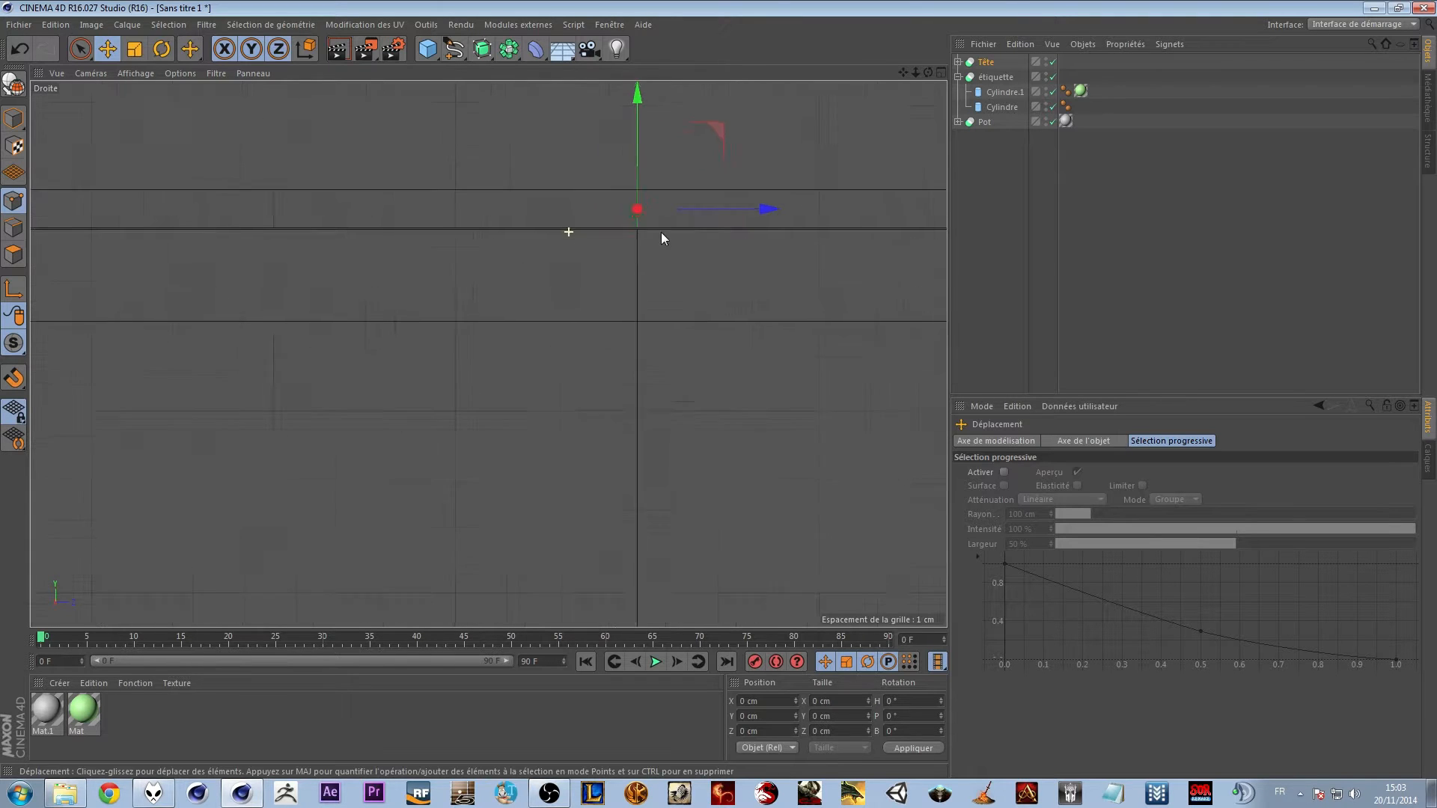
scroll(630, 280, "up", 3)
mouse_move(572, 97)
left_mouse_down()
mouse_move(568, 129)
mouse_move(572, 117)
left_mouse_up()
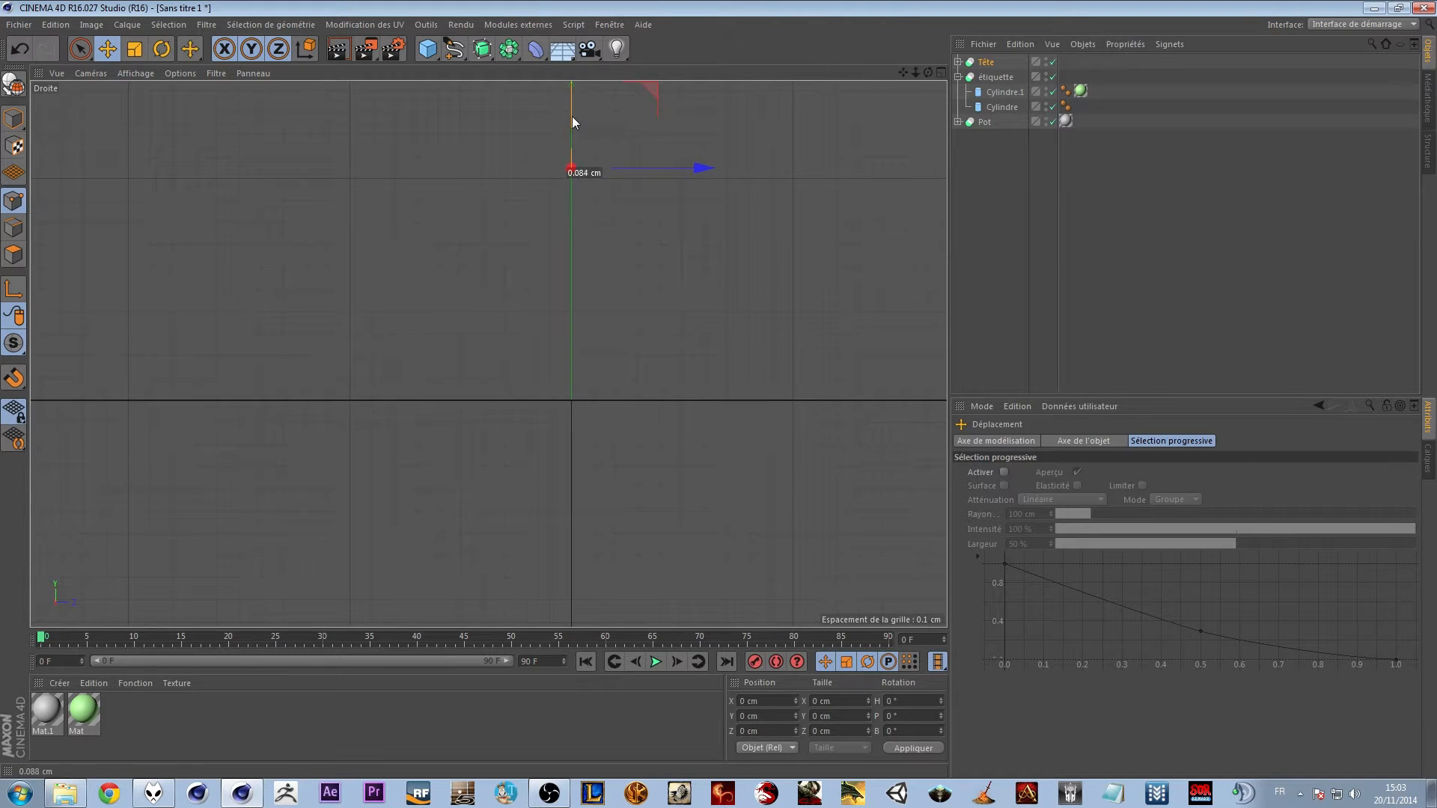
middle_click(549, 268)
middle_click(394, 241)
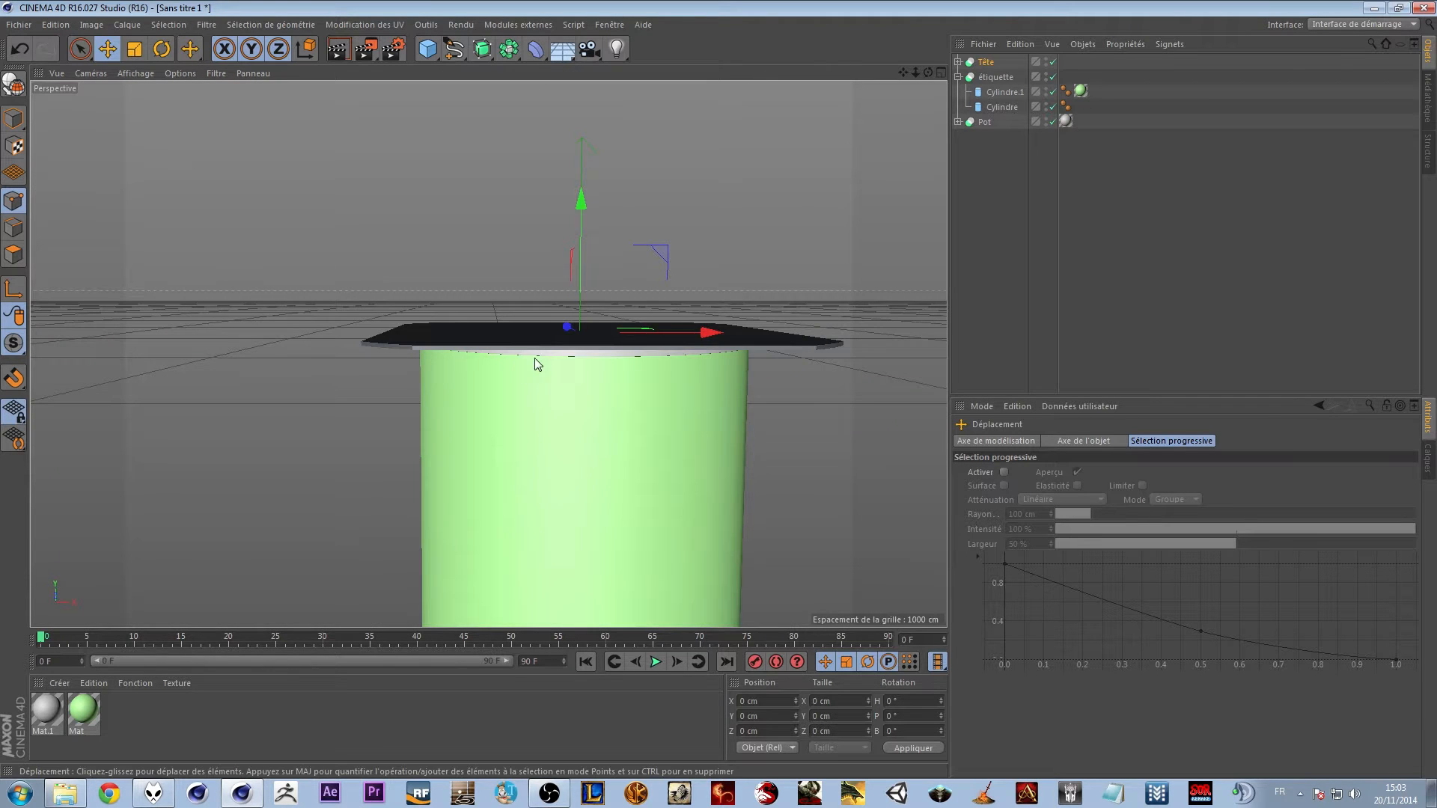
scroll(535, 358, "up", 3)
left_click_drag(581, 365, 574, 404, "alt")
right_click_drag(587, 373, 476, 391, "alt")
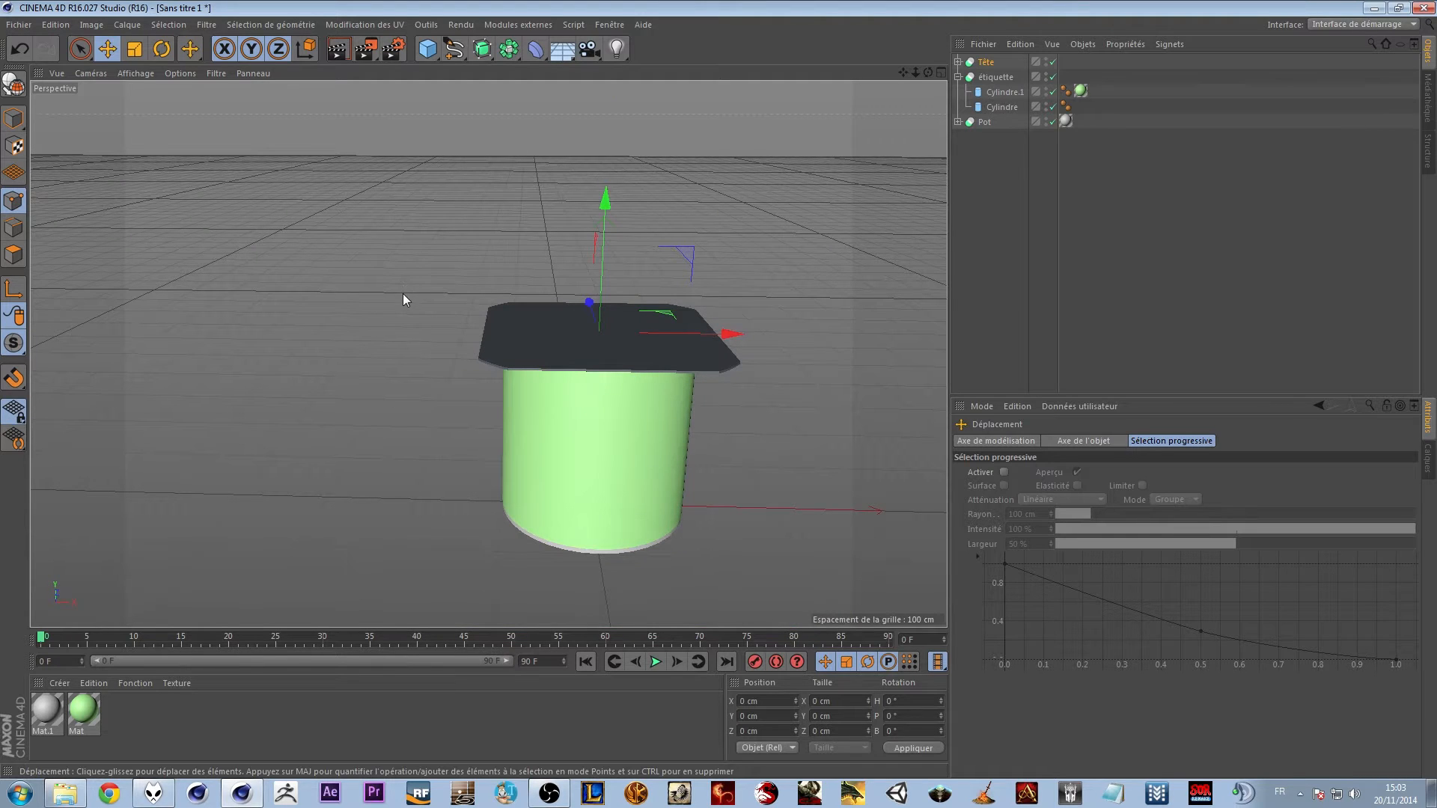
key("v")
left_click(988, 123)
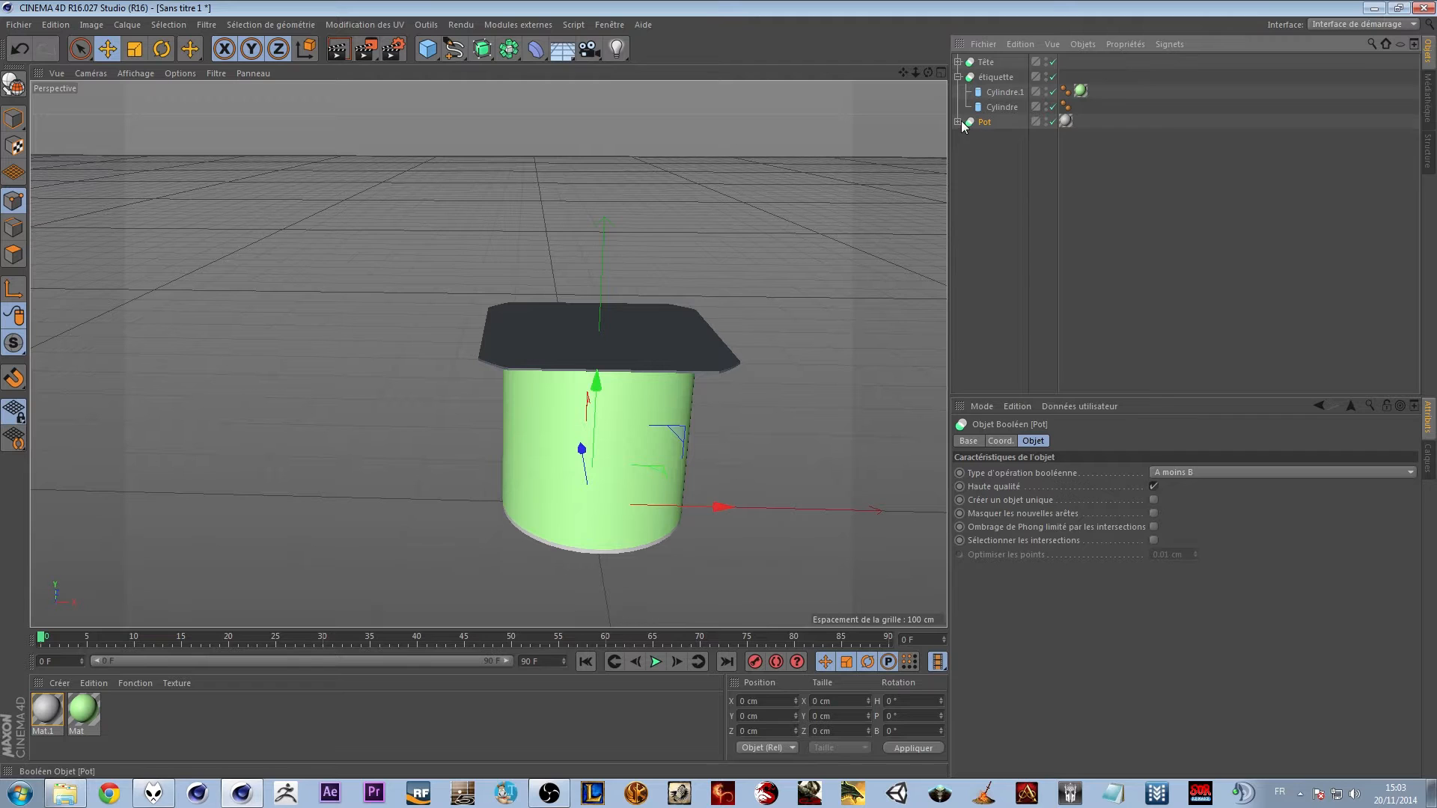
right_click(976, 126)
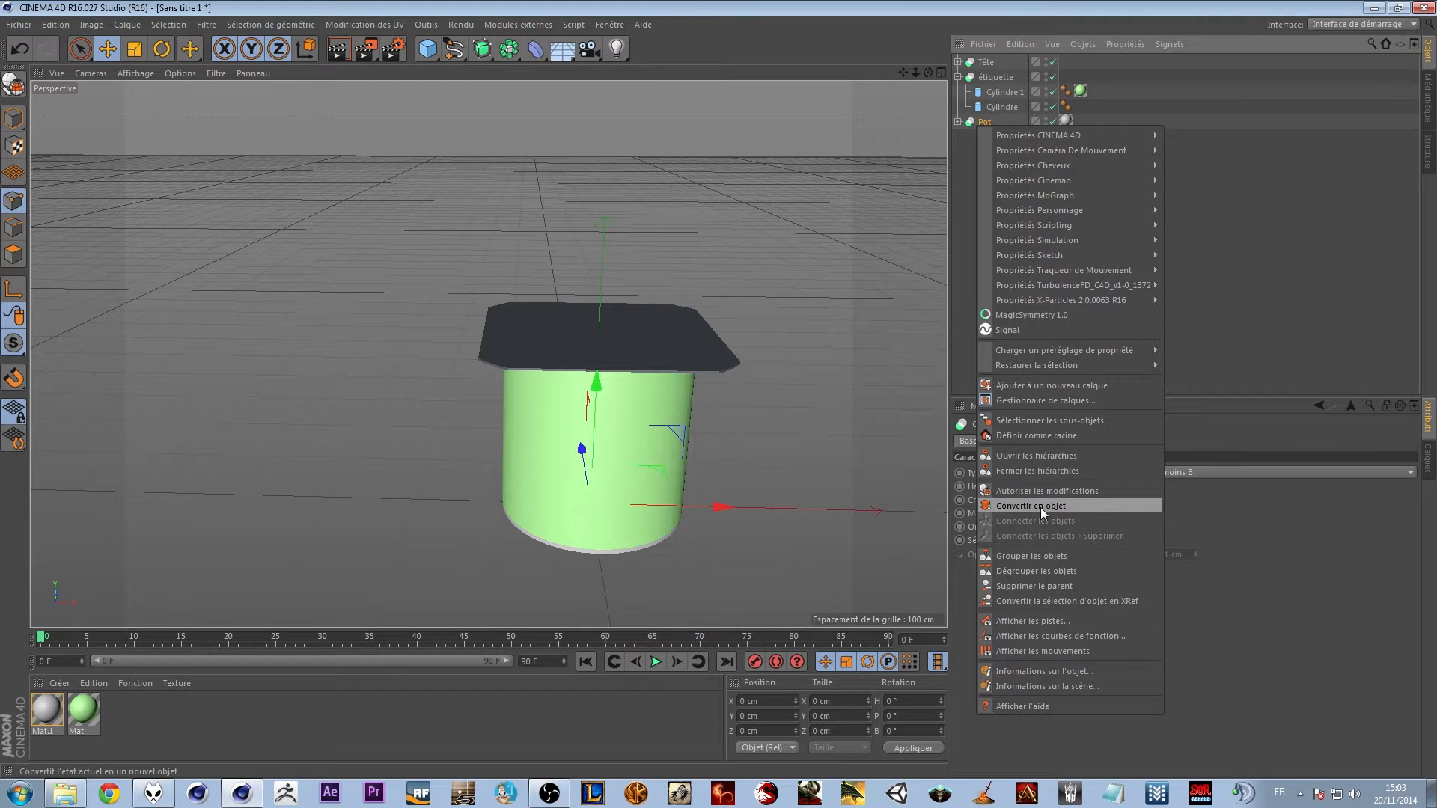
left_click(959, 122)
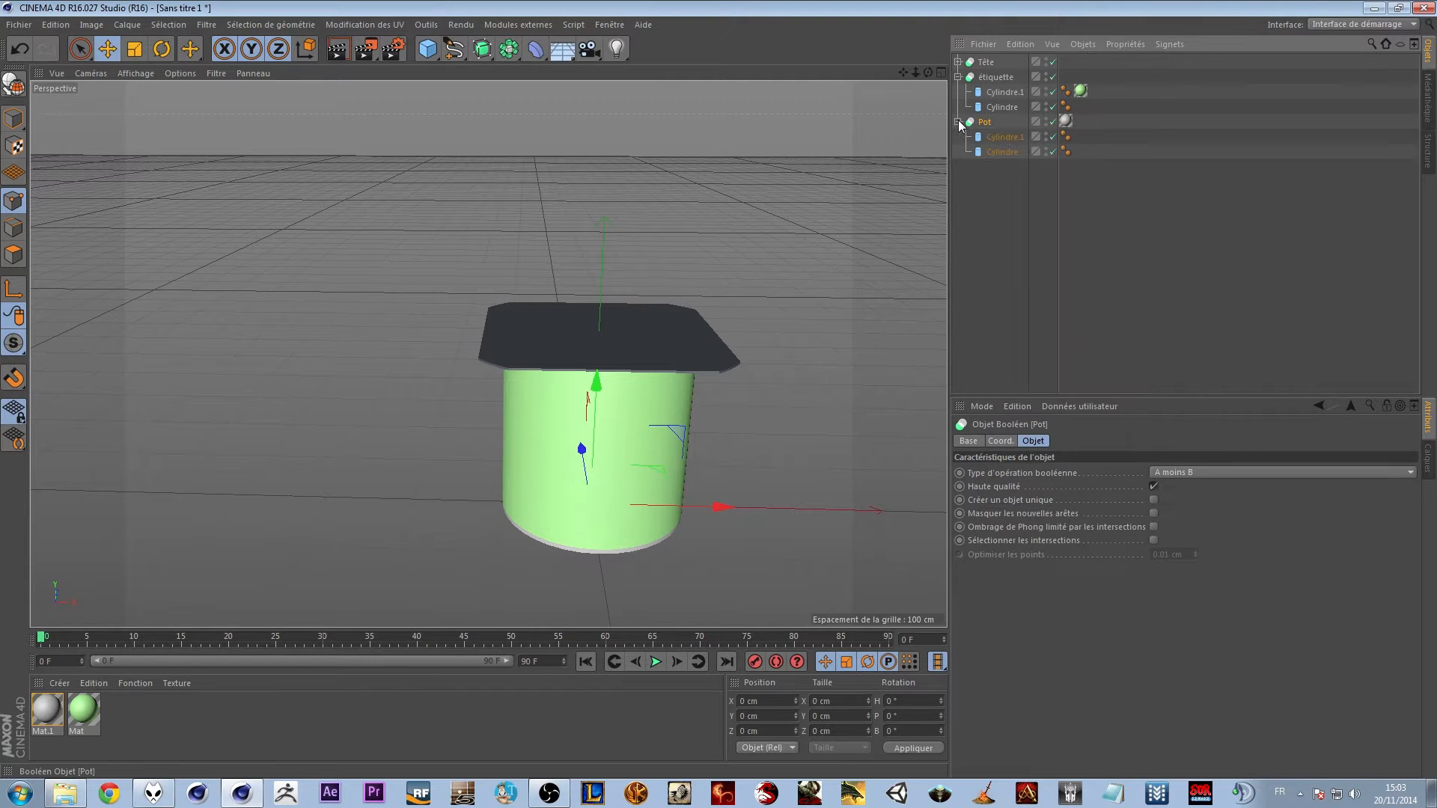
left_click(996, 139)
left_click(989, 191)
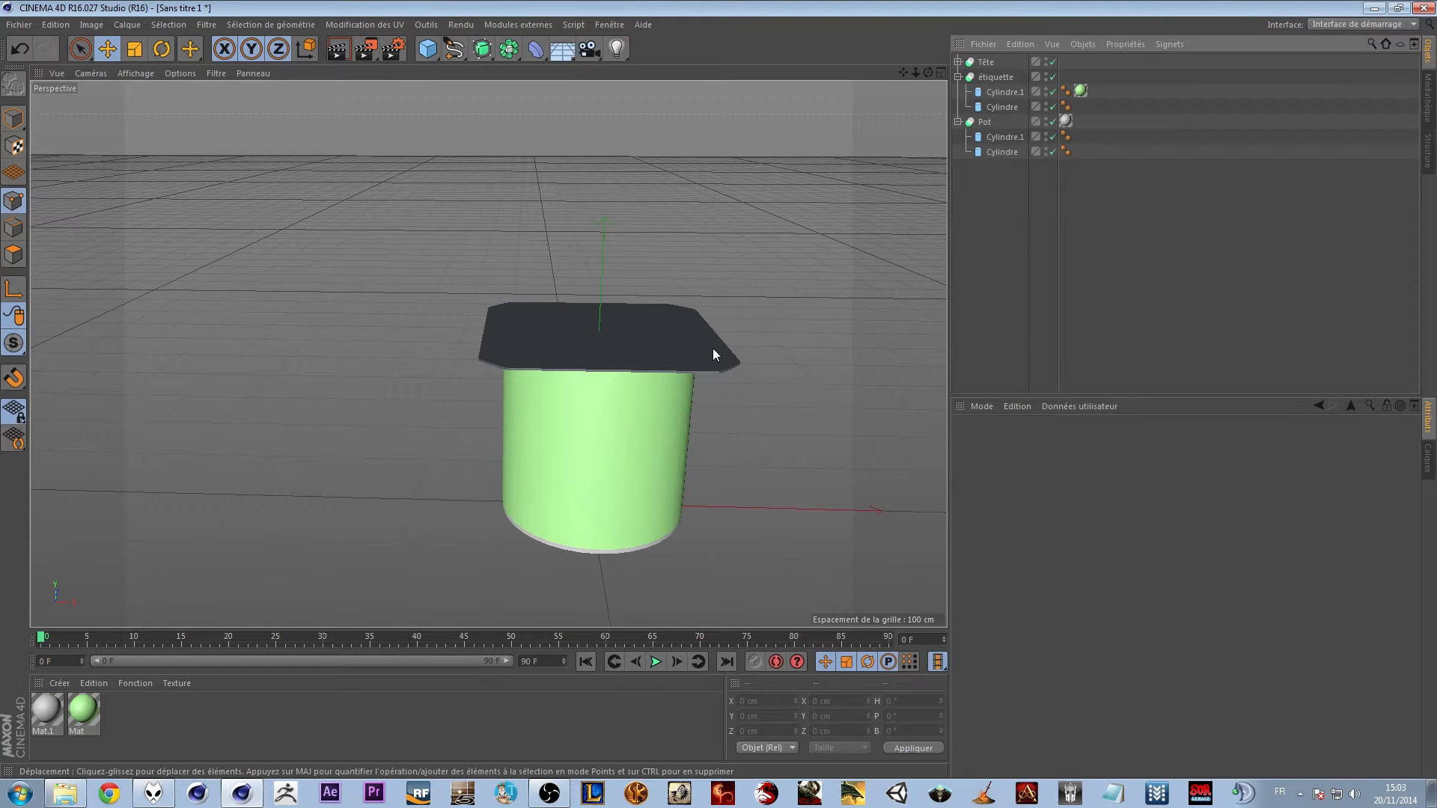
left_click(959, 122)
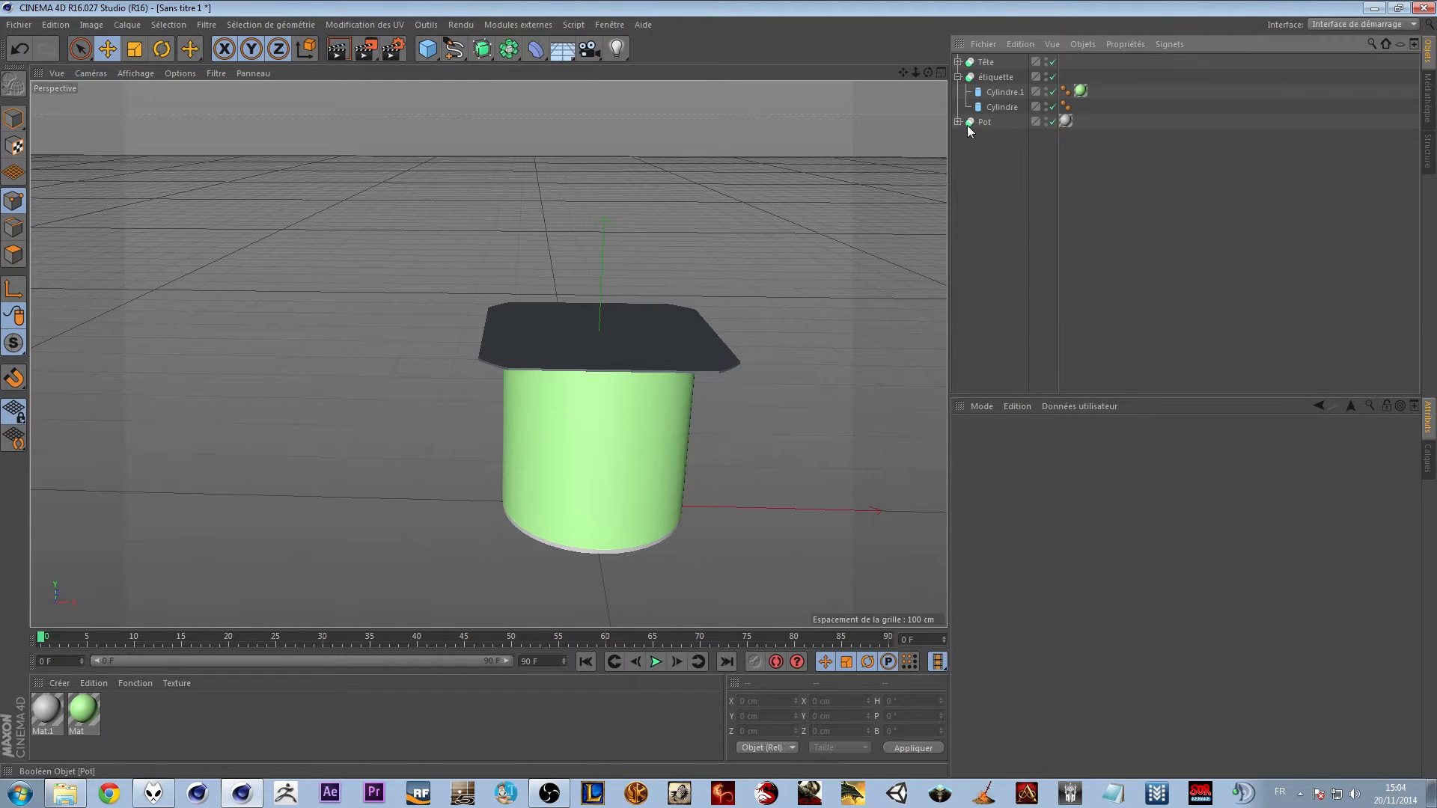
Isolate the Pot object using the MagicSolo plugin
left_click(969, 123)
key("v")
mouse_move(426, 224)
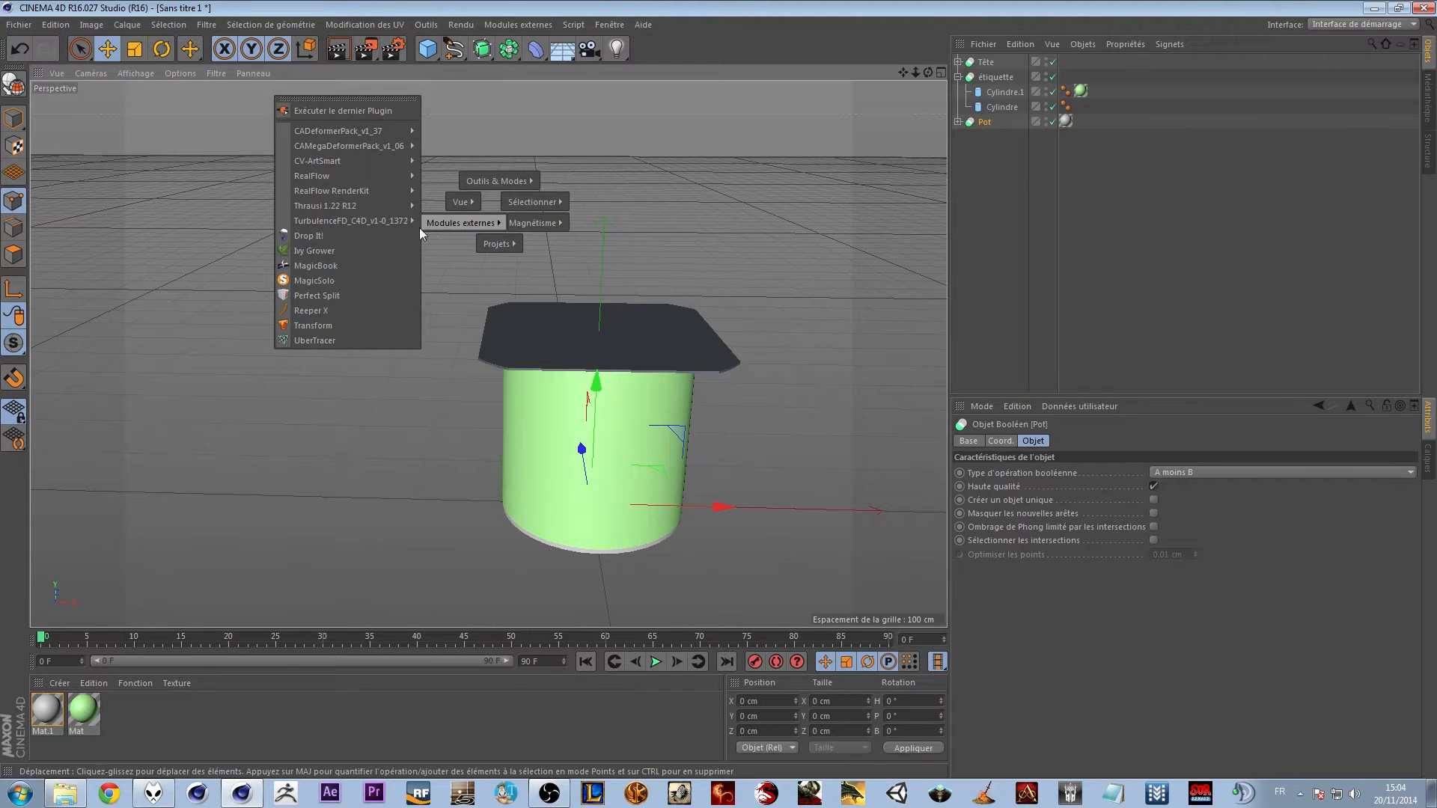
left_click(334, 282)
Convert the Pot Boolean's current state into a new polygon object
left_click_drag(708, 355, 614, 457, "alt")
right_click(983, 65)
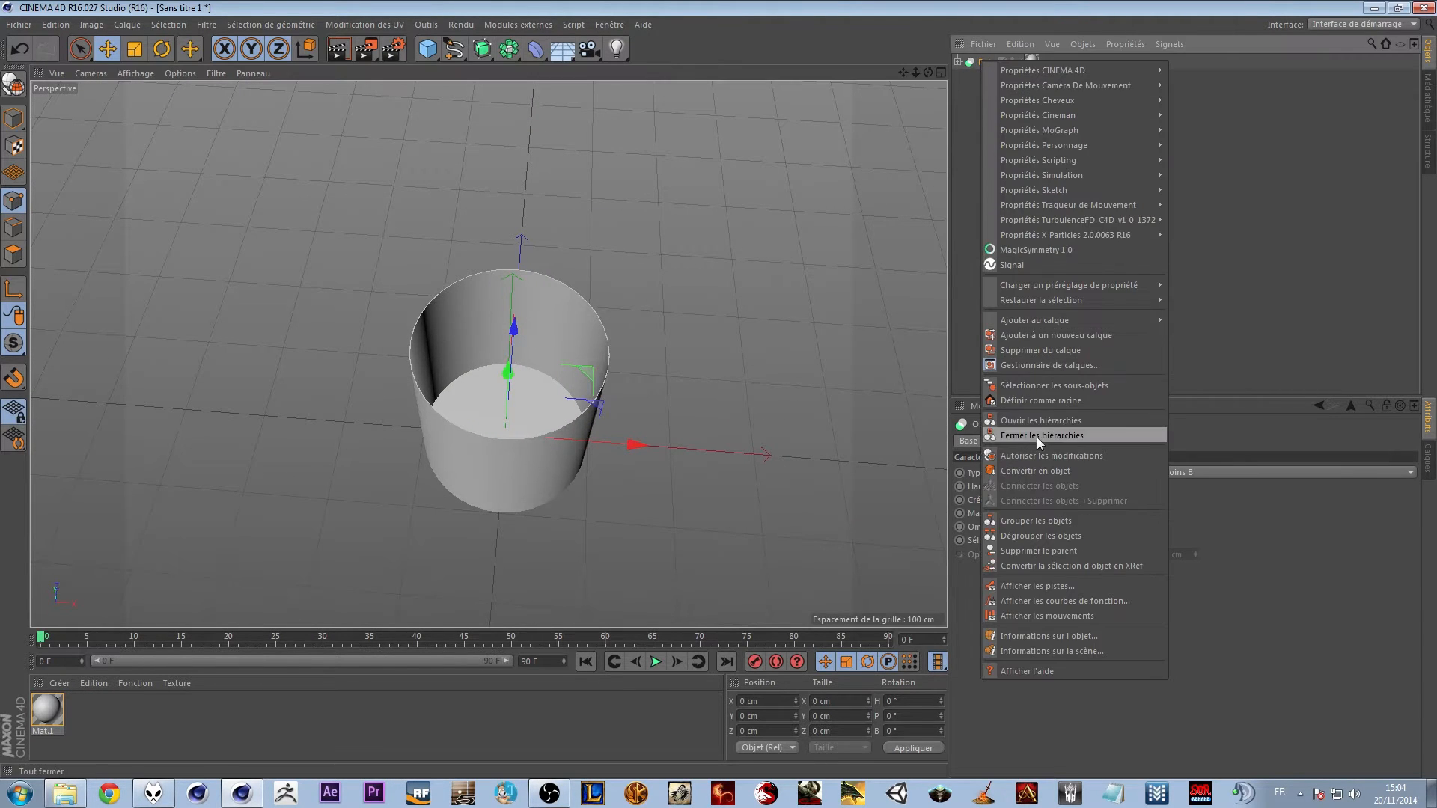
left_click(1035, 472)
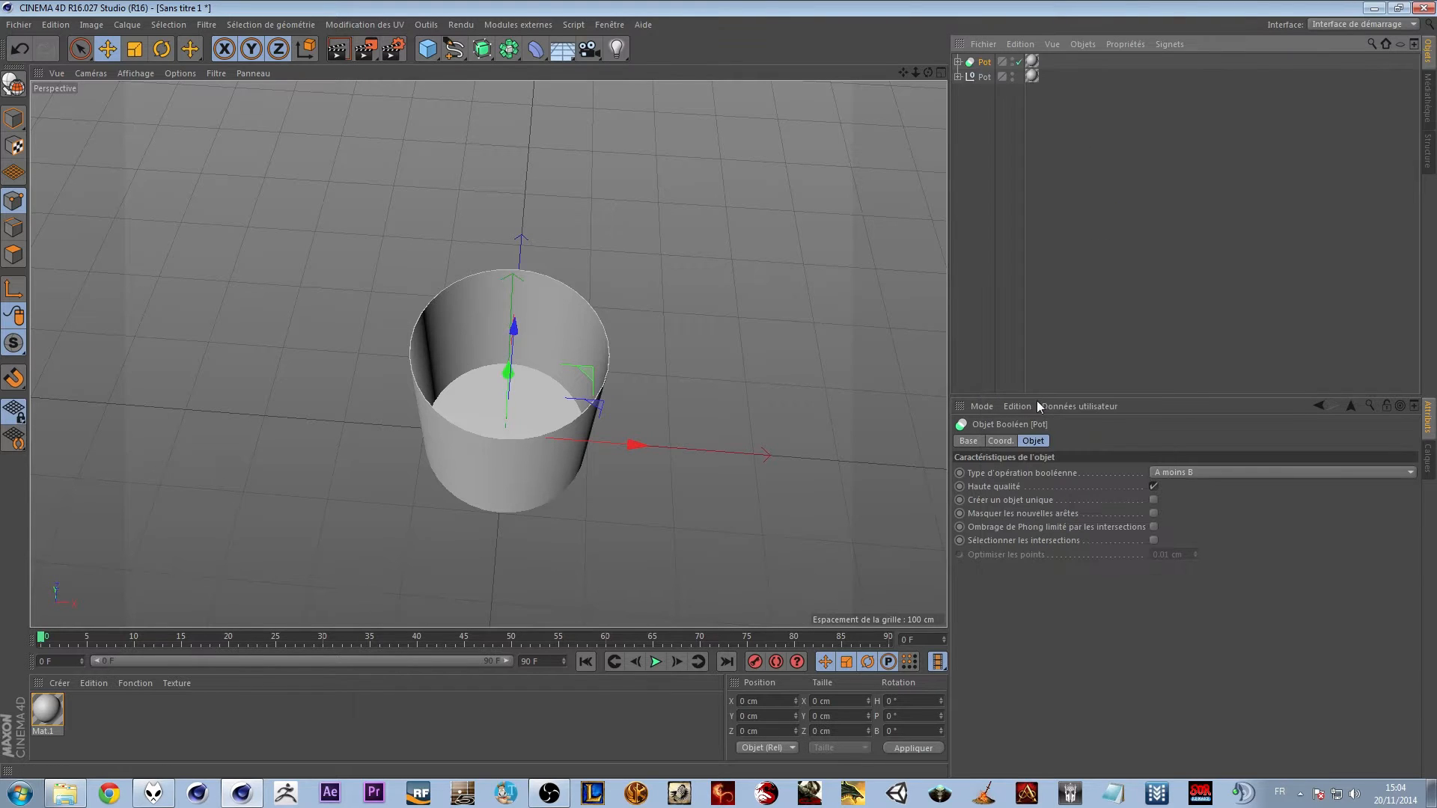
Expand the converted Pot group and compare the meshes of Cylindre.1 and Cylindre
left_click(959, 76)
left_click(1001, 92)
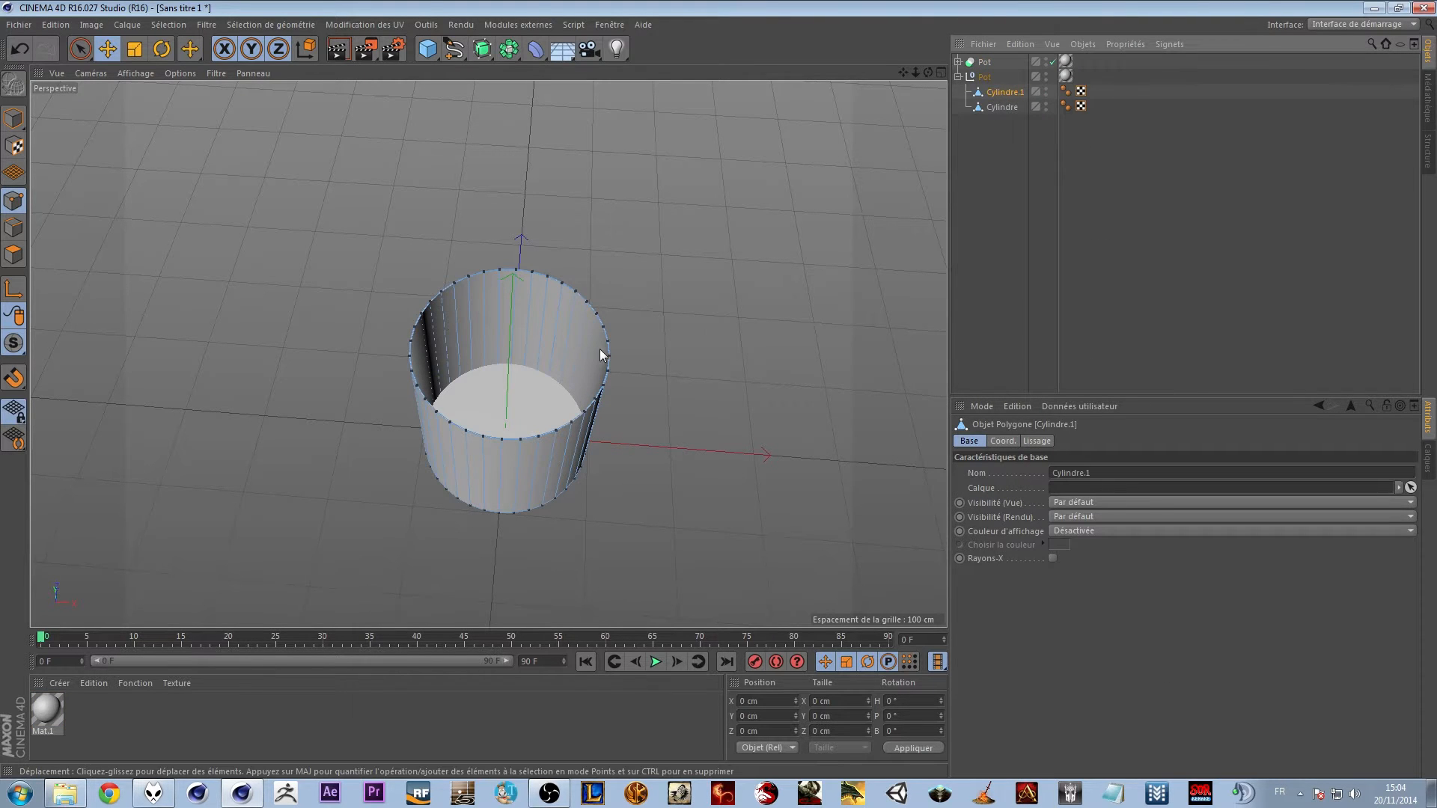
left_click(630, 393)
left_click(995, 105)
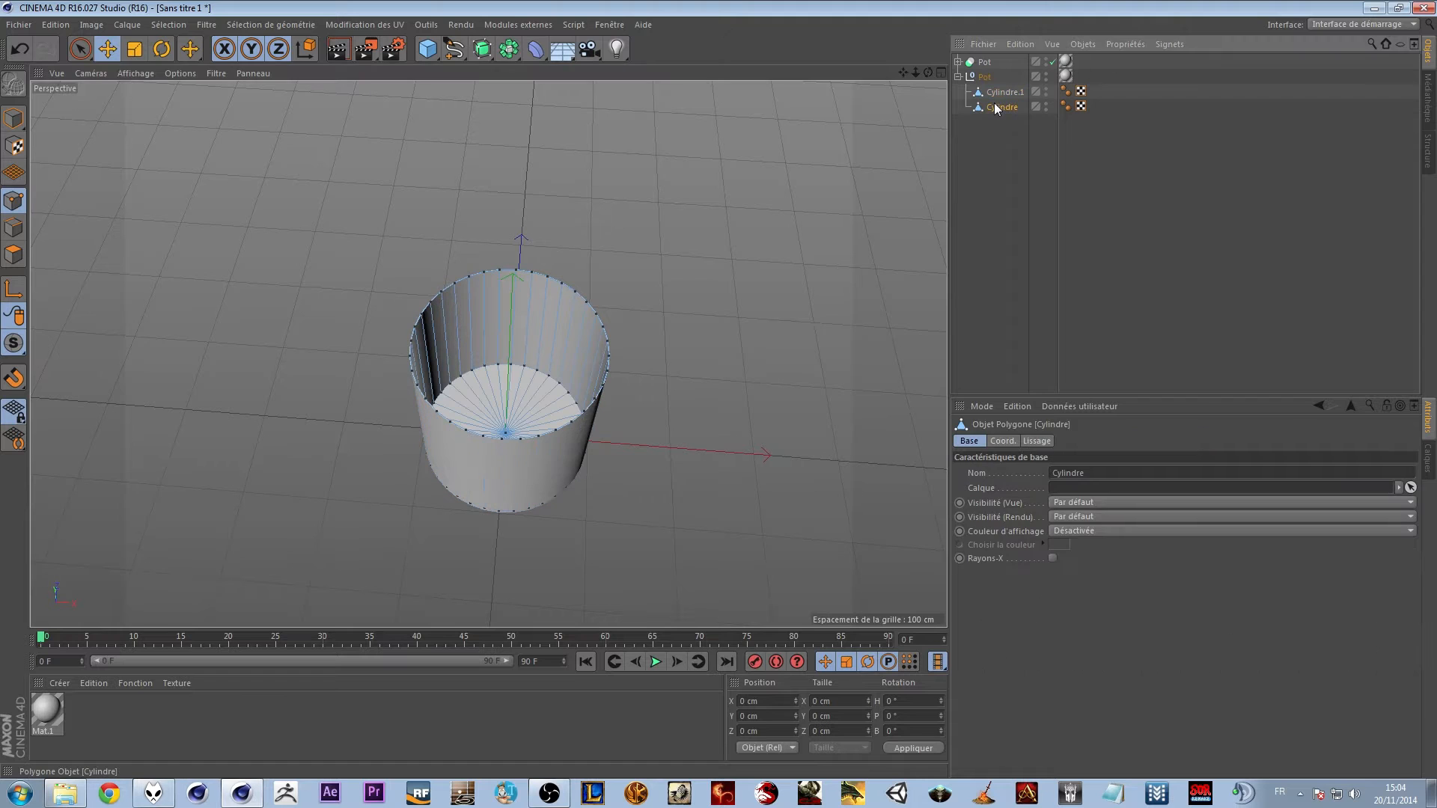
left_click(998, 93)
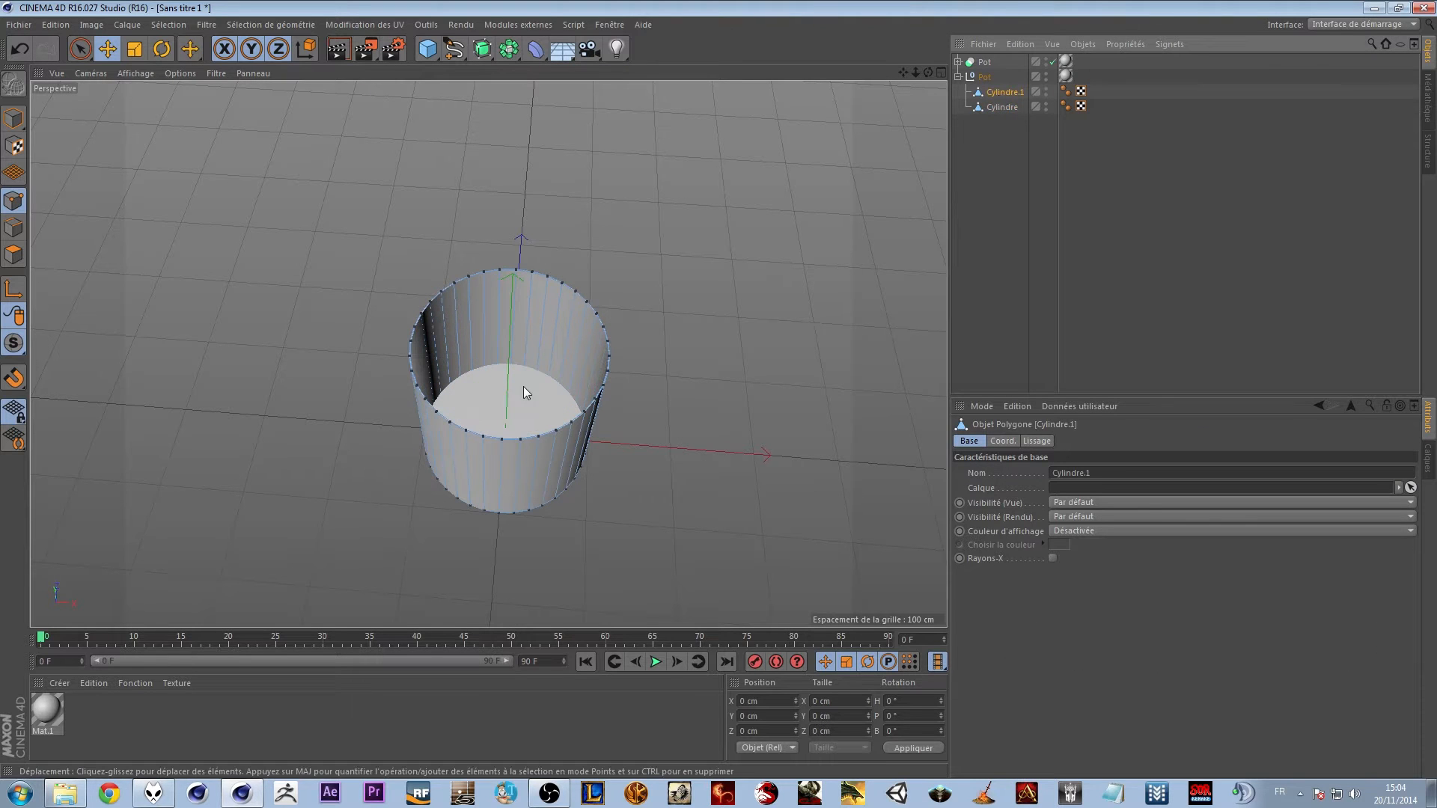
left_click(1002, 107)
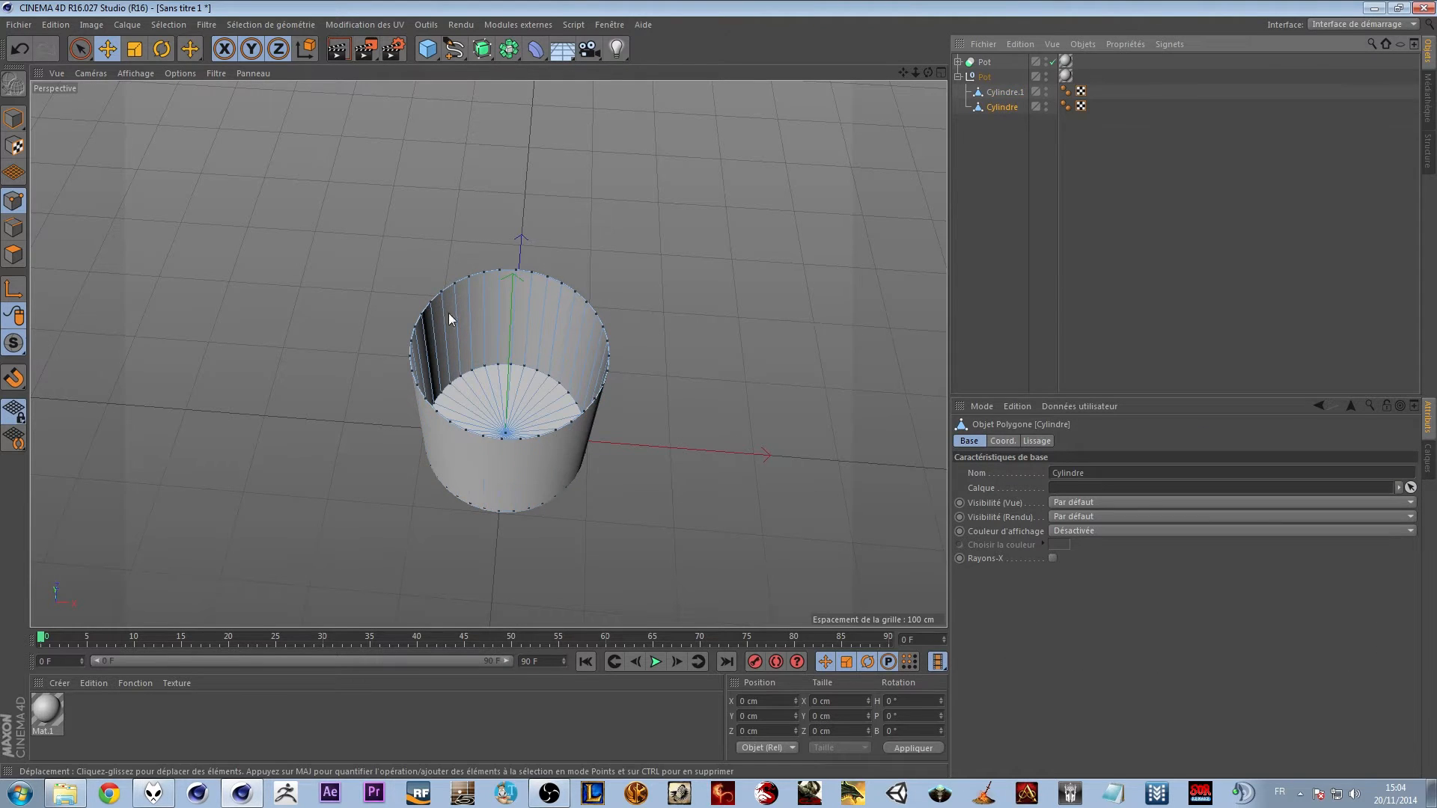
In Model mode, move the converted Cylindre to about X 252 cm, Z 269 cm and Cylindre.1 to about X 221 cm
left_click(13, 118)
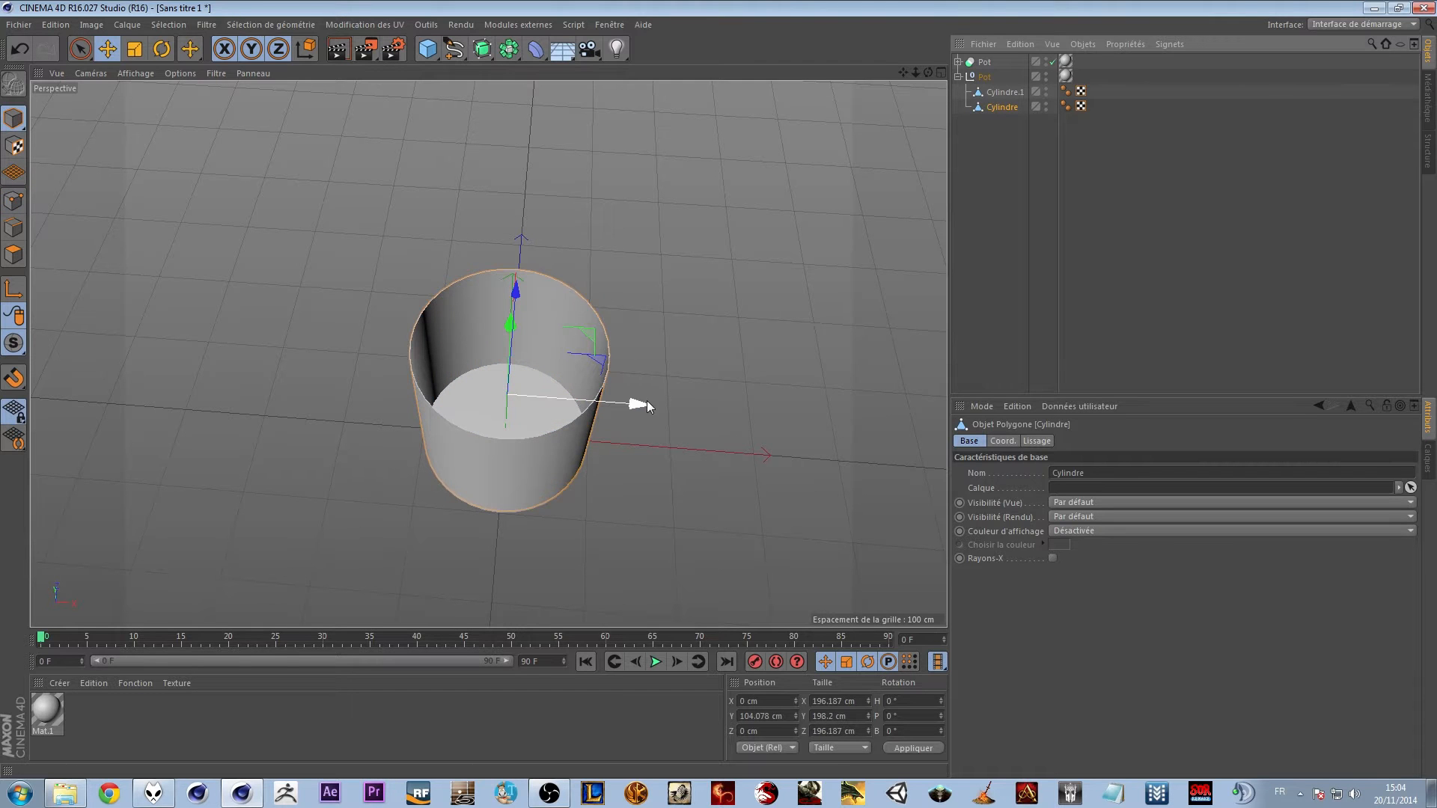
left_click_drag(644, 403, 877, 423)
right_click_drag(690, 411, 779, 419, "alt")
mouse_move(711, 431)
left_mouse_down("alt")
mouse_move(587, 438)
mouse_move(699, 416)
left_mouse_up("alt")
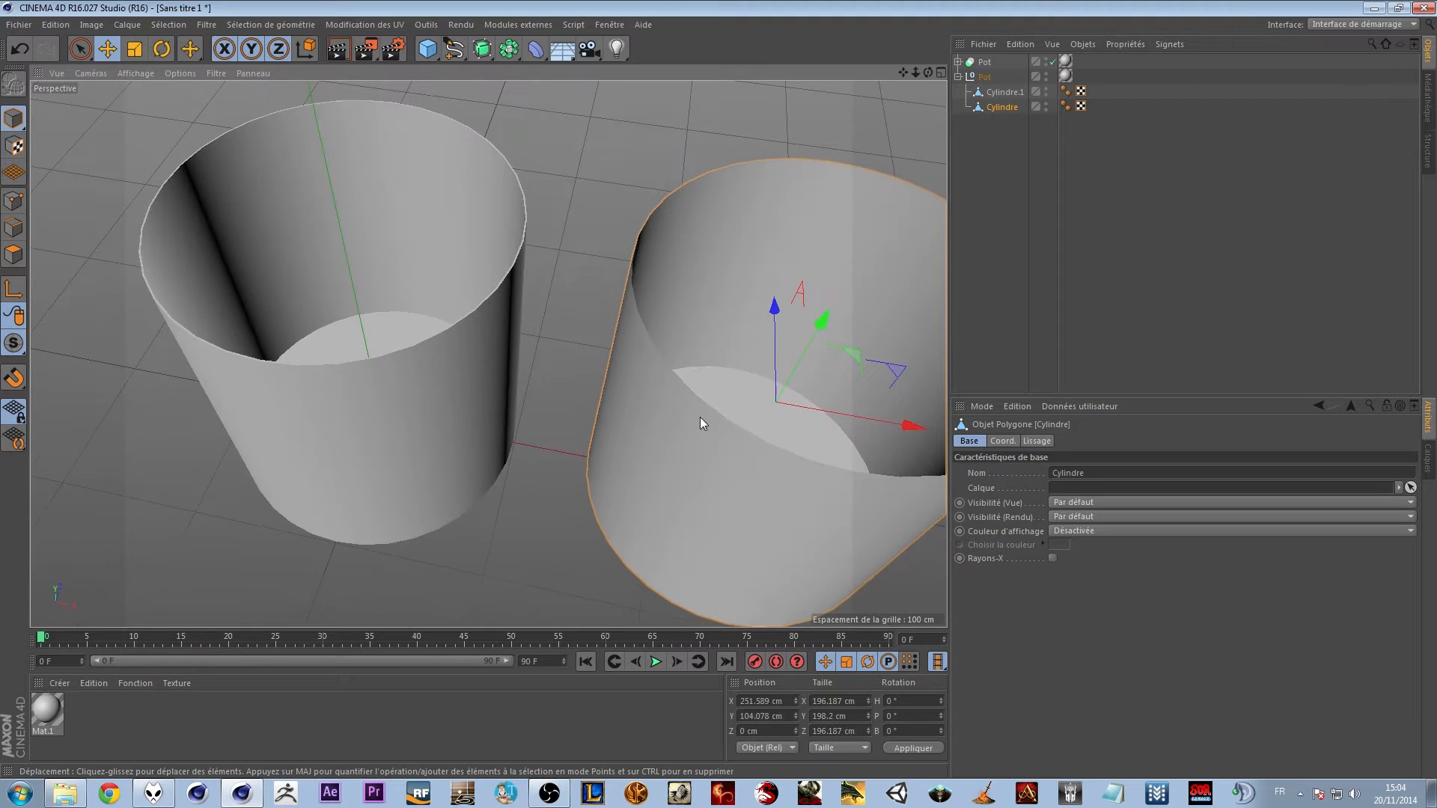
left_click_drag(773, 365, 834, 97)
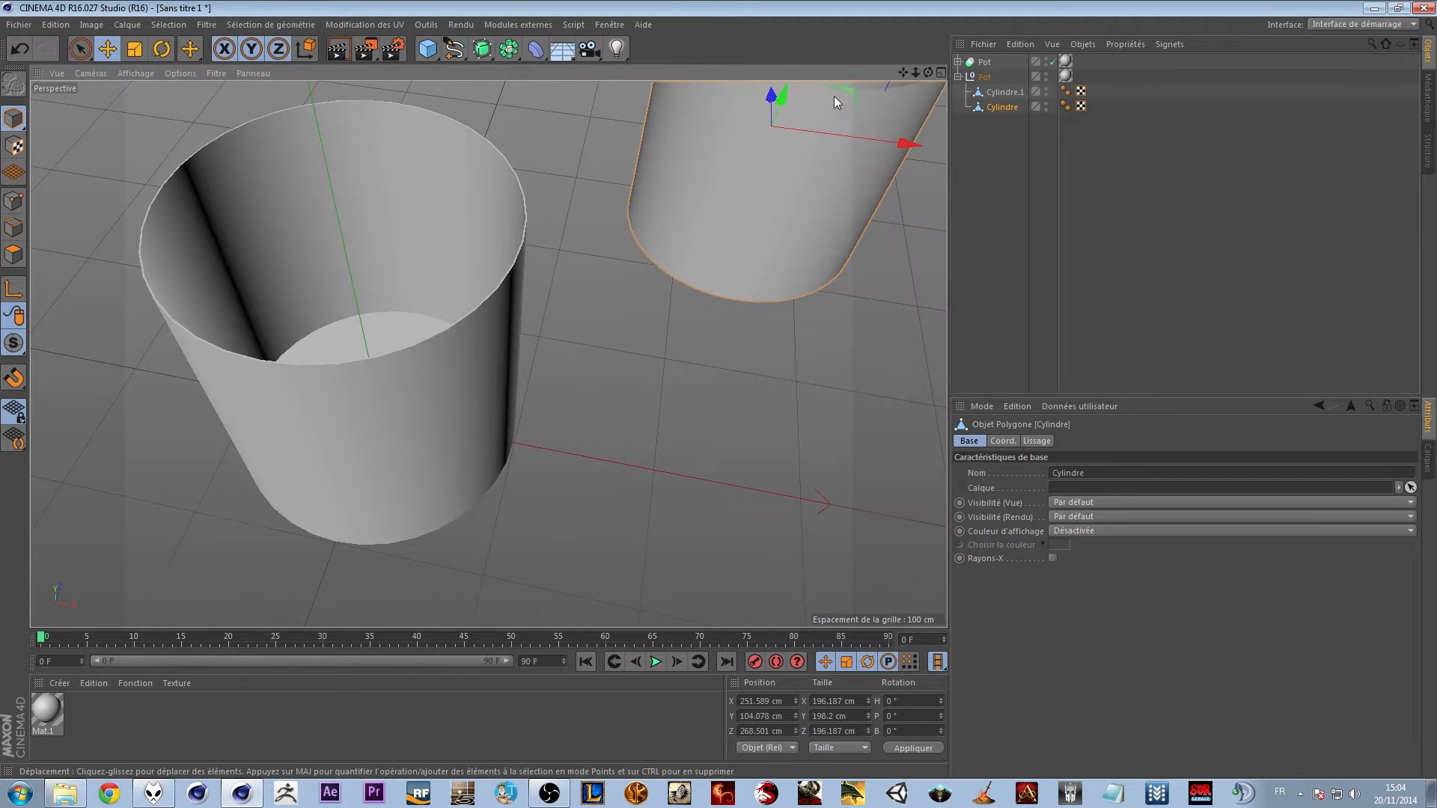
left_click(1000, 94)
left_click_drag(490, 355, 853, 416)
mouse_move(606, 386)
left_mouse_down("alt")
mouse_move(577, 417)
mouse_move(632, 379)
left_mouse_up("alt")
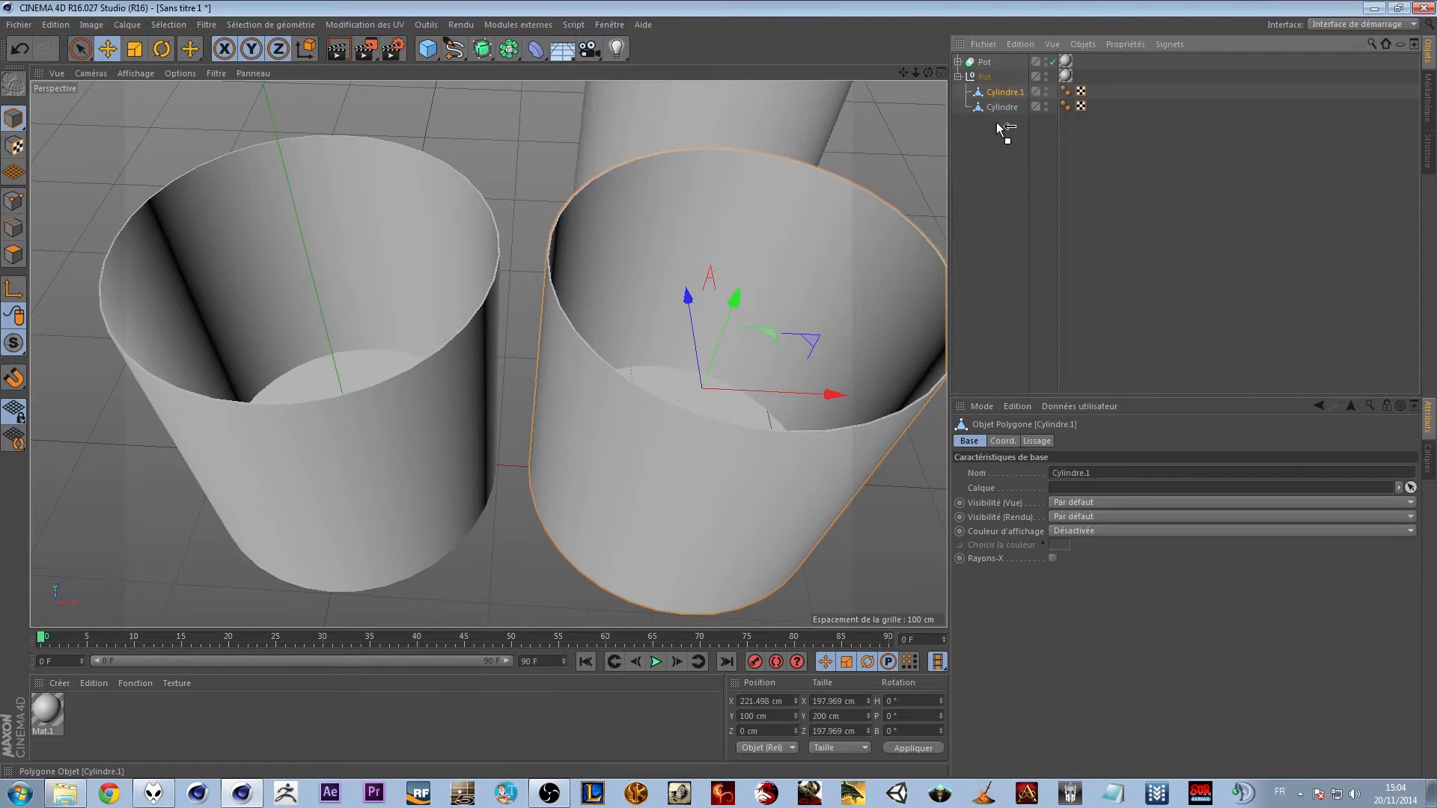
Take Cylindre.1 out of the converted Pot group and rename it as Pot
left_click_drag(1003, 91, 999, 107)
double_click(998, 107)
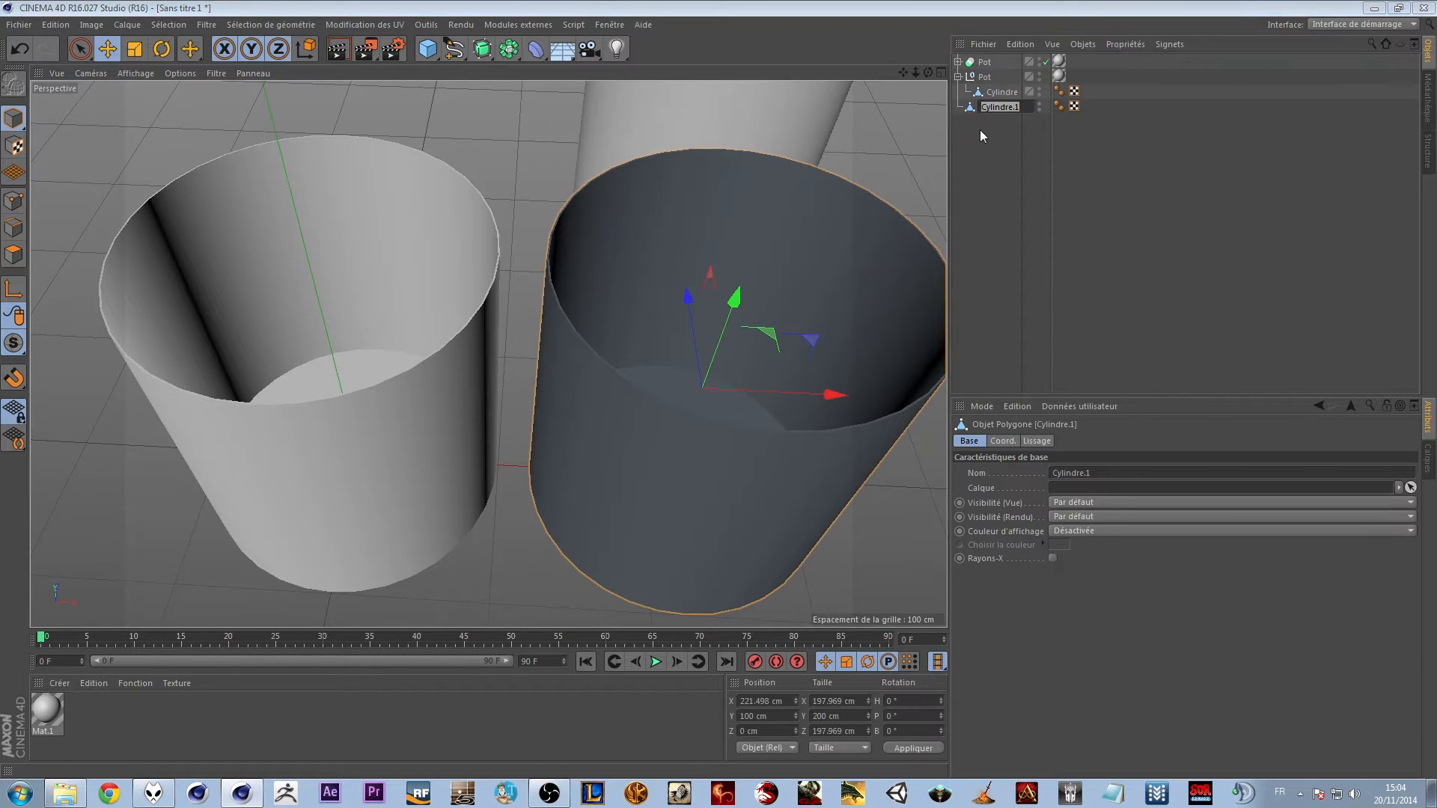
type("Pot")
key("Return")
Delete the leftover converted Pot group together with the Cylindre inside it
left_click(990, 79)
key("Delete")
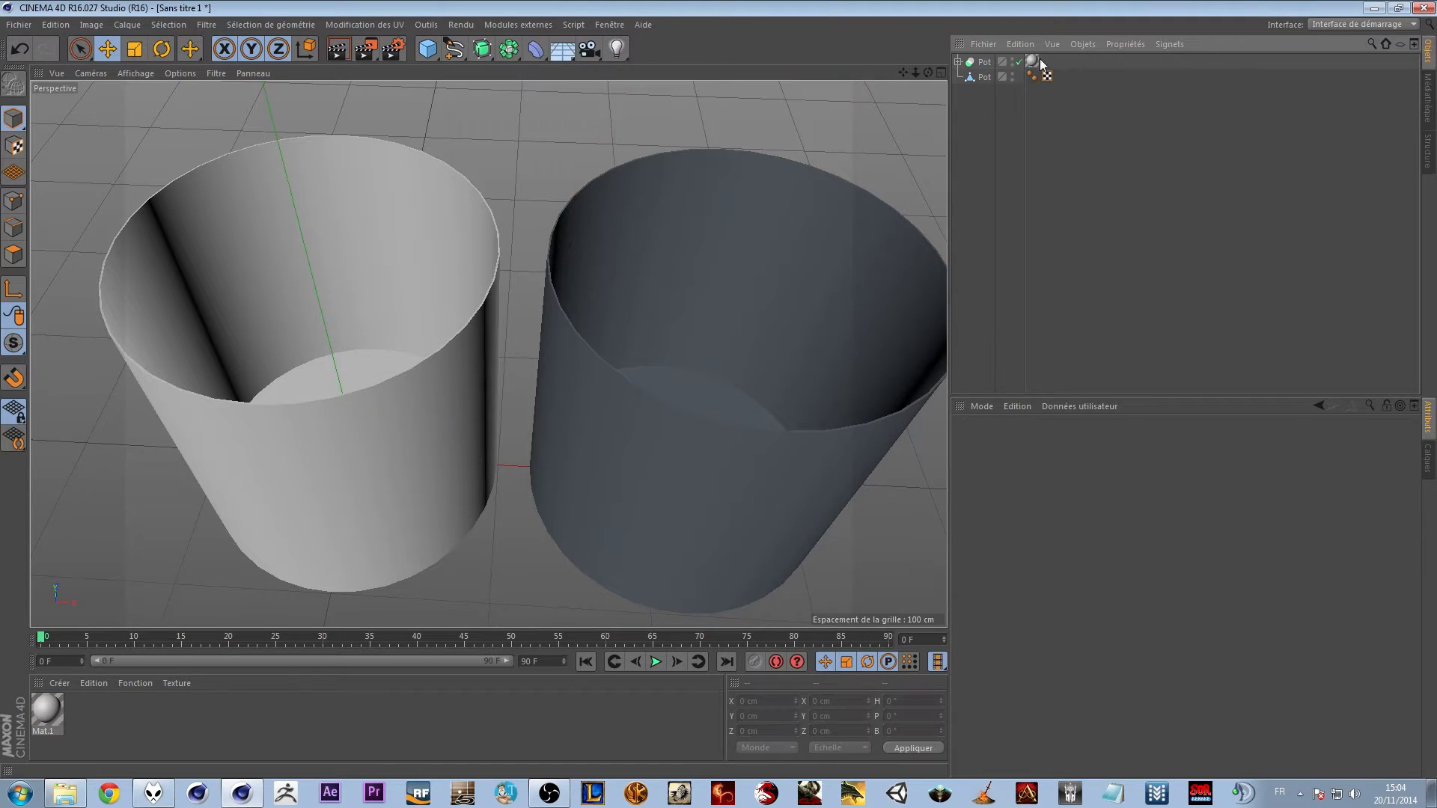
Move the converted polygon Pot over the original pot, to about X 1.5 cm
left_click(826, 285)
left_click_drag(831, 393, 457, 411)
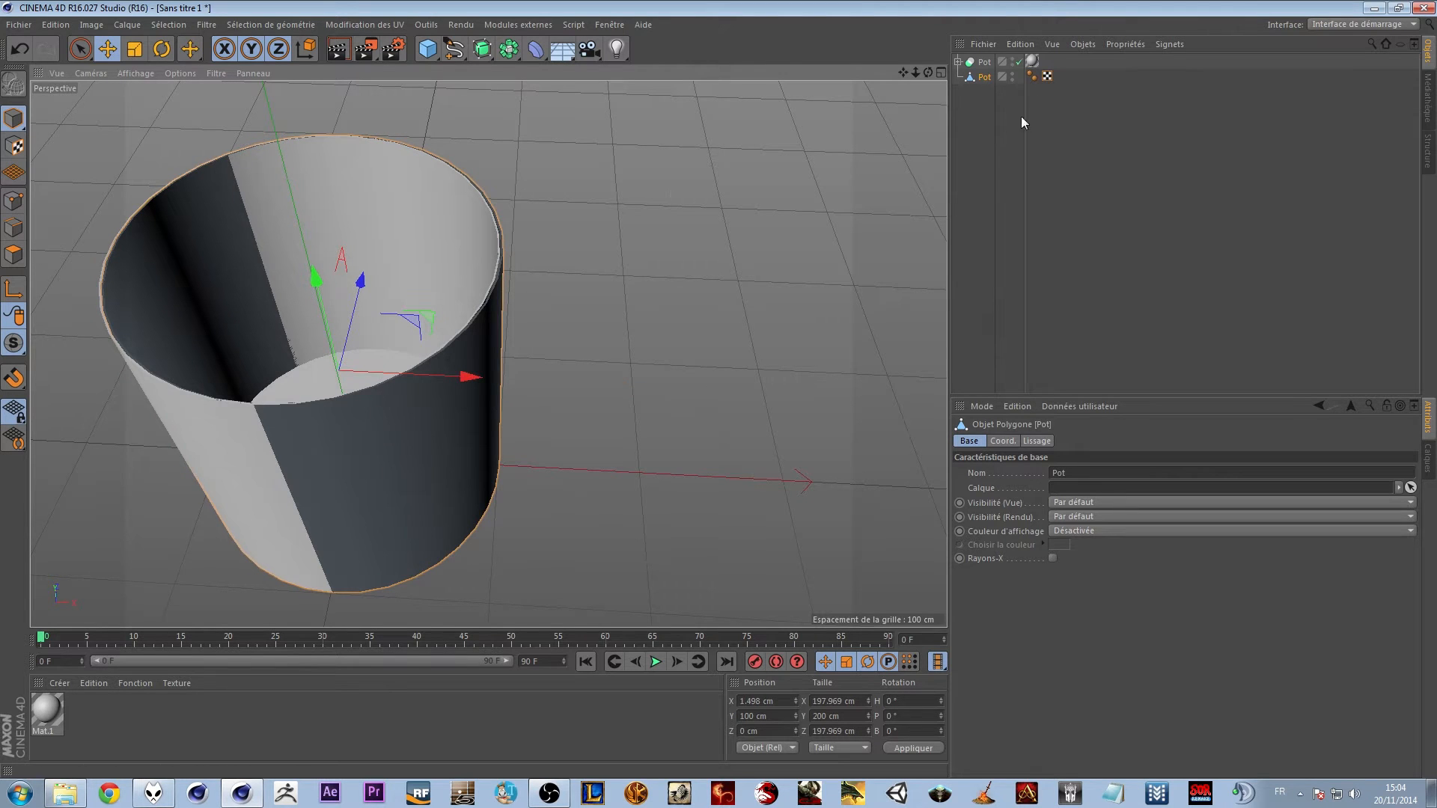
left_click(752, 240)
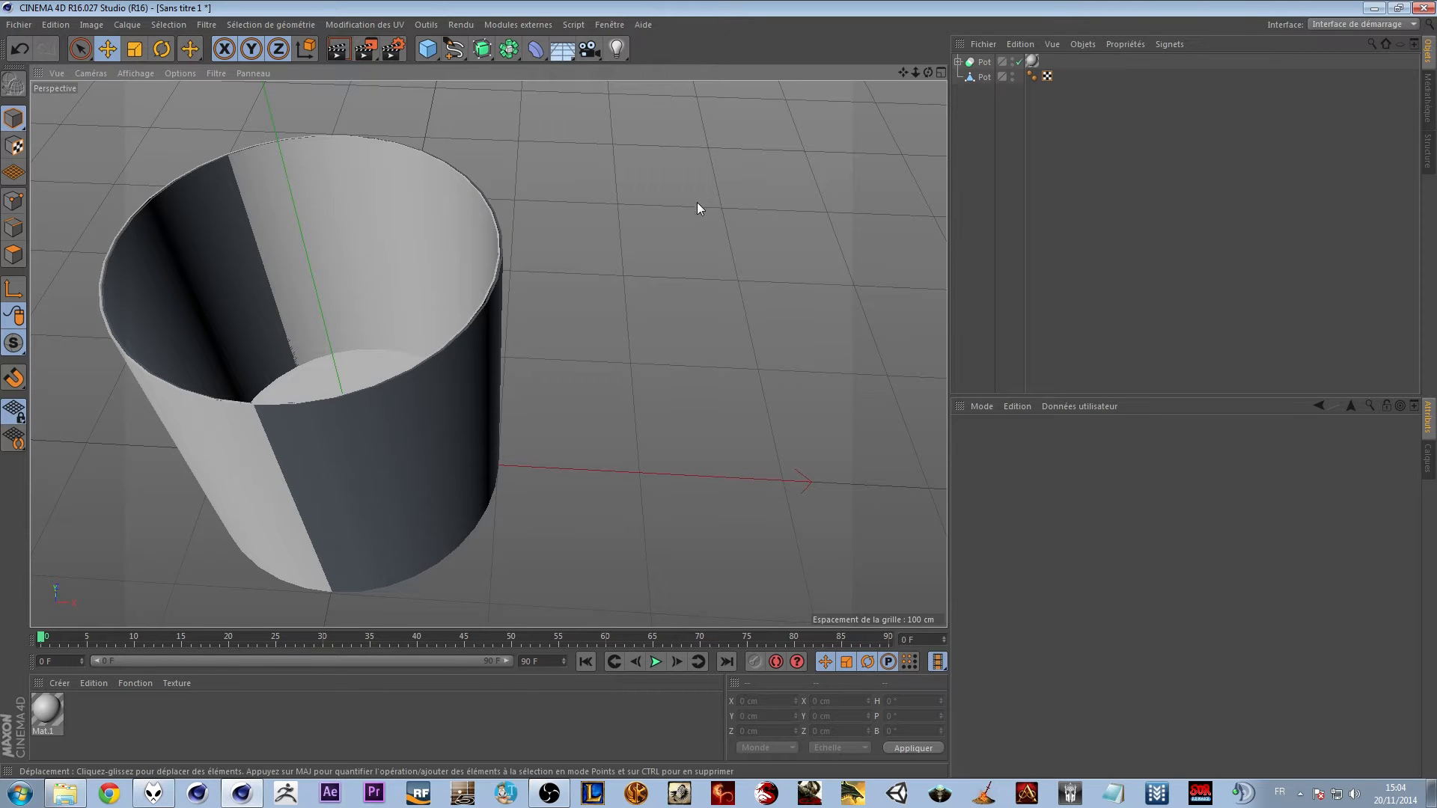
Switch to the project that holds the Tête, étiquette and Pot groups and view the flange from below
key("v")
mouse_move(662, 200)
left_click(525, 265)
left_click_drag(566, 362, 635, 231, "alt")
left_click(565, 267)
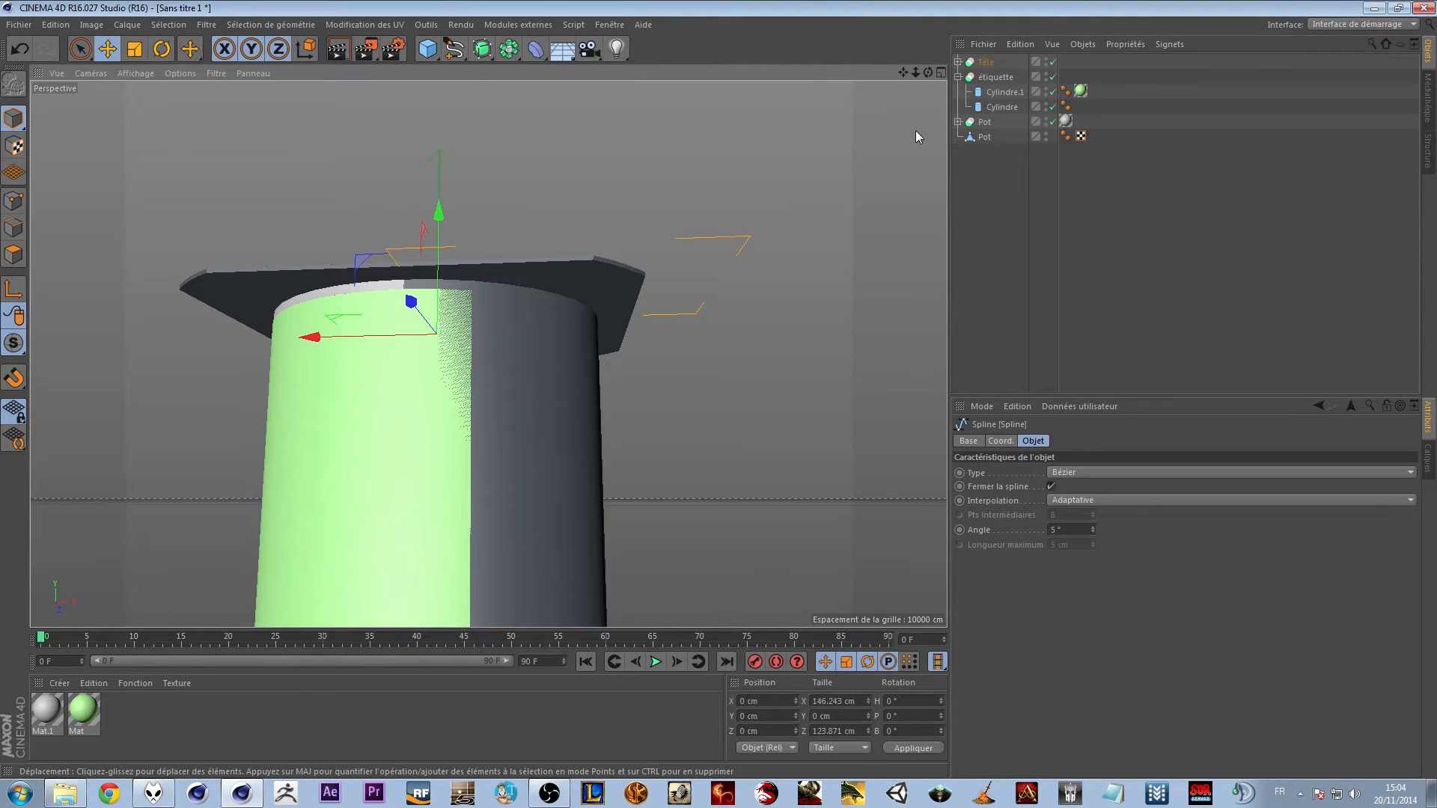
Delete the converted polygon Pot, keeping the Boolean Pot group
left_click(985, 64)
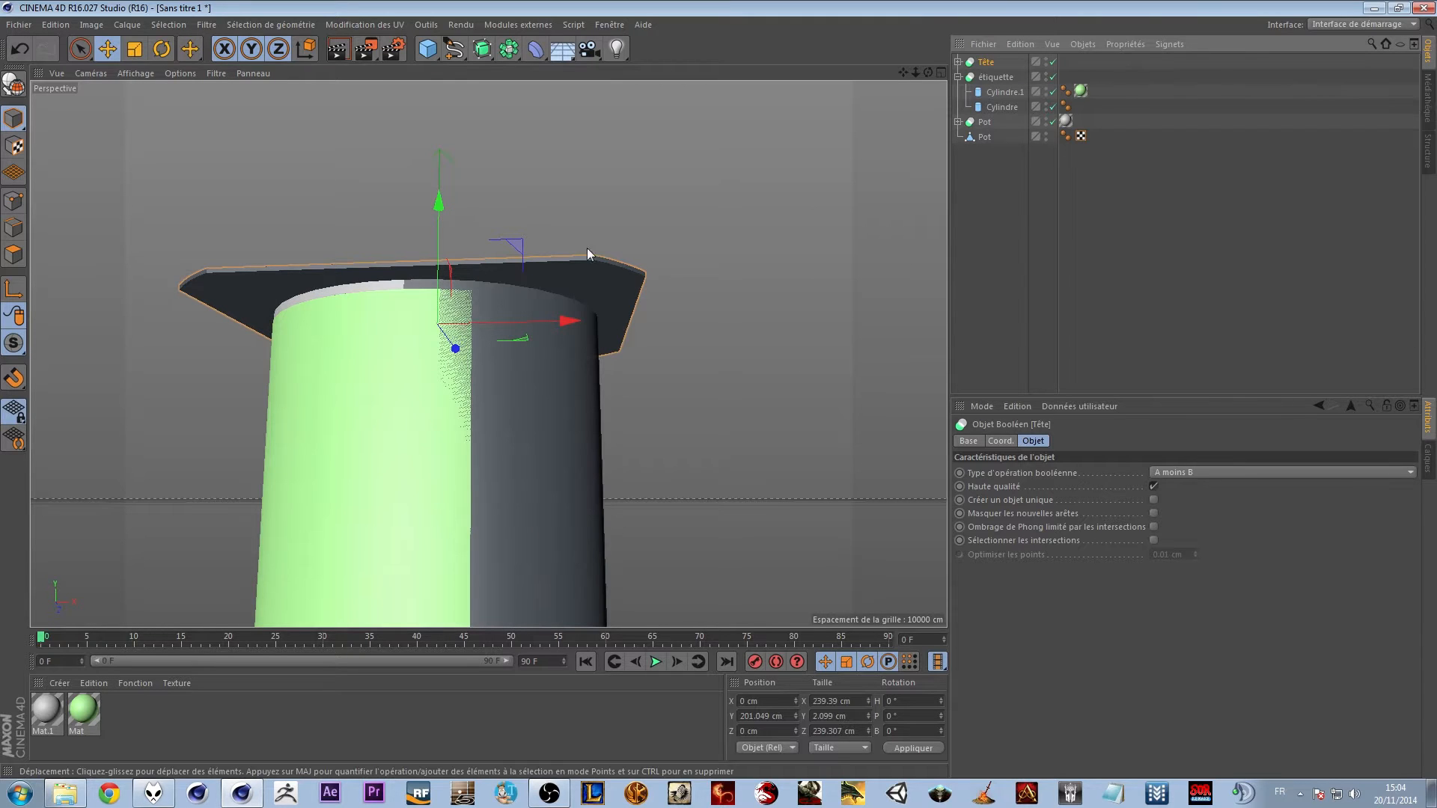
left_click(985, 138)
key("Delete")
left_click_drag(659, 322, 775, 298, "alt")
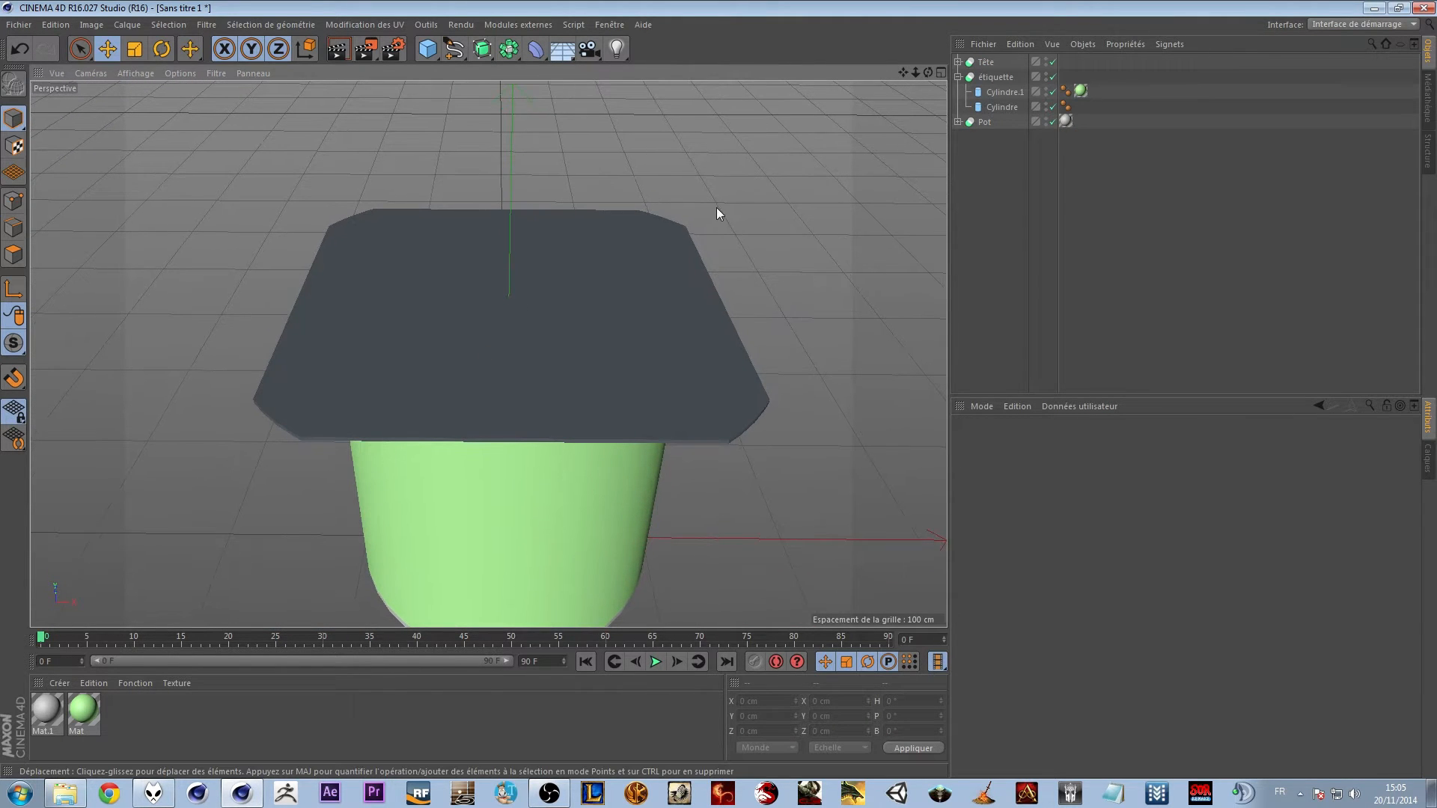
key("v")
mouse_move(677, 218)
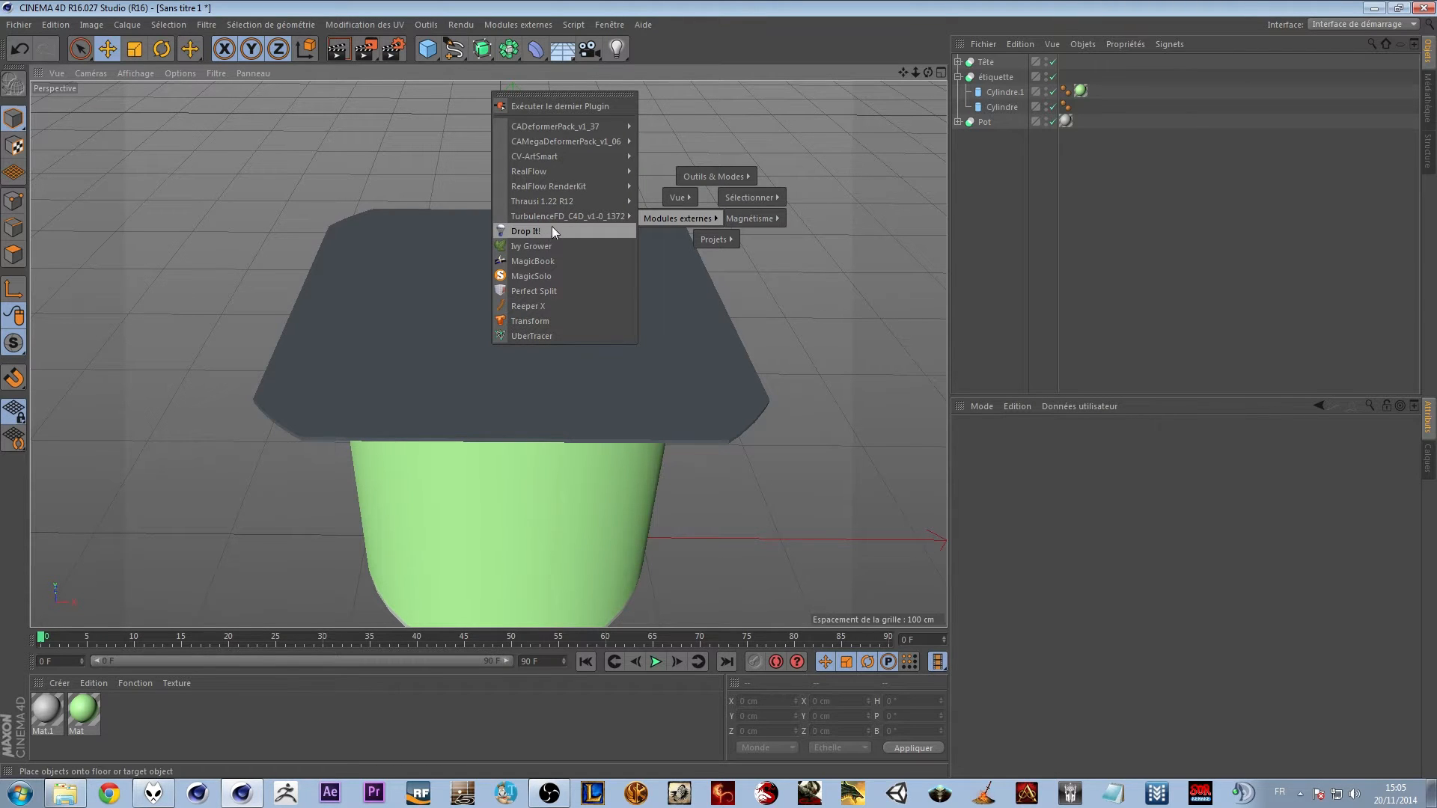
left_click(819, 272)
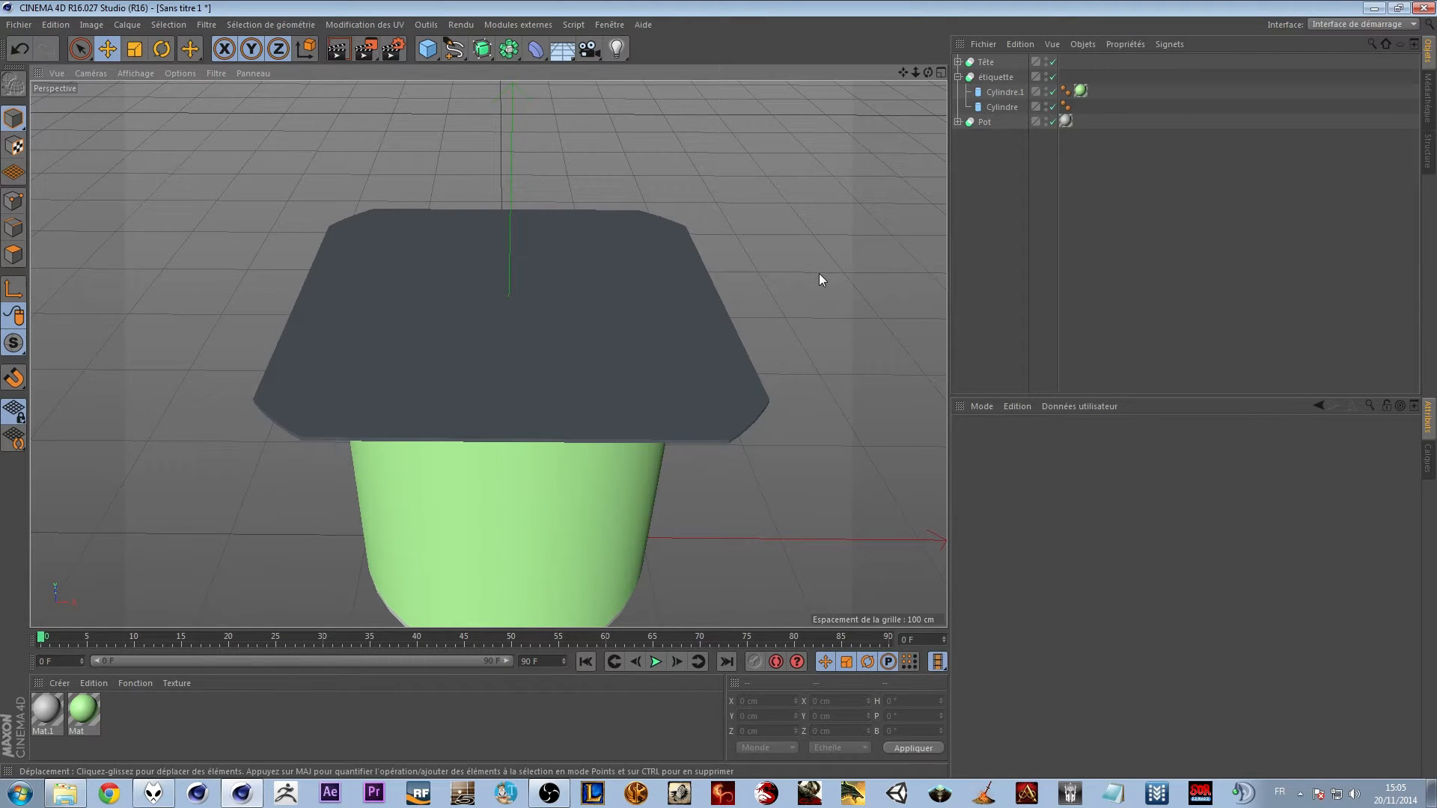
Inspect the contents of the Pot and Tête groups and collapse the étiquette group
left_click(958, 121)
left_click(958, 121)
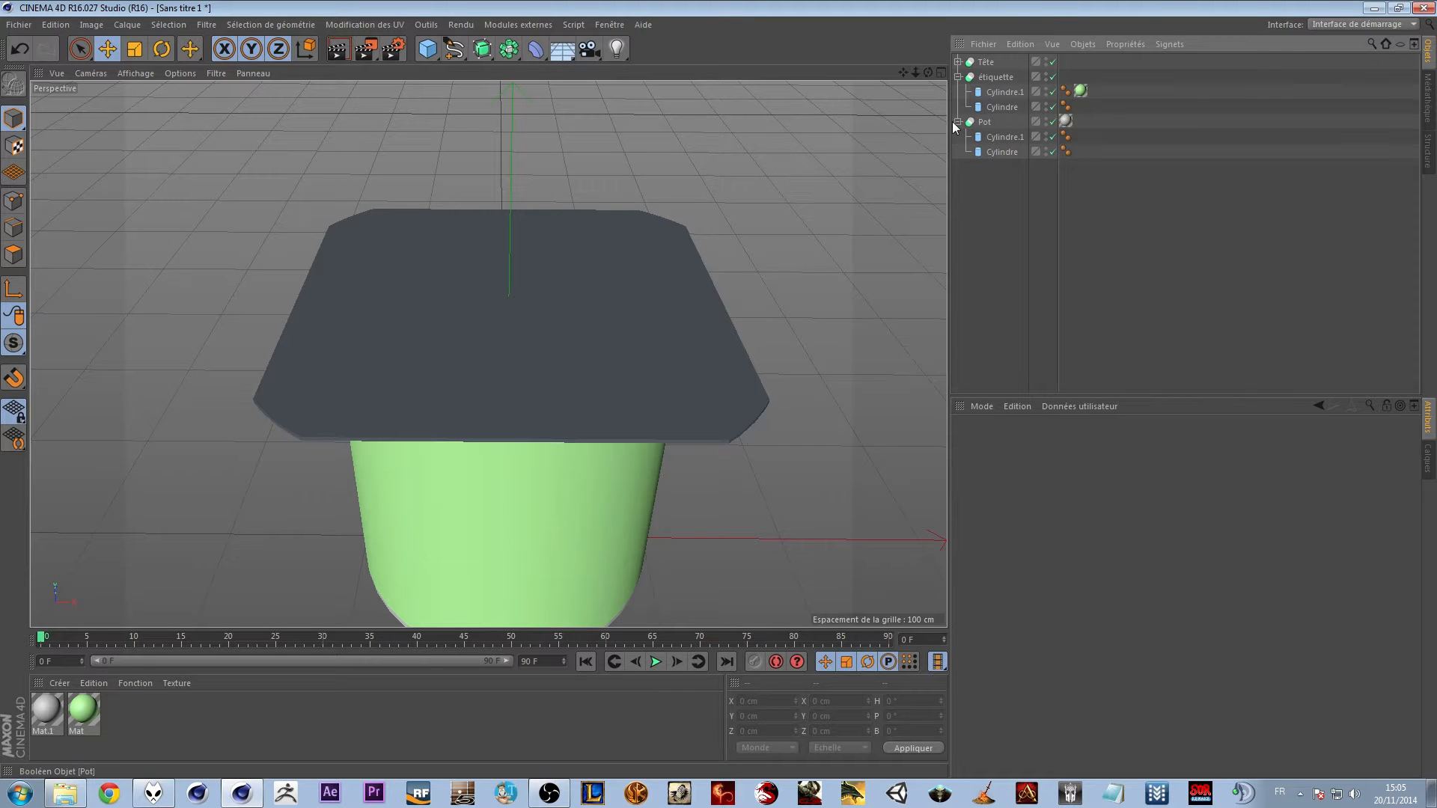
mouse_move(765, 466)
left_mouse_down("alt")
mouse_move(756, 343)
mouse_move(762, 480)
left_mouse_up("alt")
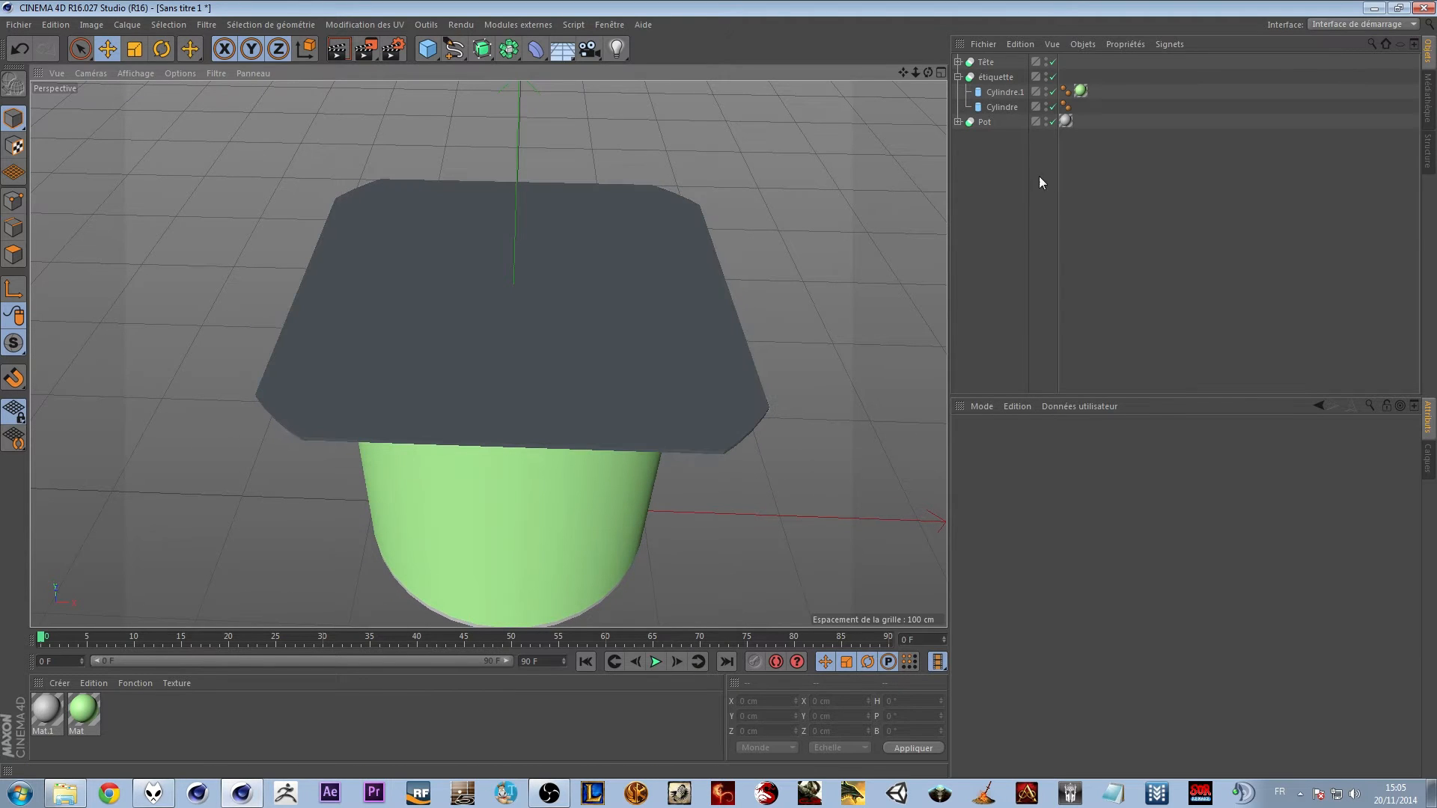
left_click(958, 77)
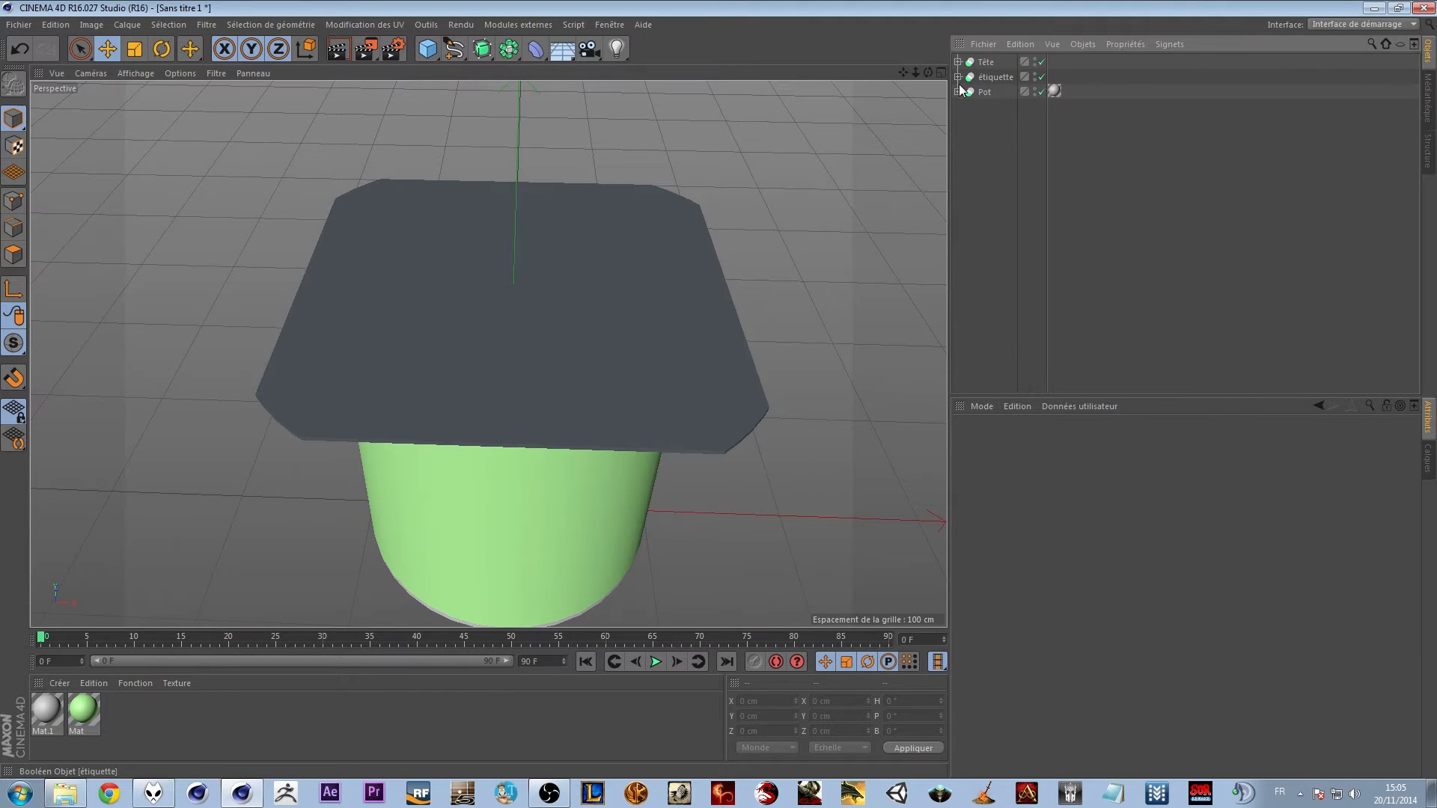
left_click(958, 62)
left_click(958, 62)
Add a Boolean object and place the Tête group inside it
left_click_drag(509, 49, 796, 66)
left_click_drag(984, 73, 991, 62)
left_click(1003, 161)
Copy the Cylindre from the Pot group and place the duplicate inside the new Booléen
left_click(958, 107)
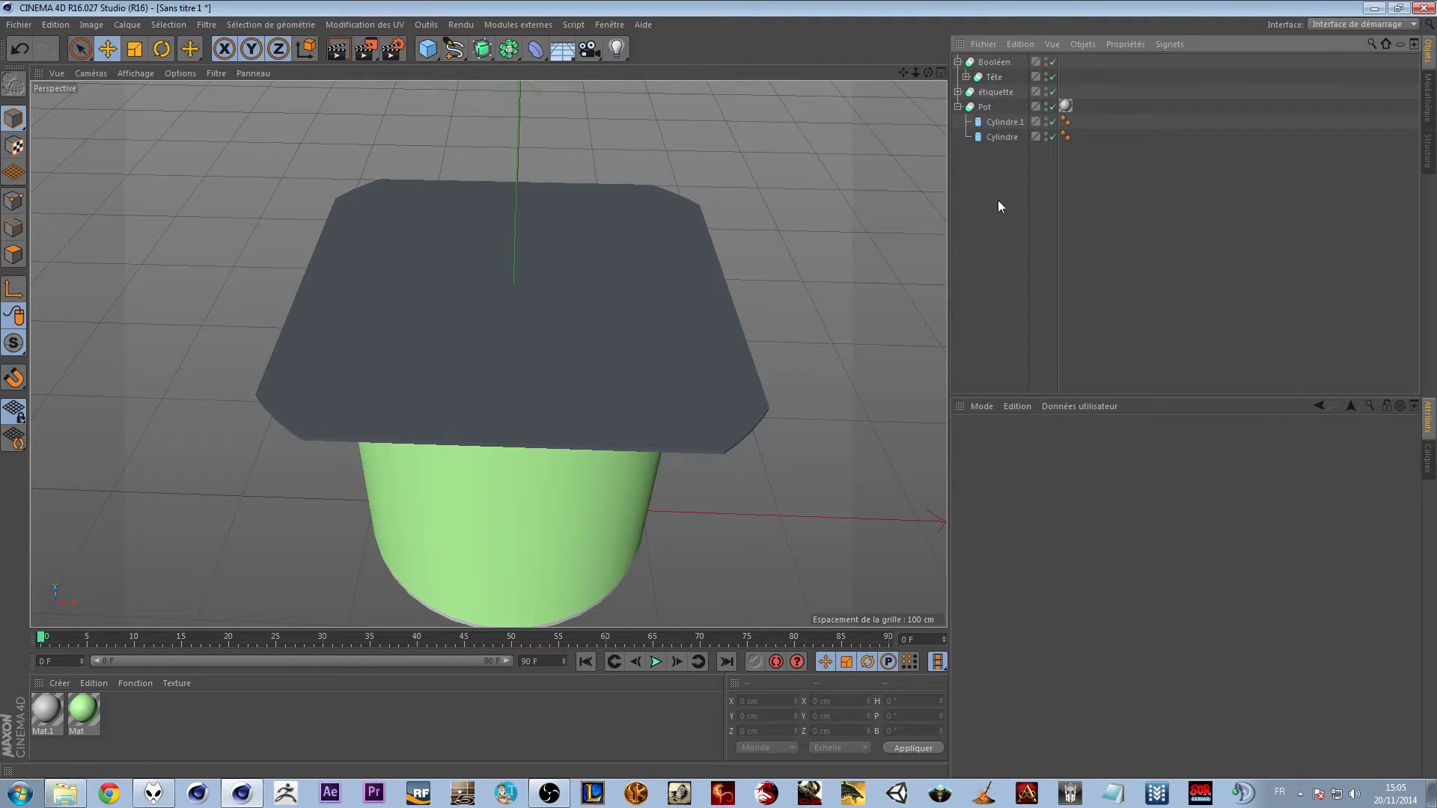
left_click(995, 139)
left_click(1000, 159)
left_click_drag(996, 138, 999, 131)
left_click(996, 159)
left_click(1000, 137)
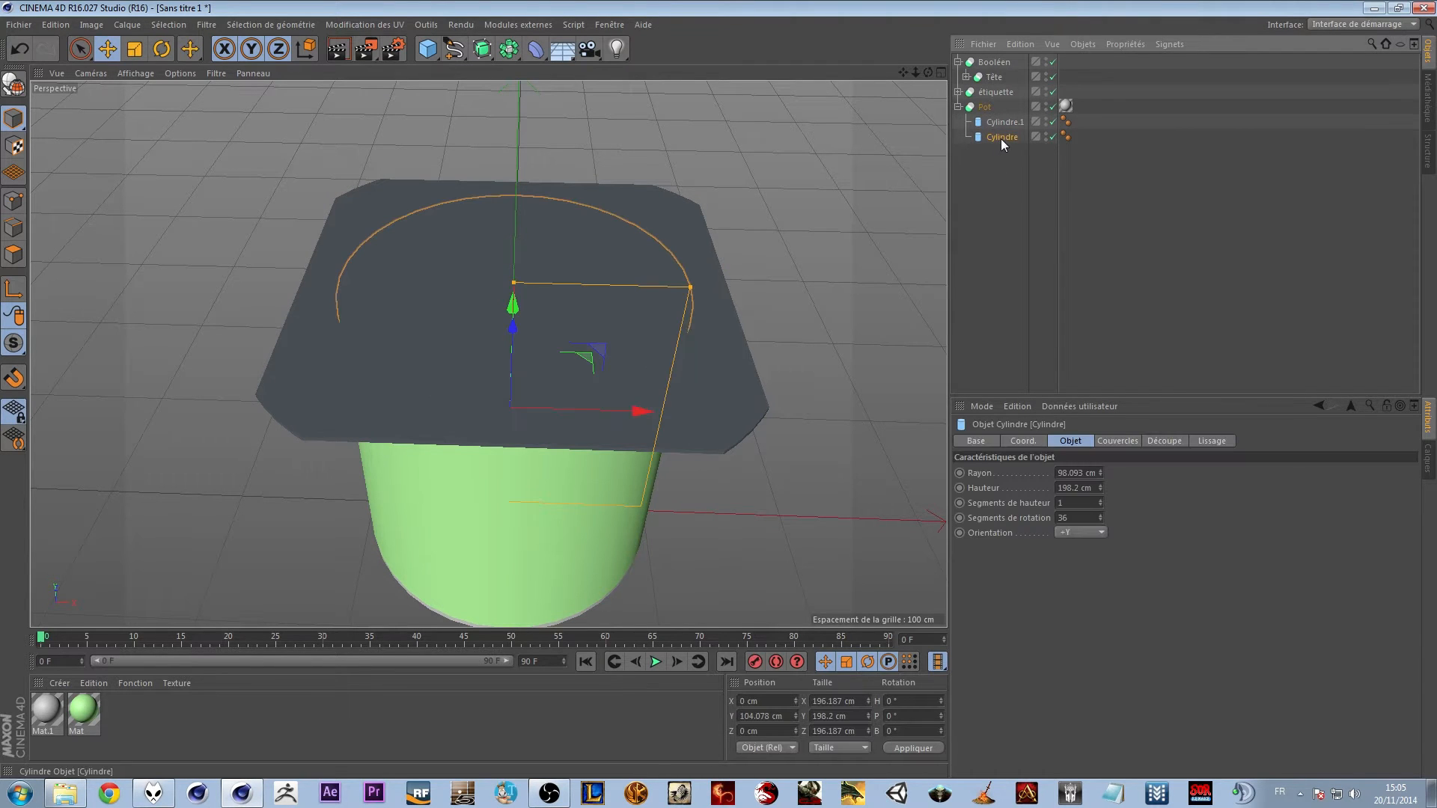
key("ctrl+c")
key("ctrl+v")
mouse_move(994, 63)
left_mouse_down()
mouse_move(994, 94)
mouse_move(986, 82)
left_mouse_up()
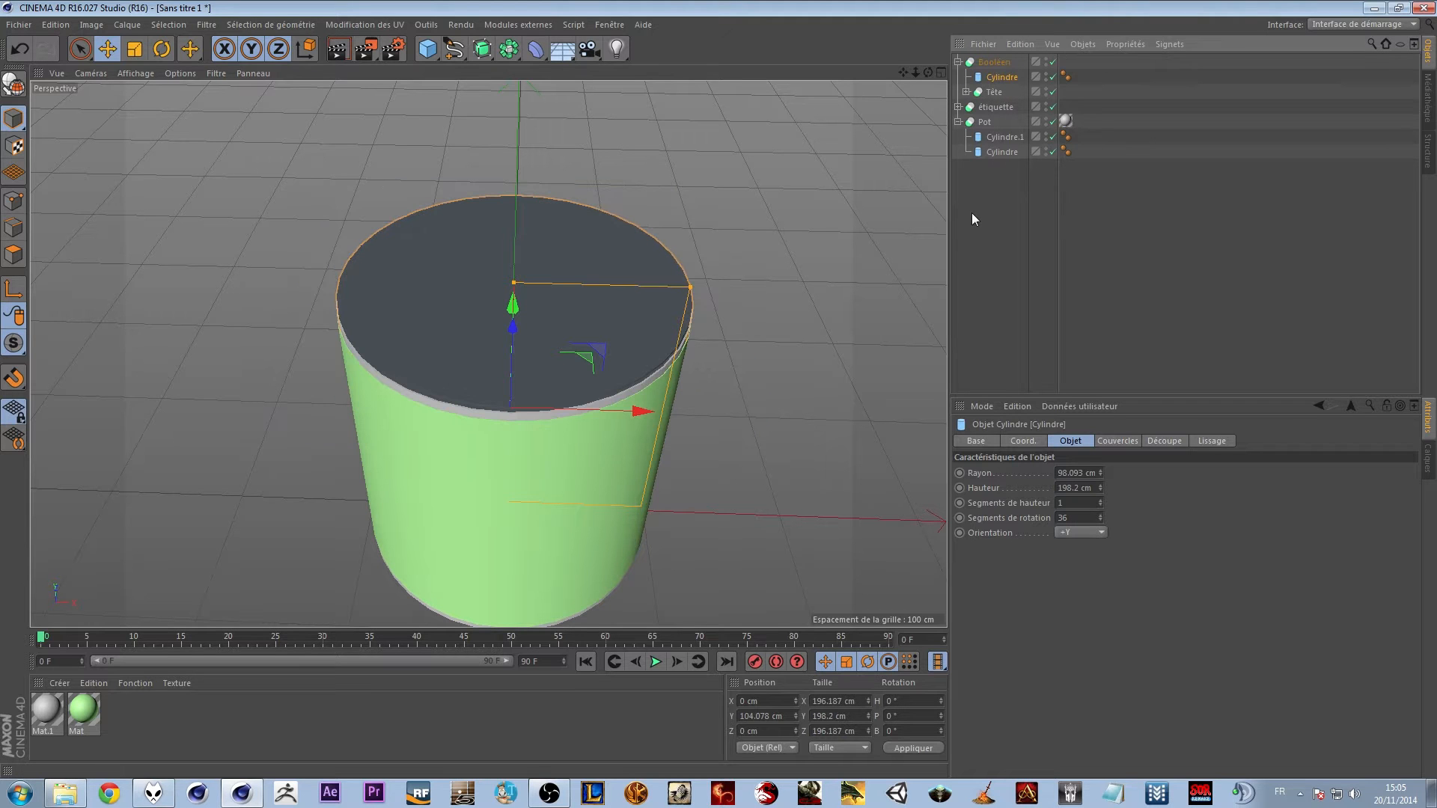
Raise the copied Cylindre to about Y 133 cm and order it below Tête in the Booléen to cut the opening
left_click_drag(585, 328, 673, 258, "alt")
left_click_drag(483, 375, 496, 327)
left_click_drag(1000, 76, 1000, 100)
left_click(996, 176)
left_click_drag(634, 288, 824, 292, "alt")
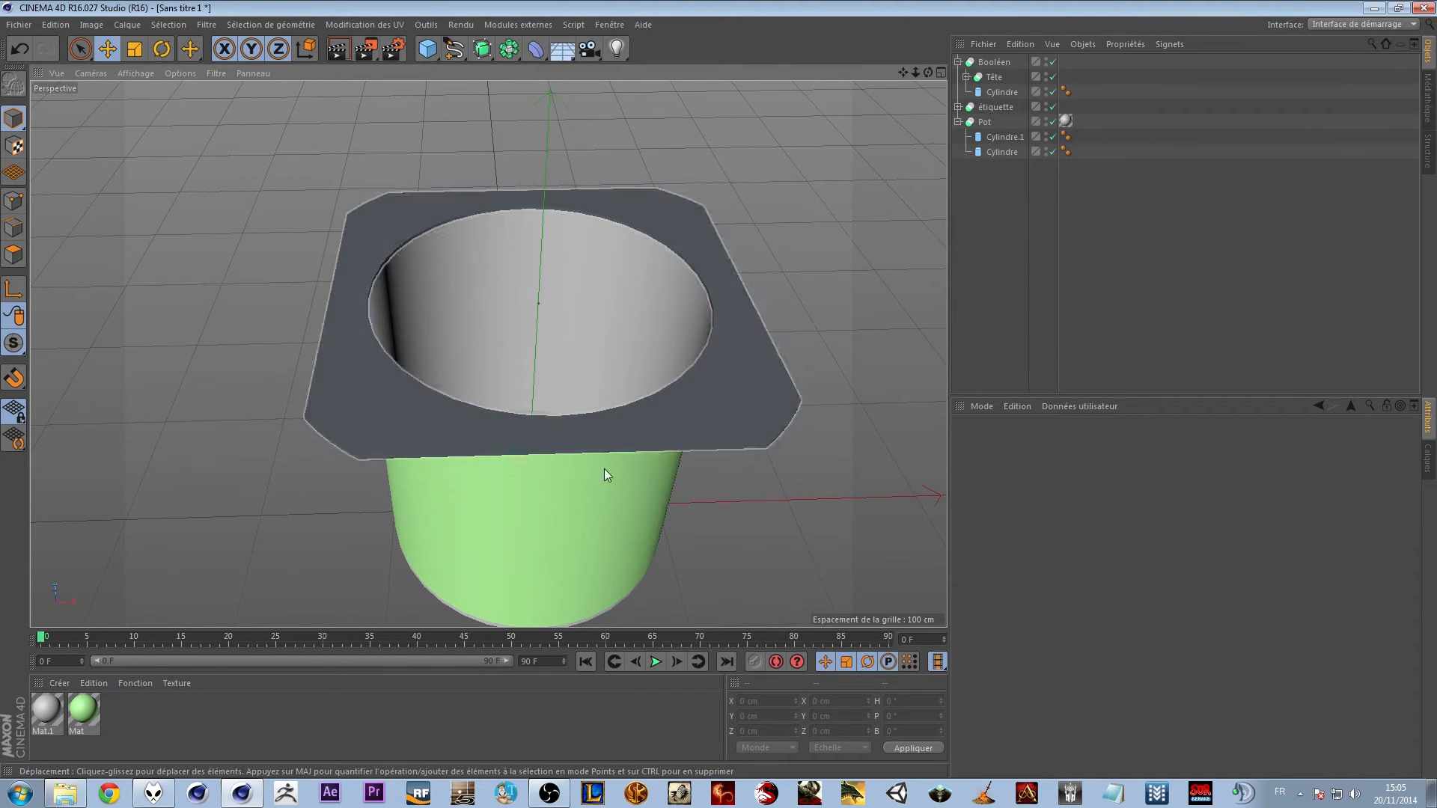
Apply the Mat.1 material to the Booléen and rename it as Tête
left_click_drag(42, 720, 1003, 63)
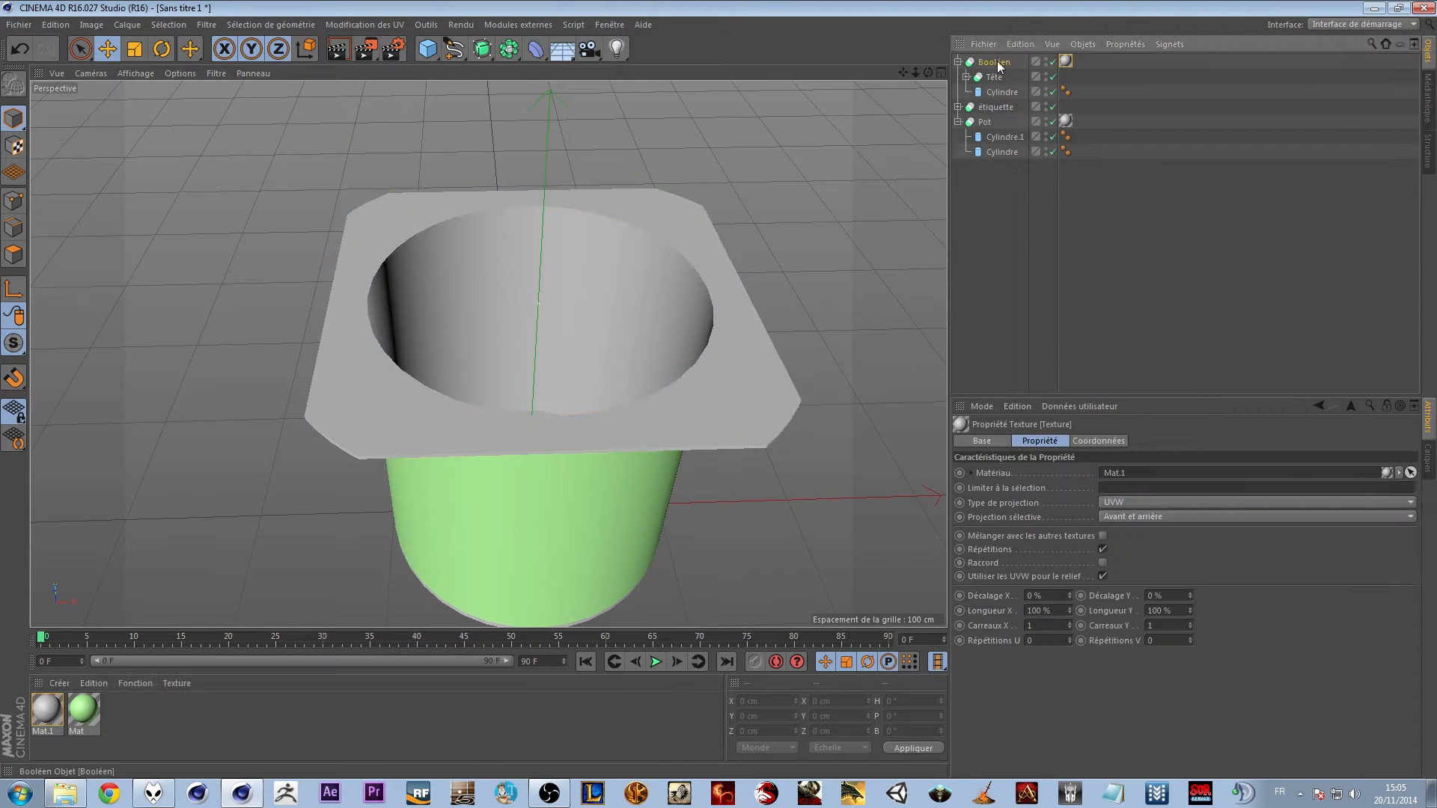
type("Tête")
key("Return")
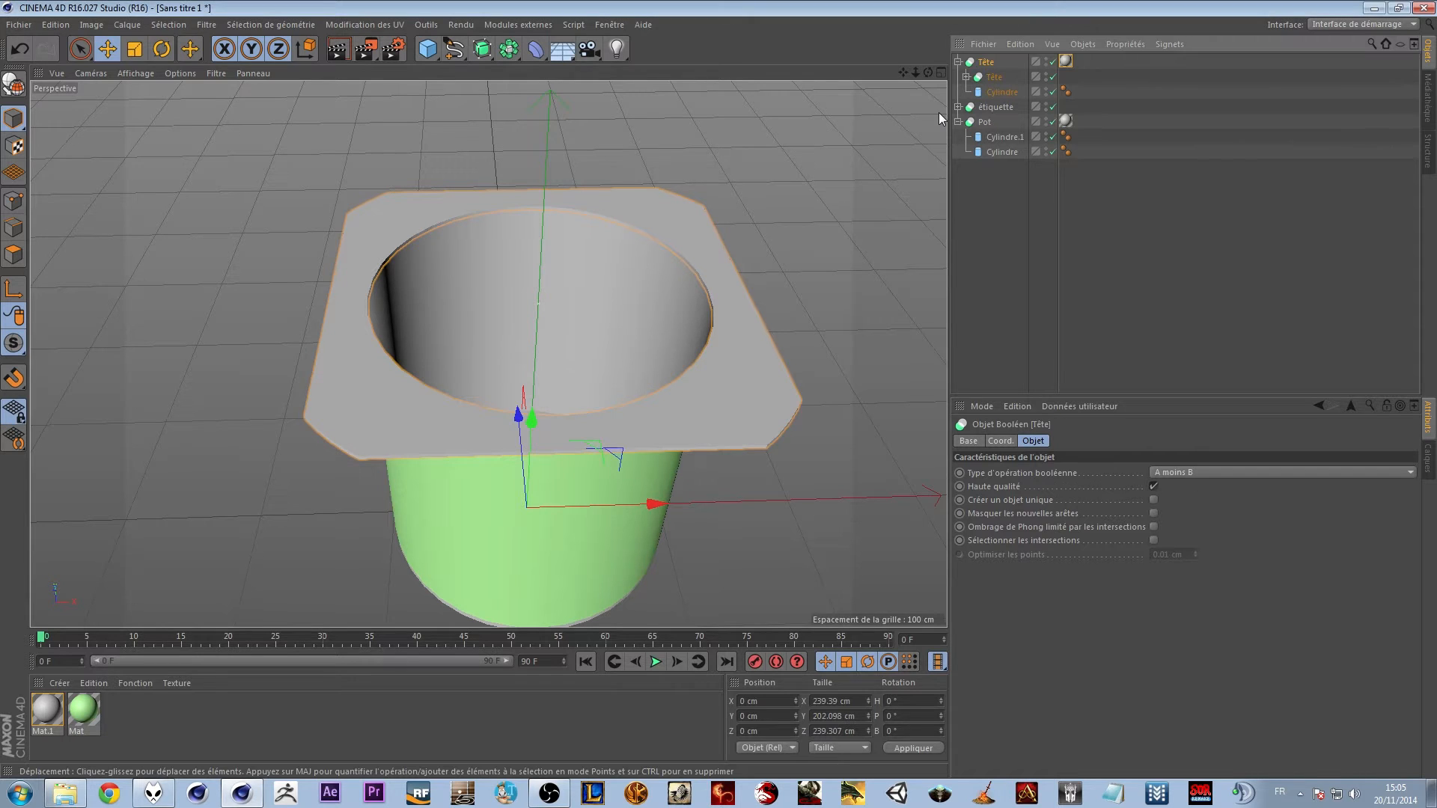
Collapse the outer Tête group and duplicate it
scroll(787, 256, "up", 3)
left_click_drag(788, 256, 633, 307, "alt")
left_click(807, 163)
left_click_drag(636, 276, 642, 247, "alt")
middle_click_drag(640, 253, 583, 340, "alt")
right_click_drag(584, 340, 577, 376, "alt")
left_click(959, 61)
left_click(985, 63)
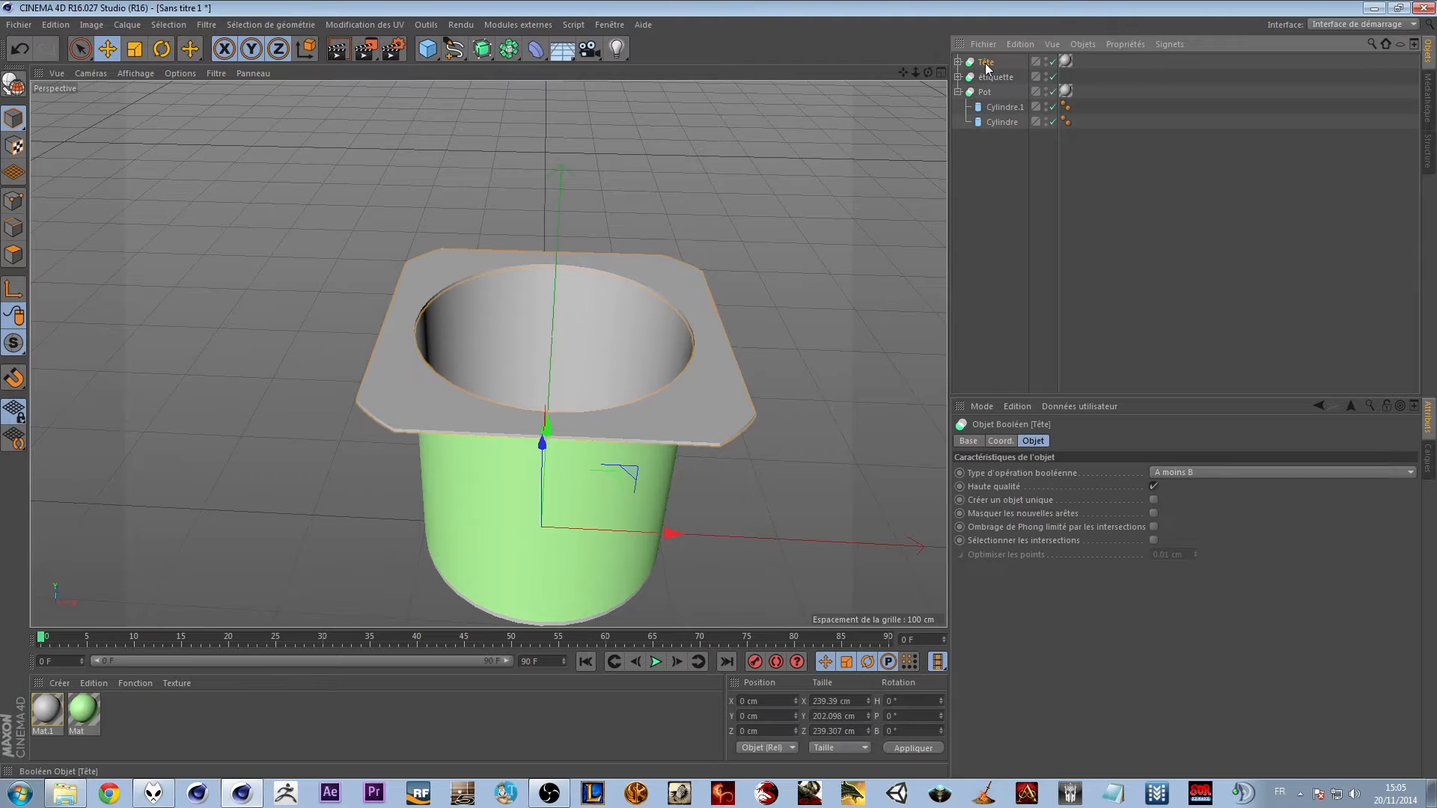
key("ctrl+v")
left_click(1001, 224)
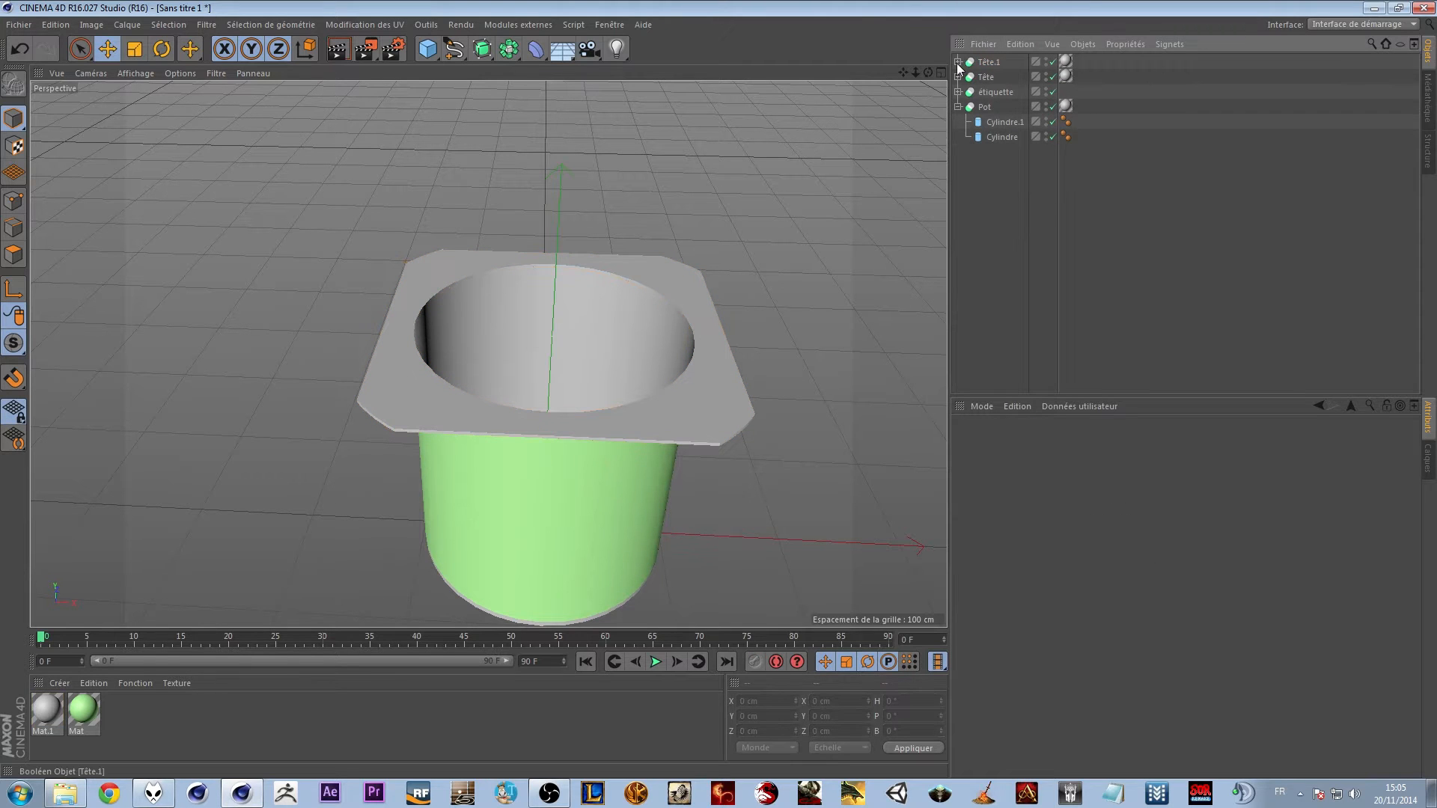
Take the nested Tête and the Cylindre out of the duplicated Tête.1 group, below the Pot group
left_click(958, 61)
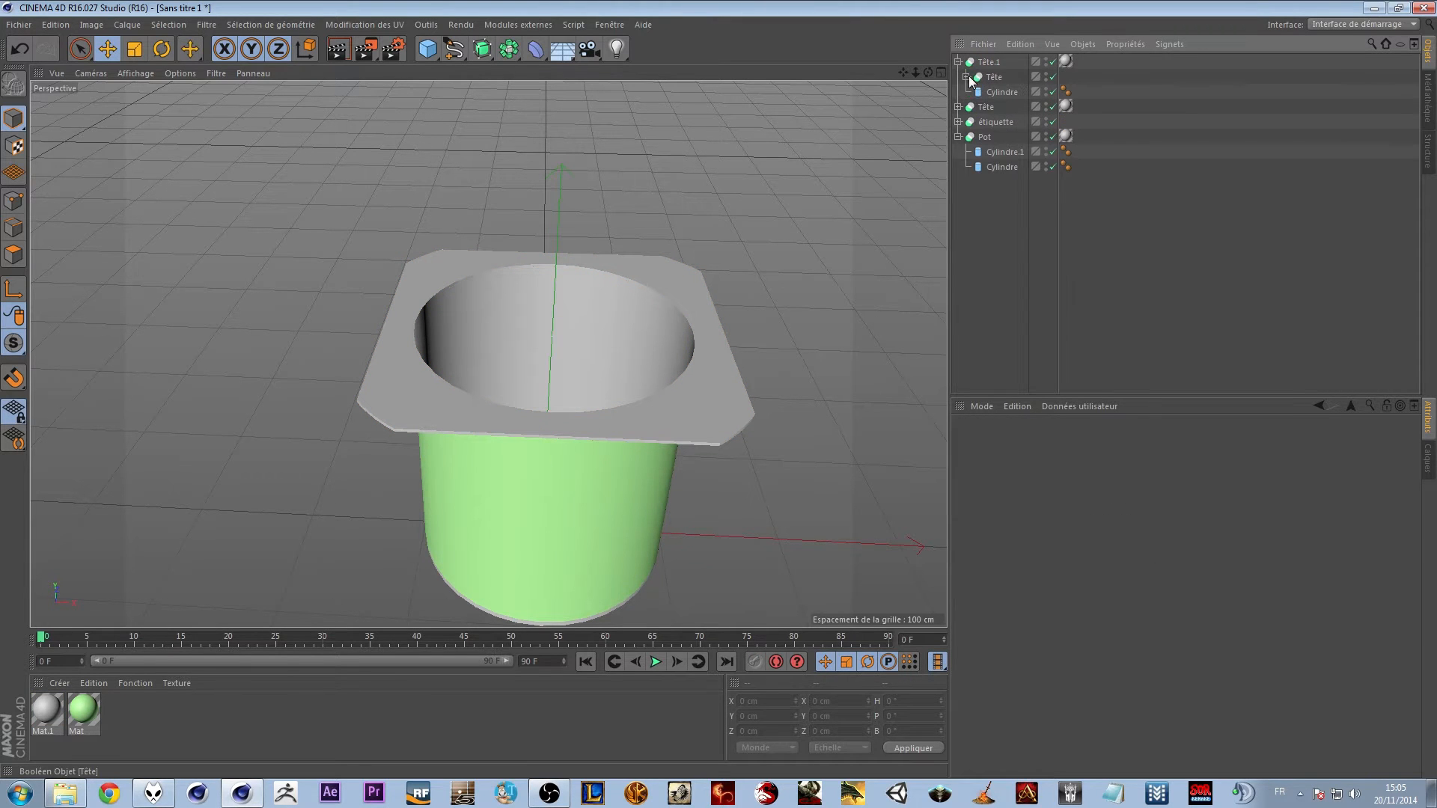
left_click(994, 78)
left_click(1001, 90, "shift")
left_click_drag(1001, 90, 1007, 125)
Delete the emptied Tête.1 Boolean and the loose Cylindre taken out of it
left_click(995, 62)
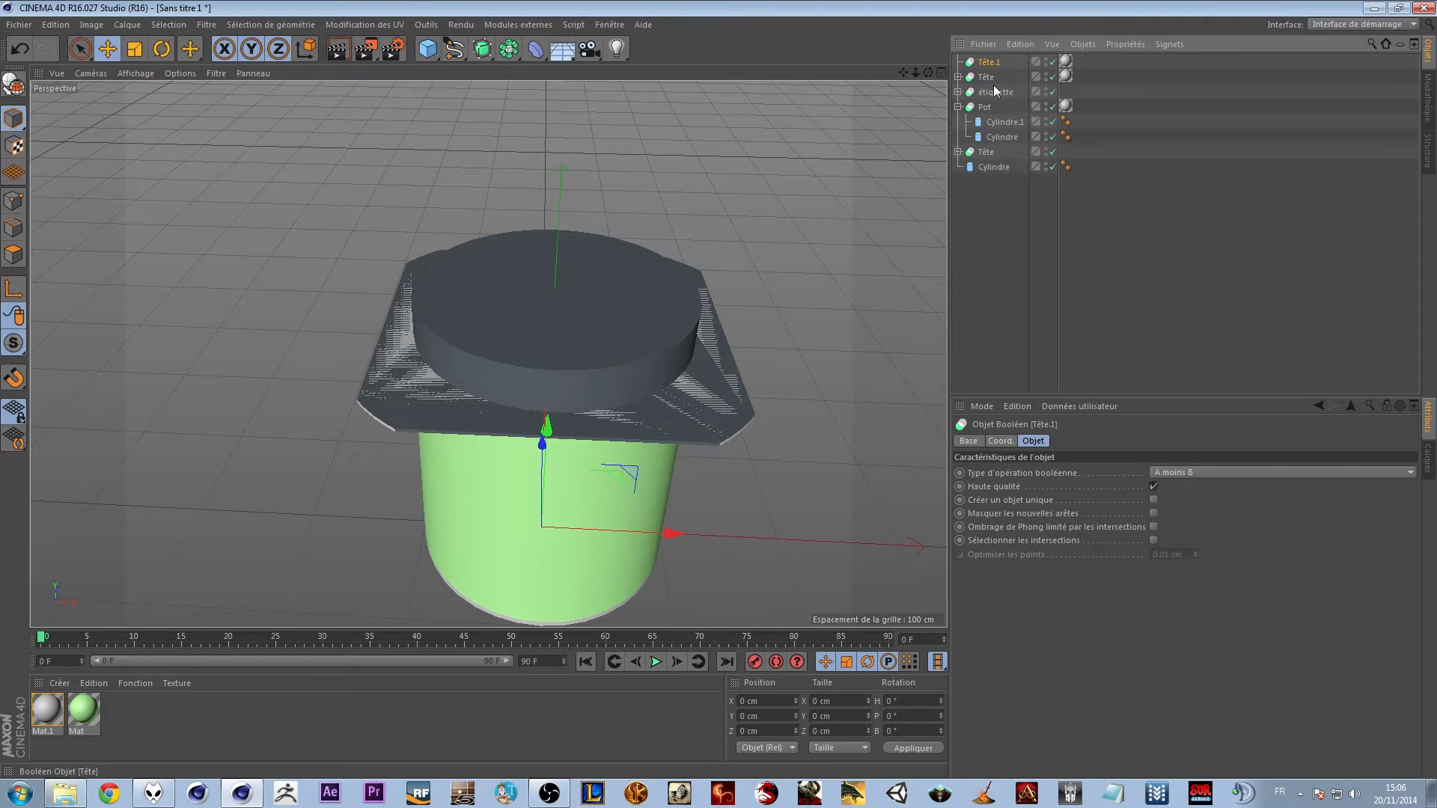
key("Delete")
left_click(993, 152)
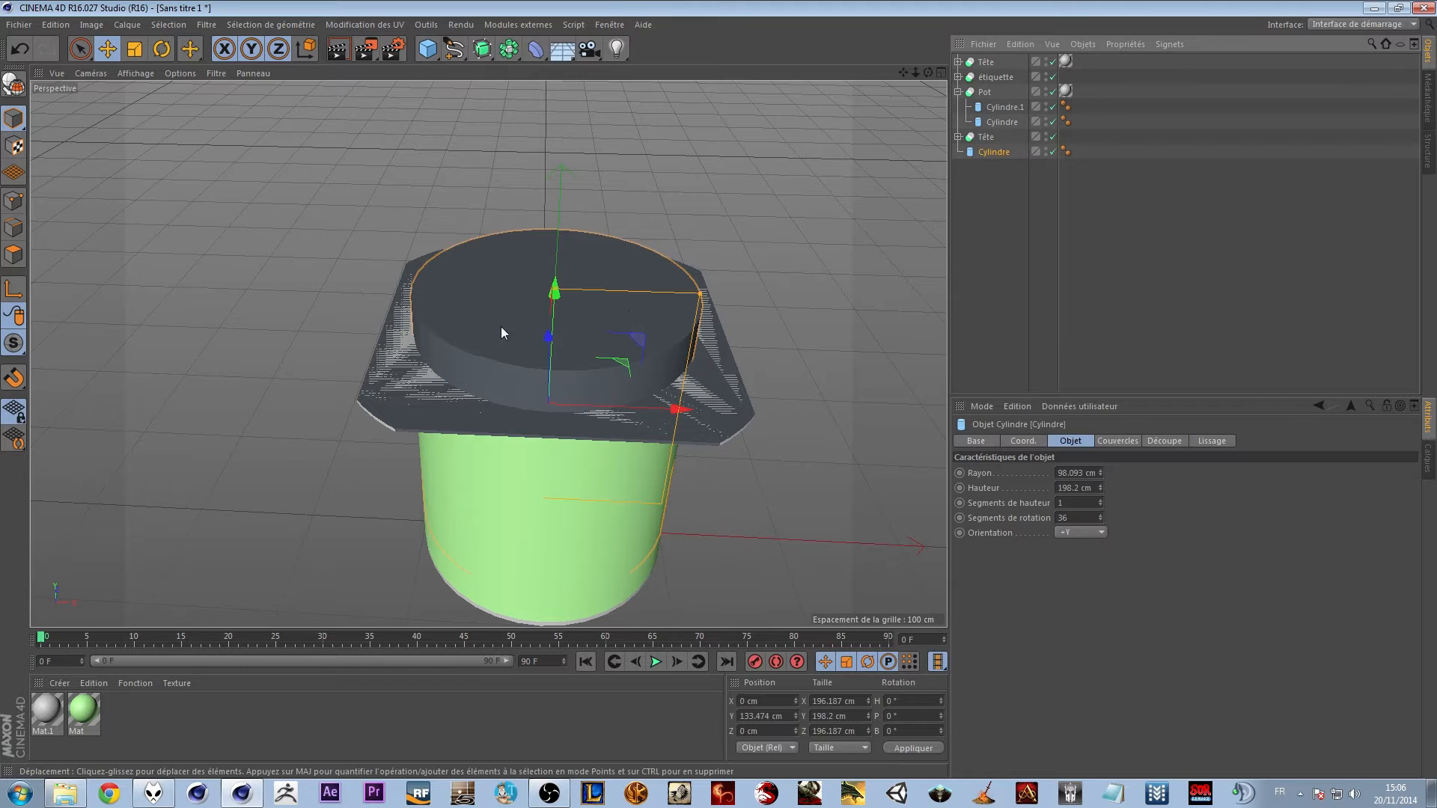
key("Delete")
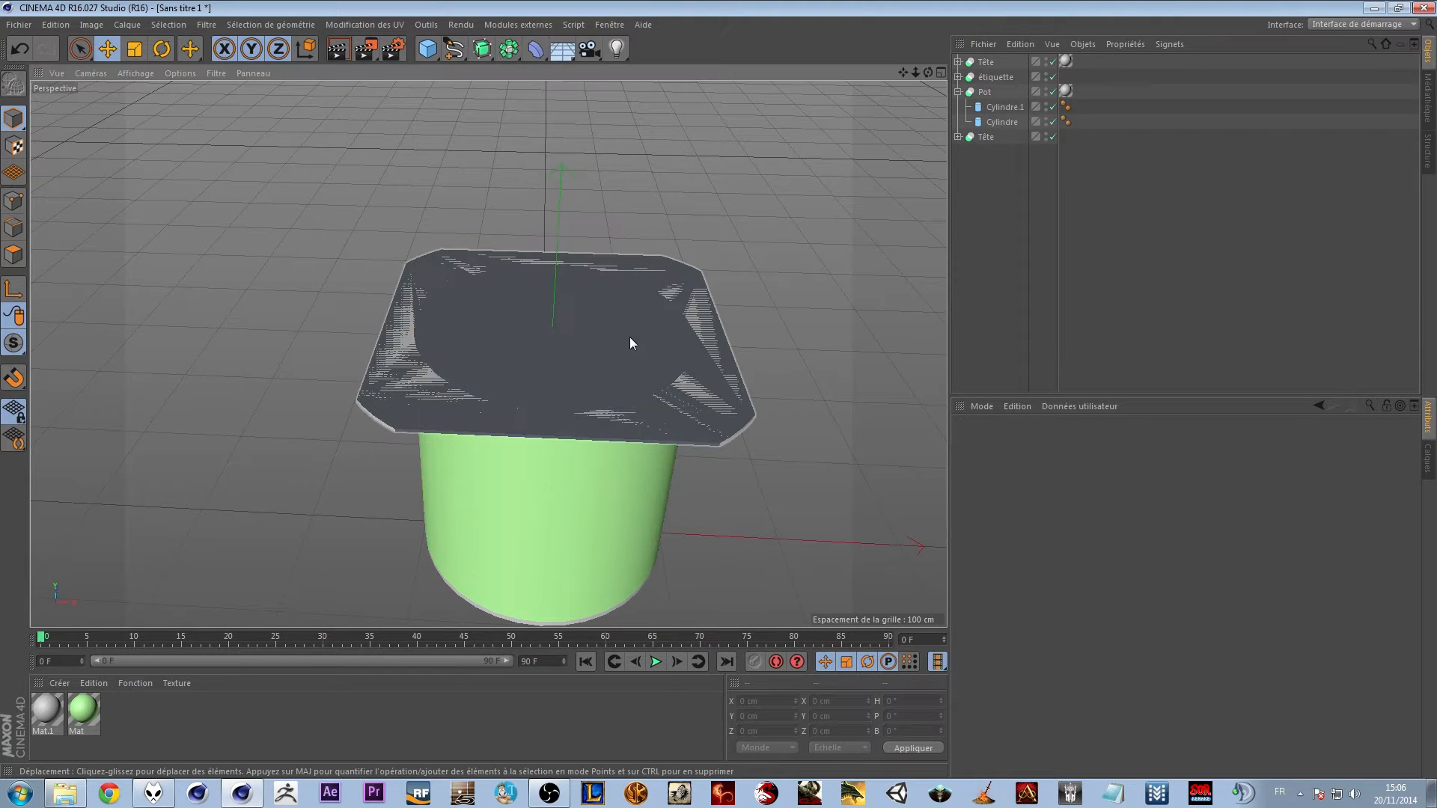
Rename the Tête group that carries the Mat.1 material as Opercul
double_click(986, 61)
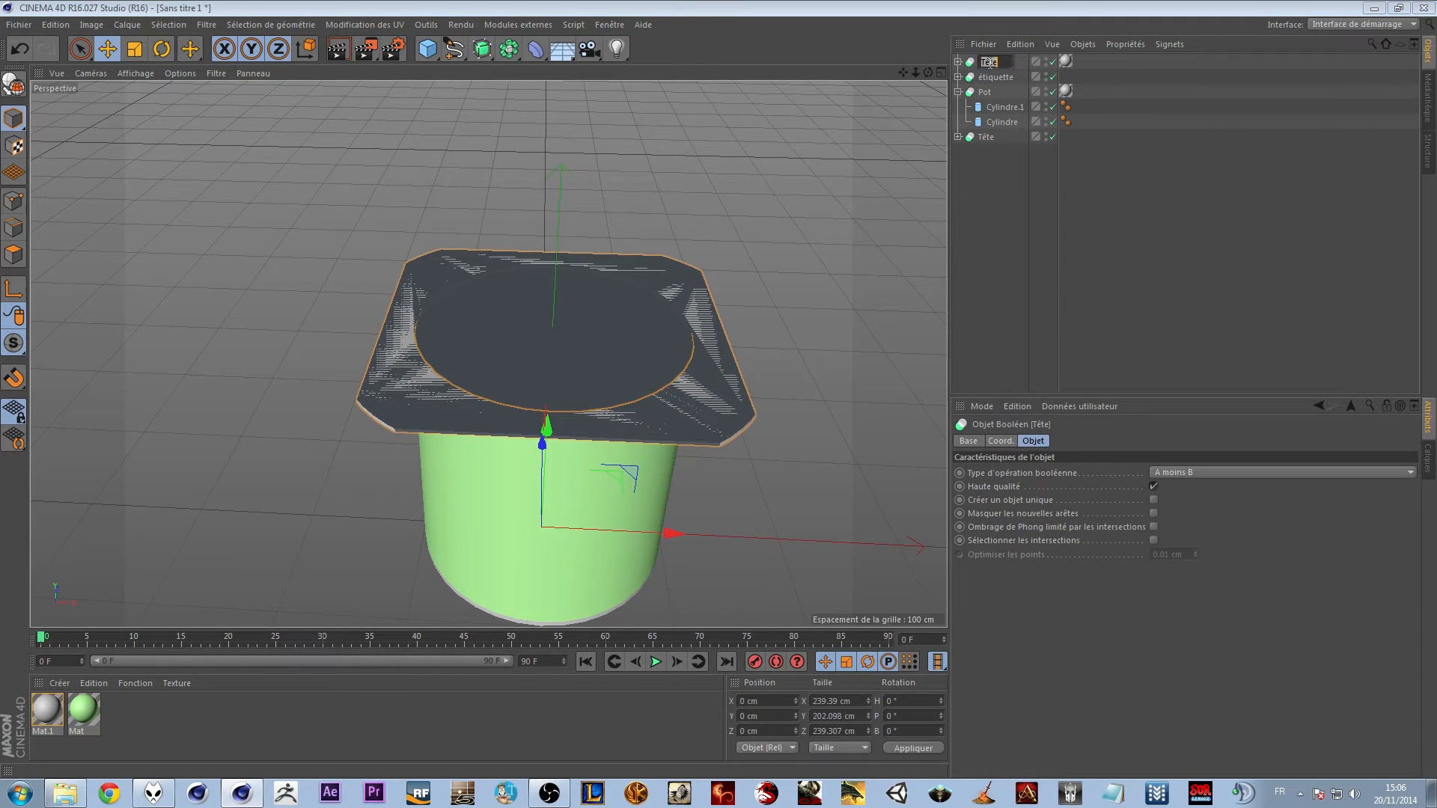
type("Opercul")
key("Return")
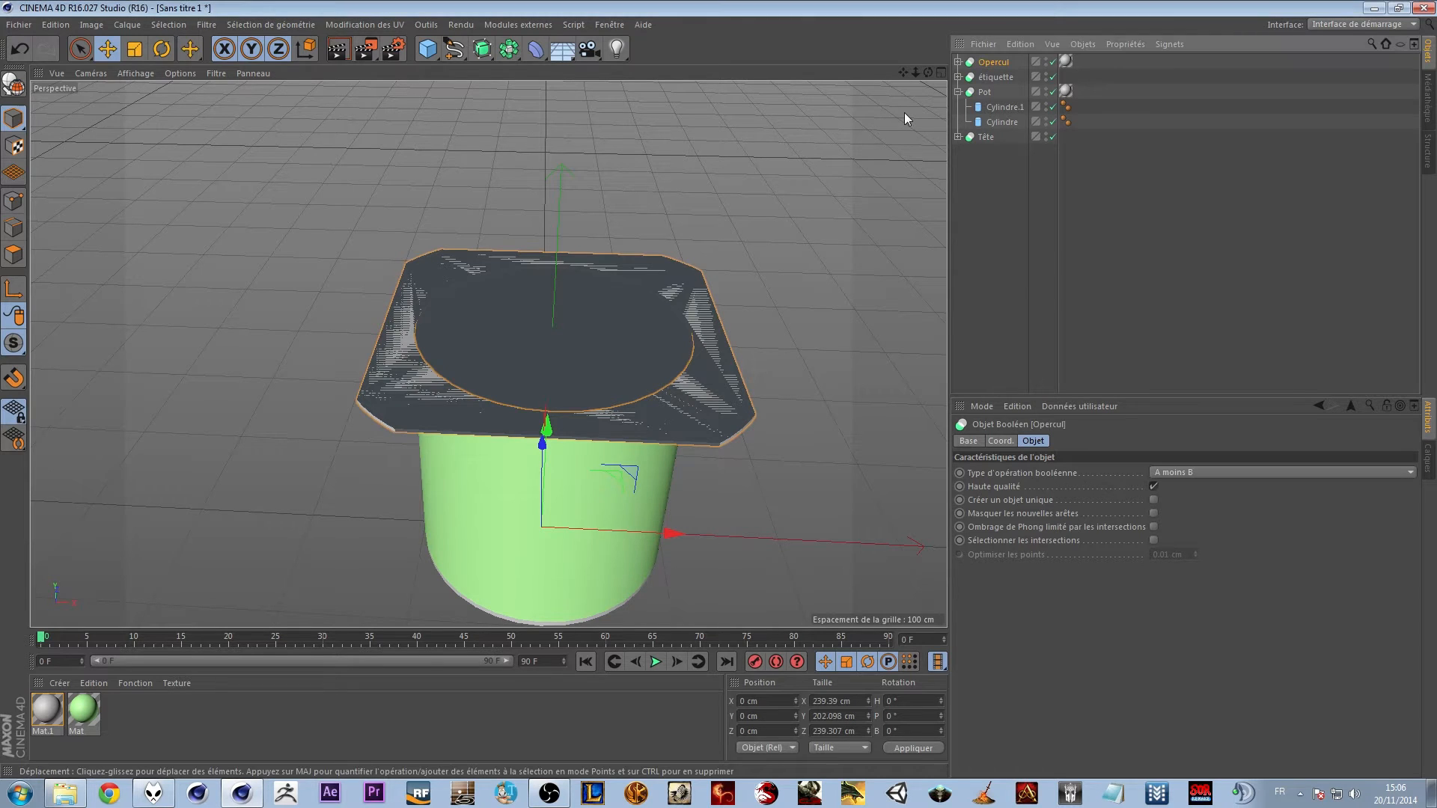
With axis modification enabled, move the Opercul's axis up to the middle of its plate, at about Y 201 cm
left_click_drag(599, 429, 796, 334, "alt")
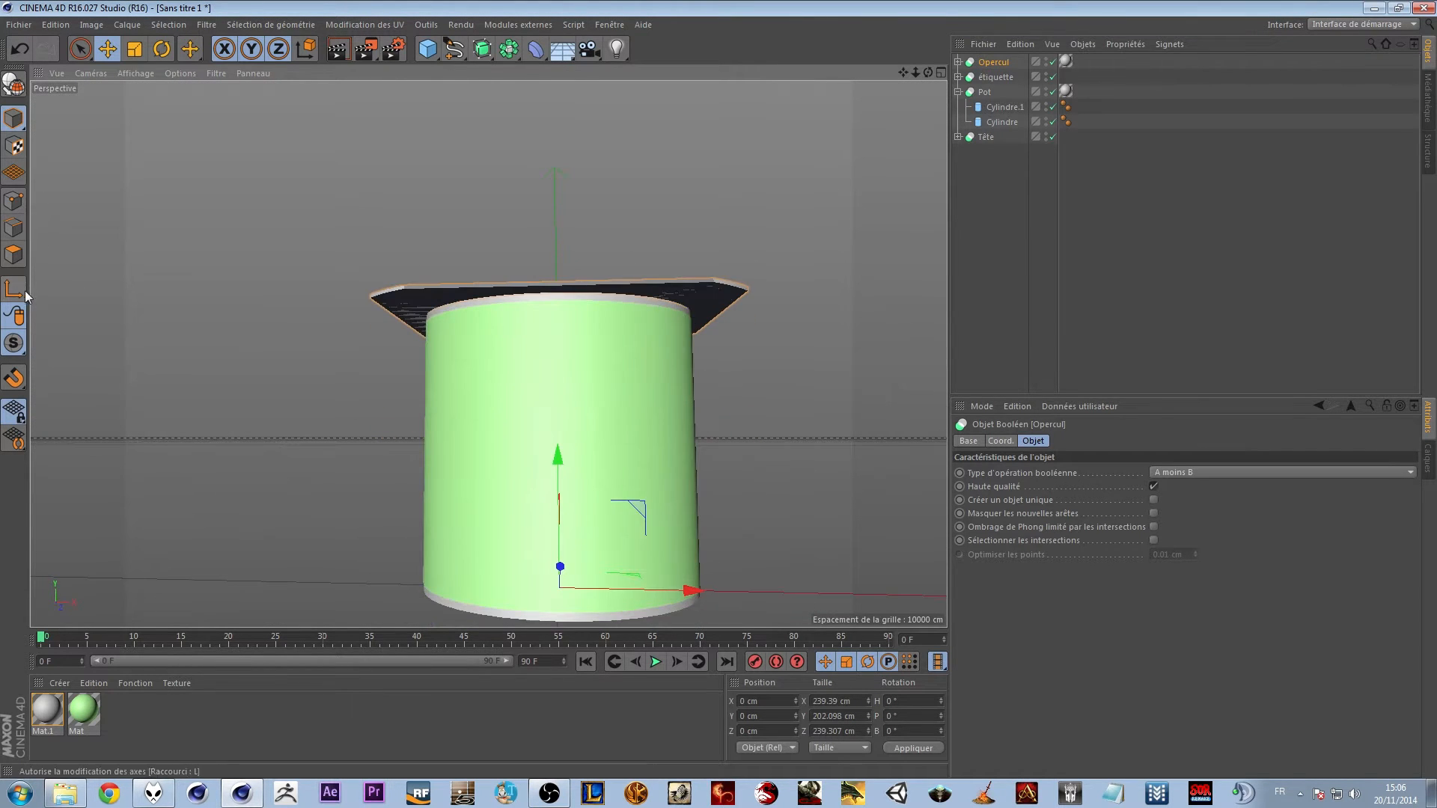
left_click_drag(556, 456, 580, 174)
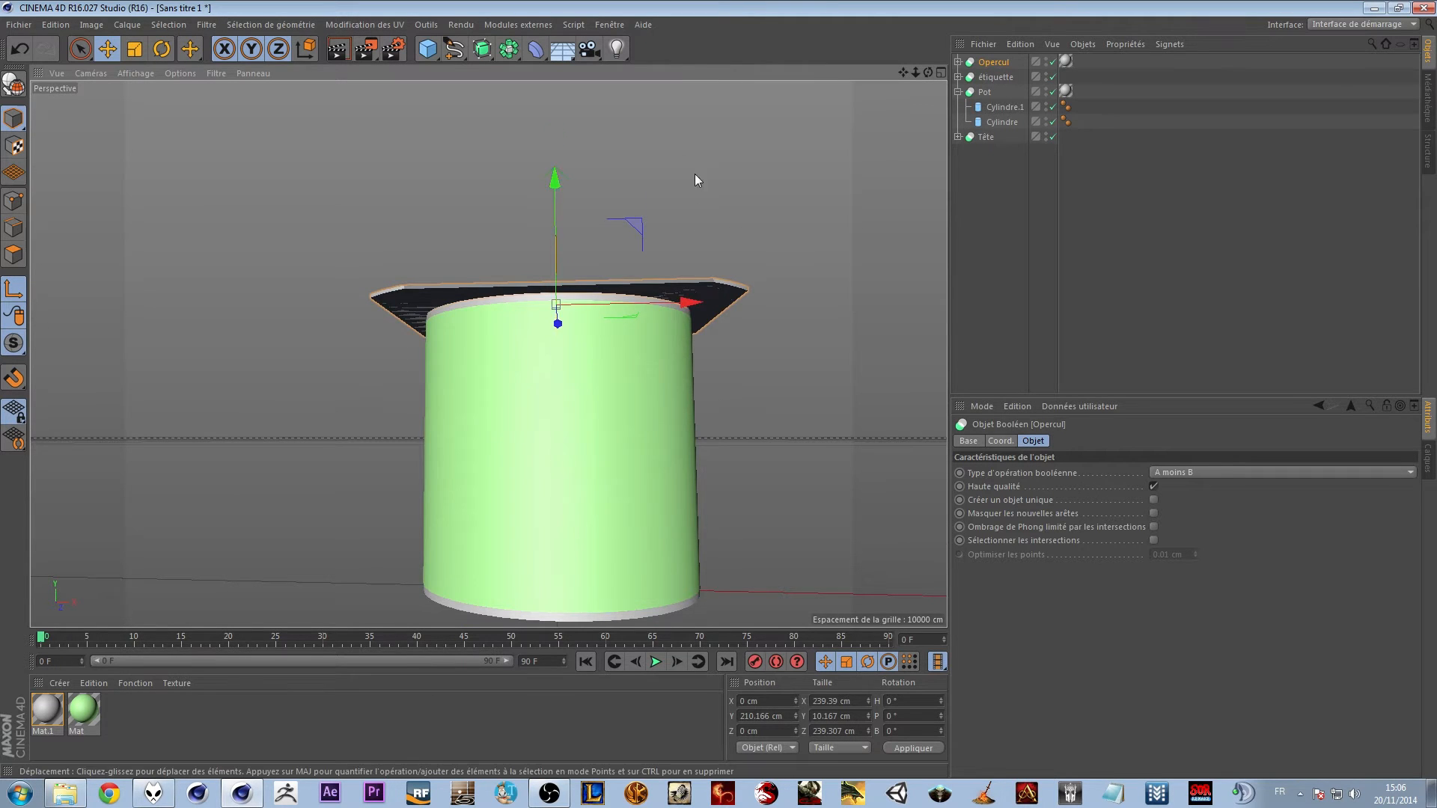
left_click_drag(694, 174, 717, 195, "alt")
key("F5")
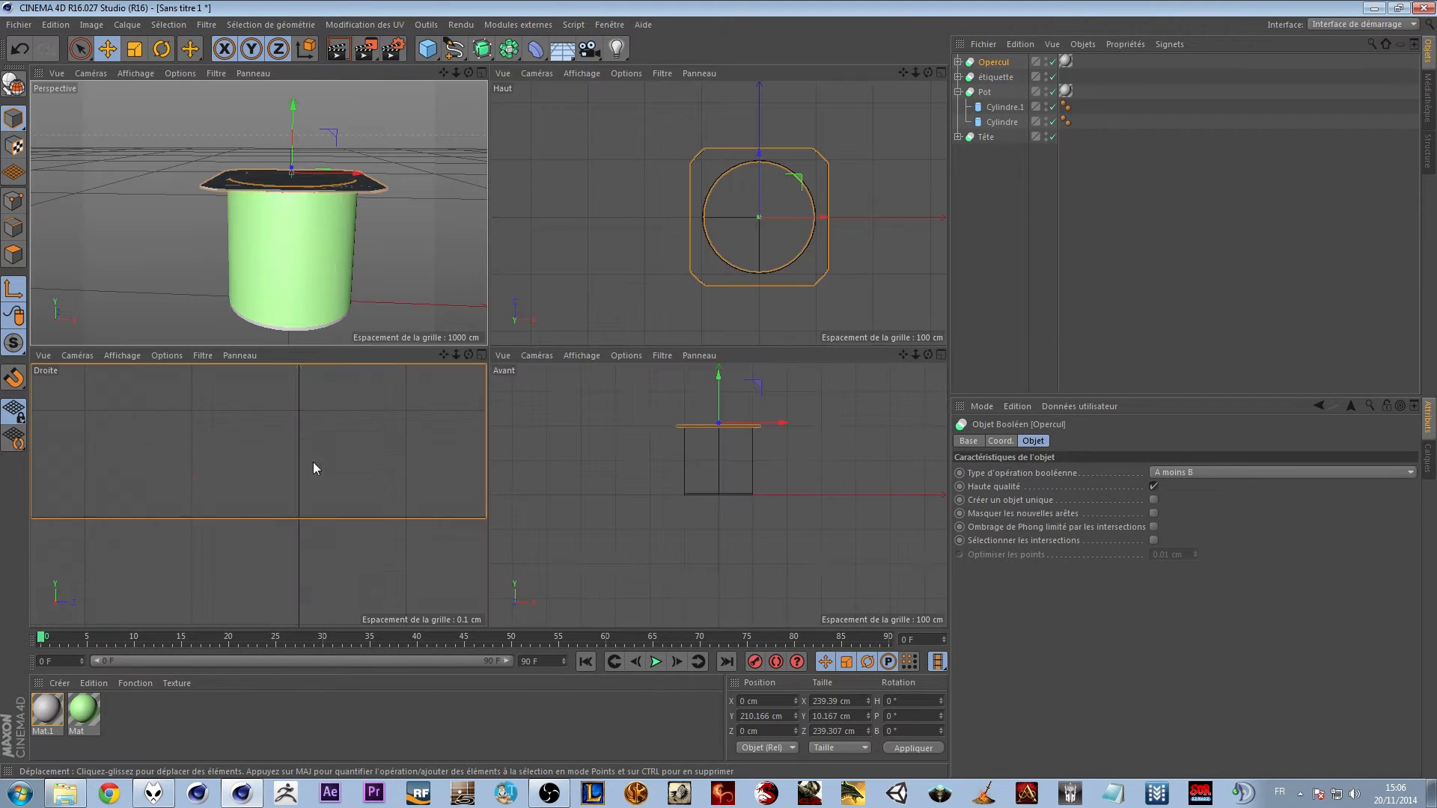
middle_click(312, 461)
scroll(485, 317, "down", 10)
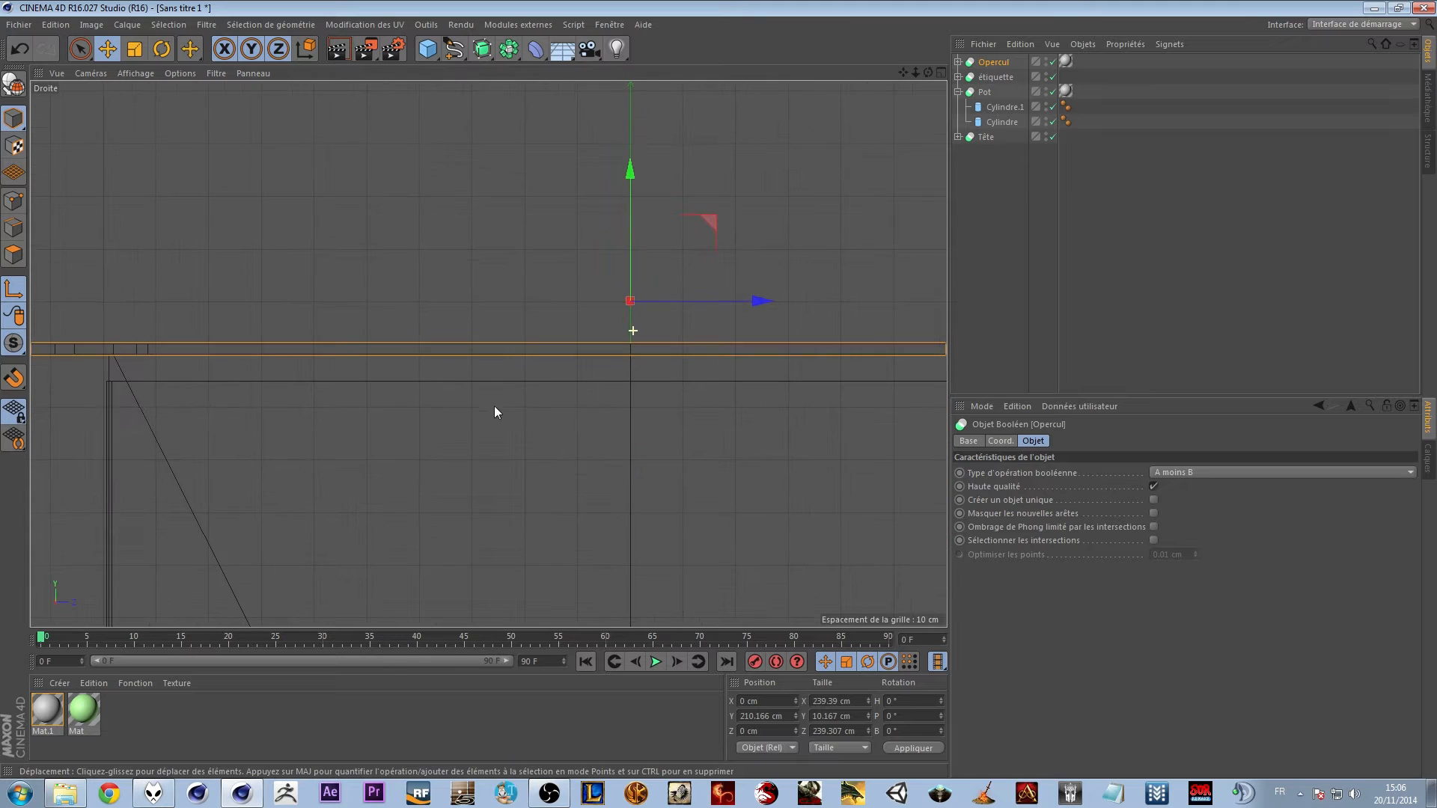
left_click_drag(631, 164, 631, 219)
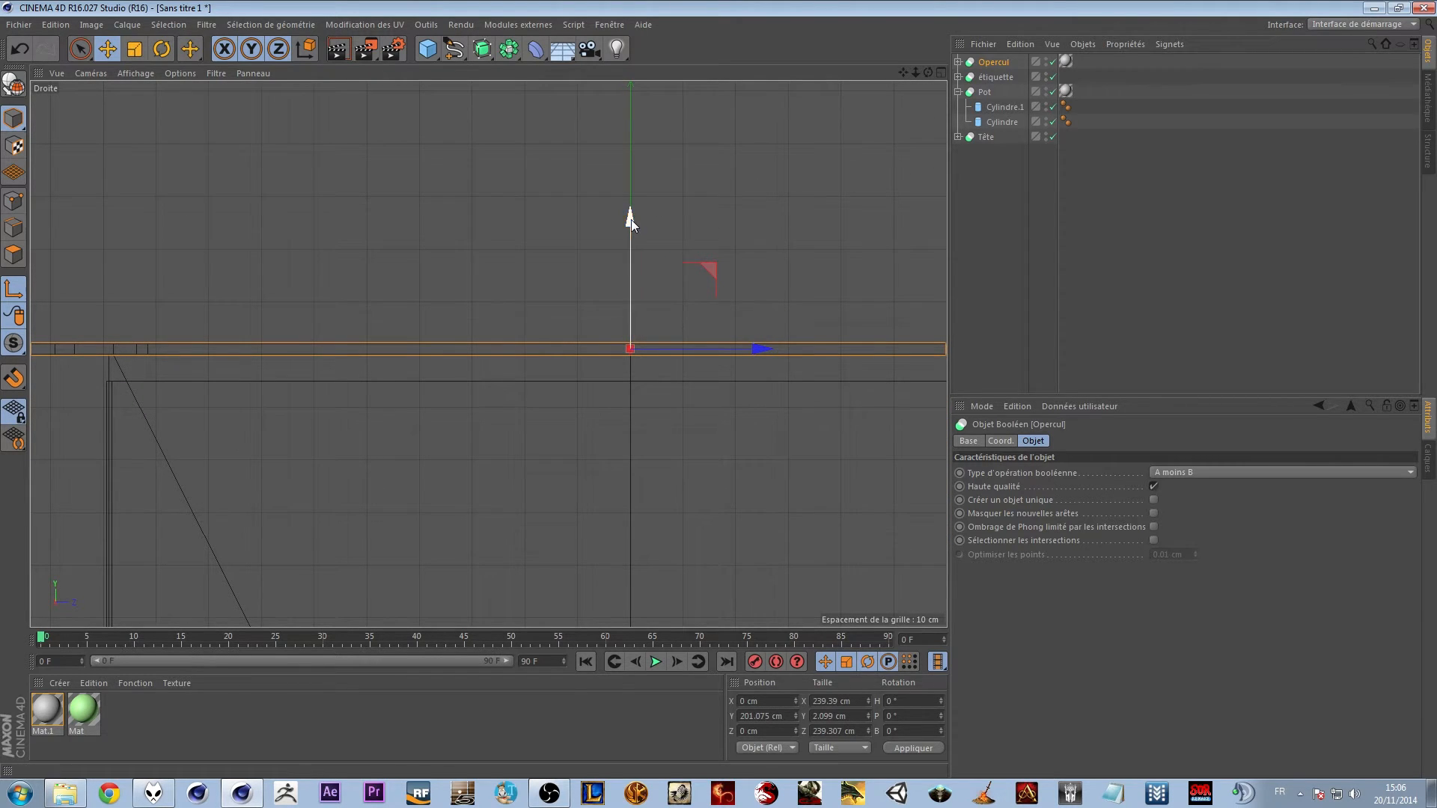
middle_click(631, 219)
middle_click(419, 331)
left_click_drag(564, 316, 608, 350, "alt")
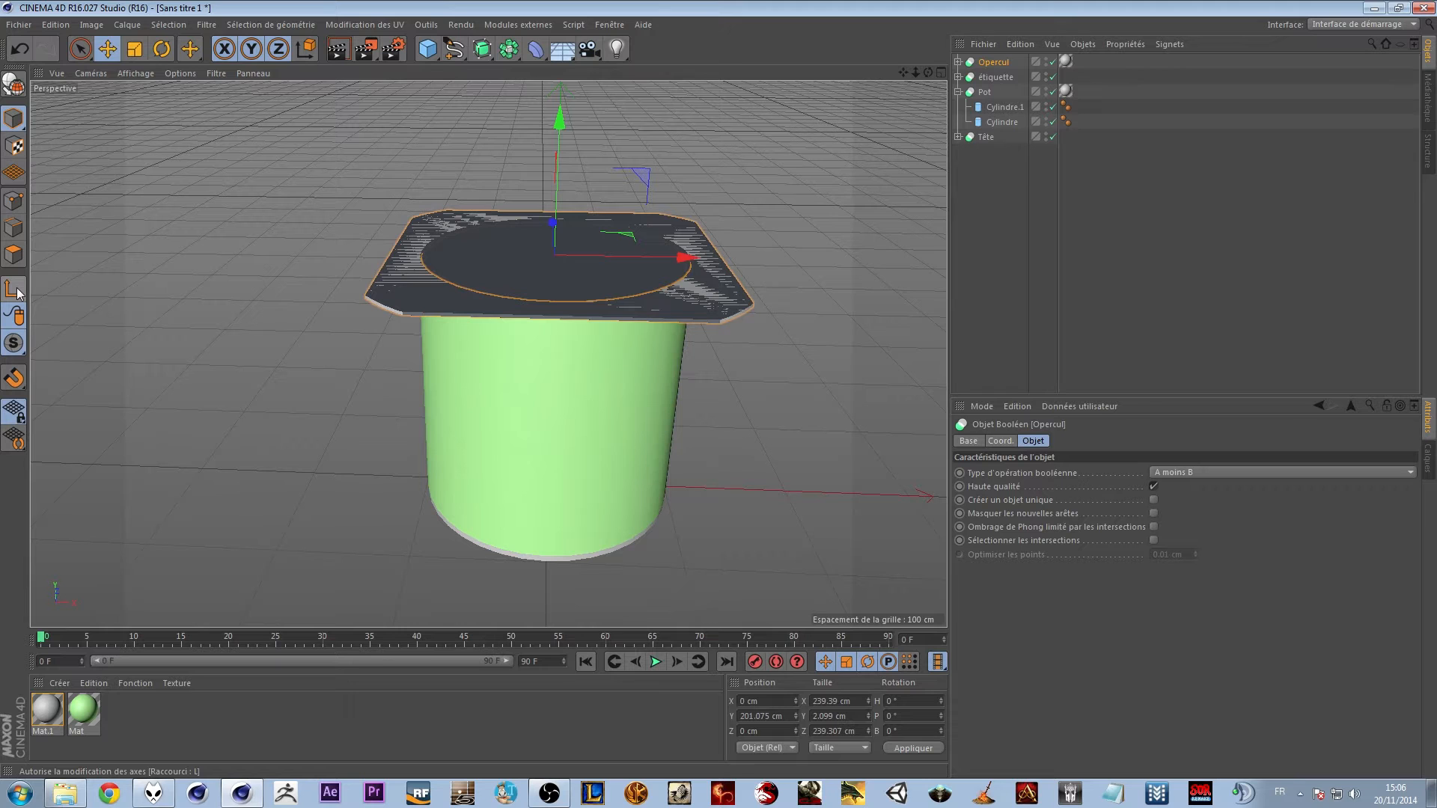
Turn off axis modification and raise the Opercul to about Y 209 cm
left_click_drag(240, 312, 299, 247, "alt")
left_click_drag(560, 161, 572, 151)
left_click_drag(413, 158, 415, 228, "alt")
left_click_drag(431, 176, 325, 298, "alt")
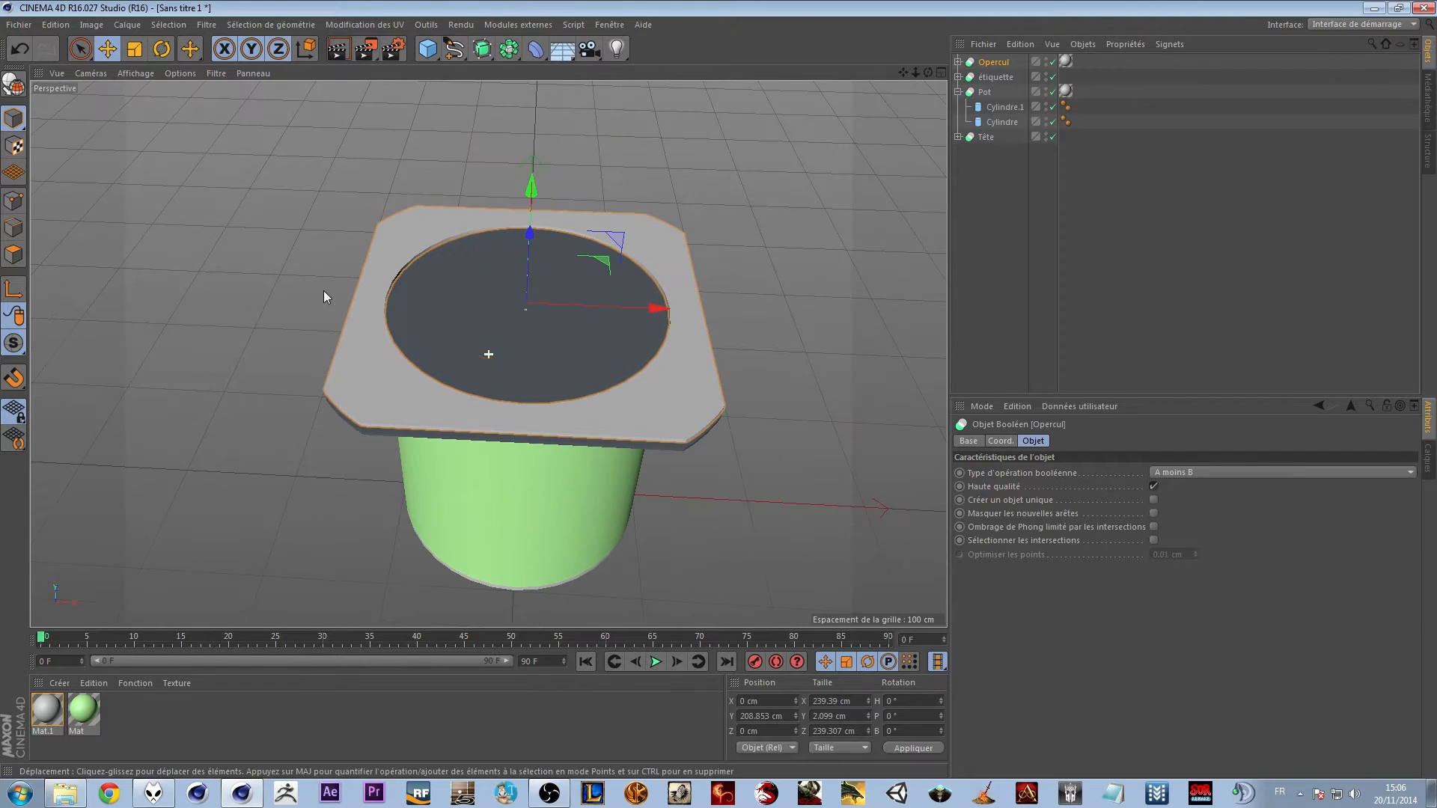
Expand the Opercul group, hide it in the viewport and raise the separate Tête slightly
left_click(957, 62)
left_click(987, 76)
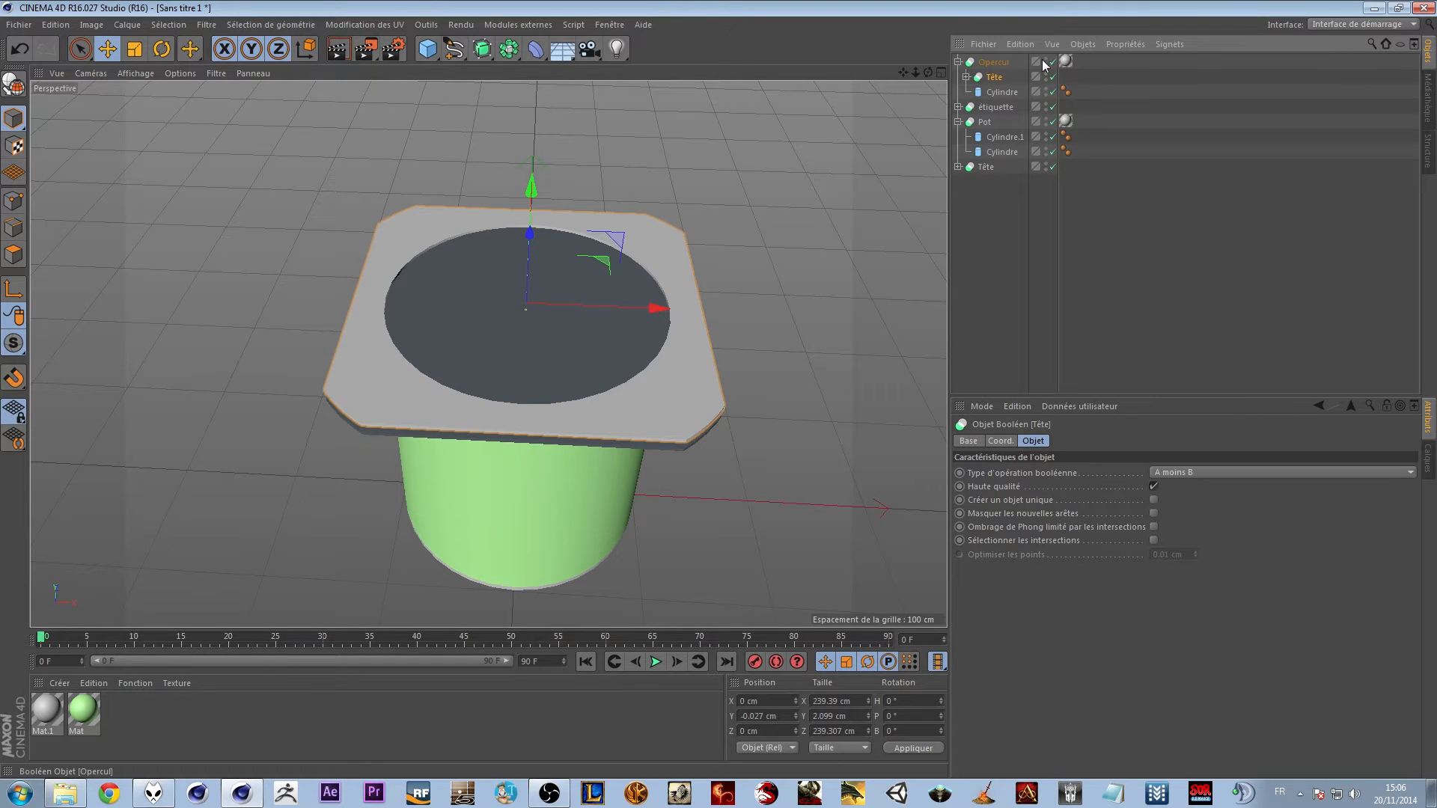
left_click(1047, 61)
left_click(985, 166)
left_click_drag(684, 307, 677, 247, "alt")
mouse_move(523, 232)
left_mouse_down()
mouse_move(541, 190)
mouse_move(526, 225)
left_mouse_up()
Delete the Cylindre inside the Opercul group
left_click(994, 64)
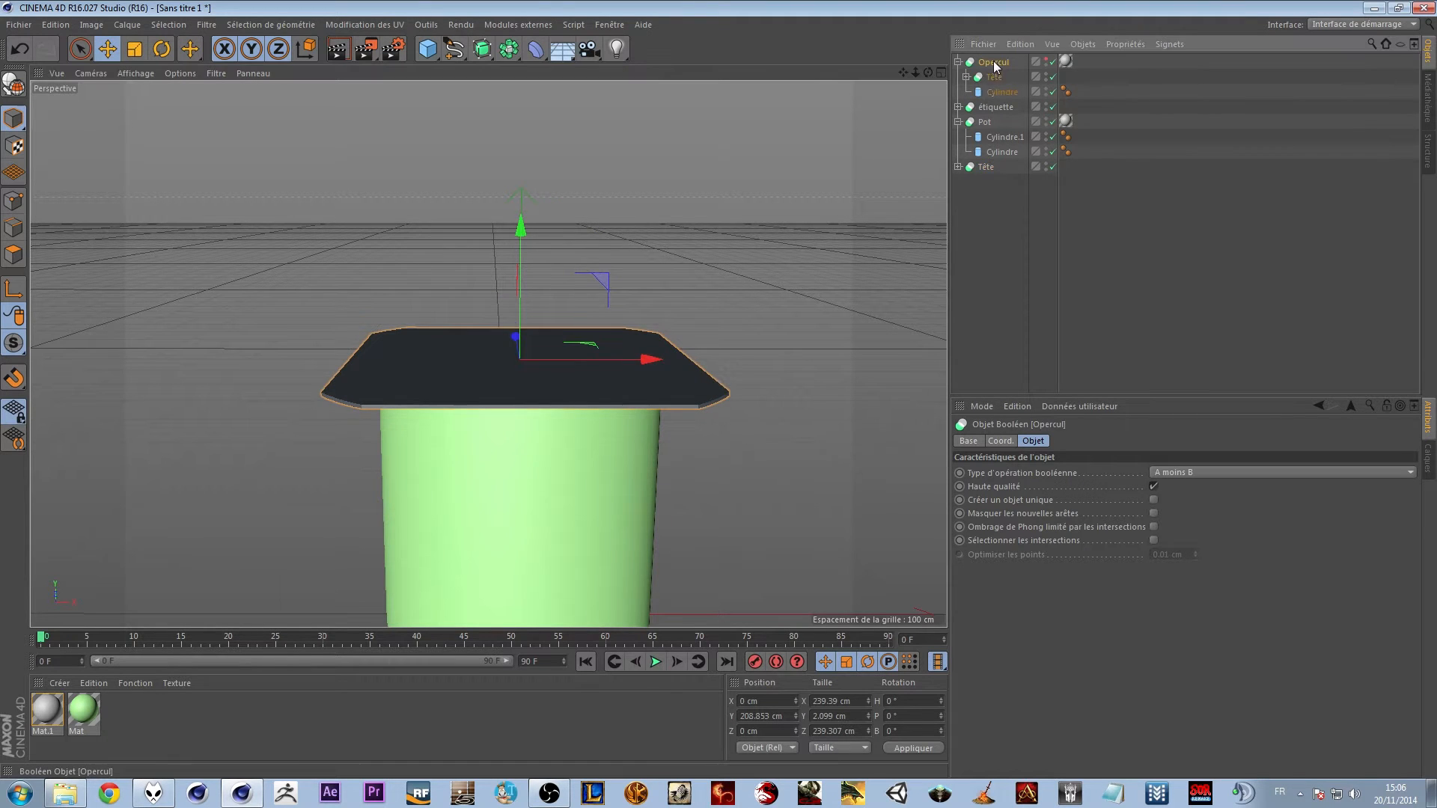
left_click(994, 77)
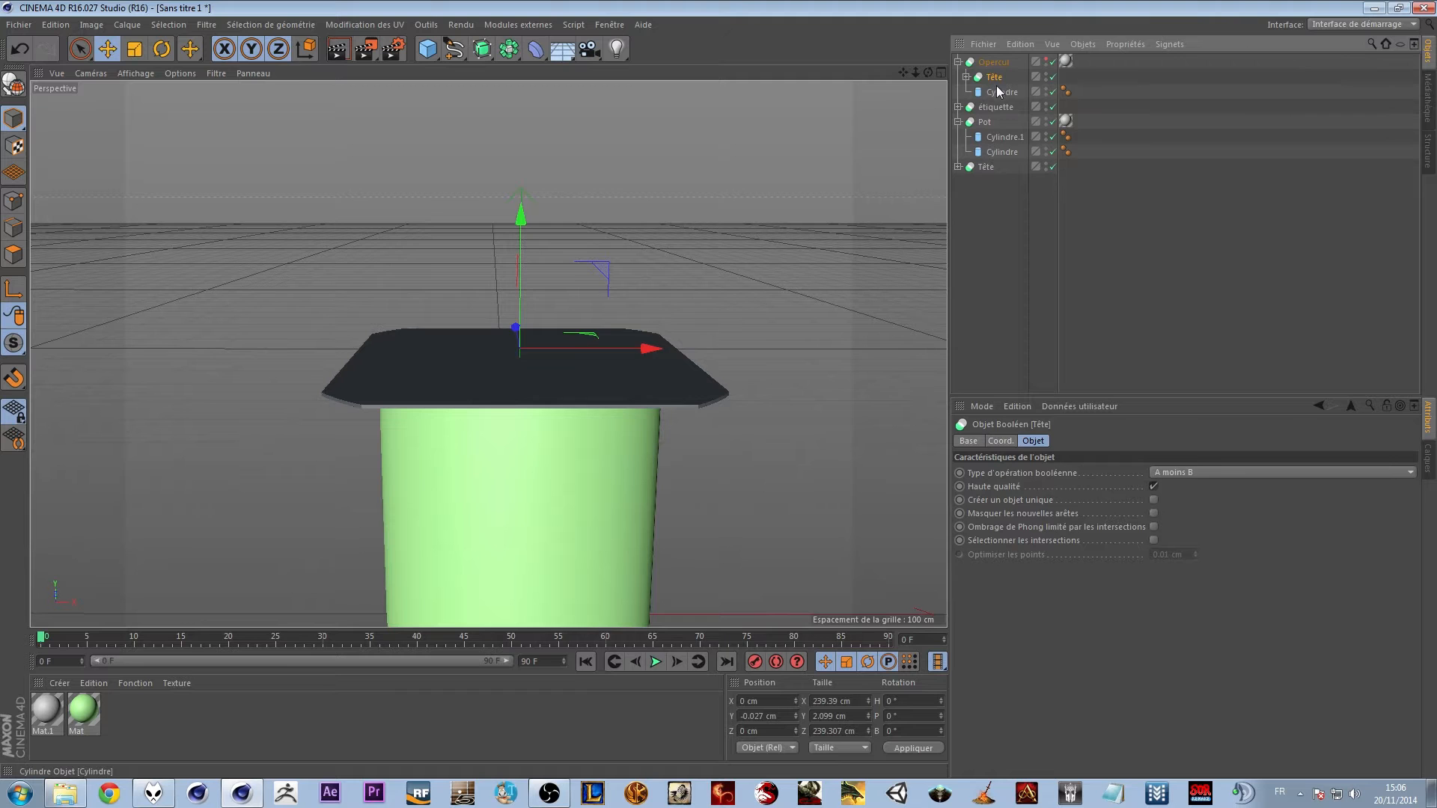
left_click(997, 92)
key("Delete")
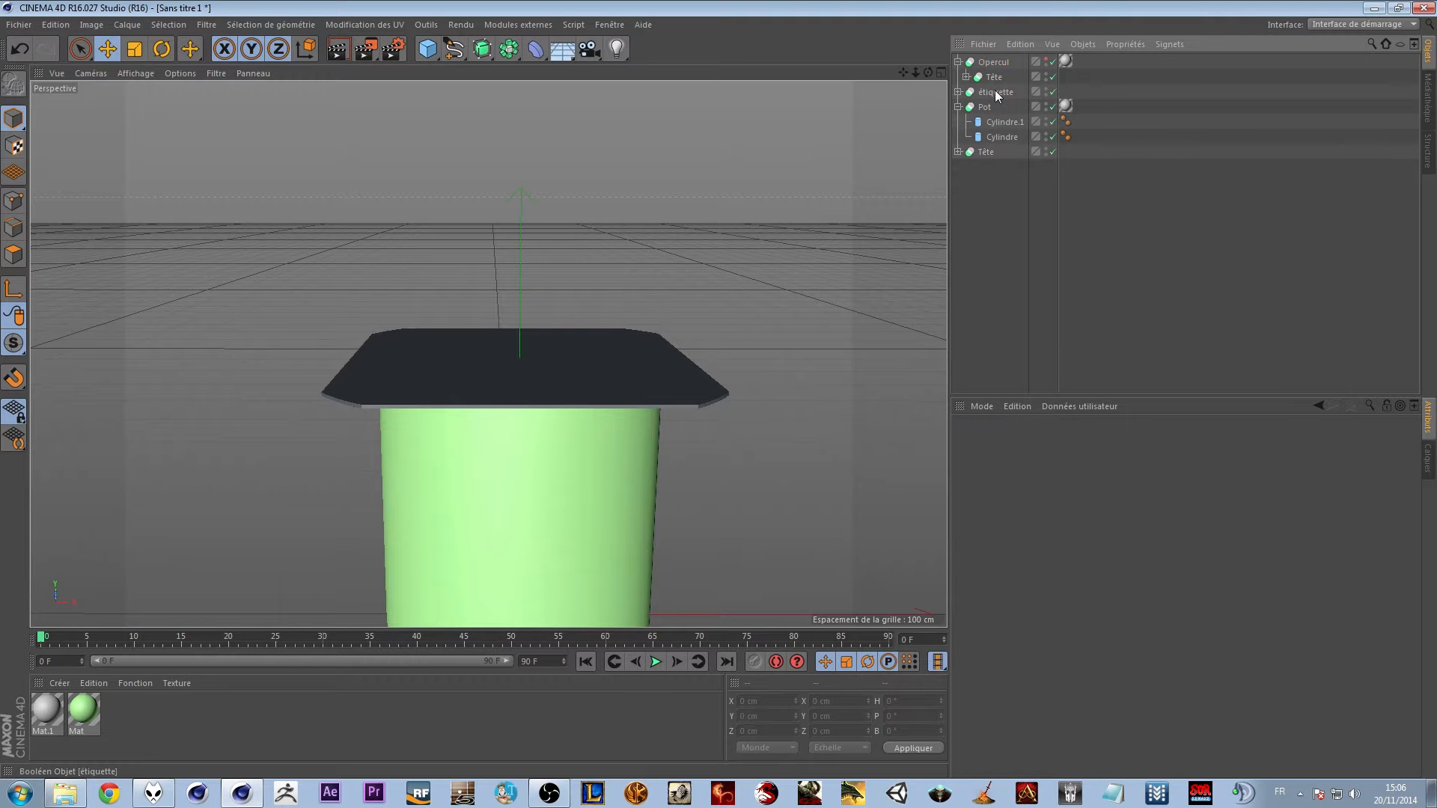
Show the Opercul in the viewport again and select the Cube nested deepest inside its Tête hierarchy
left_click(1049, 63)
left_click_drag(760, 269, 708, 334, "alt")
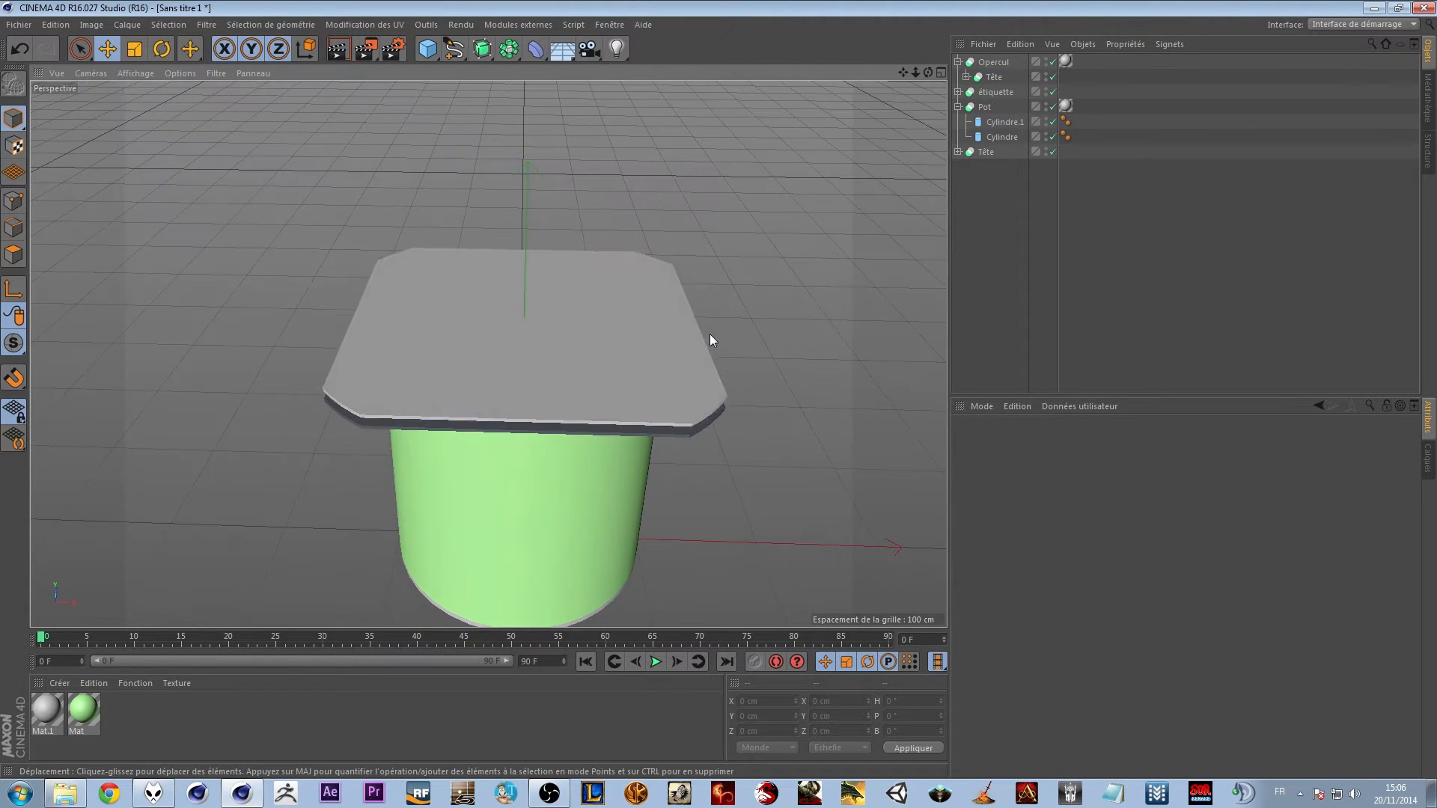
left_click(996, 77)
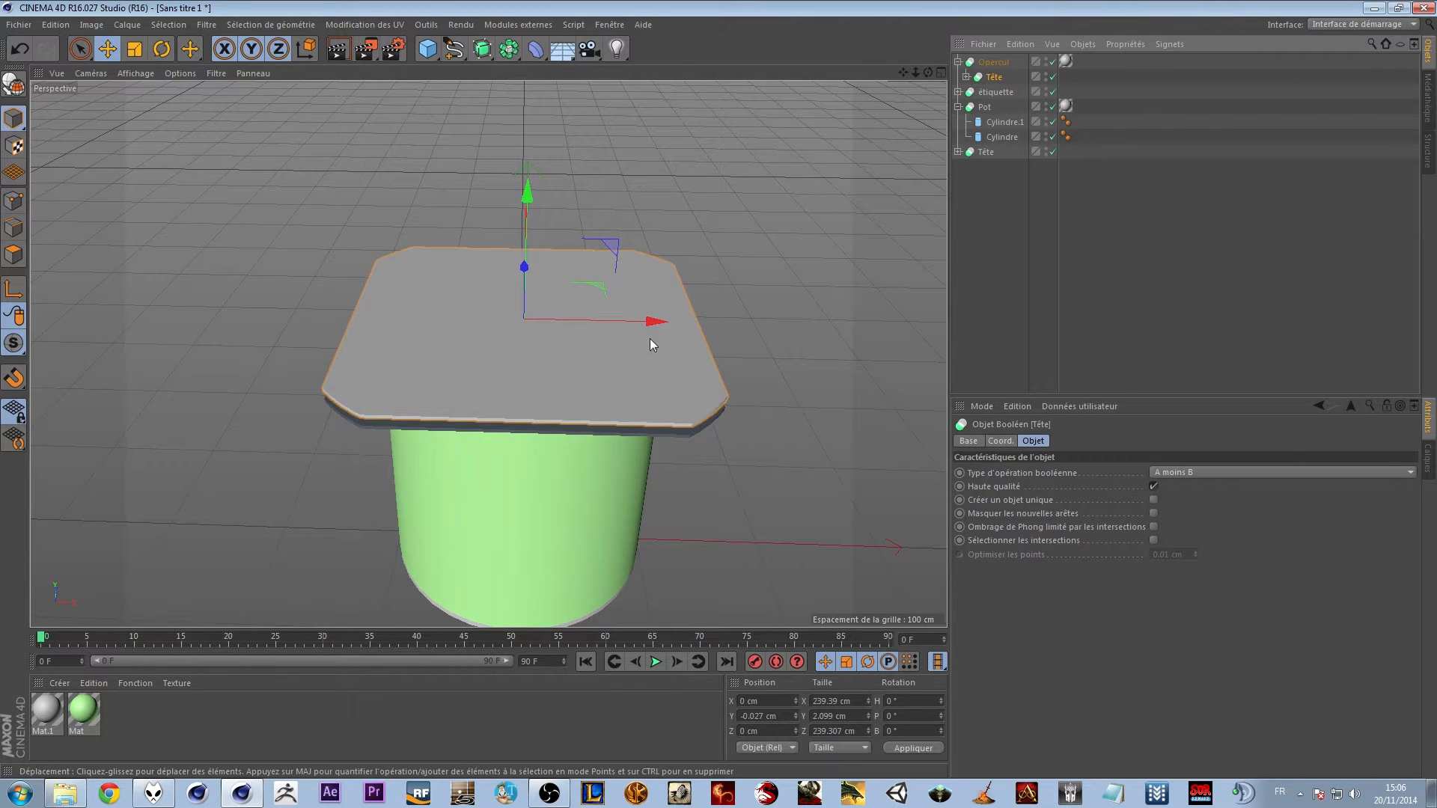
left_click_drag(734, 345, 748, 359, "alt")
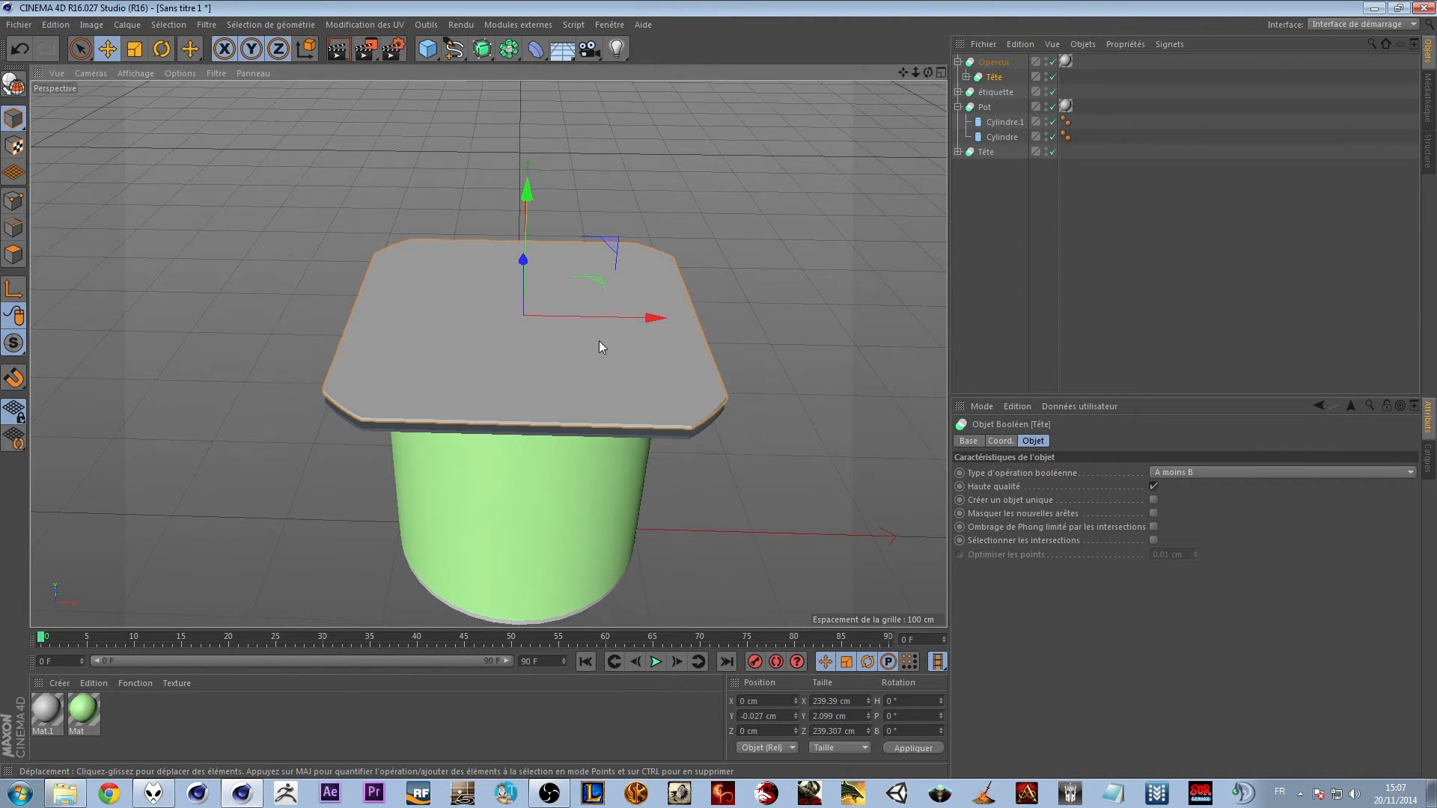
left_click(966, 77)
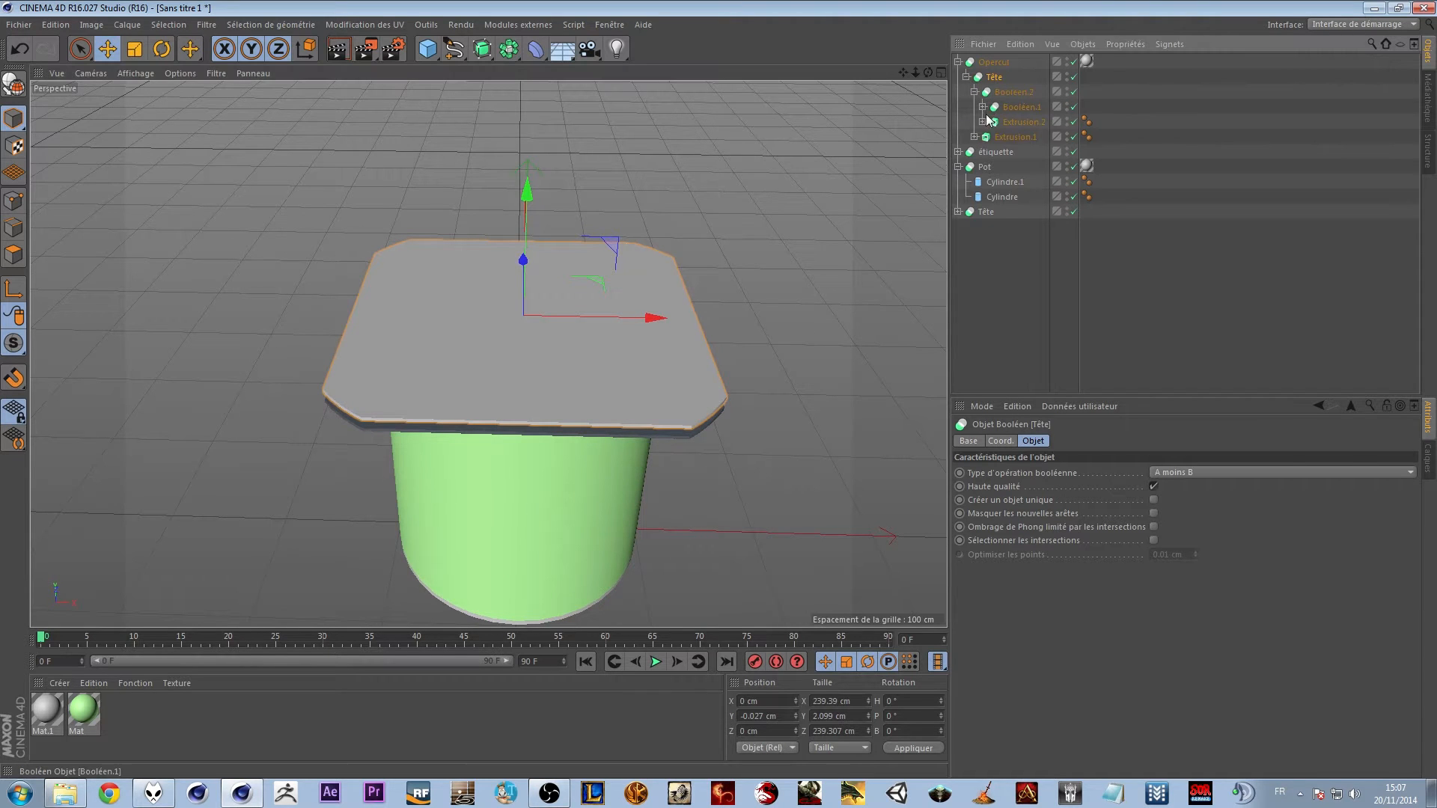
left_click(983, 107)
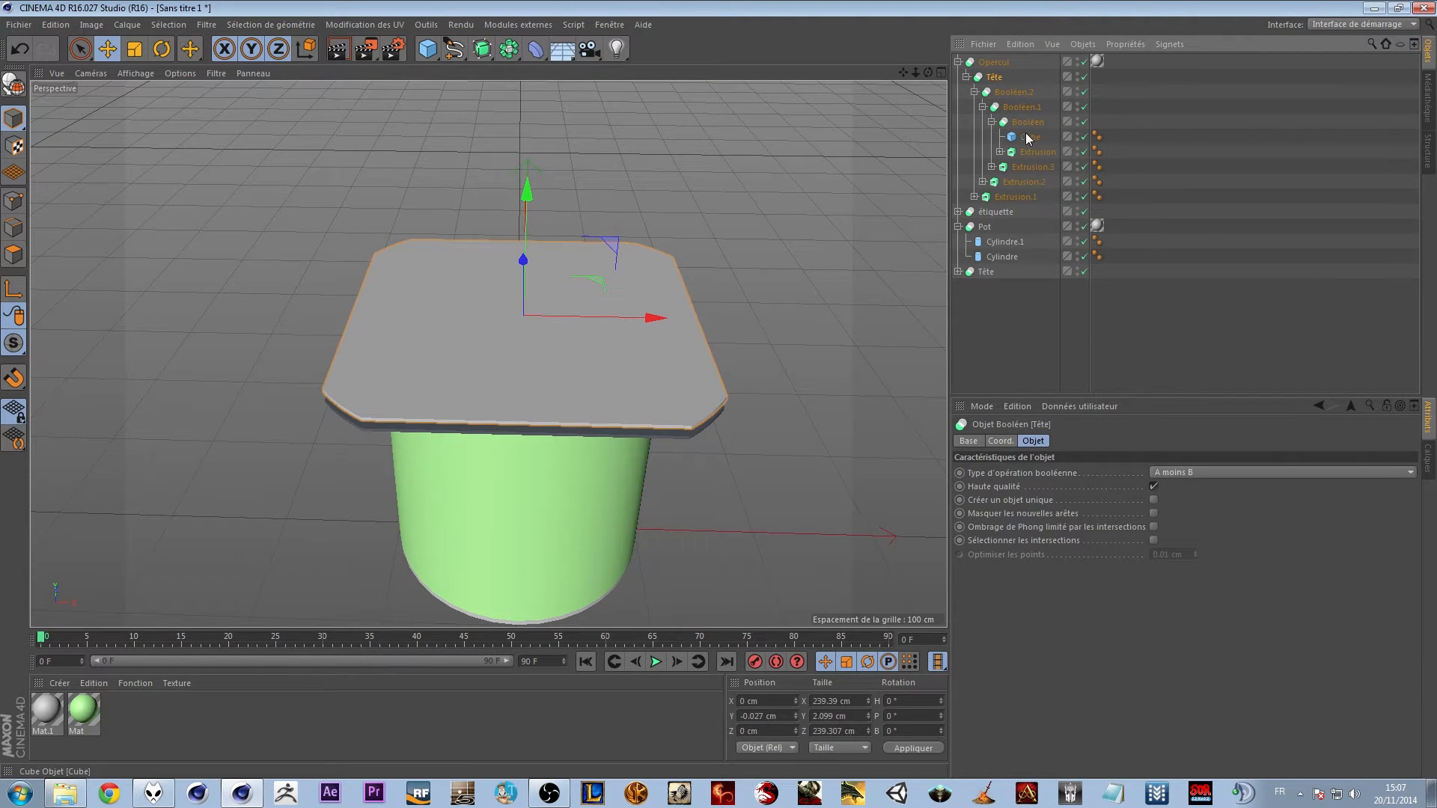
left_click(1028, 137)
Switch the perspective view's display to Gouraud shading with lines to show the lid's mesh
left_click(130, 75)
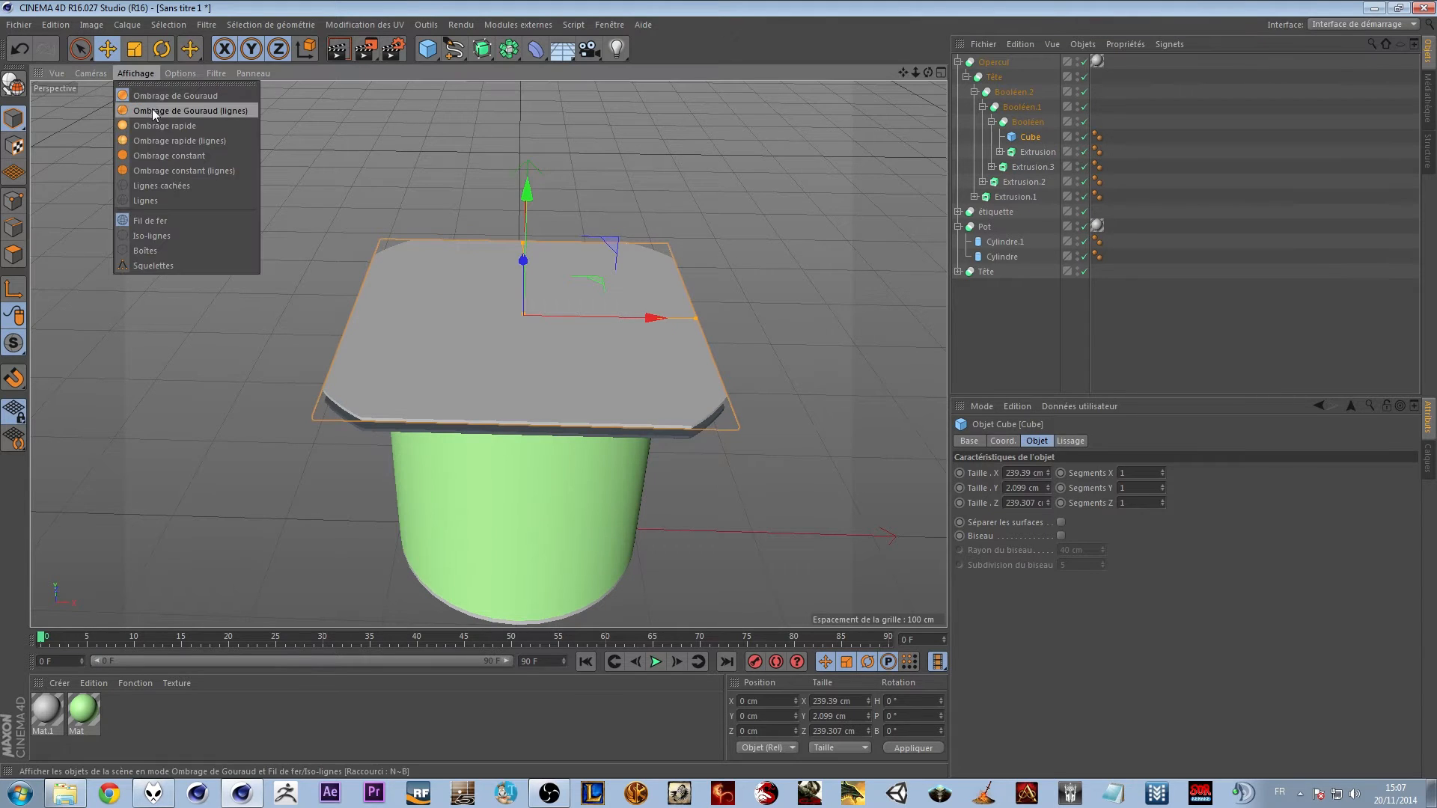
left_click(170, 111)
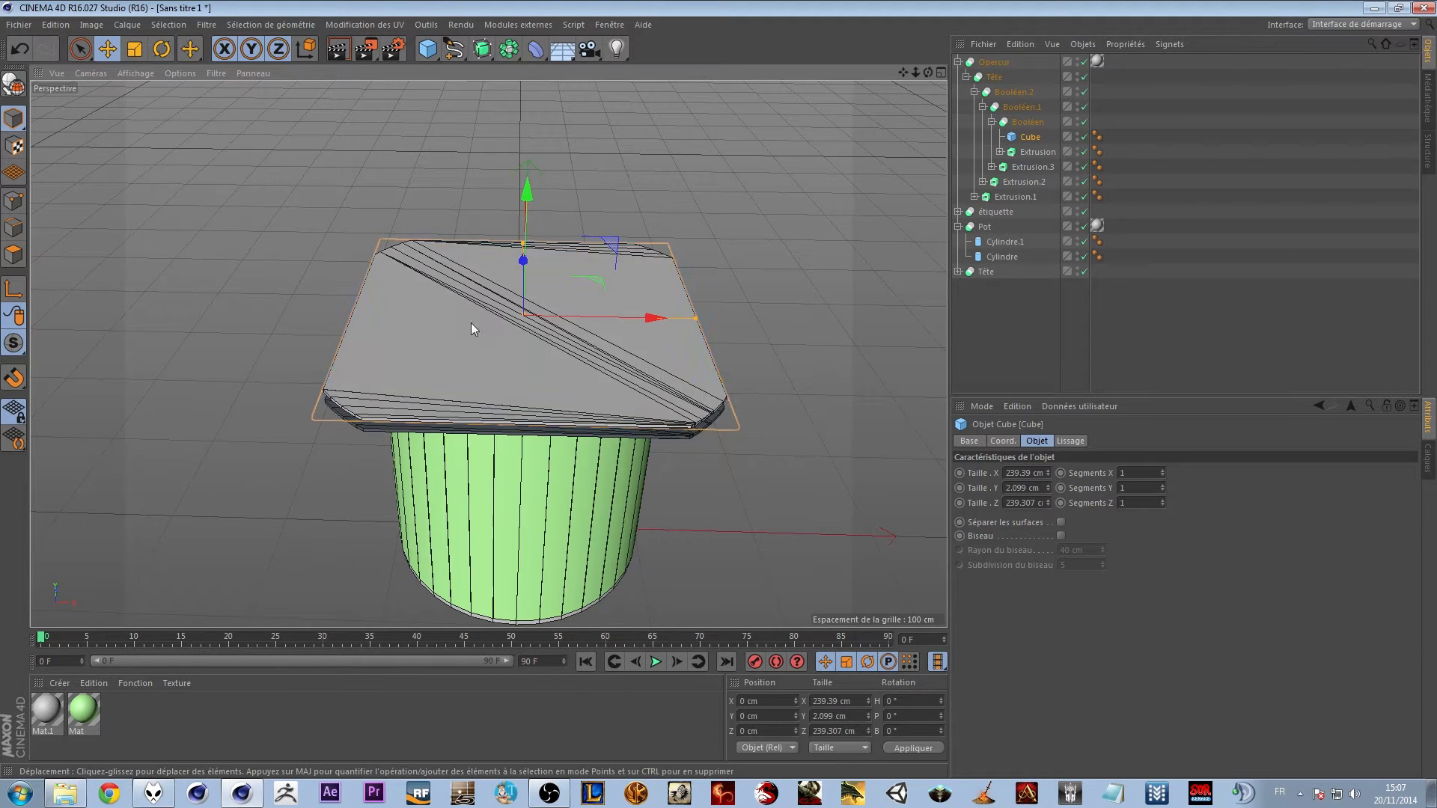
scroll(648, 310, "up", 4)
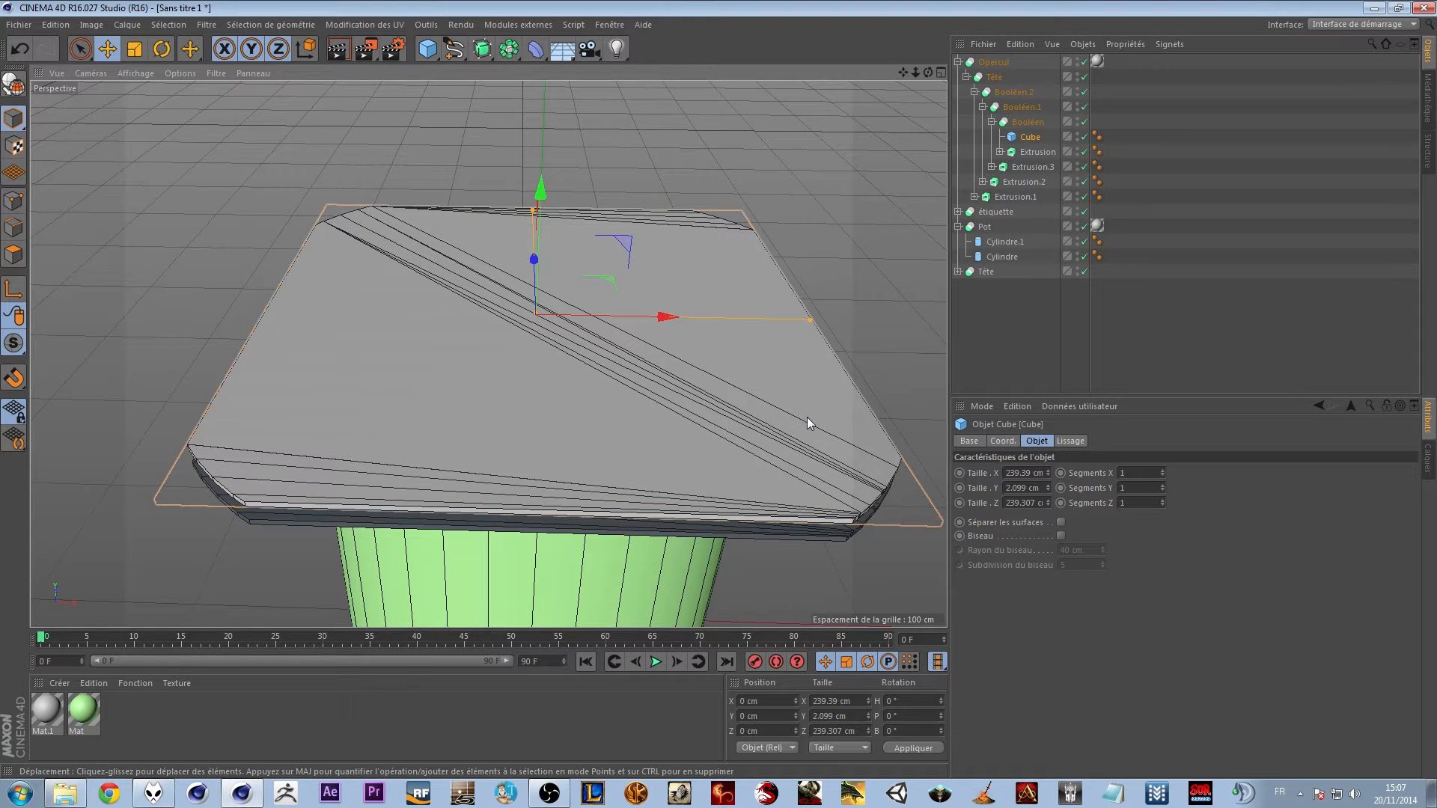
Subdivide the lid's Cube into 50 X segments, 3 Y segments and 50 Z segments
left_click(1146, 474)
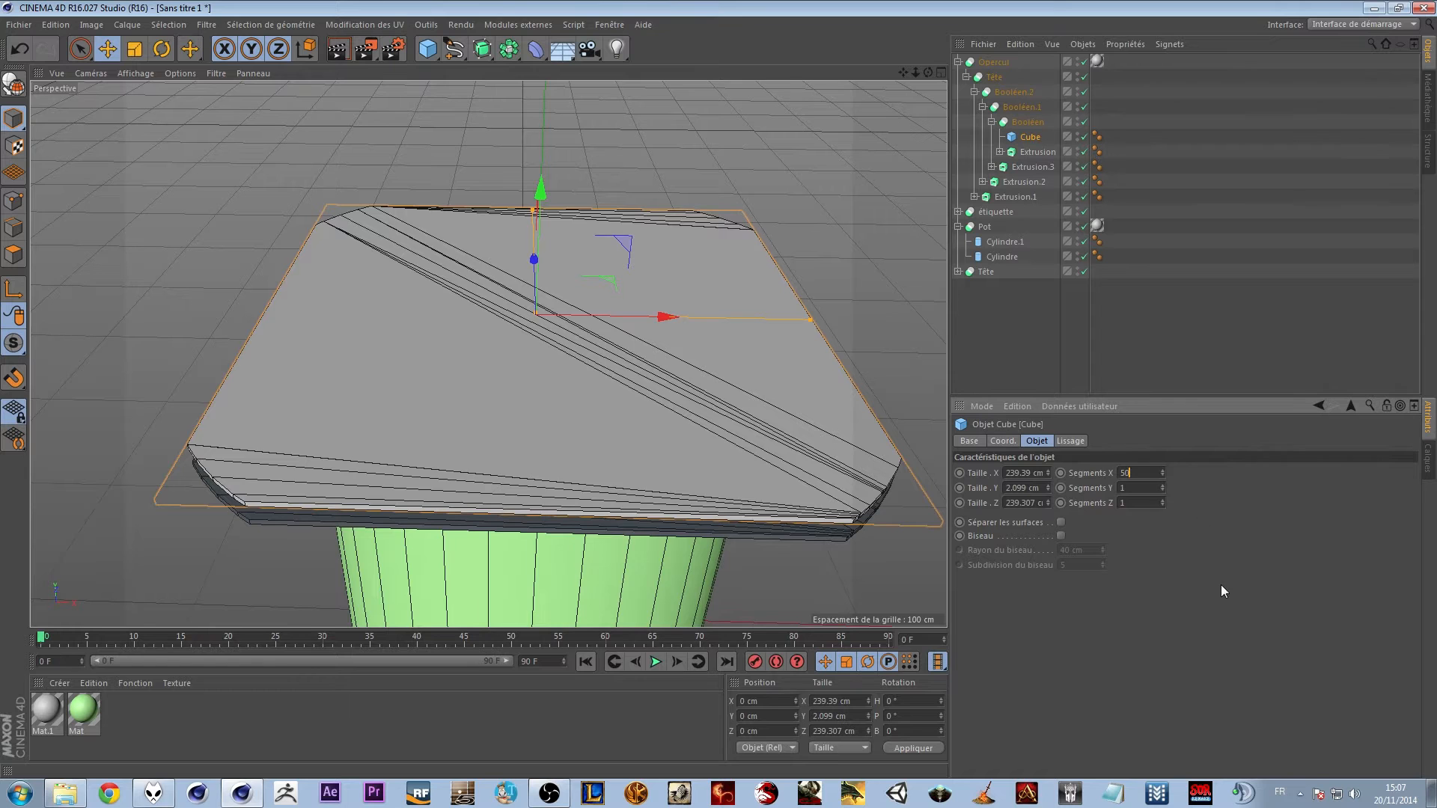
key("Return")
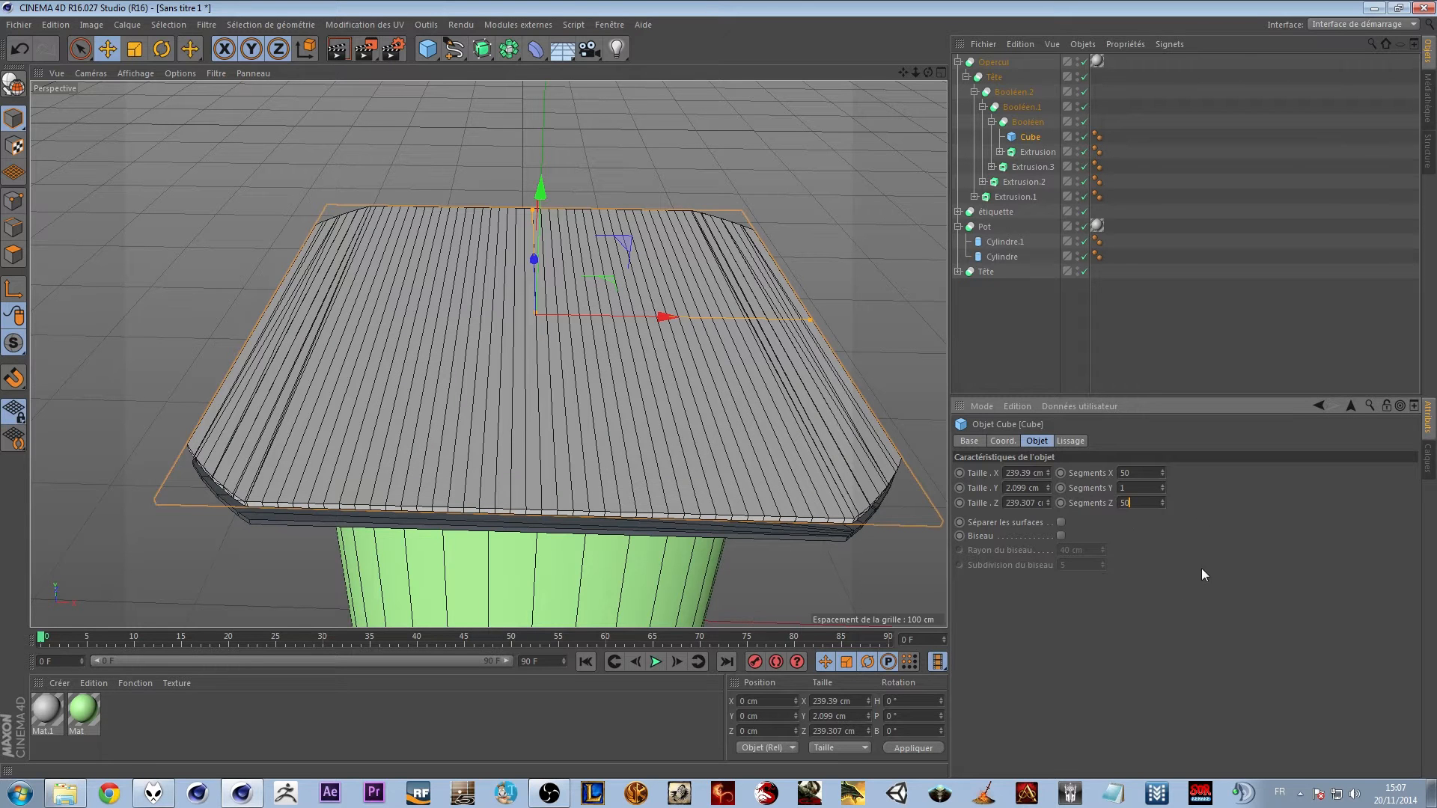
type("50")
key("Return")
key("Return")
left_click_drag(730, 512, 707, 456, "alt")
left_click_drag(638, 512, 618, 442, "alt")
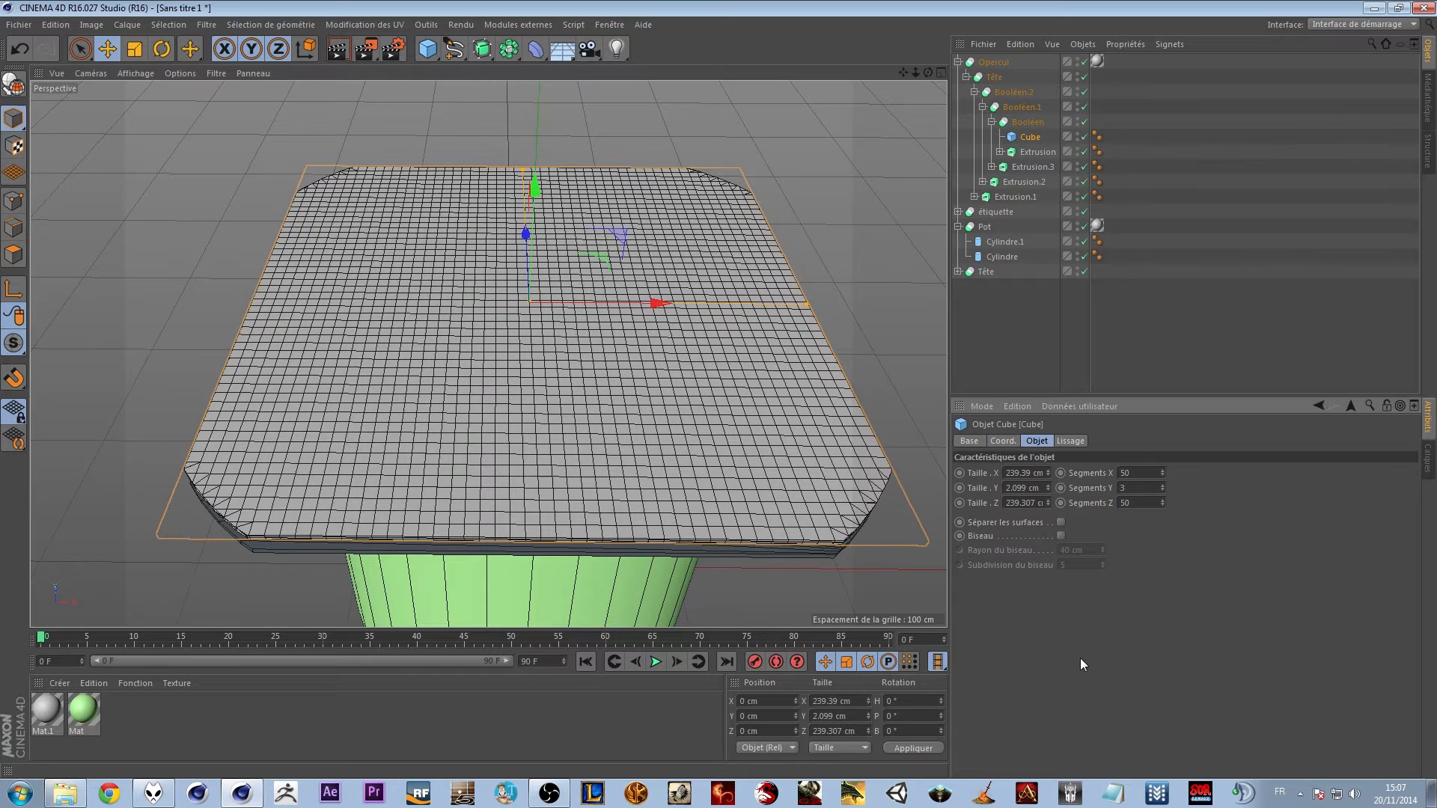
Convert the whole Opercul boolean into its current-state object
left_click(958, 62)
right_click(993, 63)
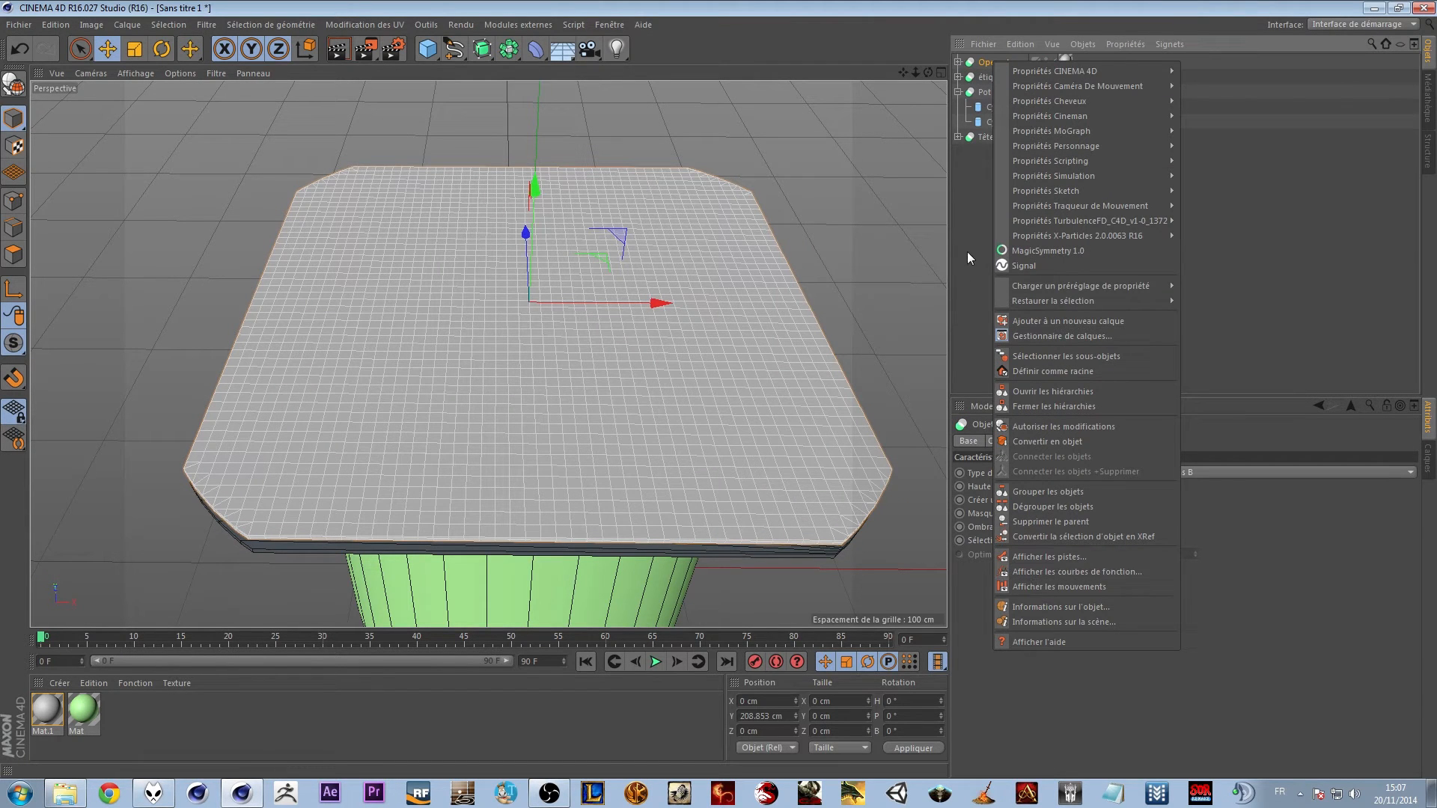
left_click(1030, 443)
Expand the converted Opercul hierarchy and pull its Cube out to the root level of the scene
left_click(958, 77)
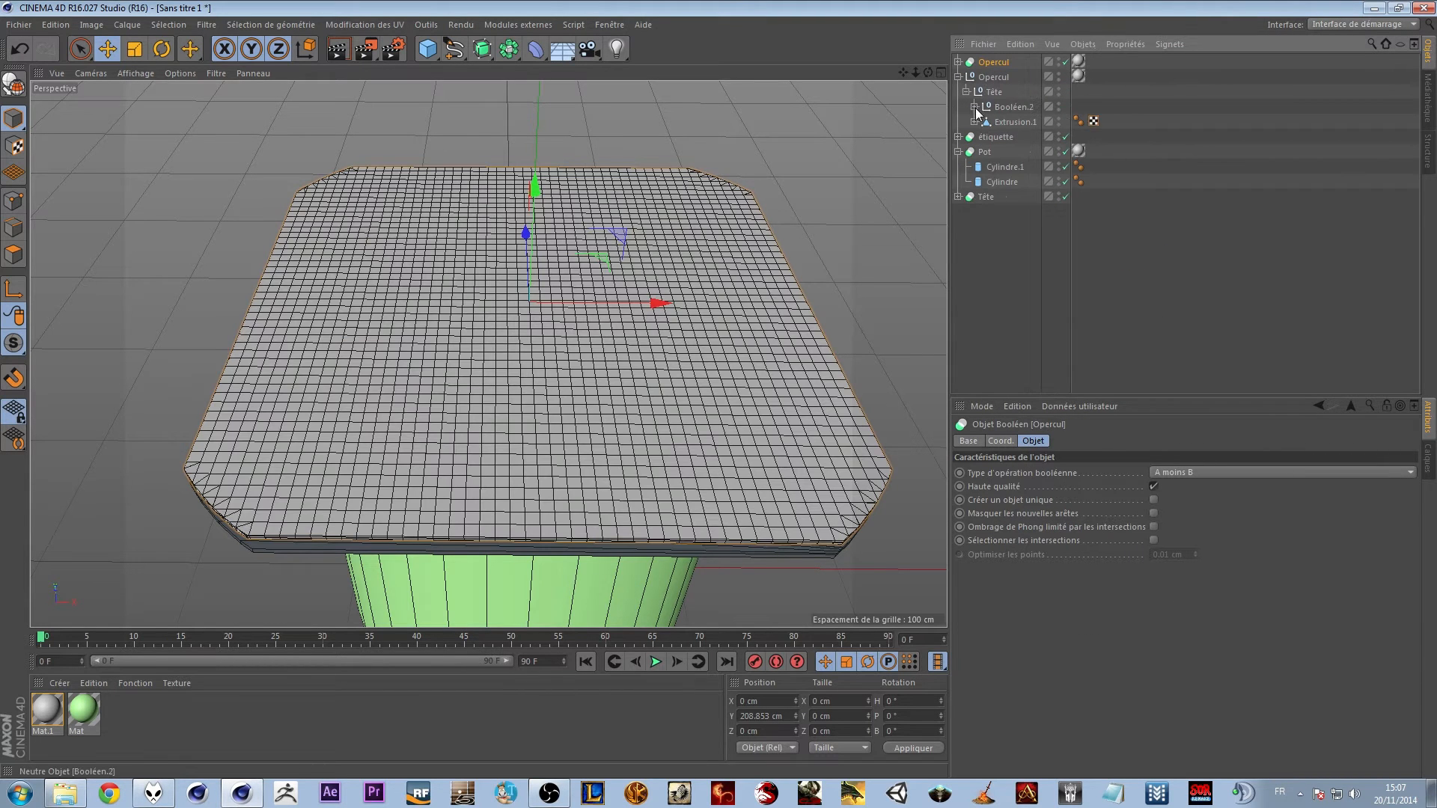
left_click(967, 92)
left_click(975, 107)
left_click(983, 122)
left_click(992, 137)
left_click_drag(1027, 154, 1037, 313)
left_click(1018, 337)
Delete the original Opercul boolean object
left_click(976, 61)
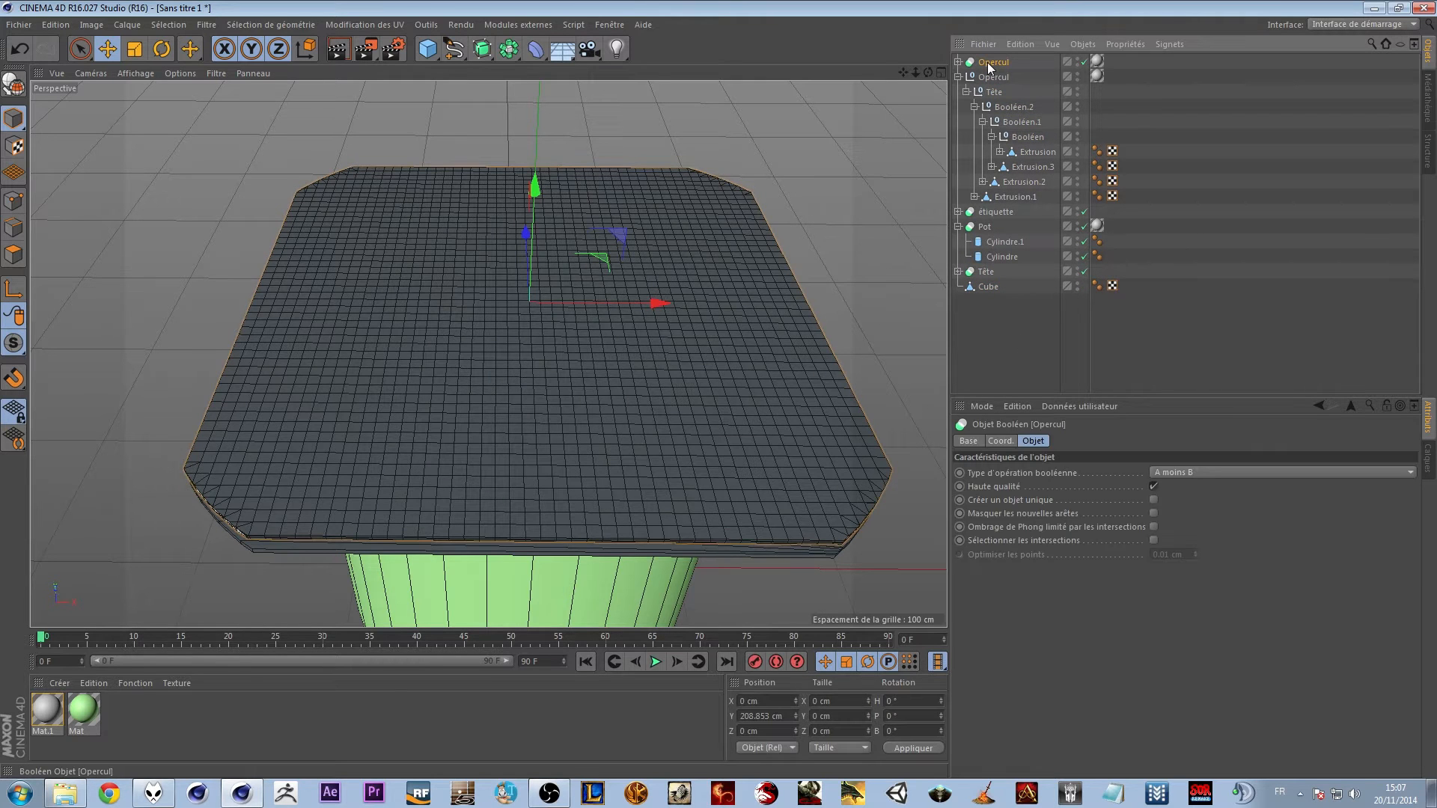
key("Delete")
left_click_drag(807, 393, 786, 330, "alt")
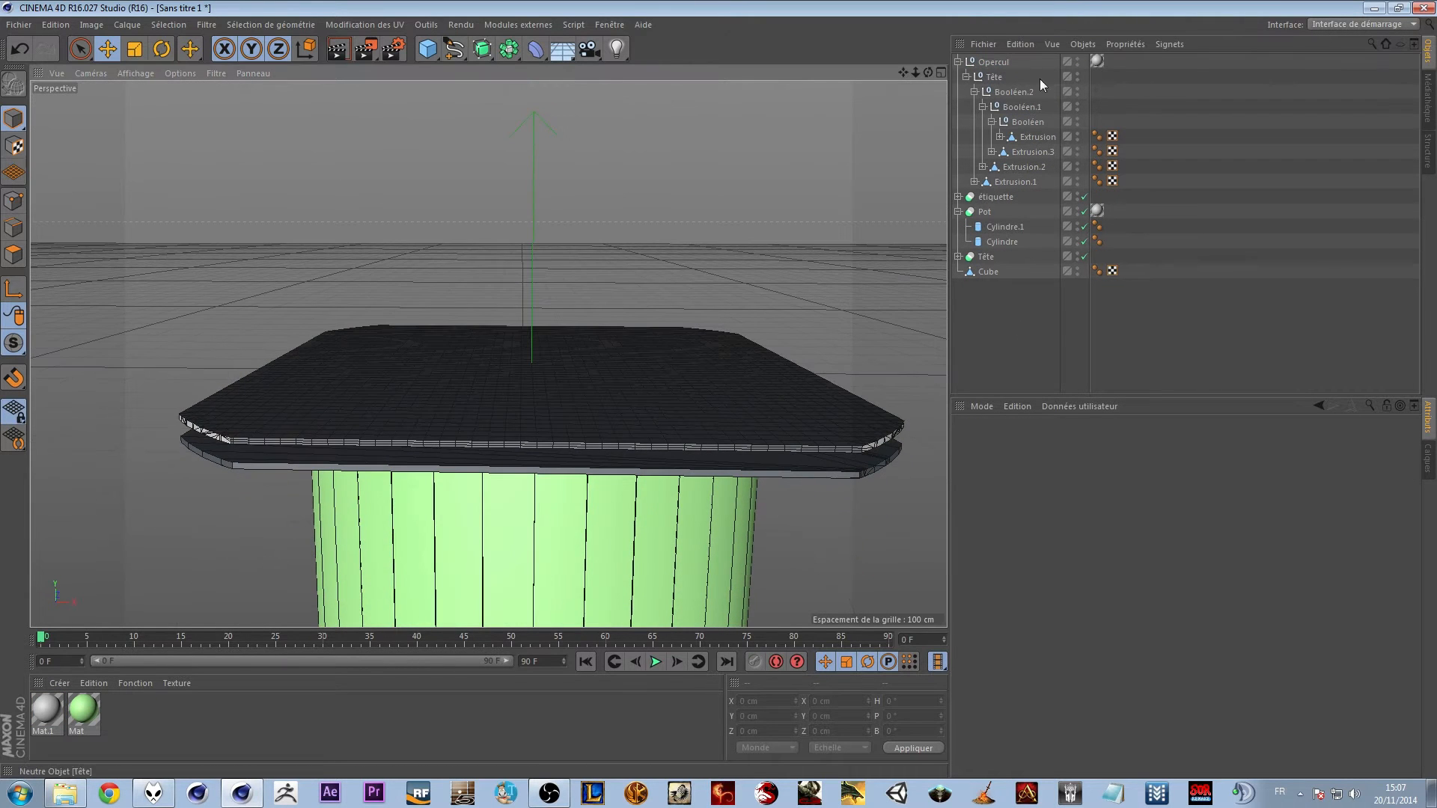
Delete the leftover converted Opercul hierarchy with its extrusions, keeping the extracted Cube, and select the Cube
left_click(993, 63)
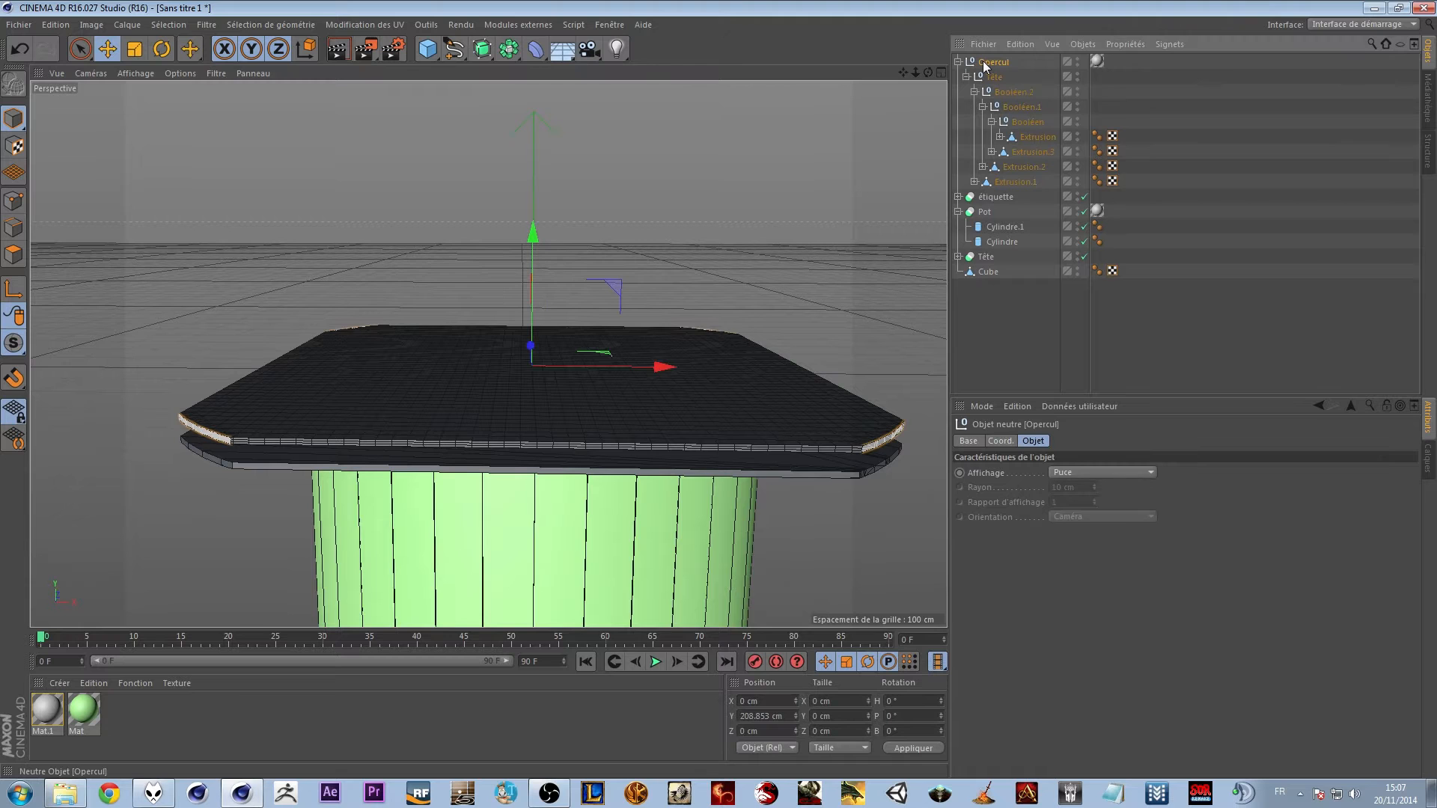
key("ctrl+z")
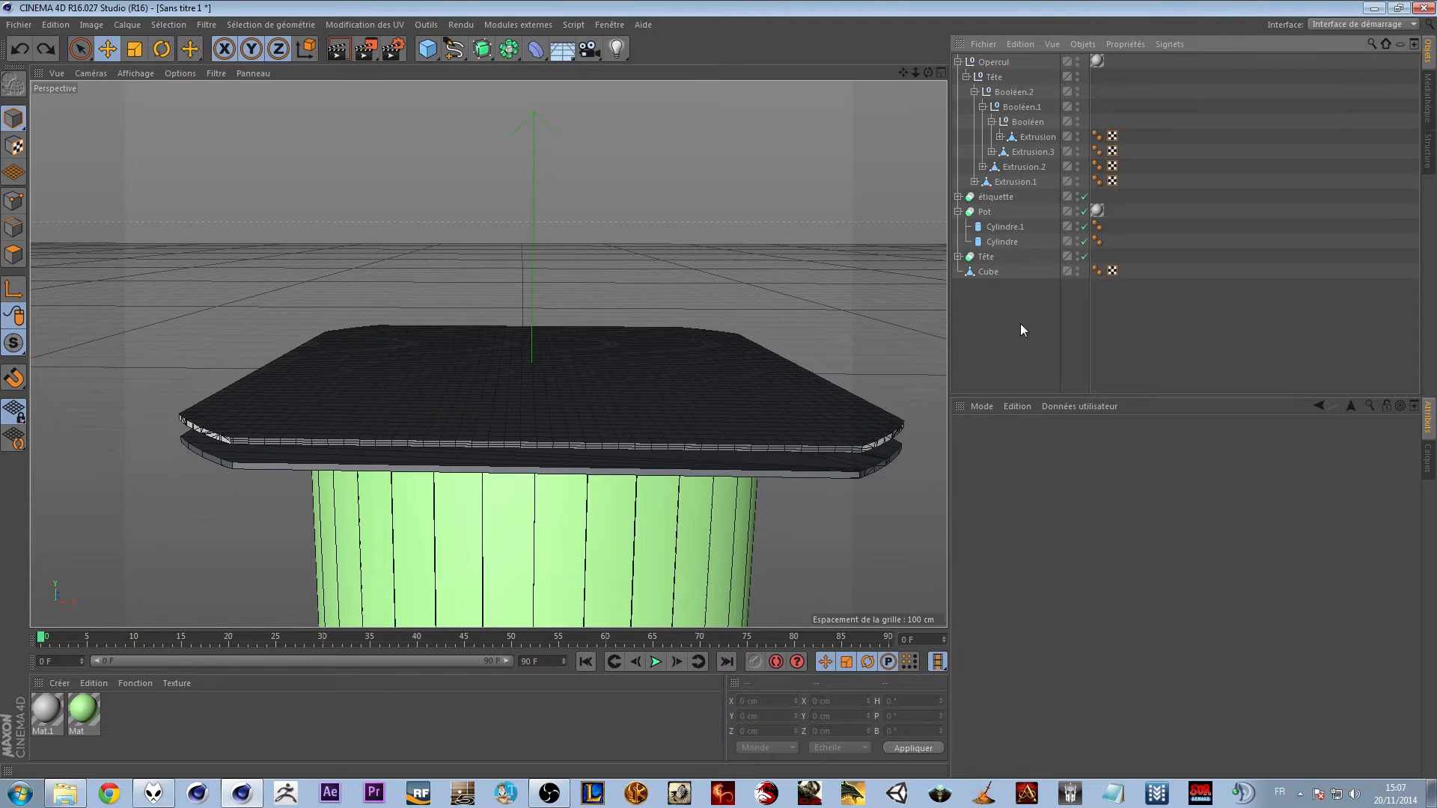
key("ctrl+z")
key("Delete")
left_click(996, 63)
key("Delete")
left_click(989, 137)
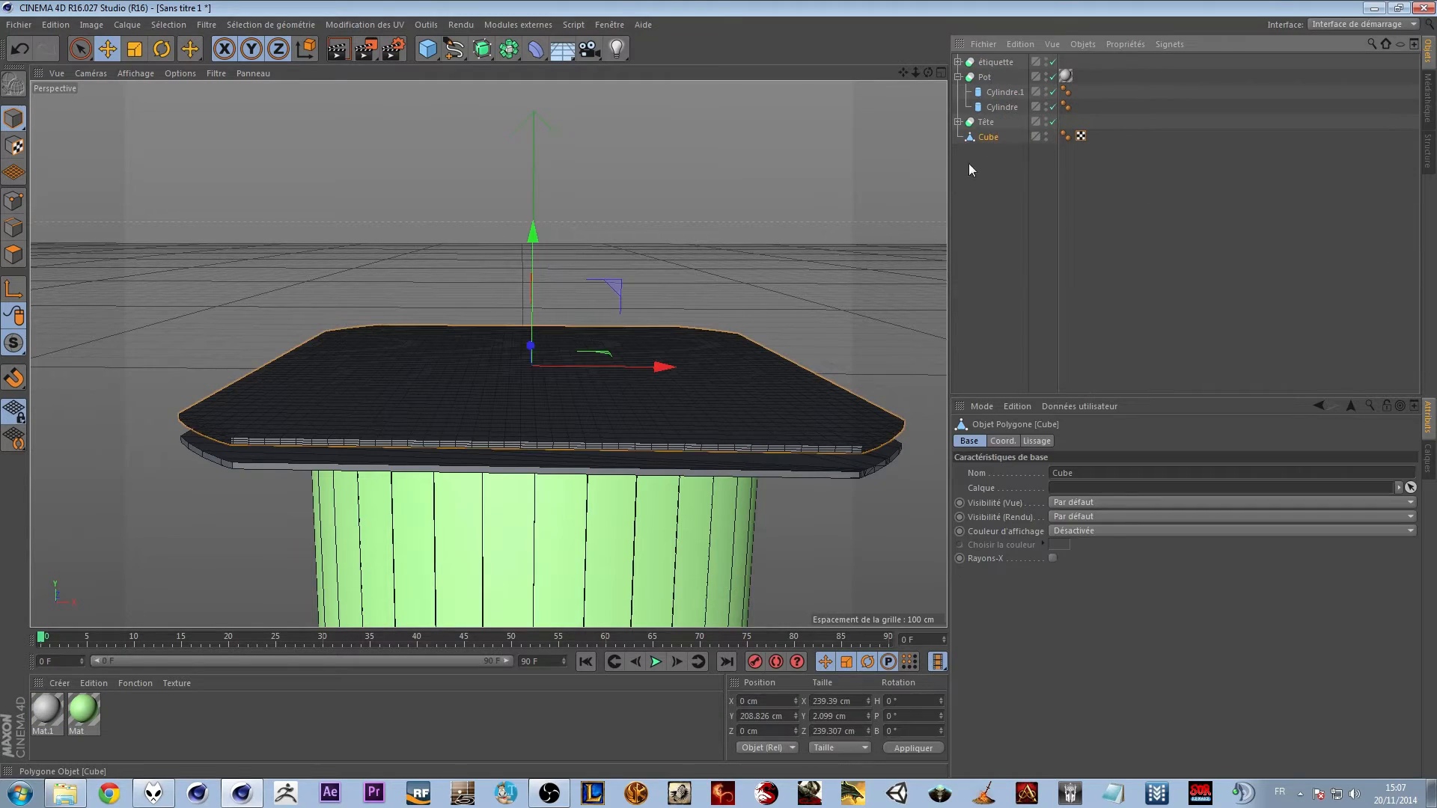
Lower the extracted Cube to about Y 204.7 cm and flatten it to a Y scale of 0.27
left_click_drag(806, 410, 591, 254, "alt")
scroll(672, 353, "up", 3)
left_click_drag(657, 492, 667, 467, "alt")
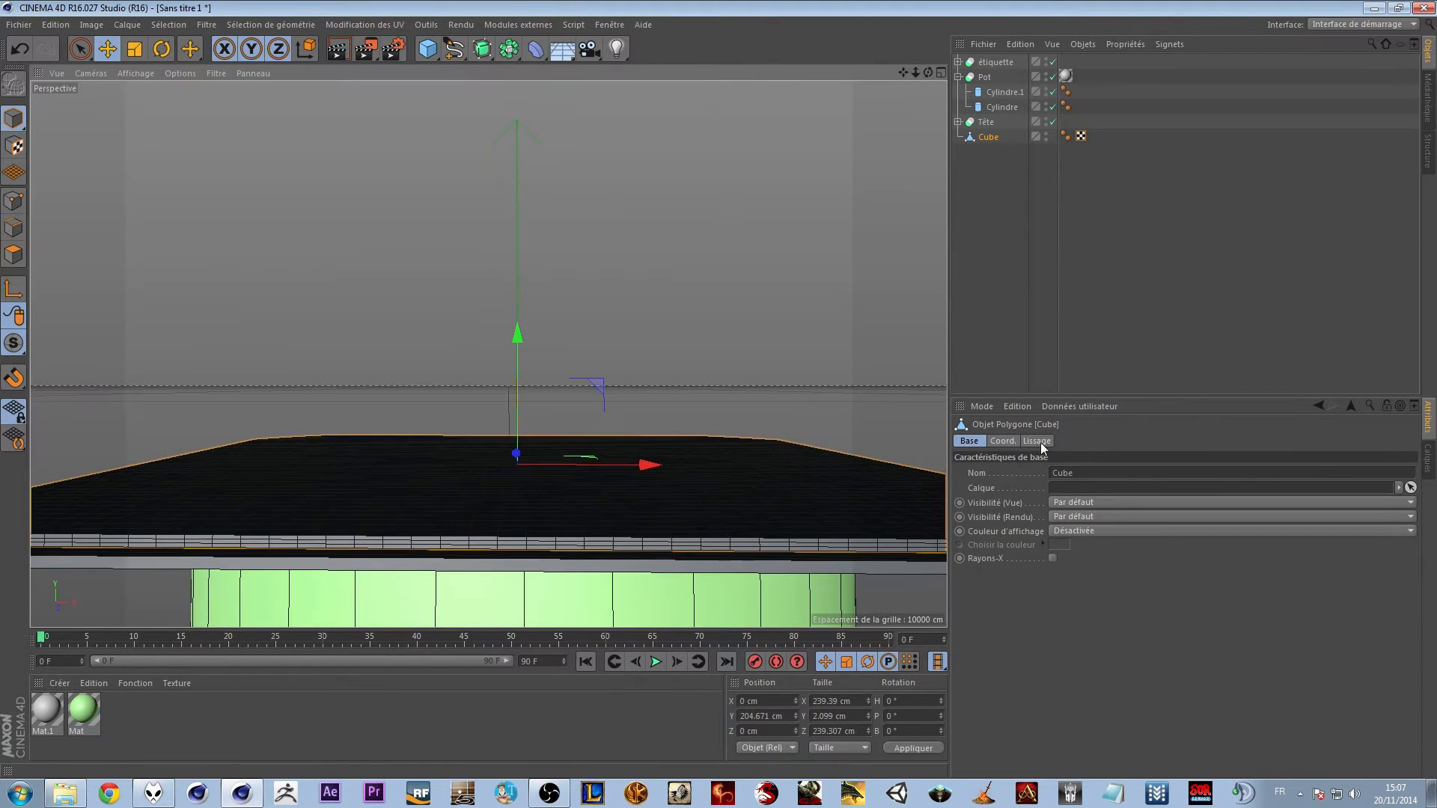
left_click(1002, 441)
left_click_drag(1168, 488, 1167, 544)
Using the right view, lower the Cube onto the pot's flange at about Y 202.4 cm, then return to the perspective view
left_click_drag(806, 479, 672, 523, "alt")
middle_click(671, 523)
middle_click(276, 414)
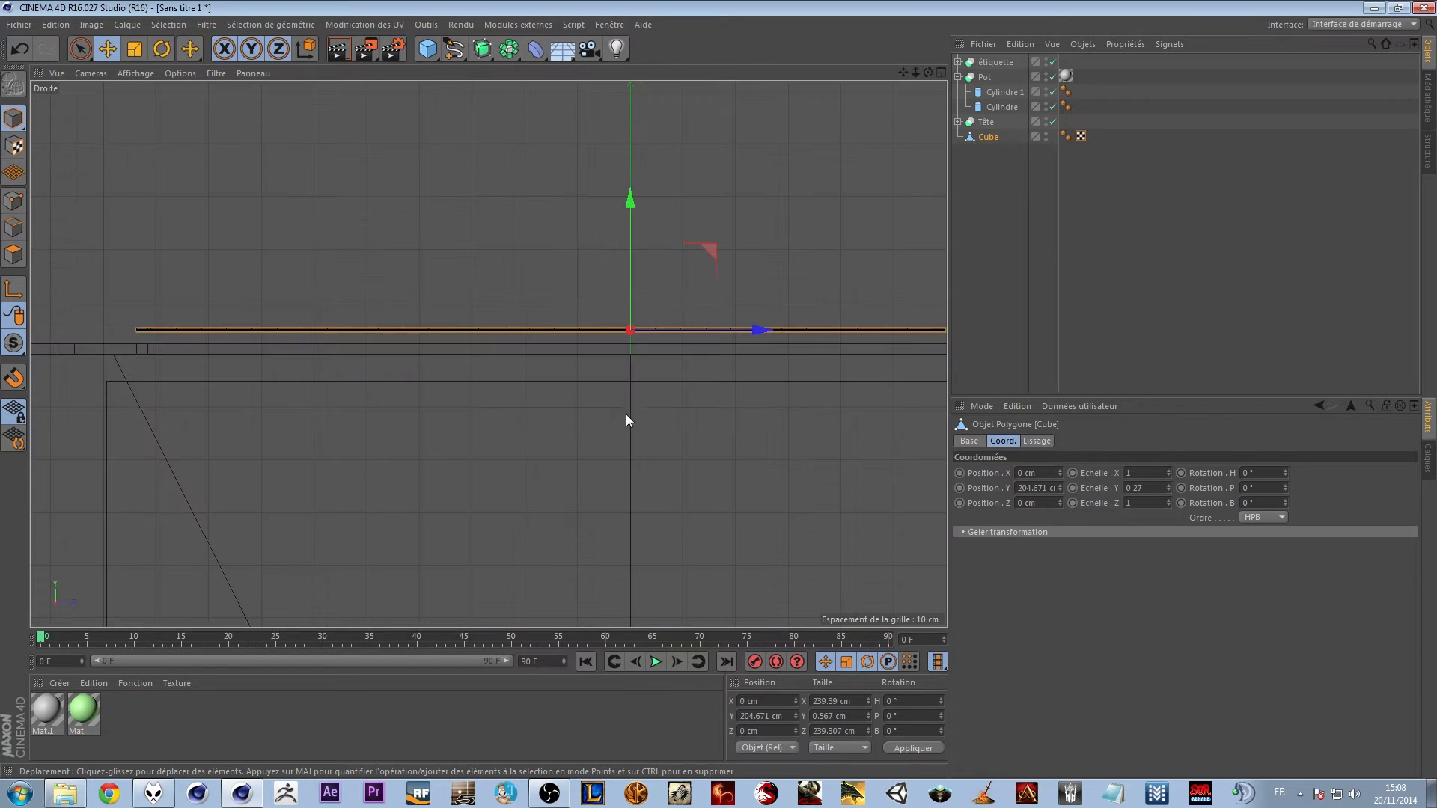
left_click_drag(631, 206, 631, 219)
scroll(629, 343, "up", 10)
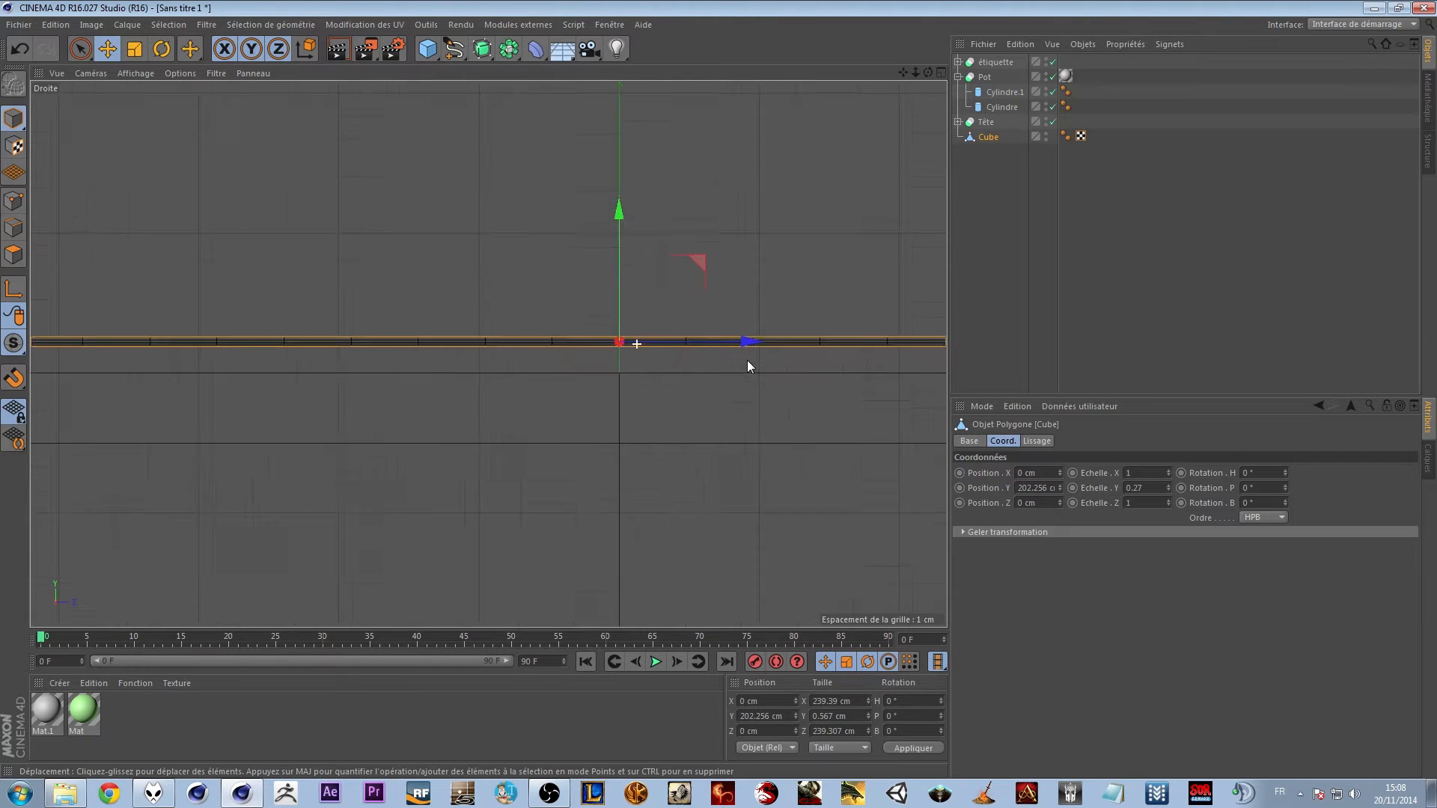
left_click_drag(478, 199, 523, 192)
middle_click(390, 223)
middle_click(387, 241)
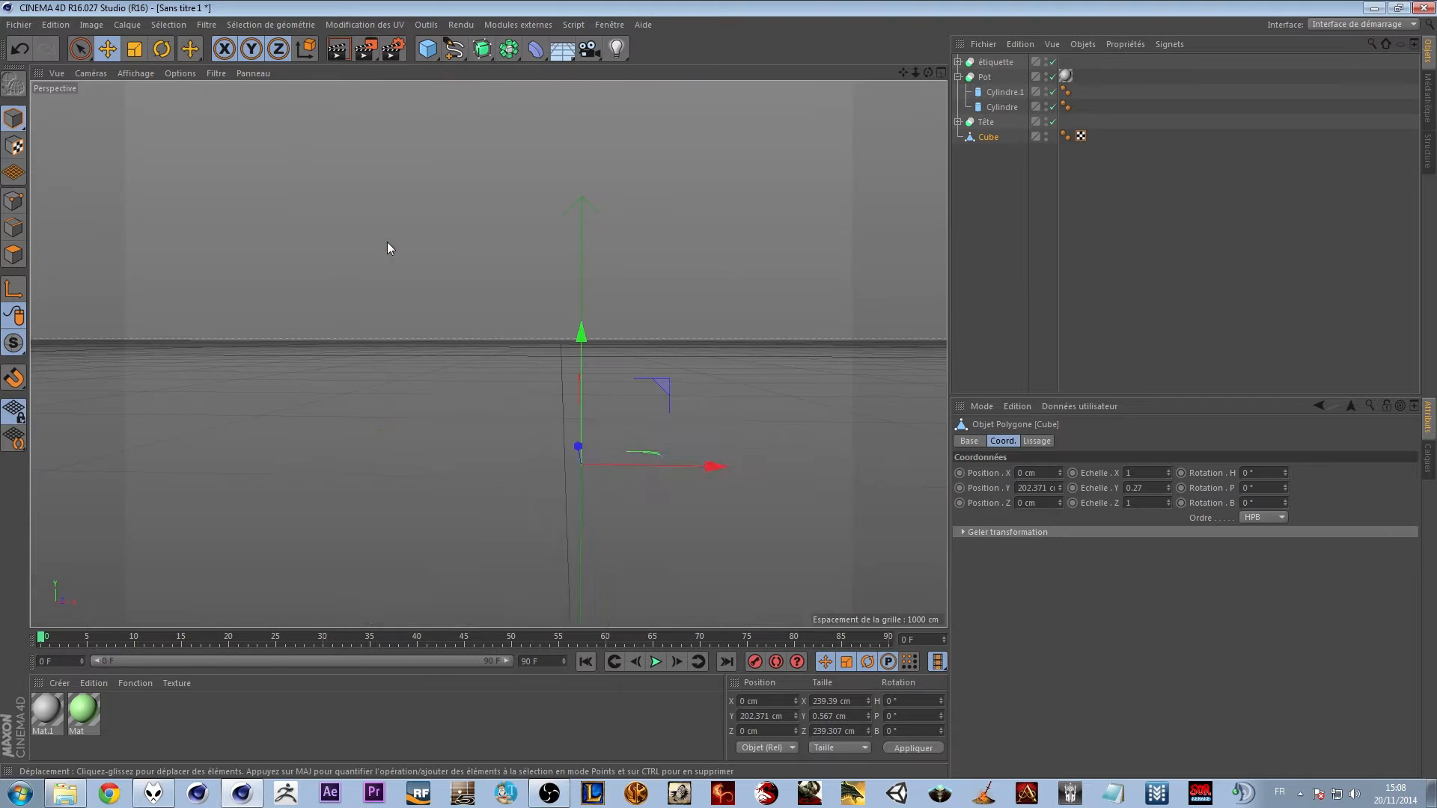
left_click_drag(647, 379, 557, 366, "alt")
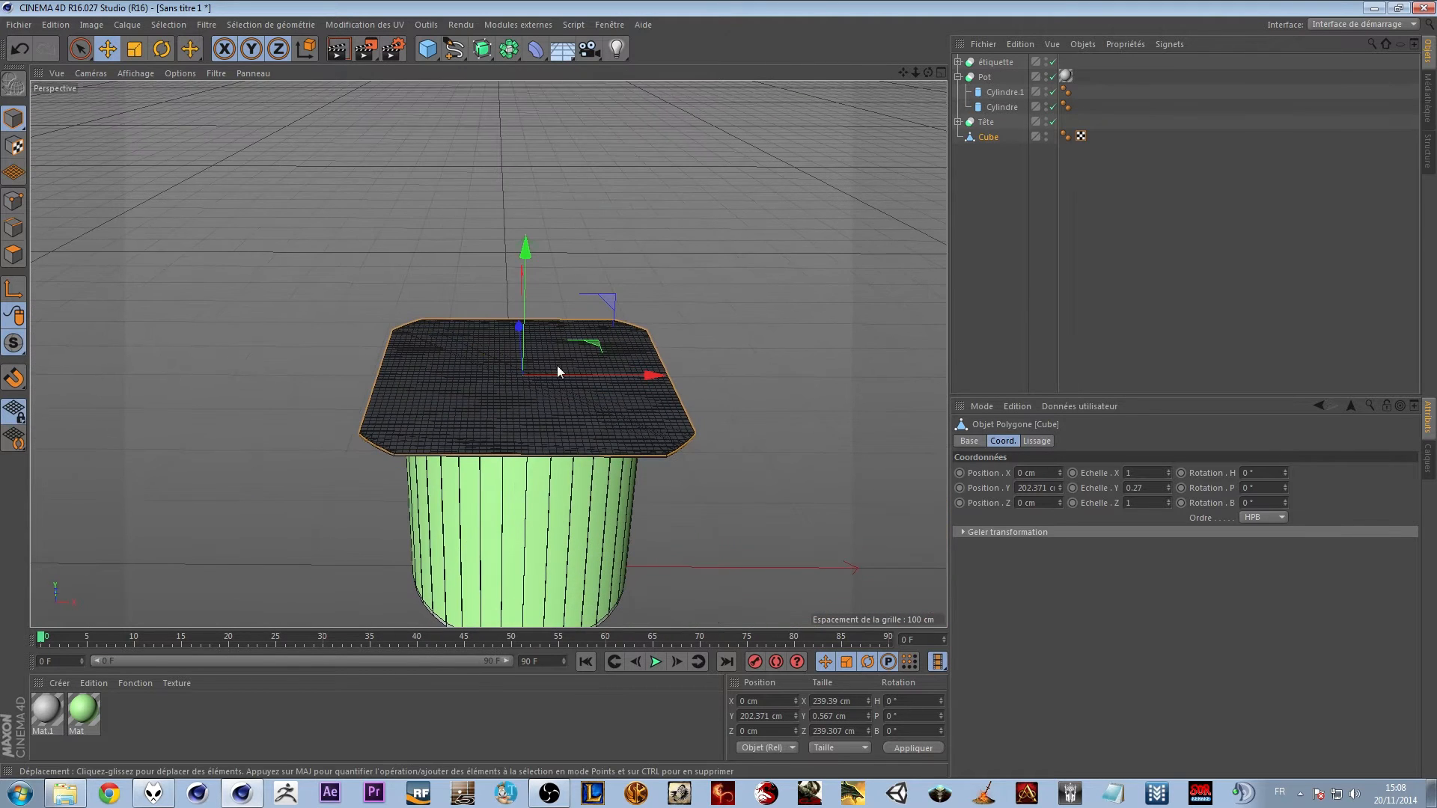
left_click(744, 338)
Rename the Cube as Opercul and deselect it
double_click(992, 136)
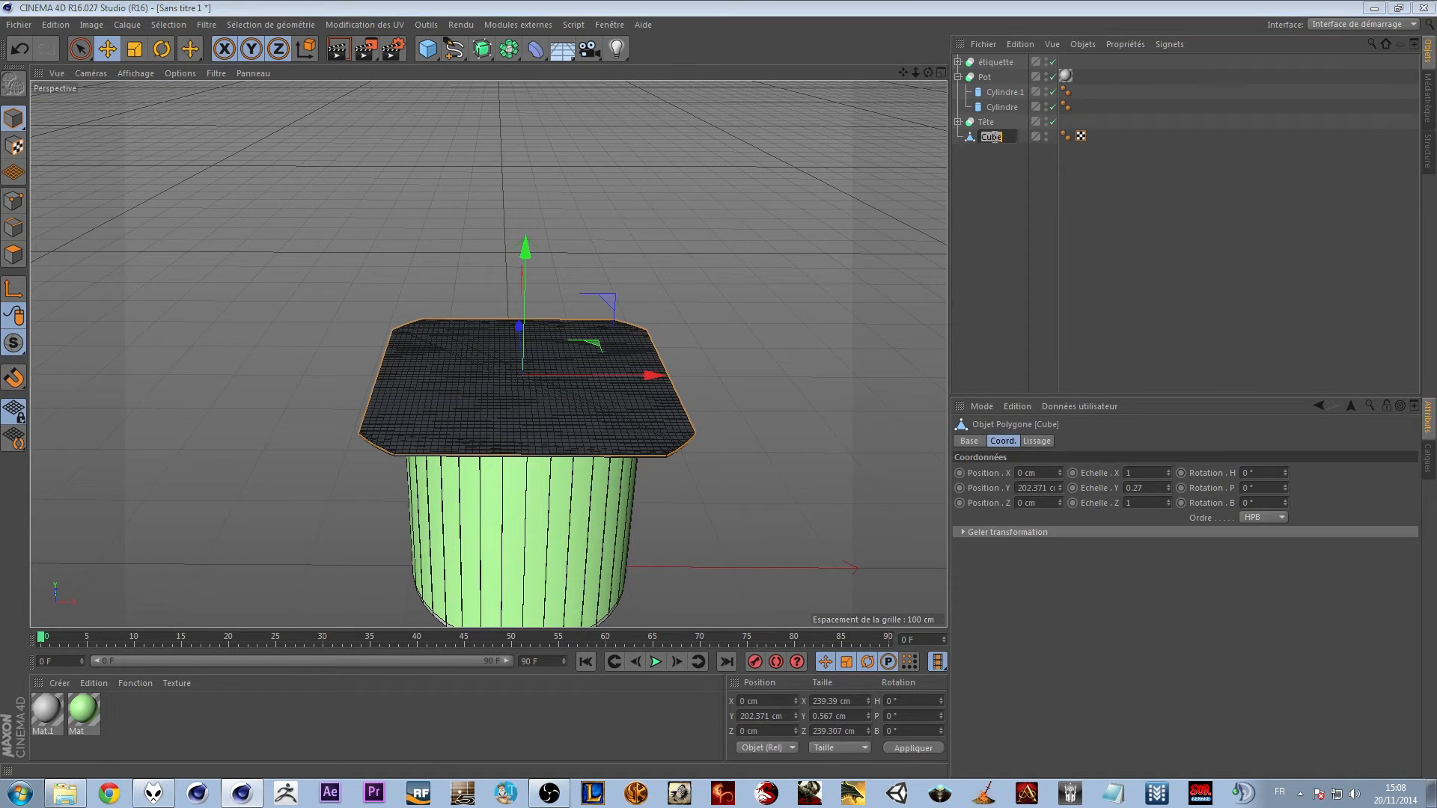
type("Opercul")
key("Return")
left_click(959, 225)
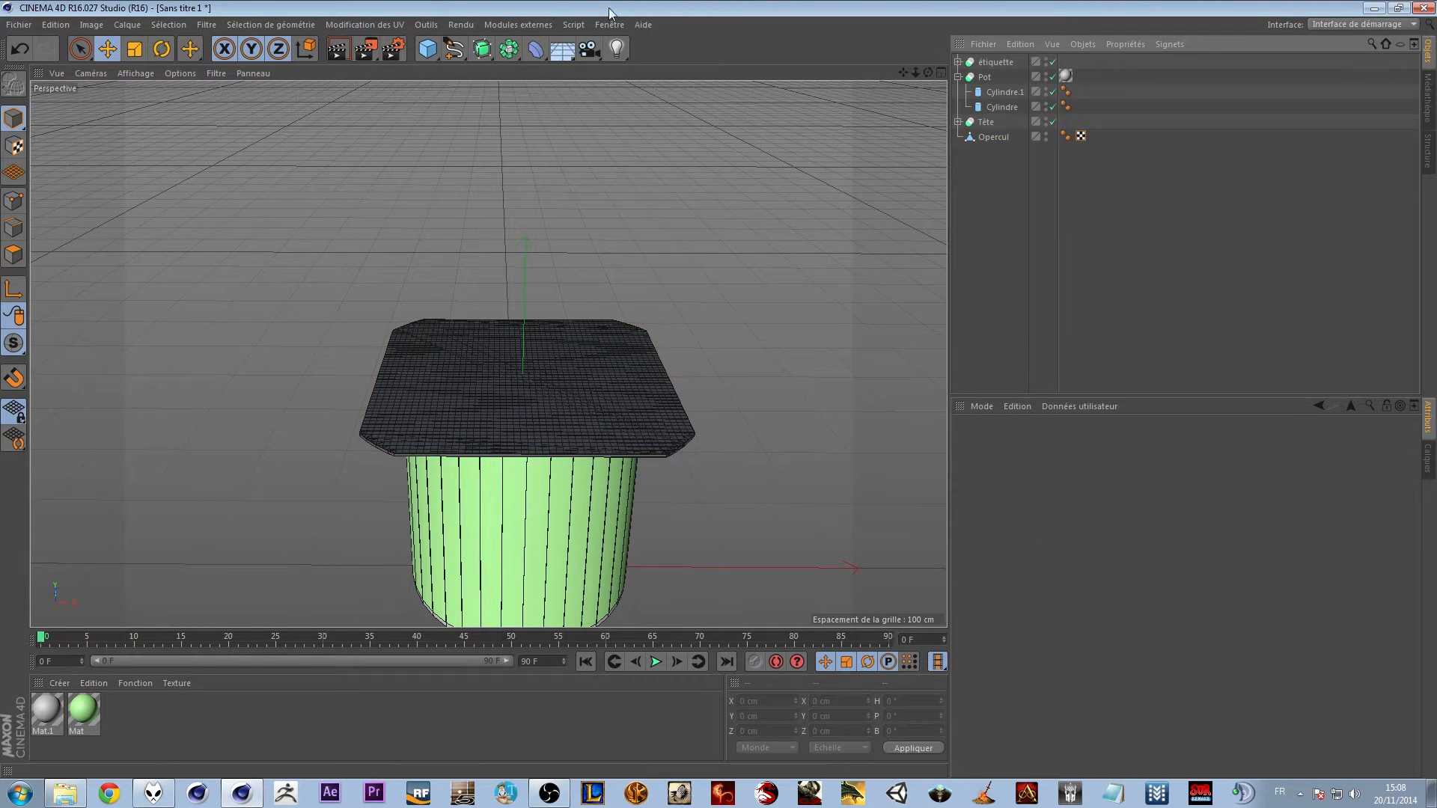
Add a CA ReBend deformer from the CAMegaDeformerPack plugin and make it a child of the Opercul
left_click(528, 28)
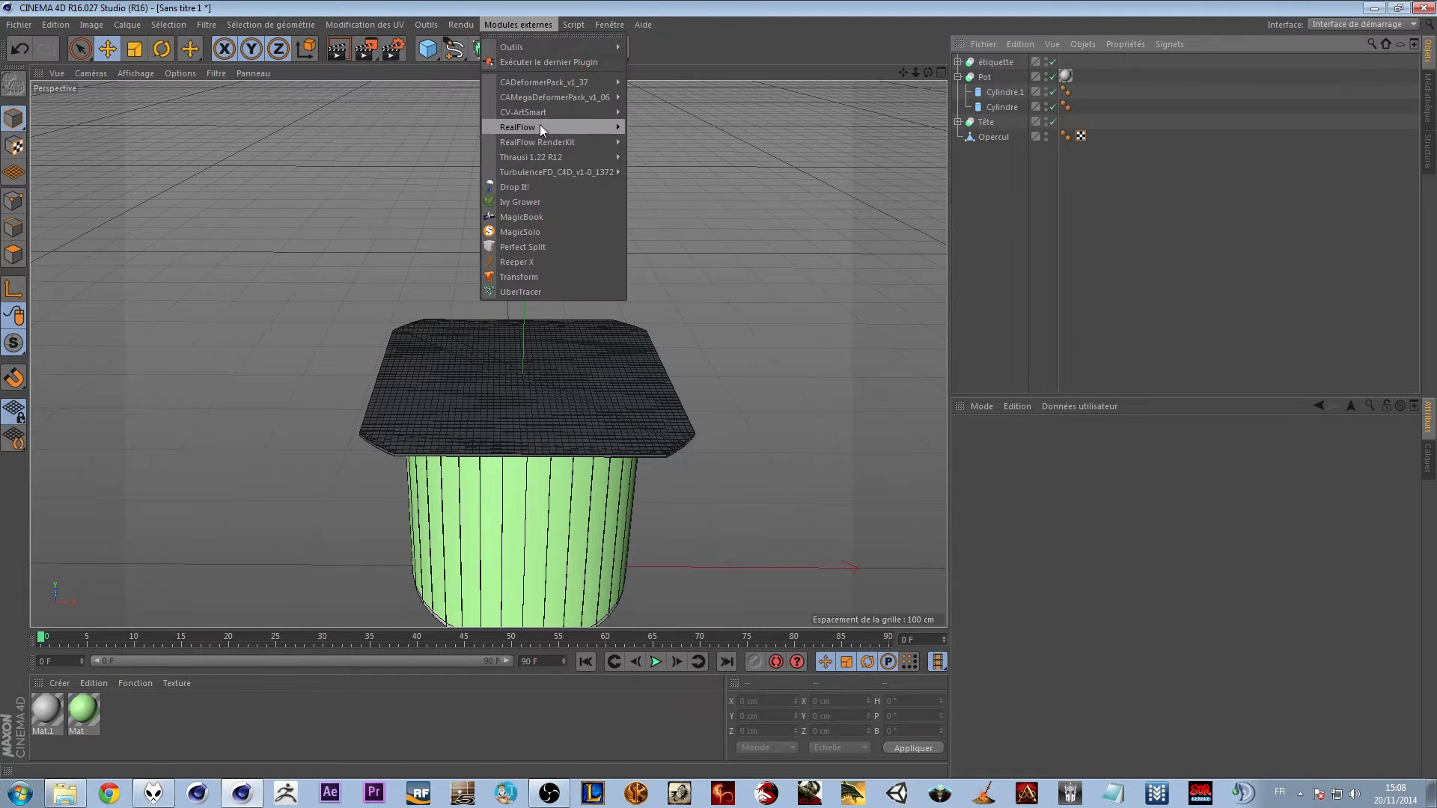
mouse_move(502, 96)
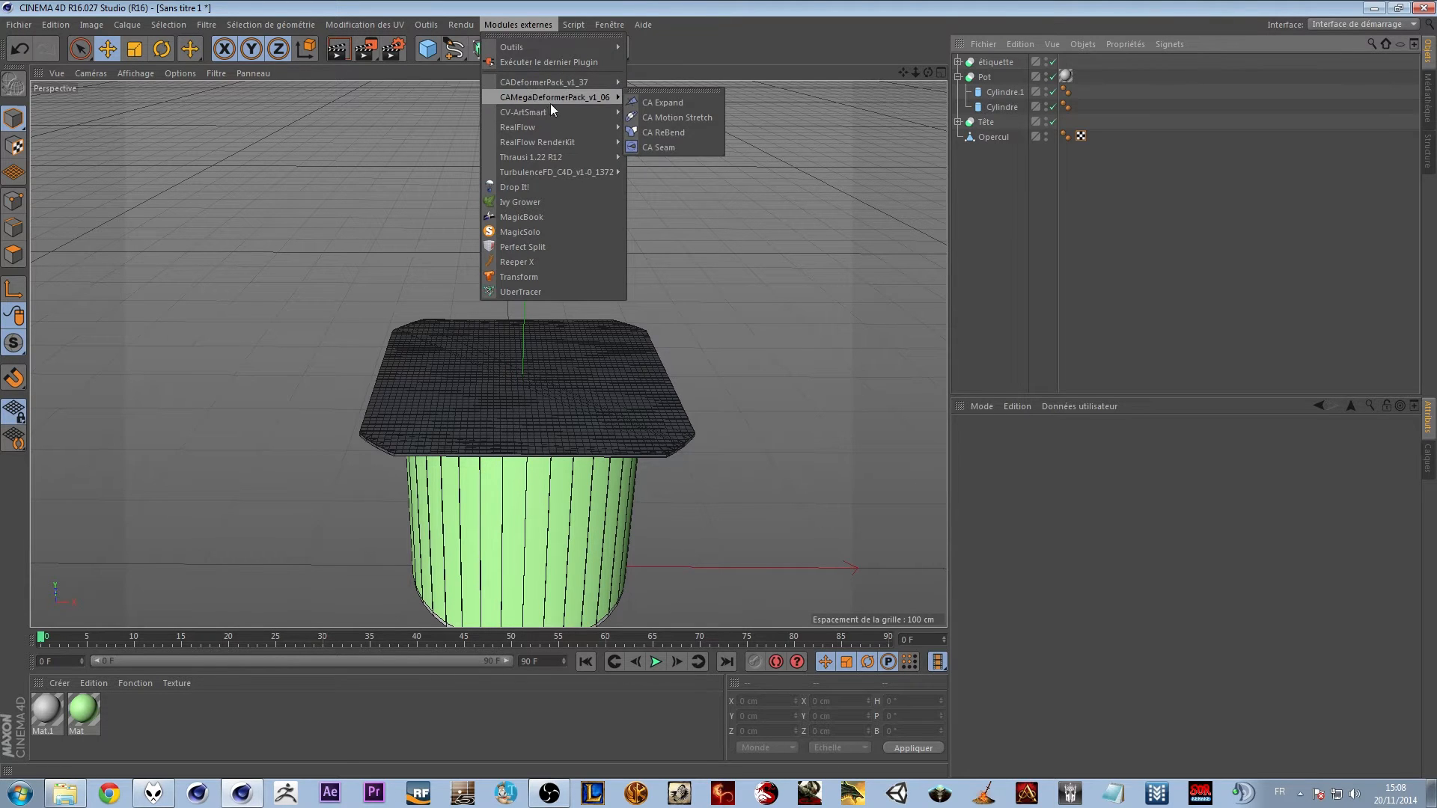
left_click(689, 131)
left_click_drag(1001, 151, 996, 150)
left_click_drag(684, 487, 668, 359, "alt")
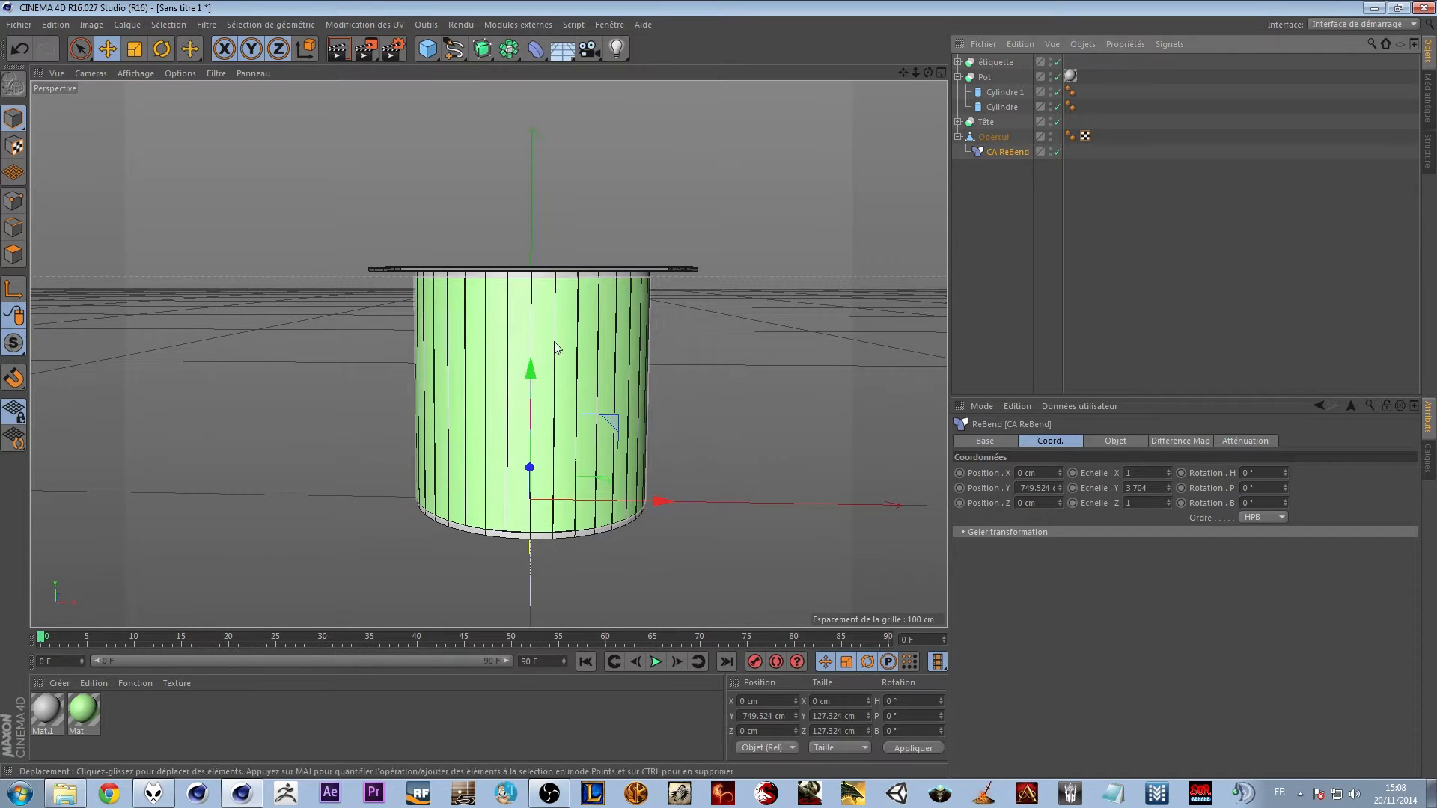
Take the CA ReBend deformer out of the Opercul and position it at lid height, about Y 202 cm
left_click_drag(534, 378, 552, 253)
key("ctrl+z")
left_click(1003, 212)
left_click_drag(1012, 152, 1003, 199)
left_click_drag(533, 366, 688, 339)
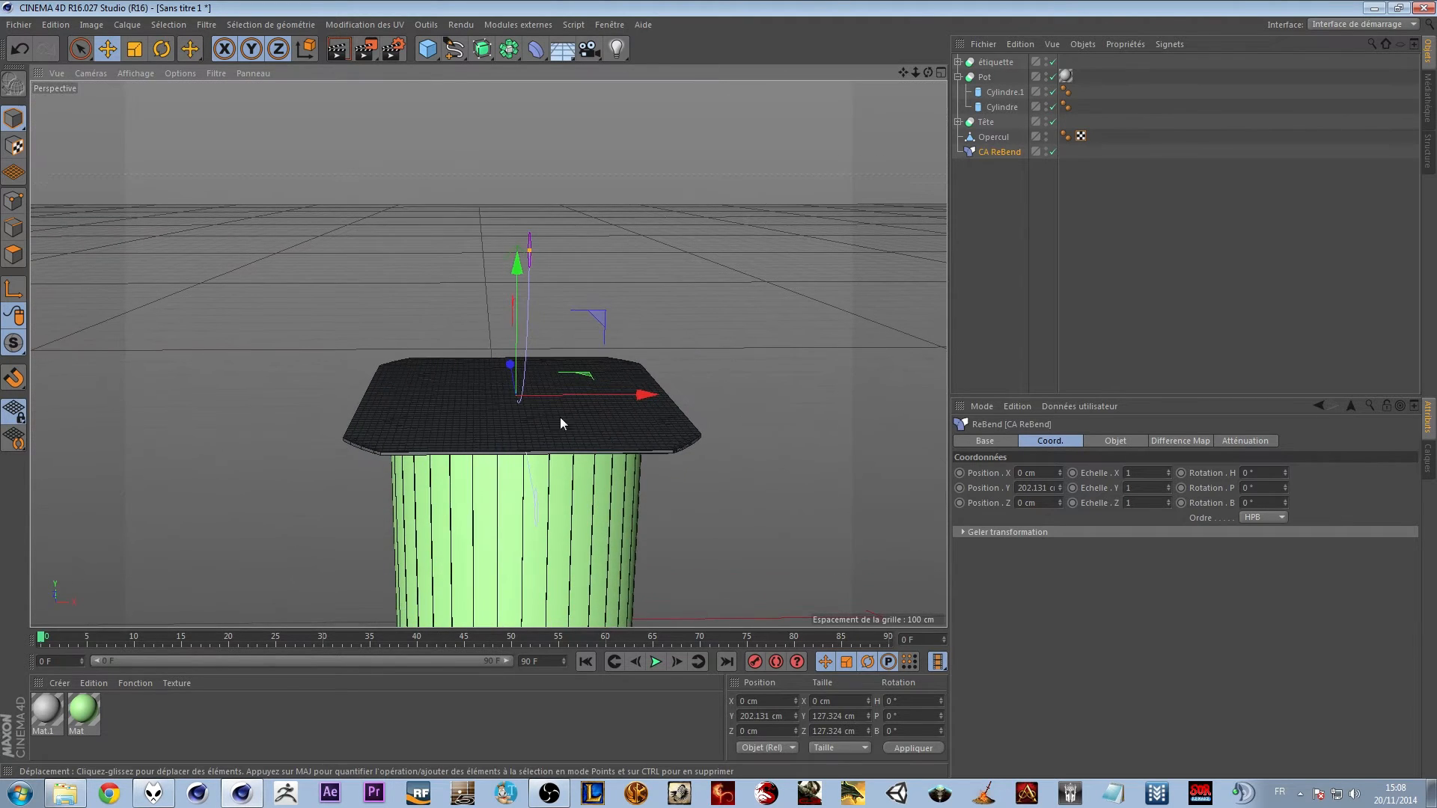
Rotate the CA ReBend deformer to a 90° heading and nudge its height to about Y 202.1 cm
key("r")
left_click_drag(564, 423, 700, 367)
key("e")
left_click_drag(516, 329, 520, 327)
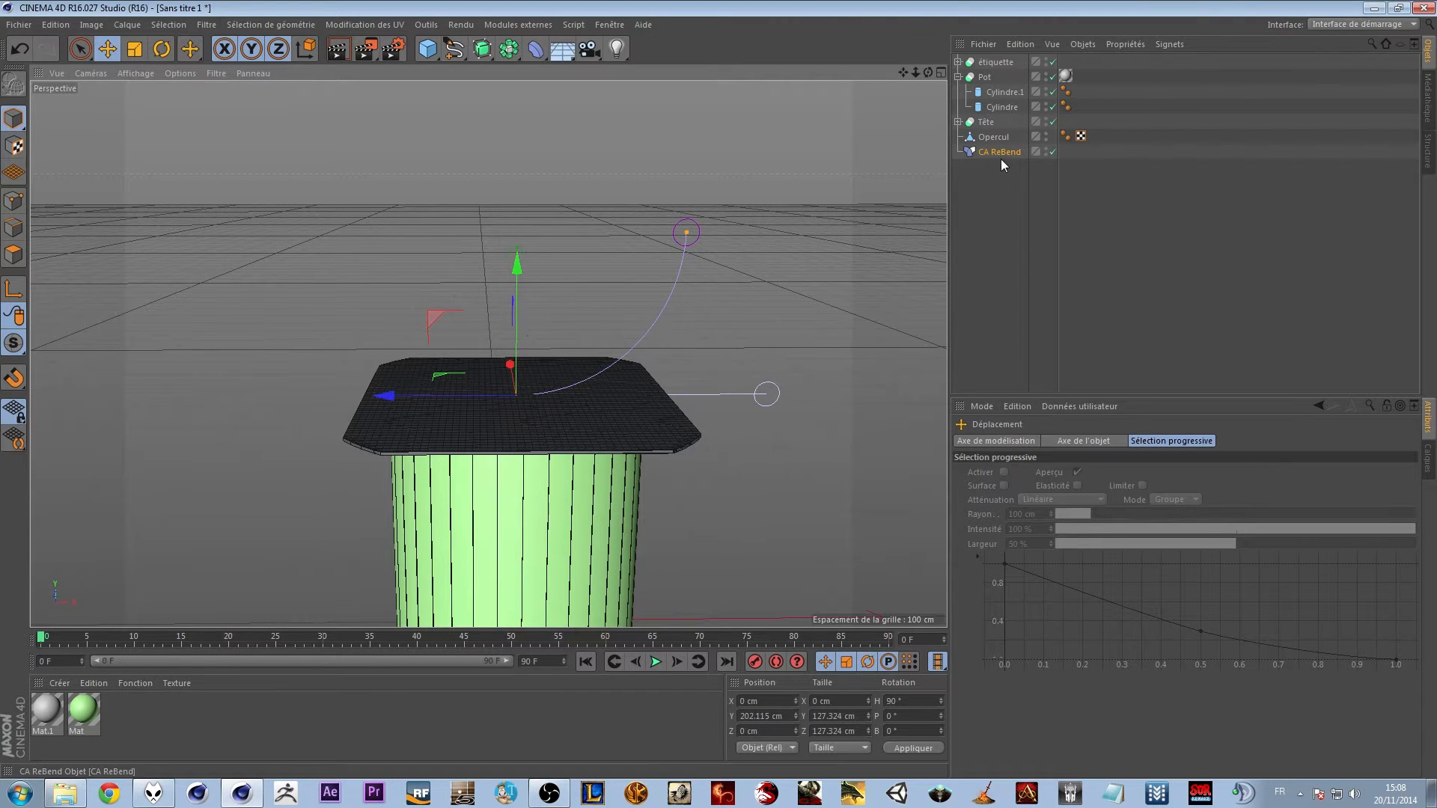
Put the aligned CA ReBend deformer back under the Opercul and select it
left_click_drag(1001, 151, 994, 137)
left_click(996, 203)
left_click(1003, 152)
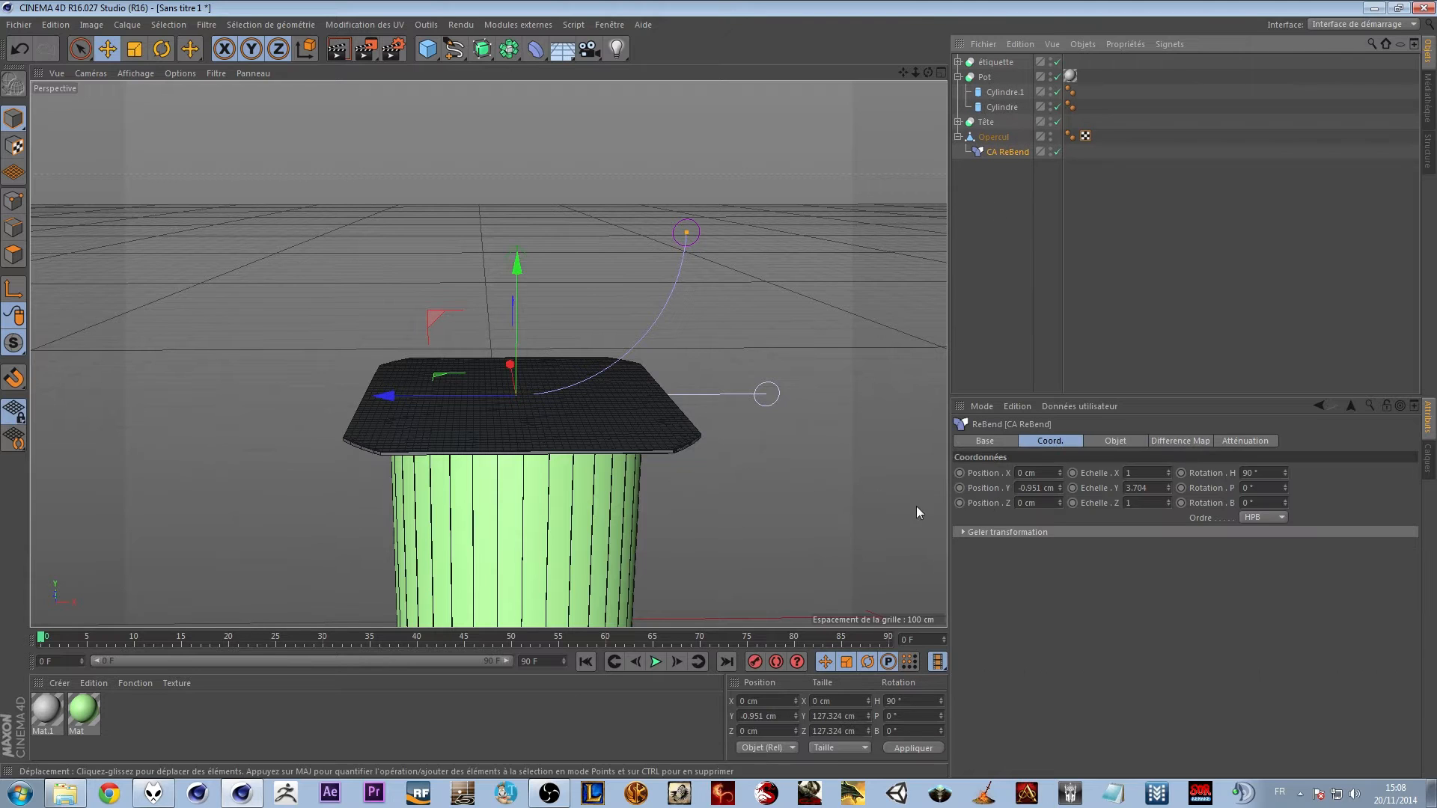
Curl the lid with CA ReBend using strength -96 %, new angle 38° and new length 180 cm
left_click(1143, 442)
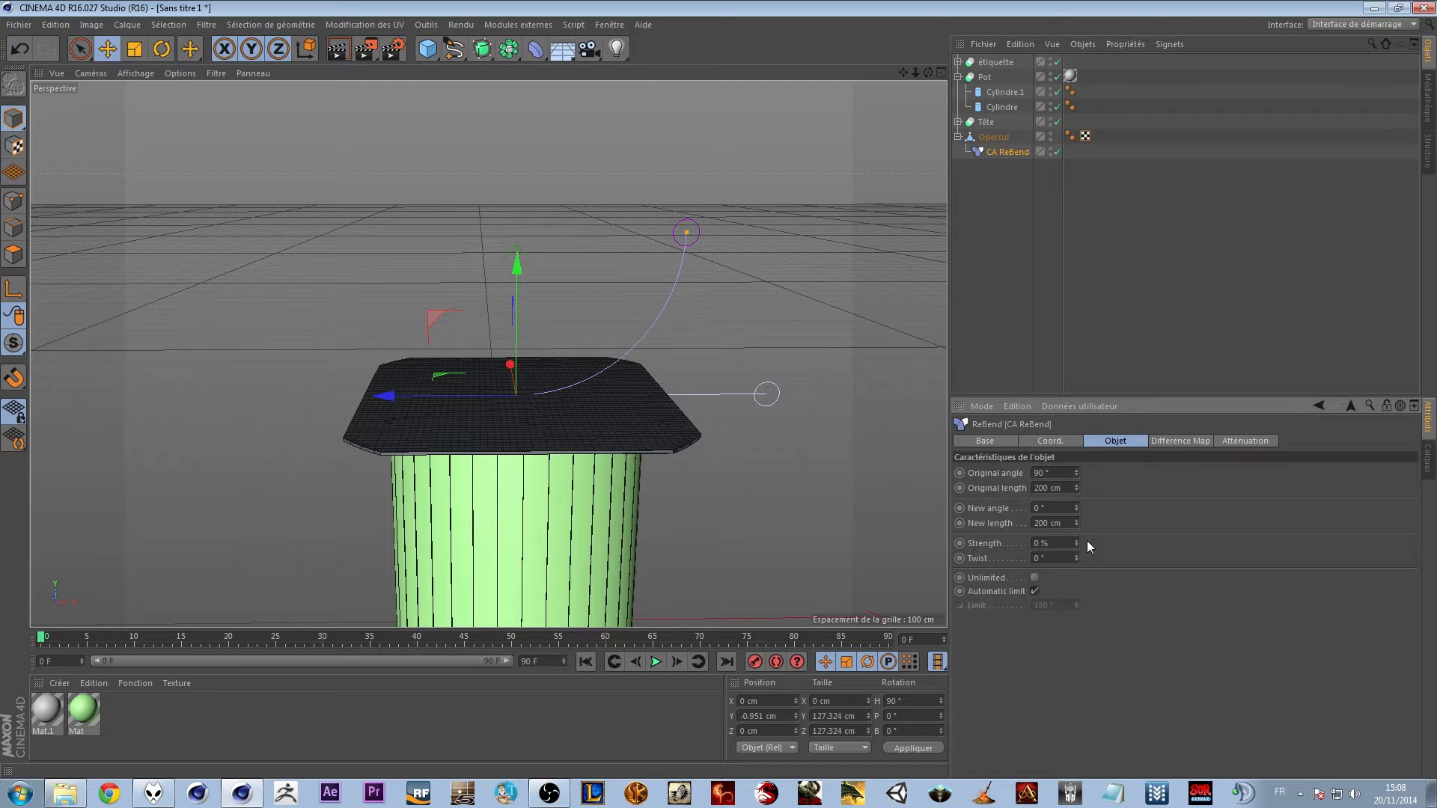
mouse_move(1075, 542)
left_mouse_down()
mouse_move(1076, 591)
mouse_move(1075, 540)
mouse_move(1078, 562)
left_mouse_up()
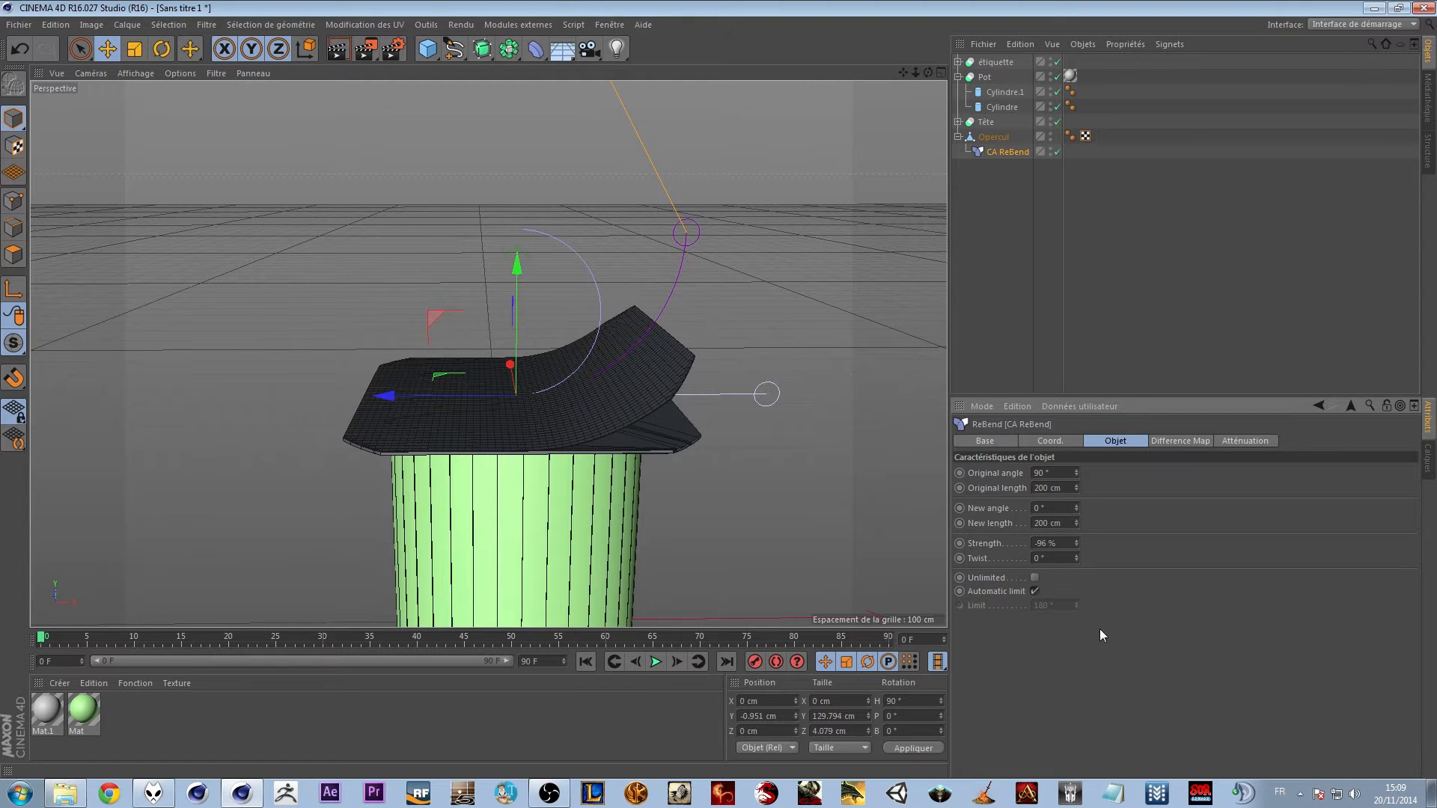
left_click_drag(1076, 505, 1076, 491)
left_click_drag(1076, 509, 1076, 509)
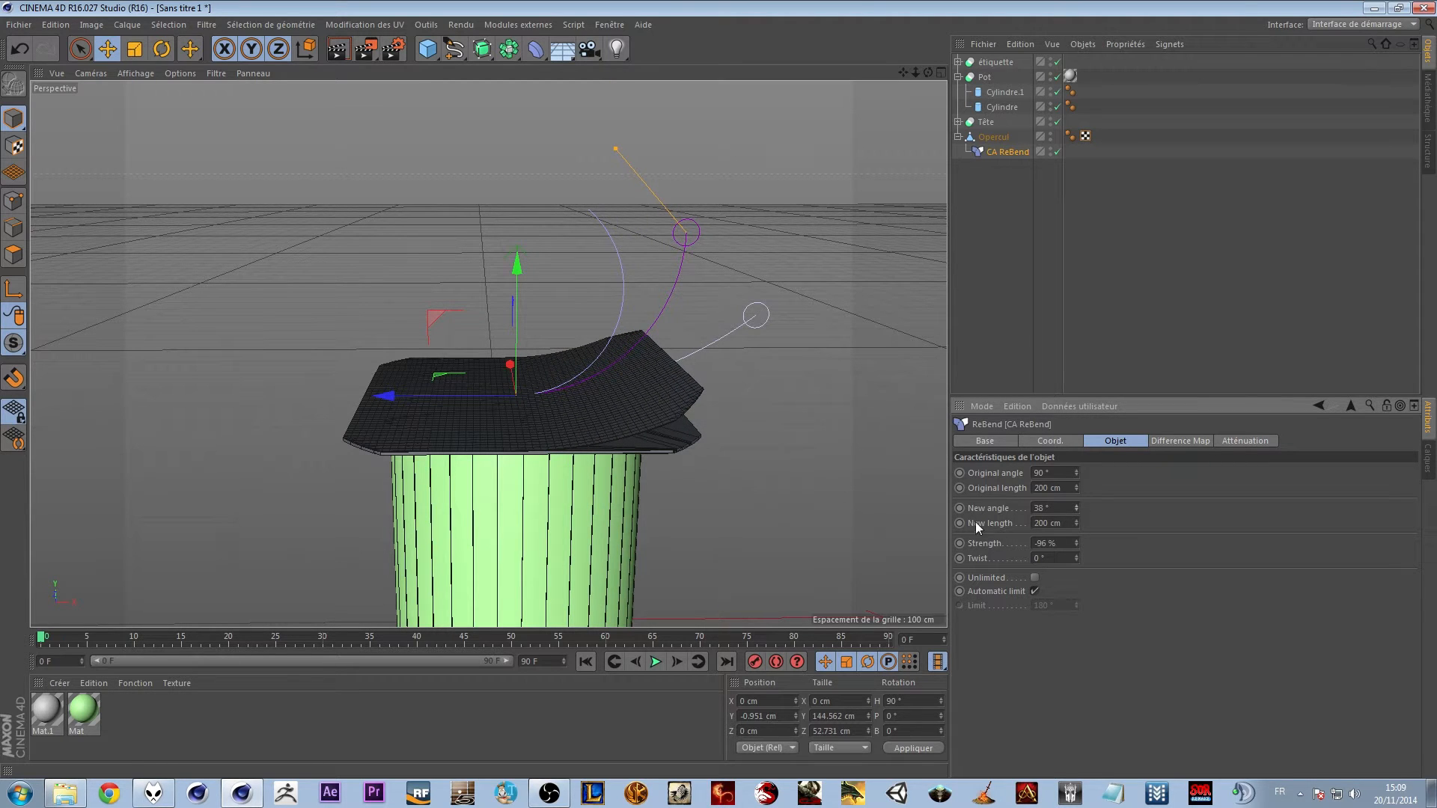
left_click_drag(1077, 524, 1076, 524)
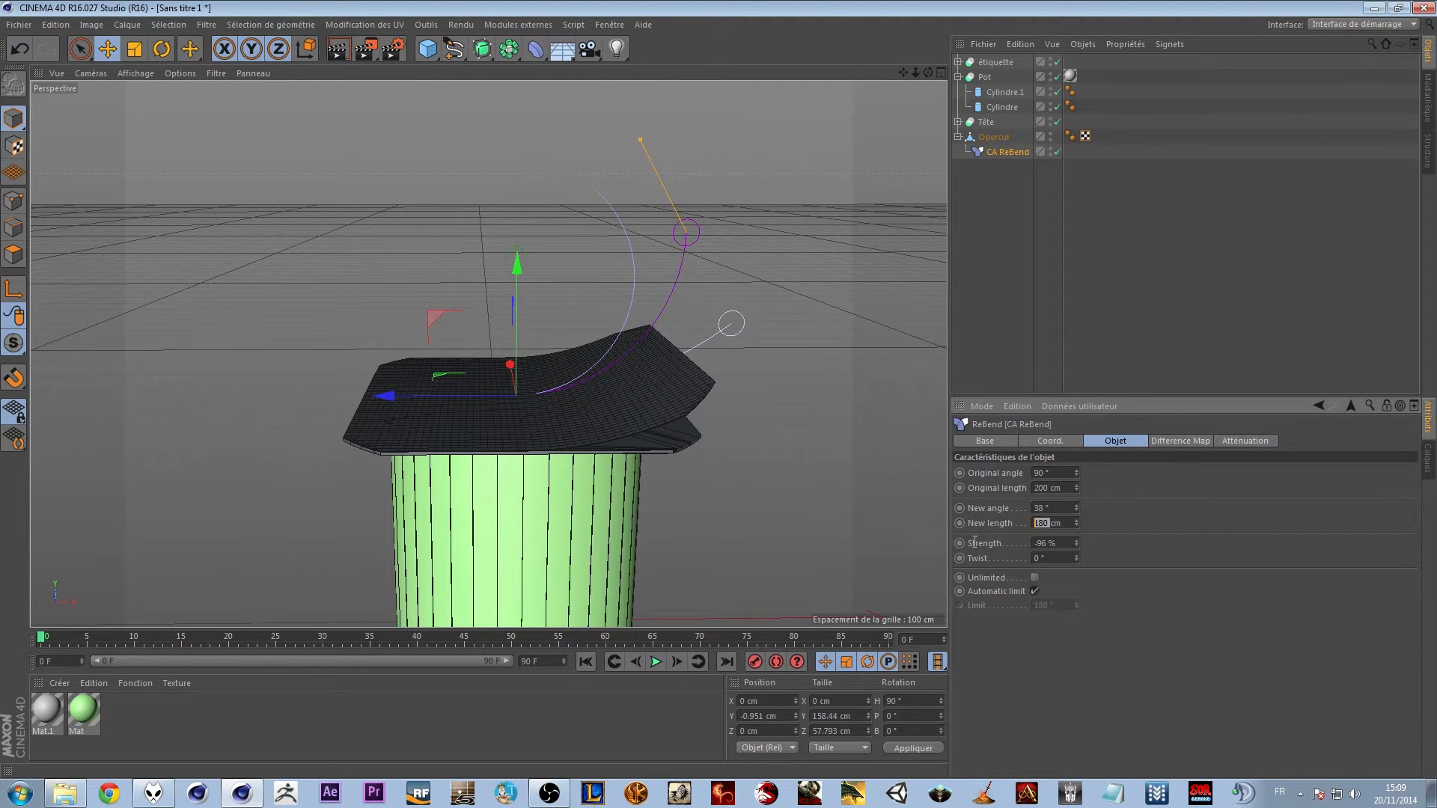
Reset CA ReBend to strength 0 %, new angle 0° and new length 200 cm, and shift it to about X 9.6 cm
key("Return")
left_click_drag(487, 394, 496, 509)
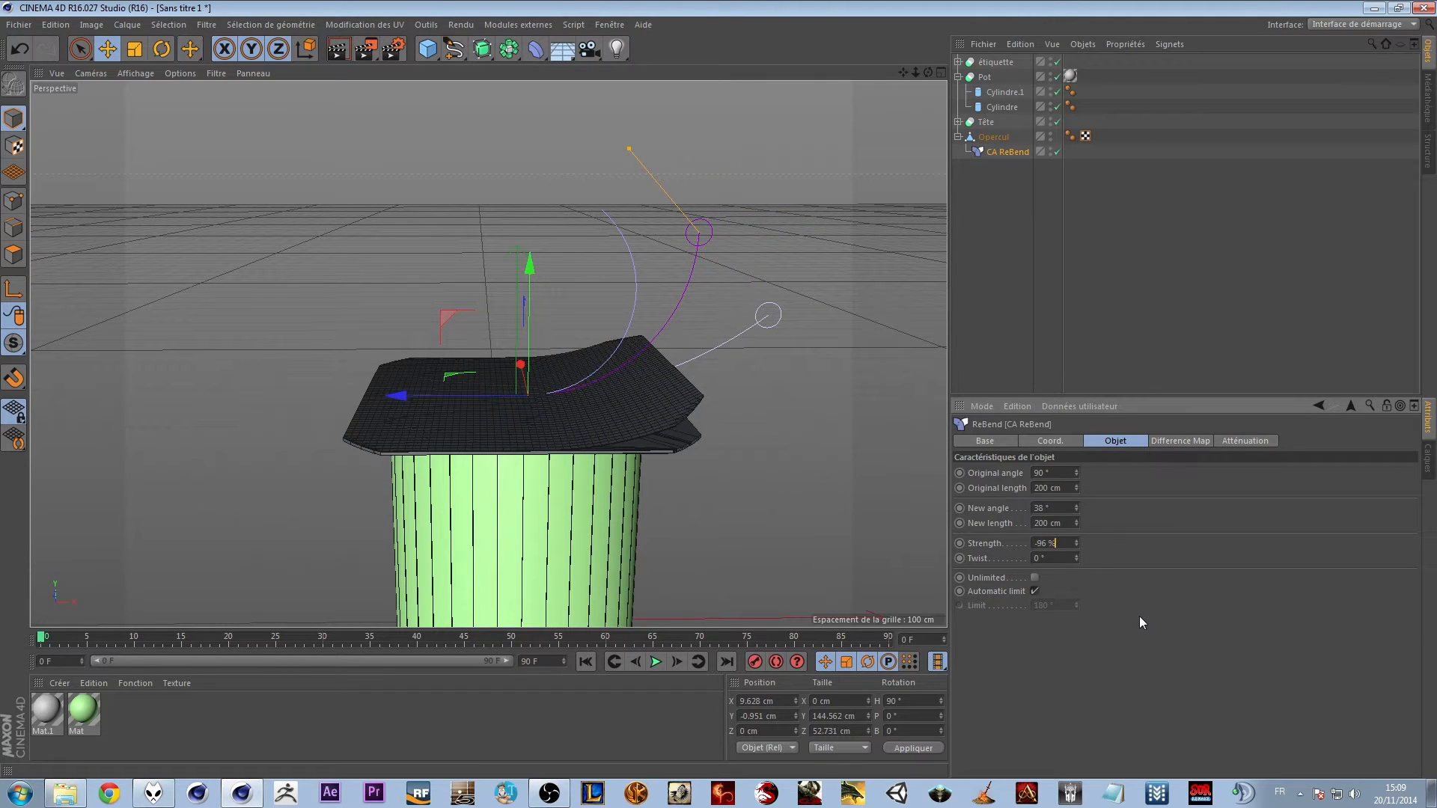
type("0")
key("Return")
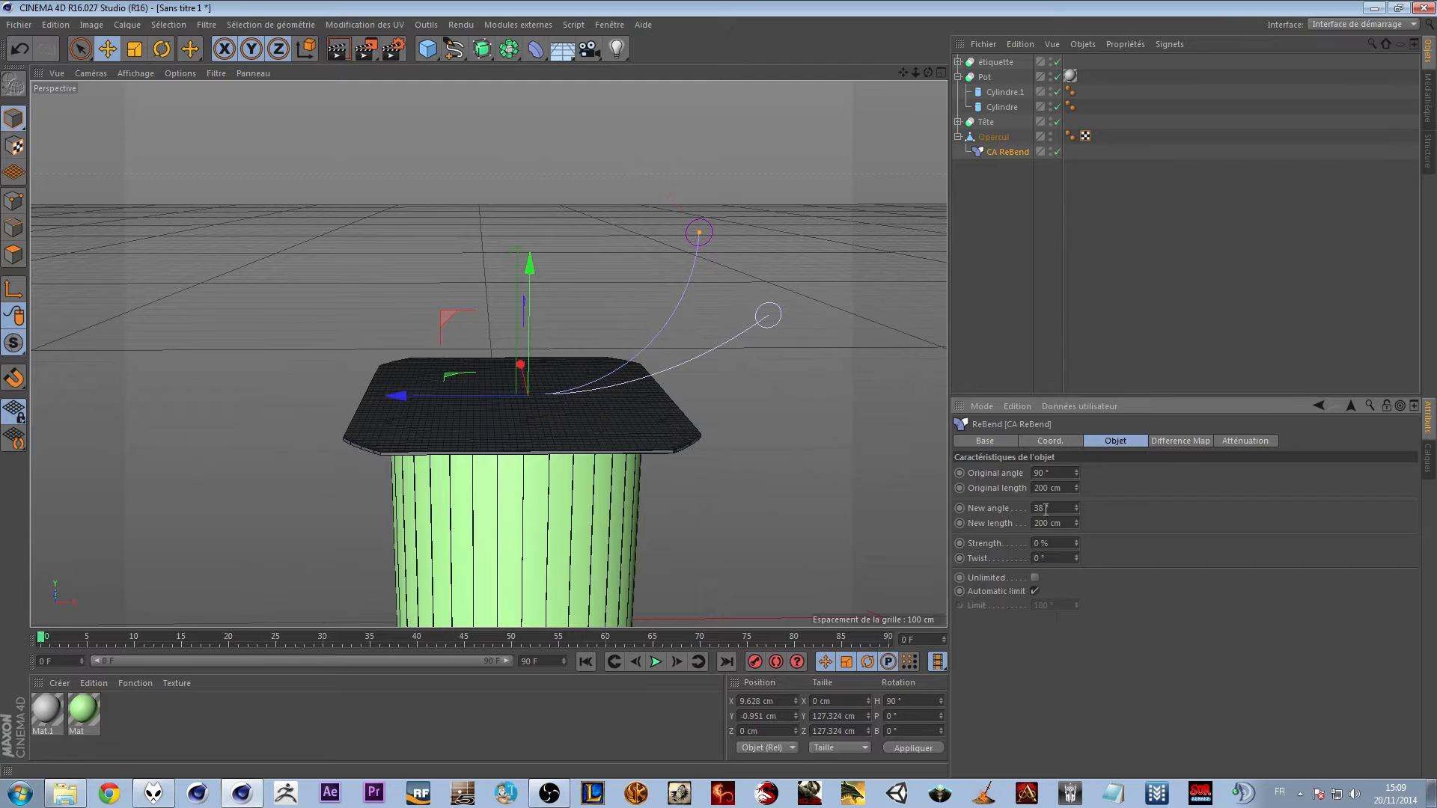
type("0")
key("Return")
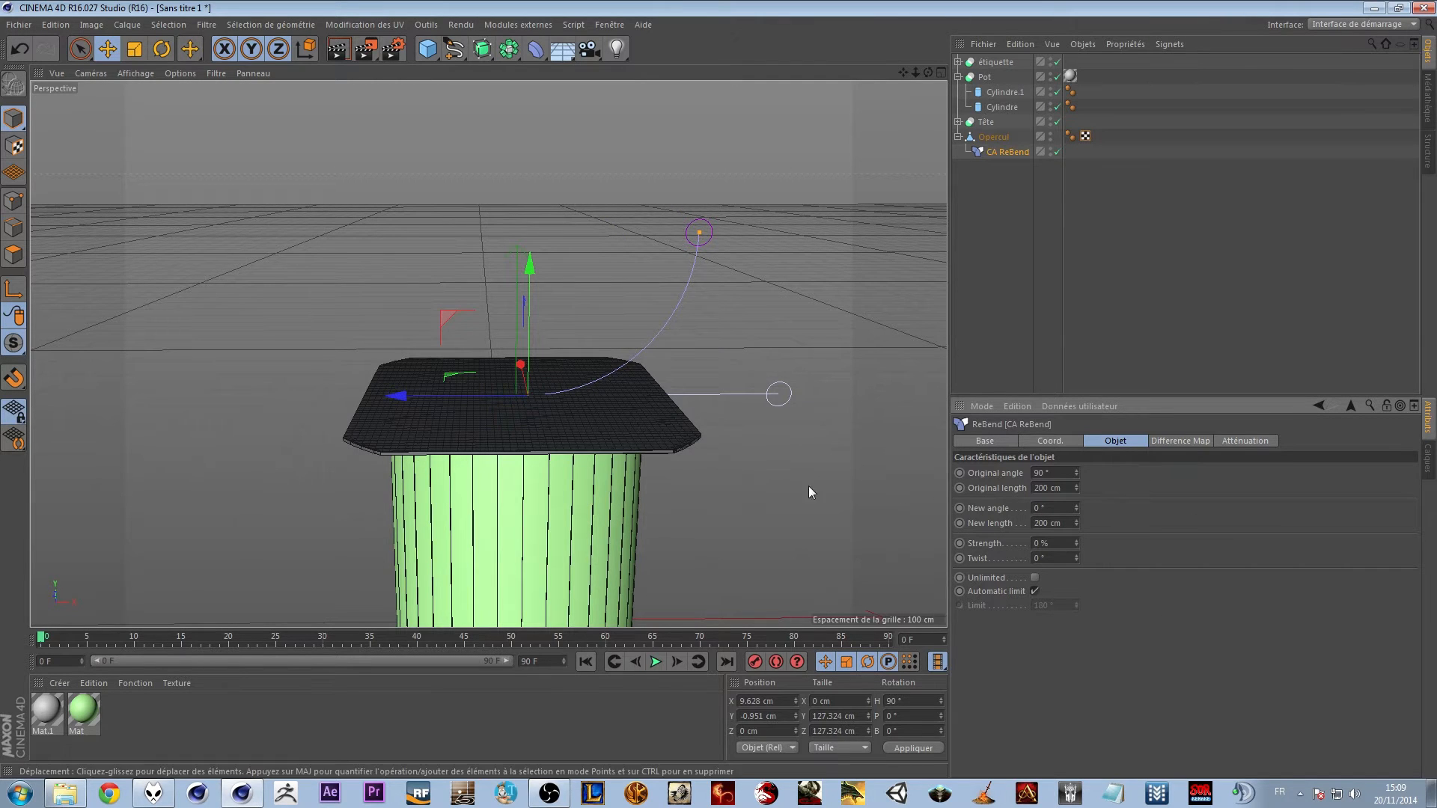
Set the animation's frame range to start at 140 and end at 200
type("140")
left_click(310, 726)
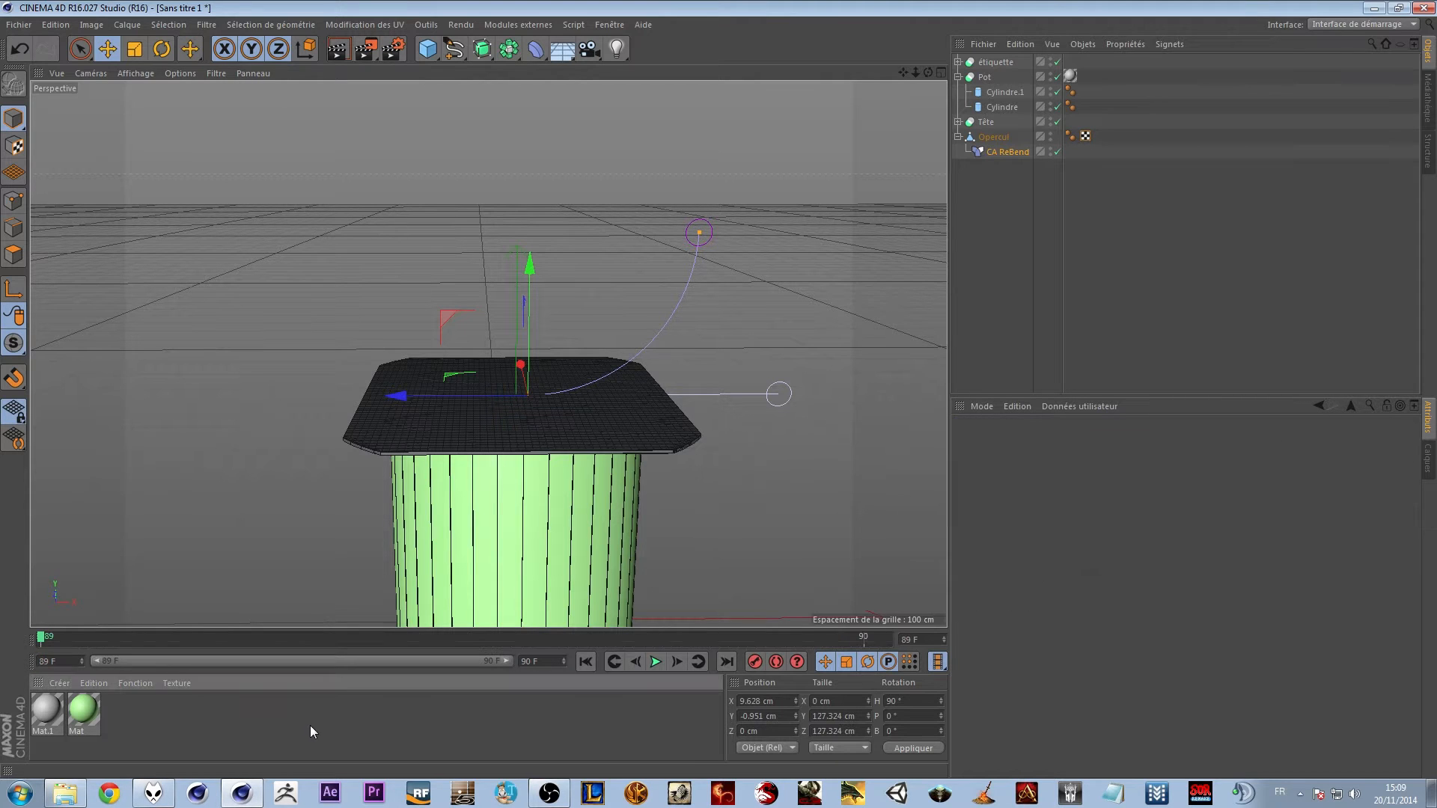
left_click(530, 662)
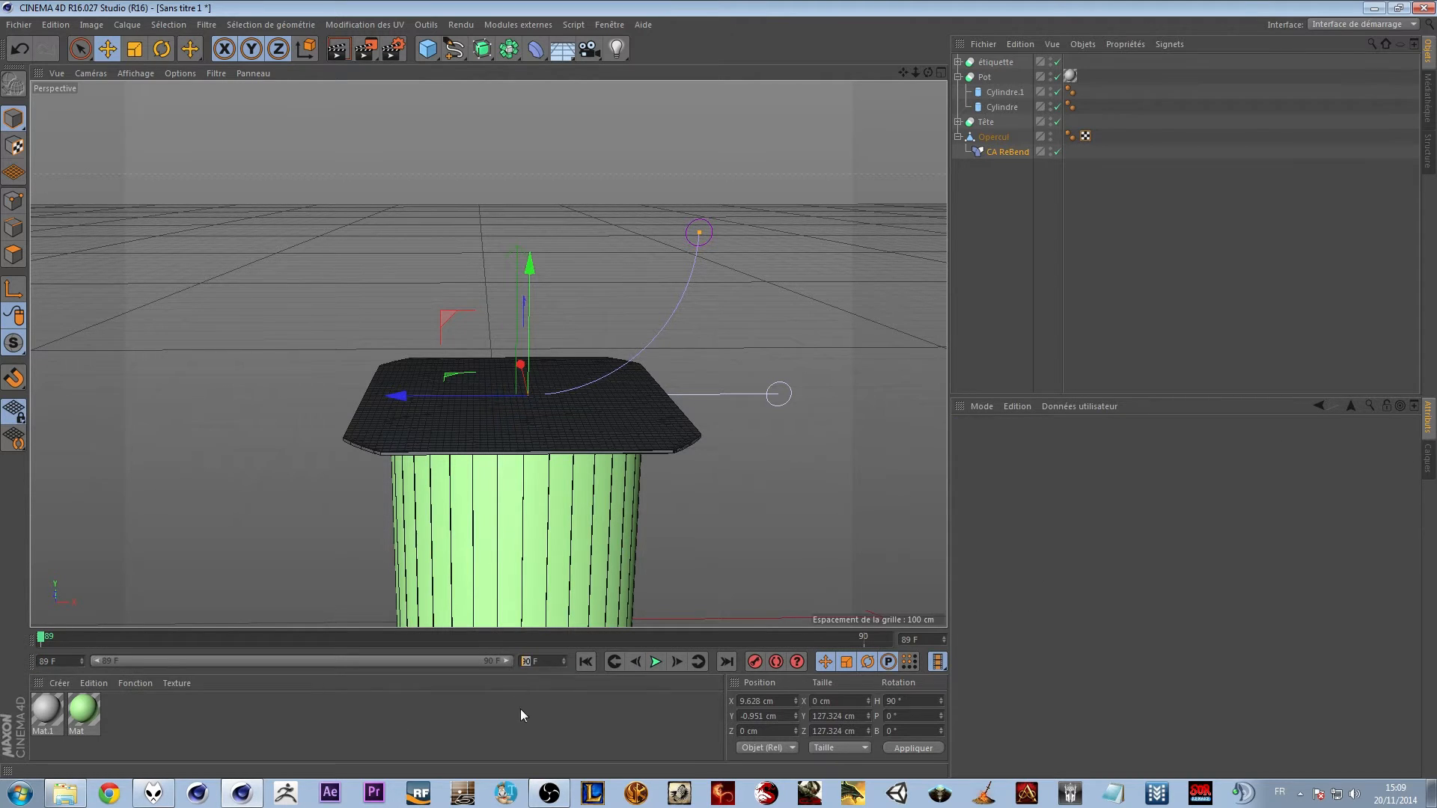
type("200")
key("Return")
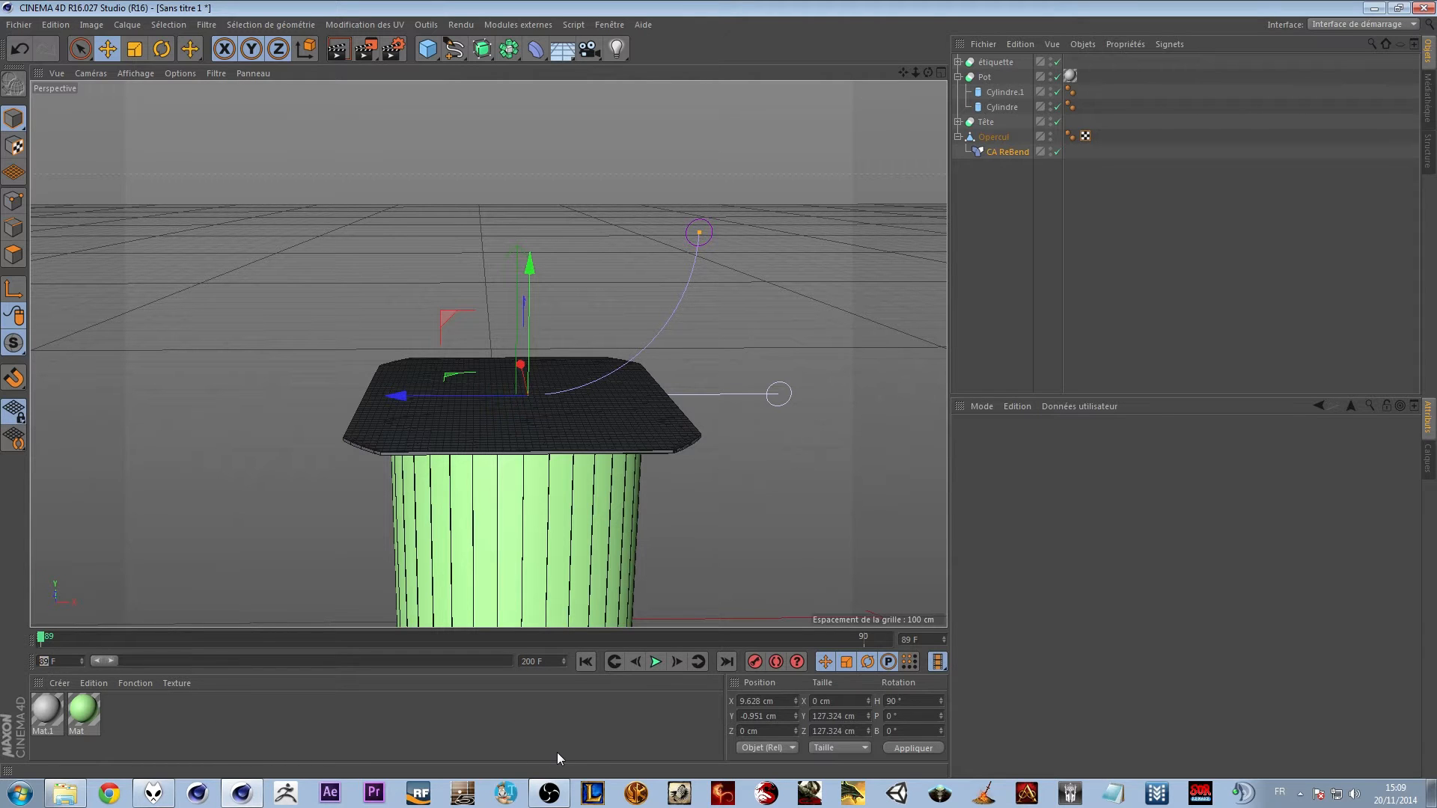
left_click(356, 707)
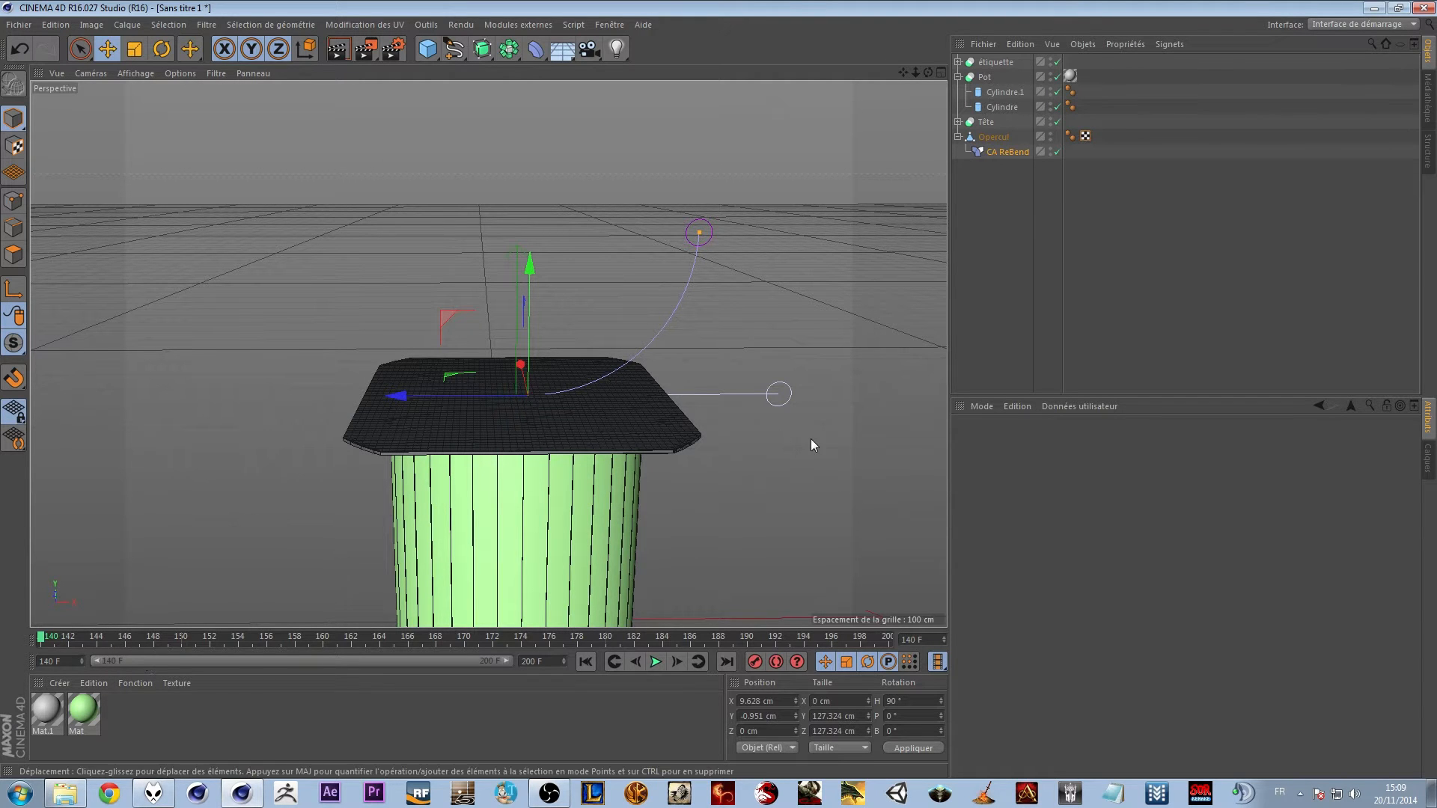
Switch the perspective view to smooth shading without wireframe lines, with the pot and its lid in view
left_click_drag(750, 461, 740, 487, "alt")
right_click_drag(740, 488, 700, 506, "alt")
middle_click_drag(700, 506, 626, 518, "alt")
left_click_drag(626, 518, 613, 479, "alt")
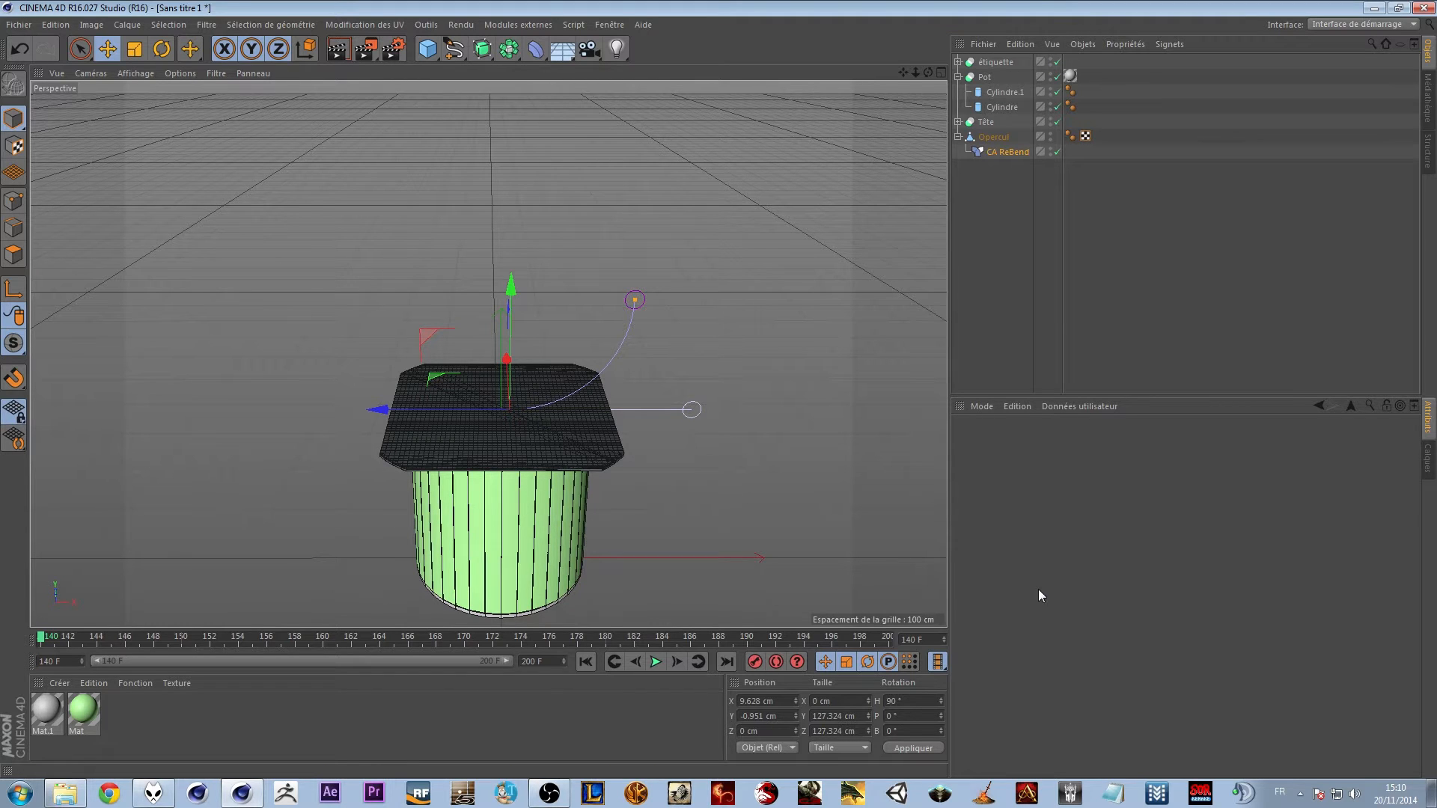
middle_click_drag(481, 551, 497, 482, "alt")
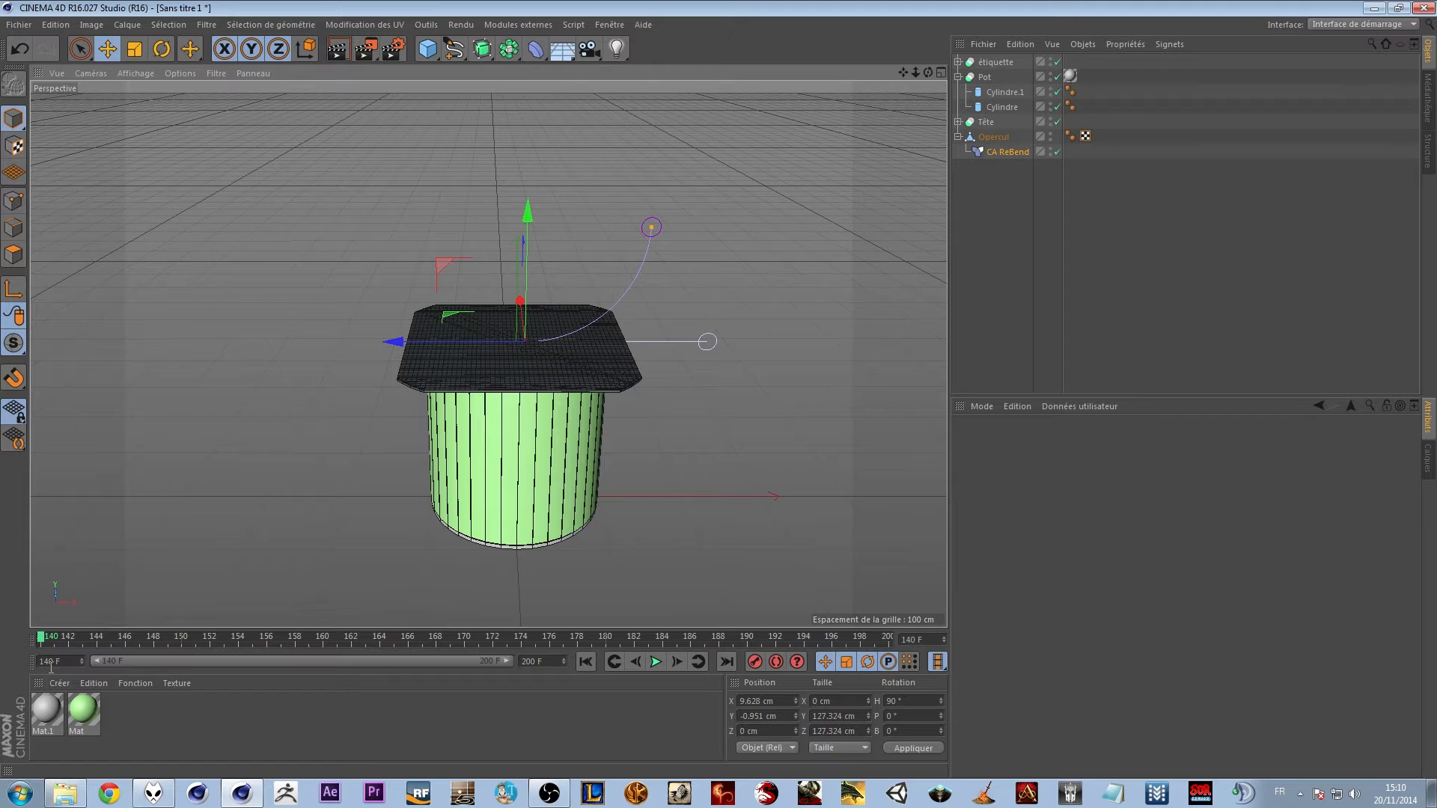
scroll(537, 431, "up", 3)
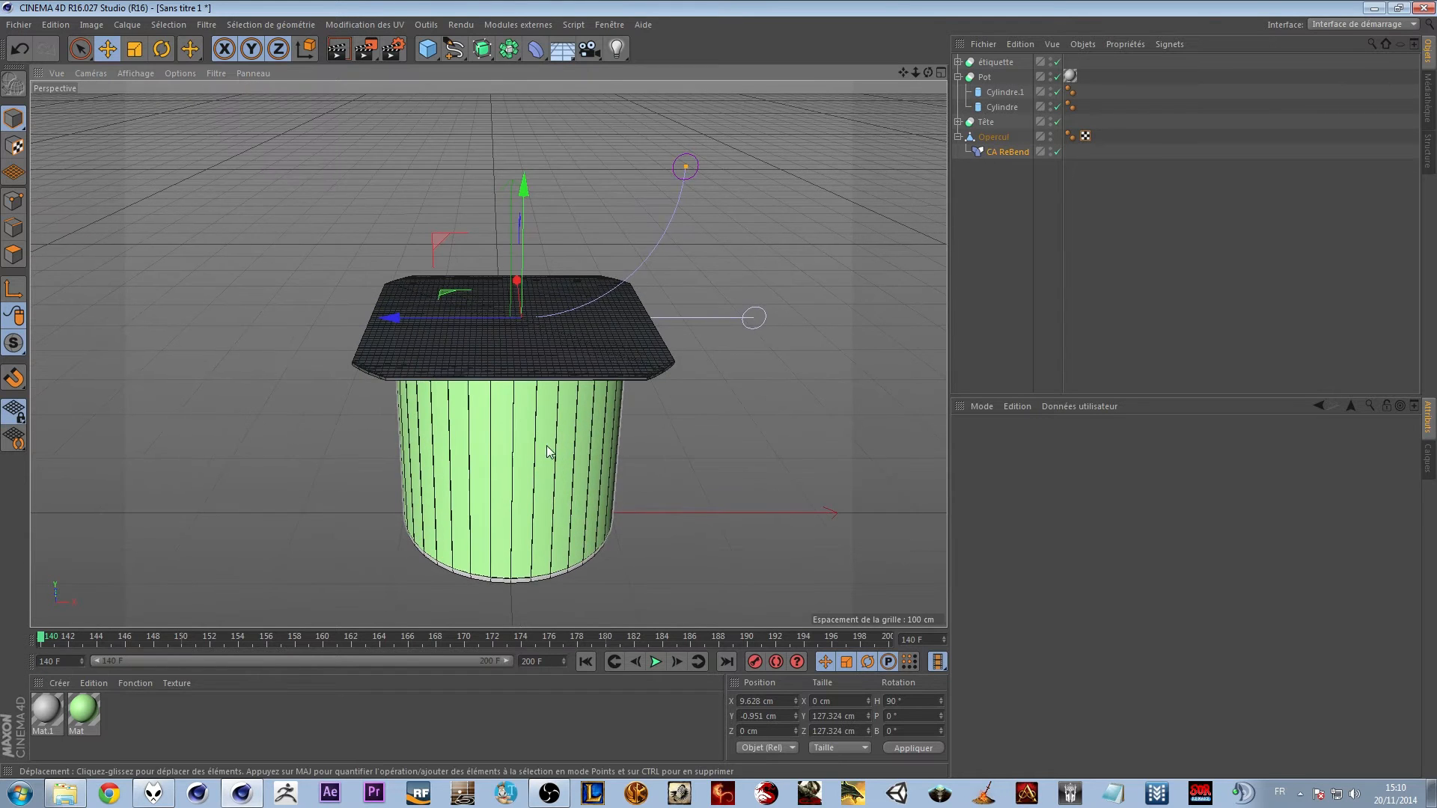
middle_click_drag(536, 424, 550, 503, "alt")
left_click(136, 73)
left_click(149, 96)
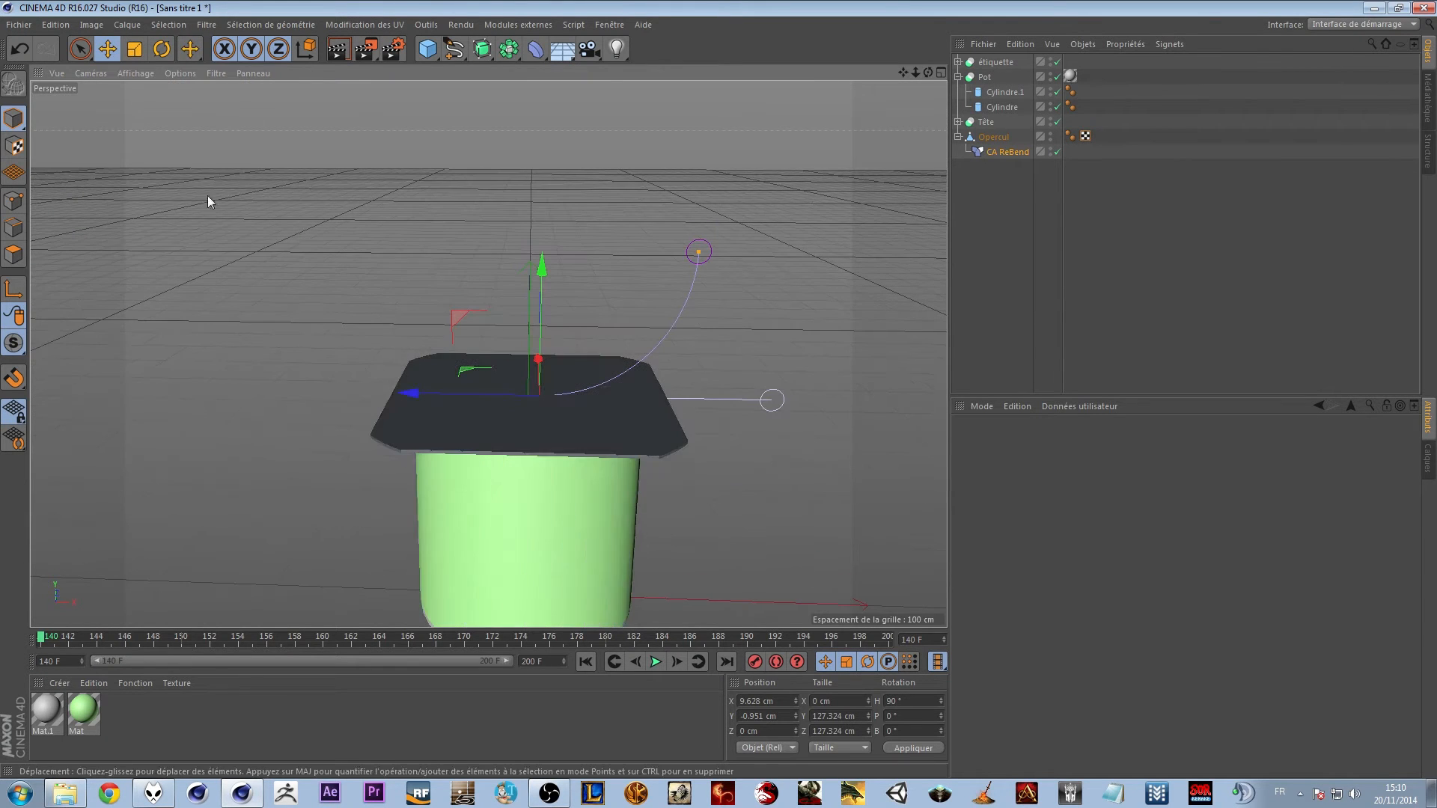
At frame 165, keyframe the Opercul's position and the CA ReBend's new length, strength and twist
left_click_drag(42, 642, 397, 649)
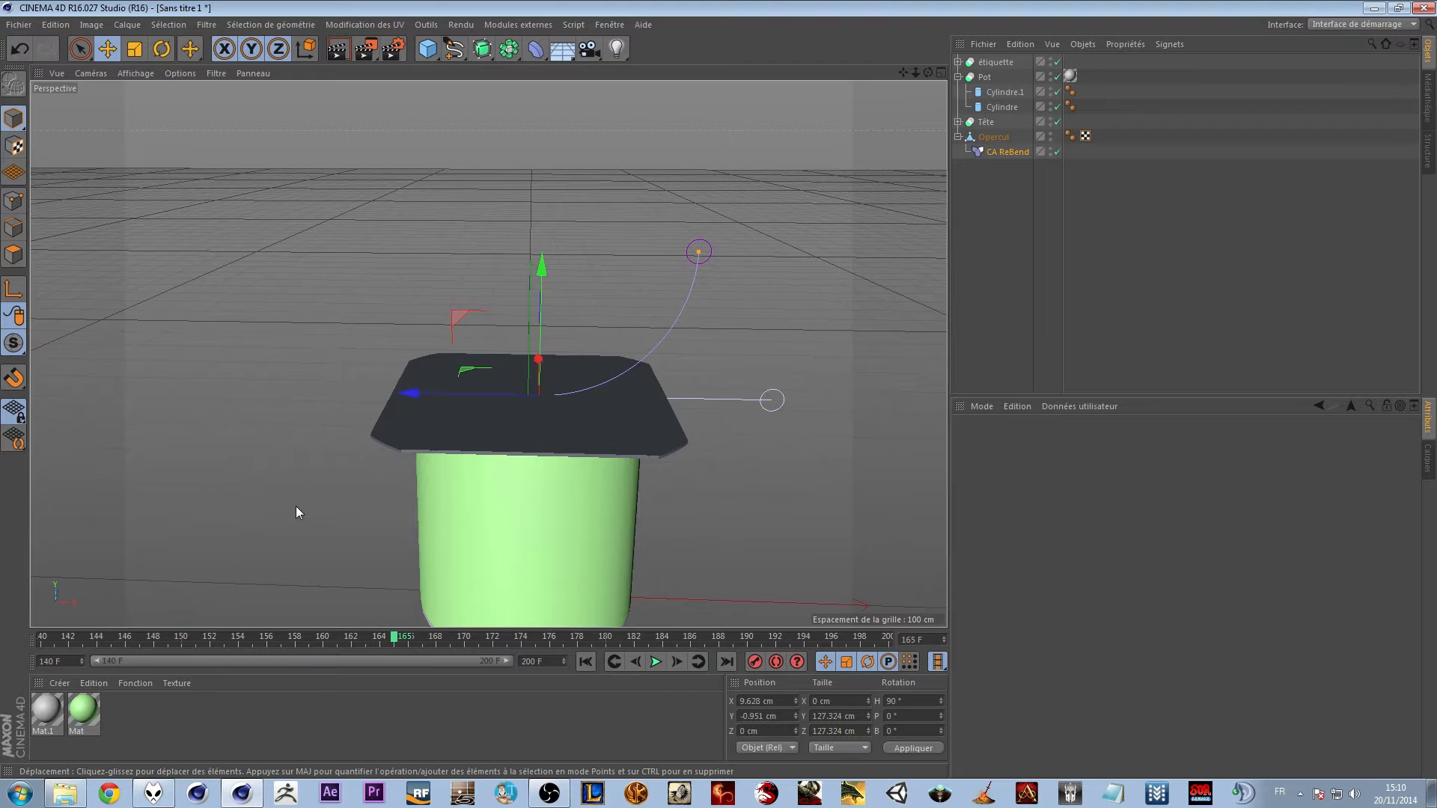
left_click(989, 139)
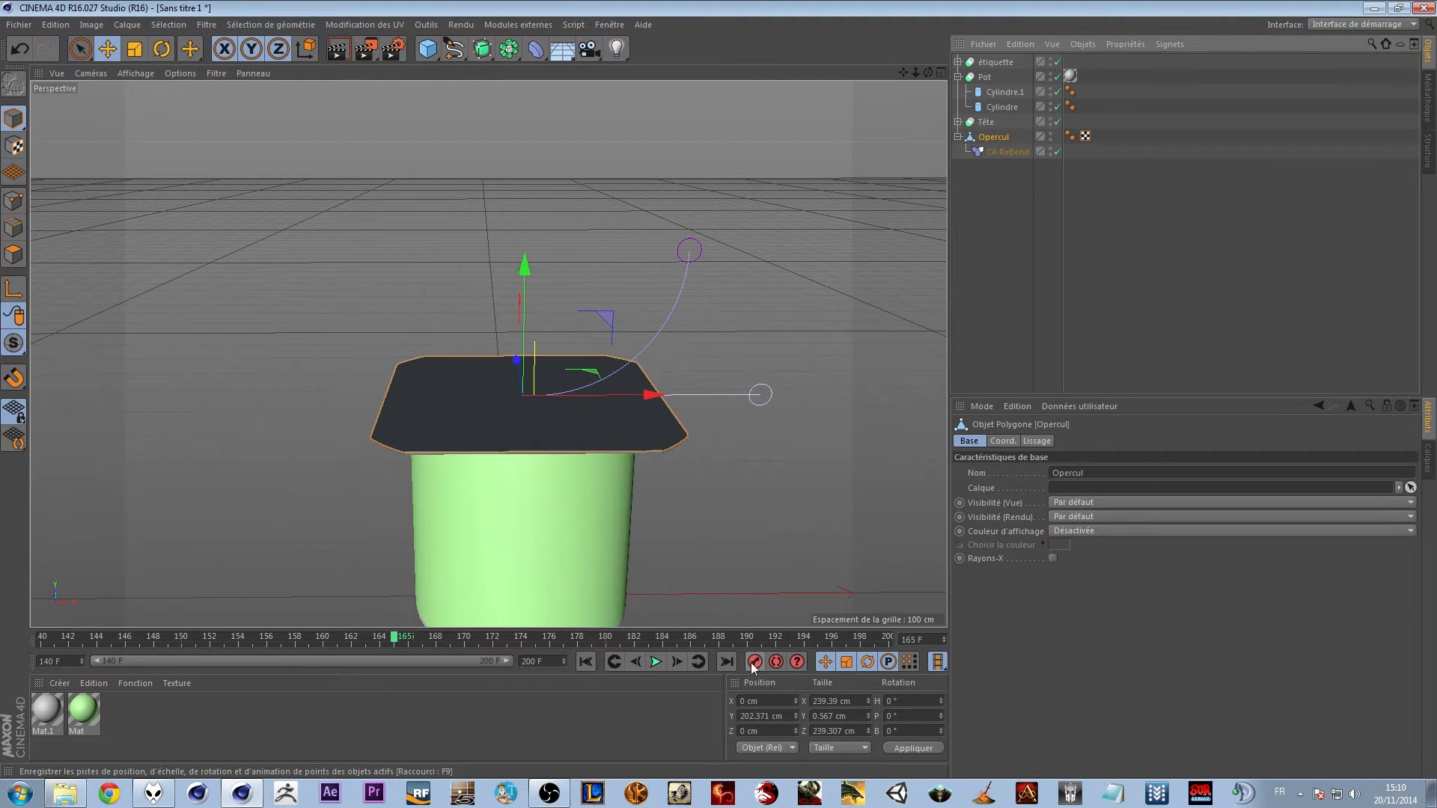
left_click(1003, 441)
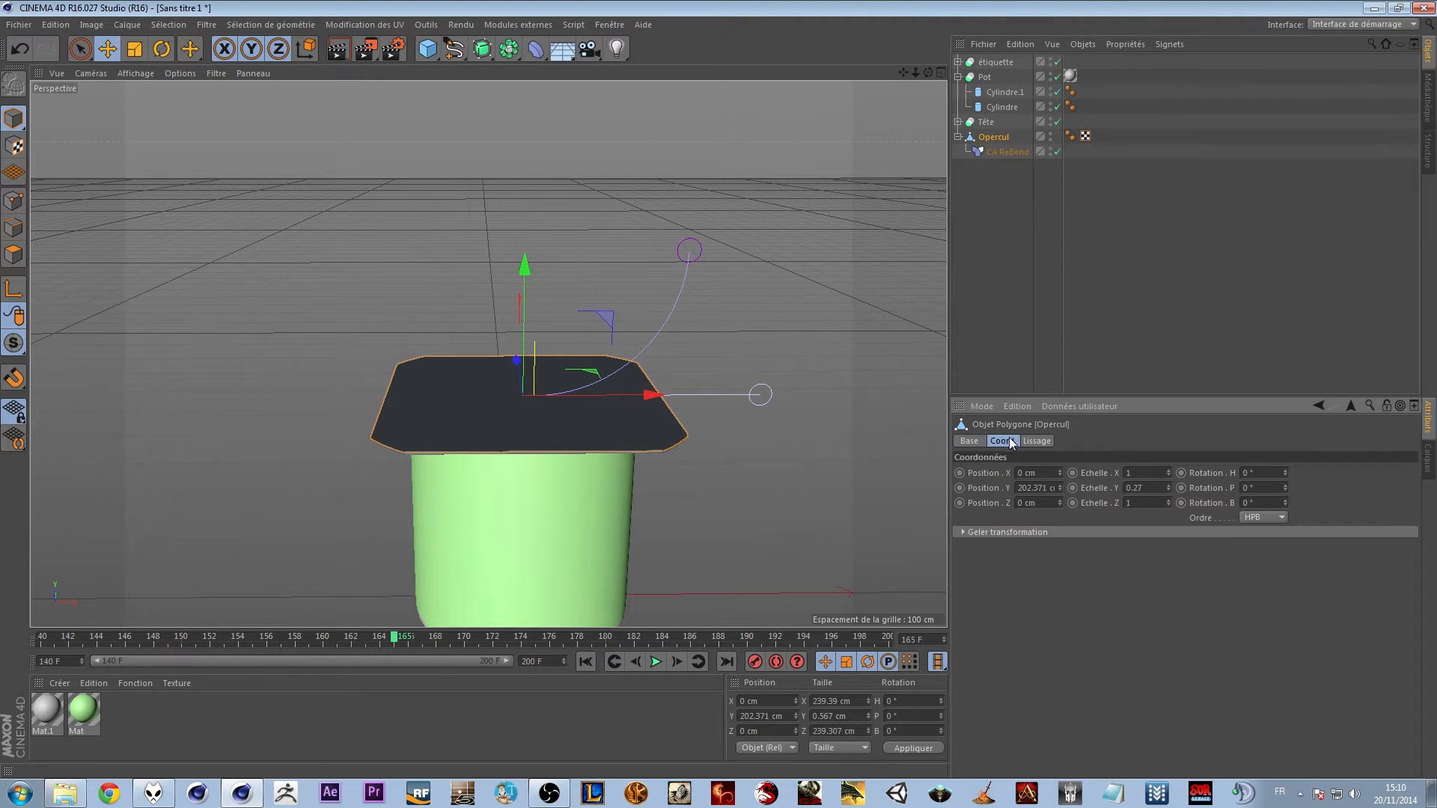
left_click(959, 488)
left_click(1002, 152)
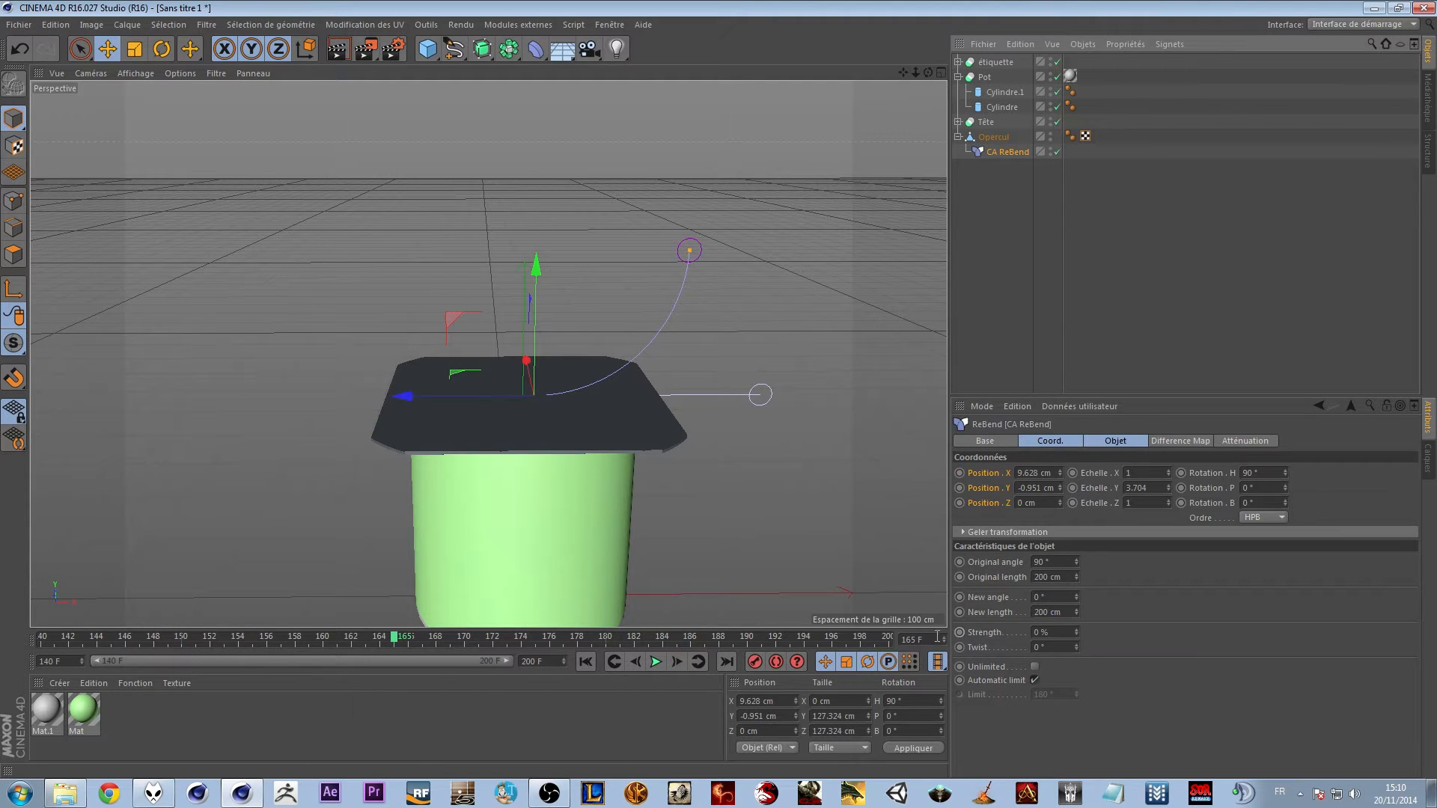
left_click(960, 647)
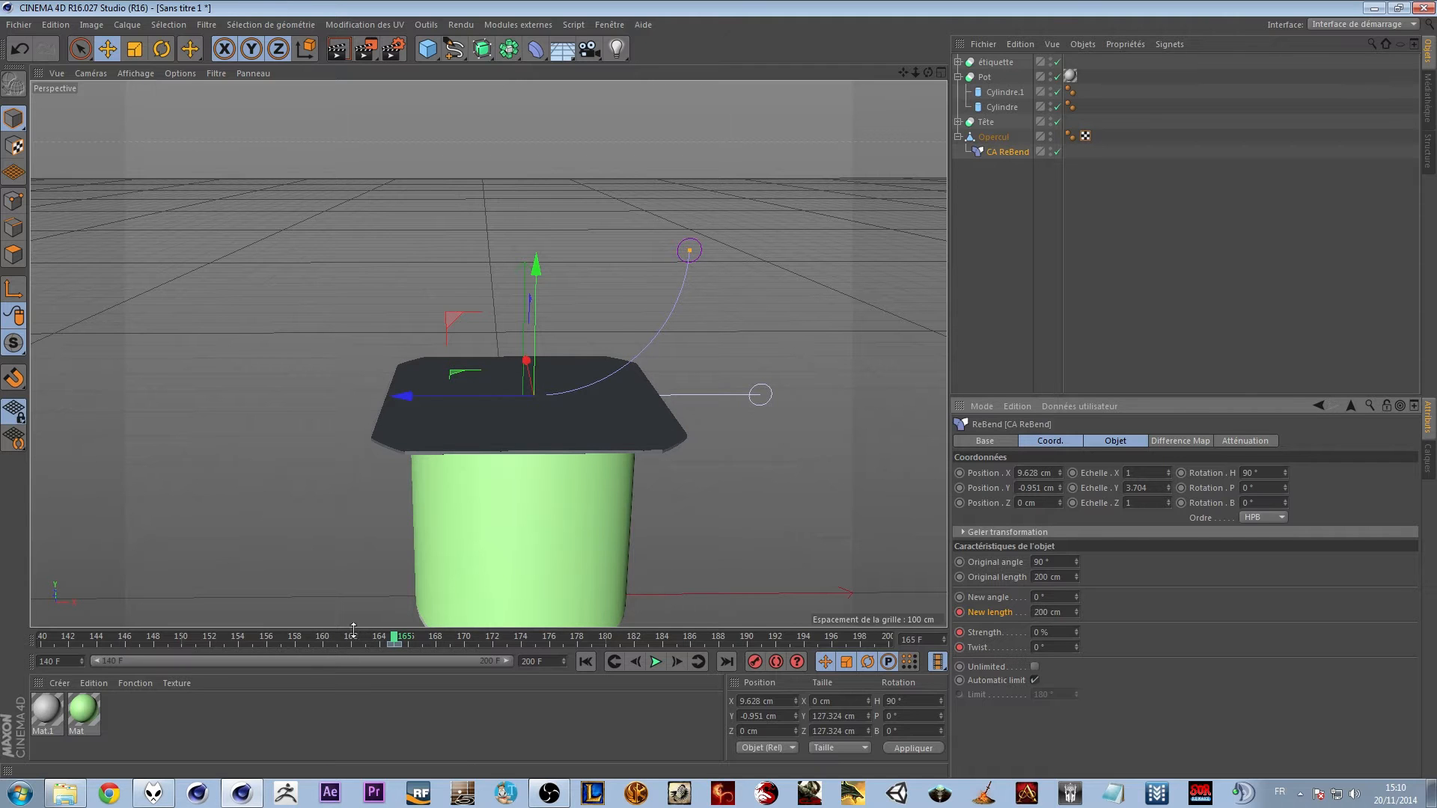
At frame 160, move the Opercul to about X -42.8 cm, Y 216.6 cm and keyframe its X and Y position
left_click(323, 639)
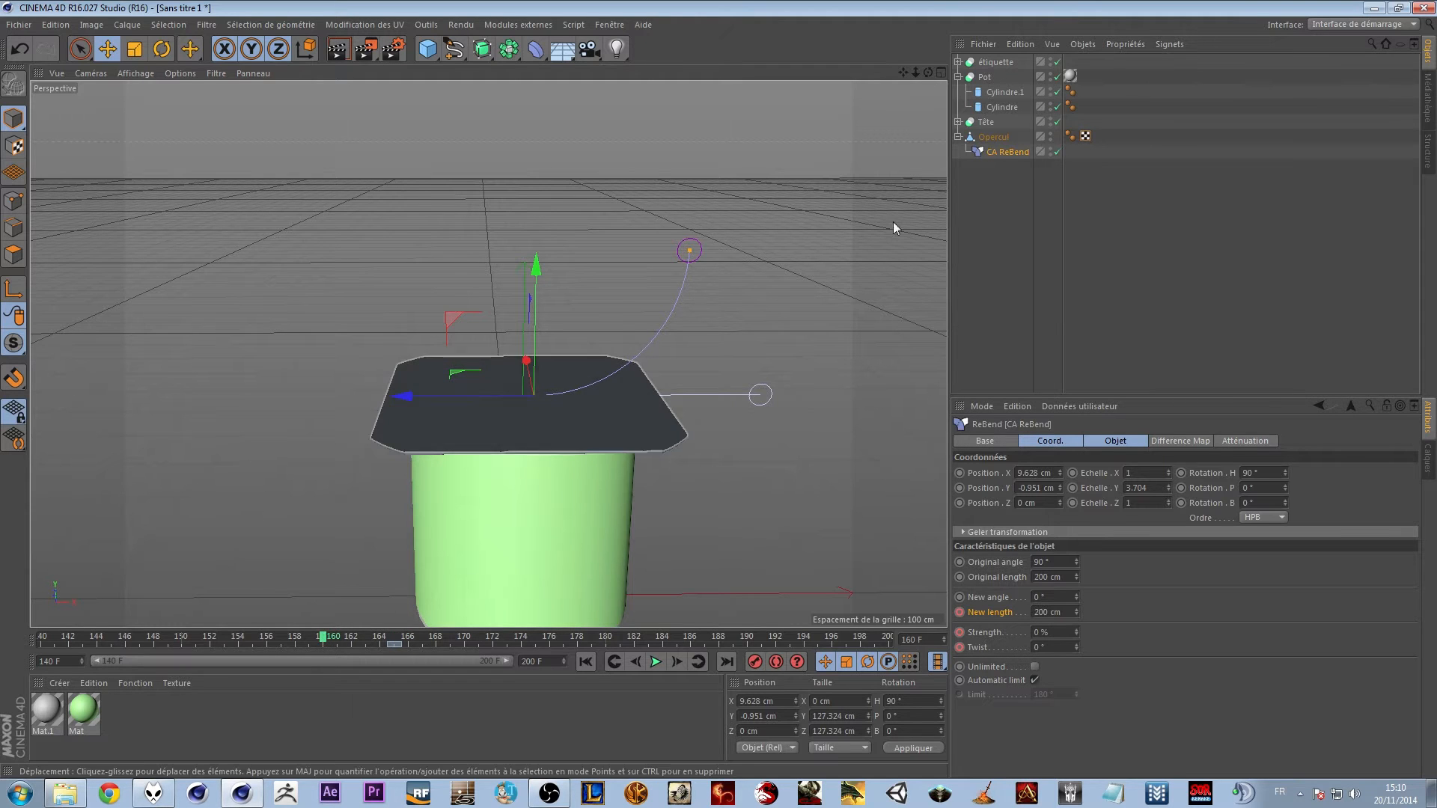
left_click(994, 137)
left_click_drag(608, 324, 555, 309)
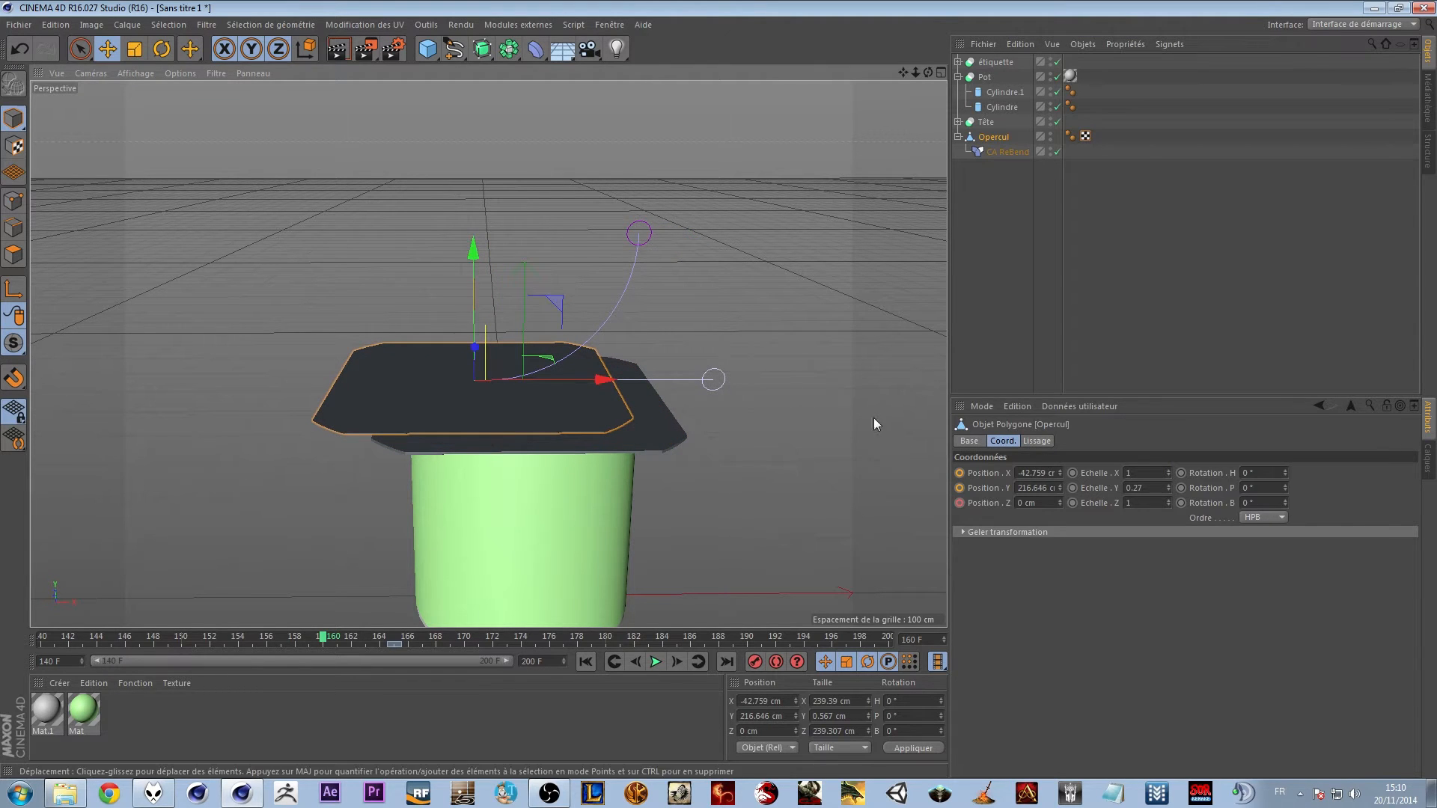
left_click(959, 487)
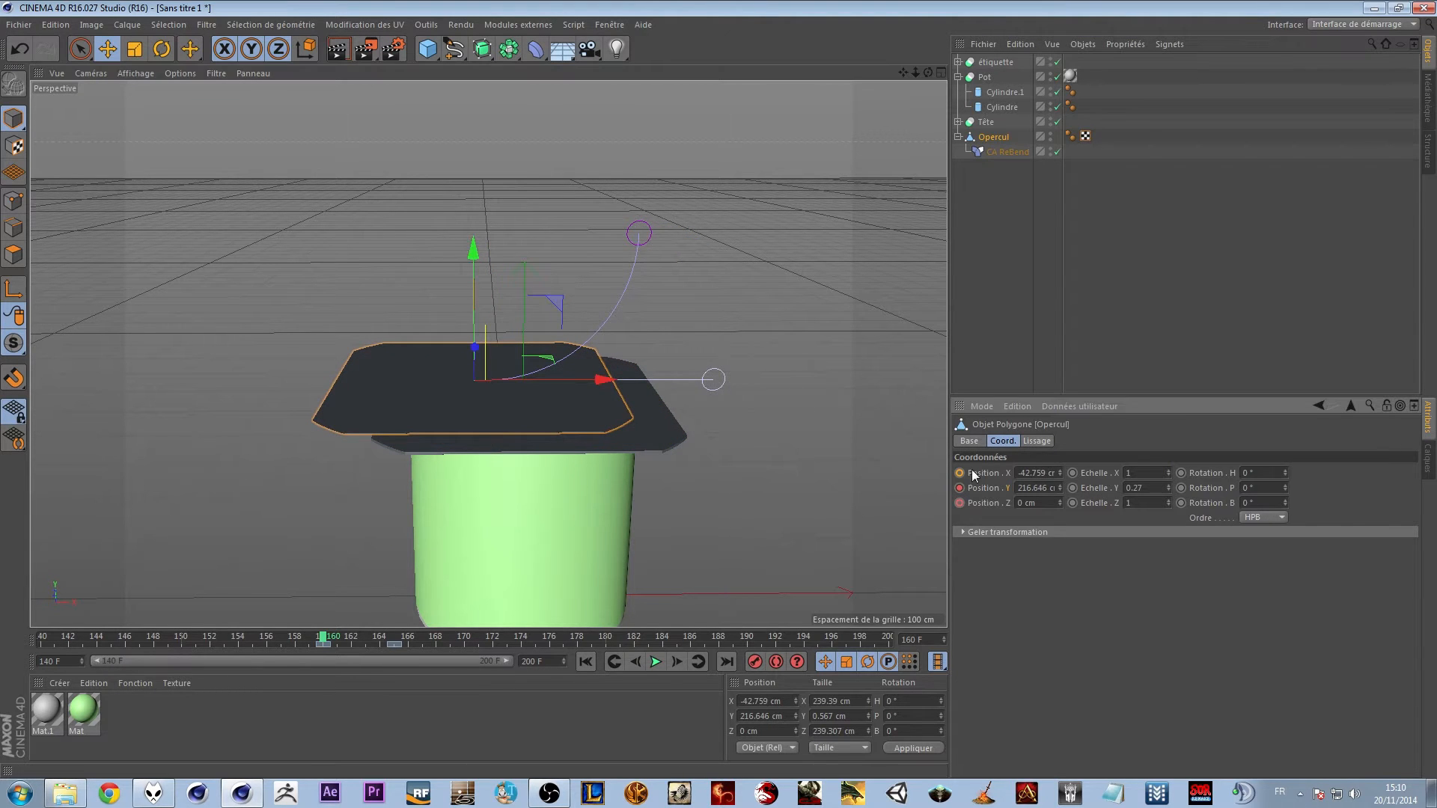
Set CA ReBend to strength -88 %, new length 226 cm and about X -42.4 cm, keyframing its strength and new length at frame 160
left_click(1008, 151)
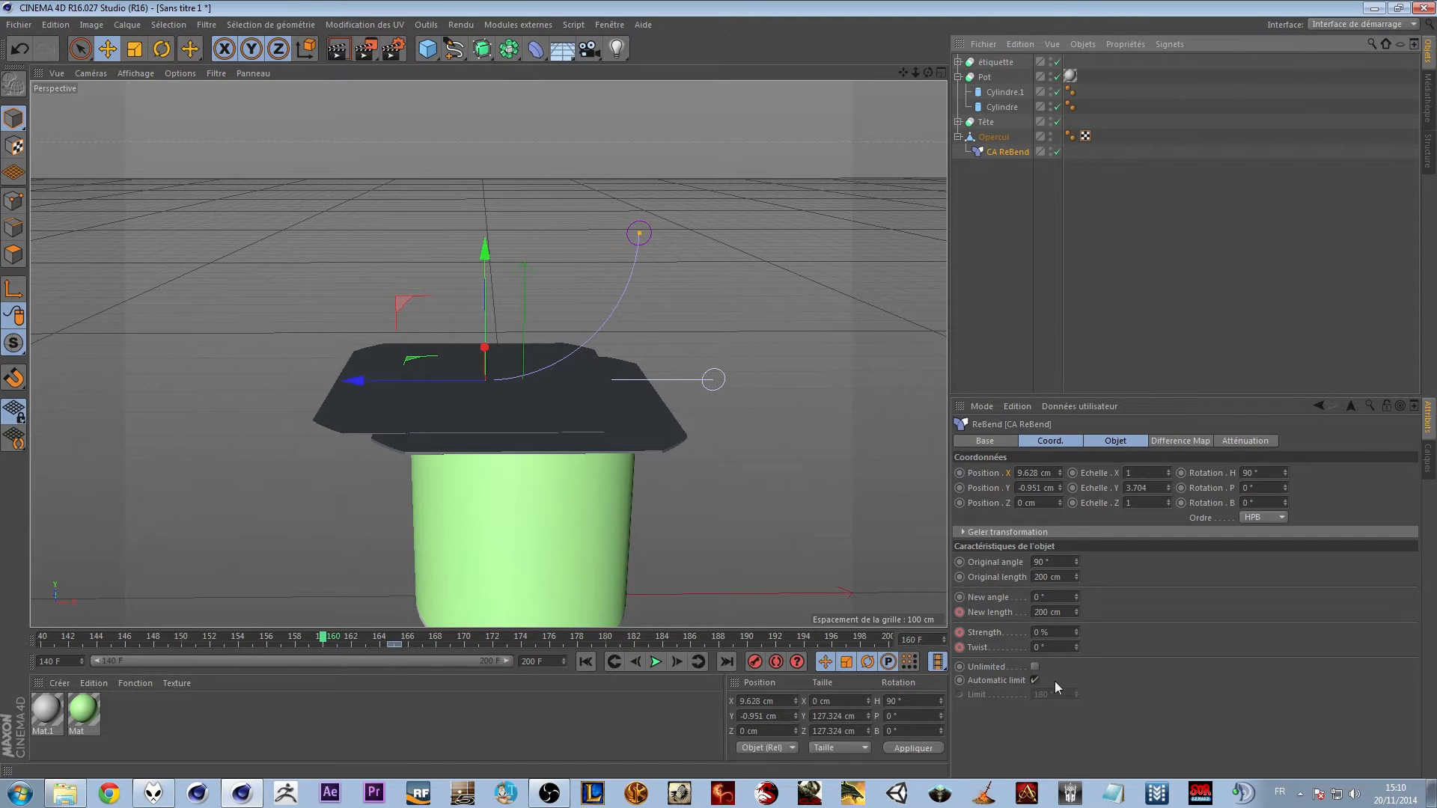
left_click_drag(1075, 632, 1009, 633)
left_click_drag(428, 380, 368, 371)
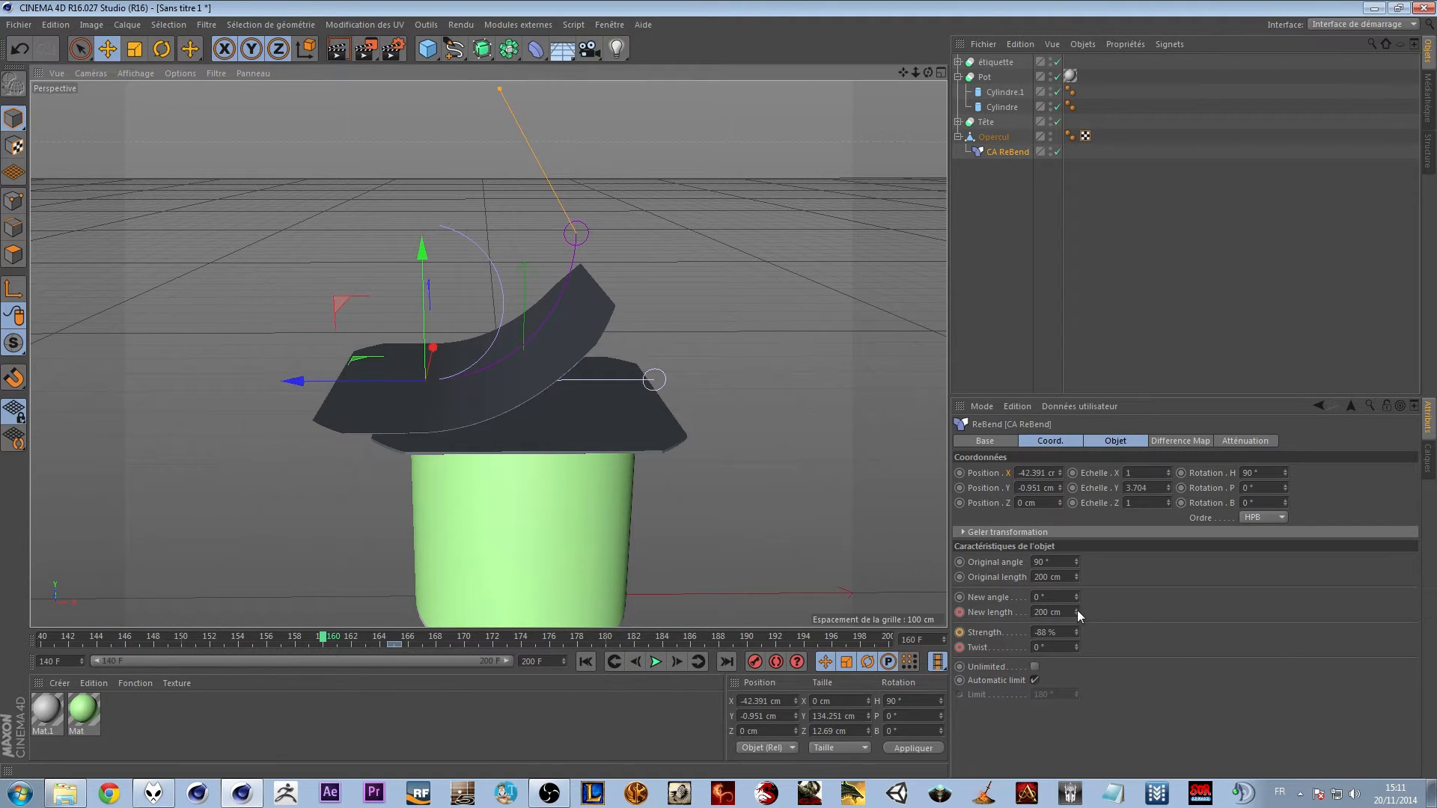
left_click_drag(1078, 613, 1084, 607)
left_click(961, 612)
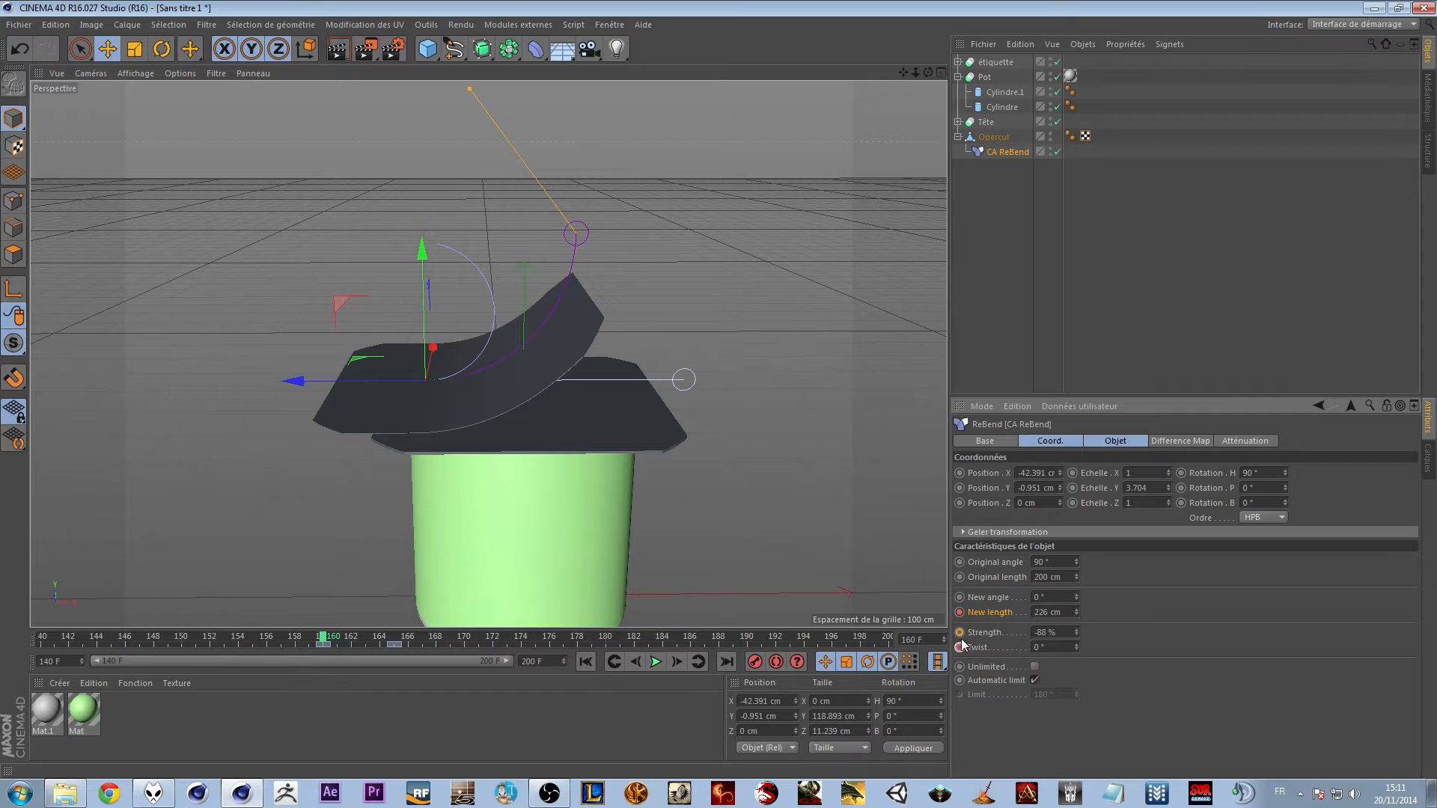
At frame 140, move the Opercul away from the pot to about X -391.6 cm, Y 464.9 cm and keyframe its position
left_click_drag(322, 641, 42, 644)
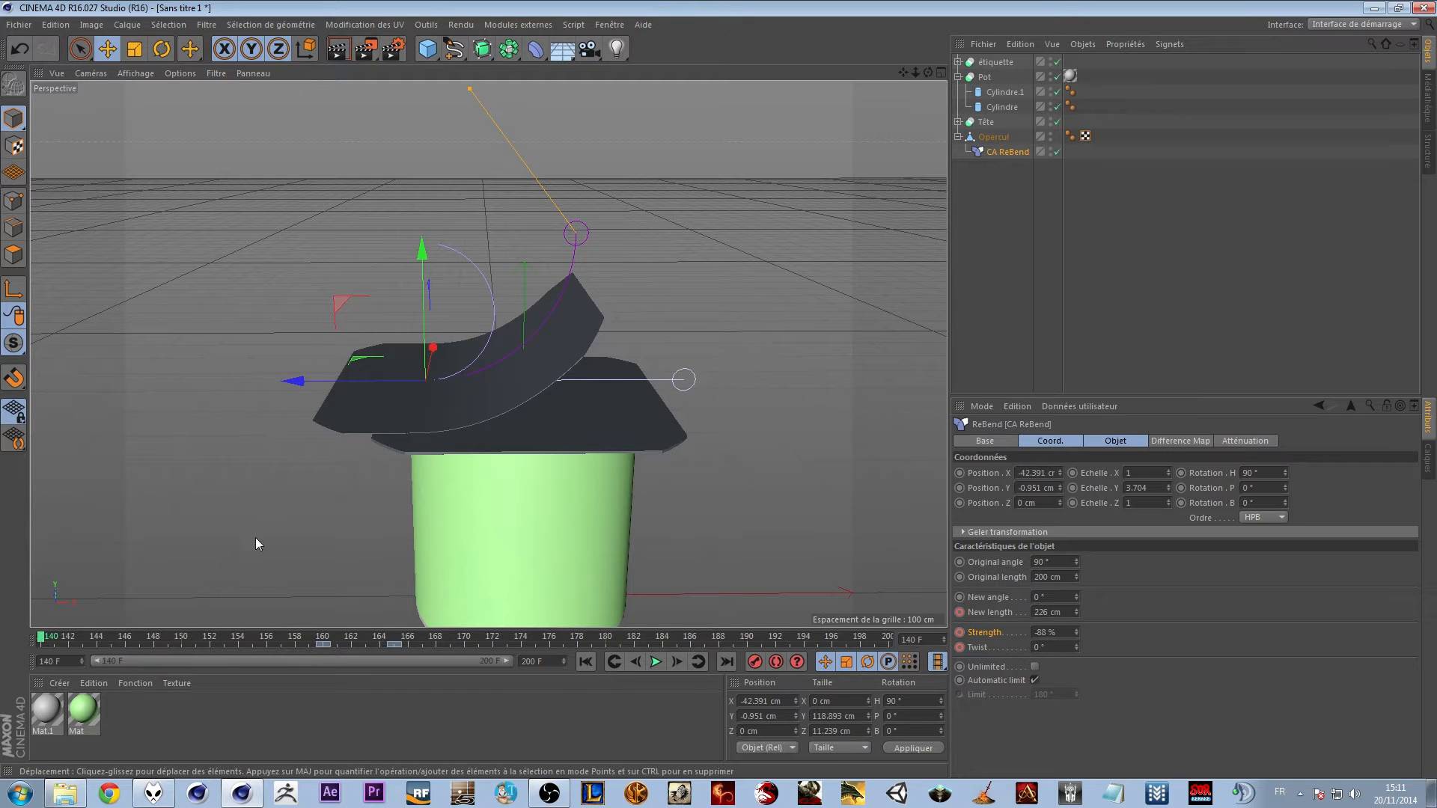
left_click(993, 137)
left_click_drag(479, 384, 46, 79)
middle_click_drag(367, 223, 711, 483, "alt")
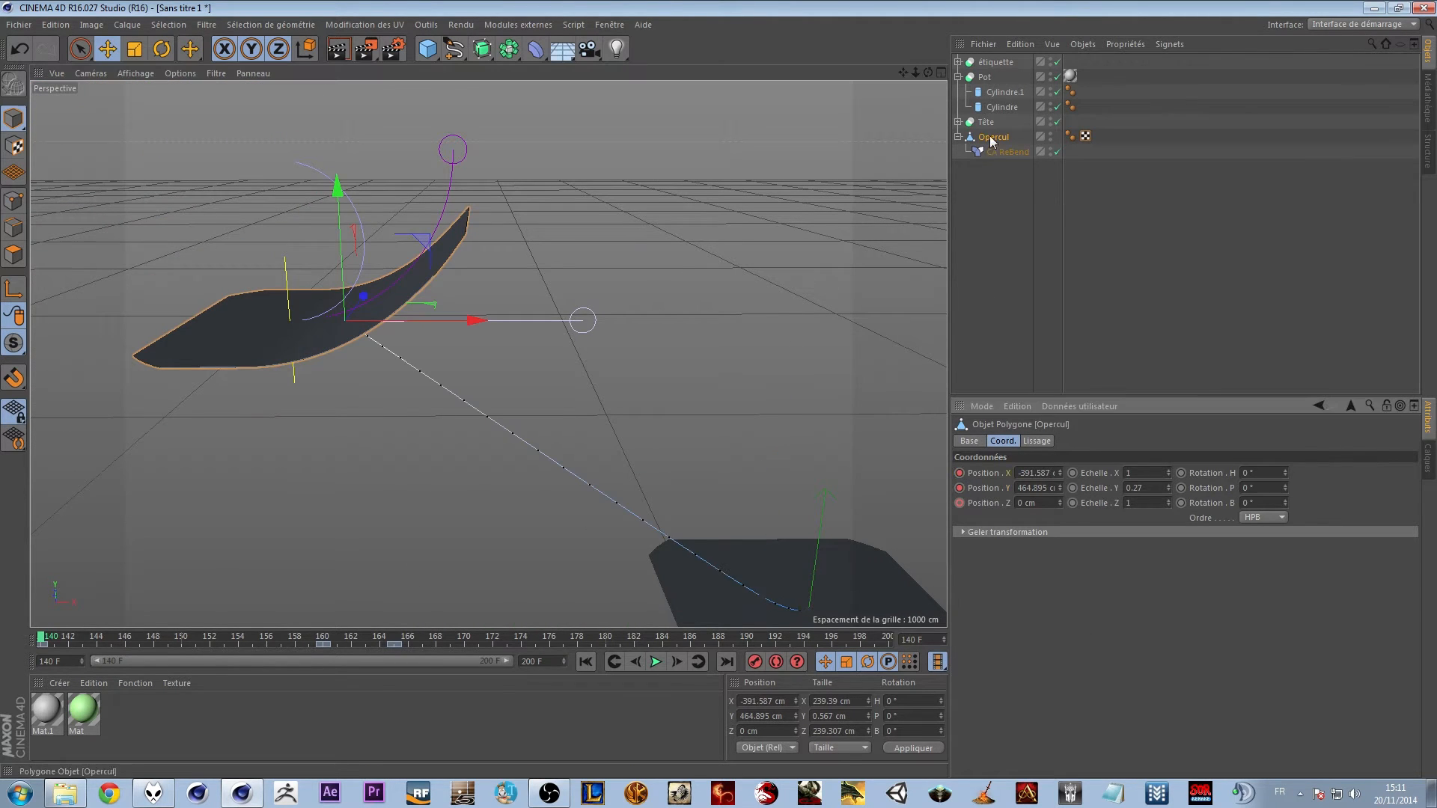
Set the CA ReBend strength to -241 % and keyframe it at frame 140
left_click(1007, 152)
left_click_drag(1075, 635, 1076, 682)
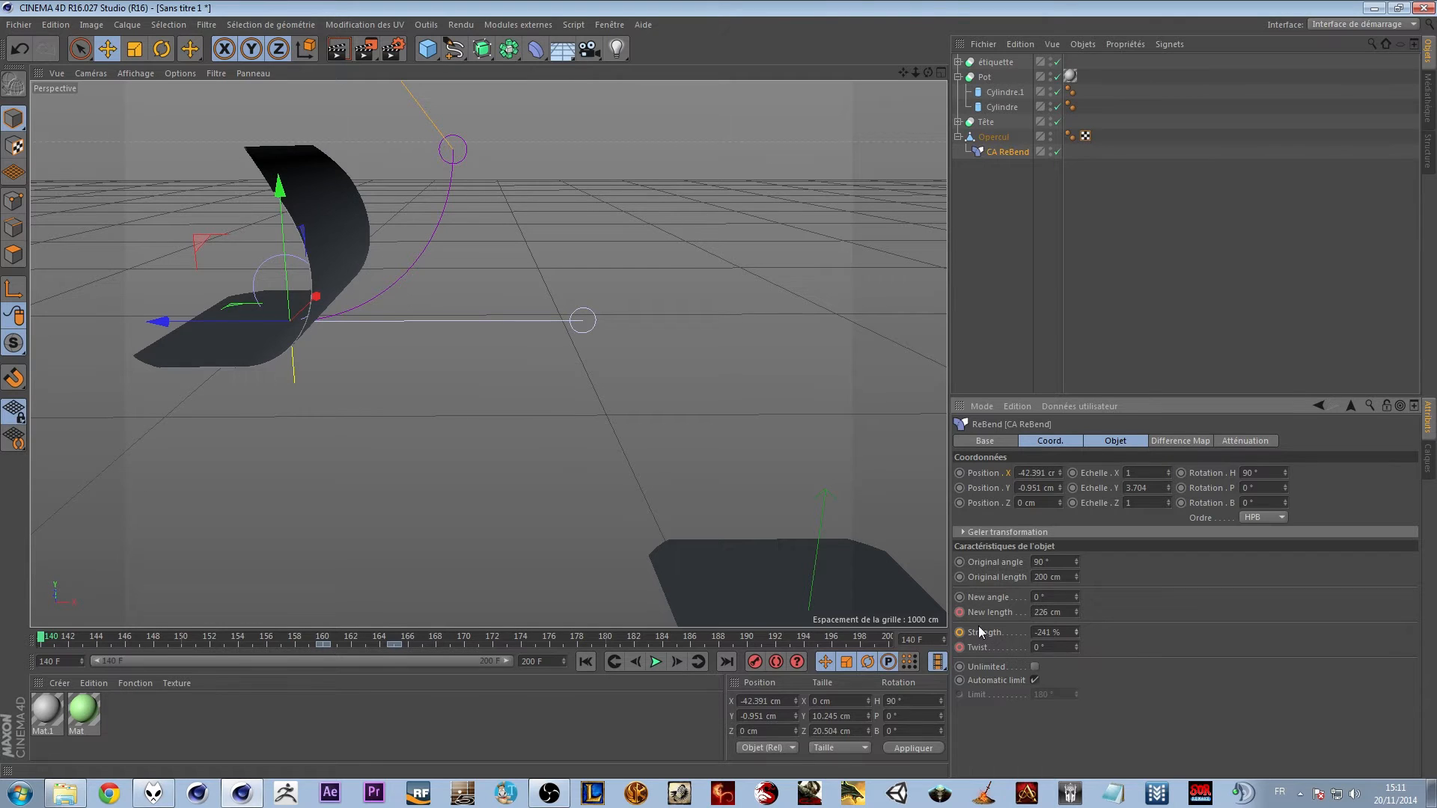
middle_click_drag(689, 500, 366, 172, "alt")
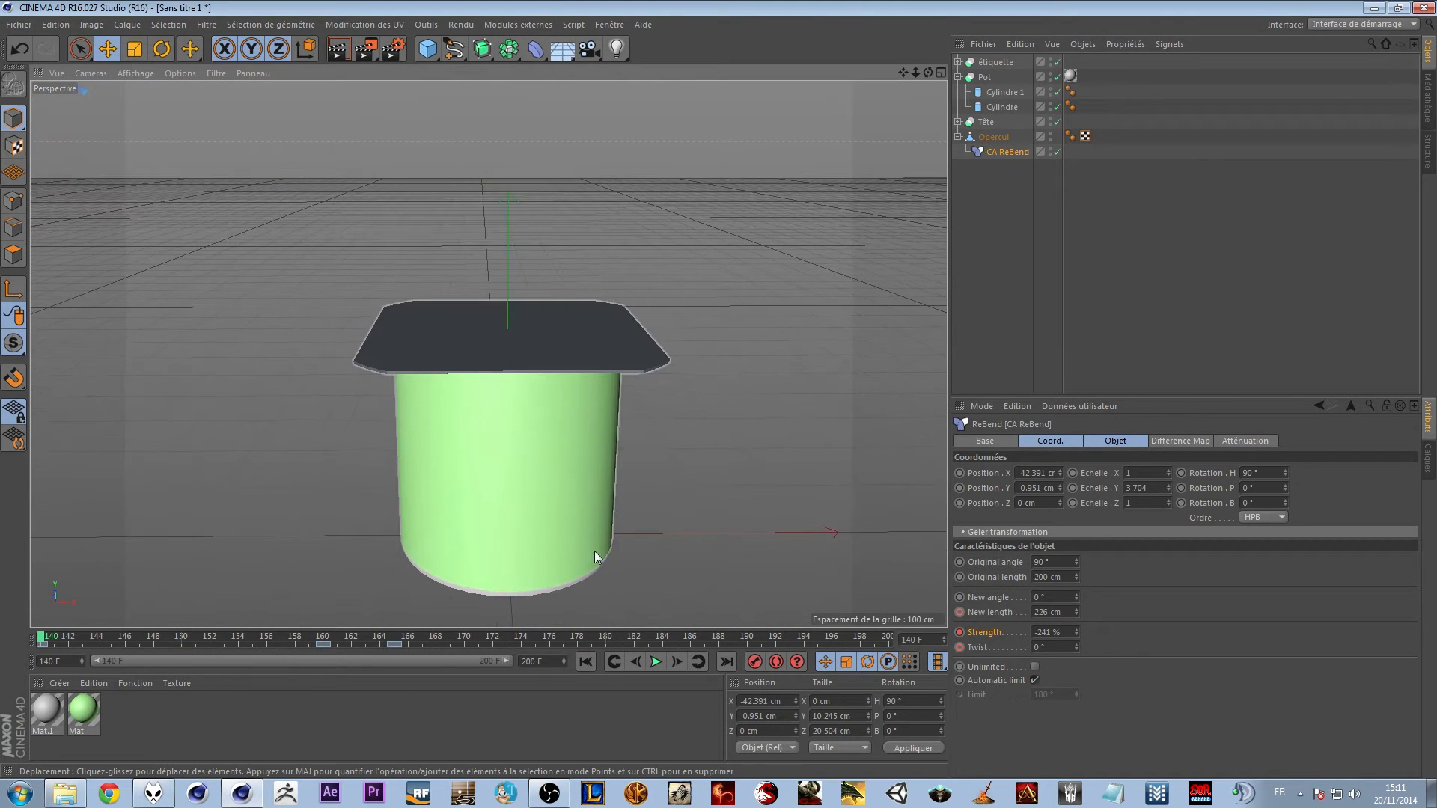
Play back and scrub the lid animation, checking how the Opercul bends and lands on the pot from a higher angle
left_click(661, 662)
left_click(662, 663)
left_click_drag(596, 641, 256, 631)
left_click_drag(536, 346, 539, 379, "alt")
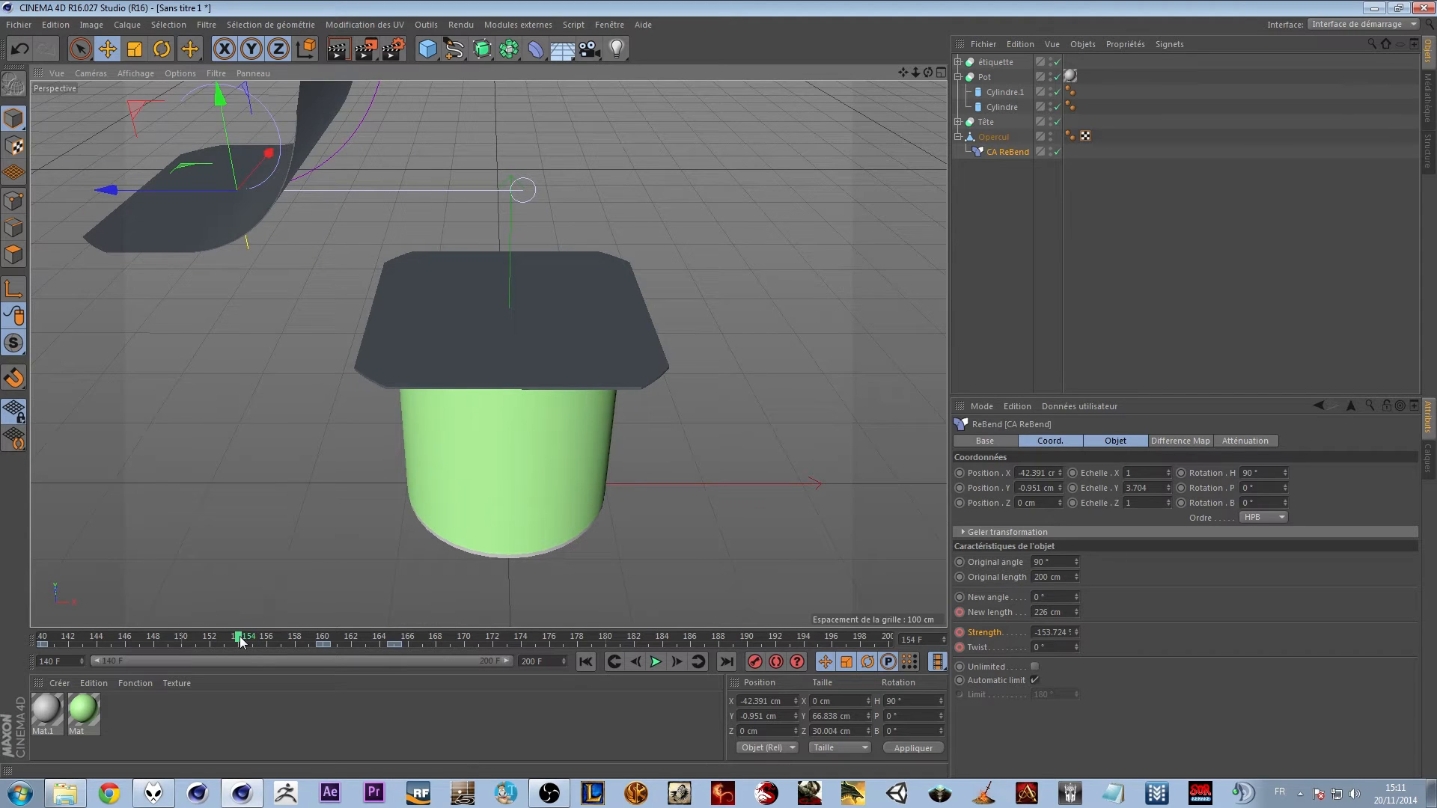
left_click(271, 358)
left_click_drag(271, 358, 317, 435, "alt")
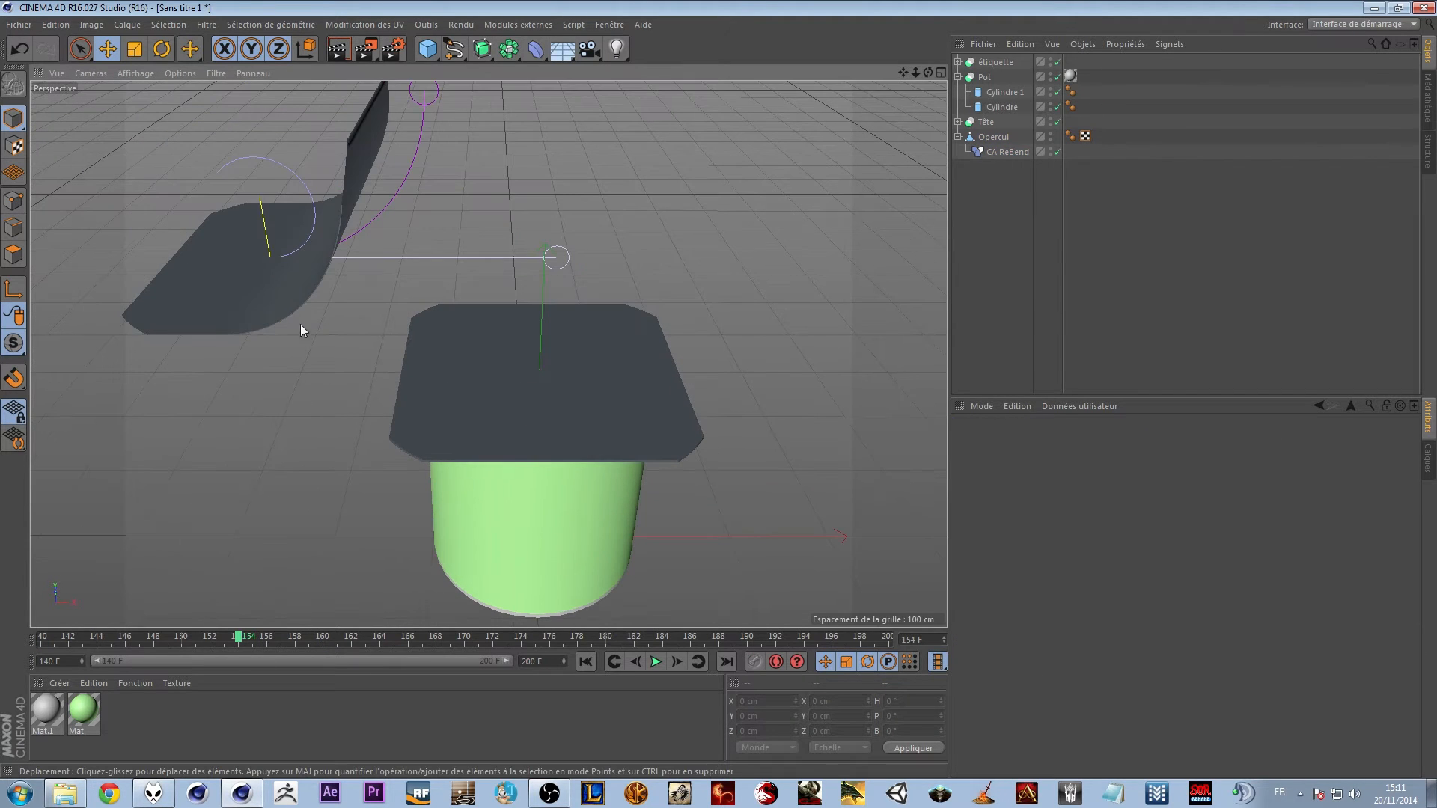
mouse_move(494, 640)
left_mouse_down()
mouse_move(380, 644)
mouse_move(414, 641)
left_mouse_up()
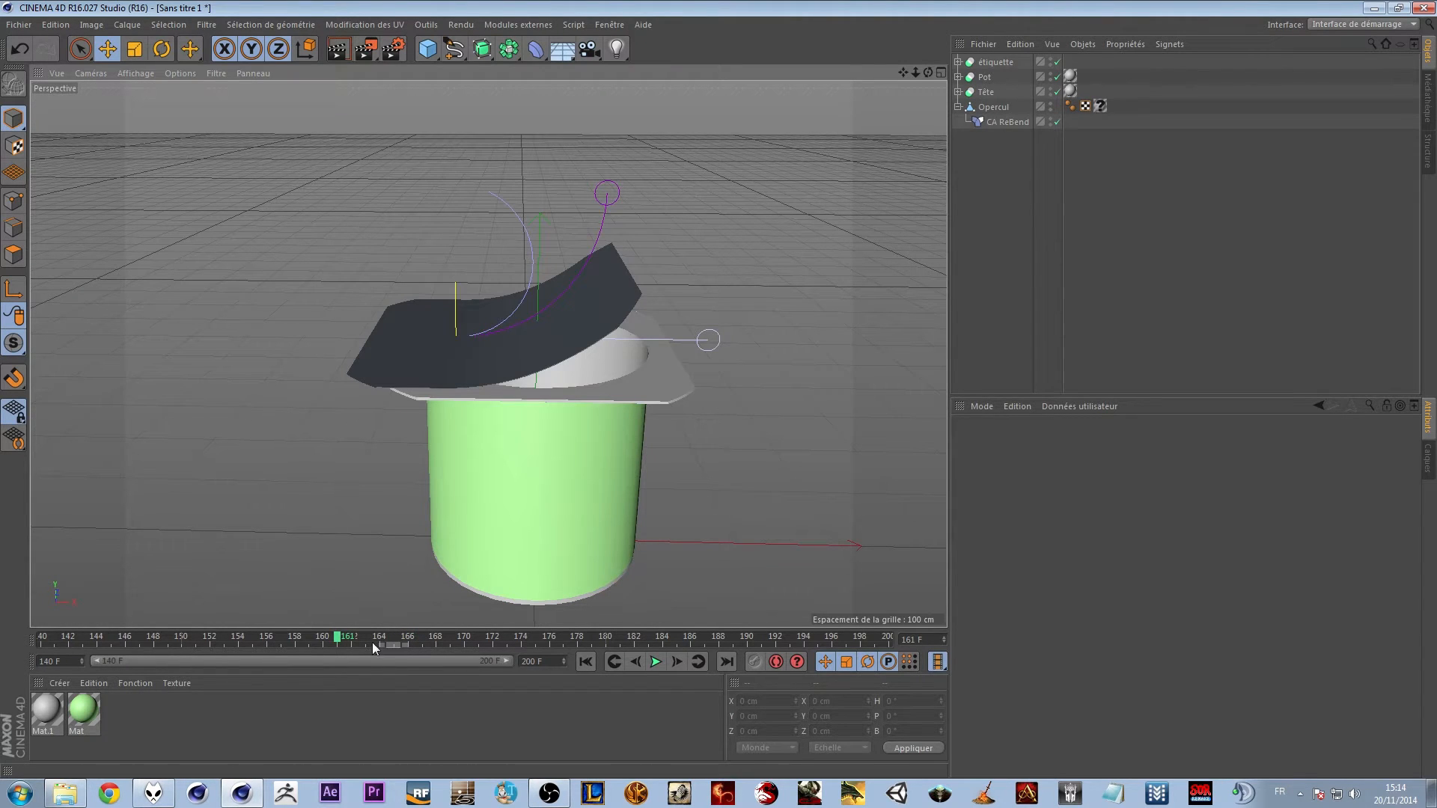
Delete the texture tag without a material from the Opercul
left_click(993, 107)
left_click(1100, 106)
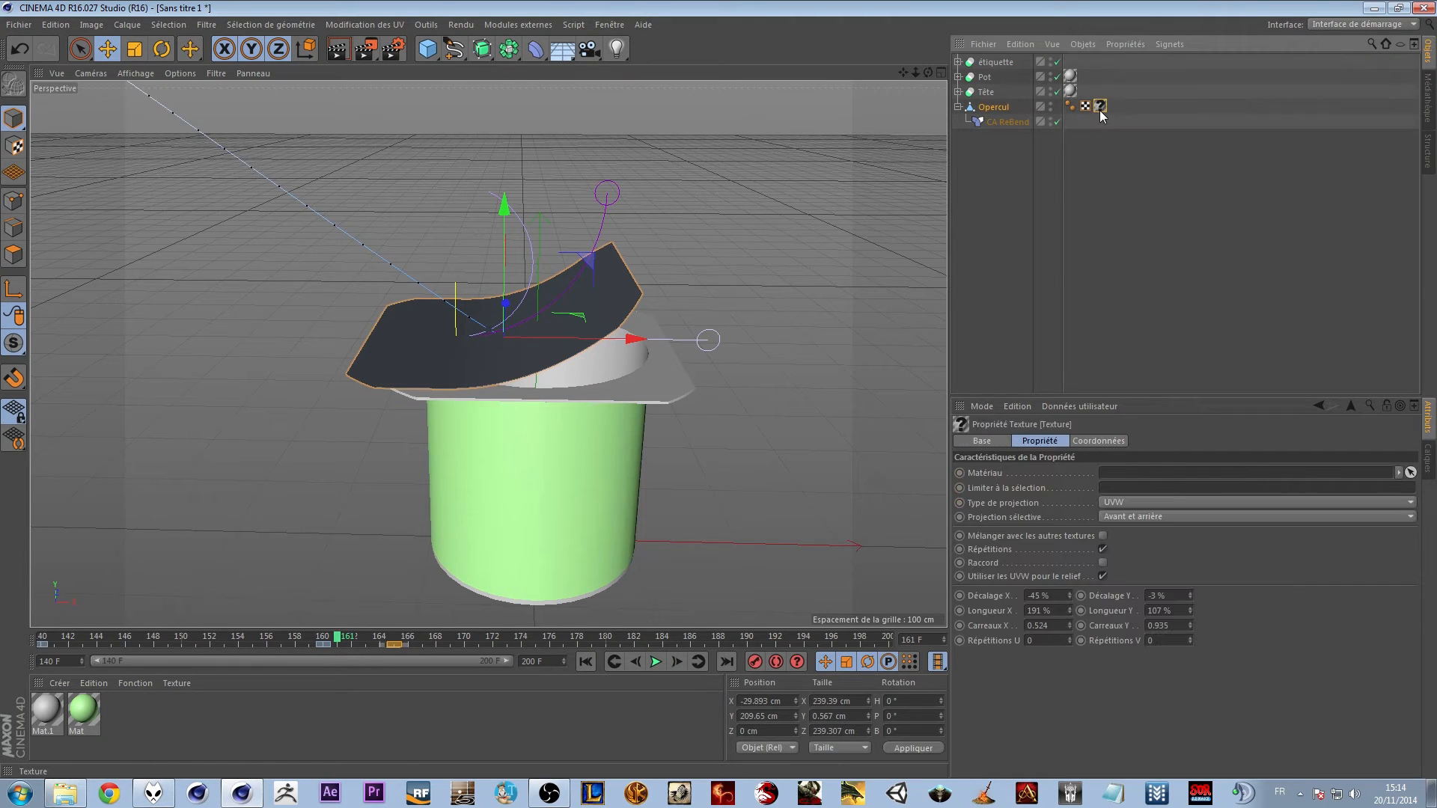
key("Delete")
Set the interpolation of the Opercul's keyframes at frame 165 to Linéaire
left_click(1003, 107)
left_click_drag(324, 639, 367, 626)
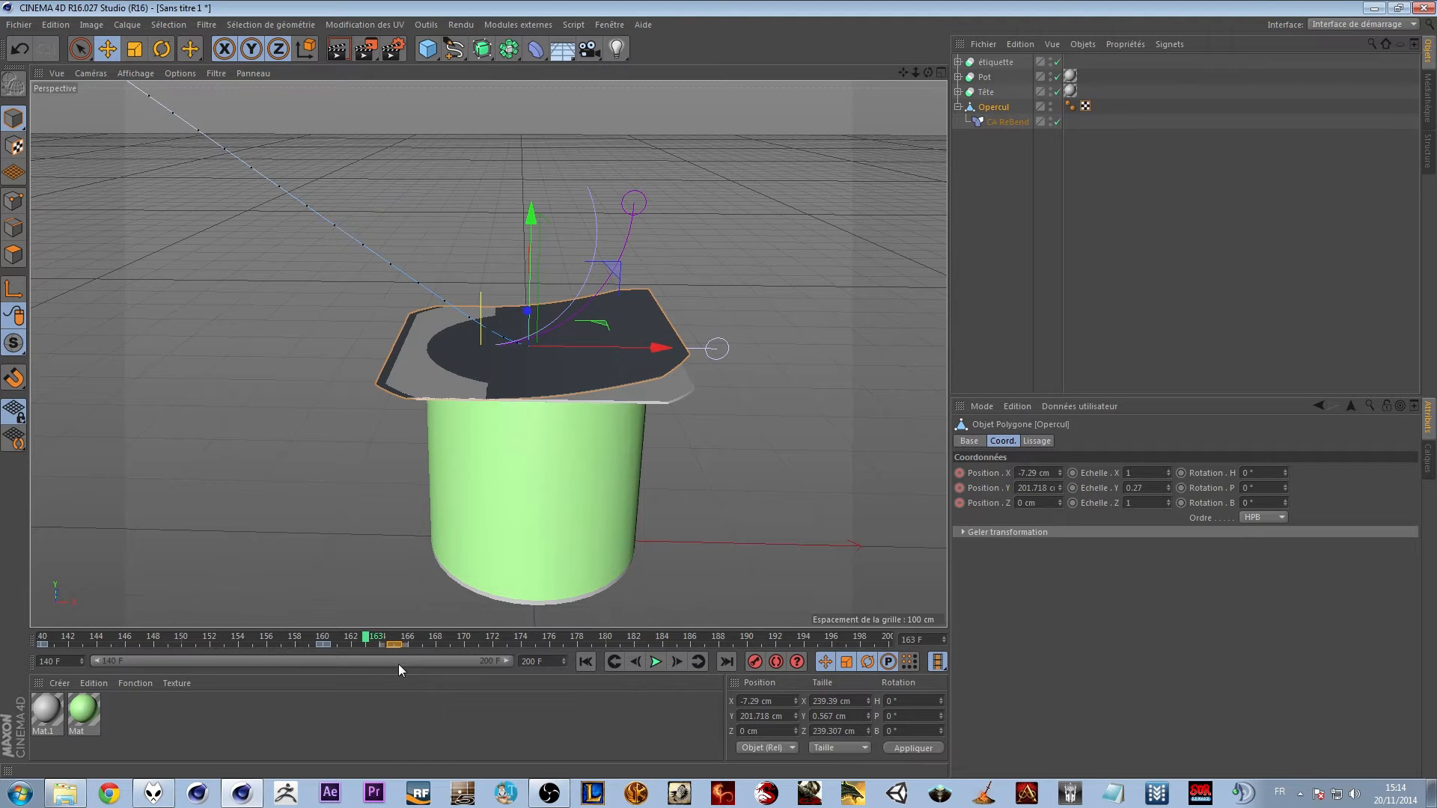
left_click(432, 639)
left_click(396, 643)
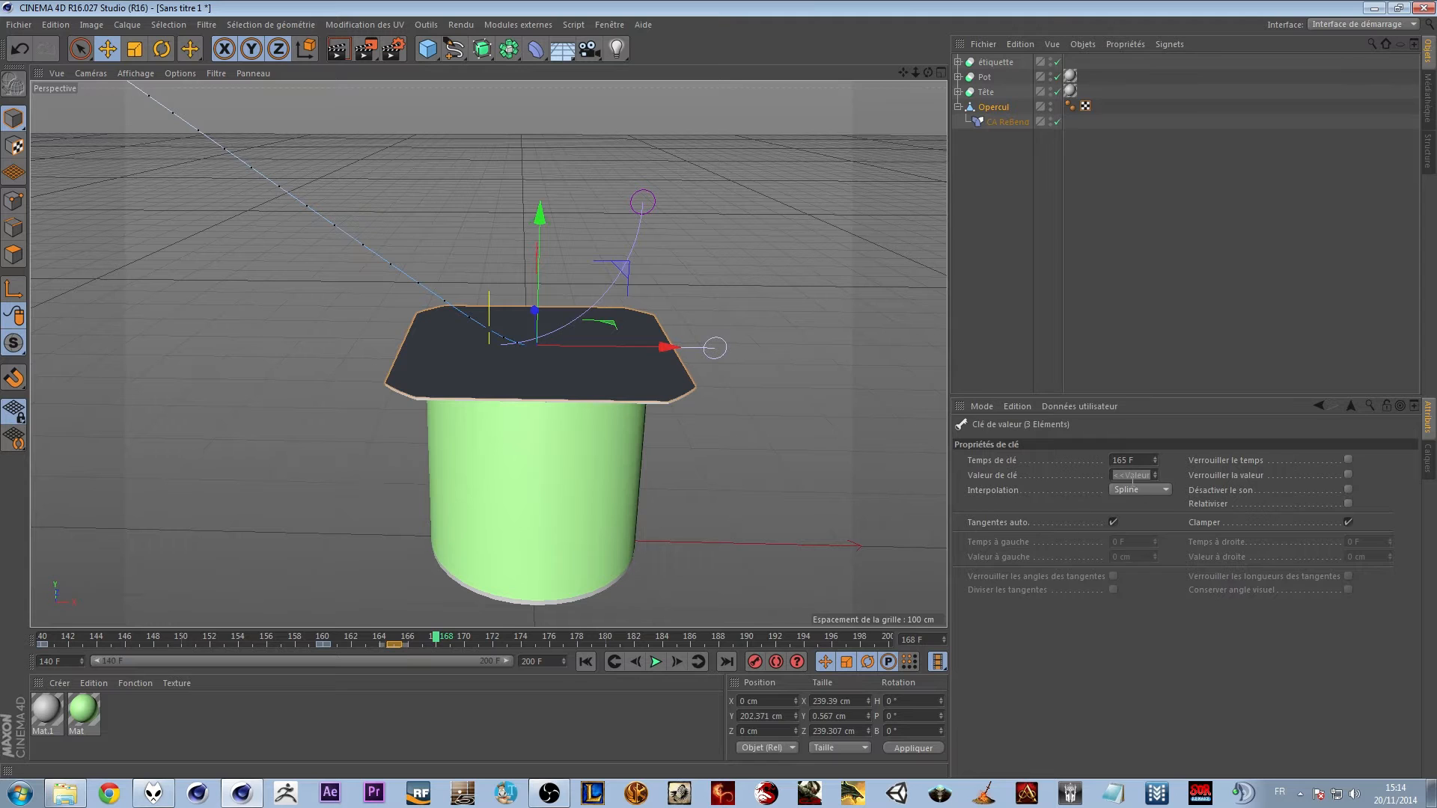
left_click(1142, 489)
left_click(1141, 518)
Set the interpolation of the Opercul's keyframes at frame 160 to Linéaire and scrub the motion up to frame 165
left_click_drag(420, 644, 350, 645)
left_click(322, 645)
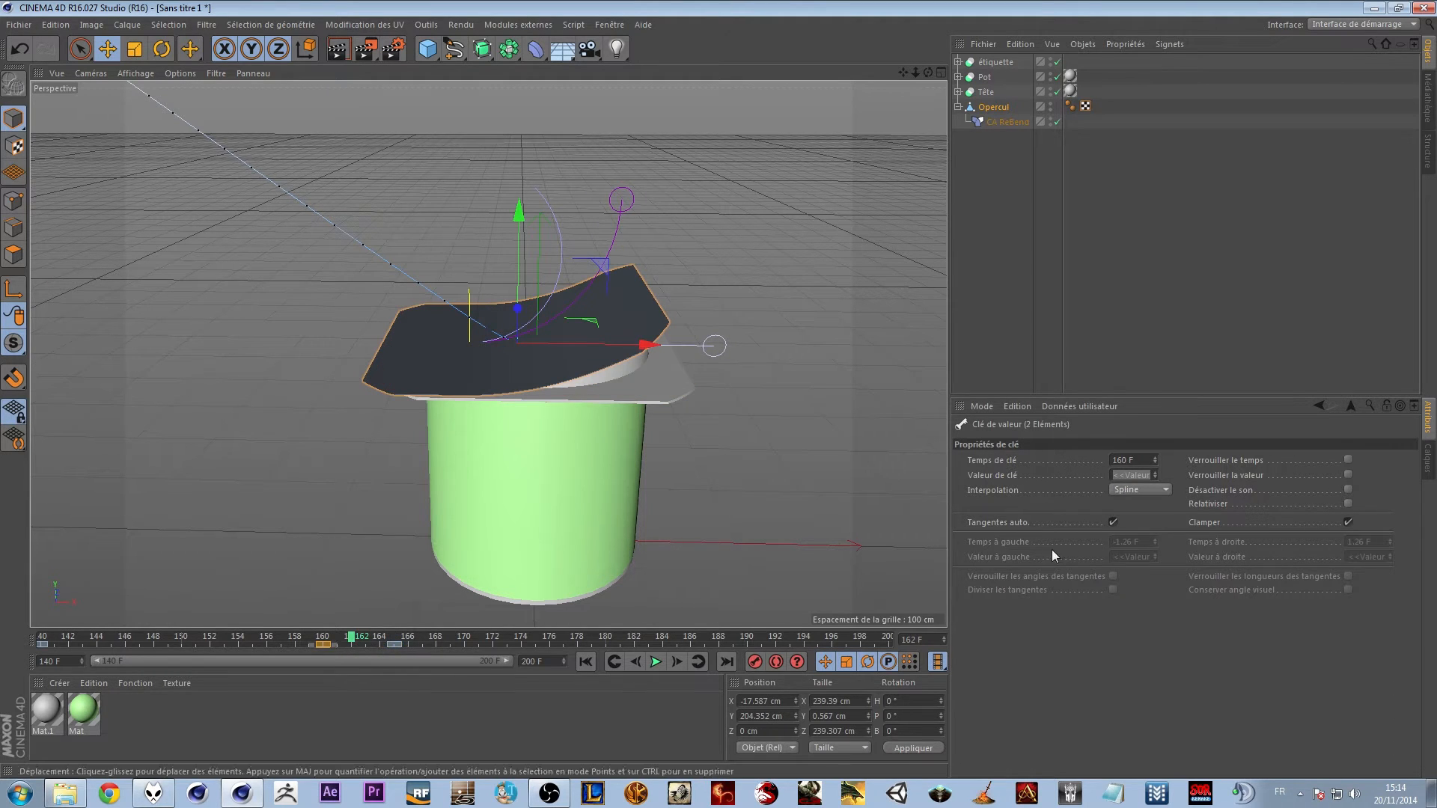
left_click(1156, 491)
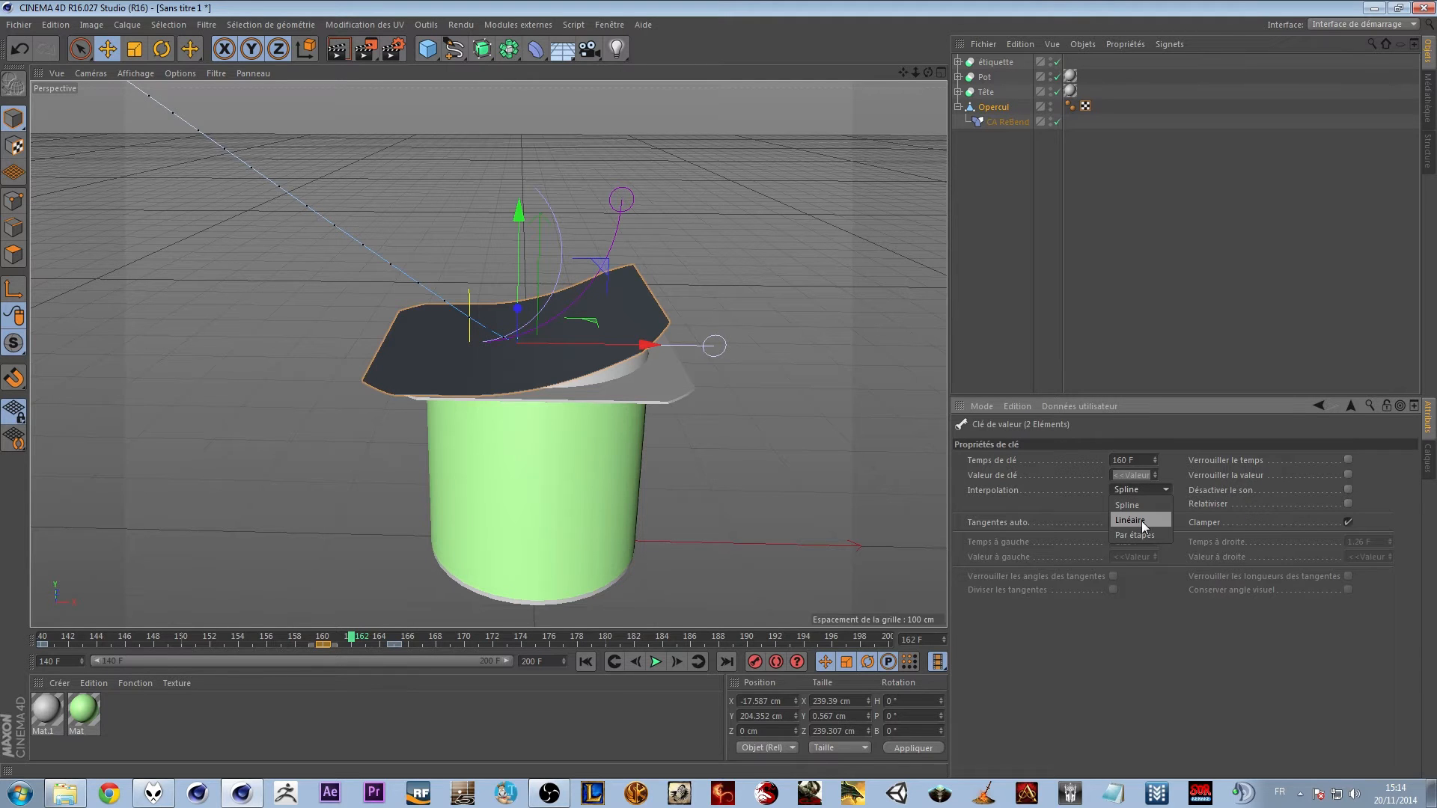
left_click_drag(355, 638, 398, 650)
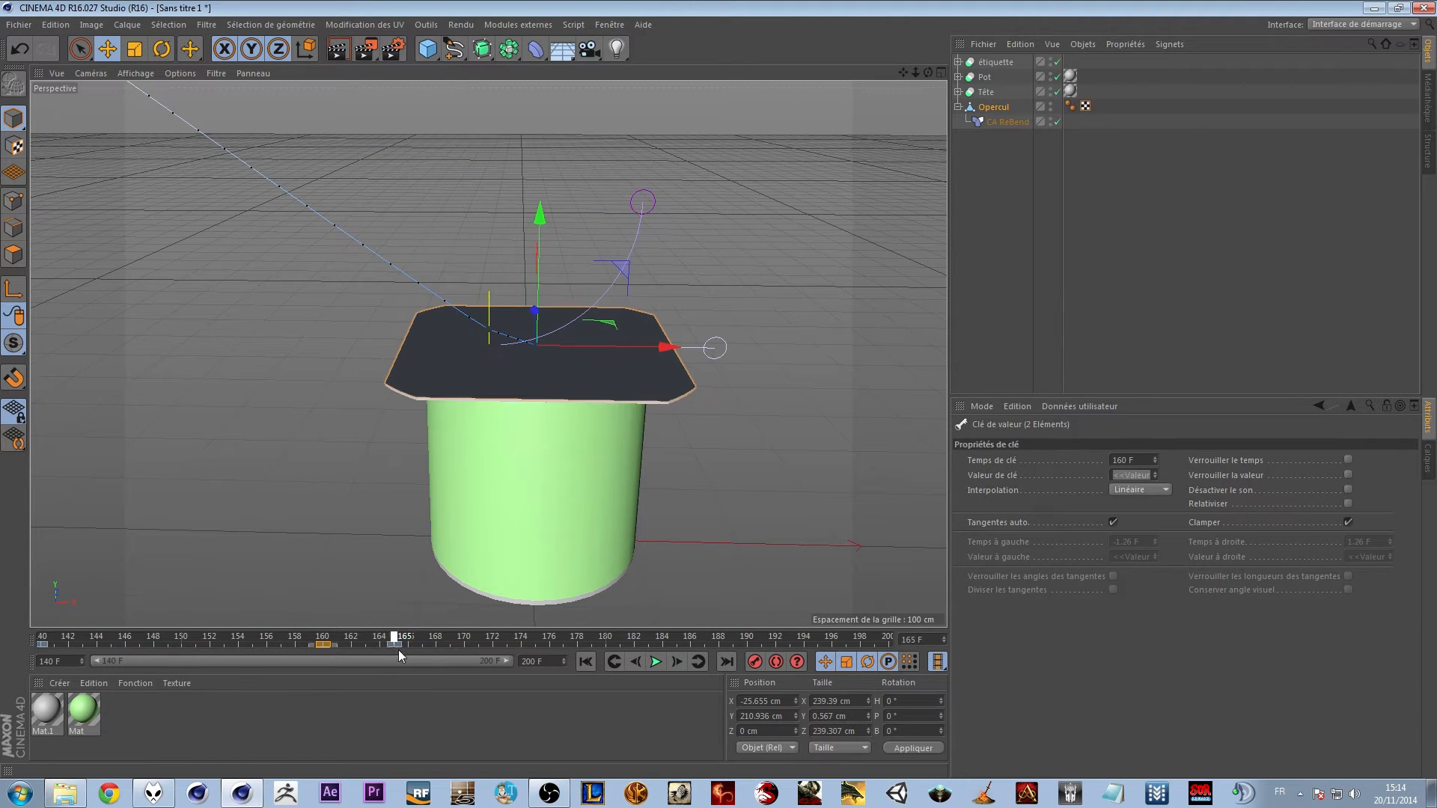
Create a new material and open its name for editing in the material editor
left_click(452, 717)
double_click(115, 722)
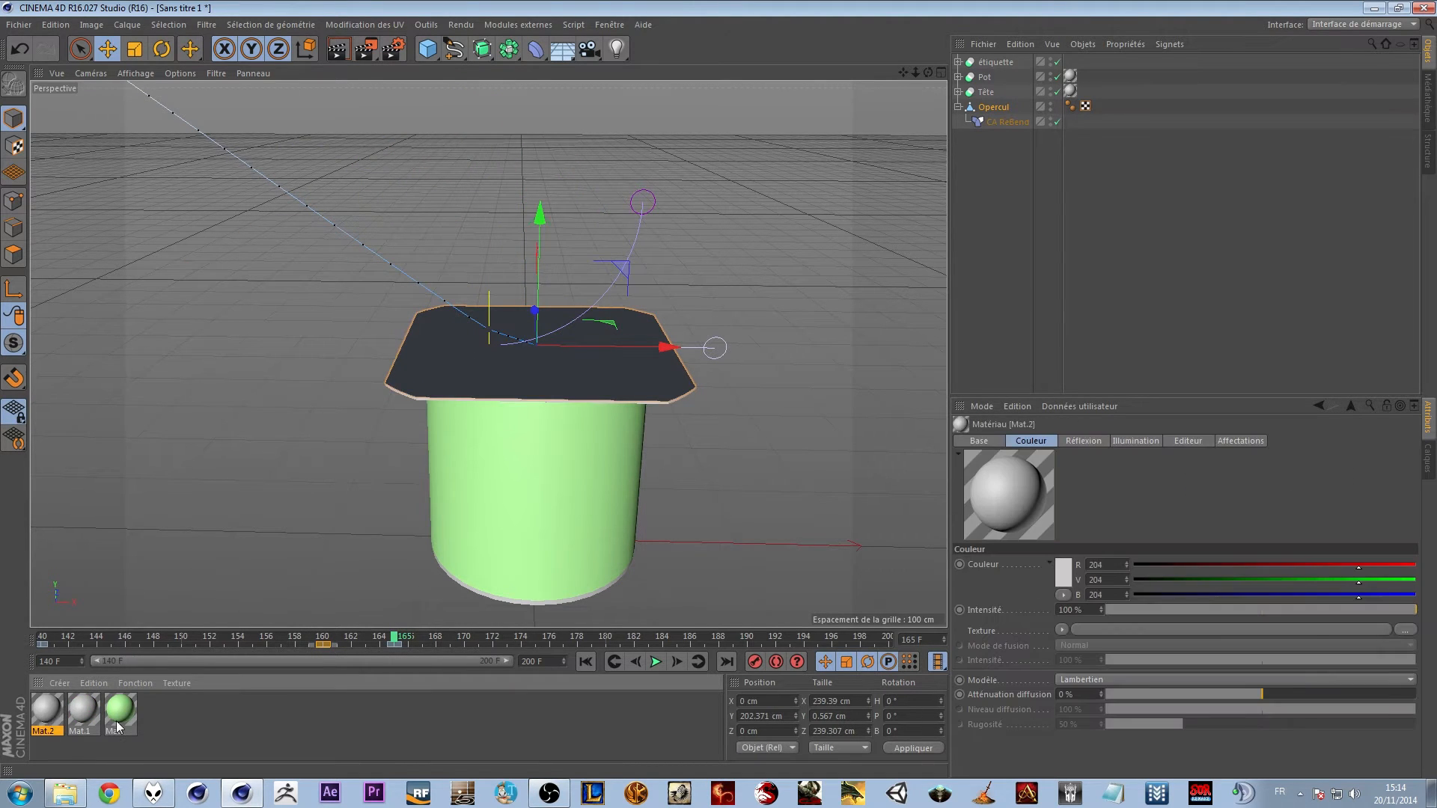
double_click(47, 711)
key("BackSpace")
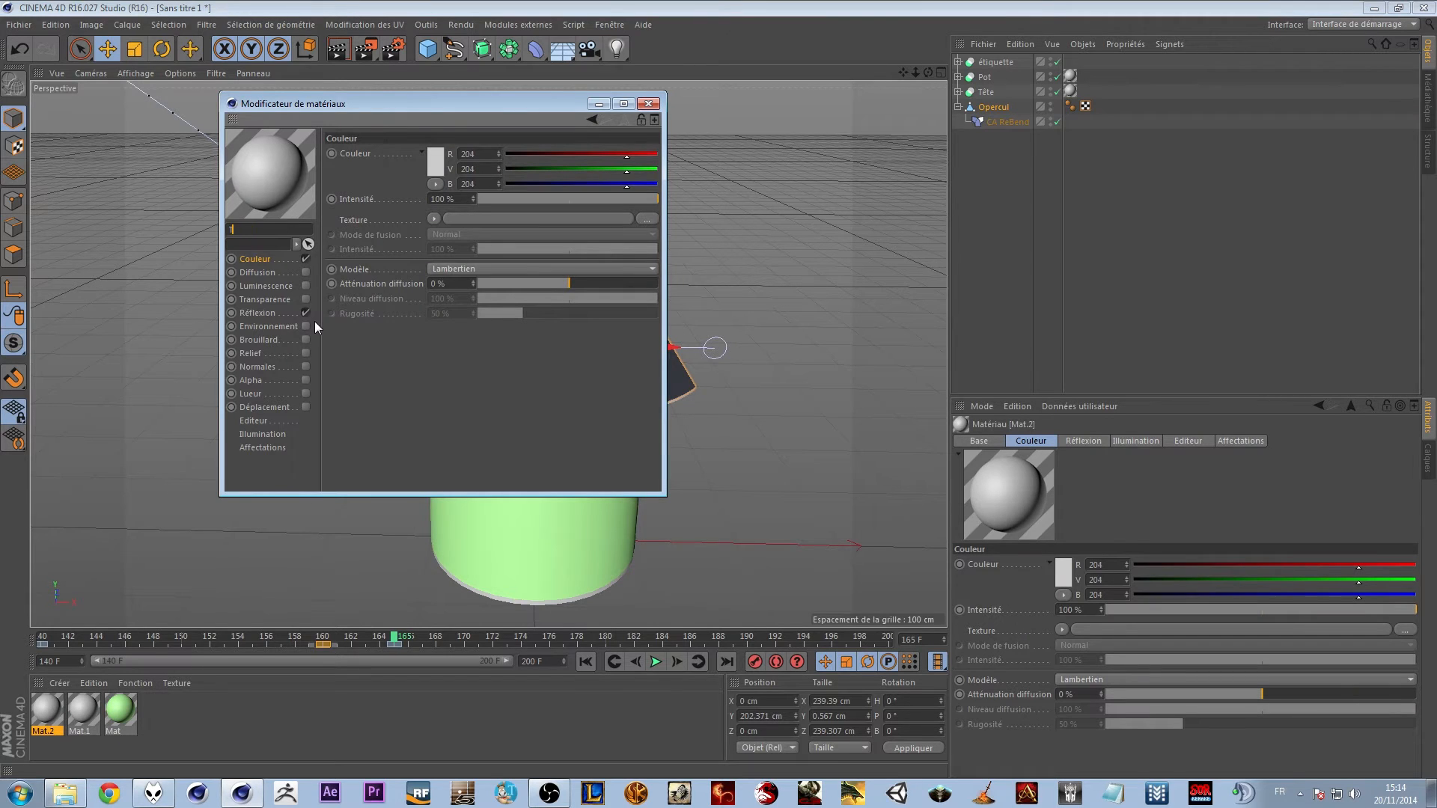
Name the new material Opercul and load opercul.png as its colour texture without copying the image into the project
type("Opercul")
key("Return")
left_click(433, 219)
left_click(482, 254)
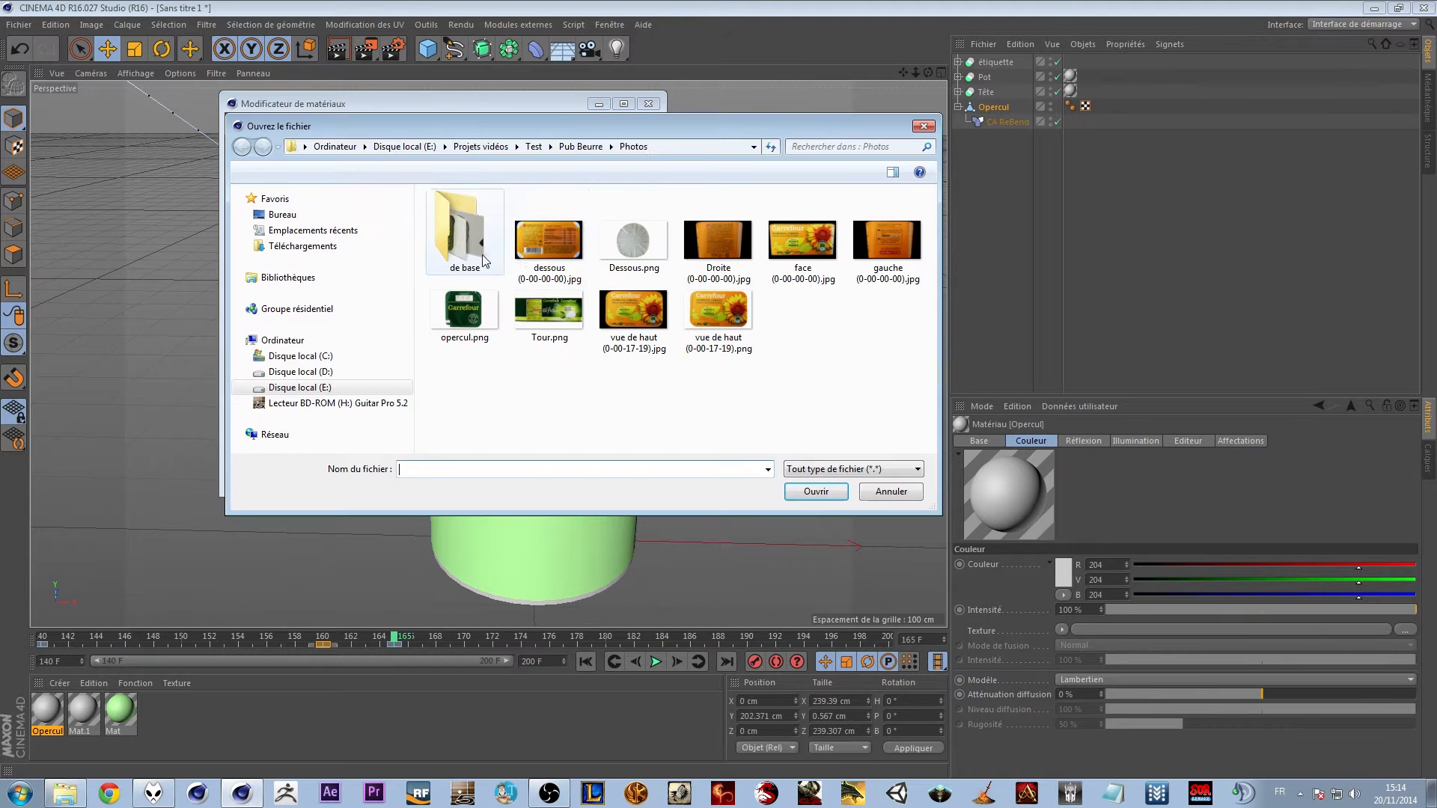
double_click(472, 317)
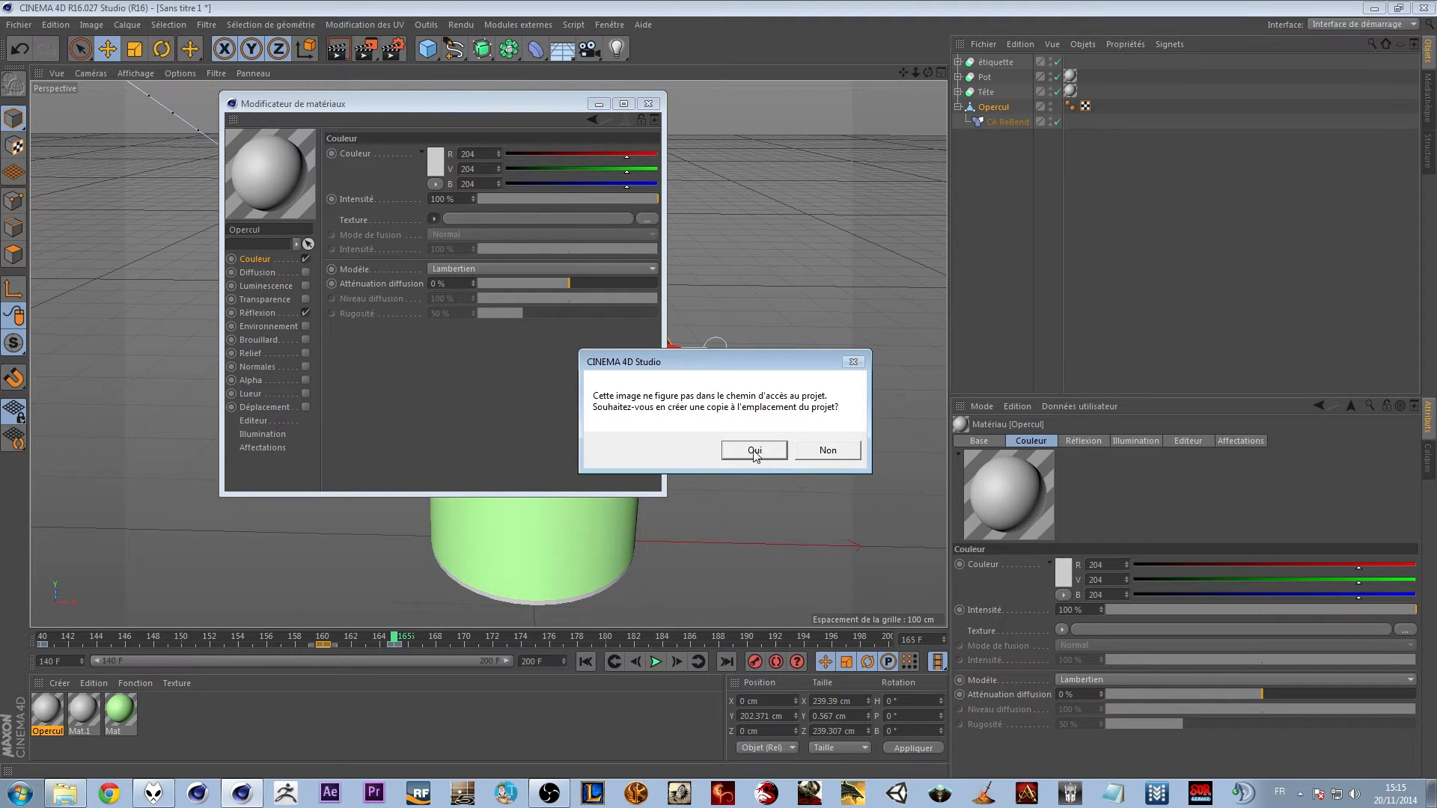
left_click(828, 451)
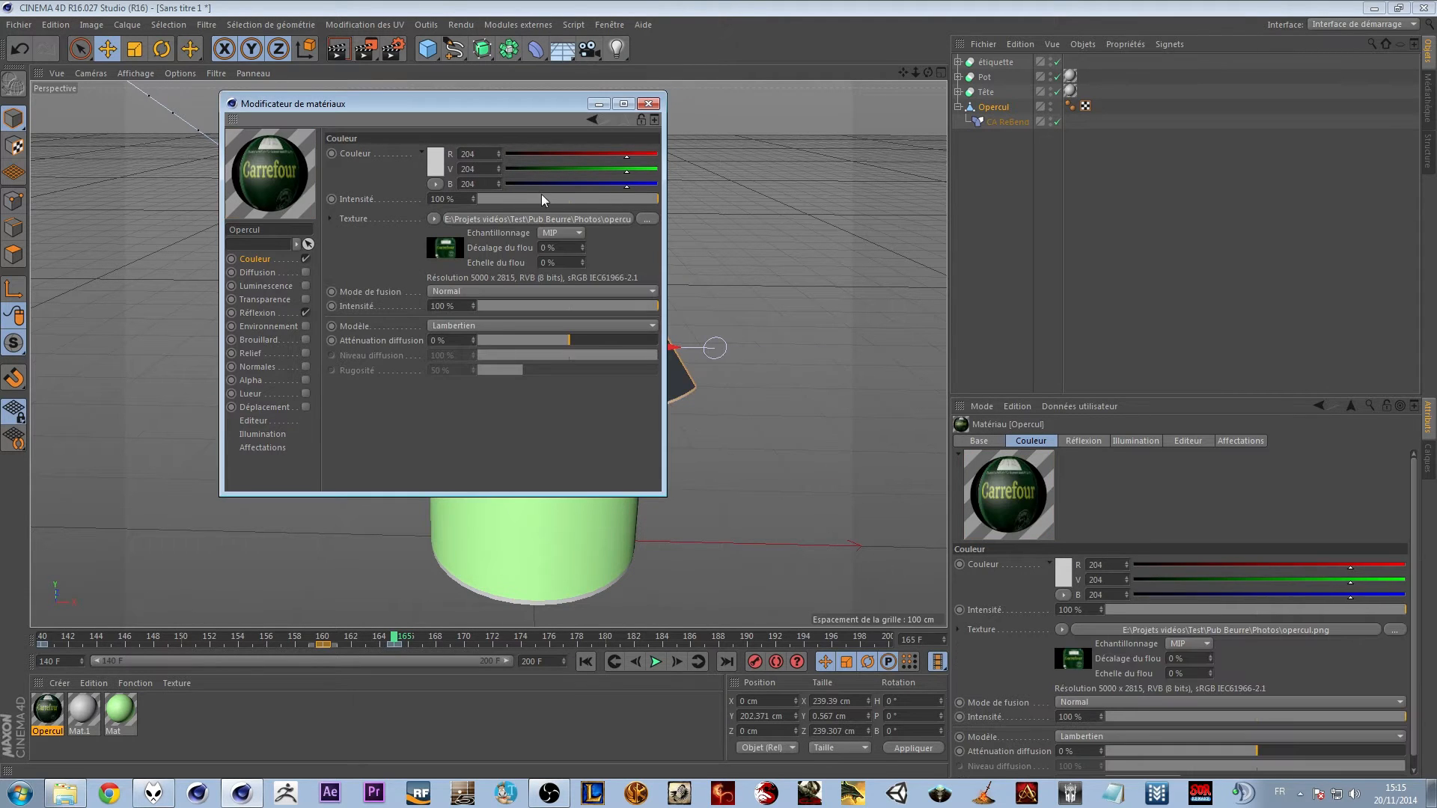
left_click(649, 104)
Apply the Opercul material to the lid and set its texture's X offset to -42% and X length to 186%
left_click_drag(505, 363, 598, 351)
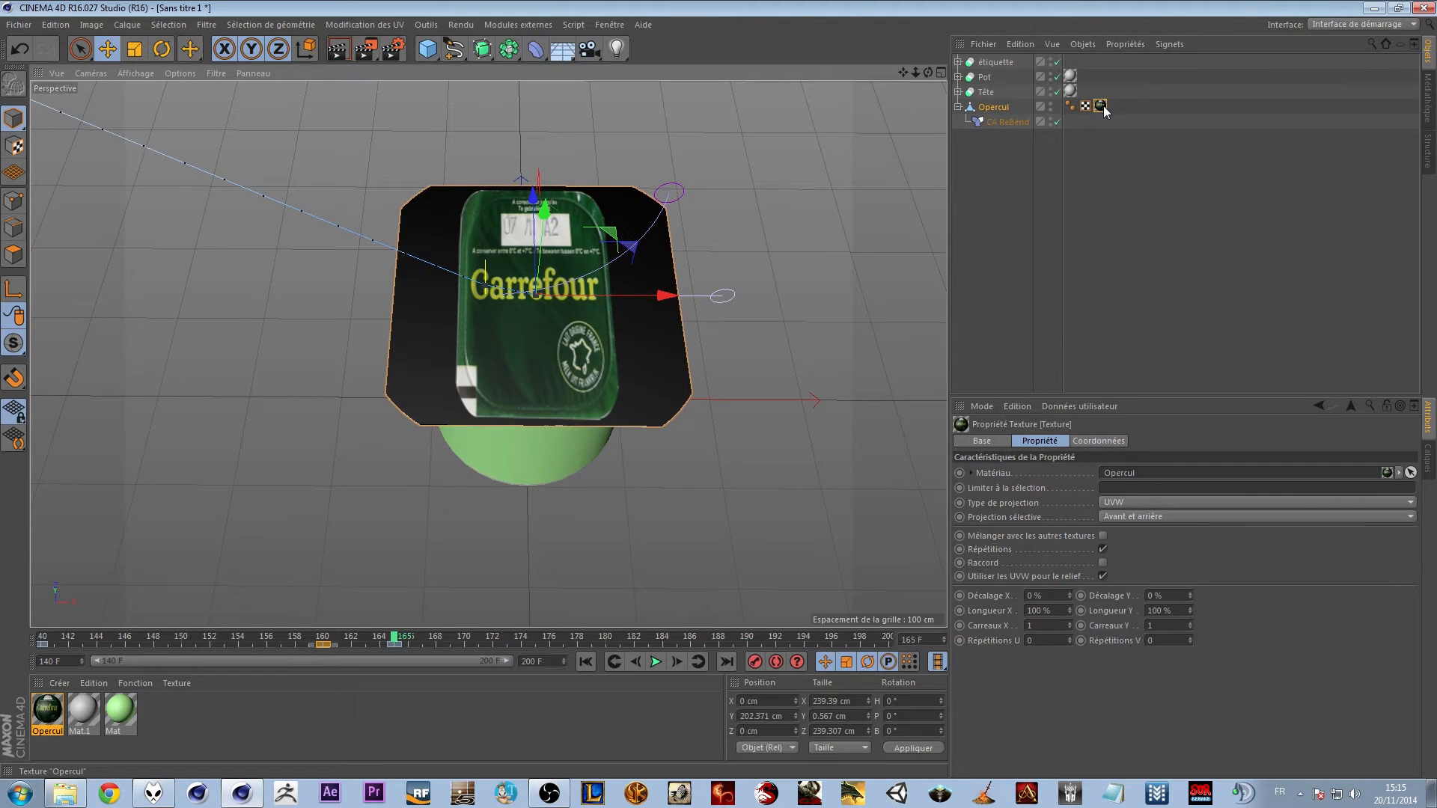
mouse_move(1071, 609)
left_mouse_down()
mouse_move(1070, 579)
mouse_move(1069, 626)
mouse_move(1069, 606)
left_mouse_up()
left_click(1071, 597)
left_click(1071, 597)
left_click(1072, 597)
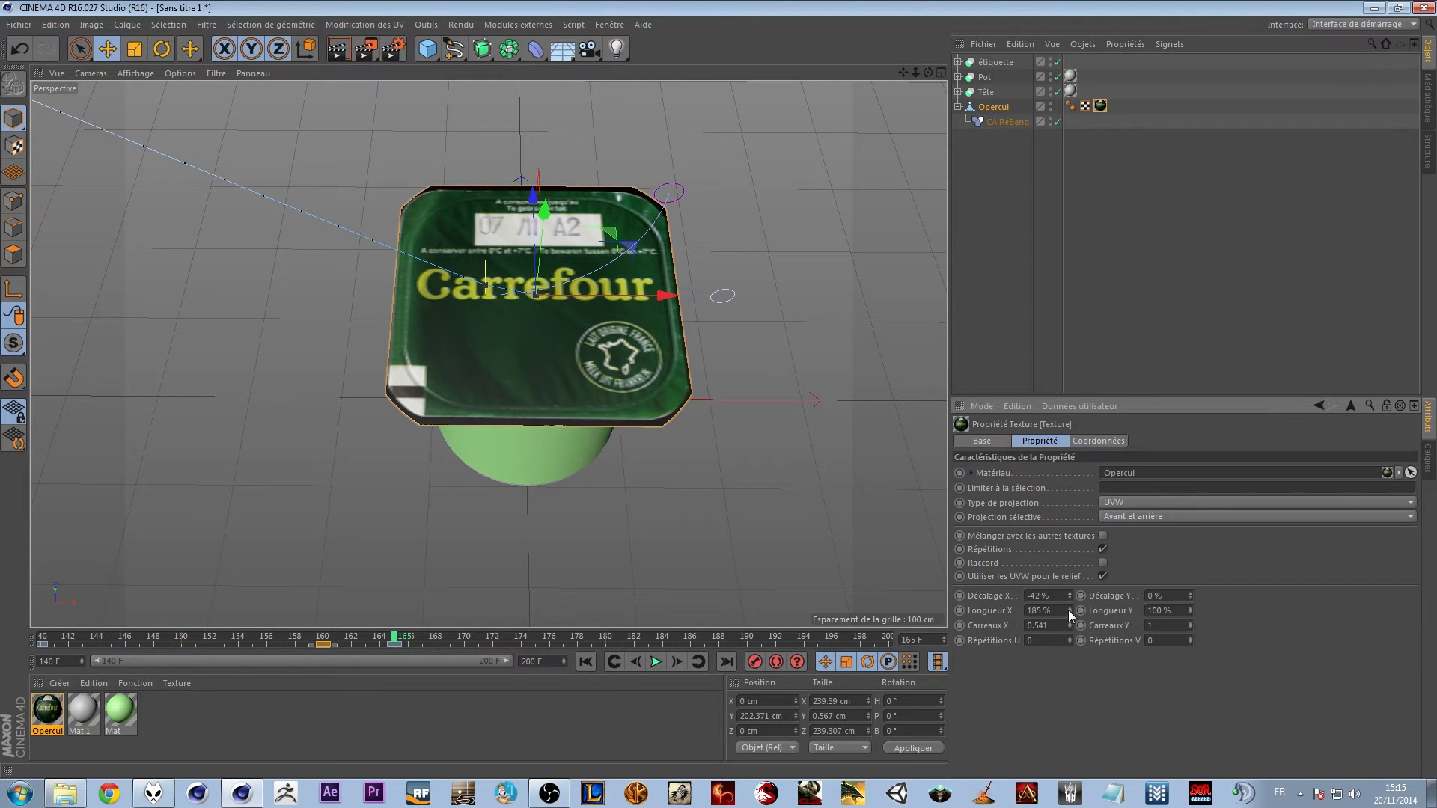
left_click_drag(1067, 609, 1069, 606)
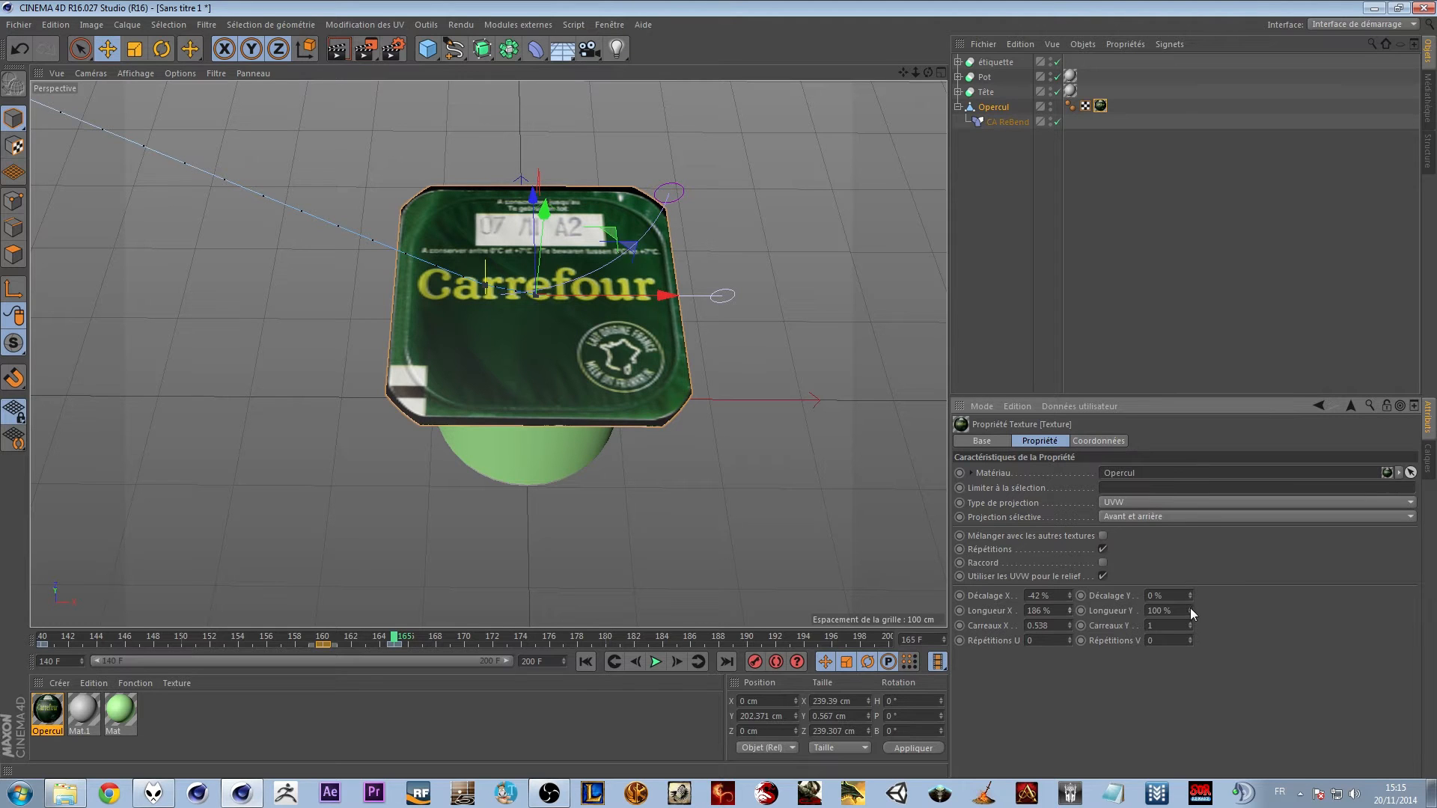
Set the lid texture's Y offset to -4% and Y length to 107%
left_click_drag(1190, 609, 1190, 607)
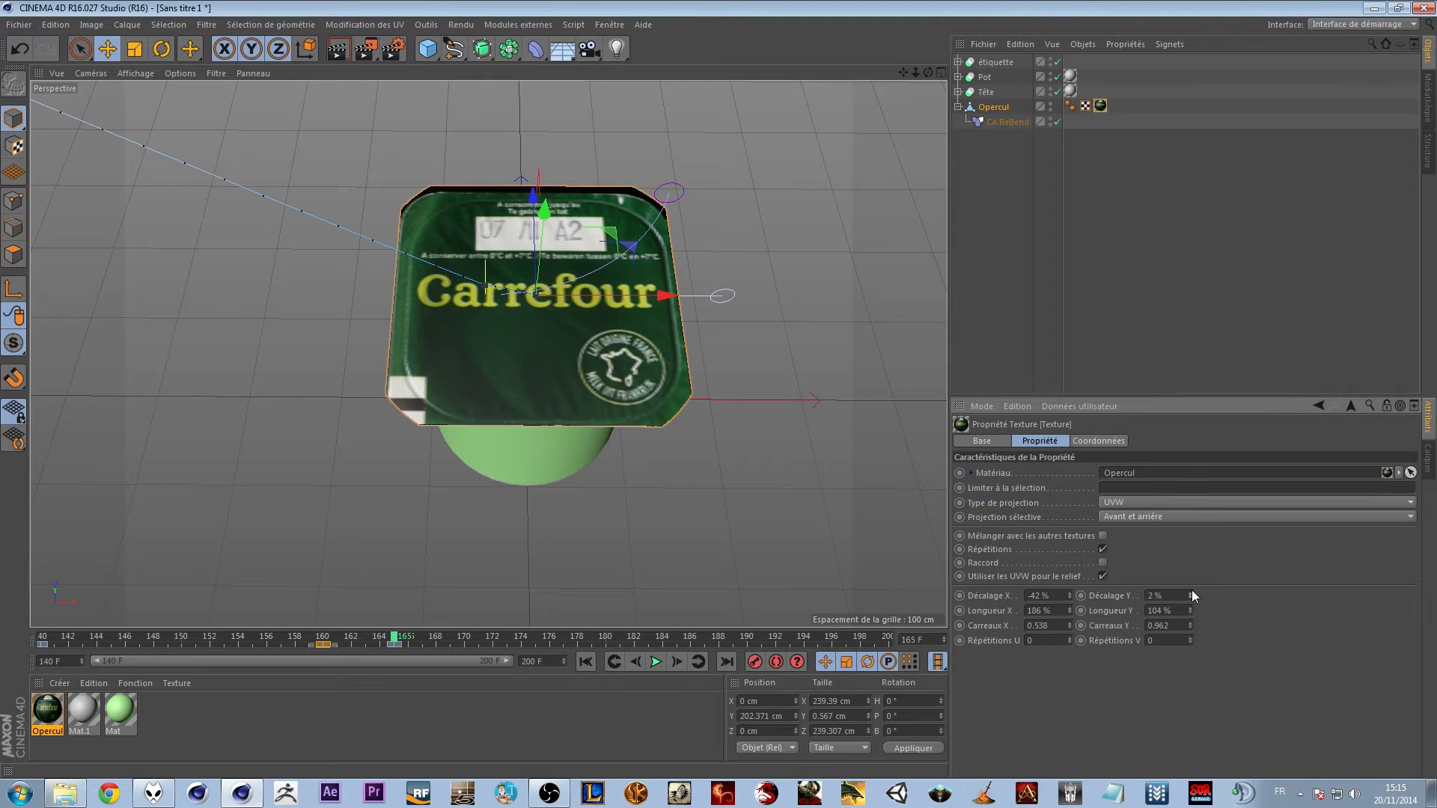
left_click_drag(1190, 599, 1190, 611)
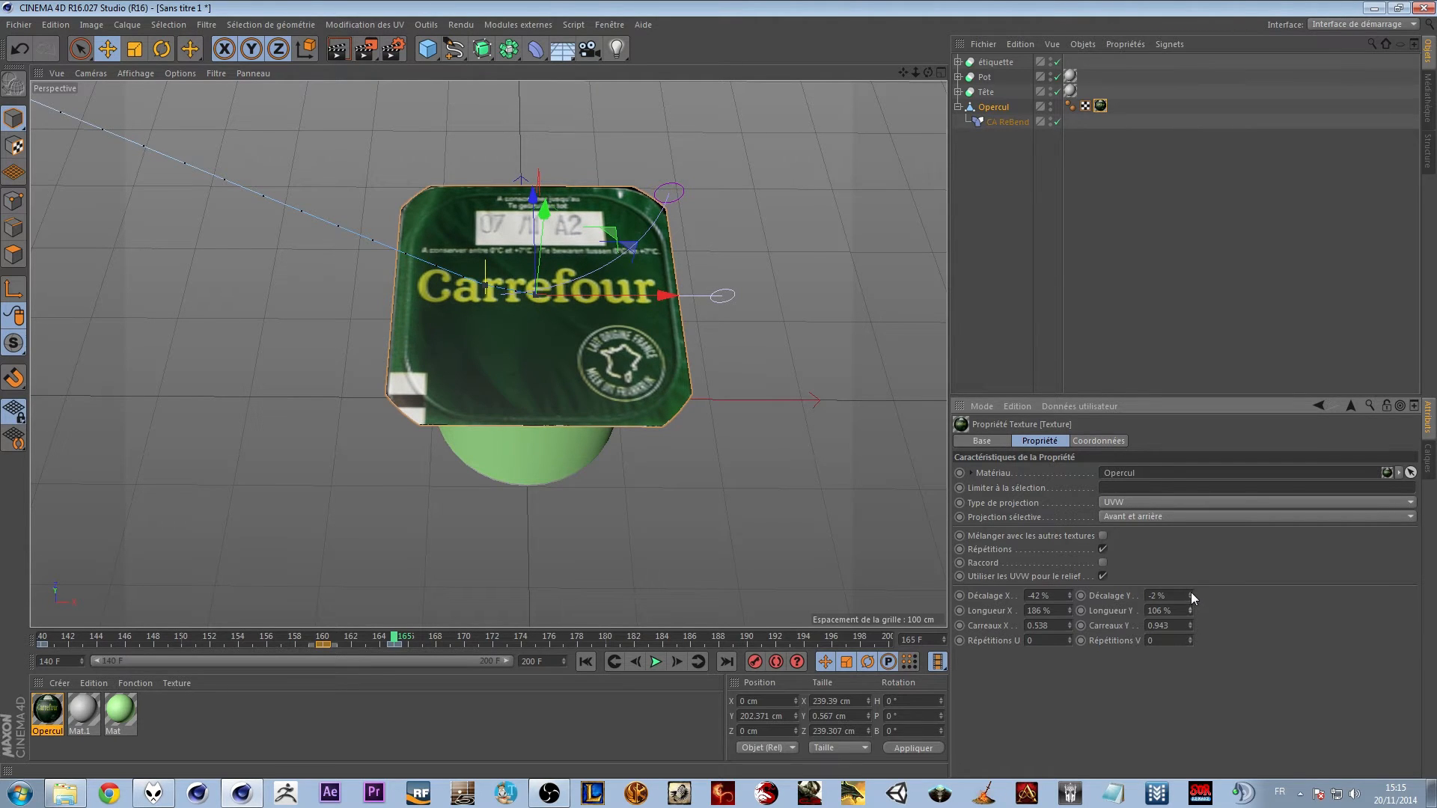
left_click(1190, 593)
left_click(1191, 593)
left_click(1191, 597)
left_click(1191, 597)
left_click(1191, 597)
left_click(1191, 598)
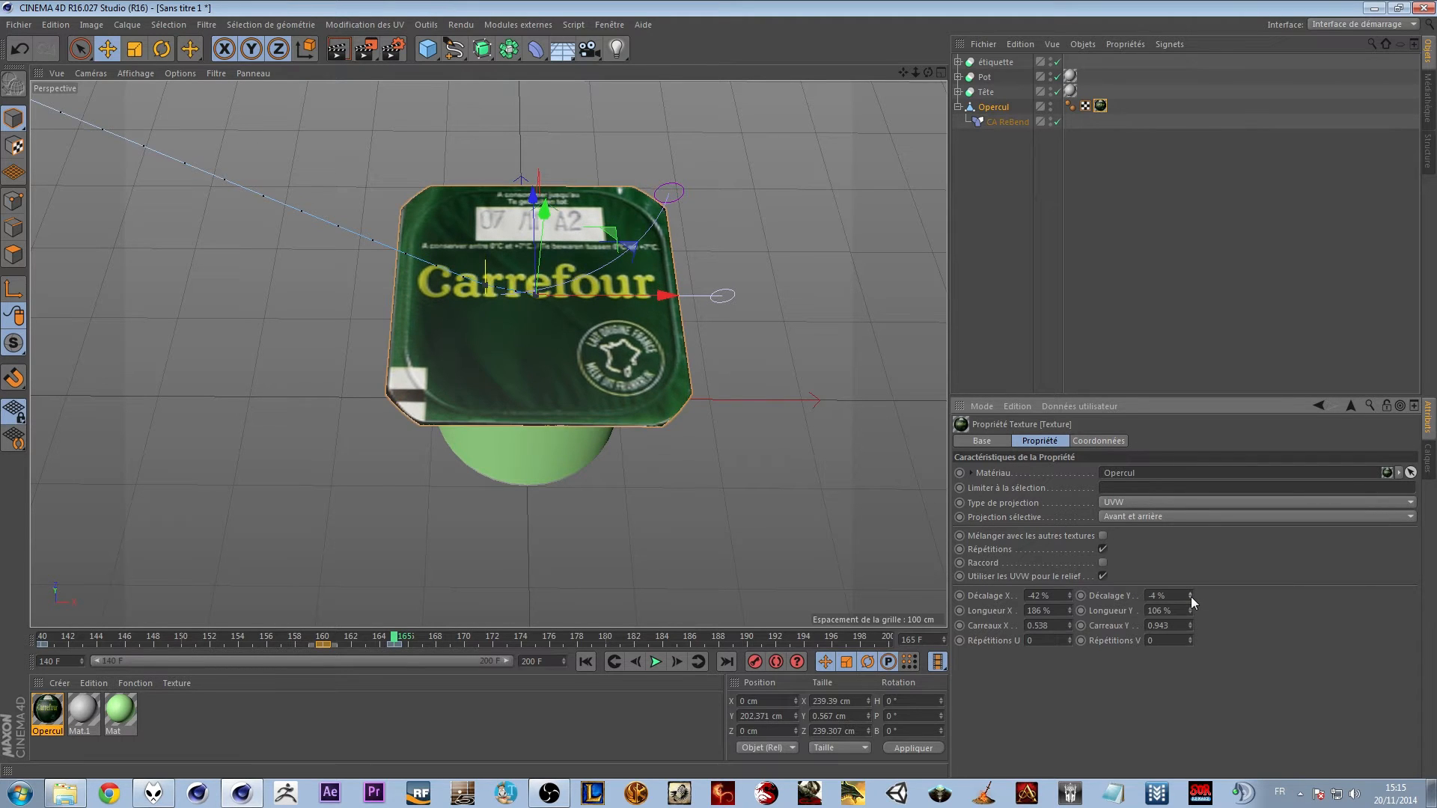
left_click(1191, 608)
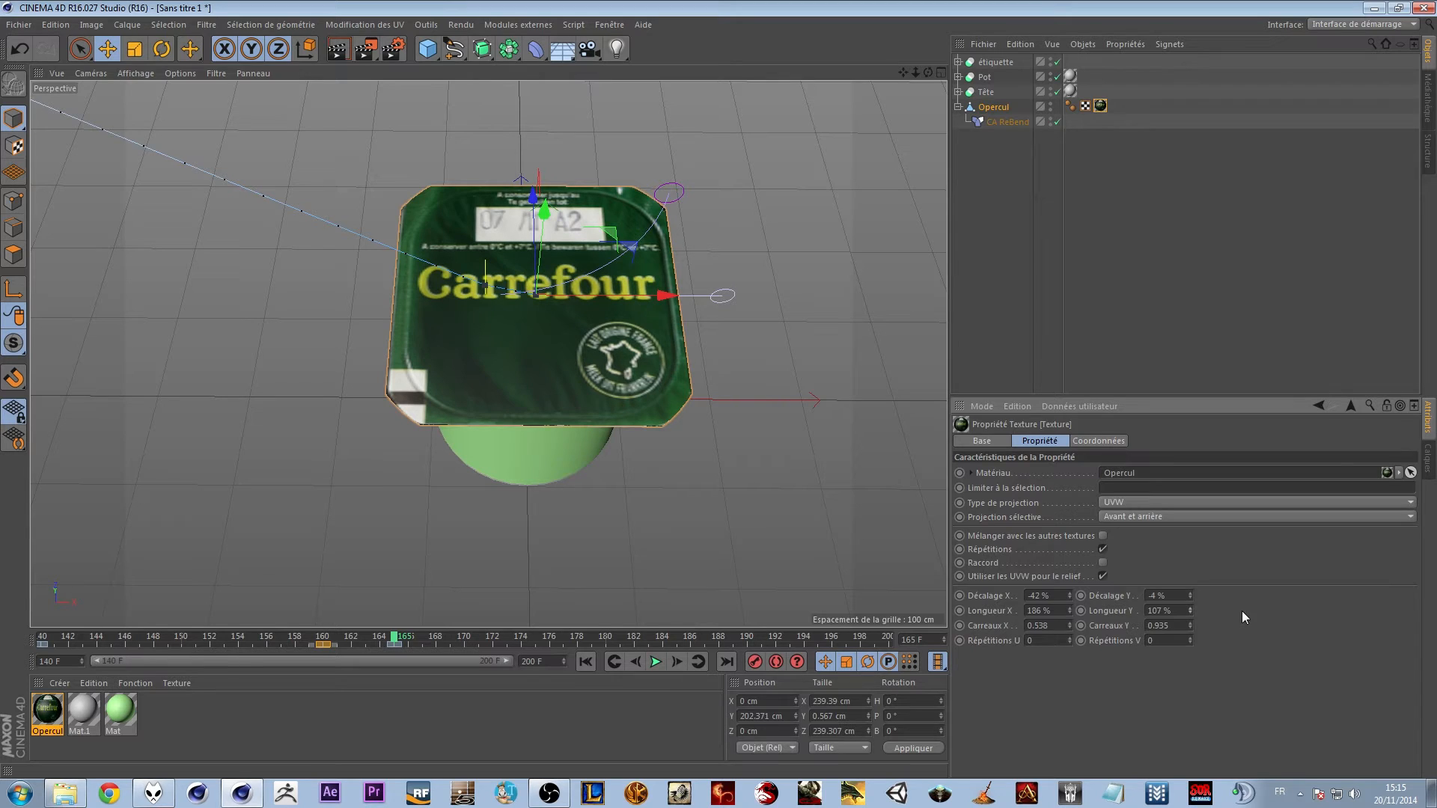
Move the timeline to frame 155 and select the label around the pot
left_click(702, 517)
left_click_drag(700, 480, 687, 442, "alt")
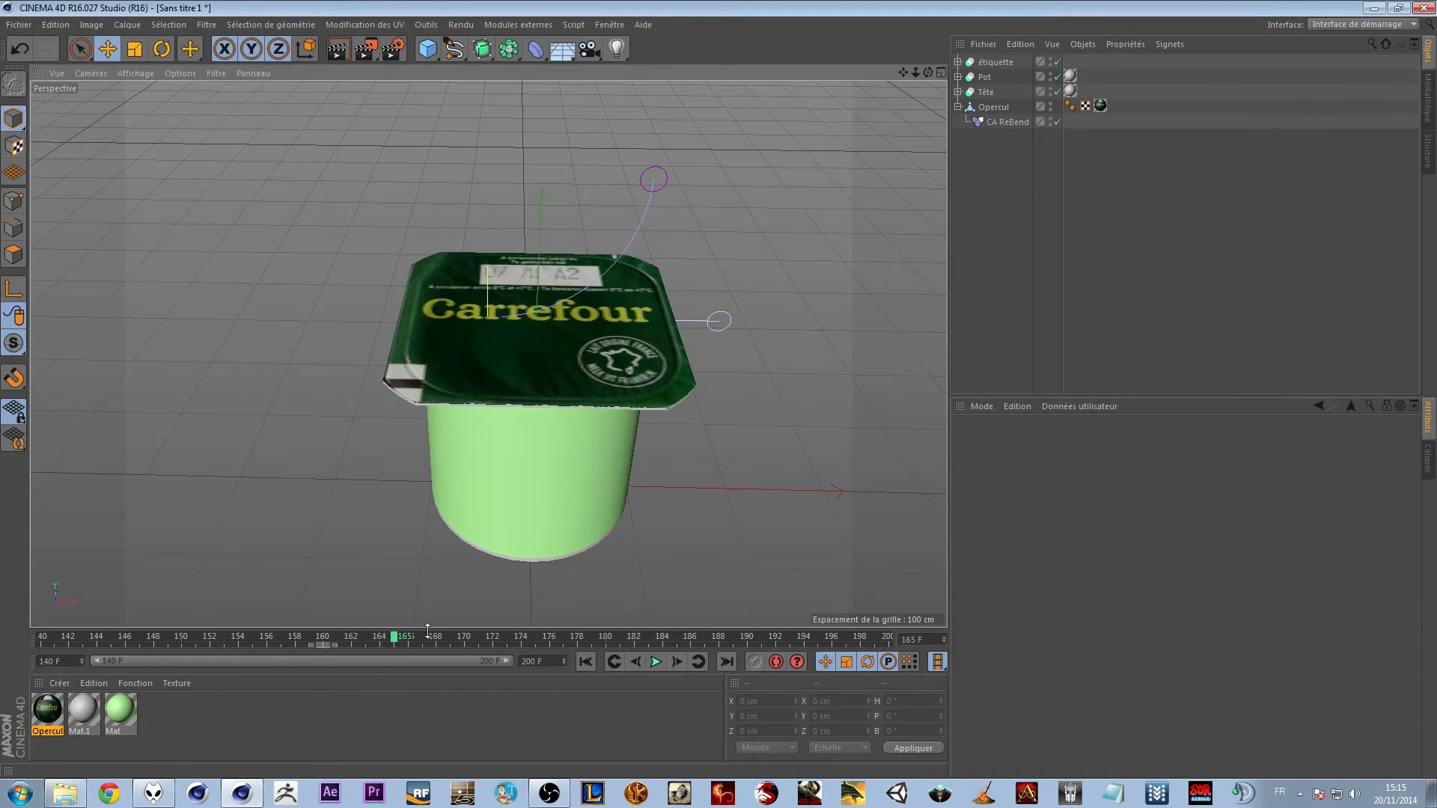
left_click_drag(384, 644, 253, 658)
left_click_drag(556, 503, 527, 389, "alt")
left_click(527, 388)
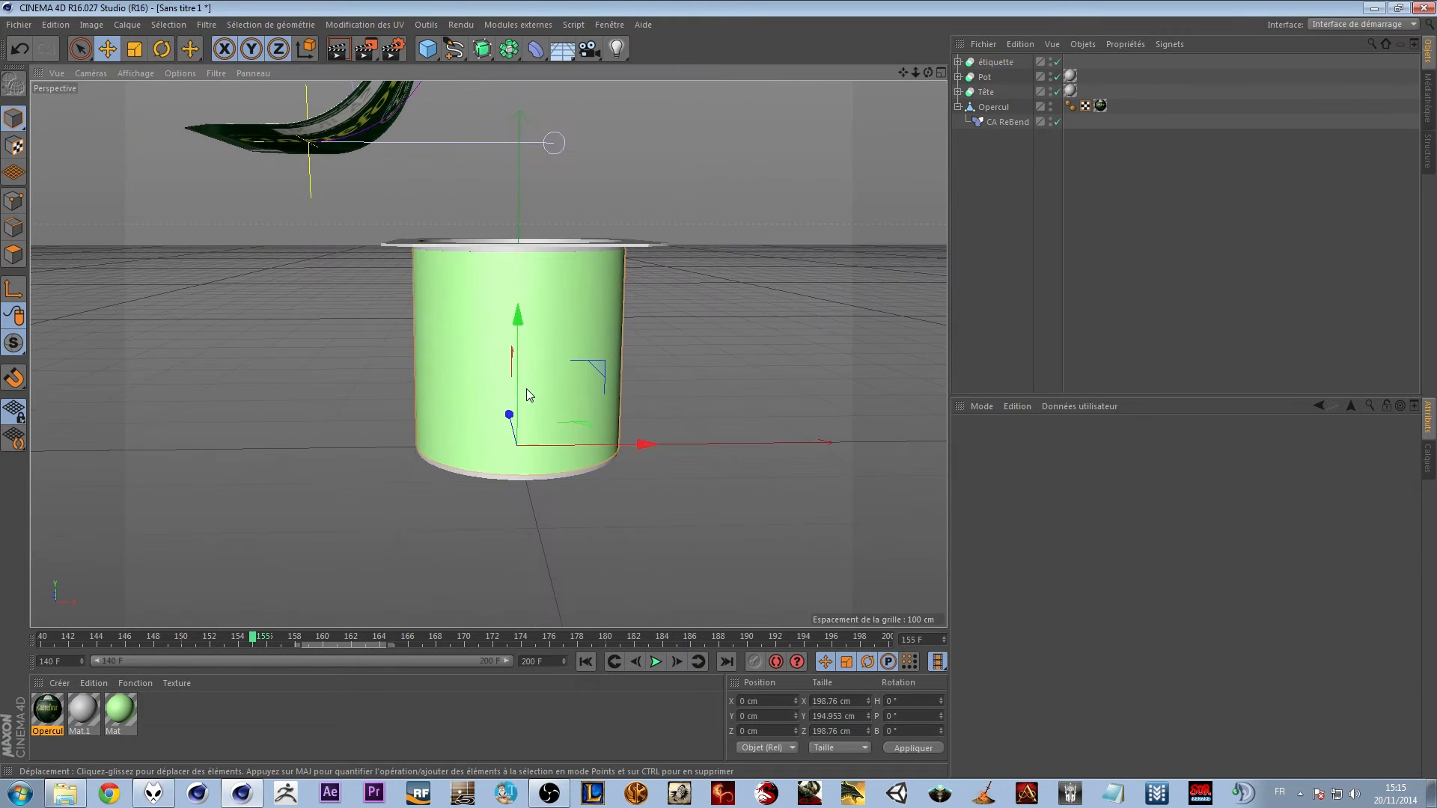
Create a material named étiquette and load Tour.png as its colour texture without copying the image into the project
double_click(253, 736)
double_click(47, 711)
type("étiquette")
key("Return")
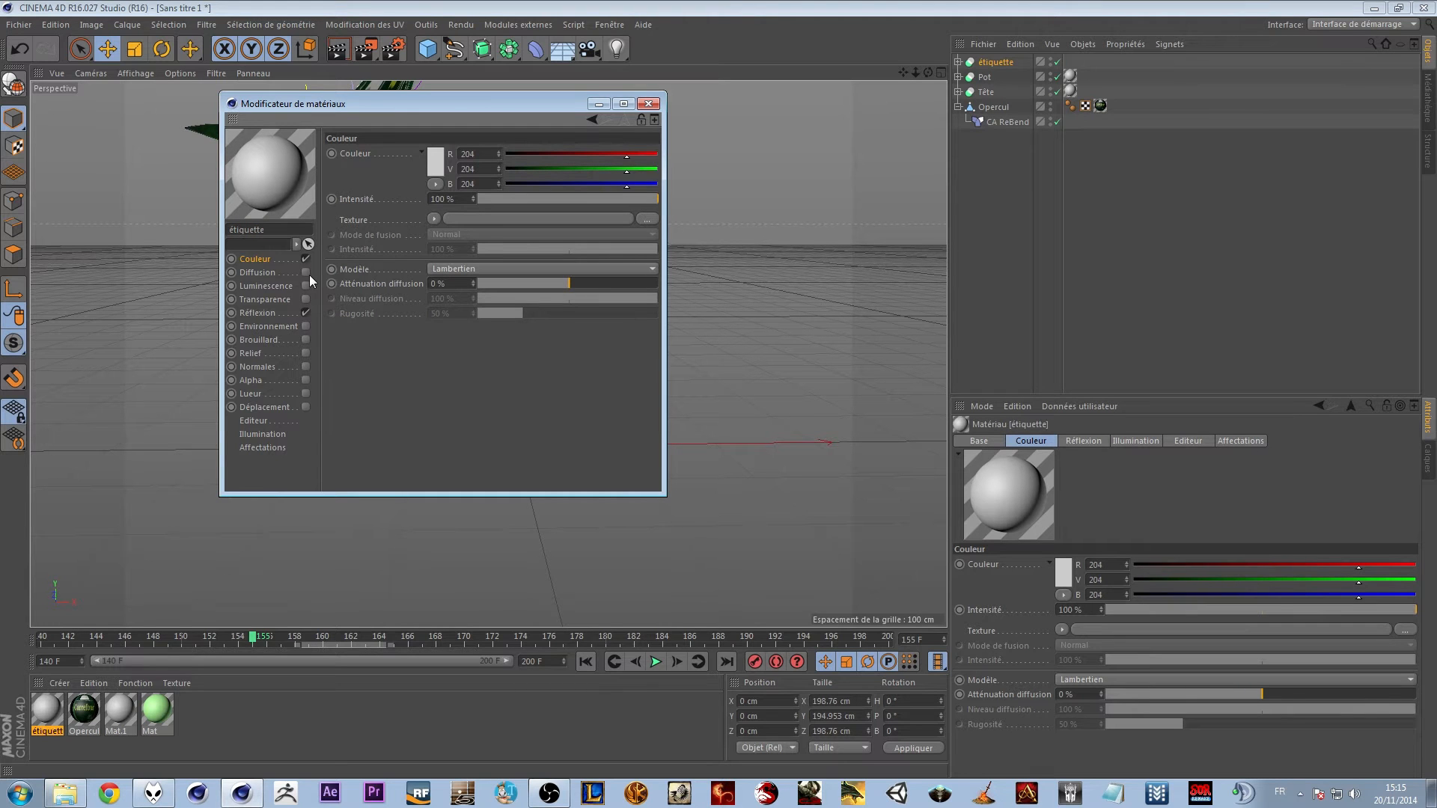
left_click(433, 219)
left_click(478, 248)
double_click(542, 307)
left_click(827, 450)
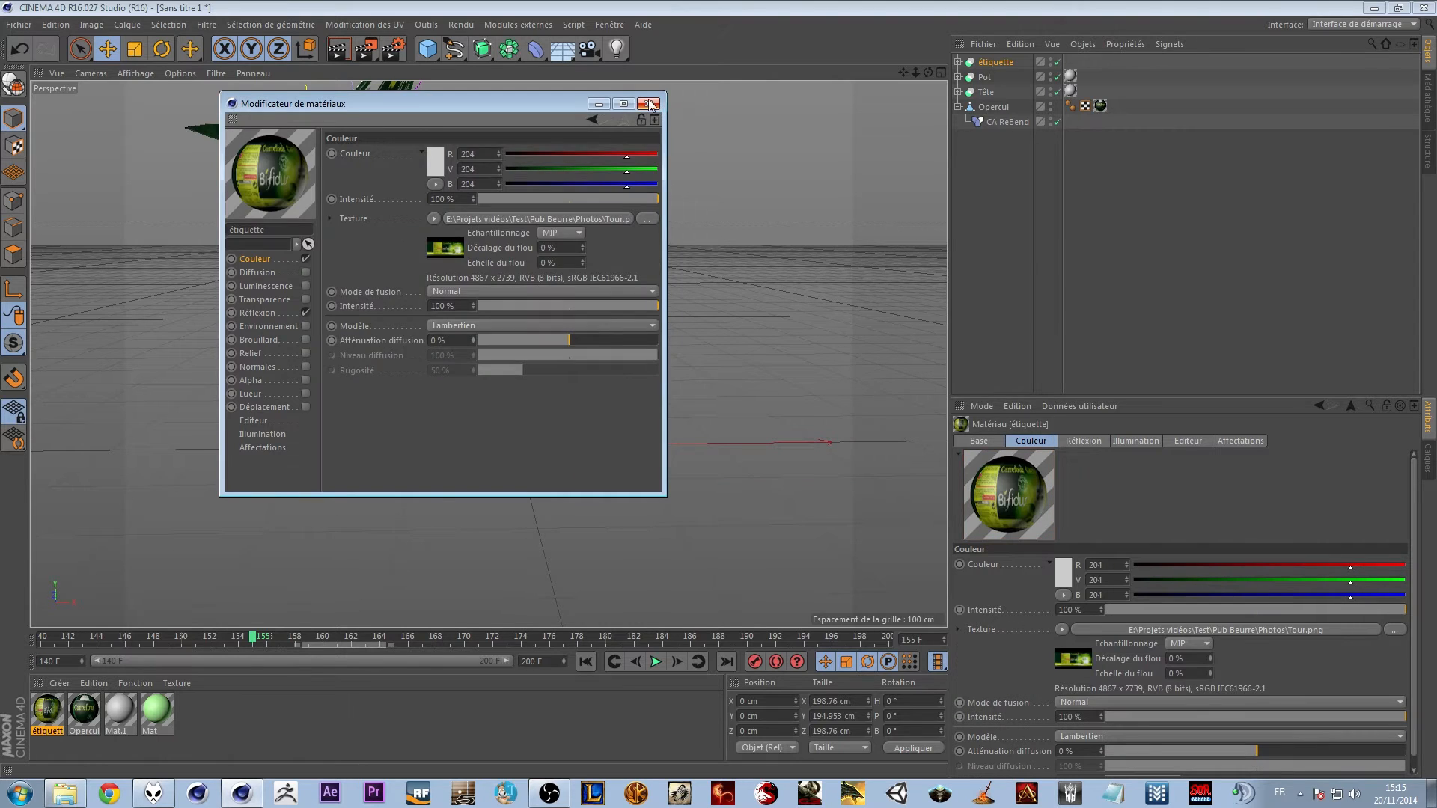
left_click(648, 103)
Apply the étiquette material to the whole étiquette boolean object and delete the green Mat texture from Cylindre.1
left_click_drag(51, 717, 501, 334)
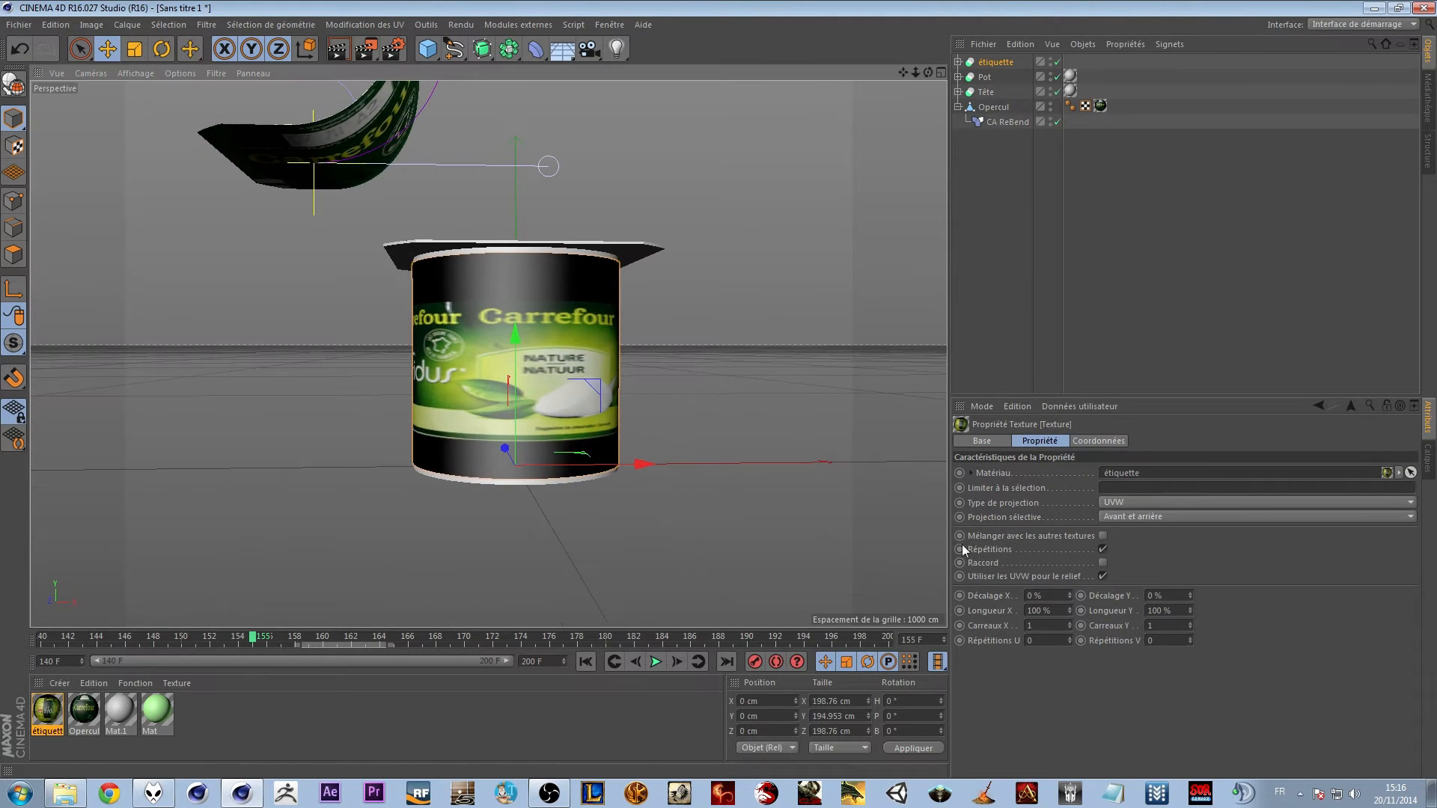
left_click(958, 62)
double_click(1100, 76)
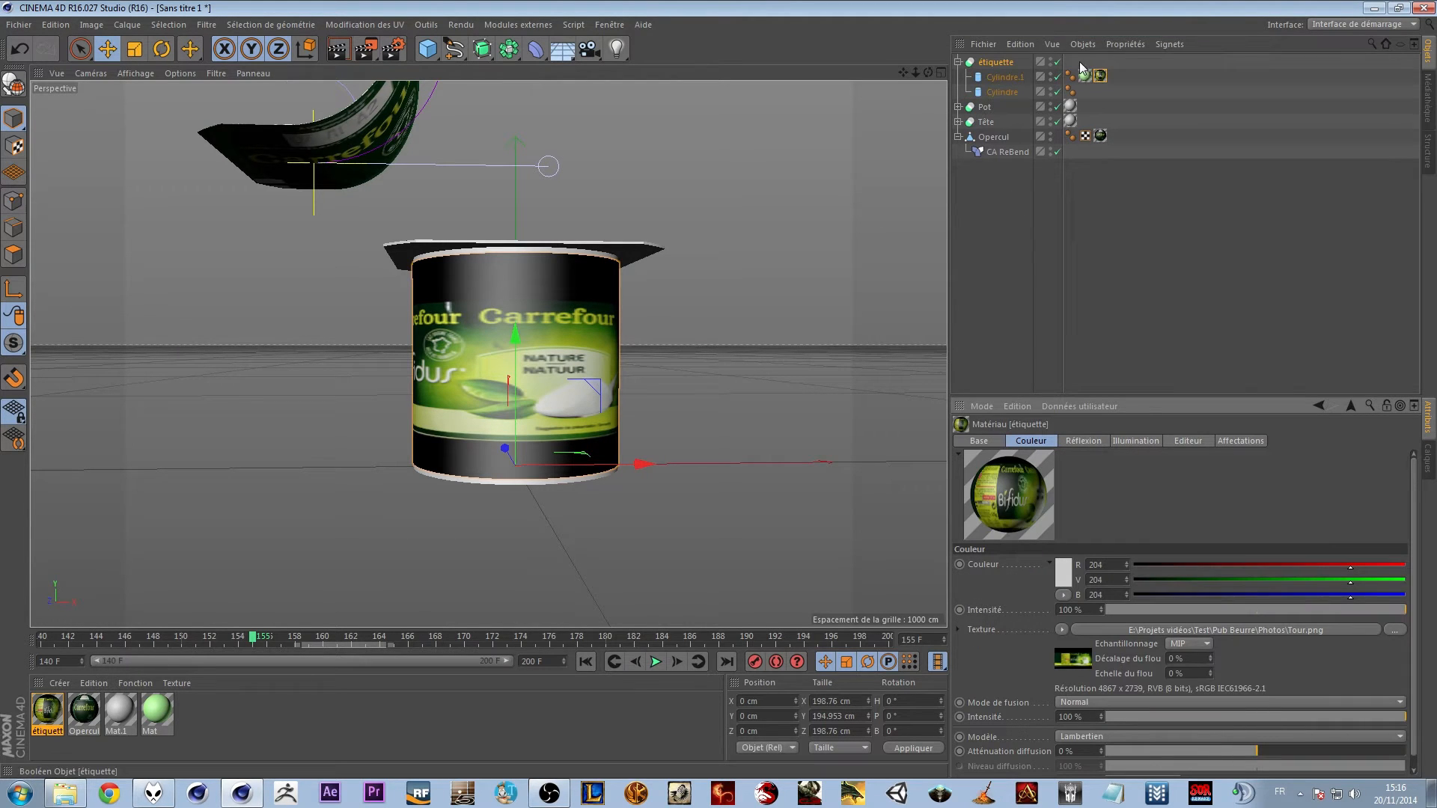
left_click_drag(1100, 75, 1071, 63)
left_click(1087, 78)
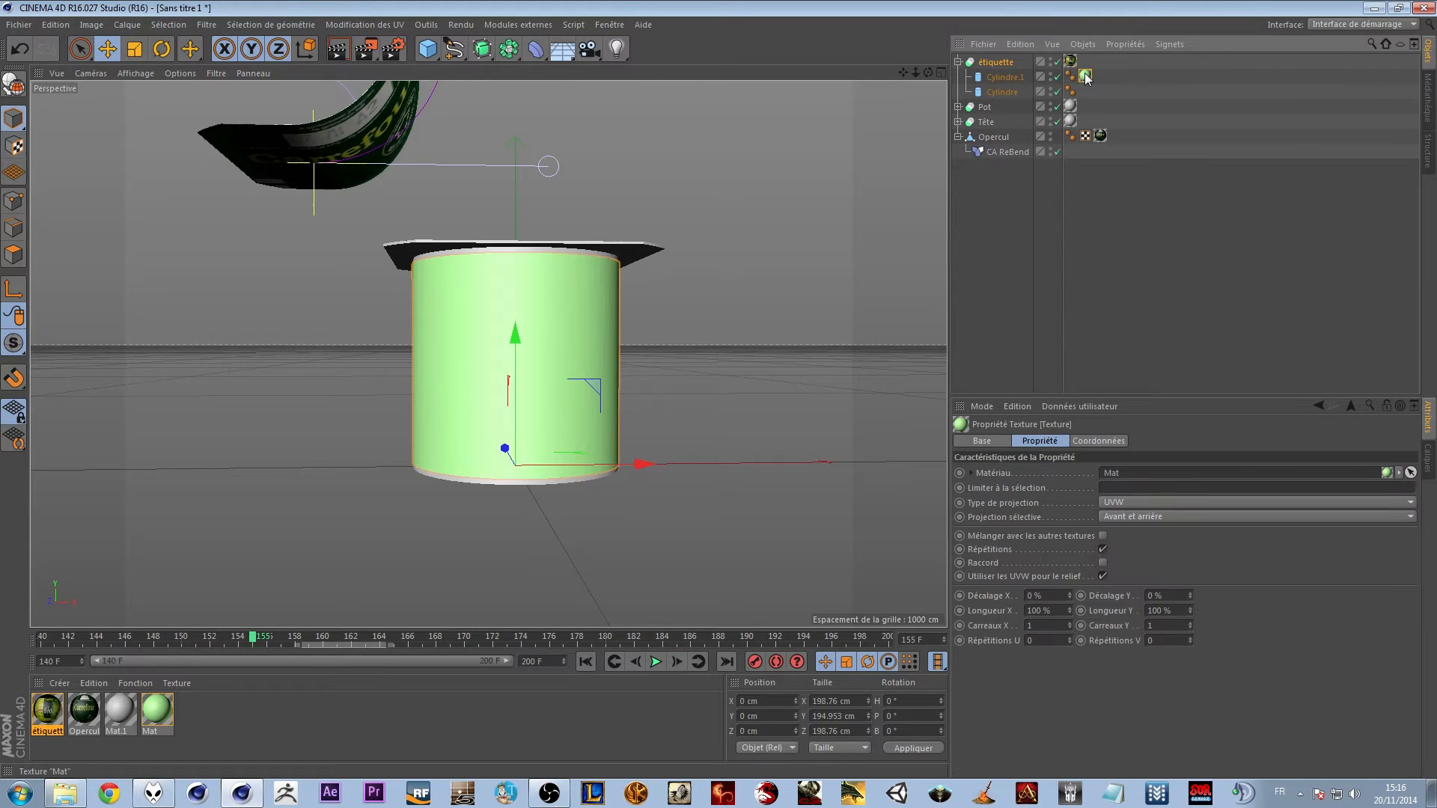
key("Delete")
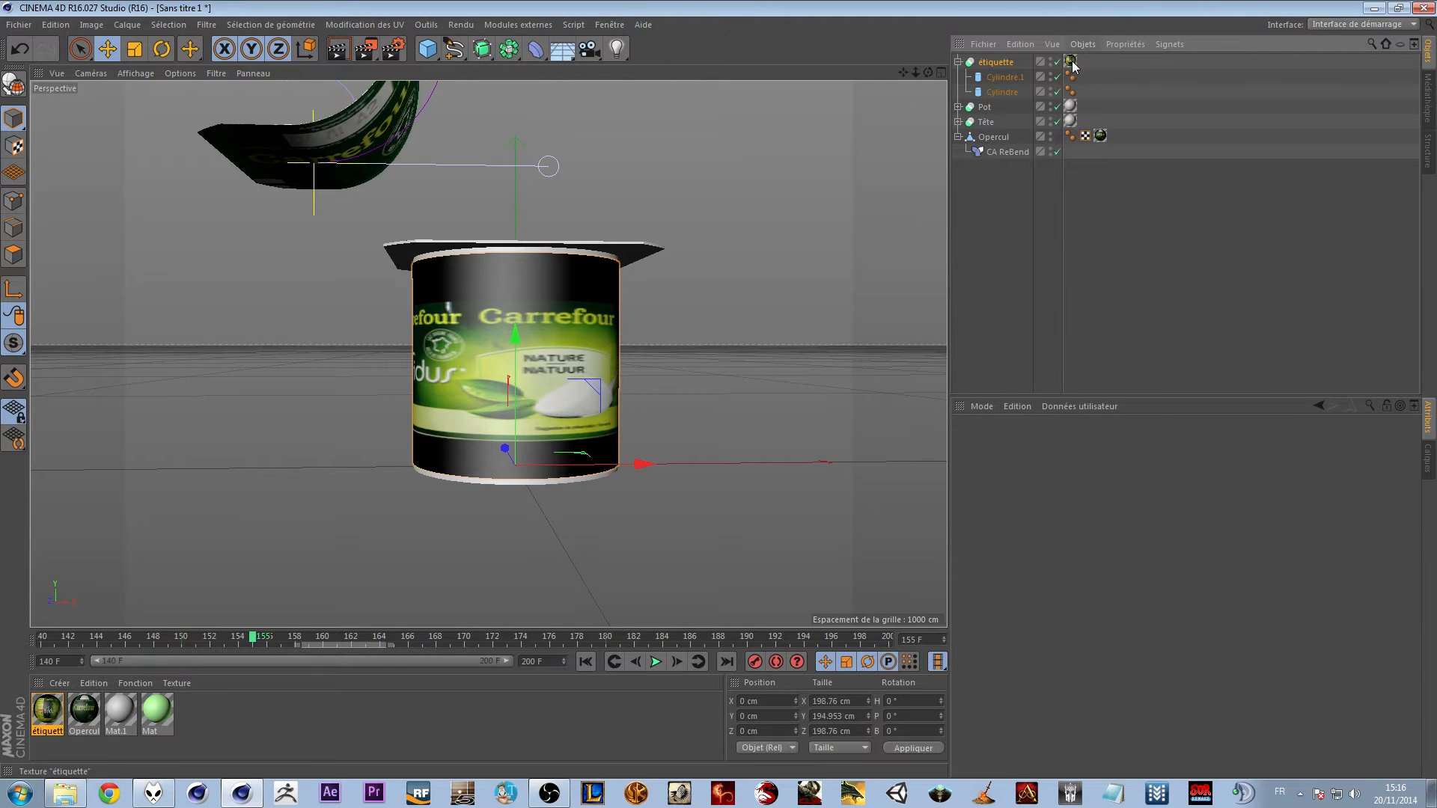
Set the label texture's Y offset to -38% and Y length to 167%, and preview-render the pot from two sides
left_click(958, 63)
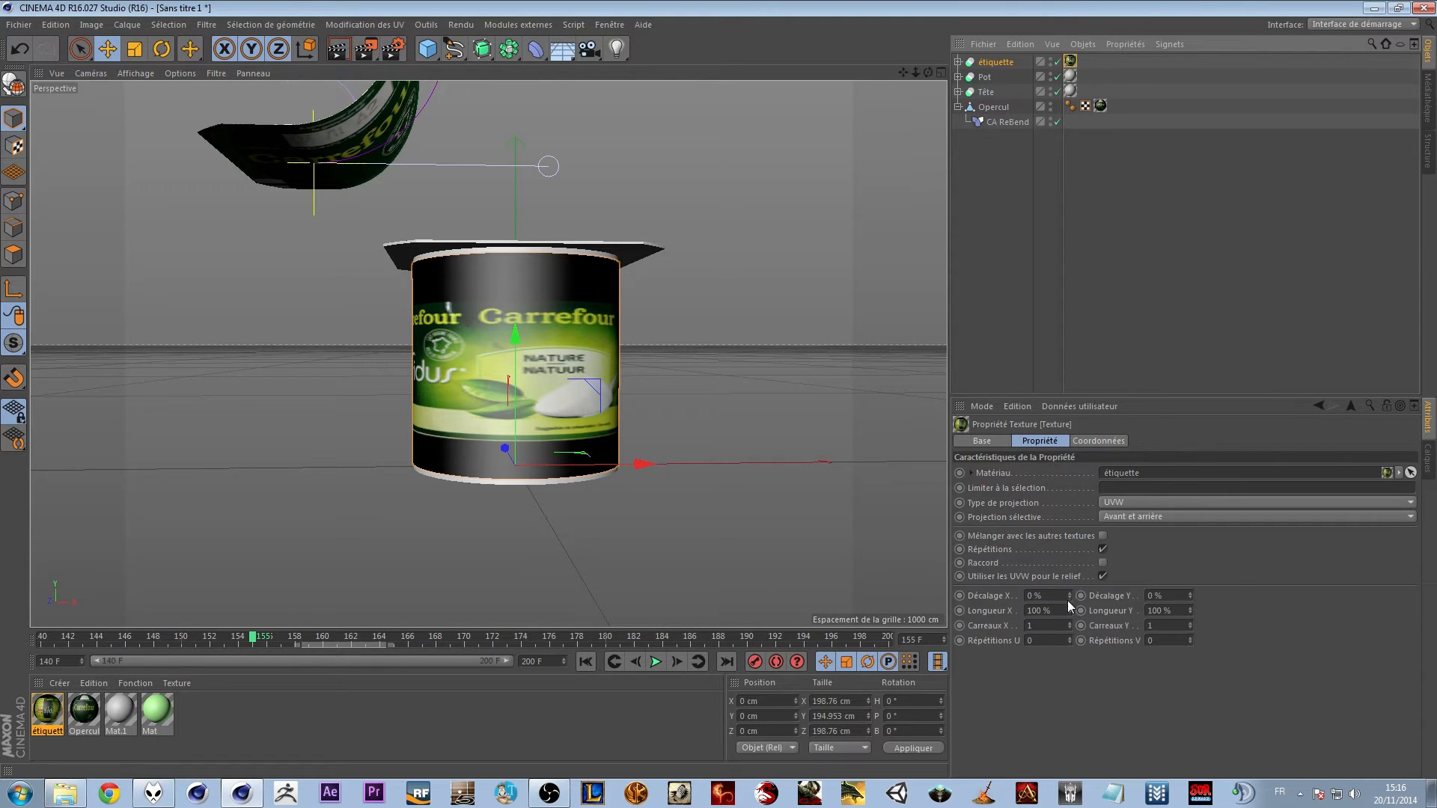
mouse_move(1190, 611)
left_mouse_down()
mouse_move(1189, 590)
mouse_move(1191, 629)
mouse_move(1190, 594)
left_mouse_up()
left_click_drag(774, 385, 362, 394, "alt")
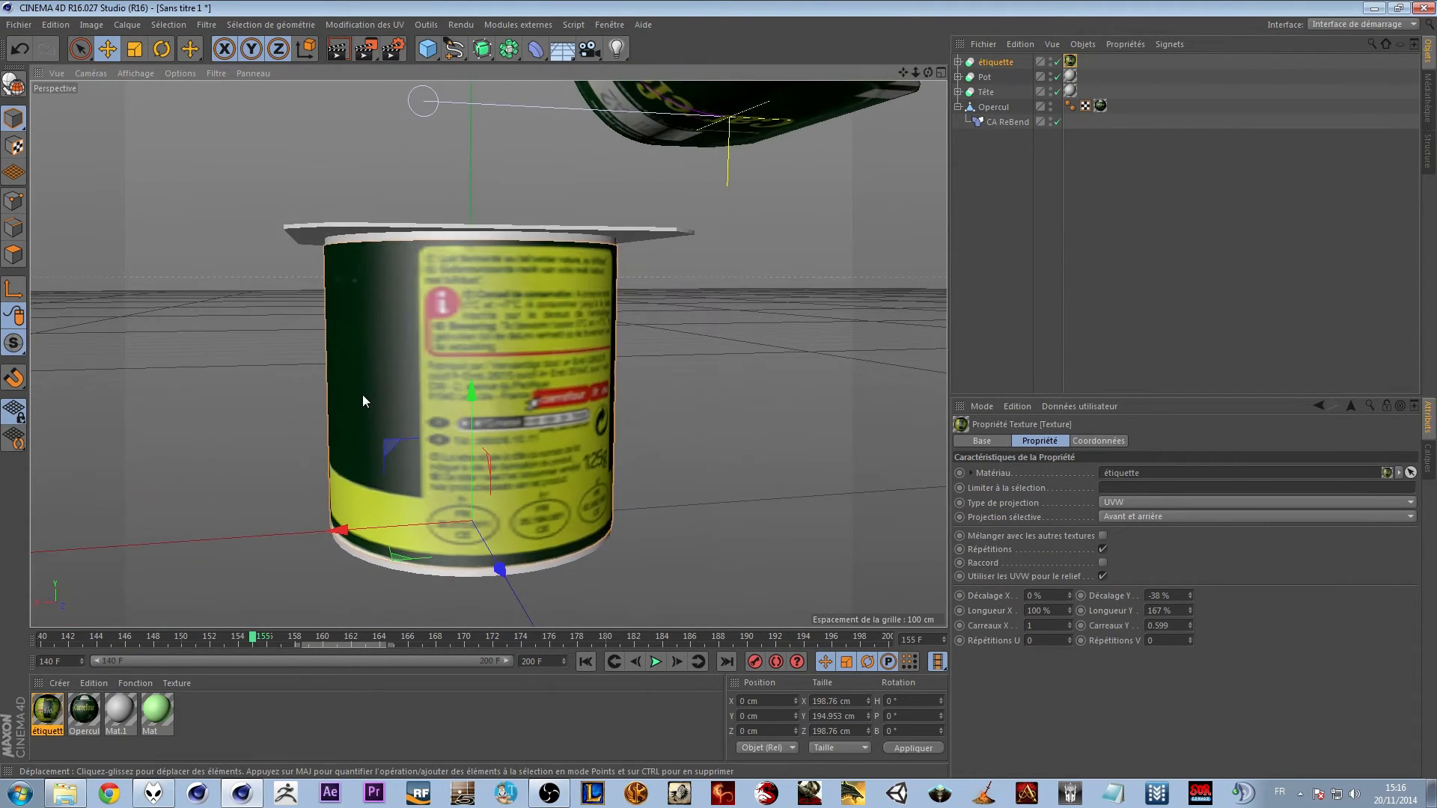
key("ctrl+r")
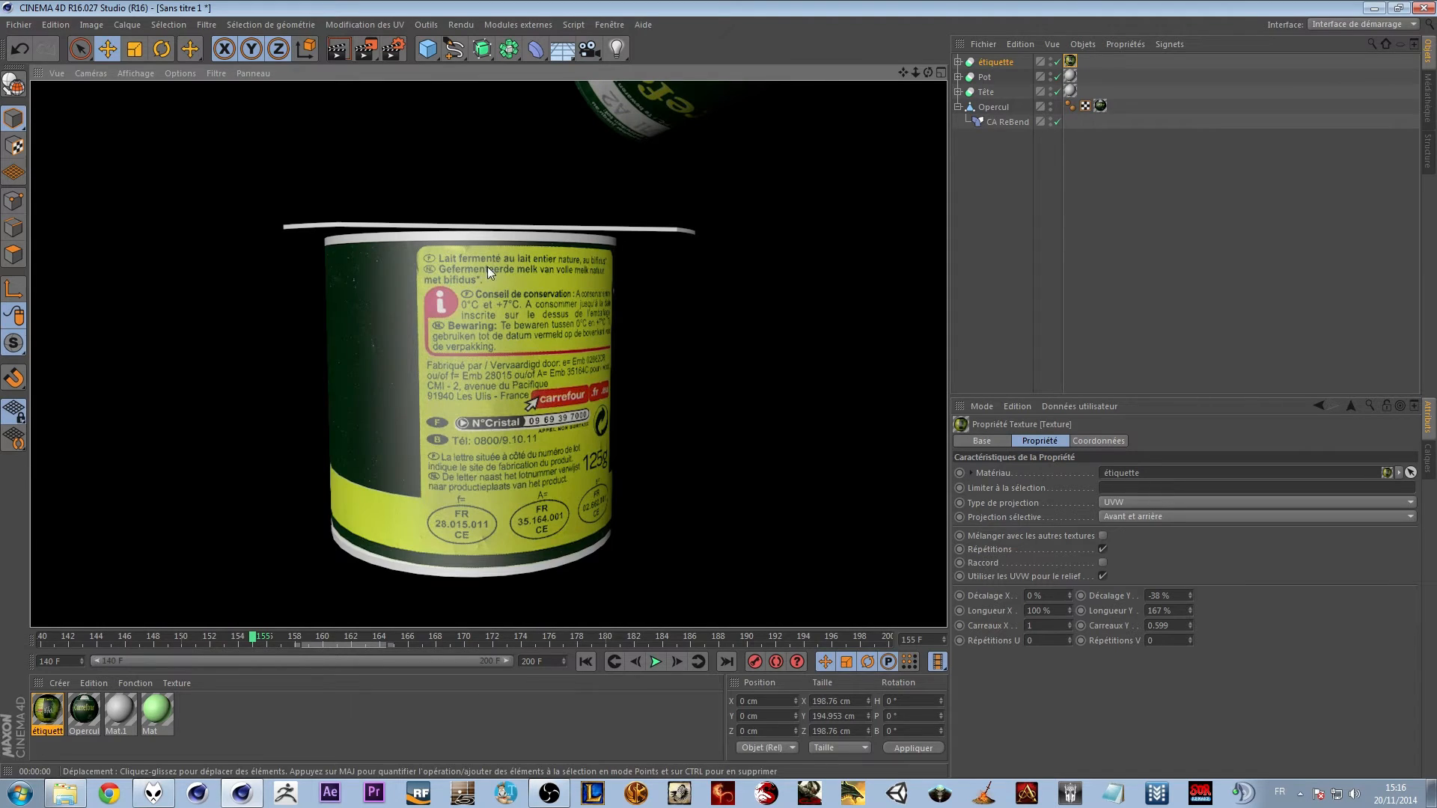
left_click_drag(810, 358, 313, 357, "alt")
key("ctrl+r")
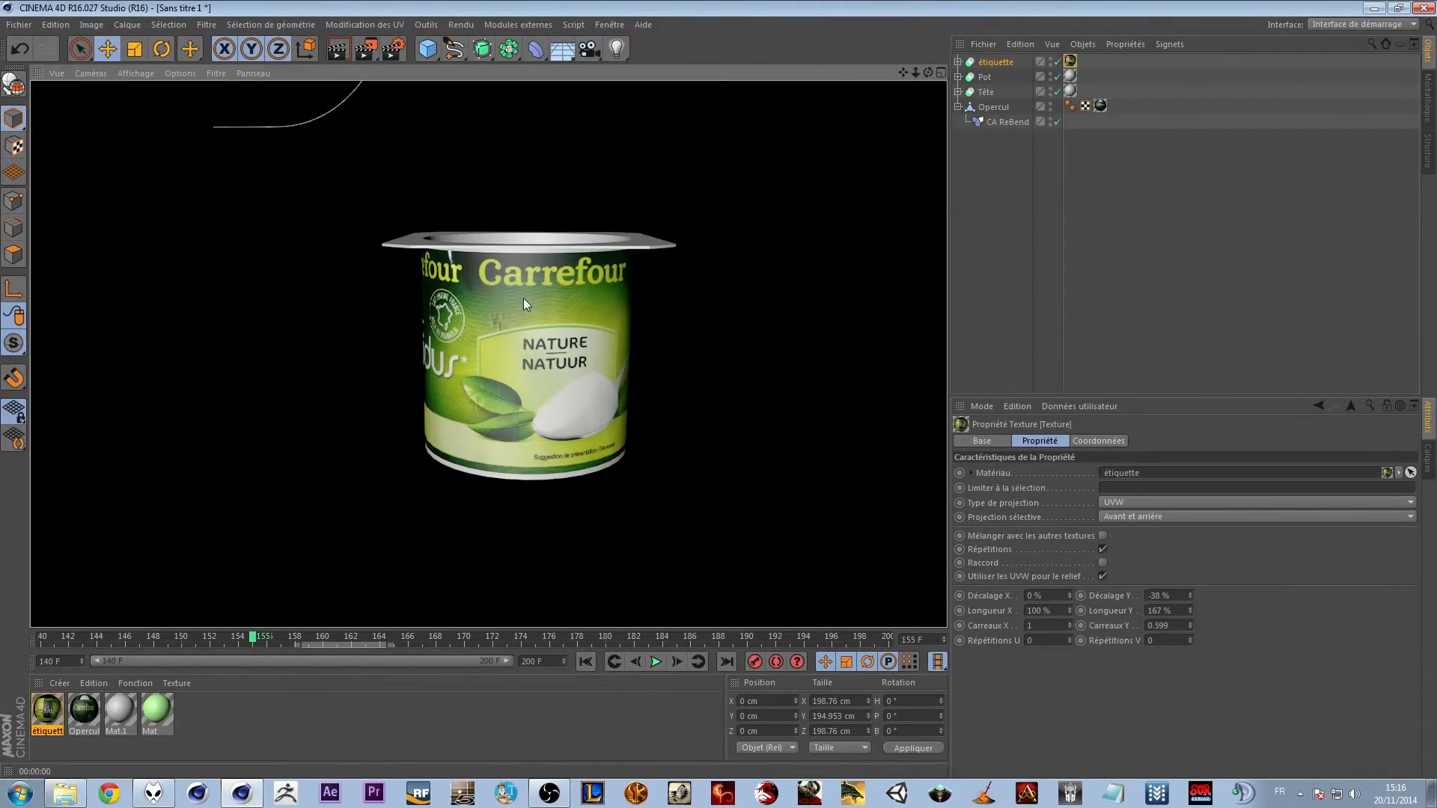
Copy the étiquette material's colour texture, enable its Relief channel and paste Tour.png there as the bump texture
double_click(54, 718)
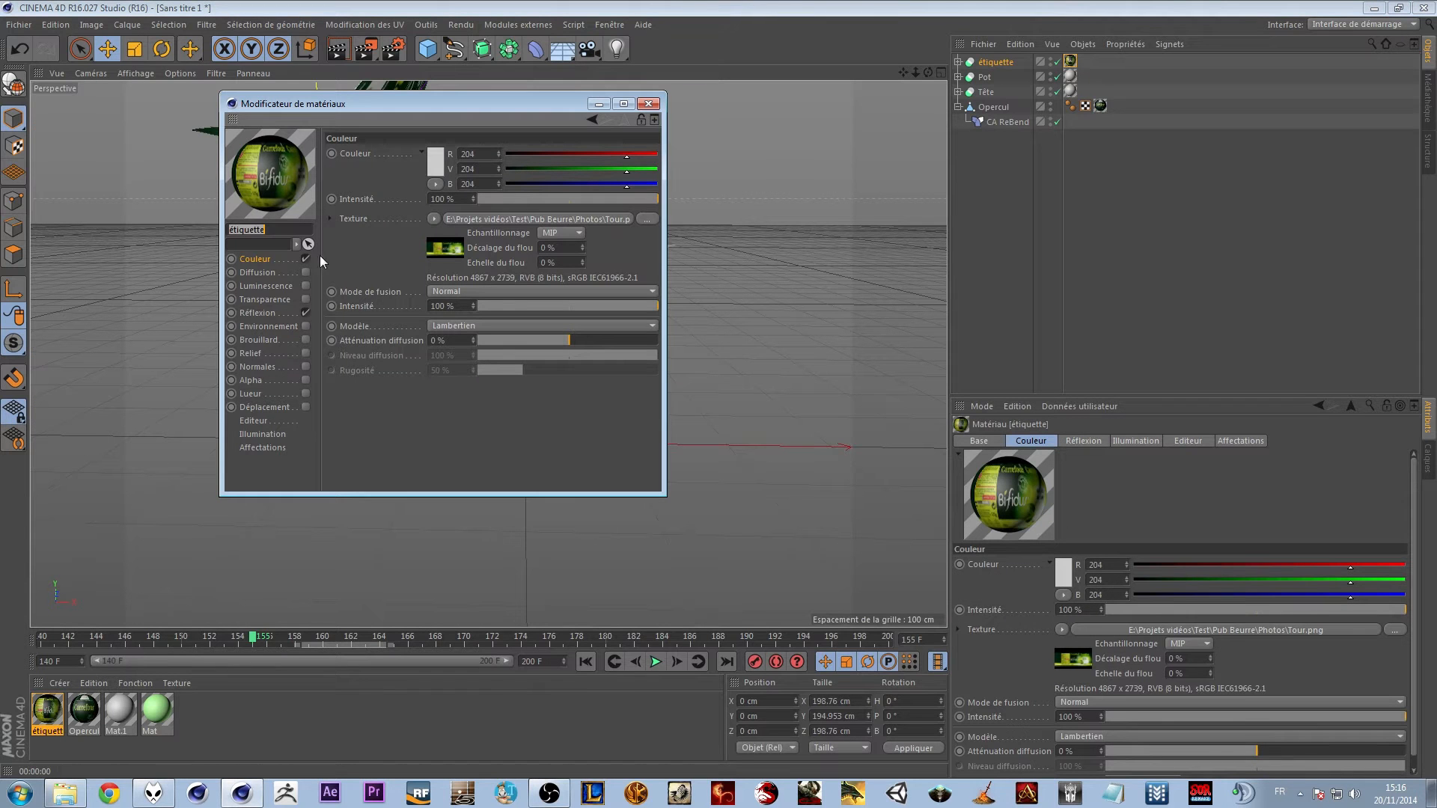
left_click(434, 217)
left_click(463, 329)
left_click(256, 313)
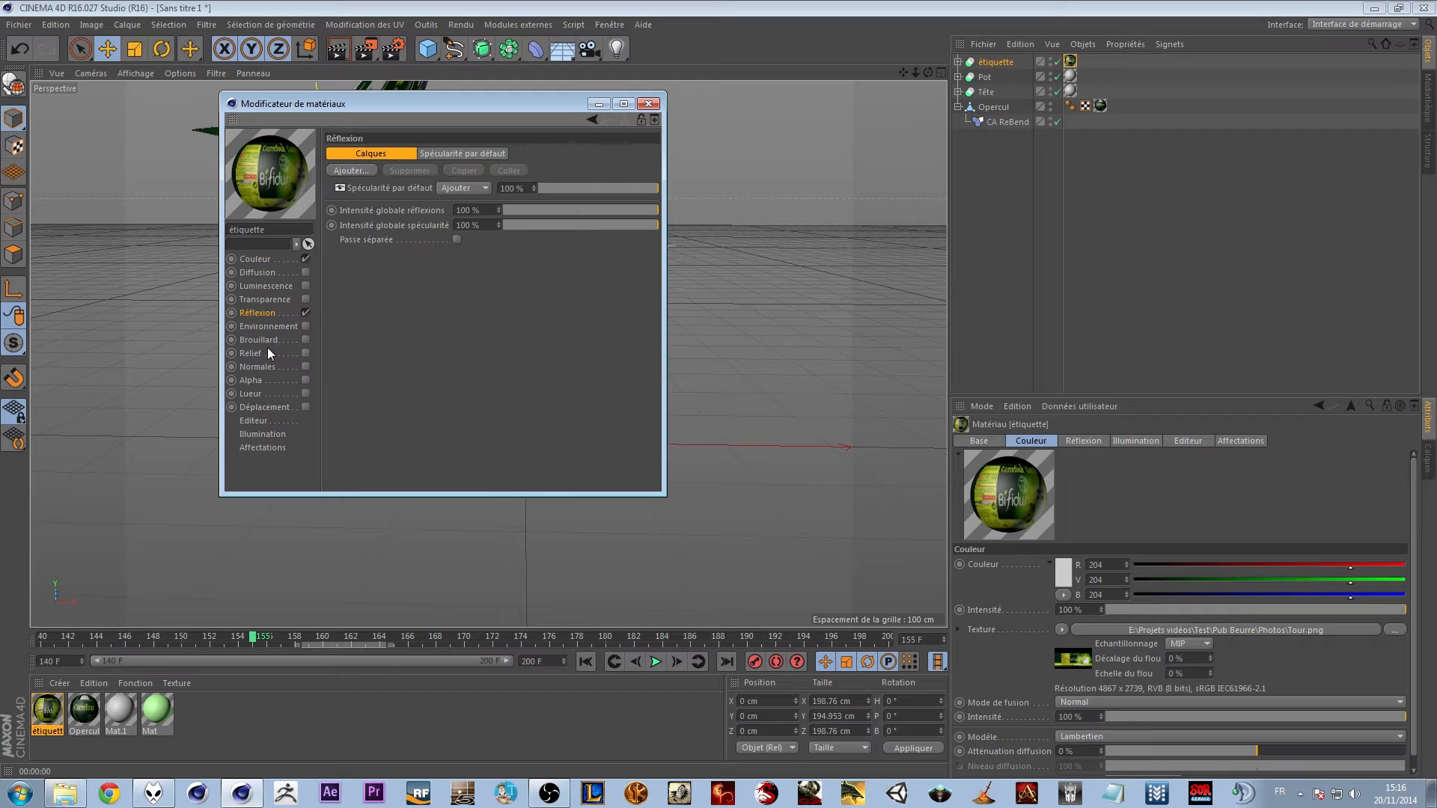
left_click(255, 274)
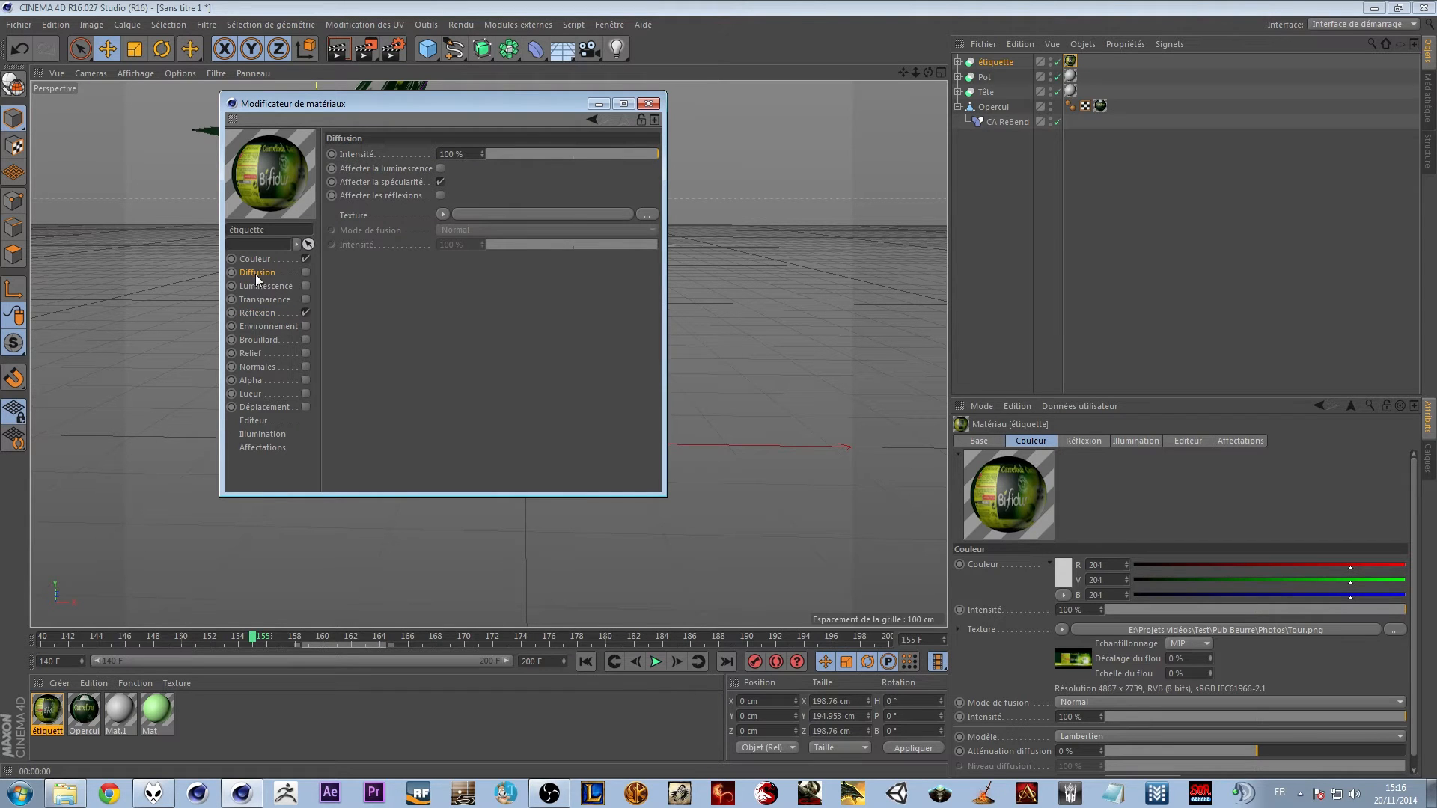
left_click(251, 353)
left_click(305, 353)
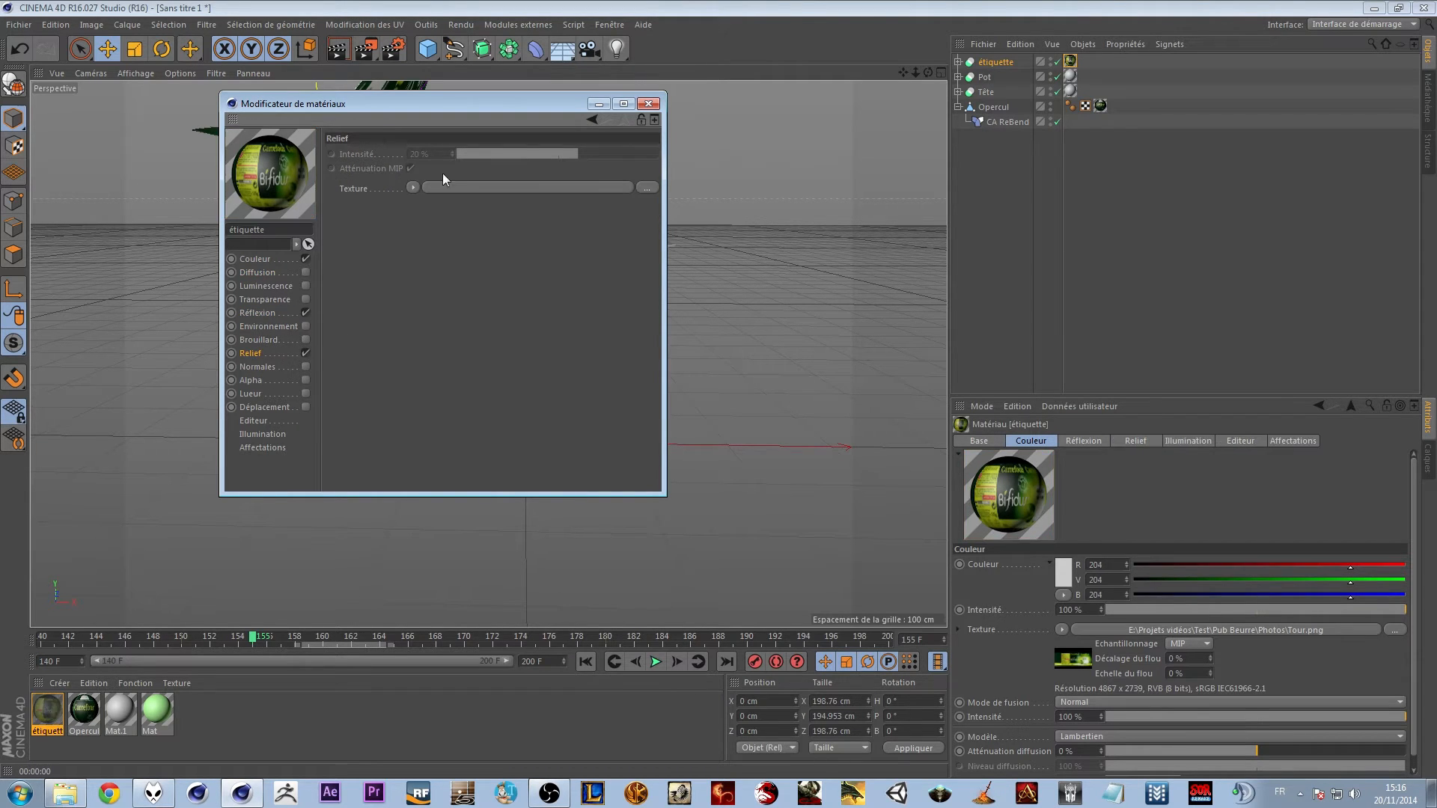
left_click(413, 187)
left_click(460, 266)
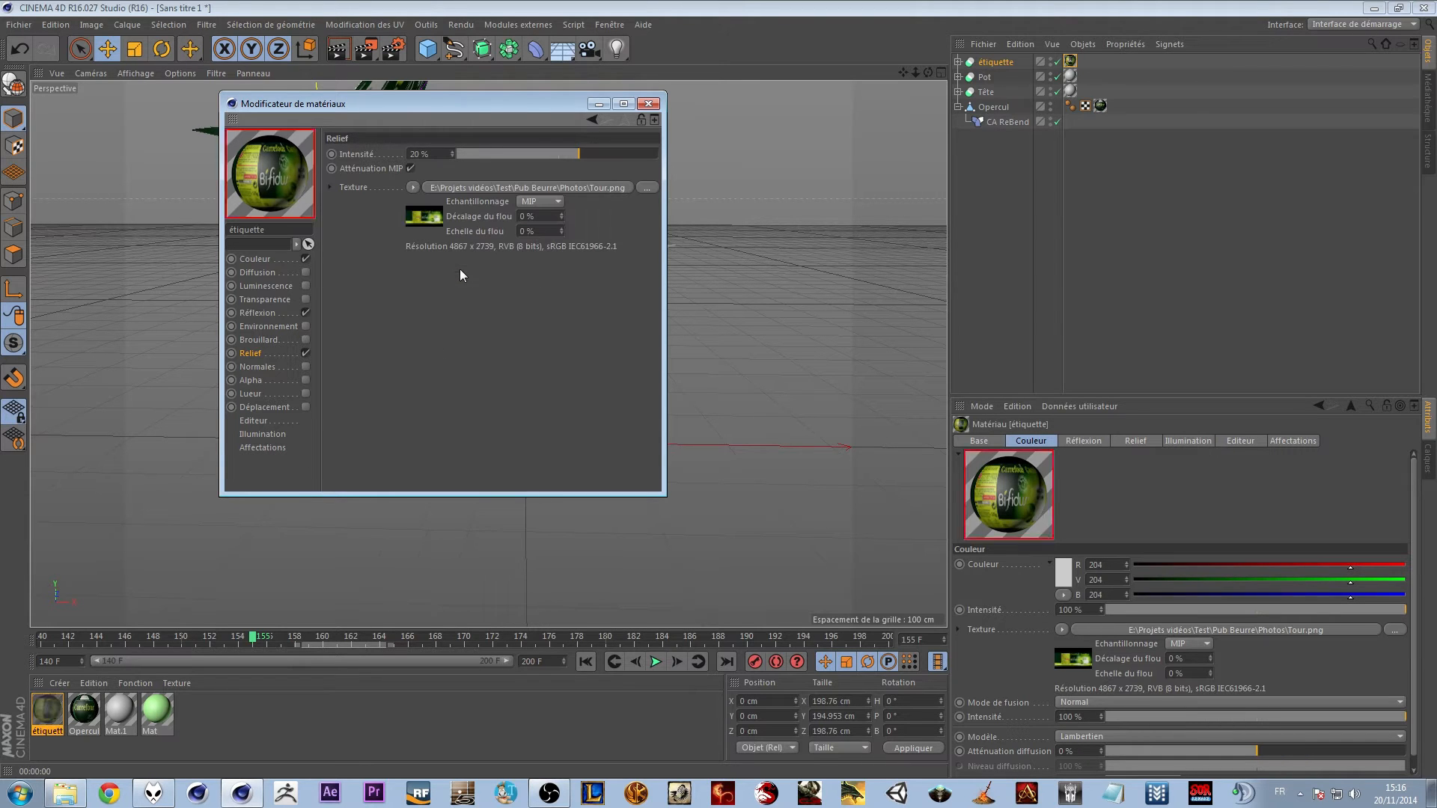
Render a close-up of the label to check the relief effect, and close the material editor
left_click_drag(509, 107, 1185, 190)
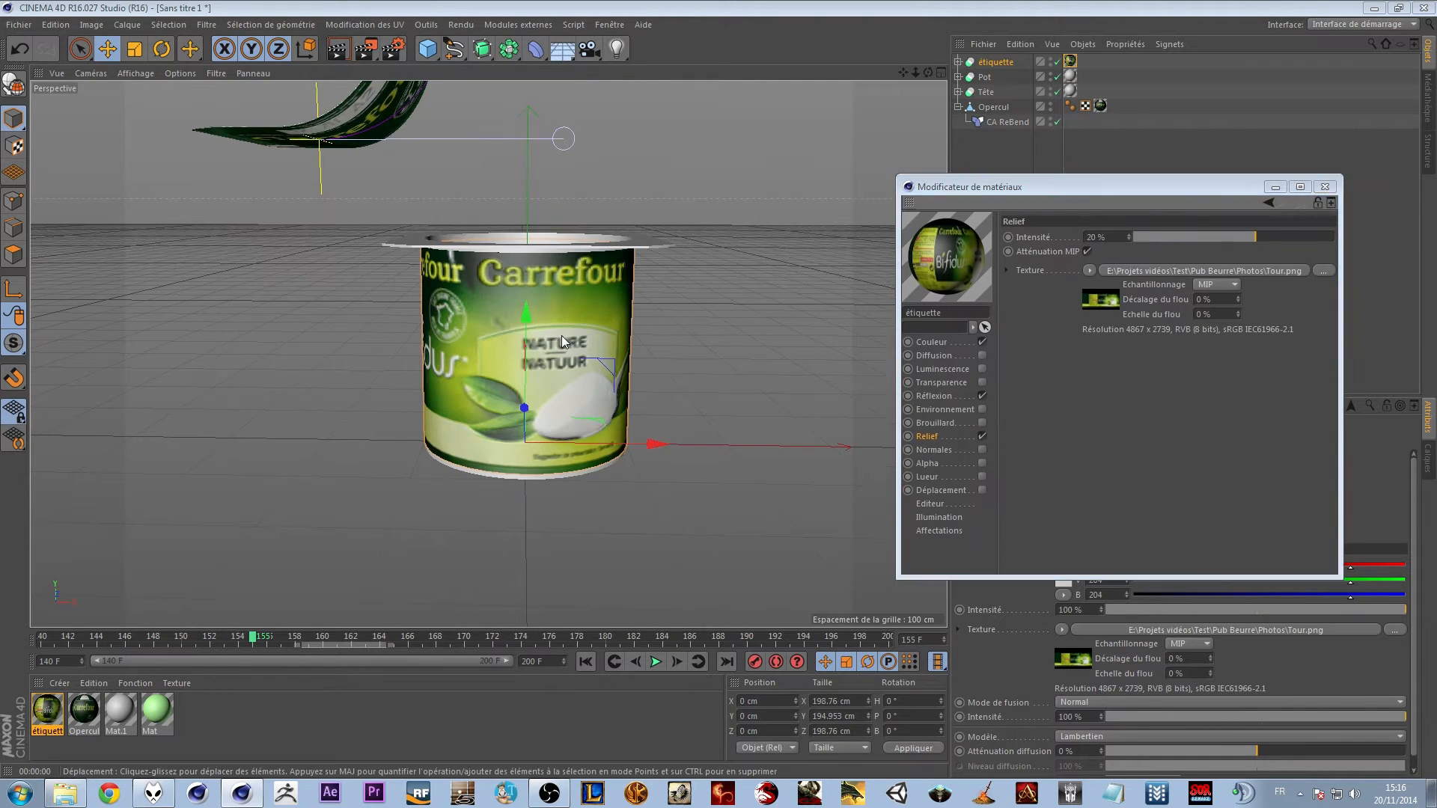
right_click_drag(561, 336, 663, 334, "alt")
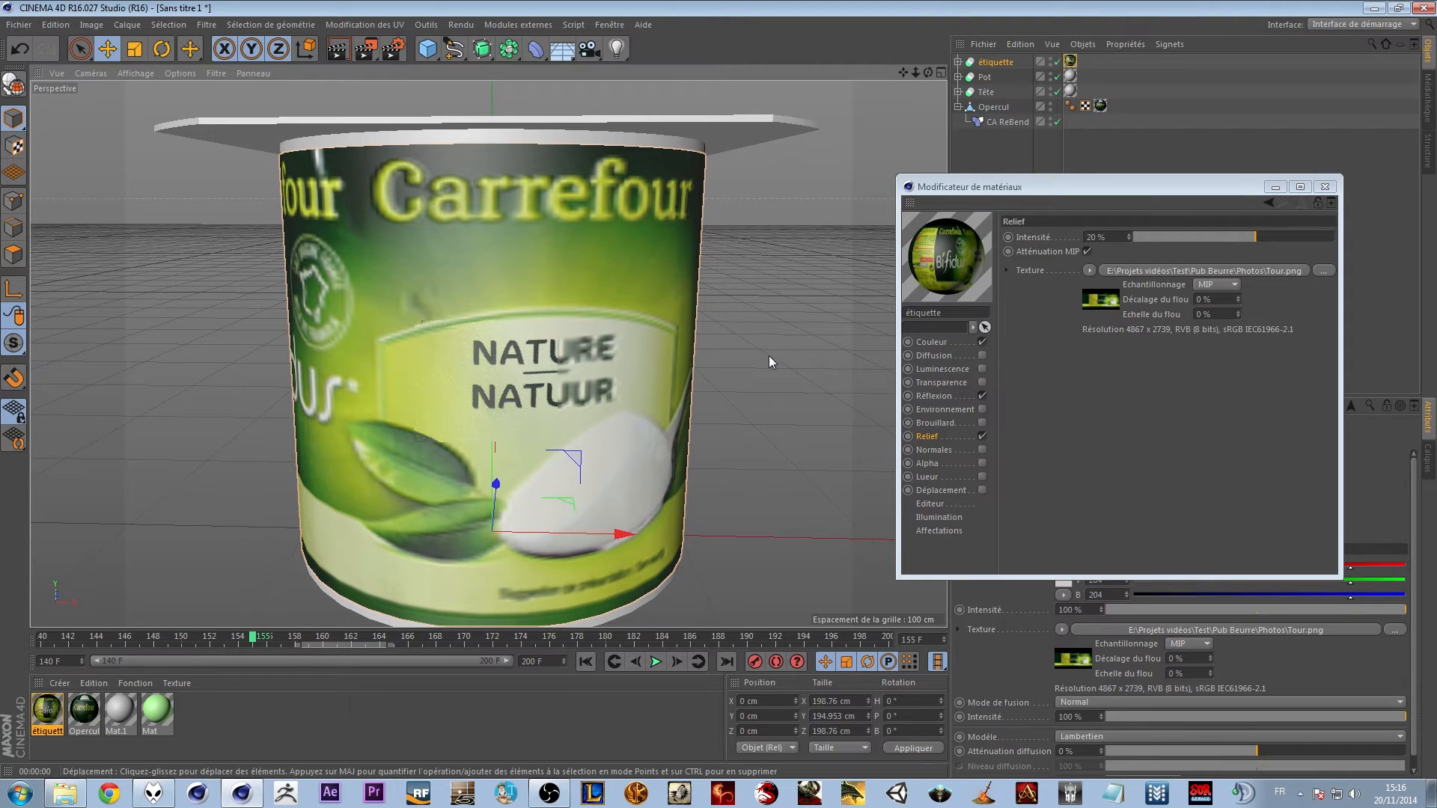
left_click(337, 48)
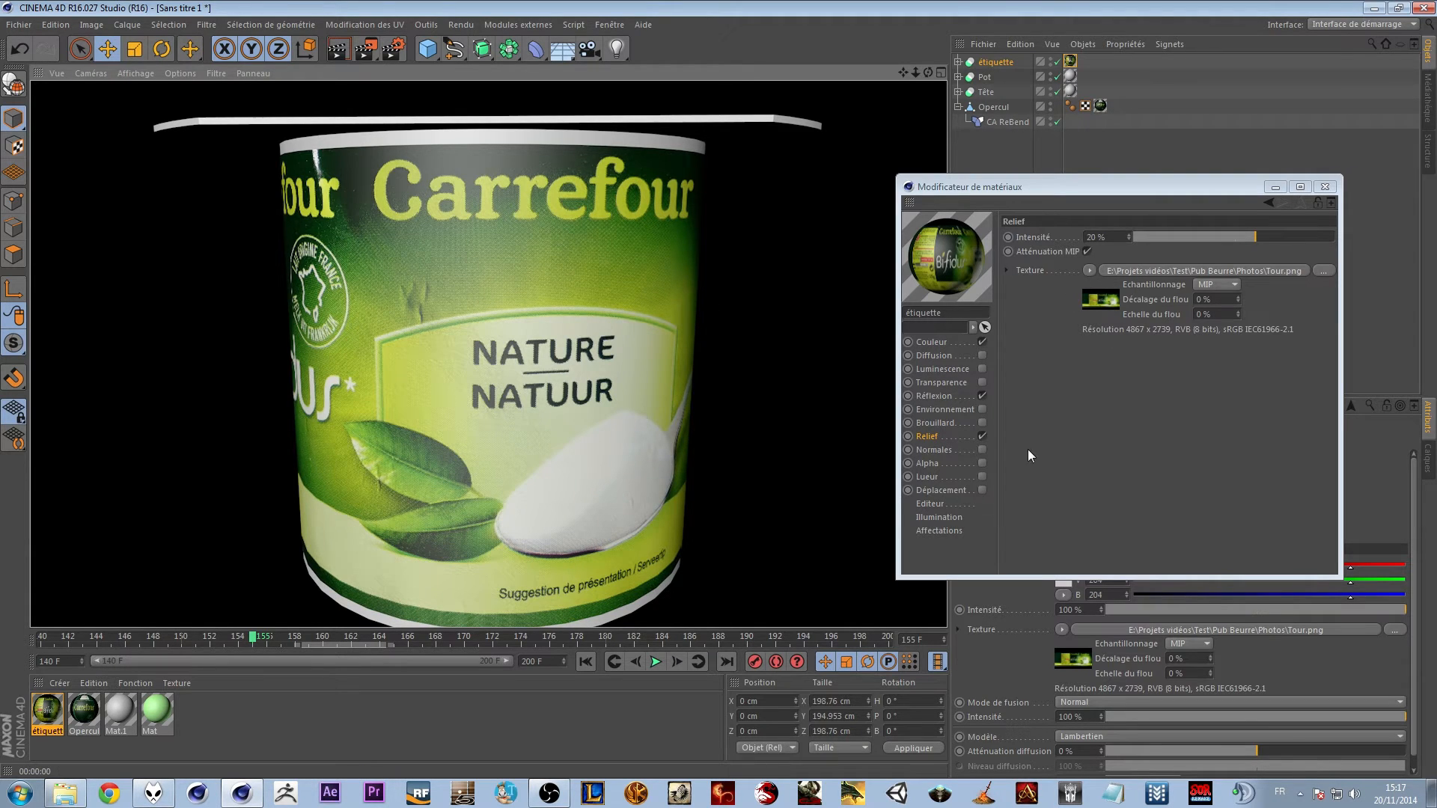
left_click(1325, 187)
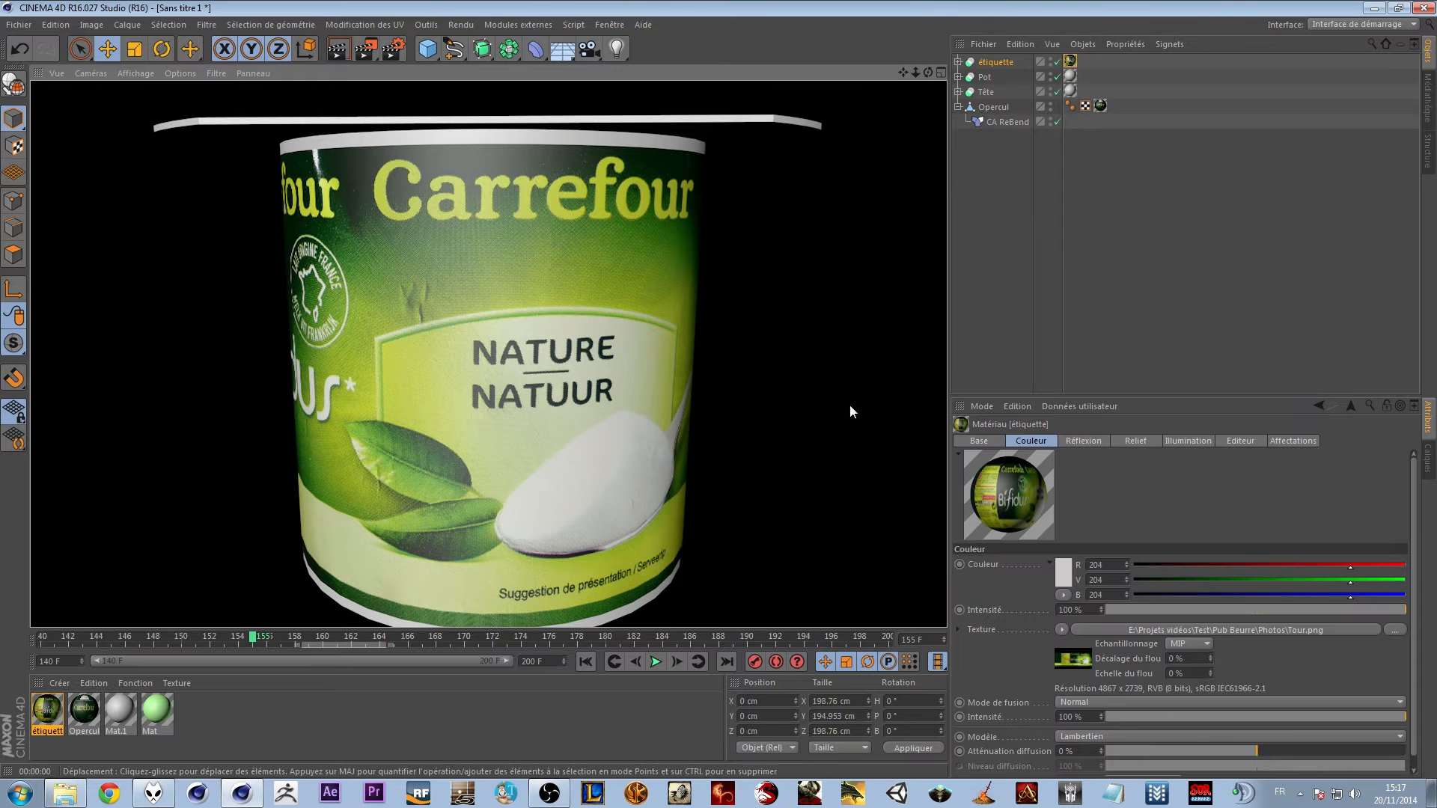
Darken the Mat.1 material's colour to a grey of RGB 148, 148, 148
right_click_drag(819, 380, 744, 411, "alt")
left_click_drag(744, 411, 712, 419, "alt")
middle_click_drag(746, 391, 481, 656, "alt")
left_click_drag(747, 454, 604, 410, "alt")
left_click(599, 414)
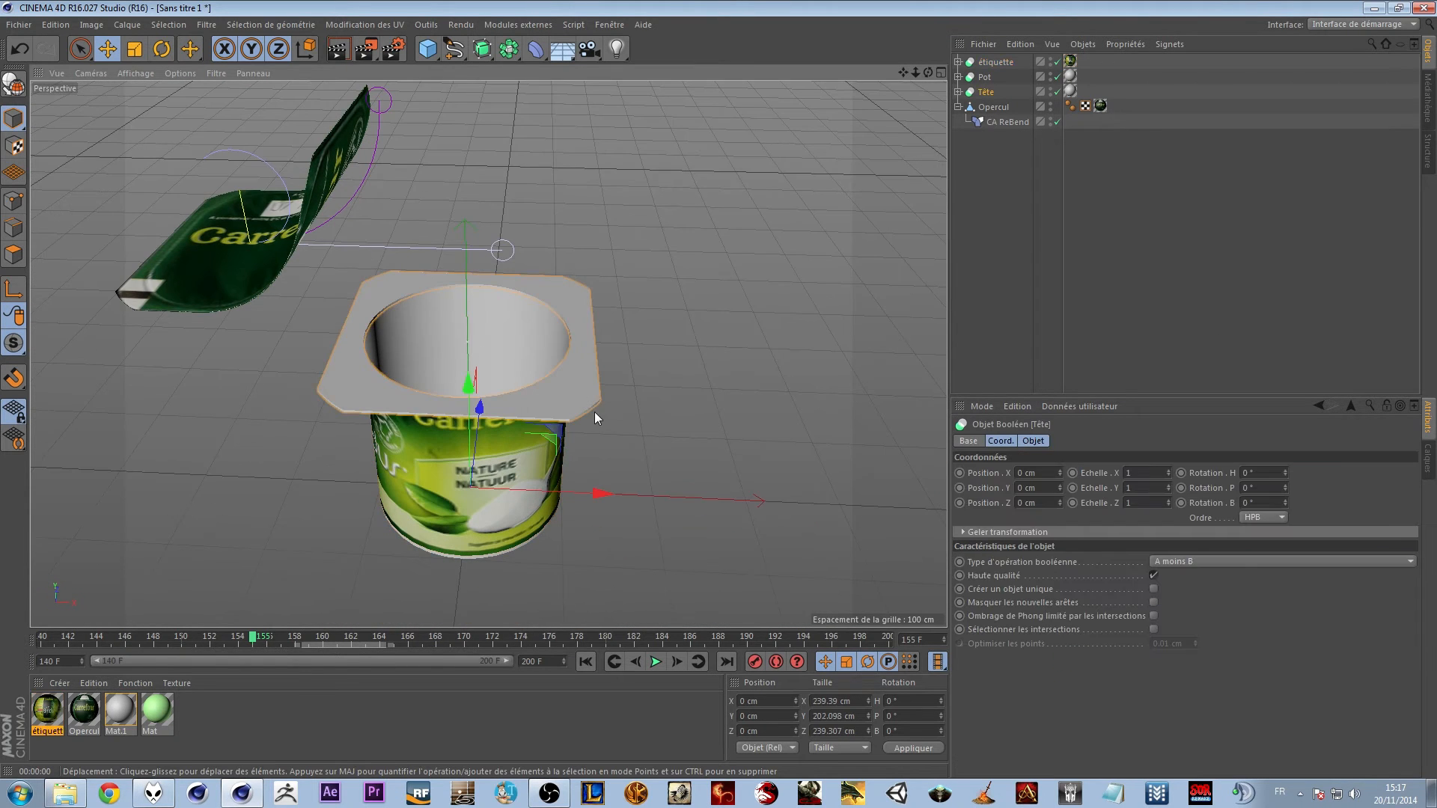
double_click(124, 732)
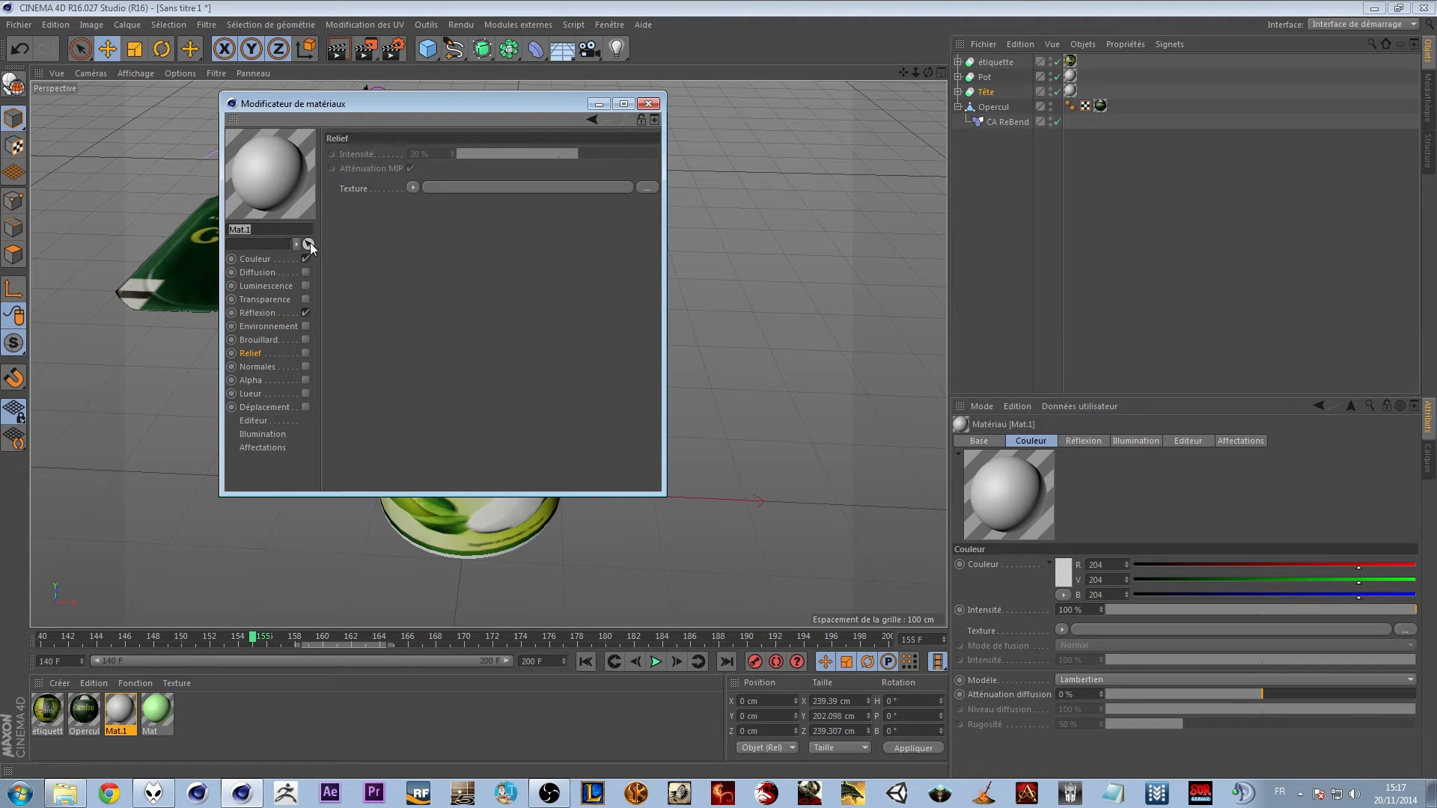
left_click(255, 260)
left_click(434, 163)
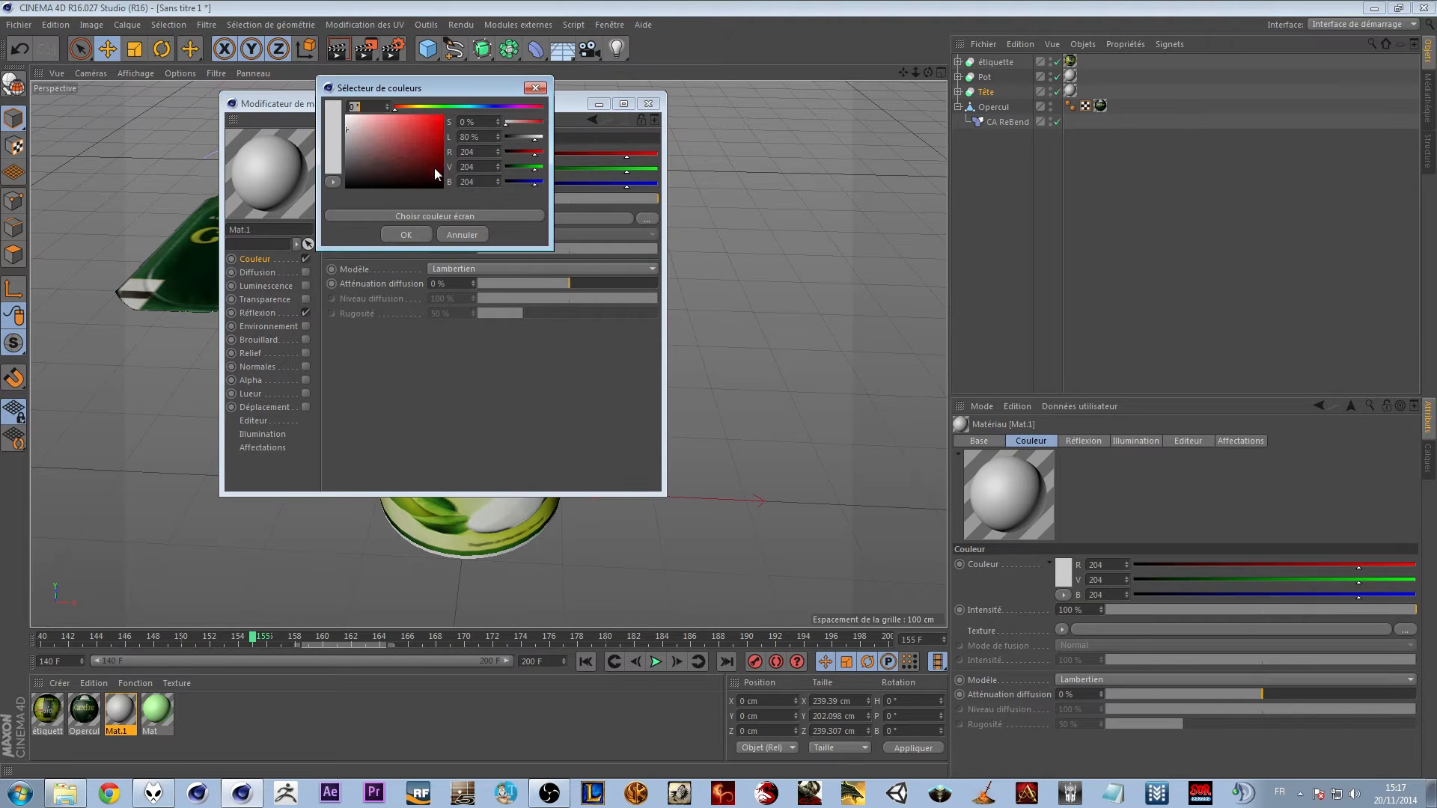
left_click_drag(359, 138, 345, 149)
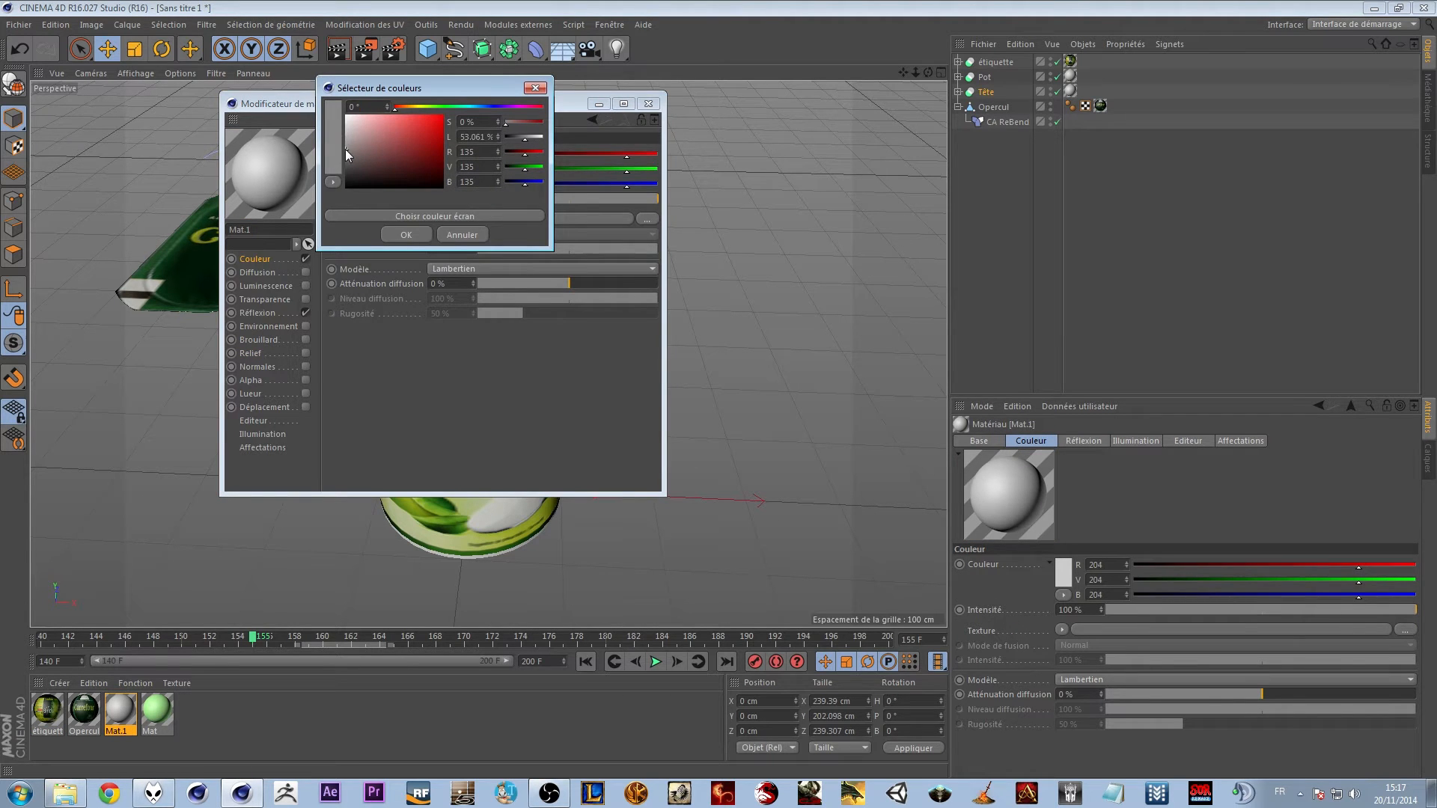
left_click(405, 235)
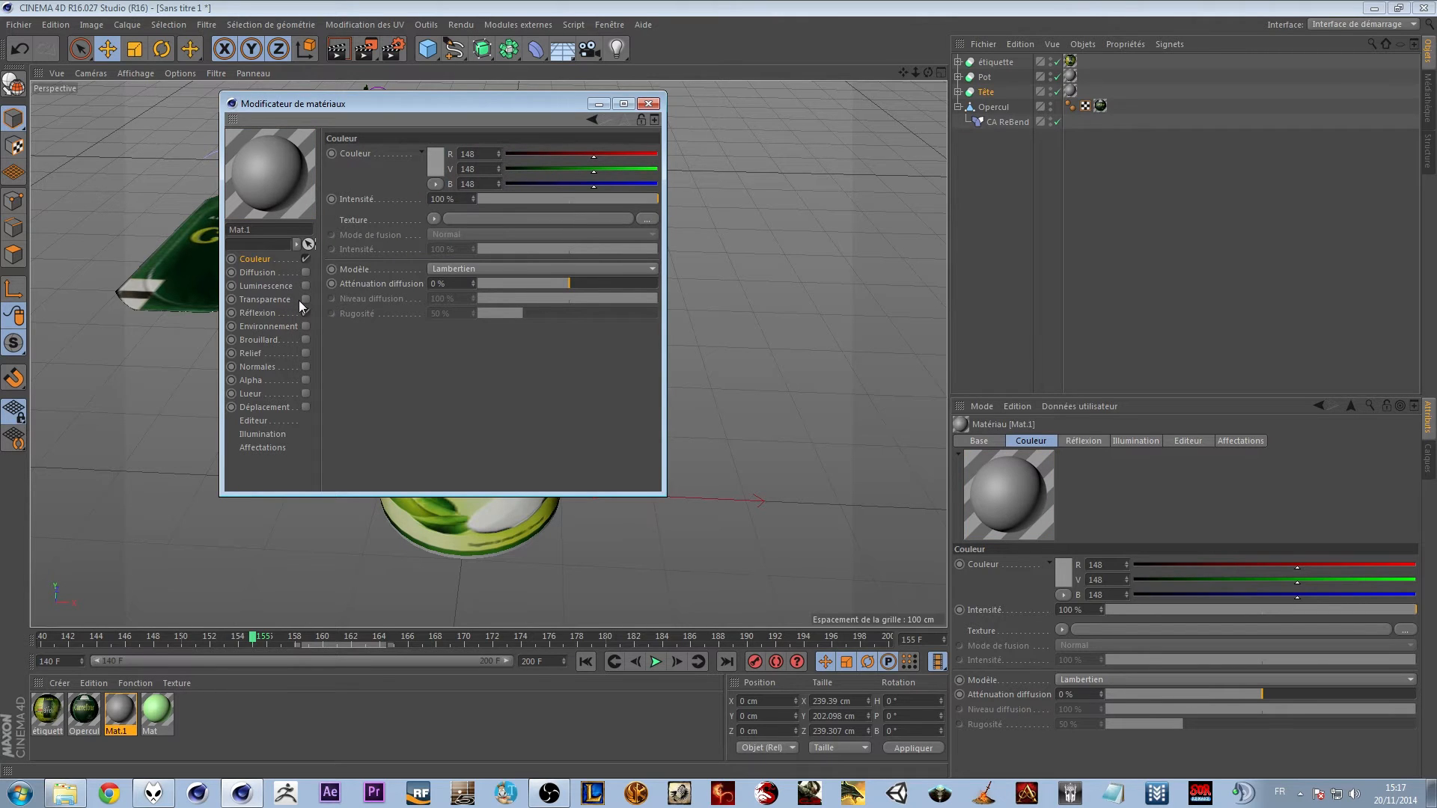
Enable the Transparence and Relief channels on Mat.1, review its channel settings and close the material editor
left_click(305, 299)
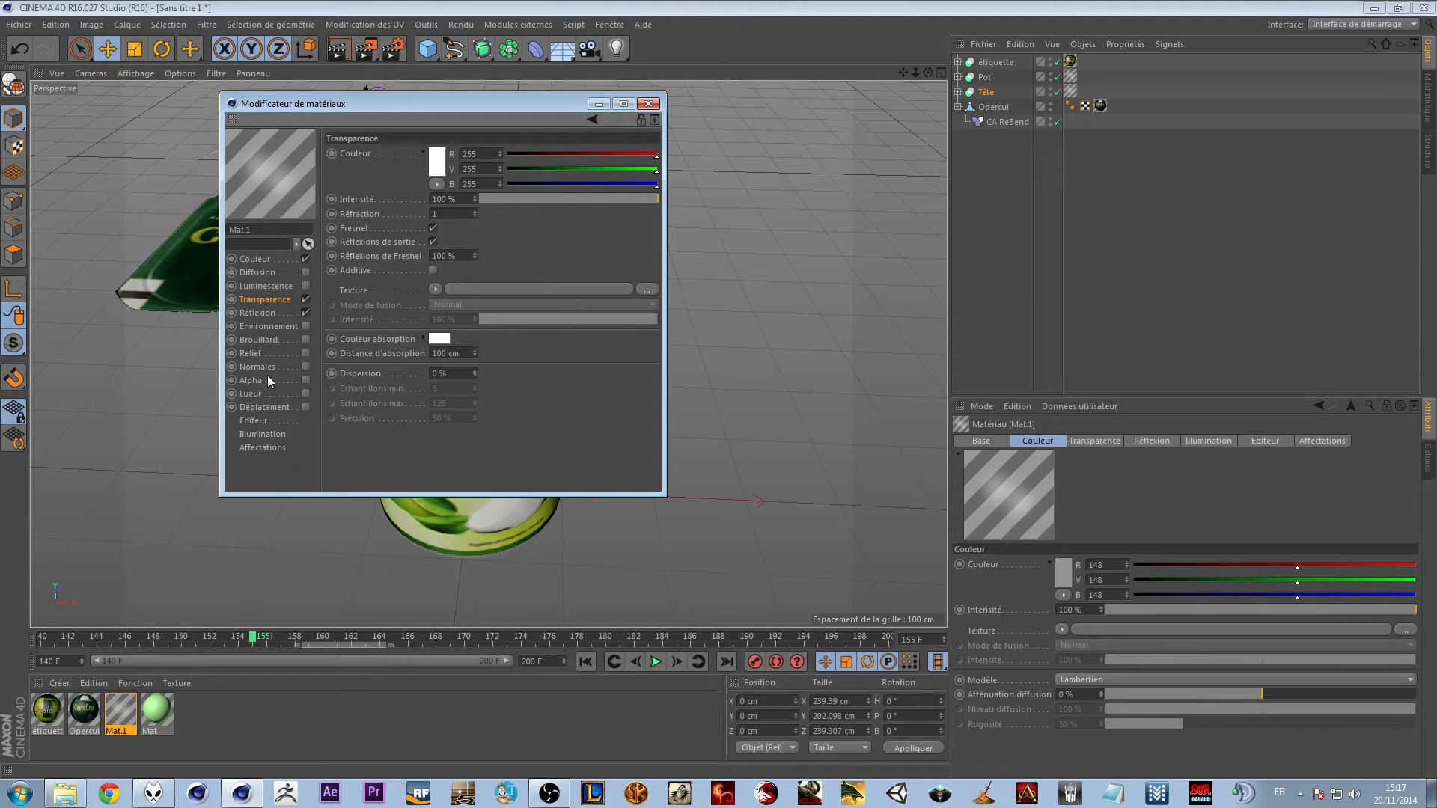
left_click(251, 354)
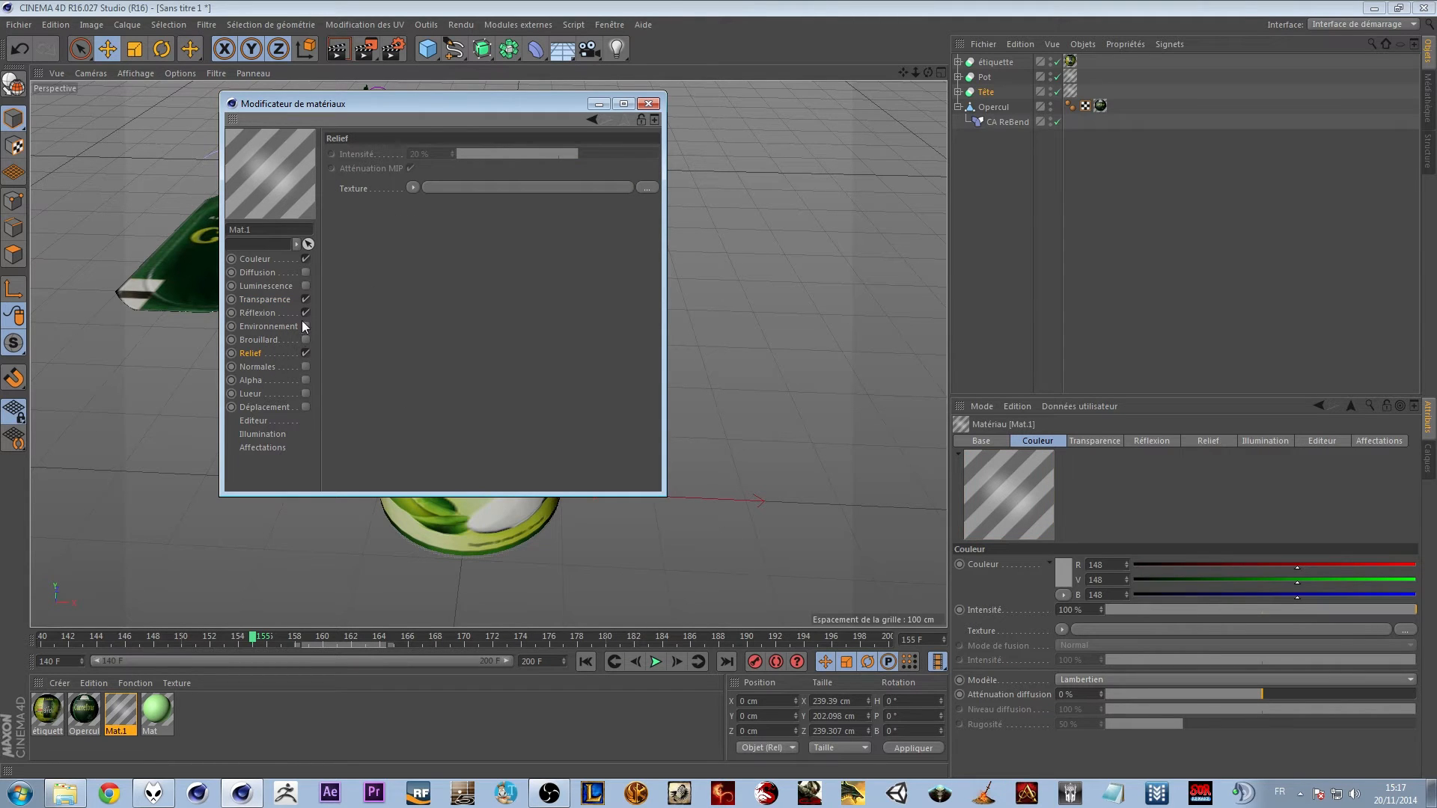
left_click(271, 300)
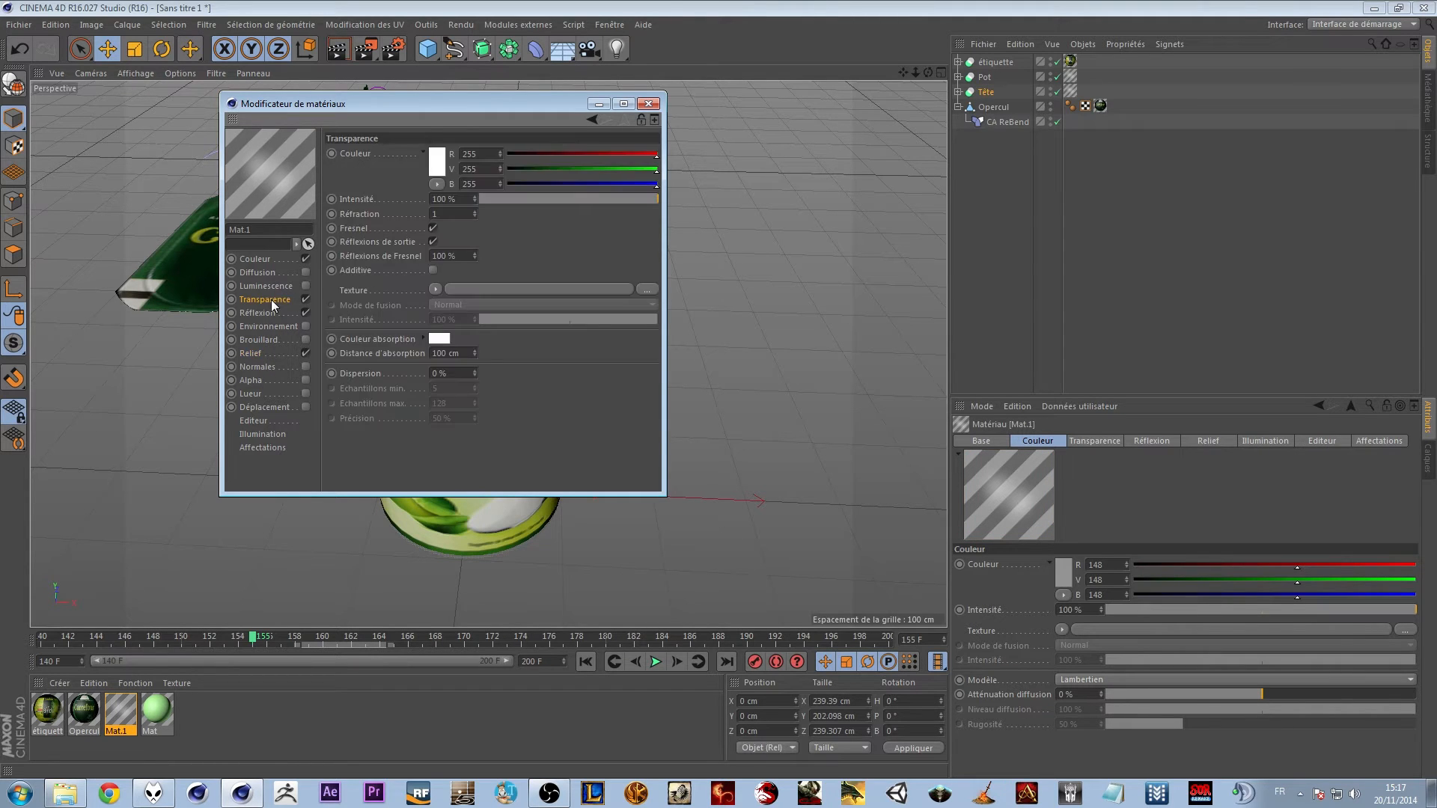
left_click(259, 259)
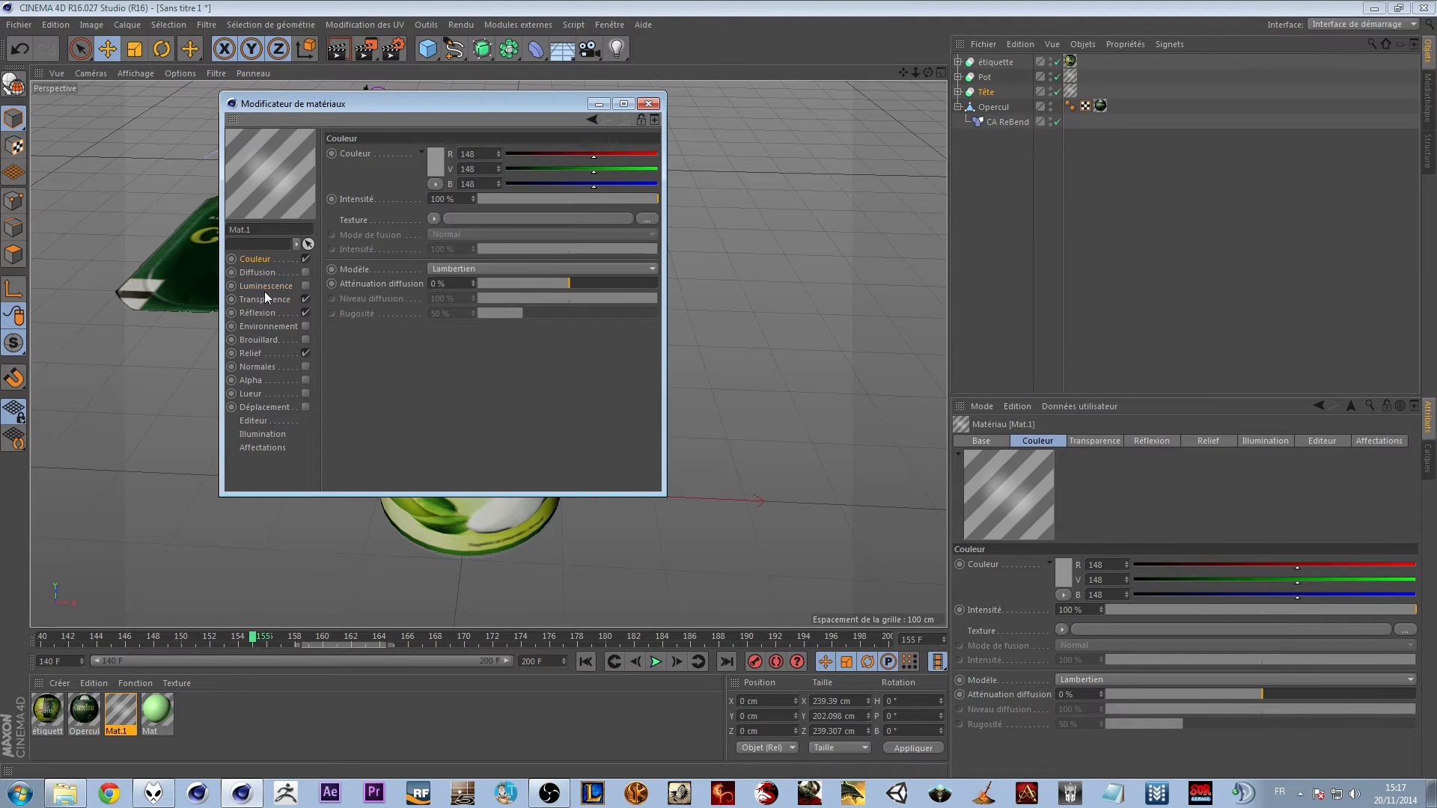
left_click(268, 313)
left_click(648, 104)
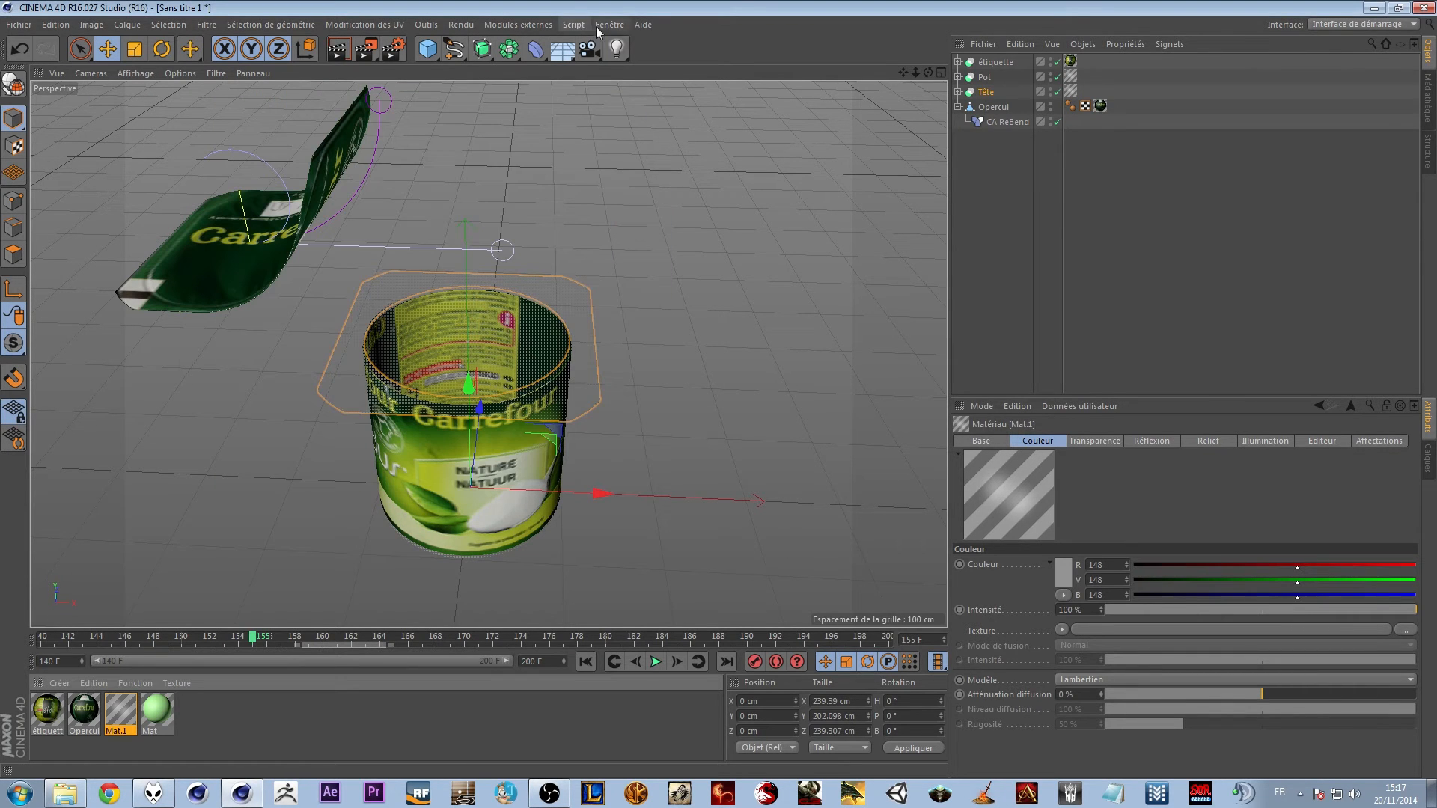
Open the Médiathèque and search the presets for "plastic"
left_click(609, 24)
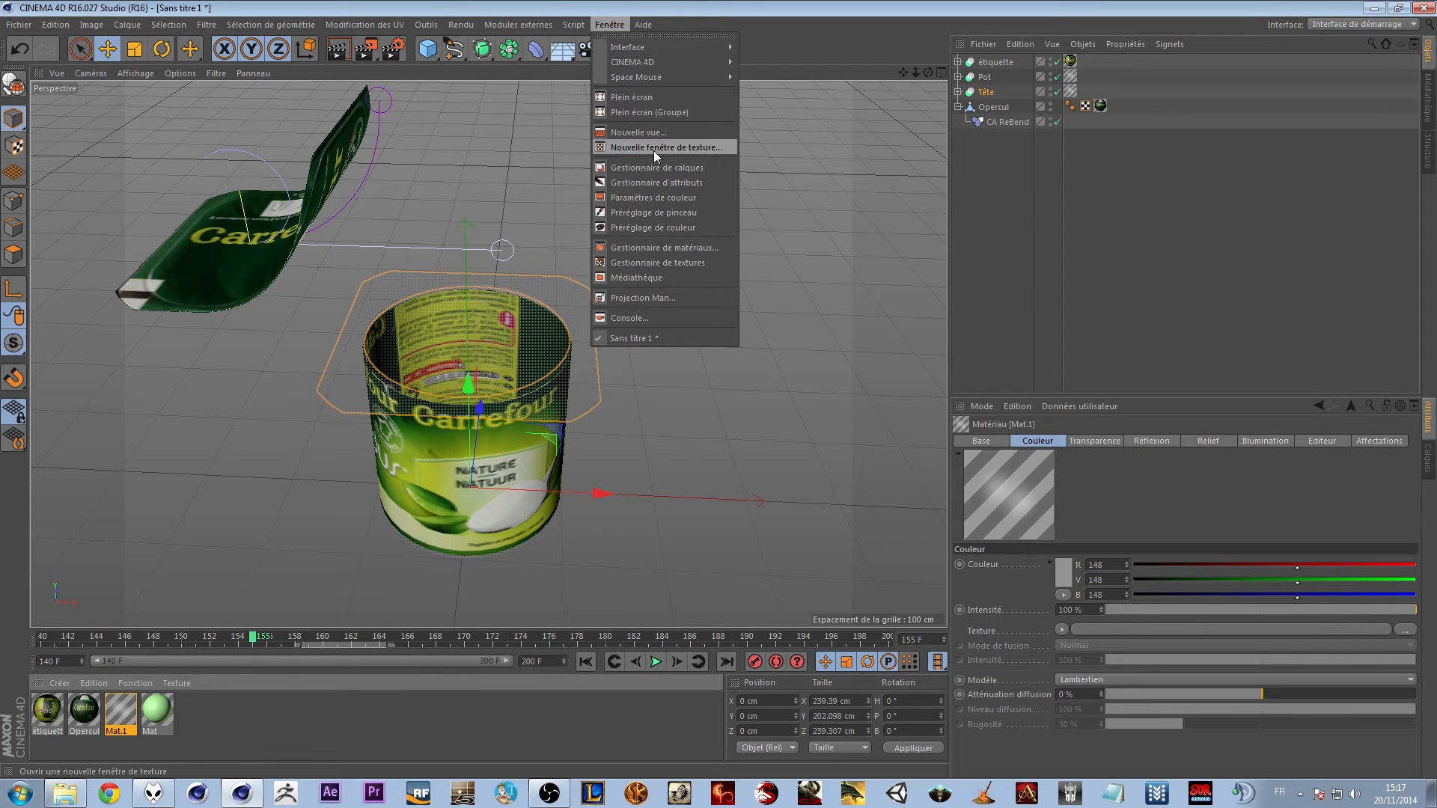
left_click(654, 277)
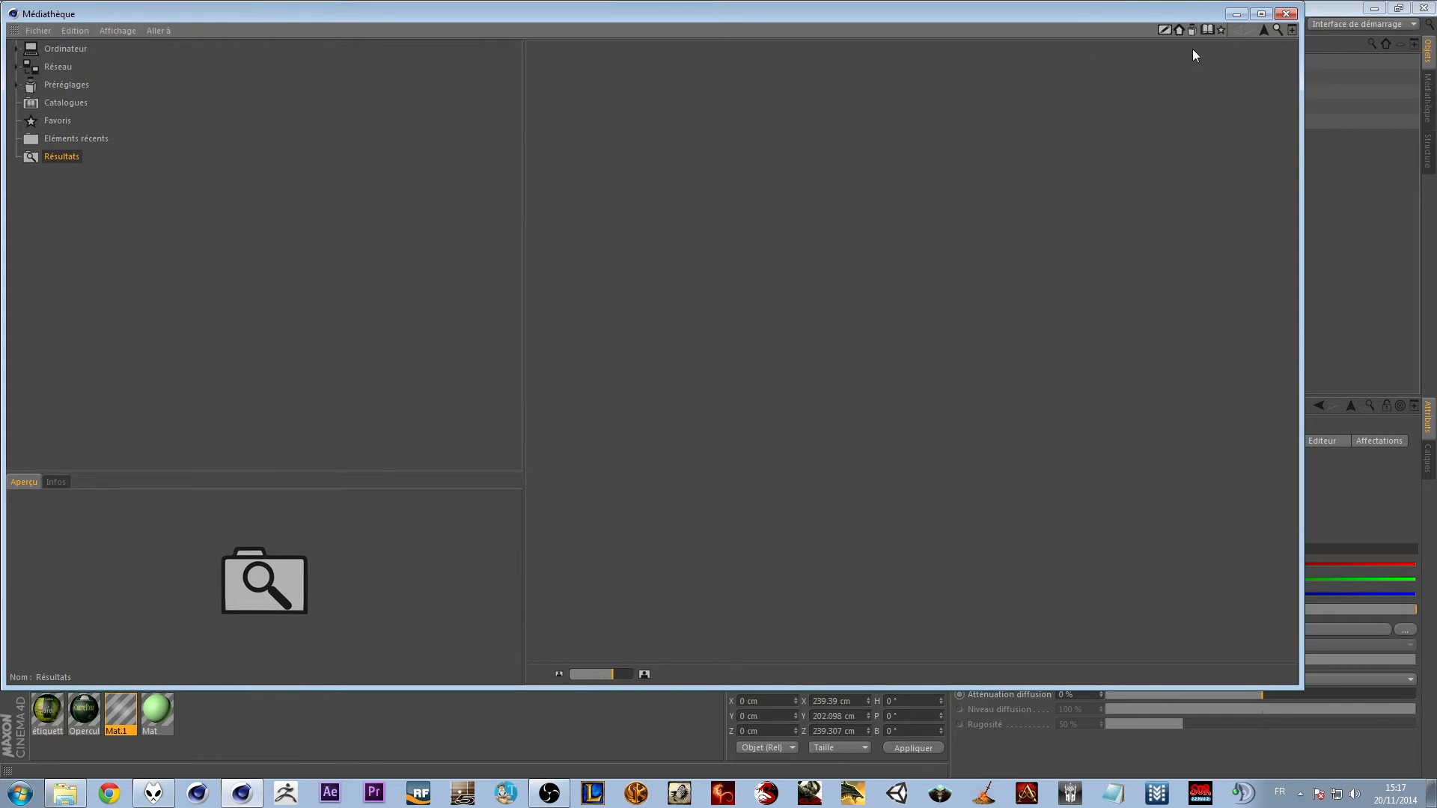
left_click(1279, 29)
type("teeplast")
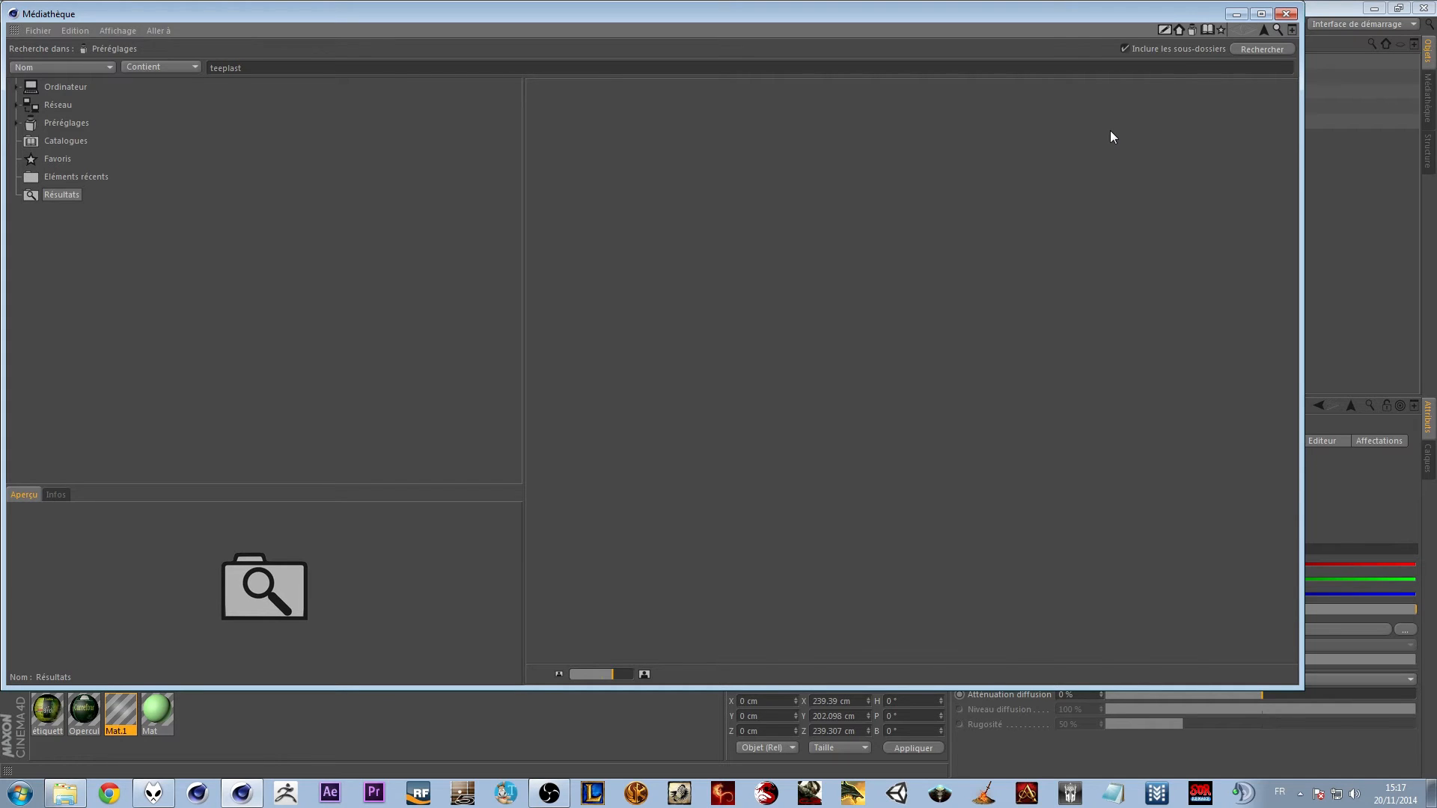
key("ctrl+a")
type("plastic")
key("Return")
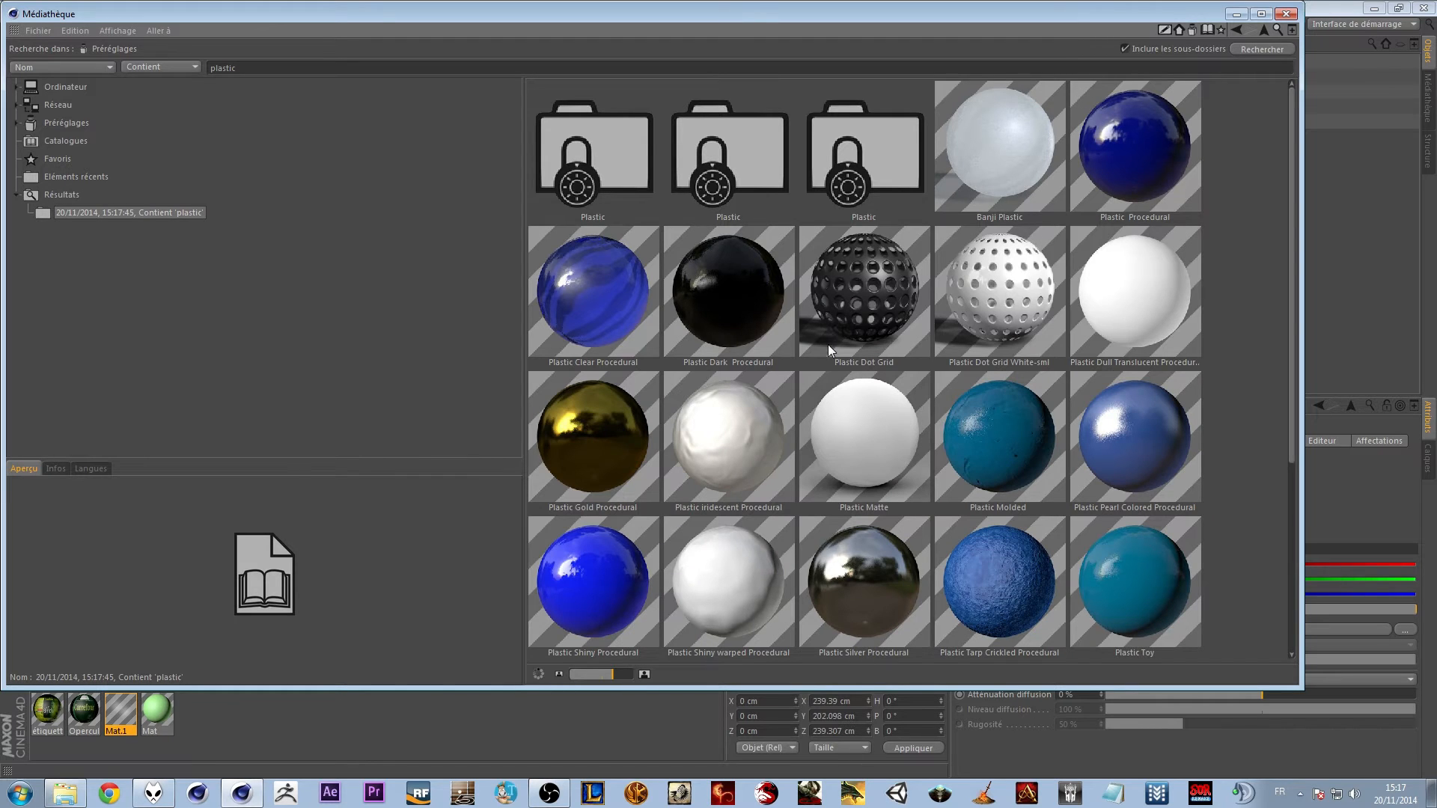
Load the Plastic Trans Procedural material preset into the scene and close the media library
left_click(990, 192)
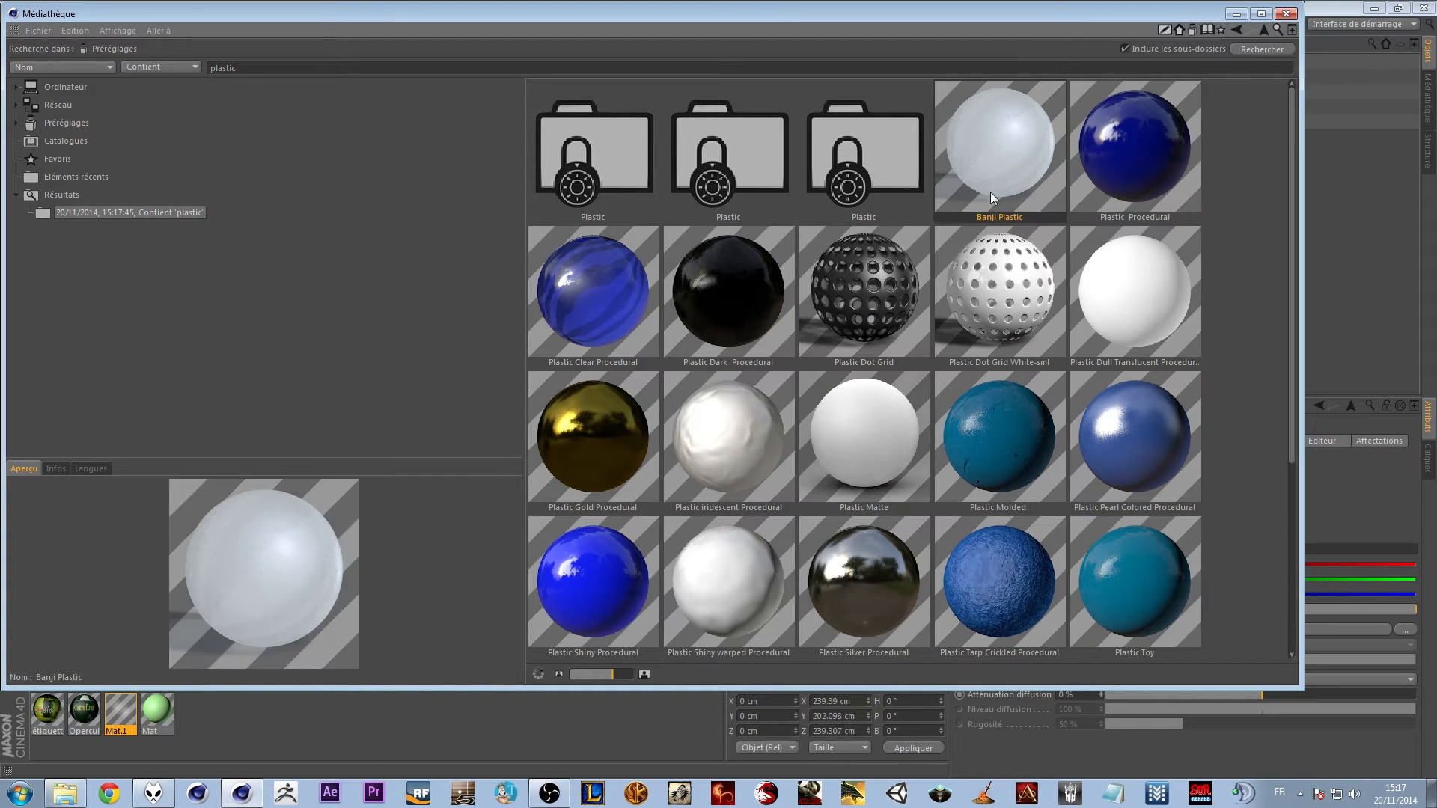
scroll(954, 372, "down", 3)
left_click(712, 429)
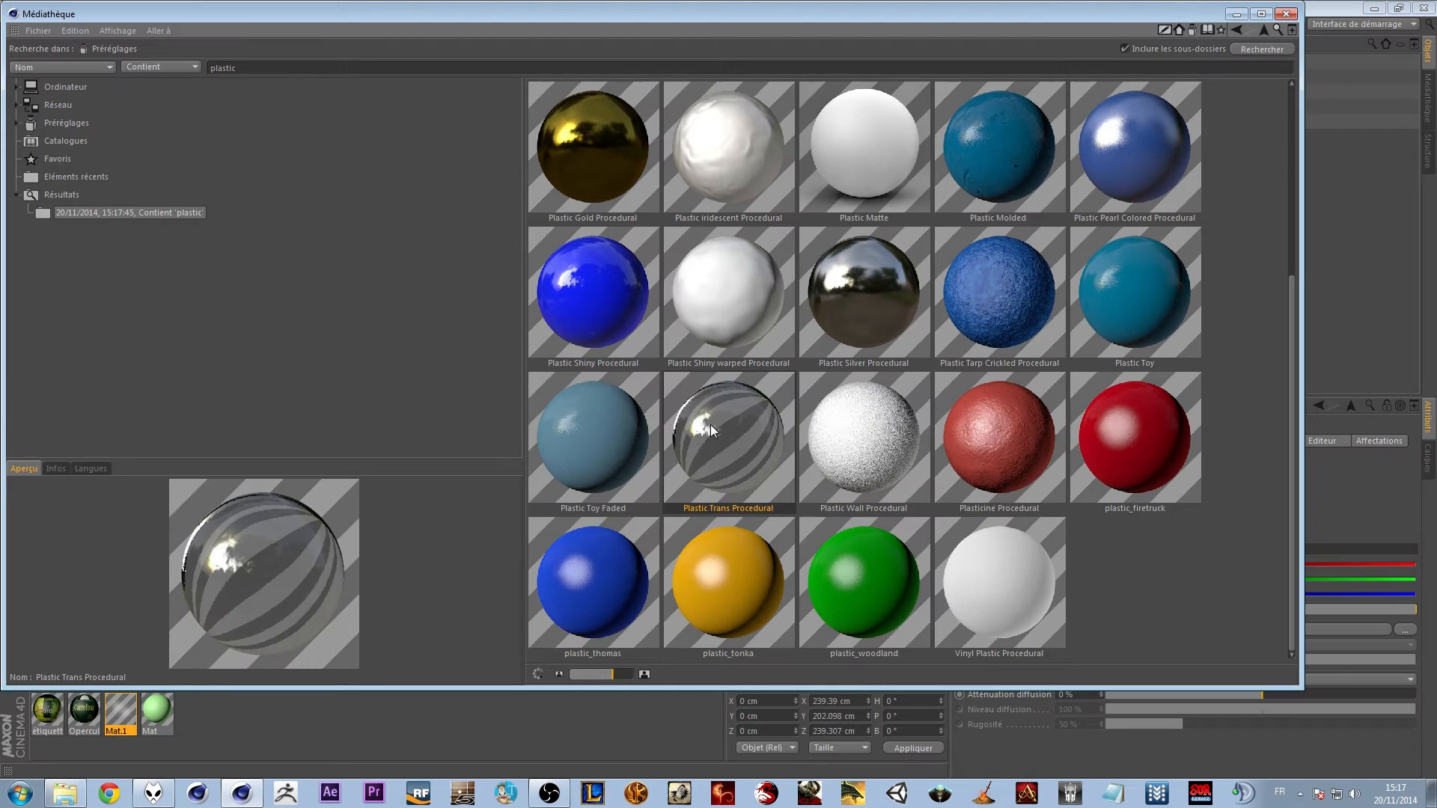
double_click(712, 429)
left_click(1286, 13)
Replace Mat.1 with the Plastic Trans Procedural material on the pot and its rim, and deselect the object
mouse_move(160, 724)
left_mouse_down()
mouse_move(60, 716)
mouse_move(183, 715)
left_mouse_up()
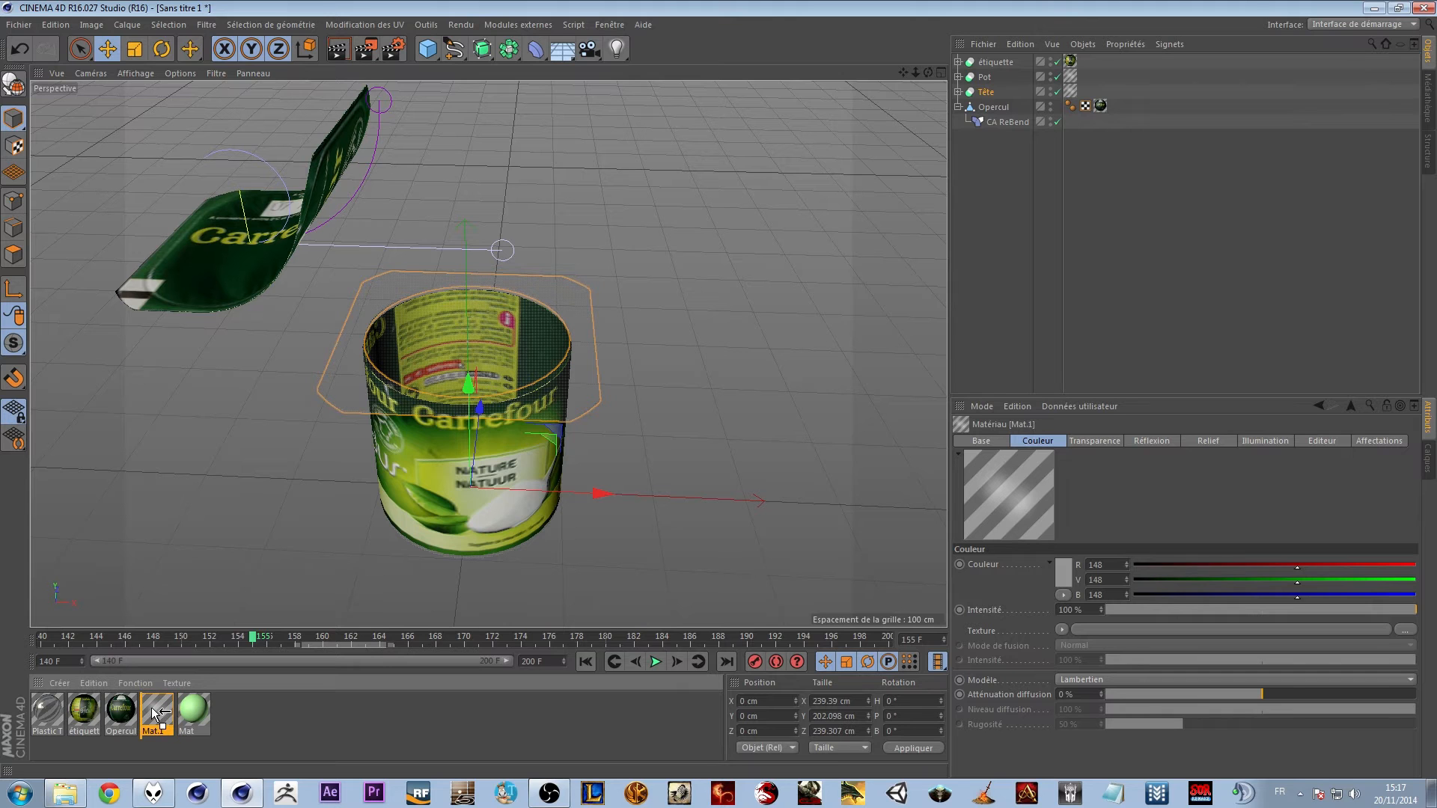
left_click_drag(162, 712, 160, 712, "alt")
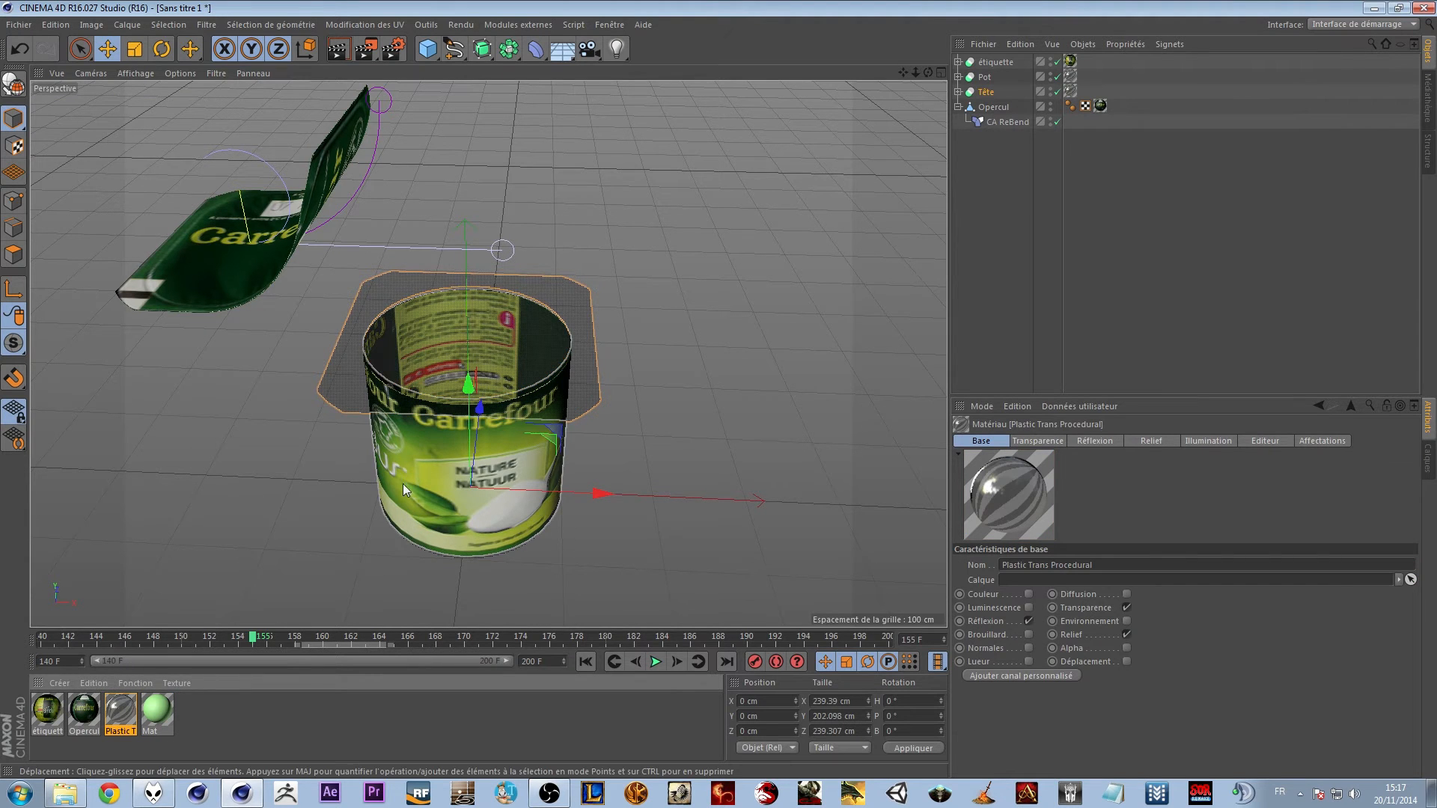
scroll(437, 460, "up", 3)
left_click_drag(462, 433, 467, 409, "alt")
left_click(761, 410)
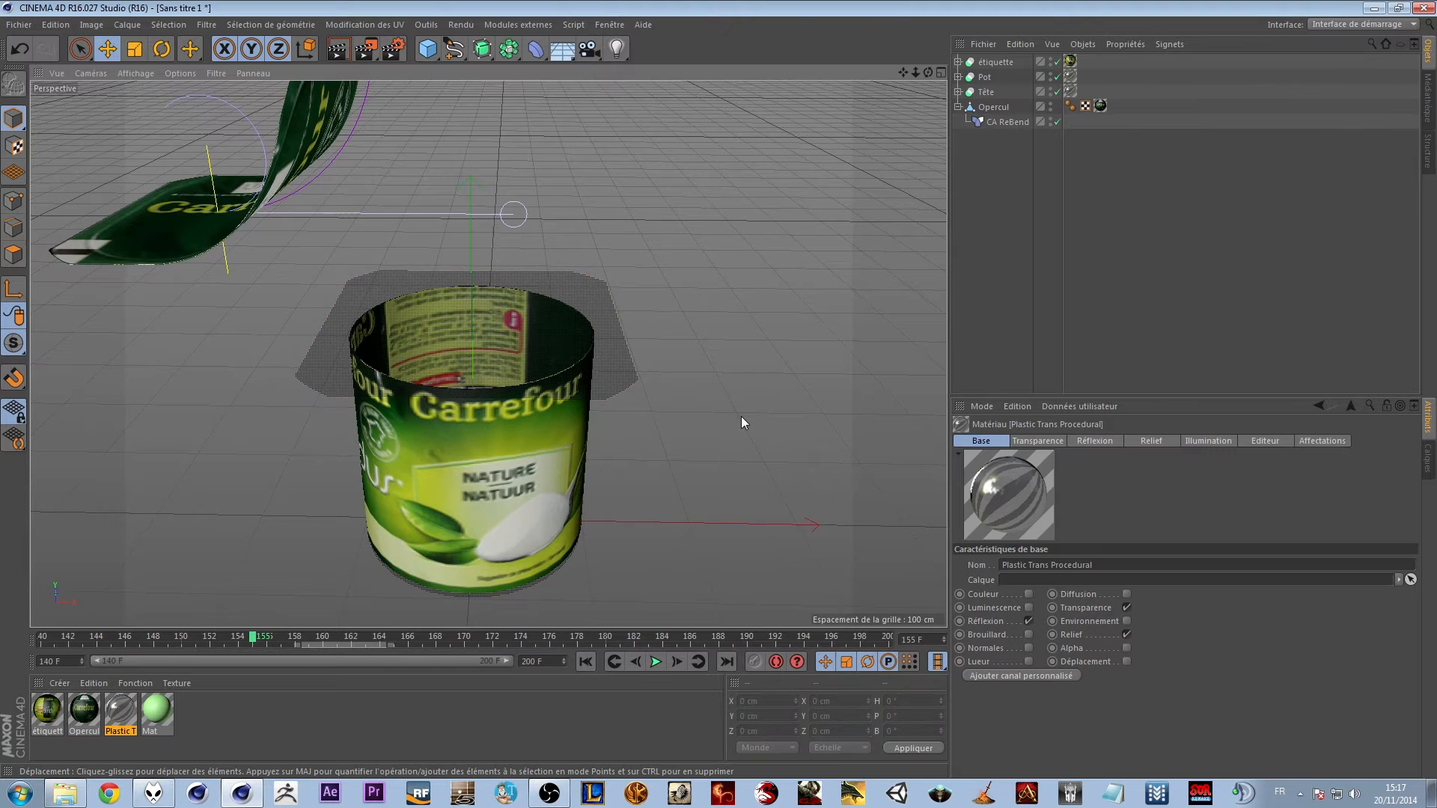
left_click_drag(741, 416, 733, 397, "alt")
Enable the Couleur channel on Plastic Trans Procedural, and set its transparency intensity to 3% and the transparency texture's intensity to 12%
double_click(120, 702)
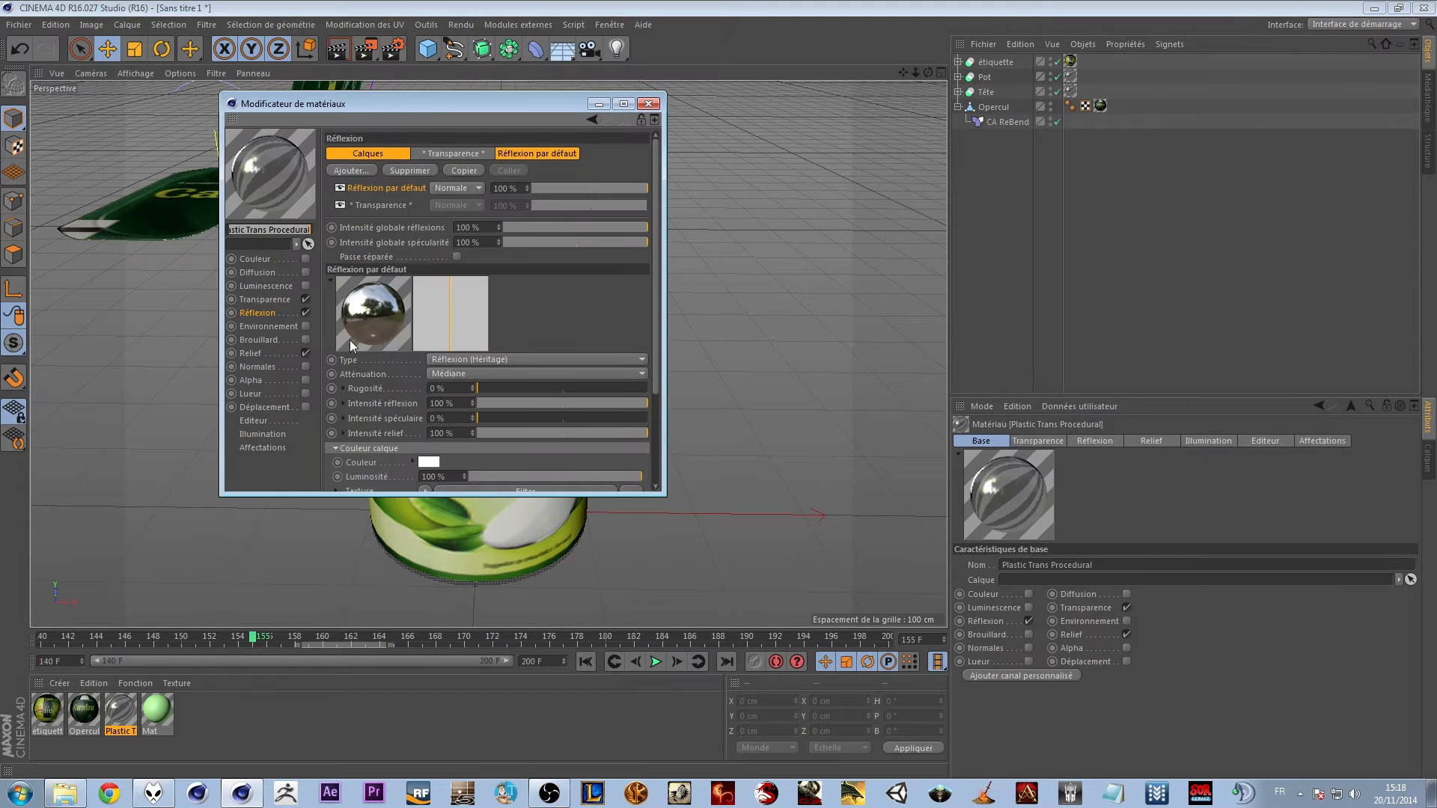
left_click(305, 258)
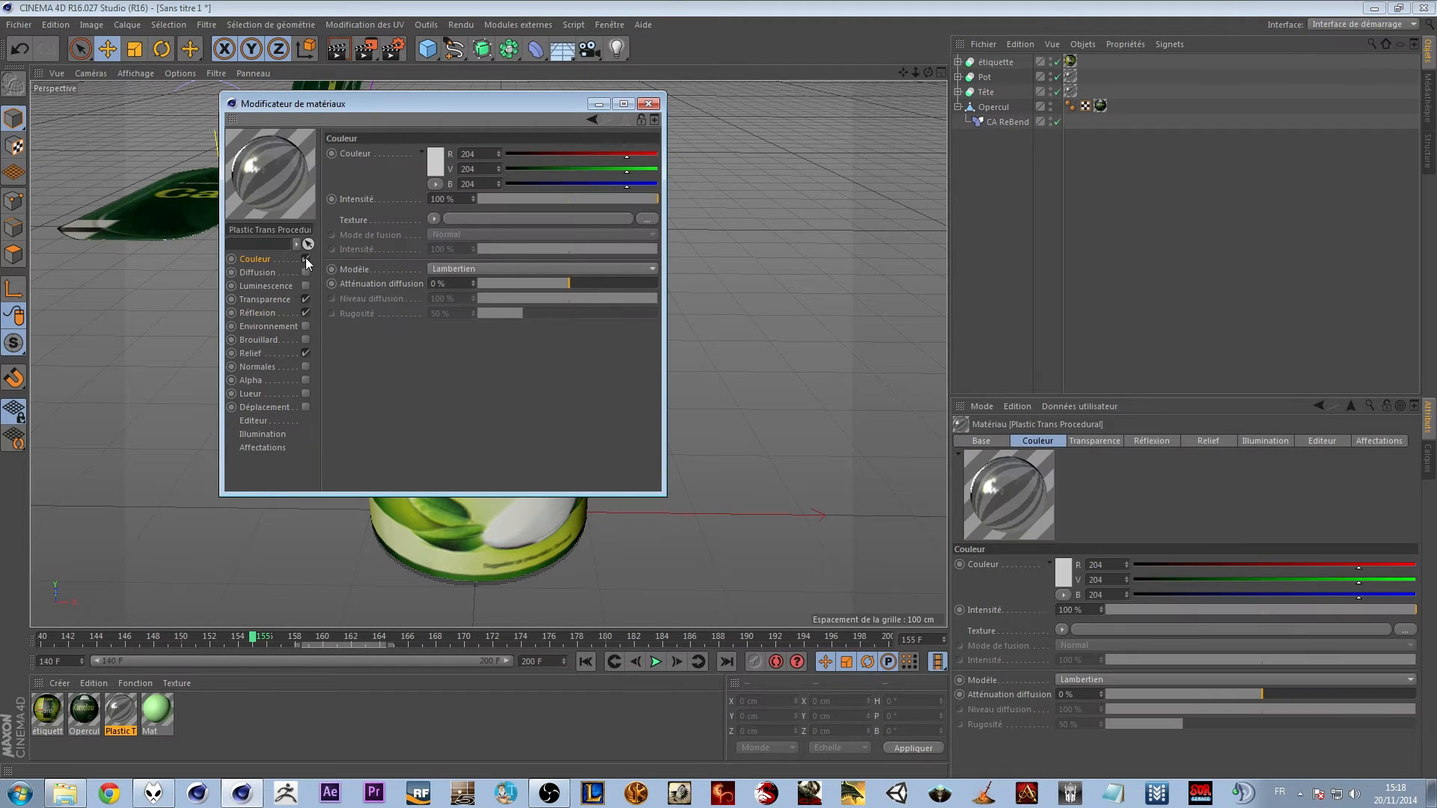
left_click(270, 298)
left_click(524, 200)
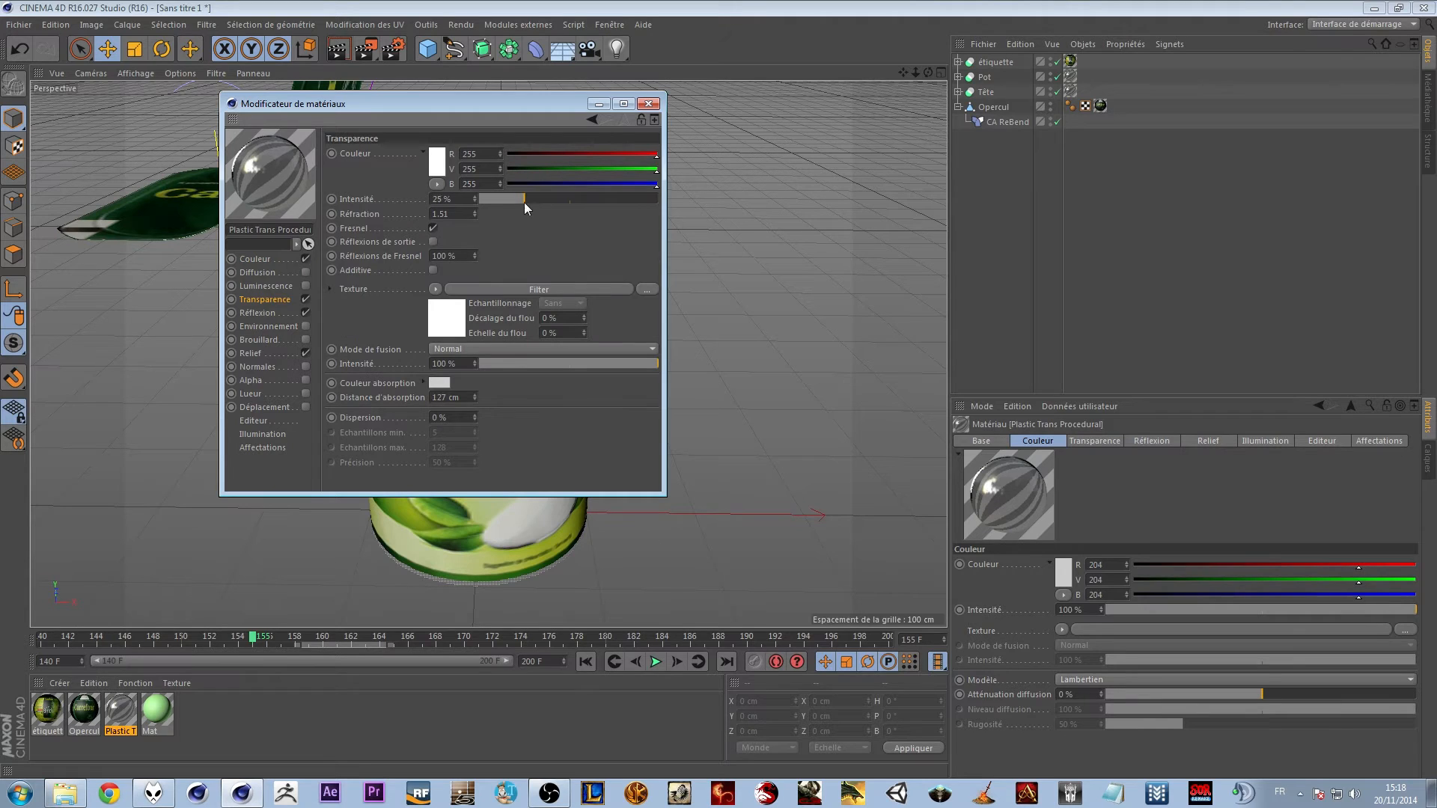
left_click_drag(506, 199, 484, 199)
left_click_drag(480, 367, 501, 366)
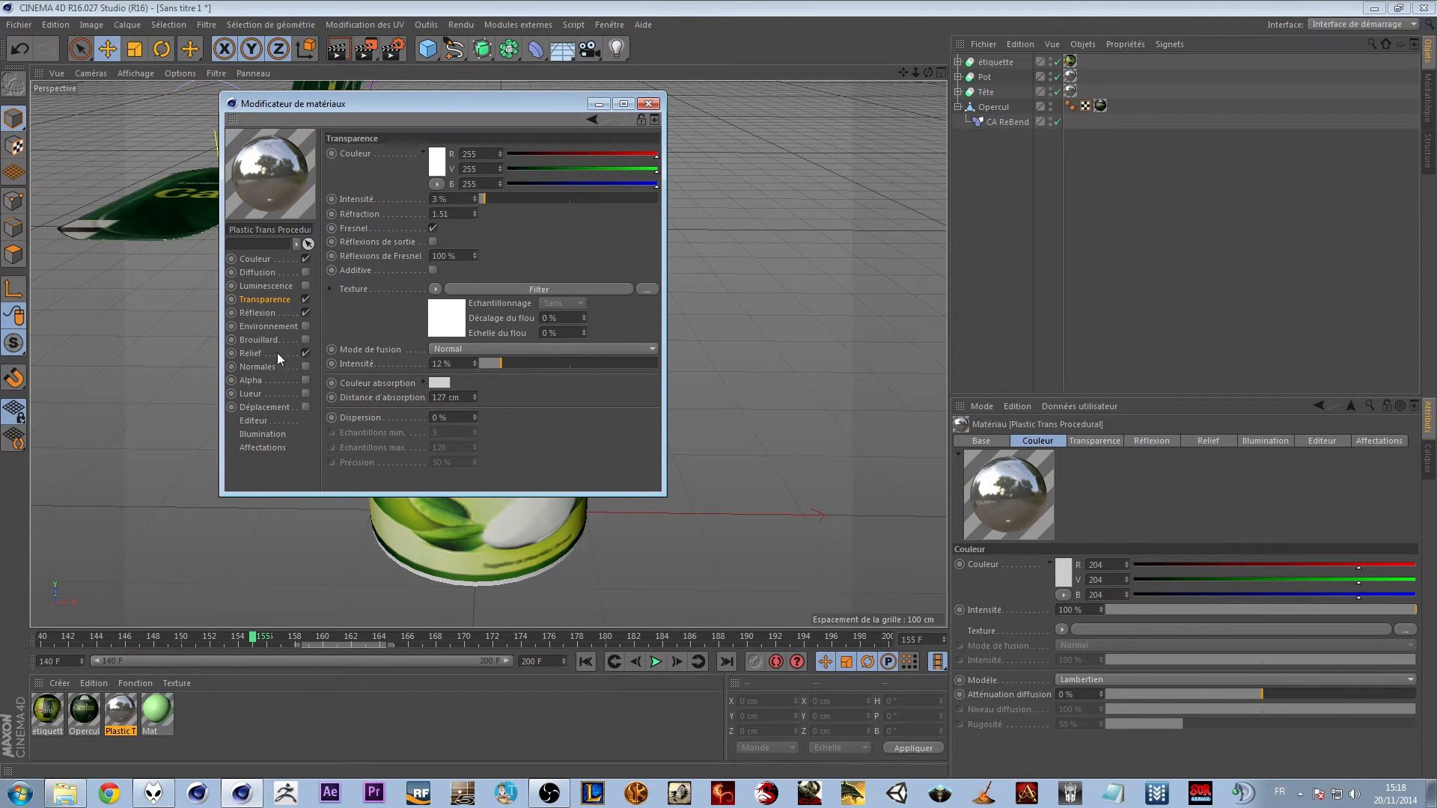
Wrap the Relief channel's Filter texture in a Calque shader and open its layer list
left_click(256, 352)
left_click(431, 217)
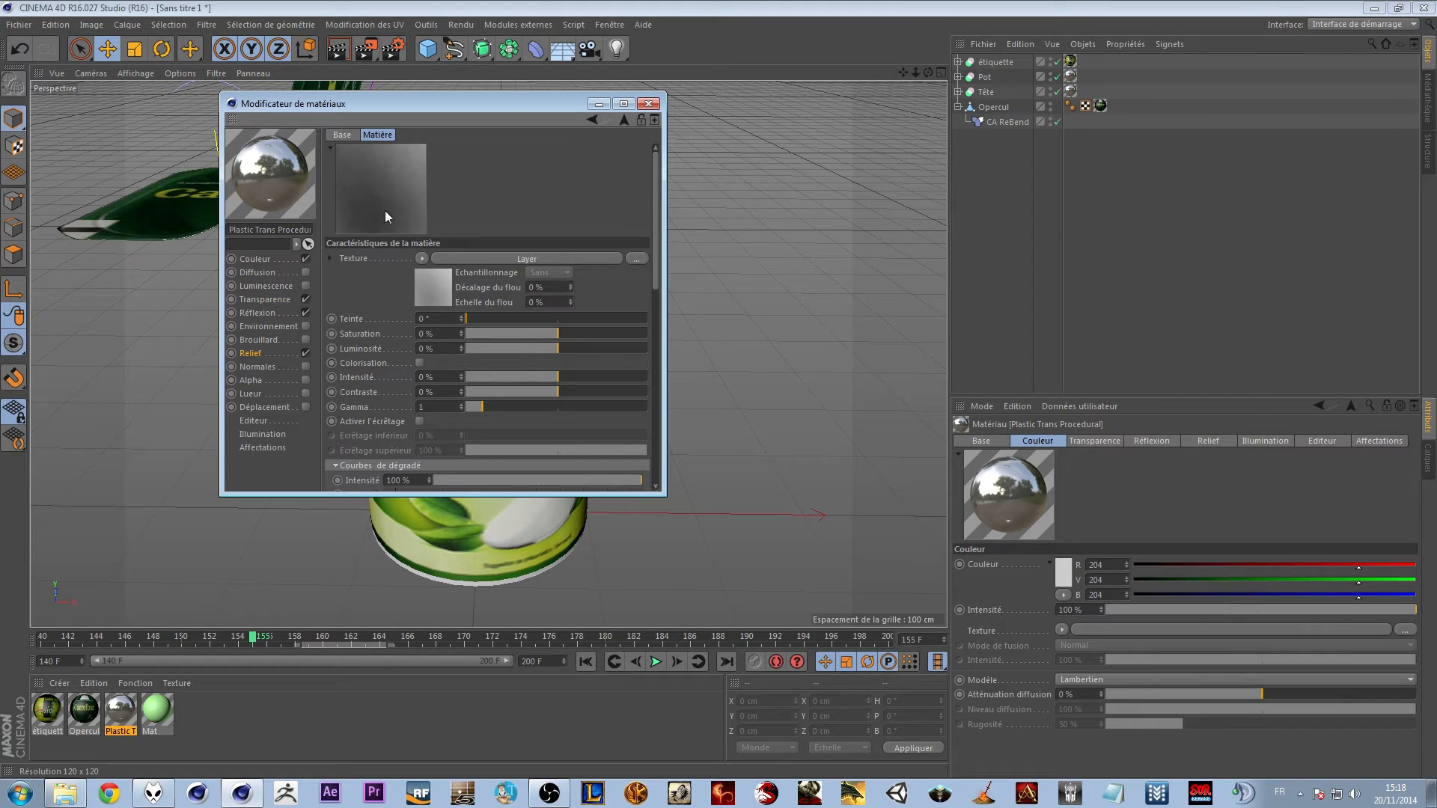
left_click(623, 119)
left_click(412, 187)
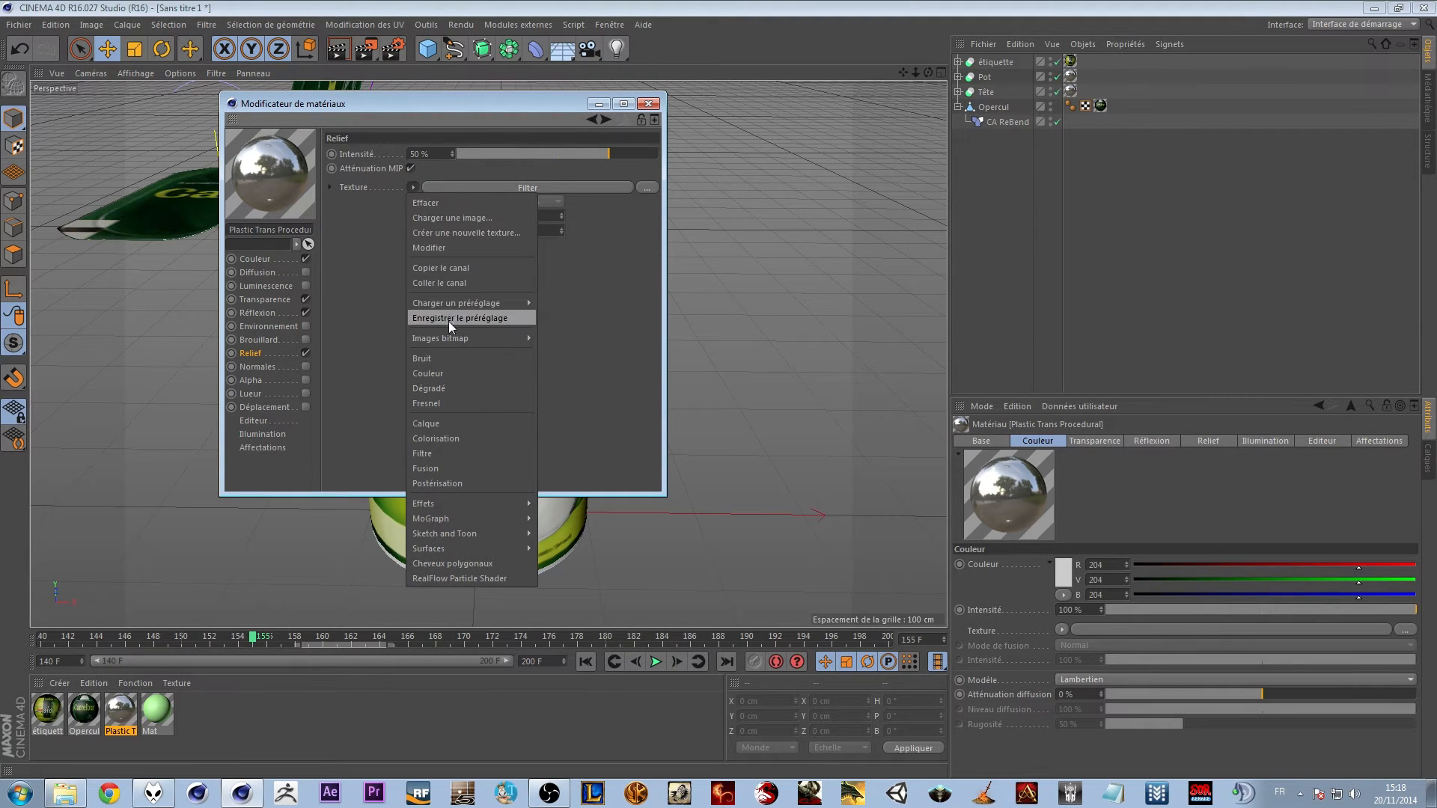
left_click(449, 420)
left_click(424, 218)
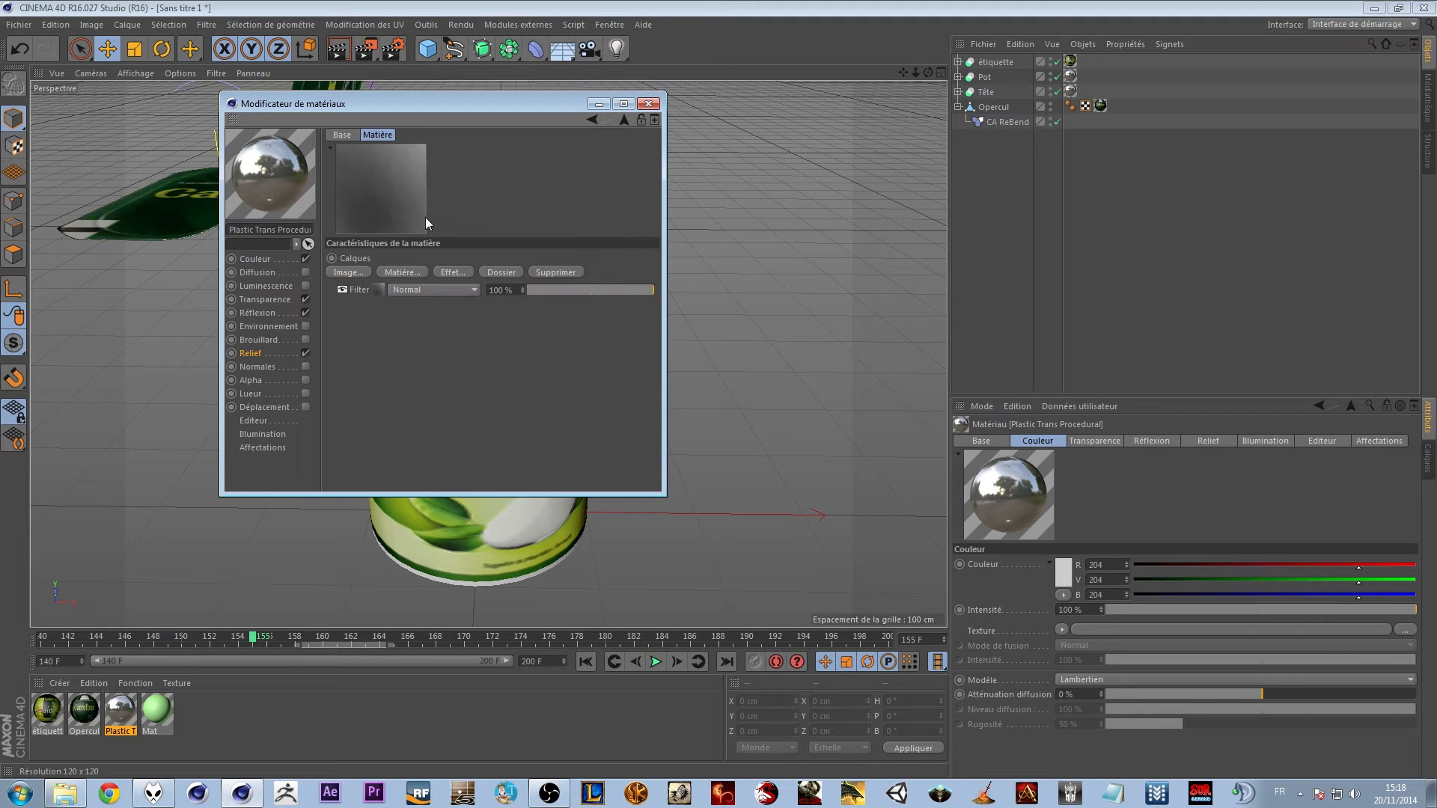
Add a Bruit shader layer to the Relief texture and set its noise type to Nutous
left_click(406, 277)
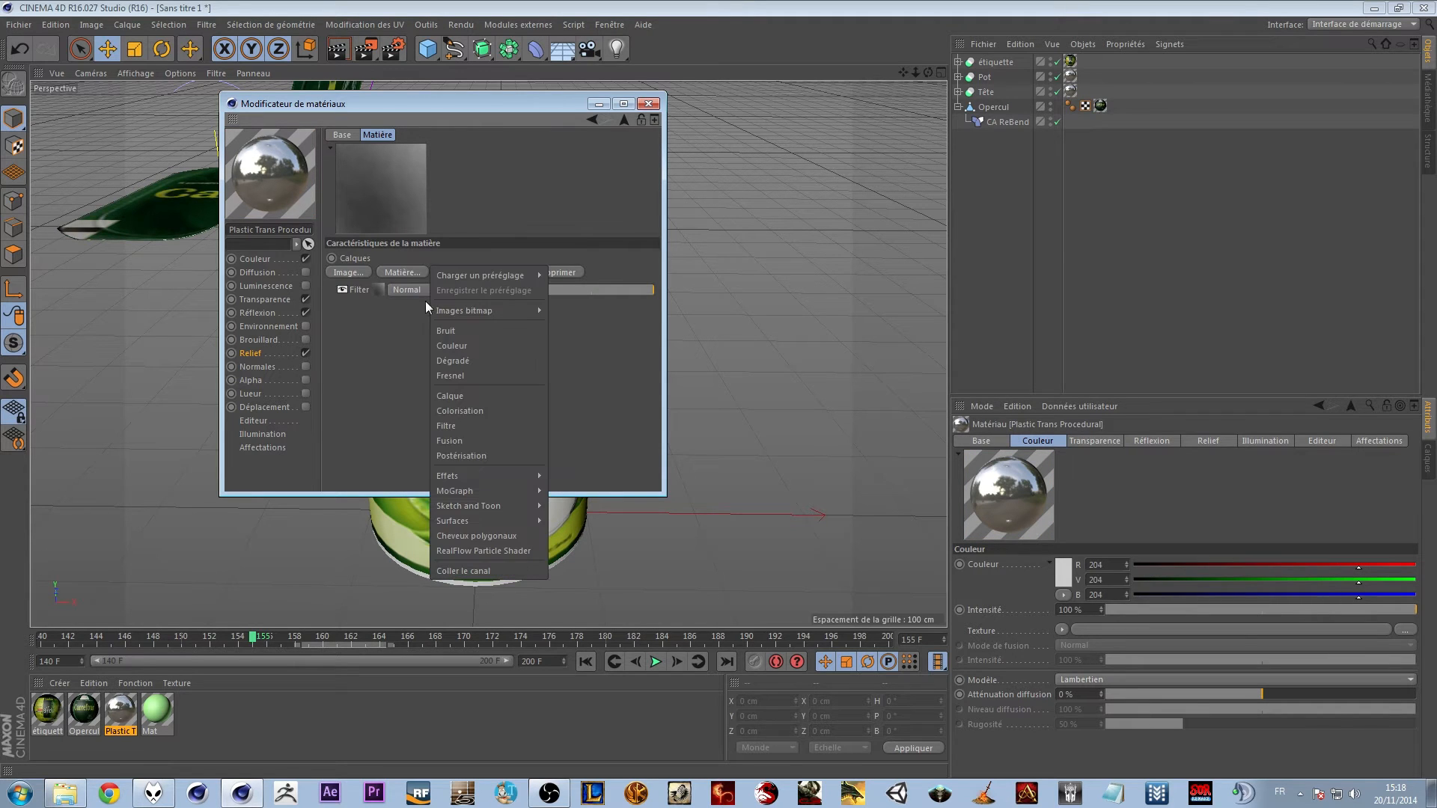
left_click(453, 330)
left_click(378, 290)
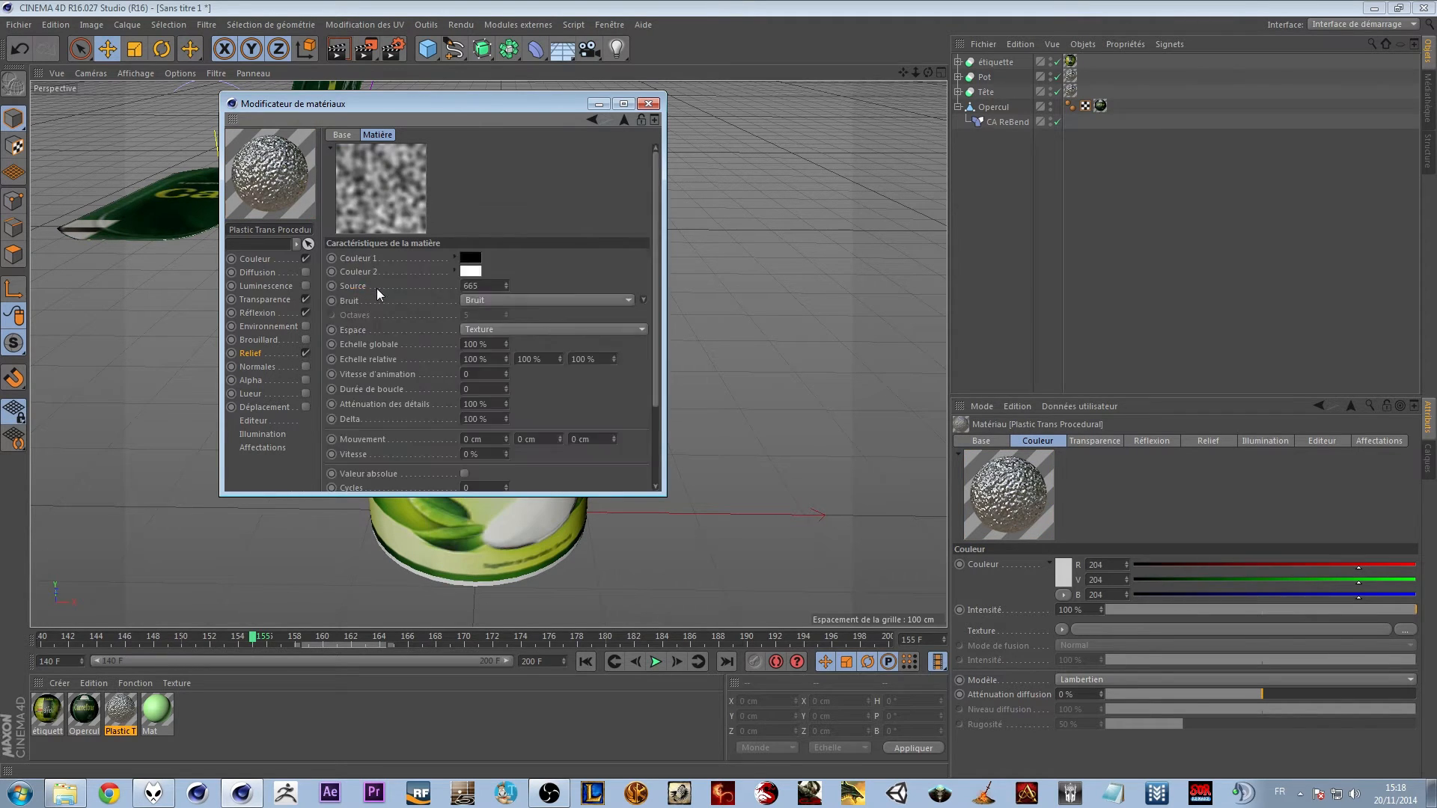
left_click(500, 302)
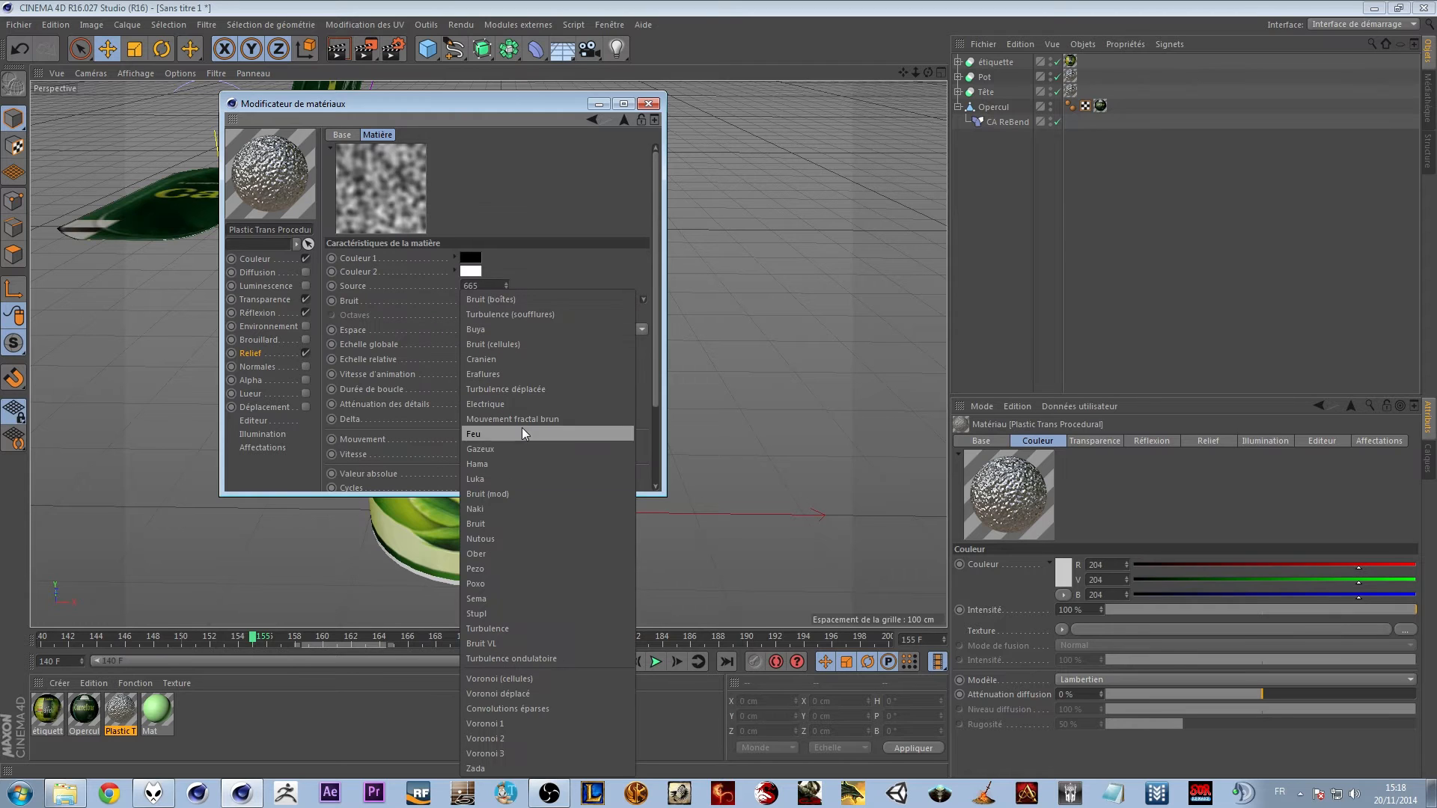
left_click(536, 539)
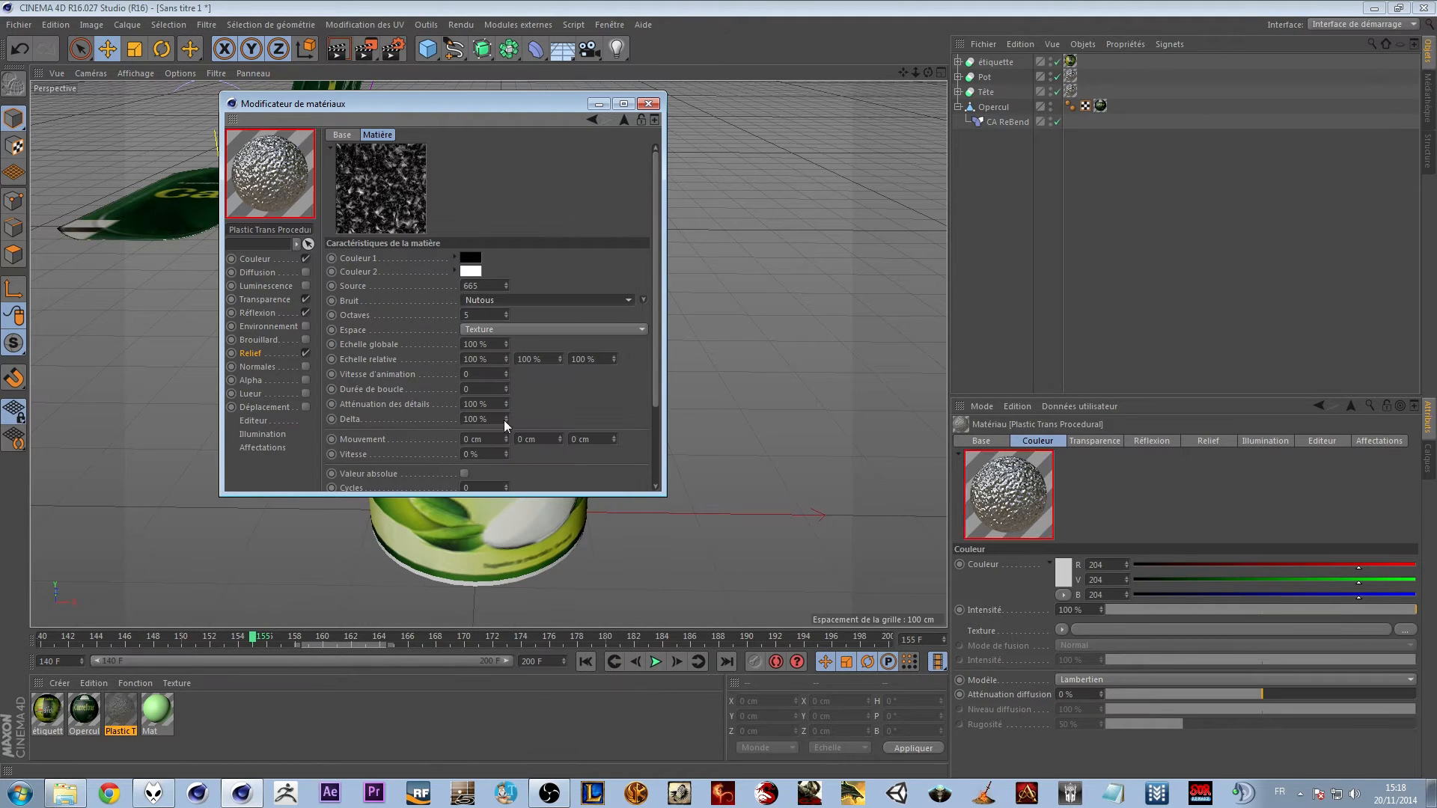
Return to the layer list and lower the Bruit layer's strength to 6%
left_click(591, 121)
left_click(531, 287)
left_click_drag(534, 289, 536, 289)
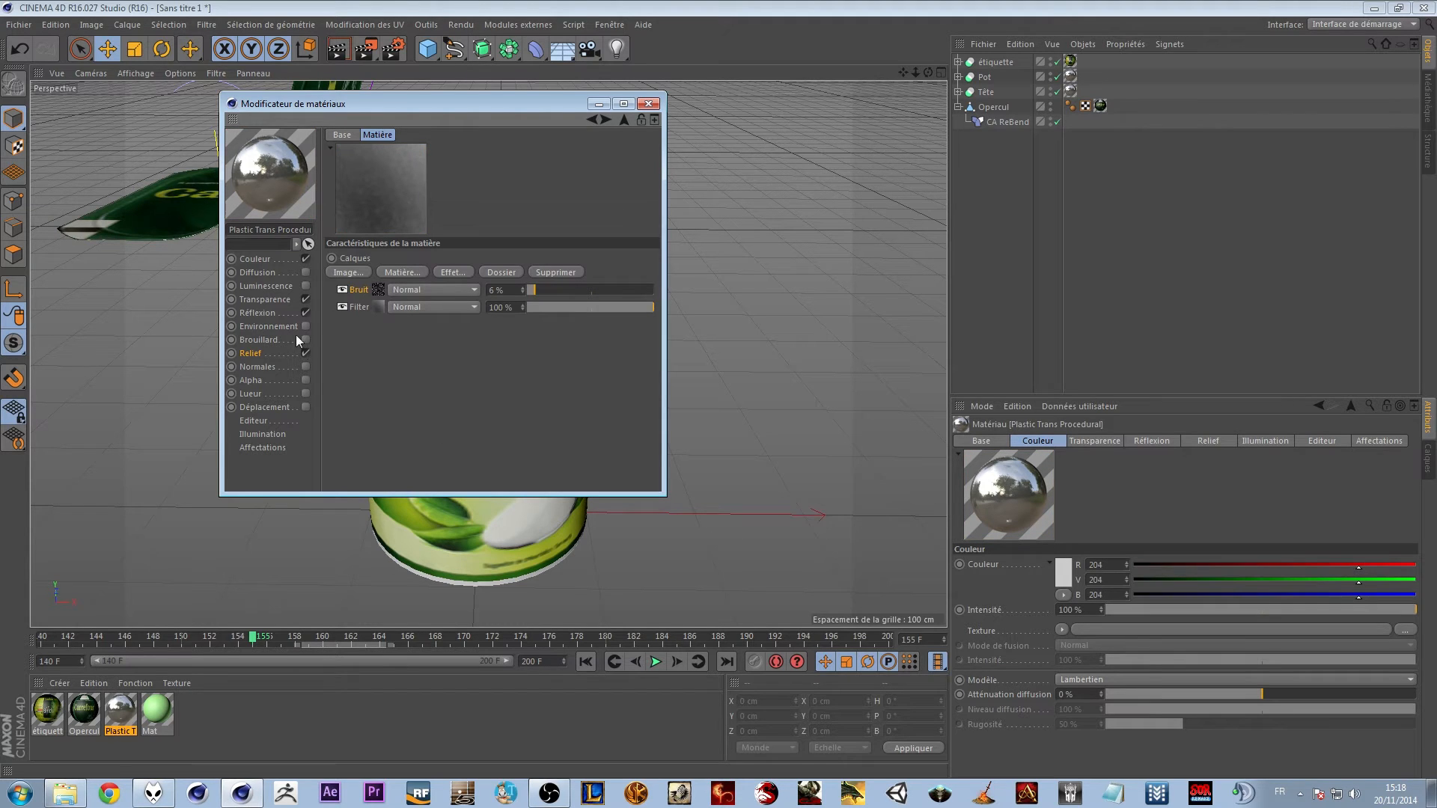
Move the material editor clear of the viewport and render the view to check the plastic on the pot
left_click(258, 262)
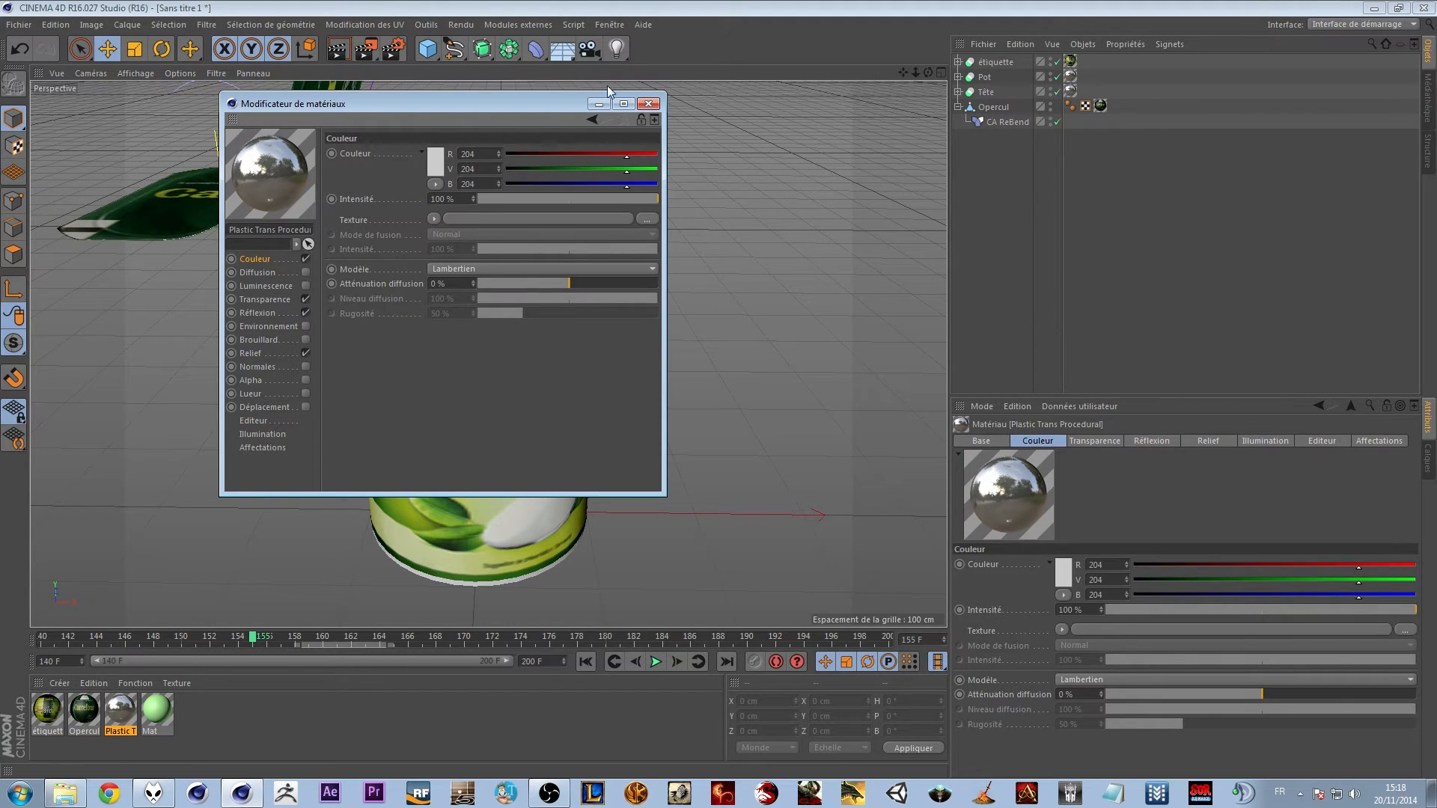
left_click_drag(560, 109, 1139, 160)
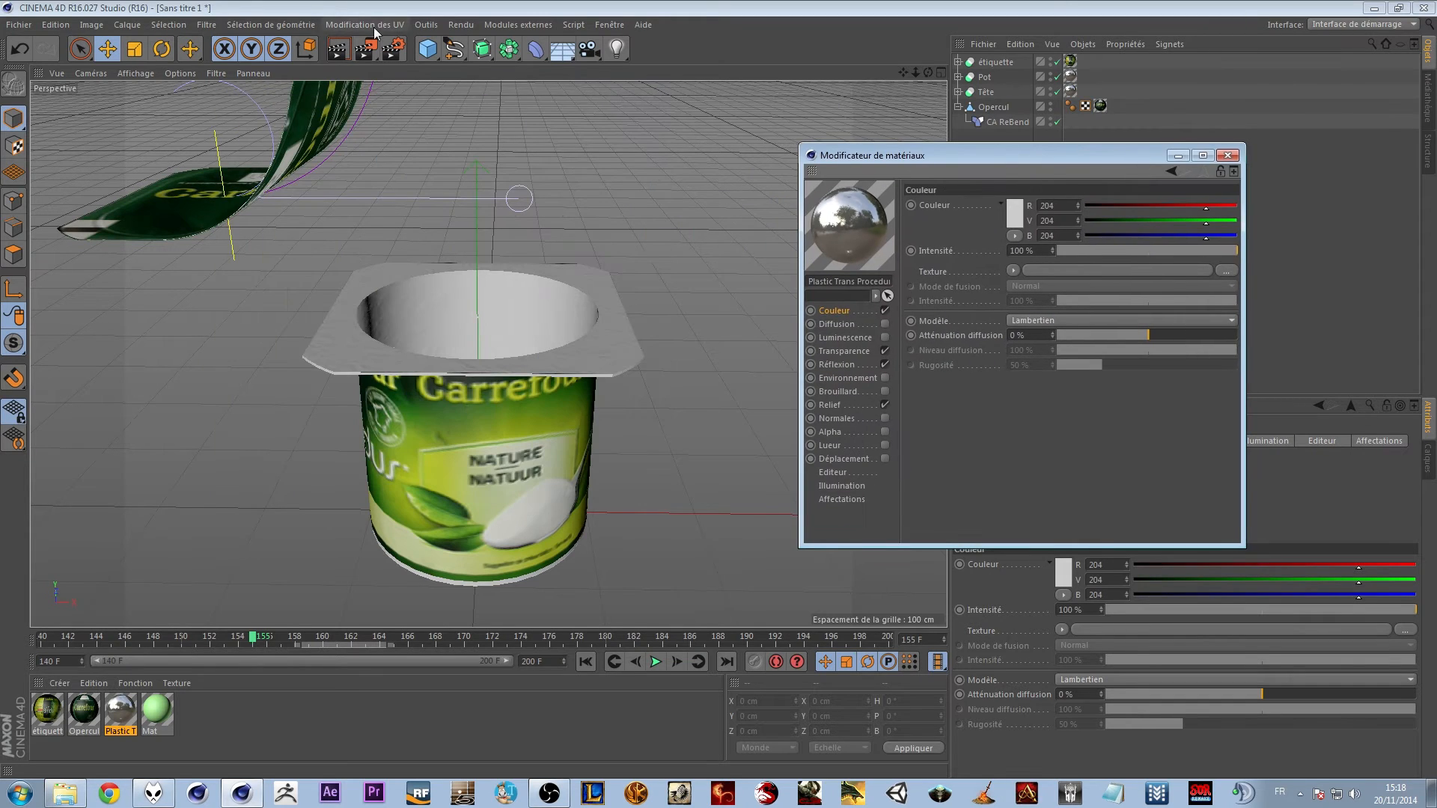
left_click(339, 50)
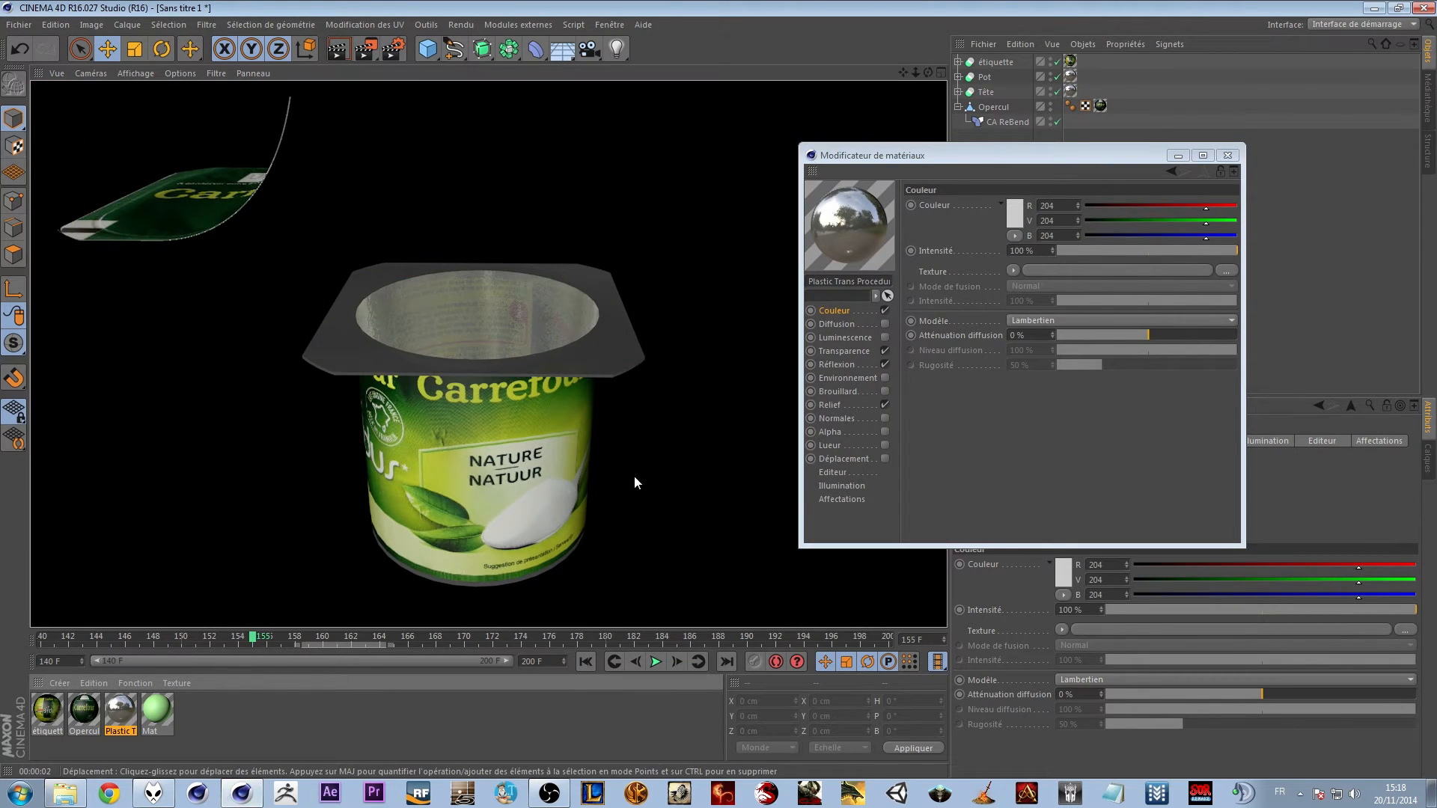
left_click(428, 356)
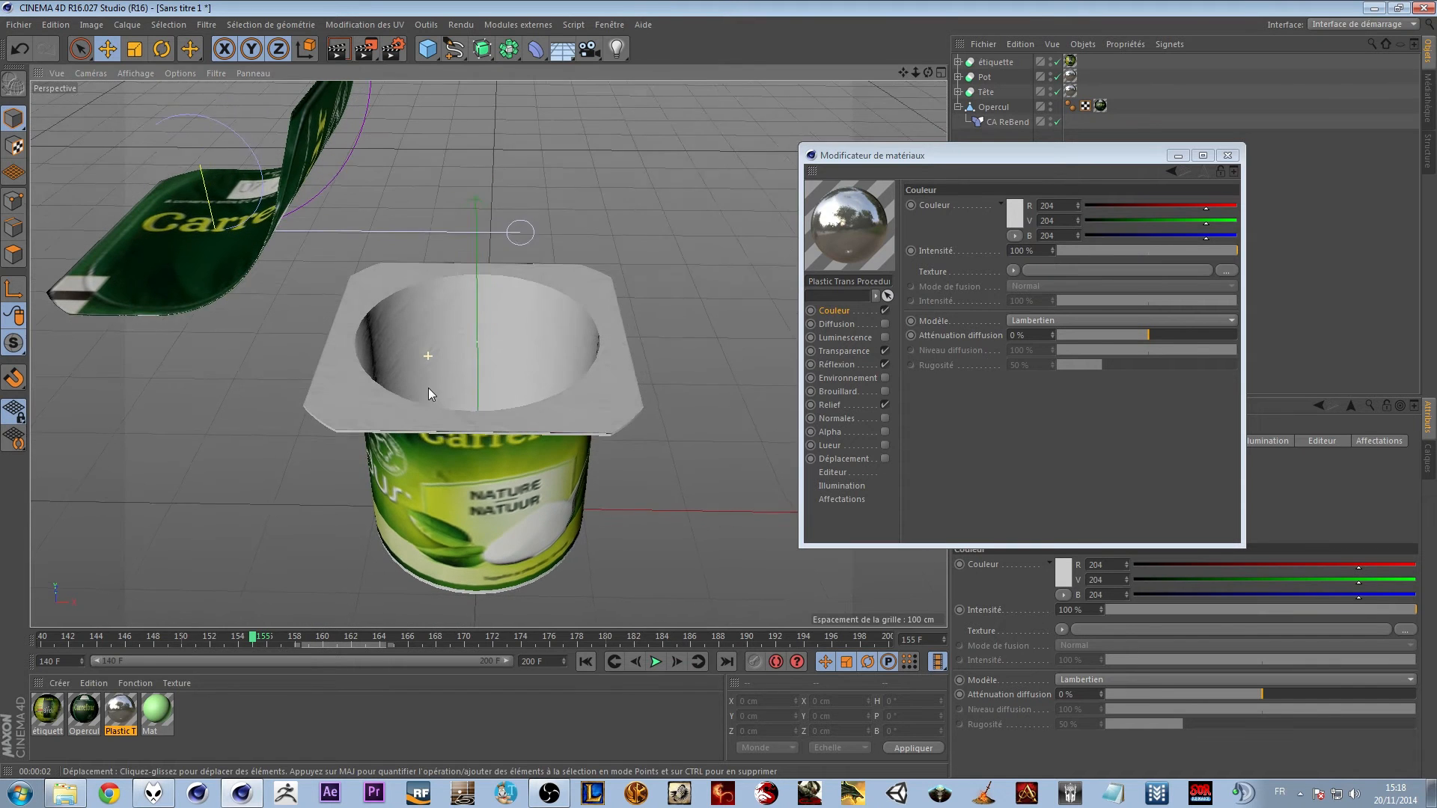
Set the plastic material's Couleur channel to near-white, RGB 241, 240, 240
left_click(847, 311)
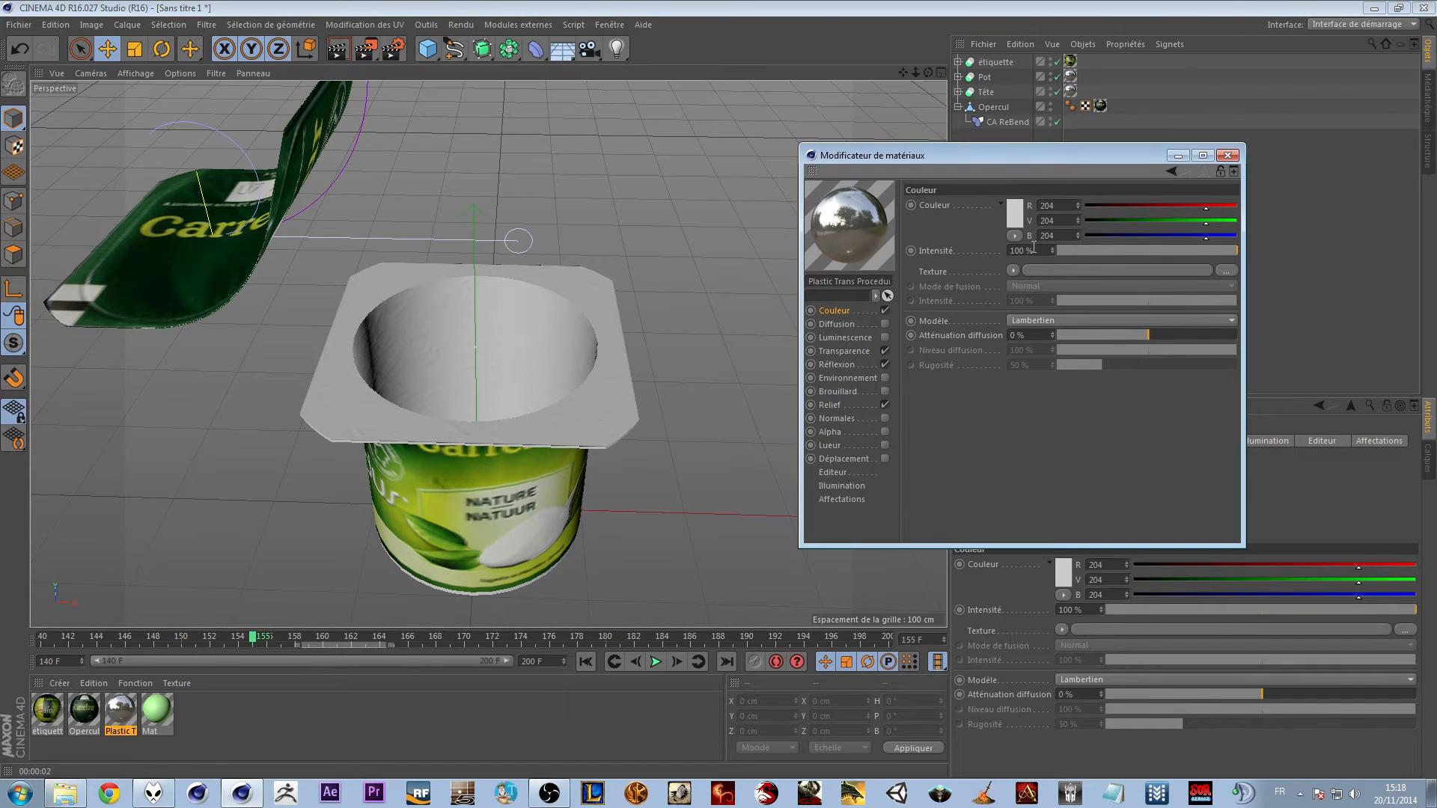
left_click(1012, 215)
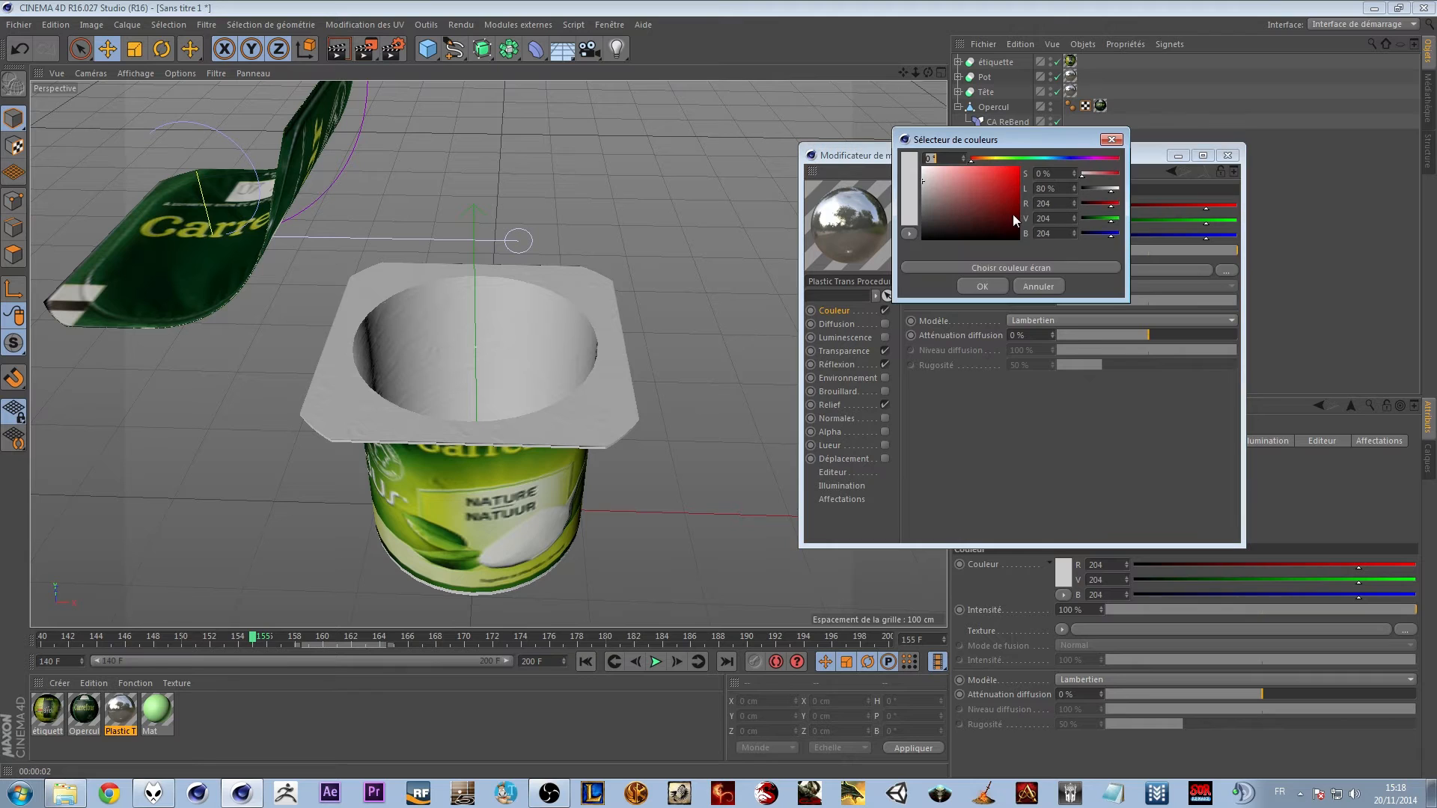
left_click(922, 169)
left_click(967, 285)
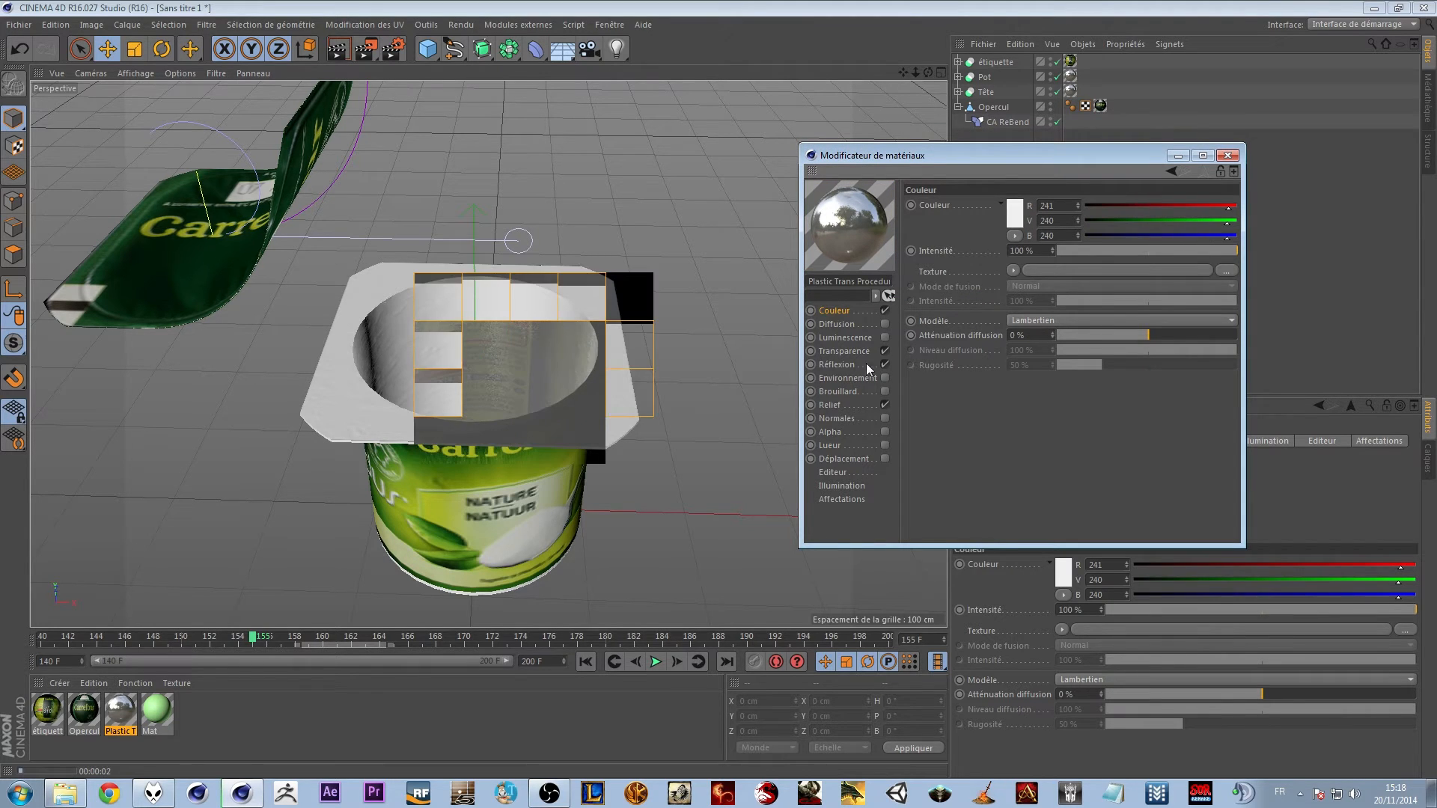
In the plastic's Transparence channel, set the main intensity to 1% and the texture mix intensity to 60%
left_click(846, 351)
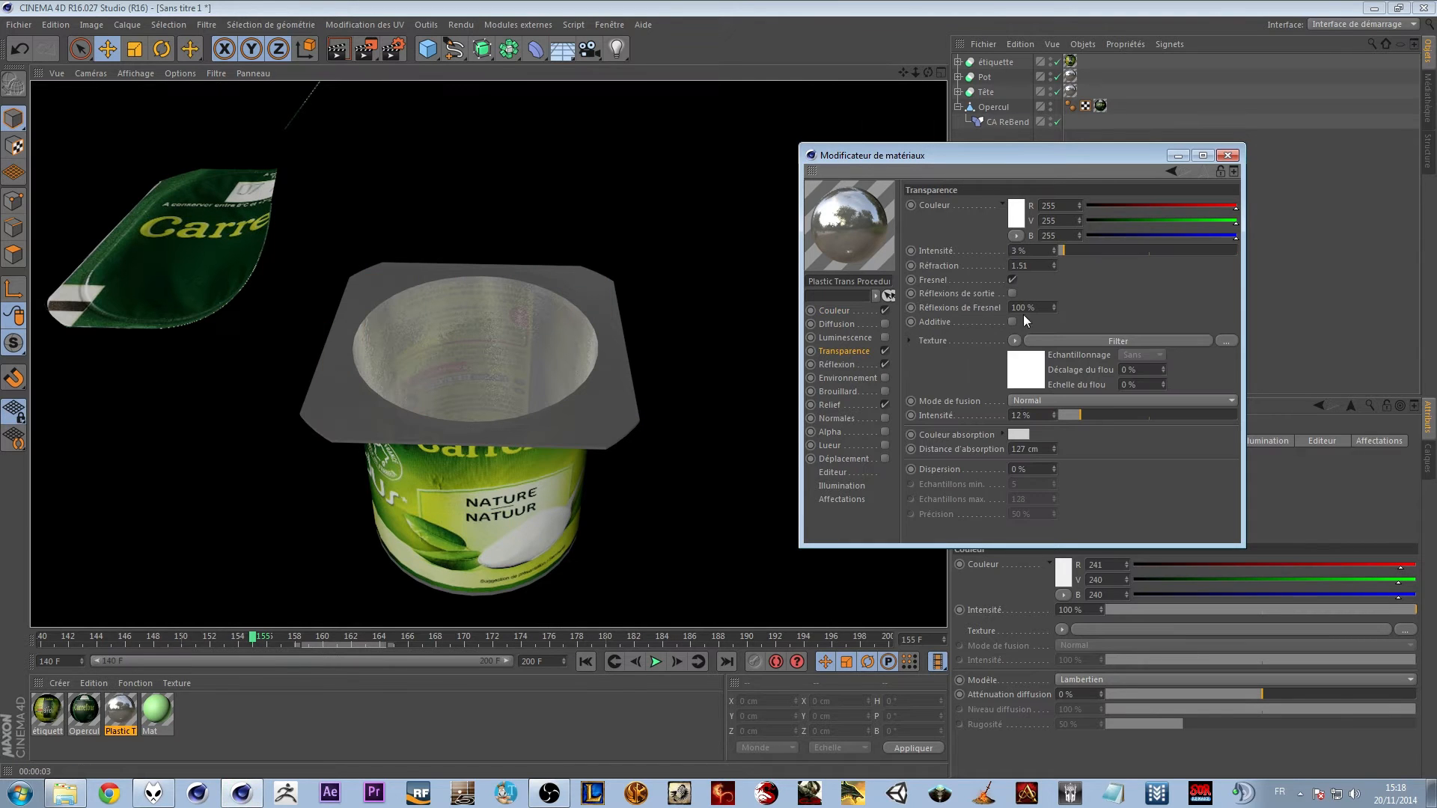
left_click(1065, 416)
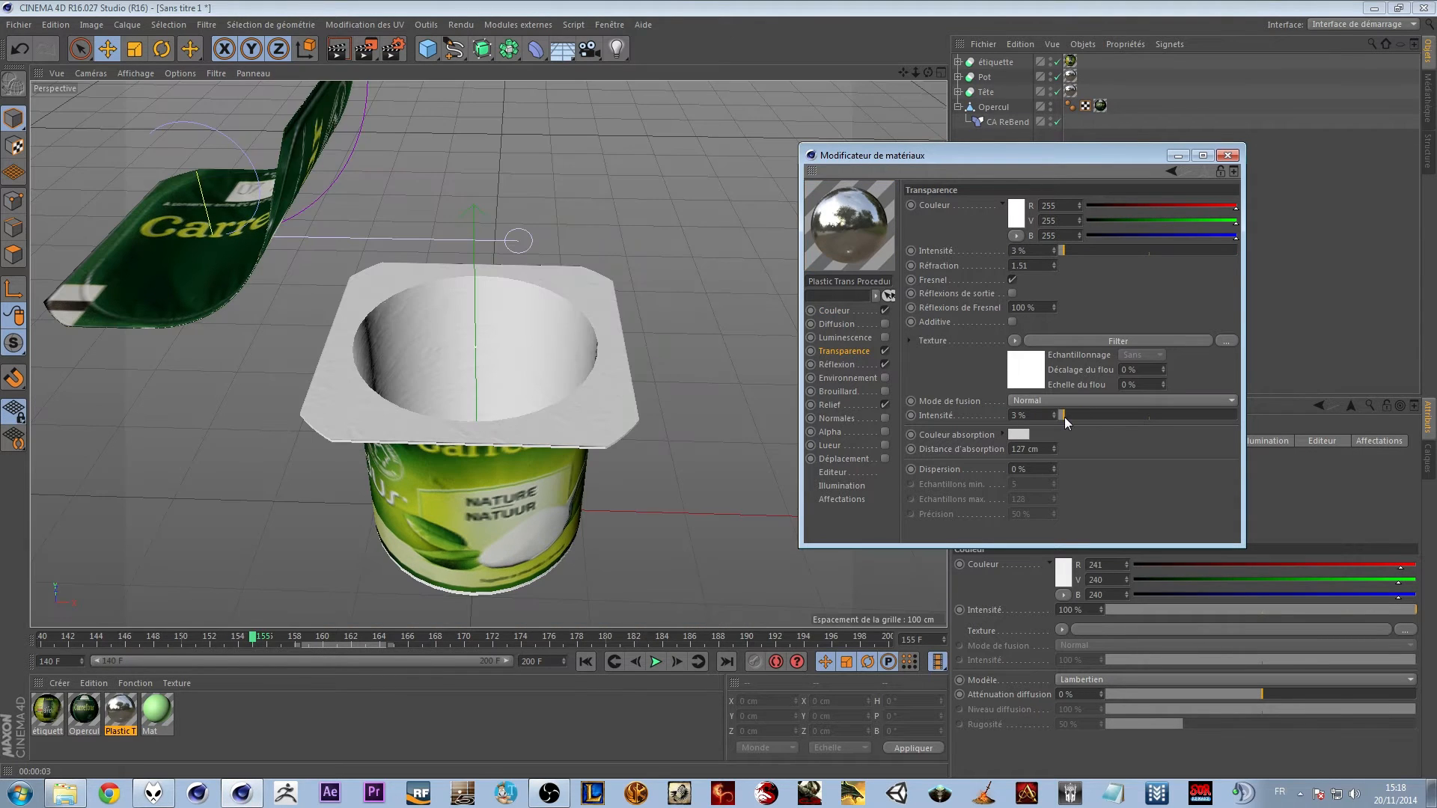
left_click_drag(1075, 416, 1216, 420)
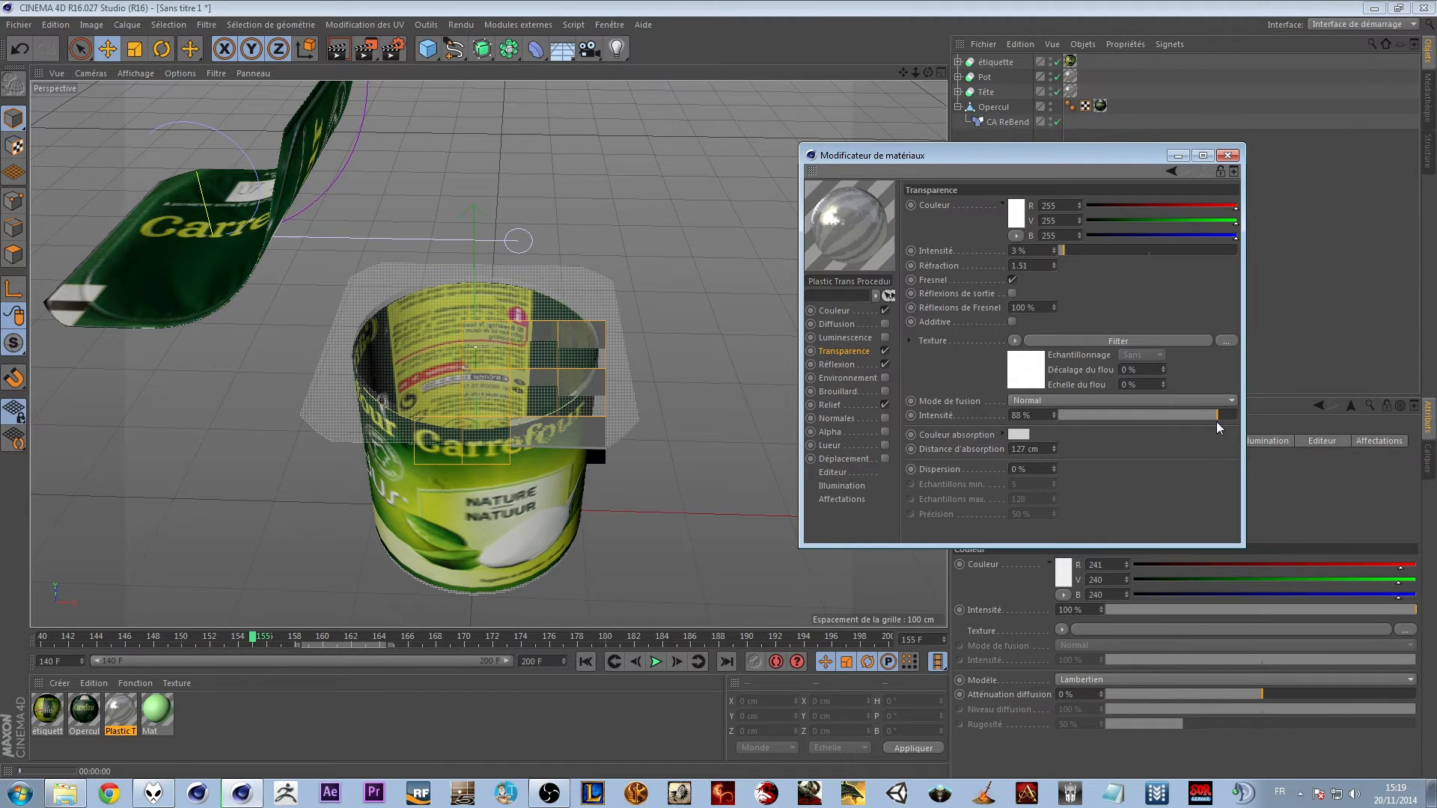
left_click(1061, 250)
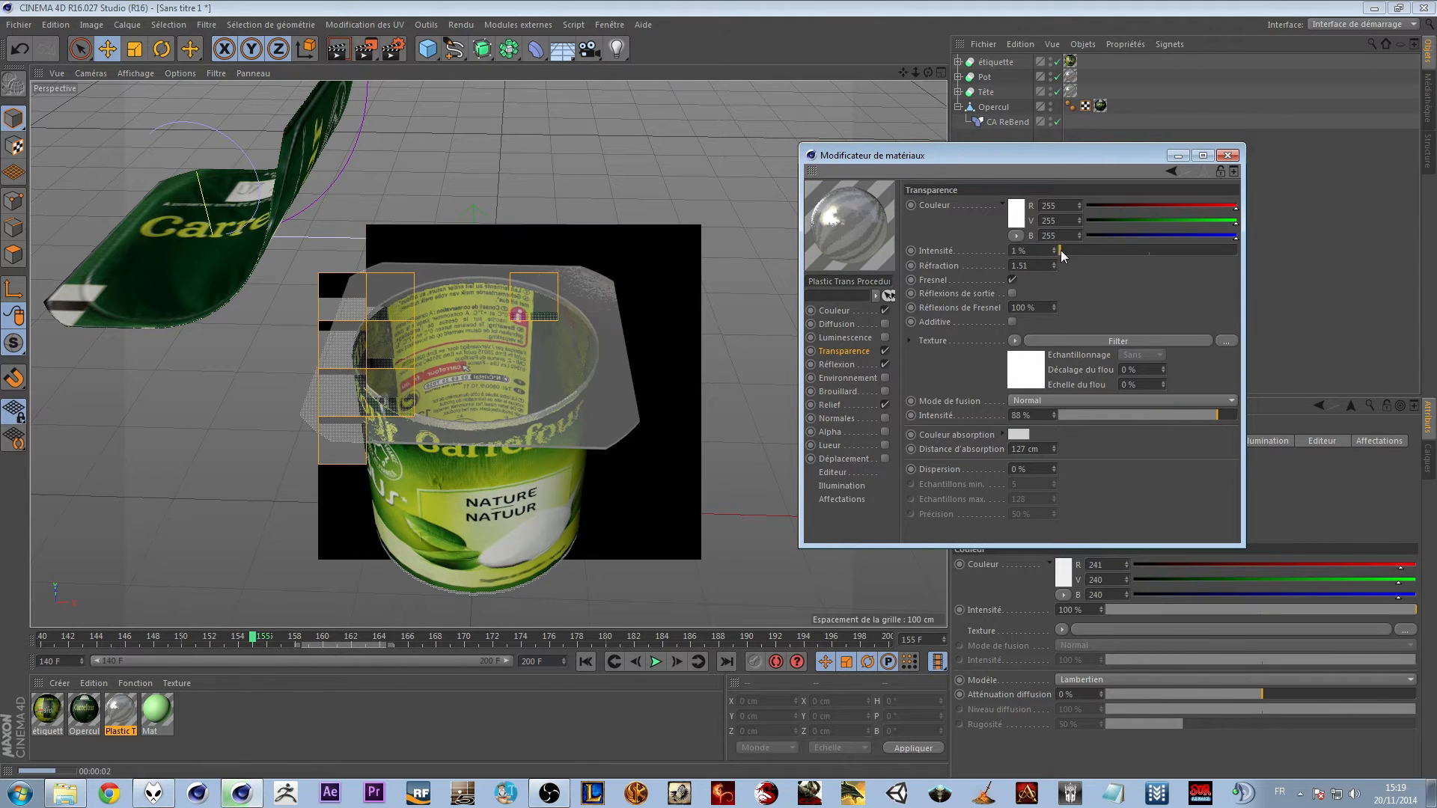
left_click(1166, 415)
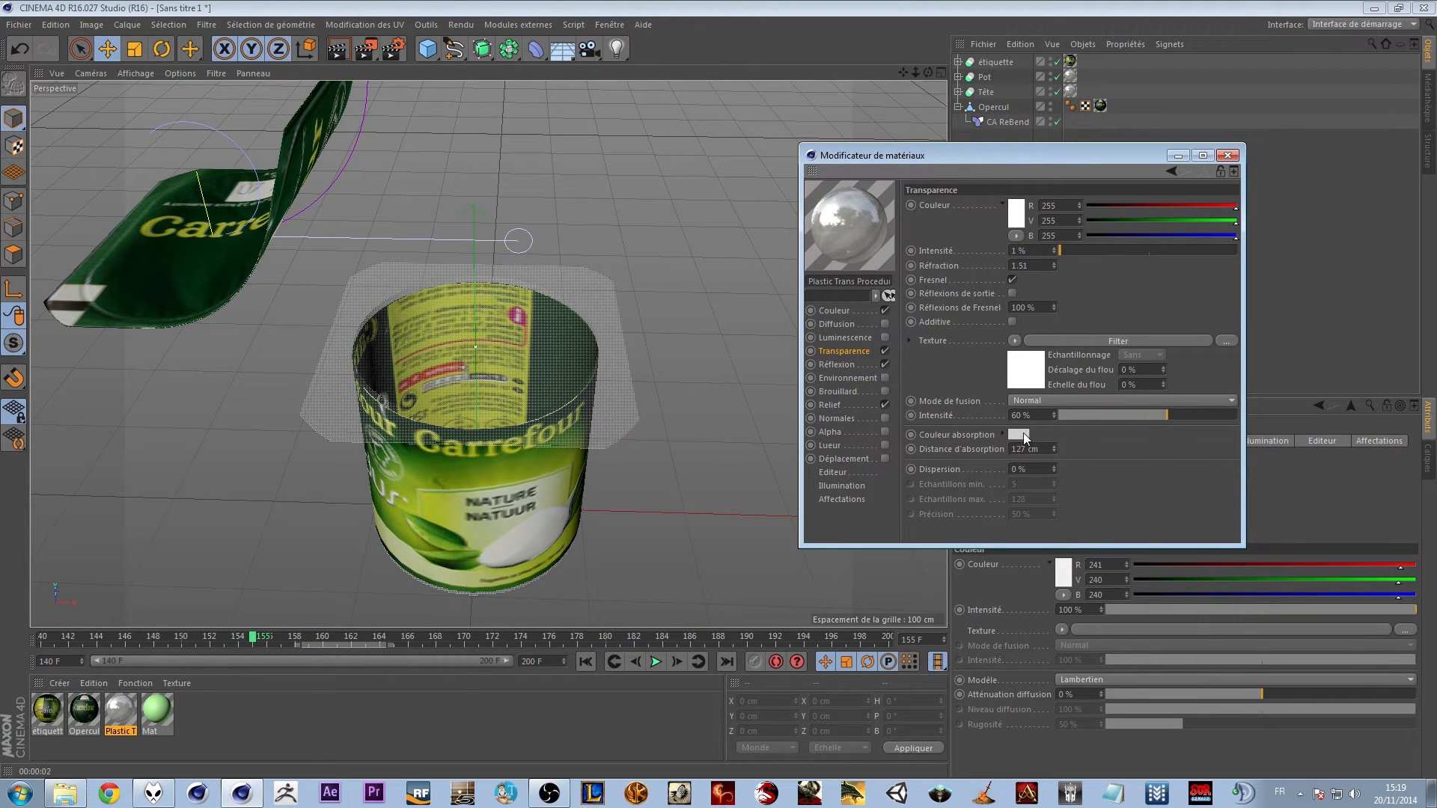
Set the Transparence absorption colour to white and lower the texture mix intensity to 43%, finishing the plastic material's edit
left_click(1024, 434)
left_click(936, 387)
left_click(974, 501)
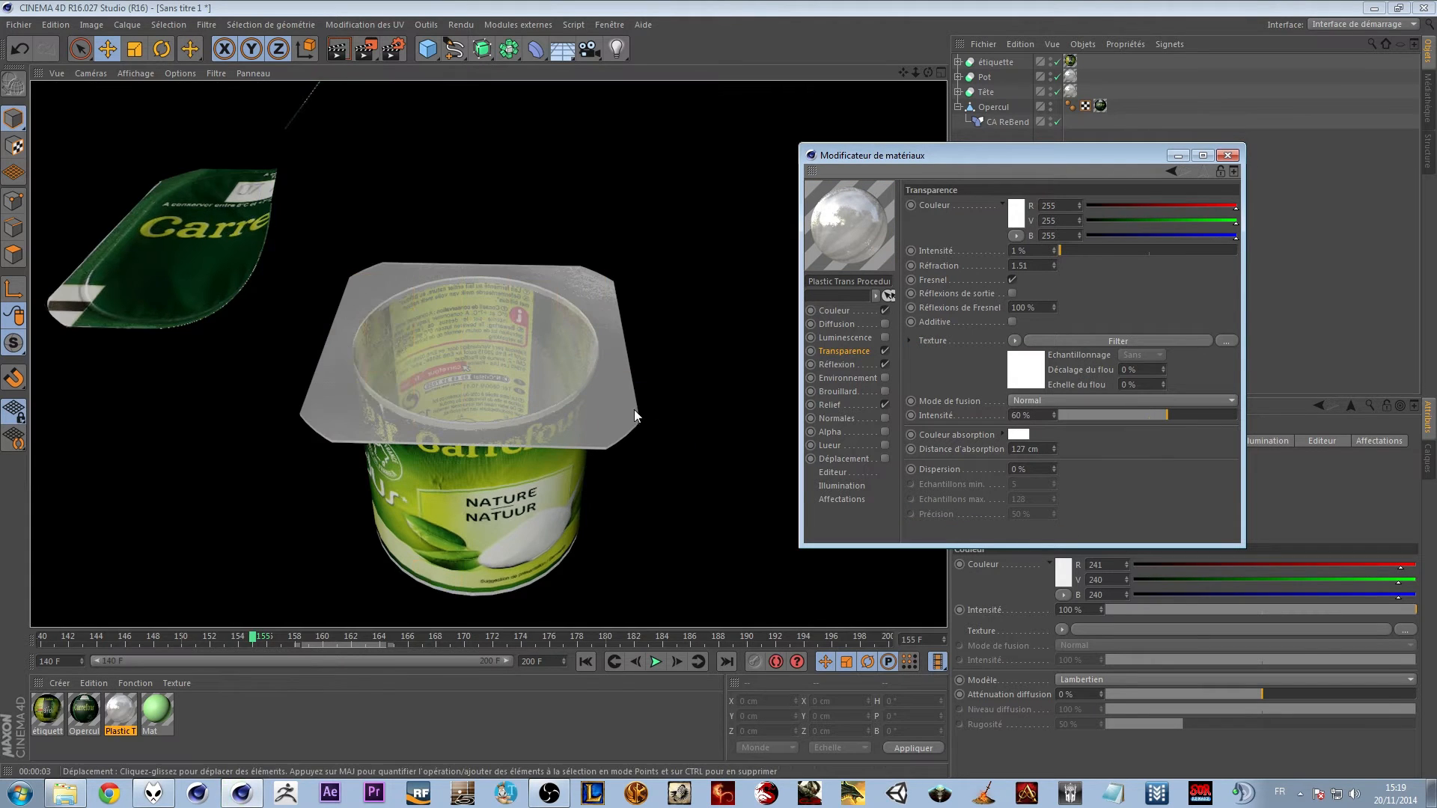
left_click_drag(1139, 416, 1136, 415)
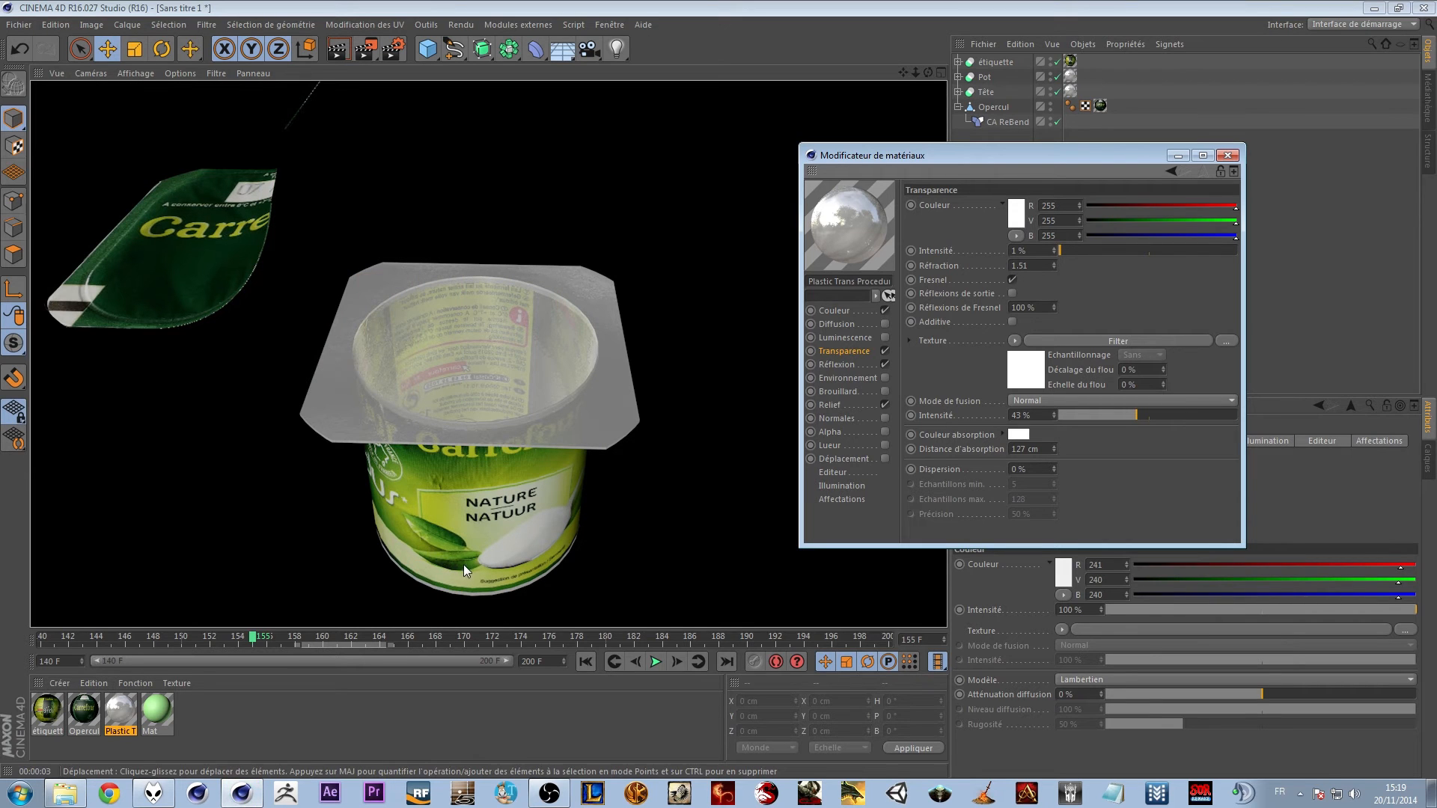
left_click(1227, 156)
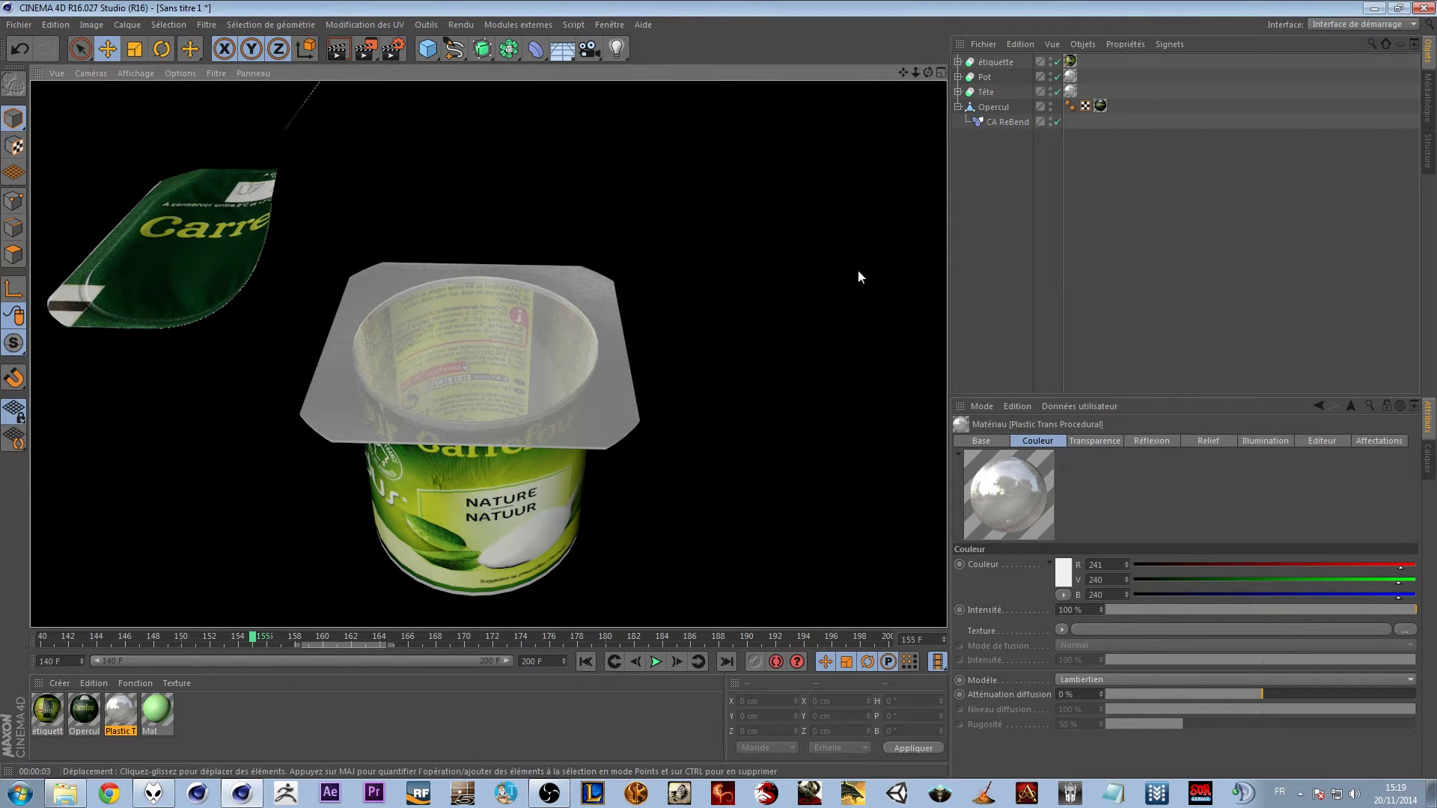
Deselect the material and extend the timeline's preview range so it starts at frame 0
right_click_drag(597, 406, 539, 419, "alt")
mouse_move(530, 419)
left_mouse_down("alt")
mouse_move(541, 347)
mouse_move(524, 404)
left_mouse_up("alt")
left_click(375, 717)
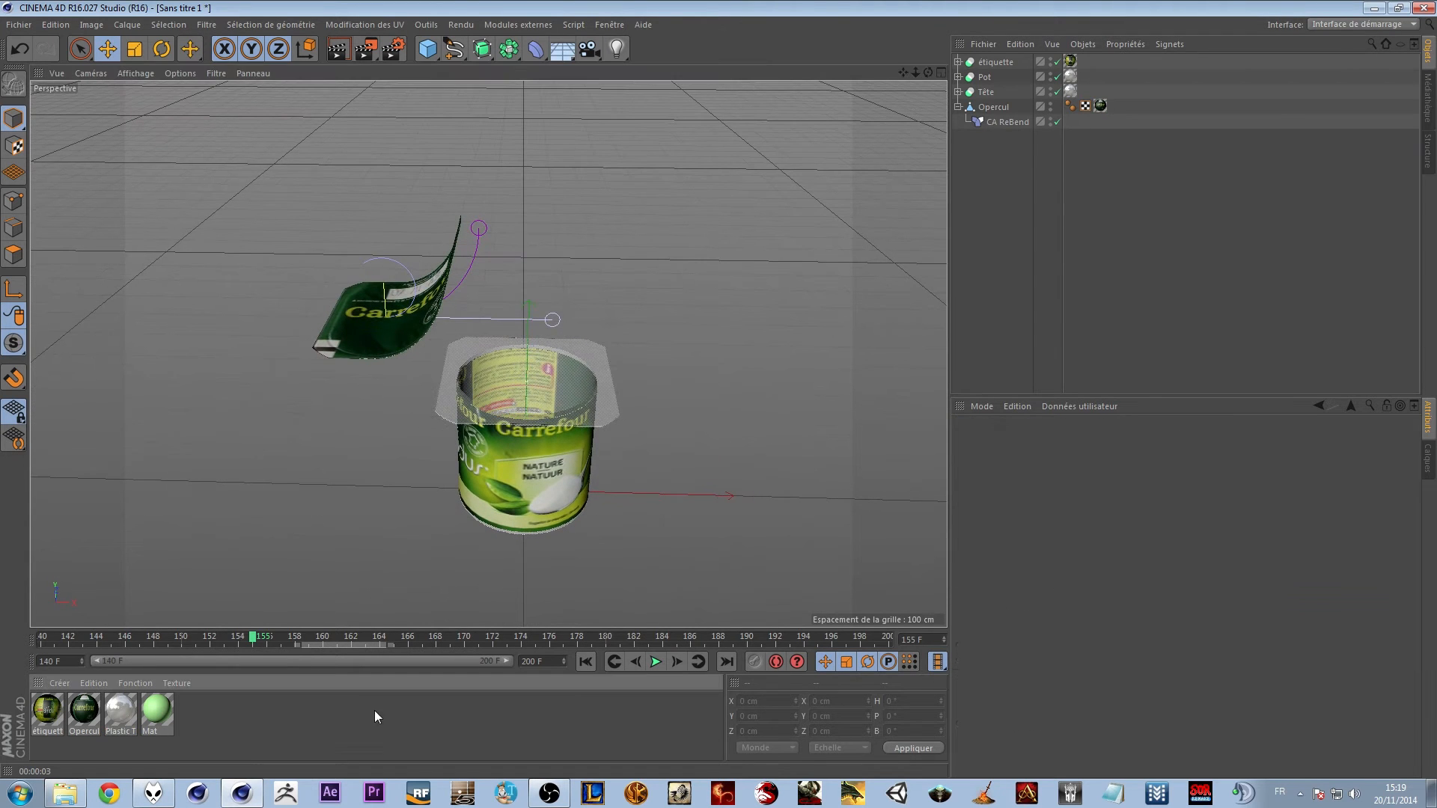
left_click(50, 661)
type("0")
key("Return")
left_click_drag(375, 662, 92, 663)
Collapse the Opercul hierarchy and select the Pot boolean with its child cylinders shown
left_click(958, 107)
left_click(958, 77)
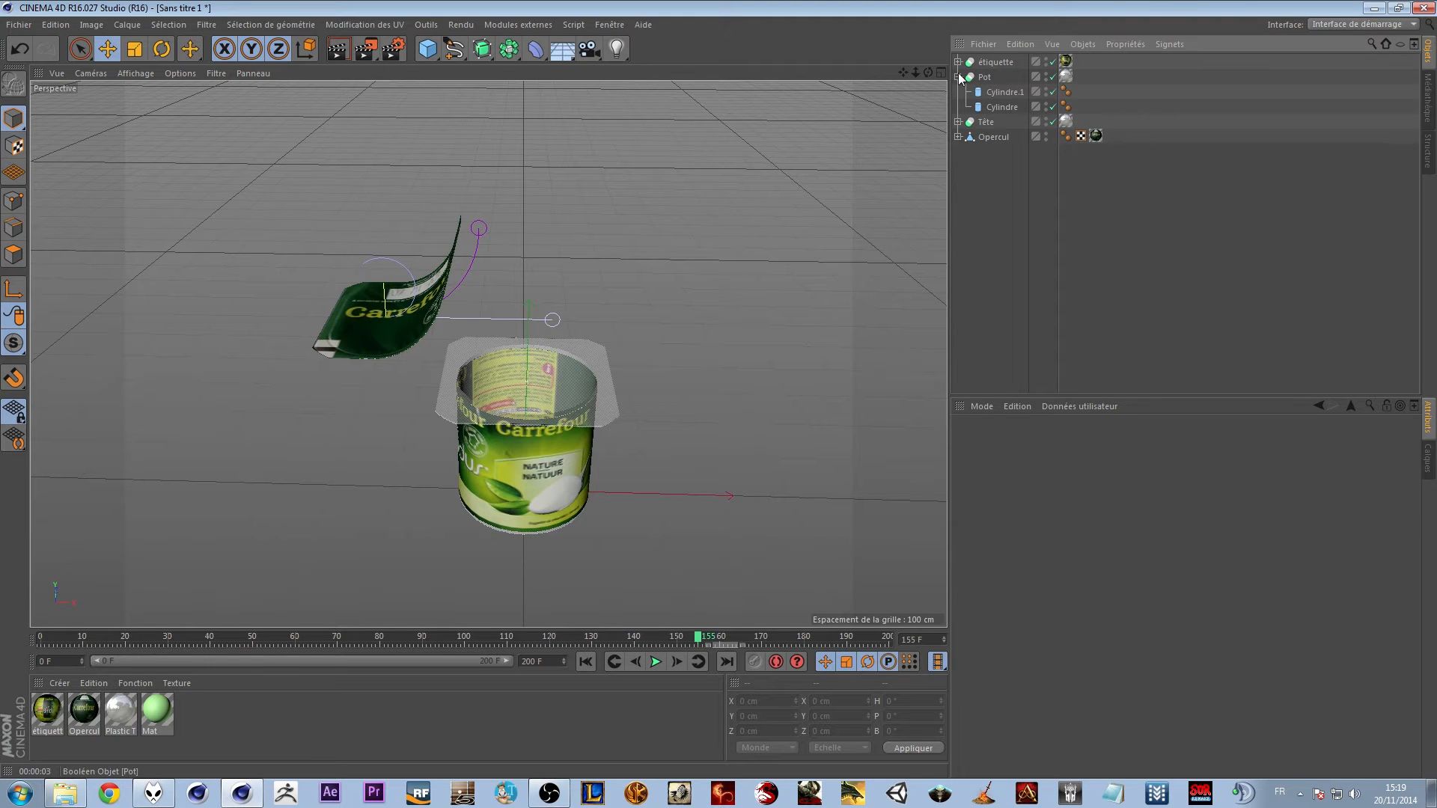
left_click(958, 77)
left_click(983, 79)
left_click(958, 77)
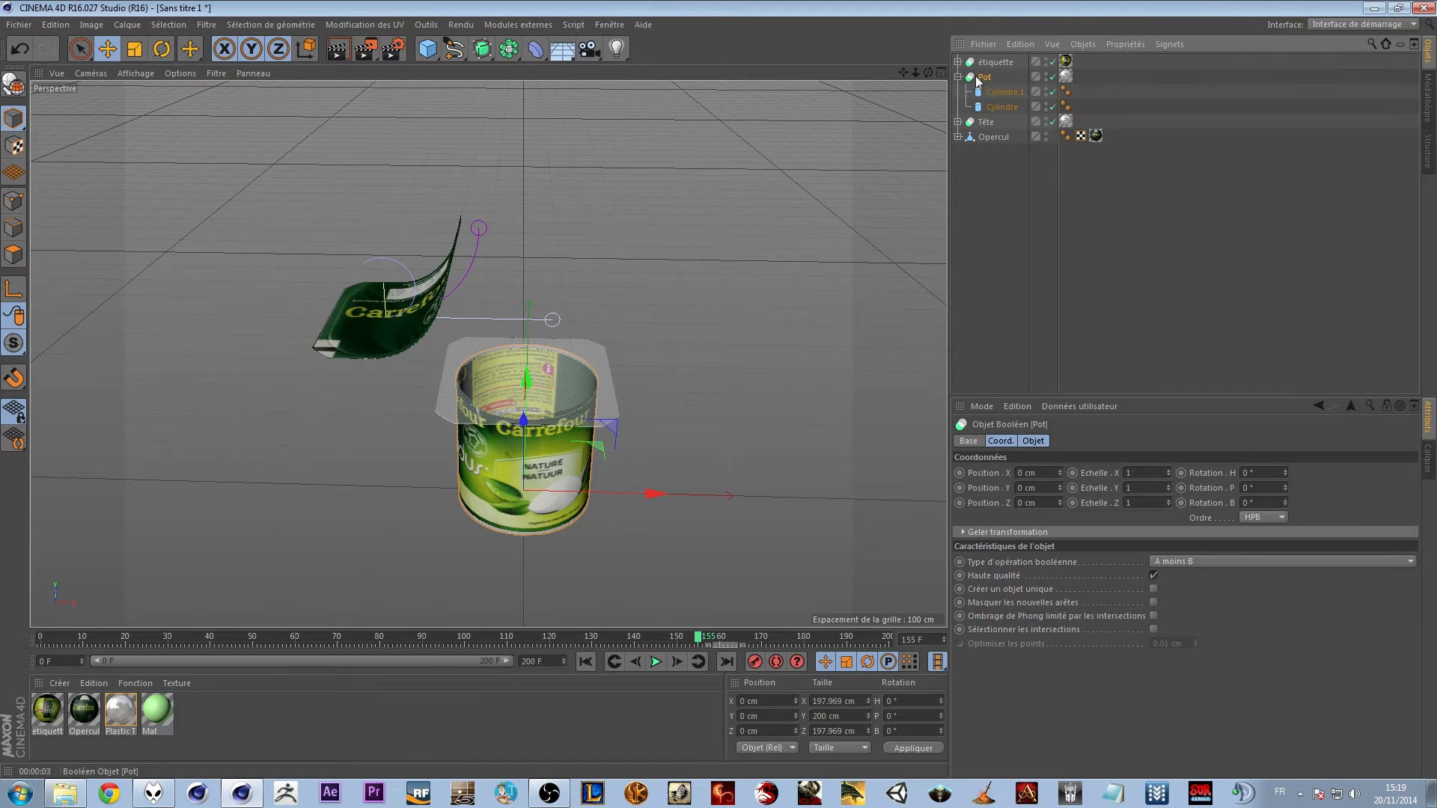
left_click(536, 25)
mouse_move(546, 129)
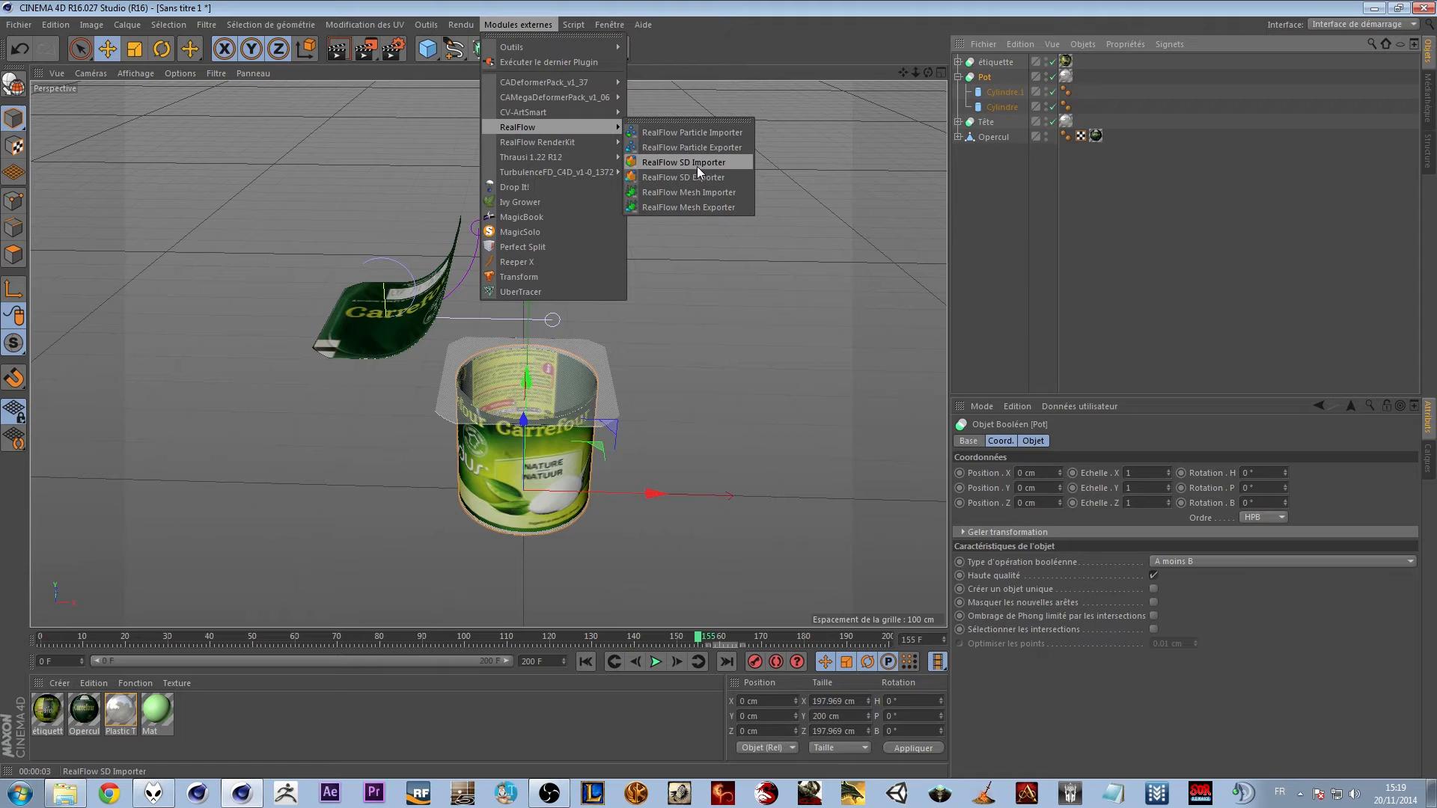
left_click(714, 178)
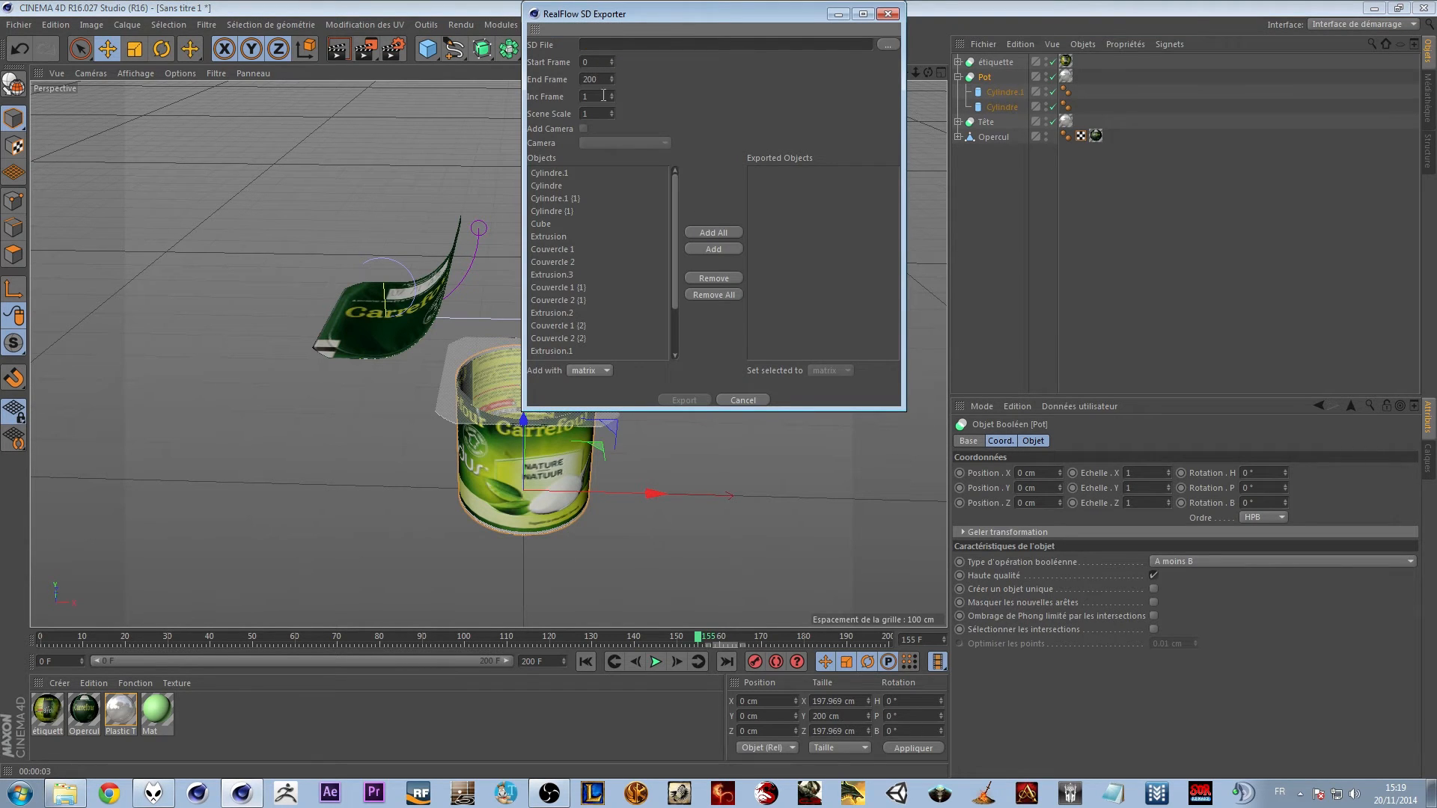
left_click_drag(601, 79, 555, 85)
left_click(744, 399)
Go to frame 165, then try a RealFlow SD export with end frame 165 and examine its list of exportable objects
left_click_drag(36, 640, 742, 641)
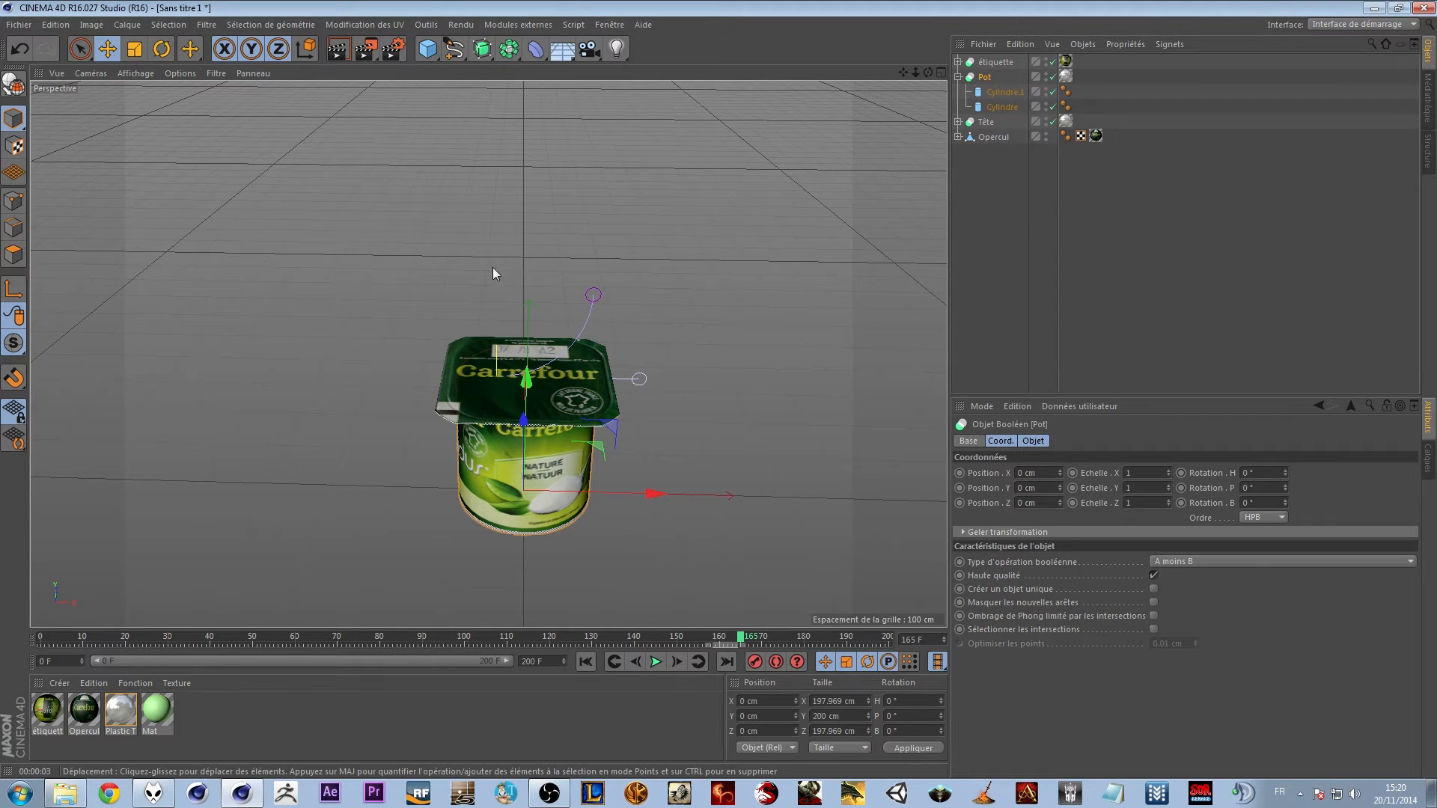
key("v")
mouse_move(352, 233)
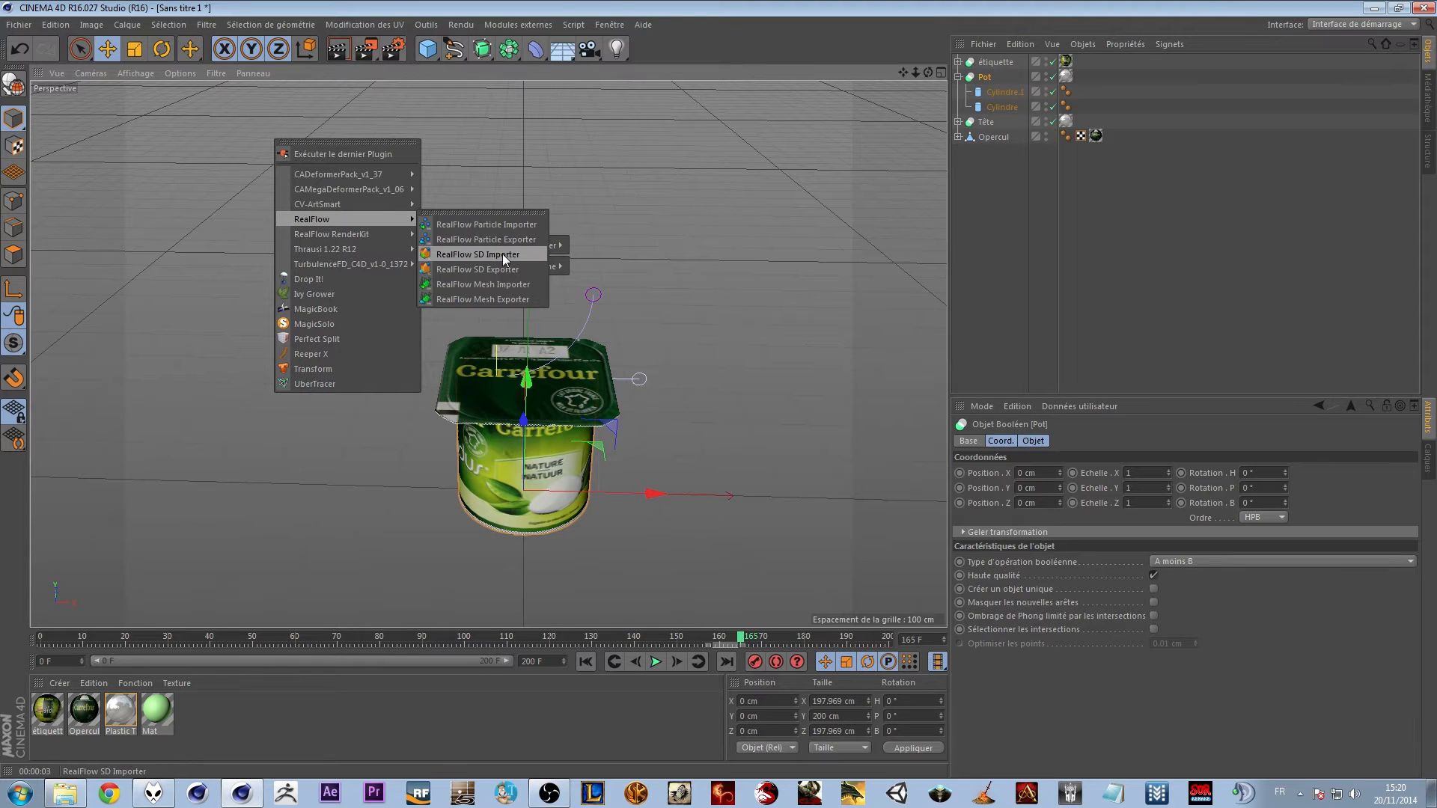
left_click(499, 269)
double_click(603, 80)
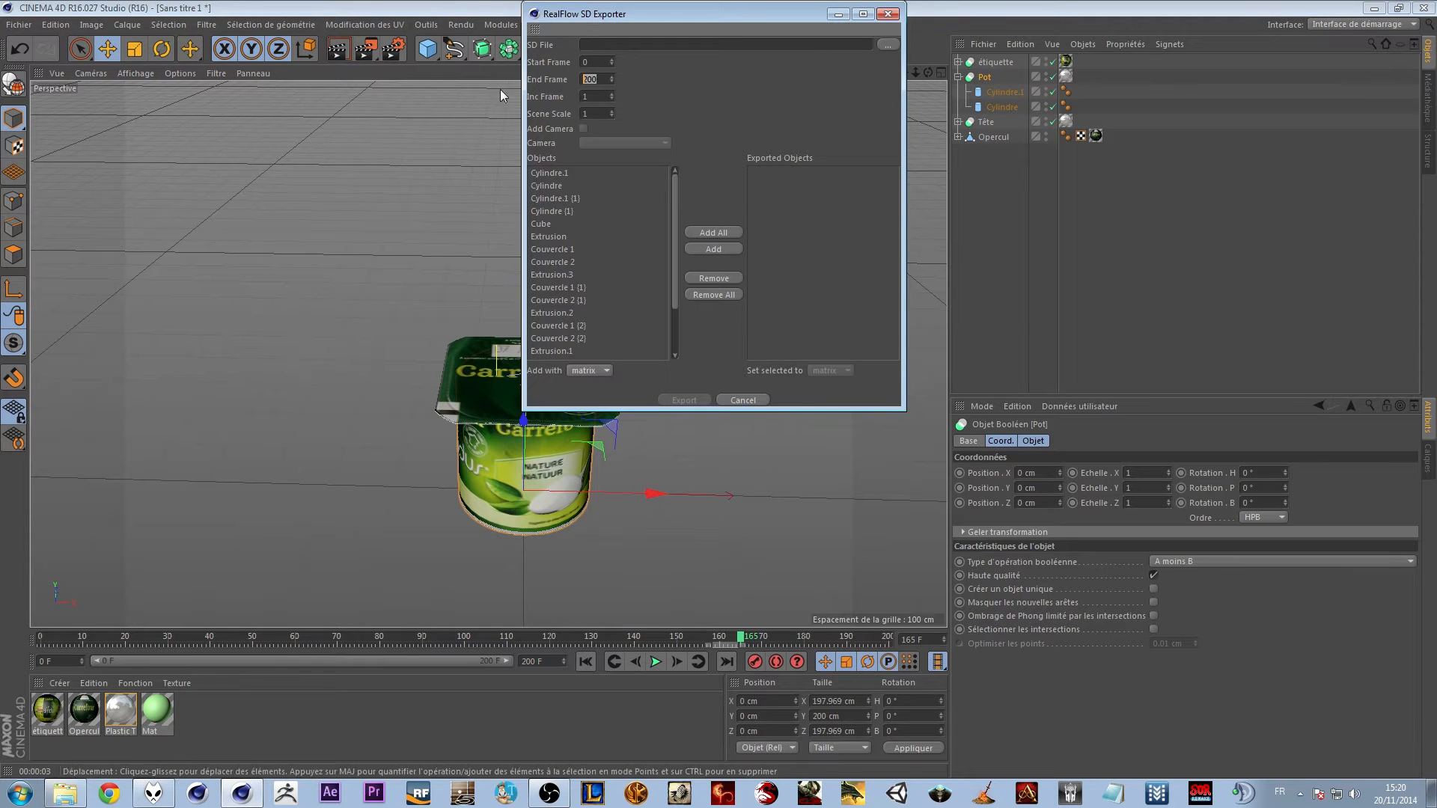
type("165")
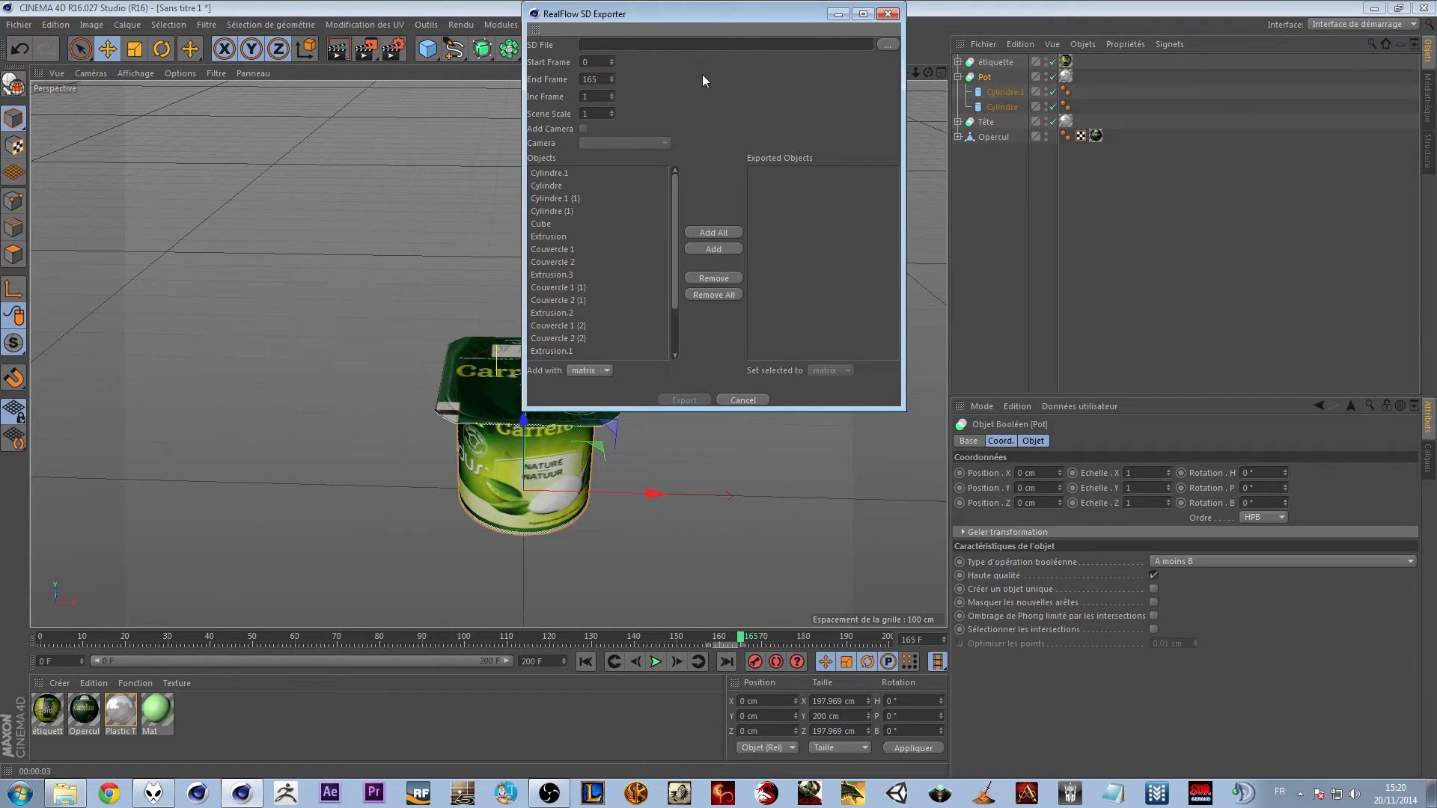
mouse_move(676, 208)
left_mouse_down()
mouse_move(681, 253)
mouse_move(667, 196)
left_mouse_up()
left_click(558, 315)
scroll(559, 317, "down", 2)
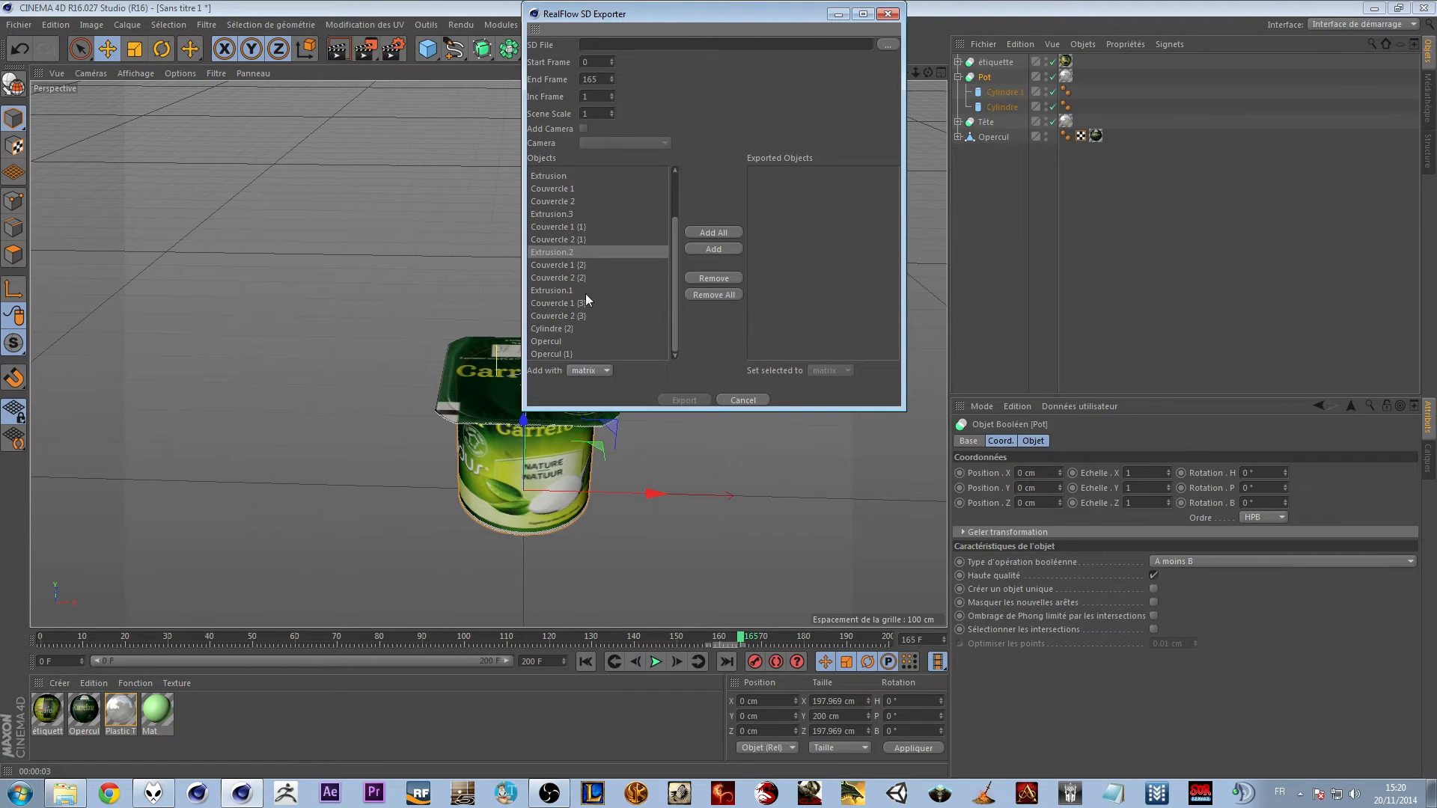
scroll(586, 296, "up", 2)
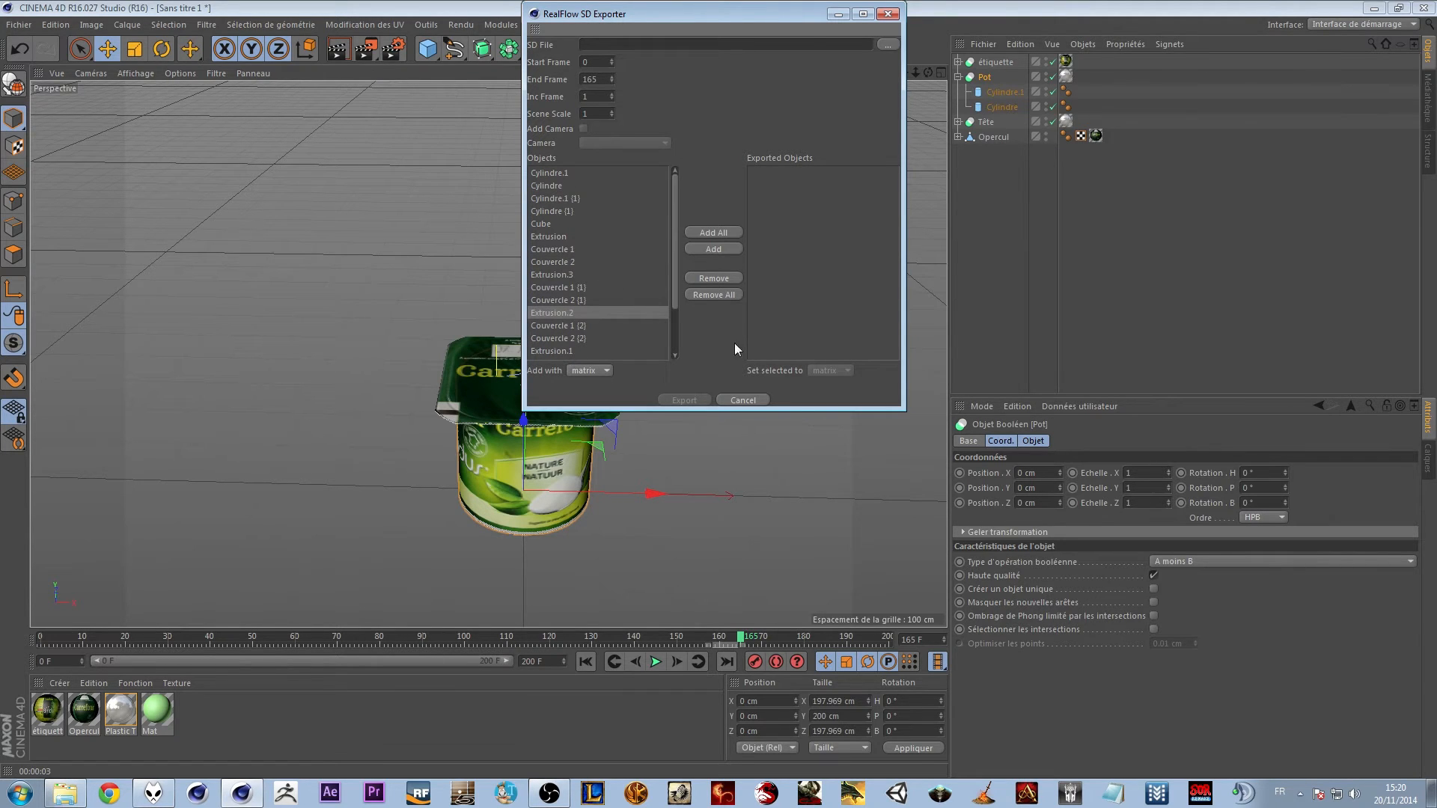
left_click(748, 401)
Convert the Pot boolean into editable polygon objects and delete the original boolean
left_click(961, 66)
left_click(958, 77)
right_click(984, 77)
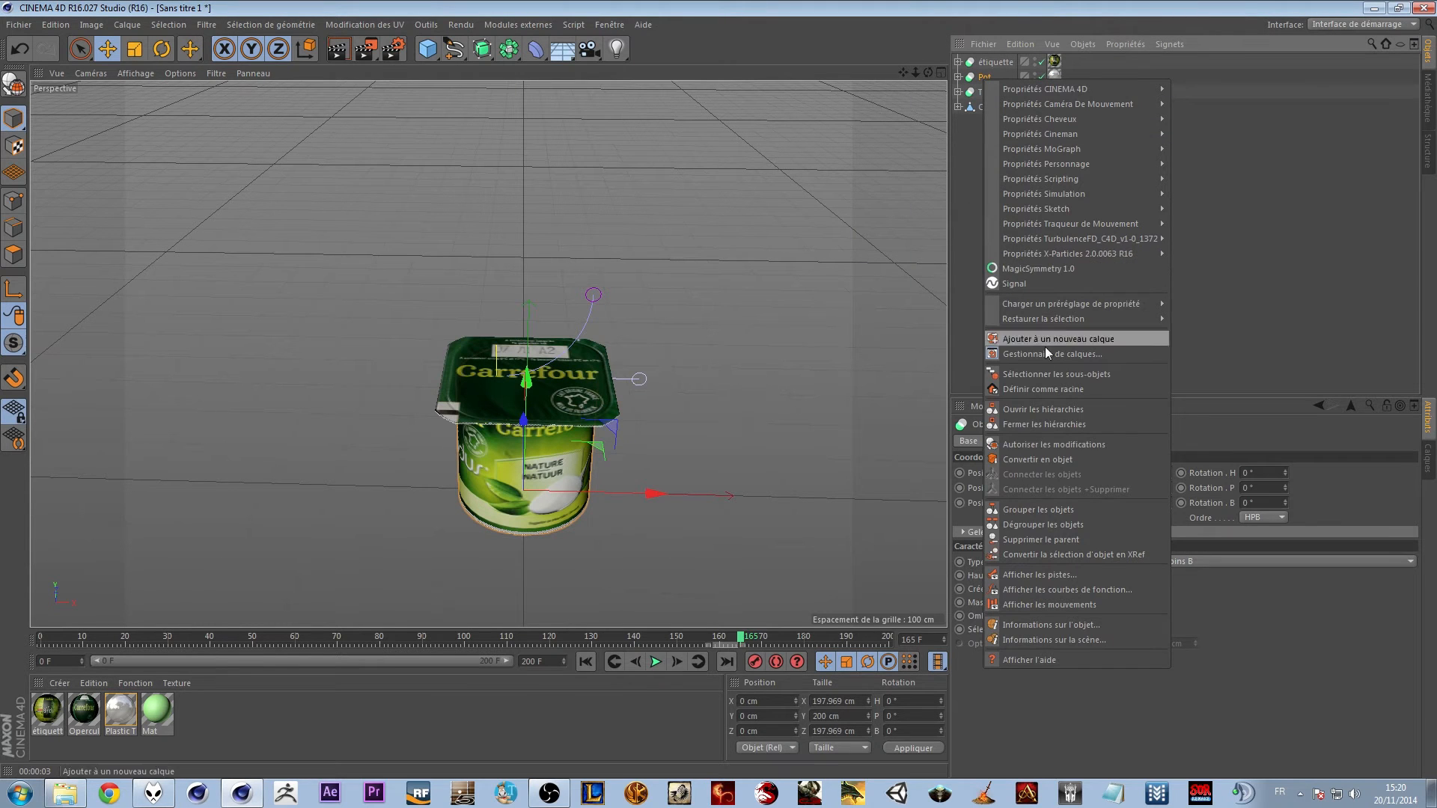
left_click(1044, 460)
left_click(958, 92)
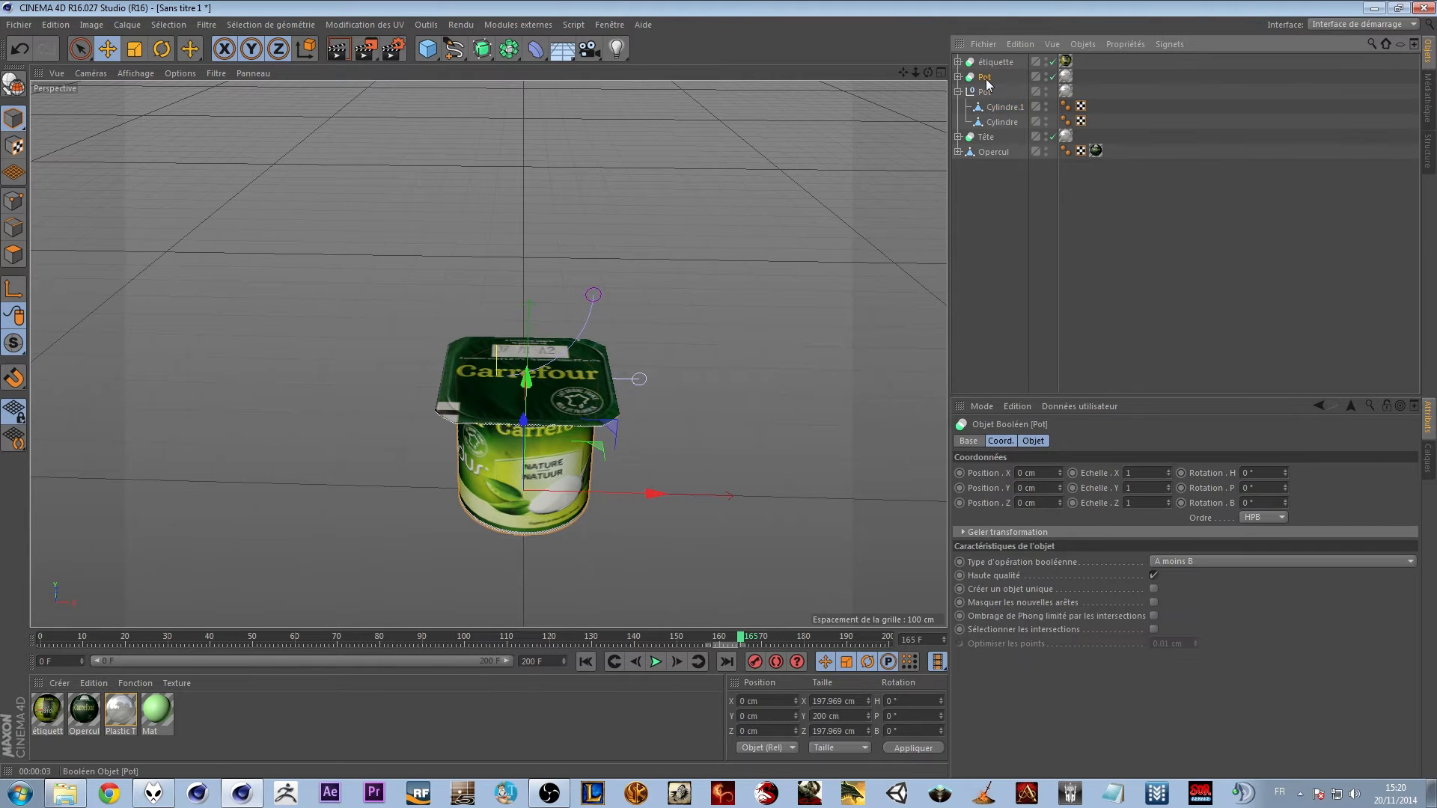
key("Delete")
Move Cylindre.1 out of the Pot null to the root level and delete the null with its remaining cylinder
left_click(313, 636)
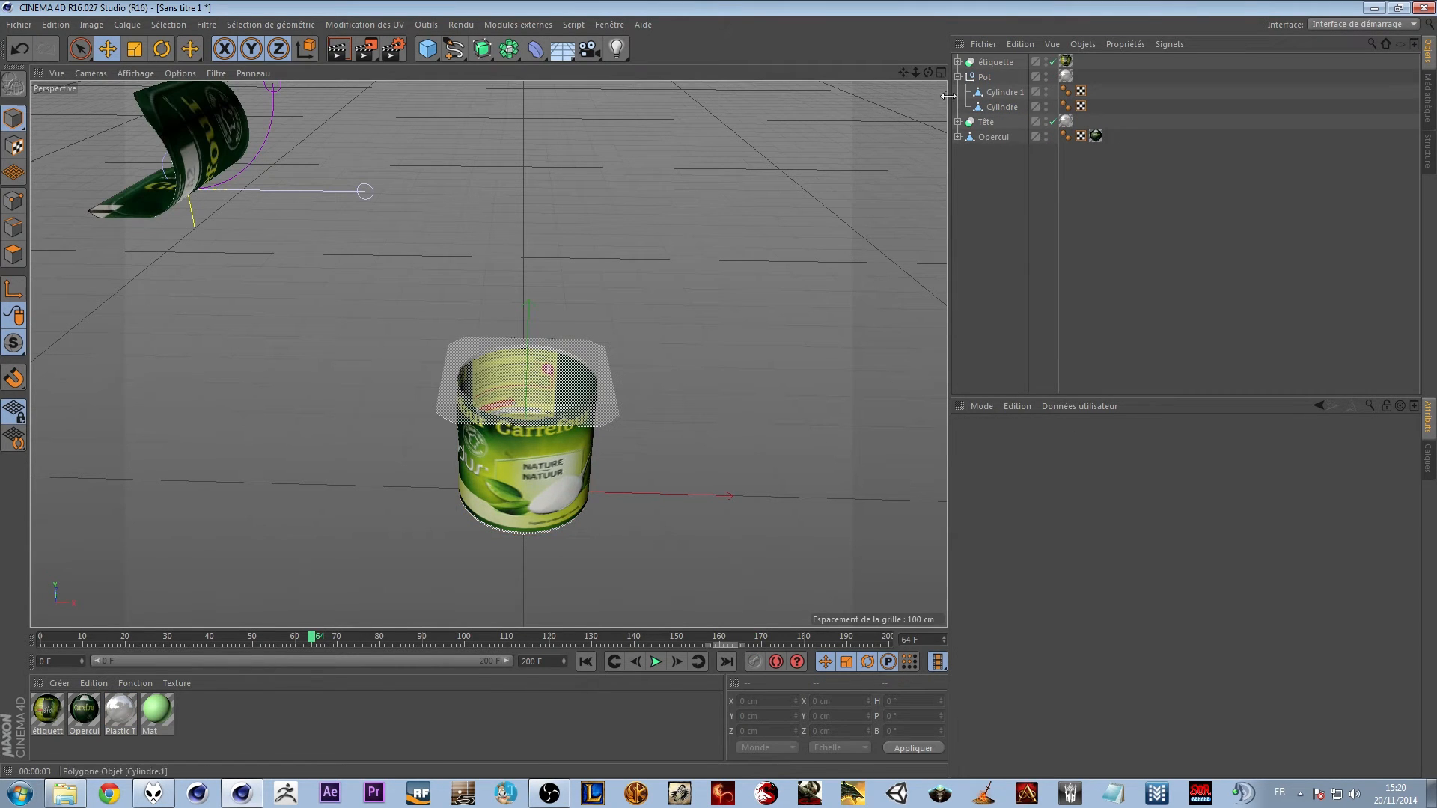
left_click(1004, 92)
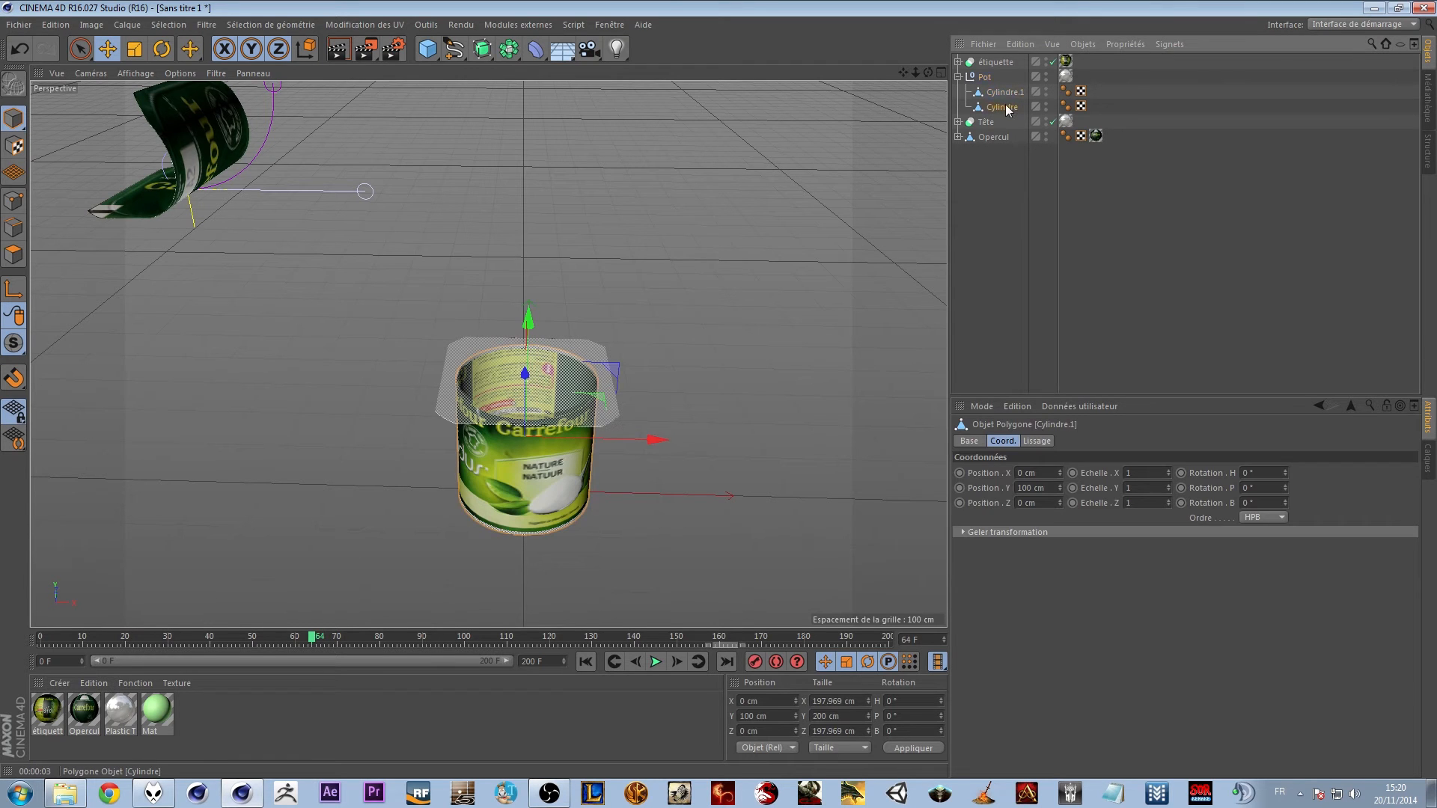
left_click_drag(998, 91, 996, 144)
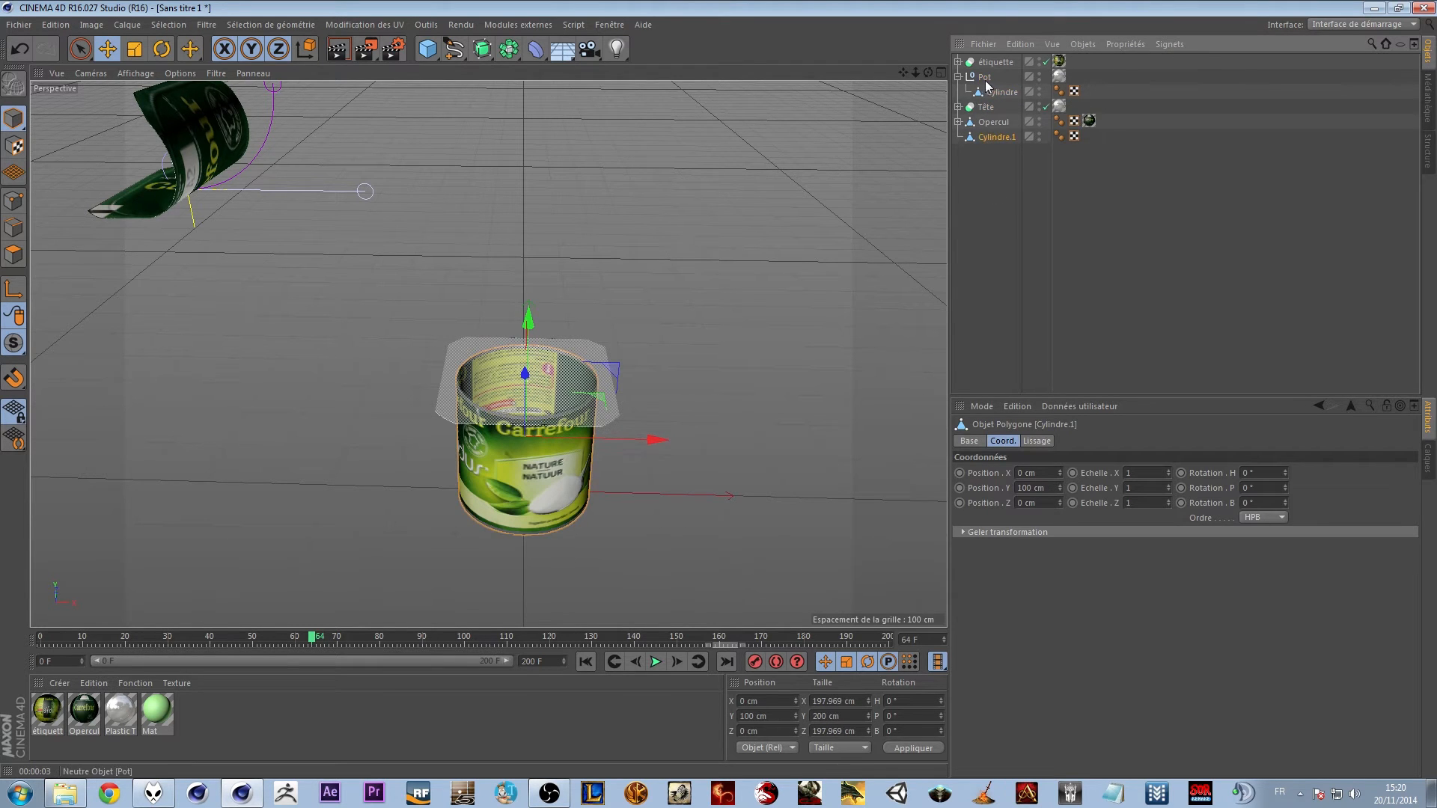
left_click(986, 81)
key("Delete")
Rename the extracted Cylindre.1 object as Pot
double_click(994, 111)
type("Pot")
key("Return")
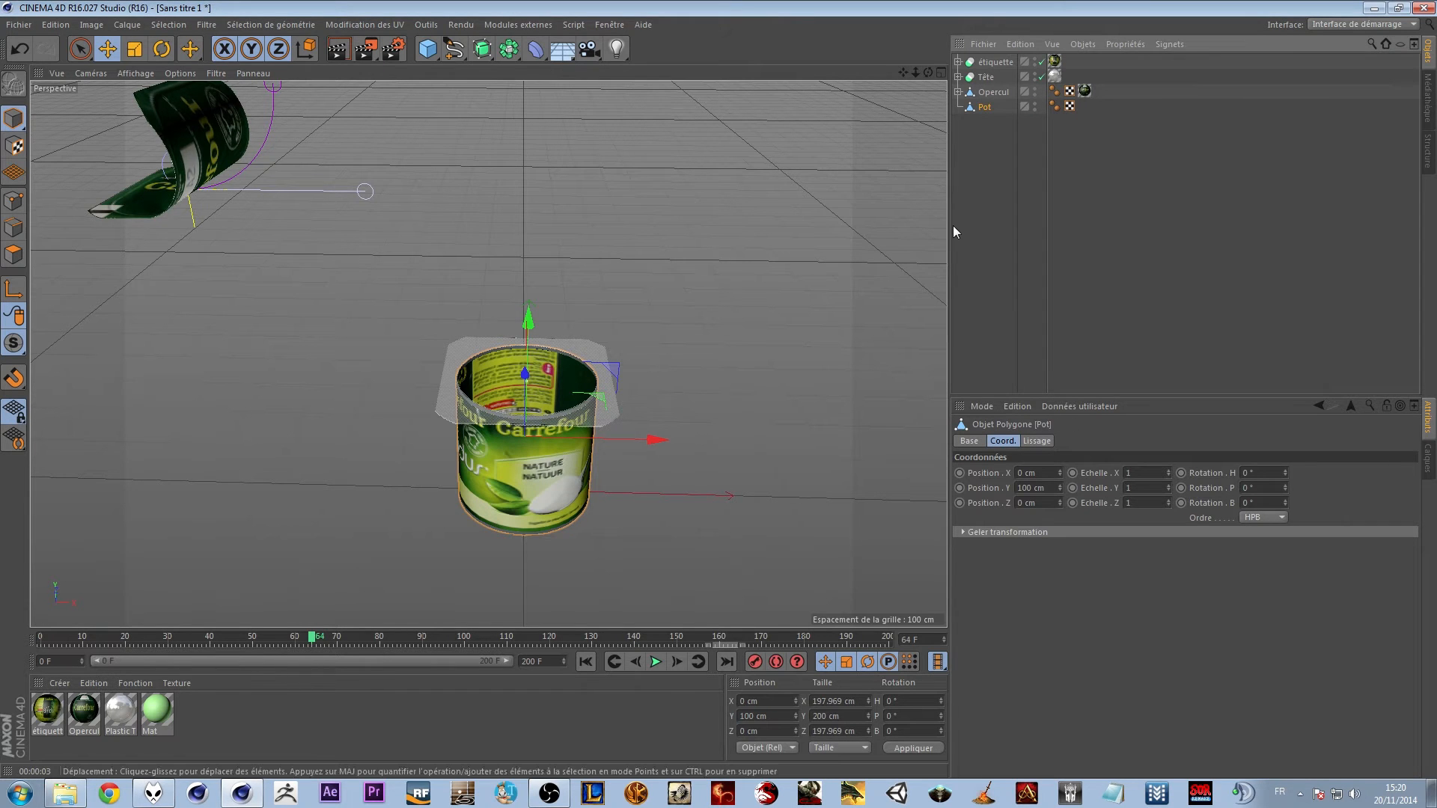
Render the view to check how the converted pot fits inside its label and rim
scroll(675, 423, "up", 5)
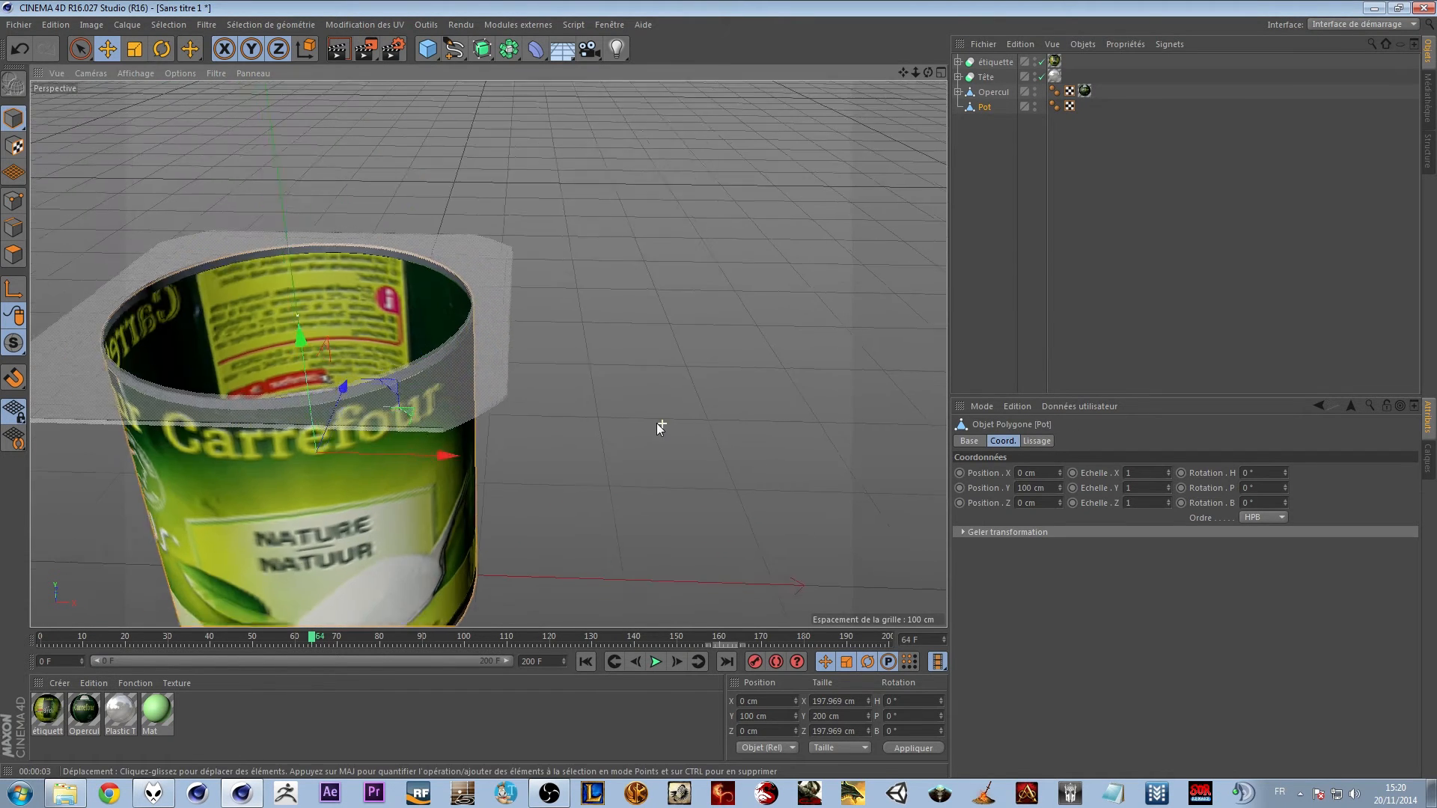
scroll(661, 427, "down", 5)
key("ctrl+r")
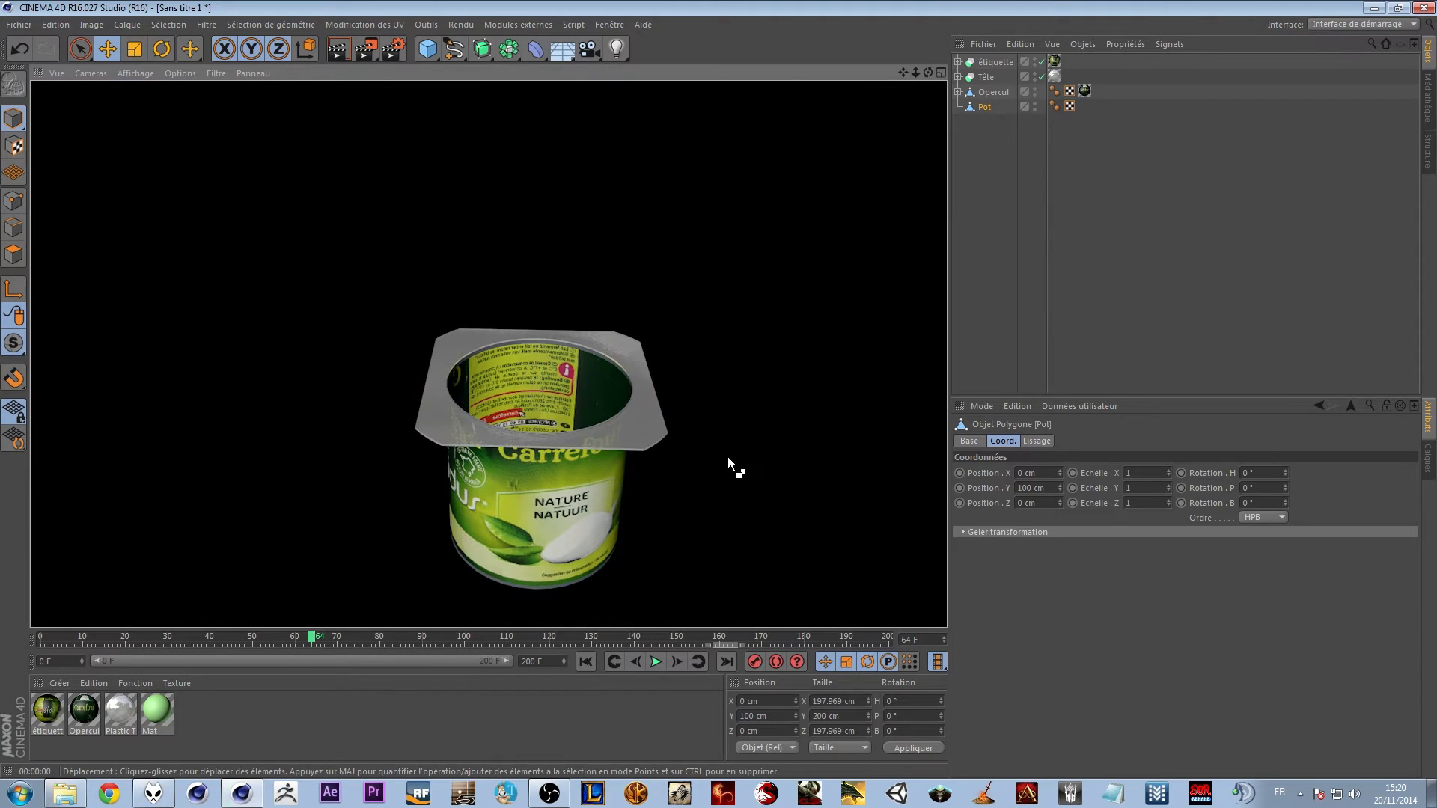
mouse_move(747, 458)
left_mouse_down("alt")
mouse_move(676, 388)
mouse_move(677, 309)
mouse_move(737, 395)
mouse_move(747, 486)
left_mouse_up("alt")
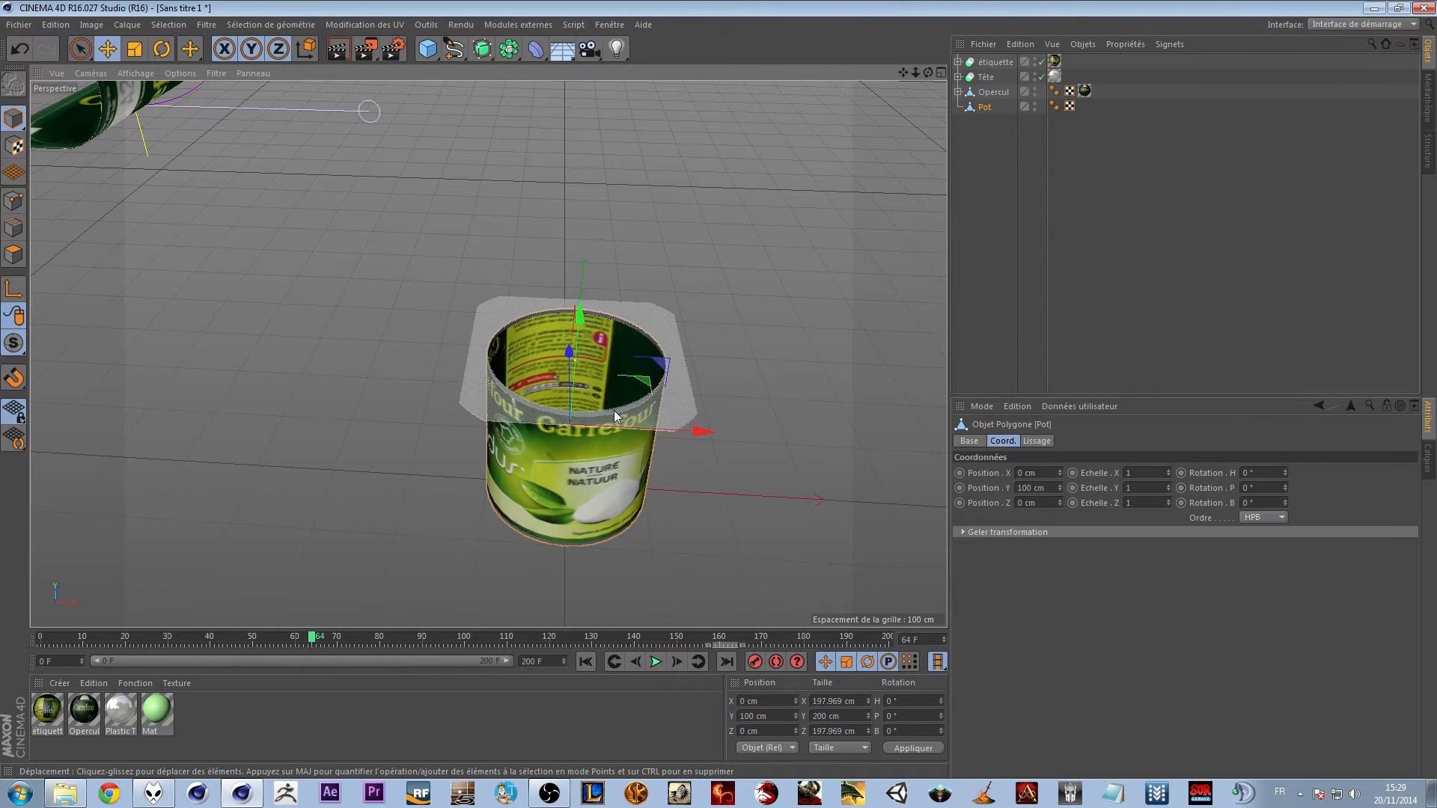
Shrink the Pot slightly with an X scale of 0.99 and a reduced Z scale, and apply the plastic material to it
left_click(1167, 476)
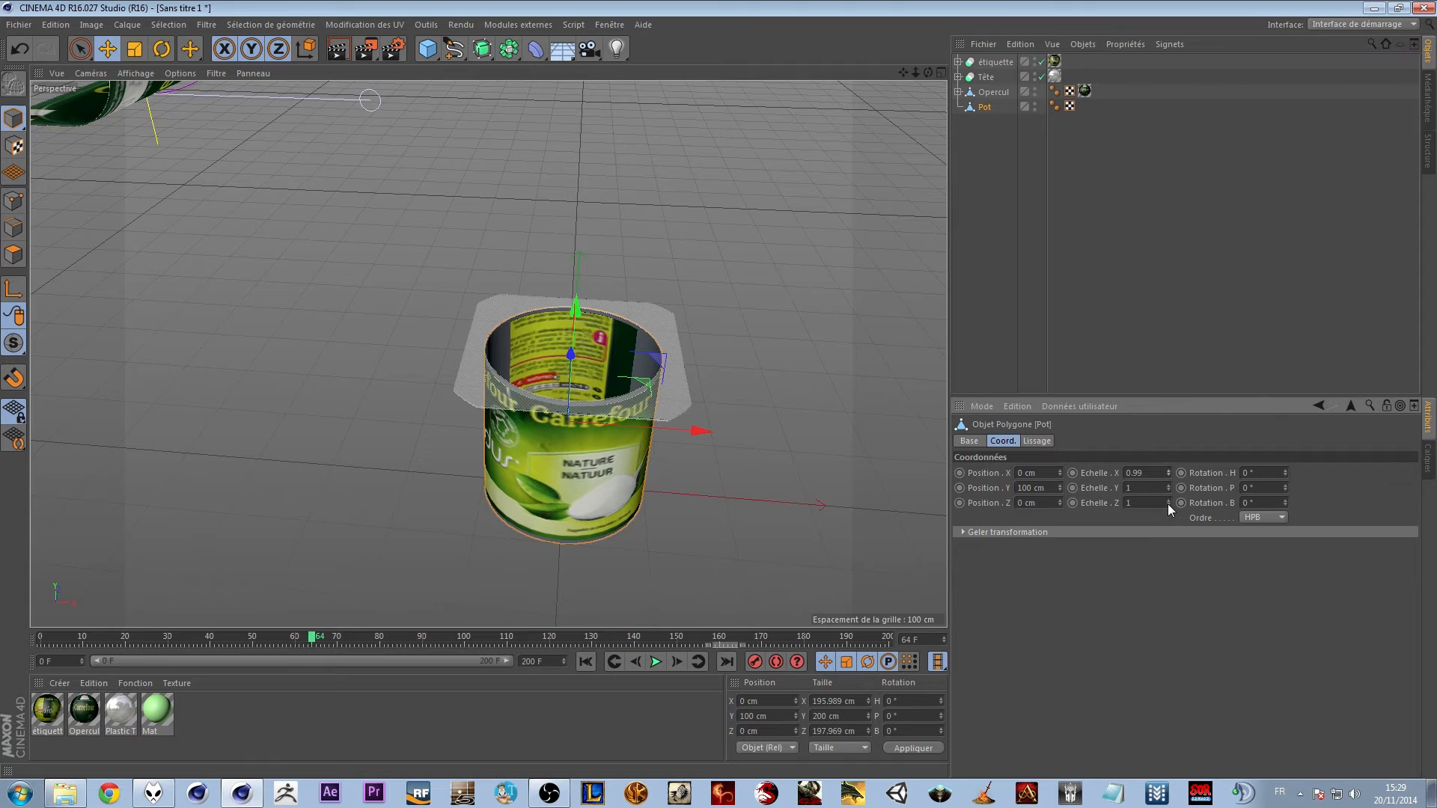
left_click(1168, 505)
left_click_drag(1054, 14, 995, 109)
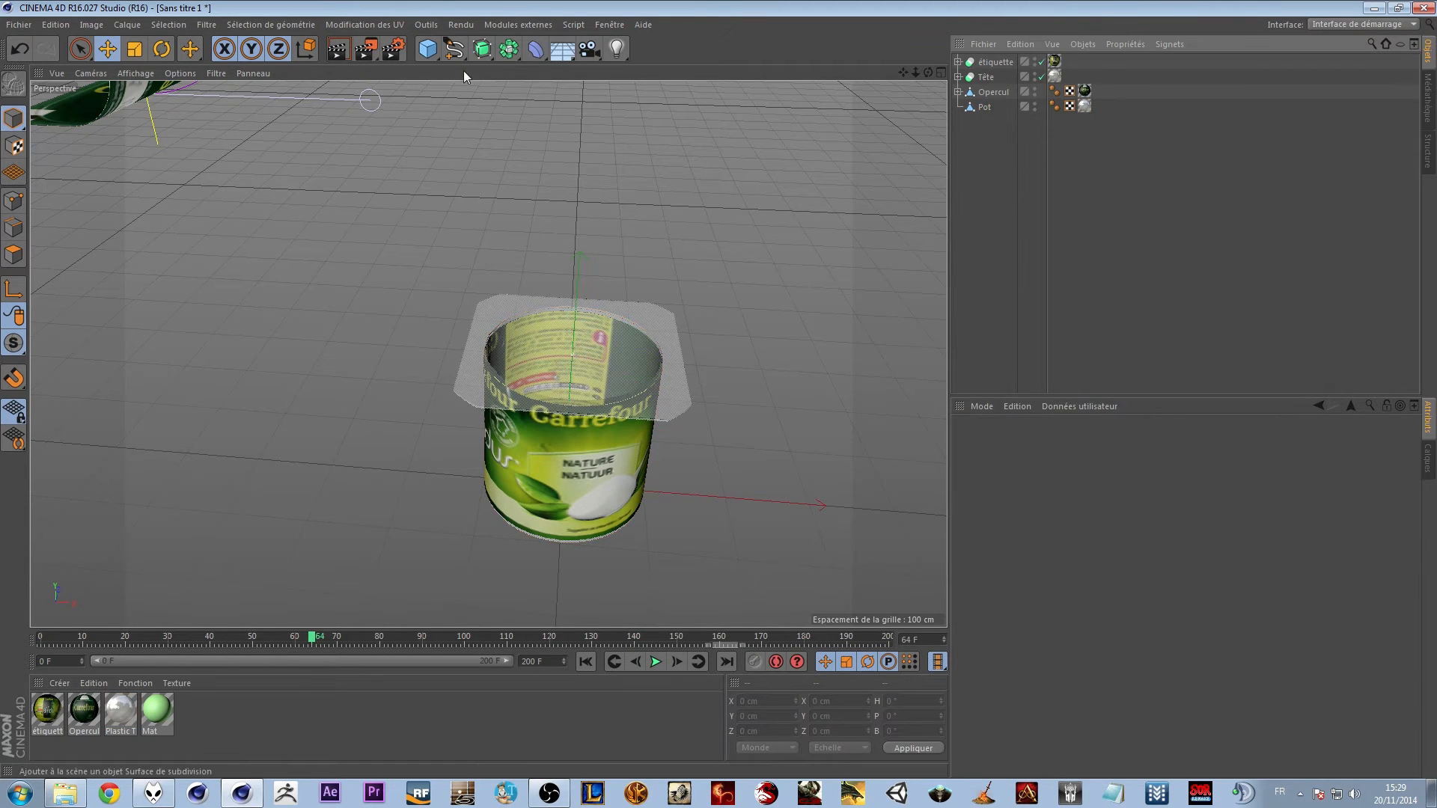
Open the RealFlow SD Exporter and review the scene's object list alongside the Pot entry in the exported objects
key("v")
mouse_move(484, 274)
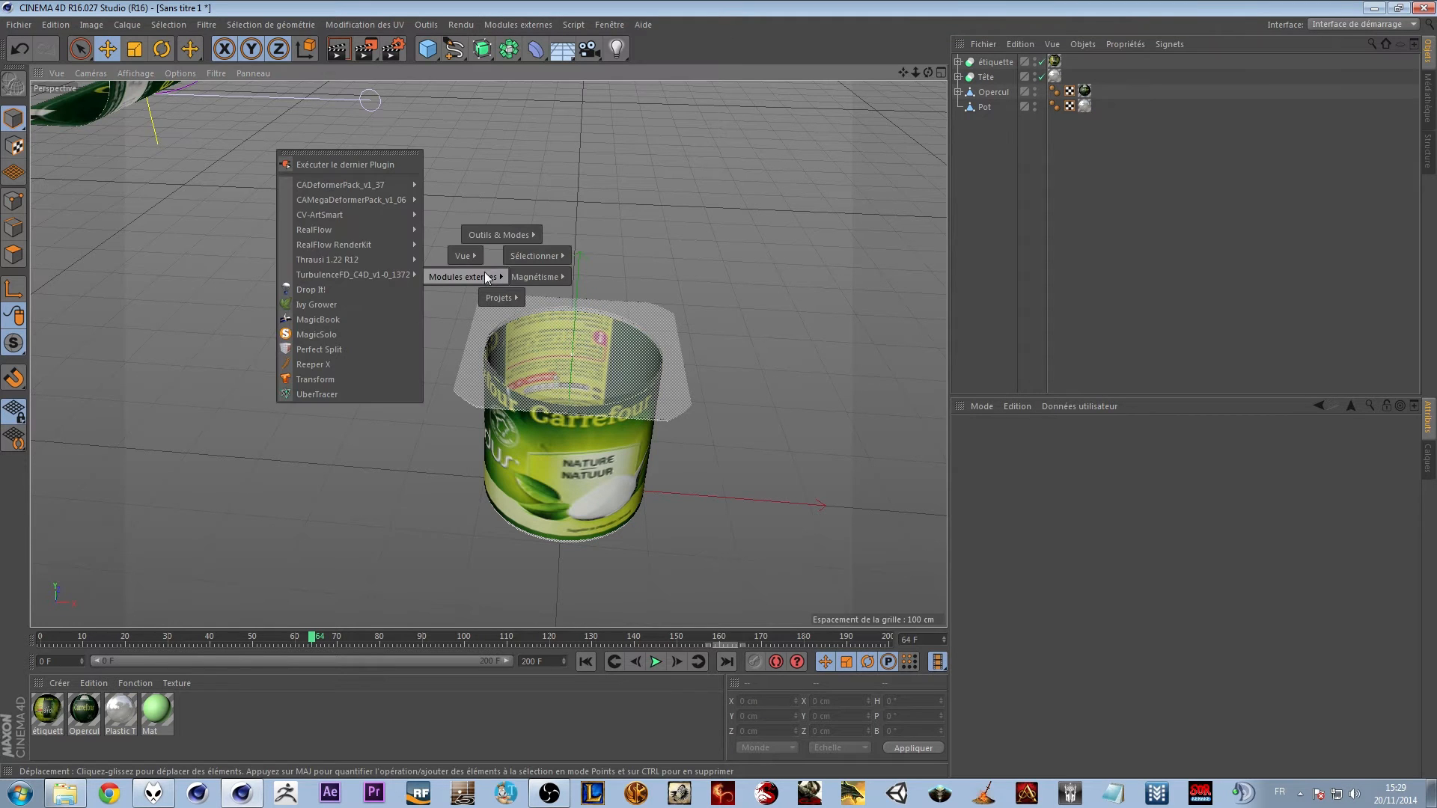
mouse_move(361, 232)
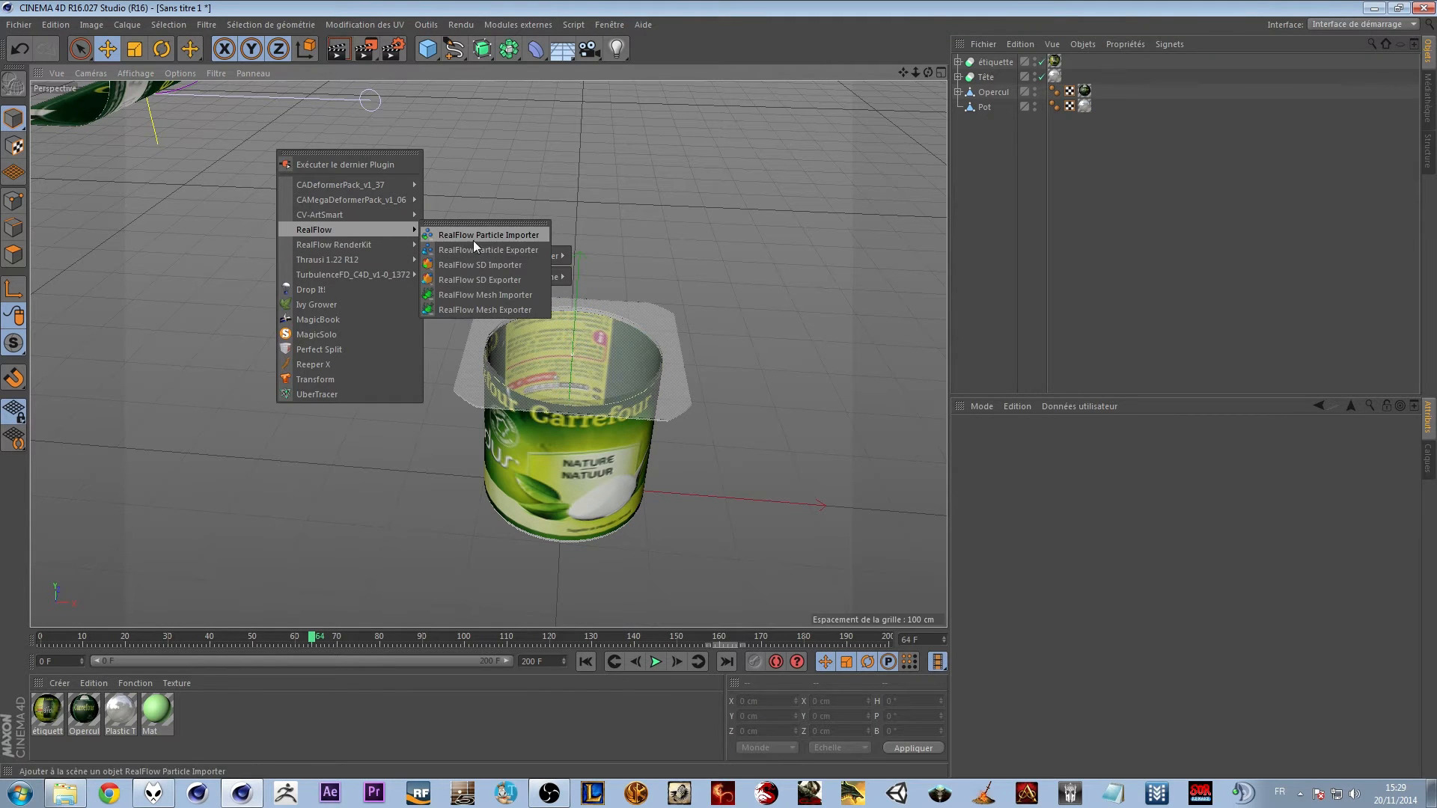
left_click(470, 282)
scroll(574, 321, "up", 1)
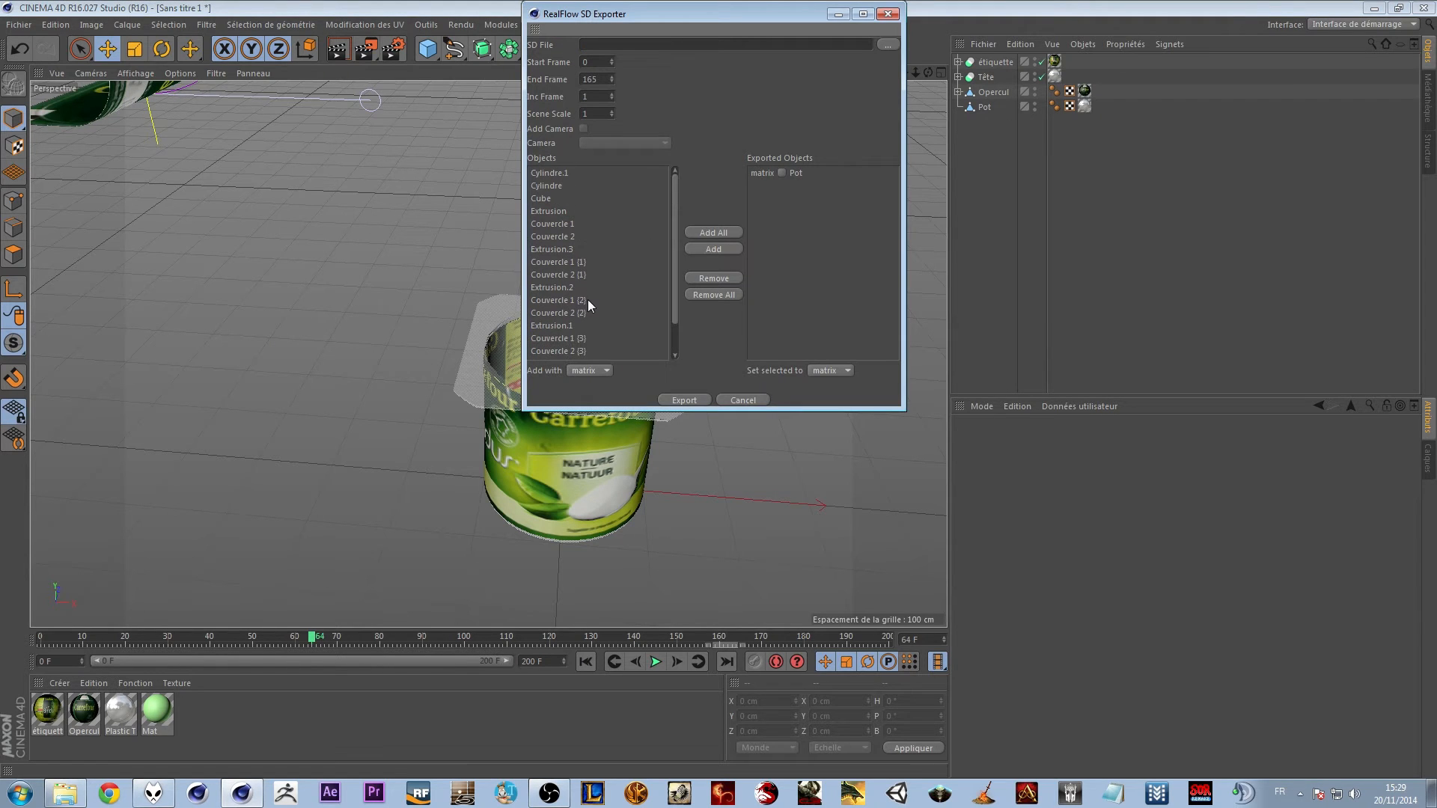
left_click(804, 175)
scroll(673, 259, "down", 1)
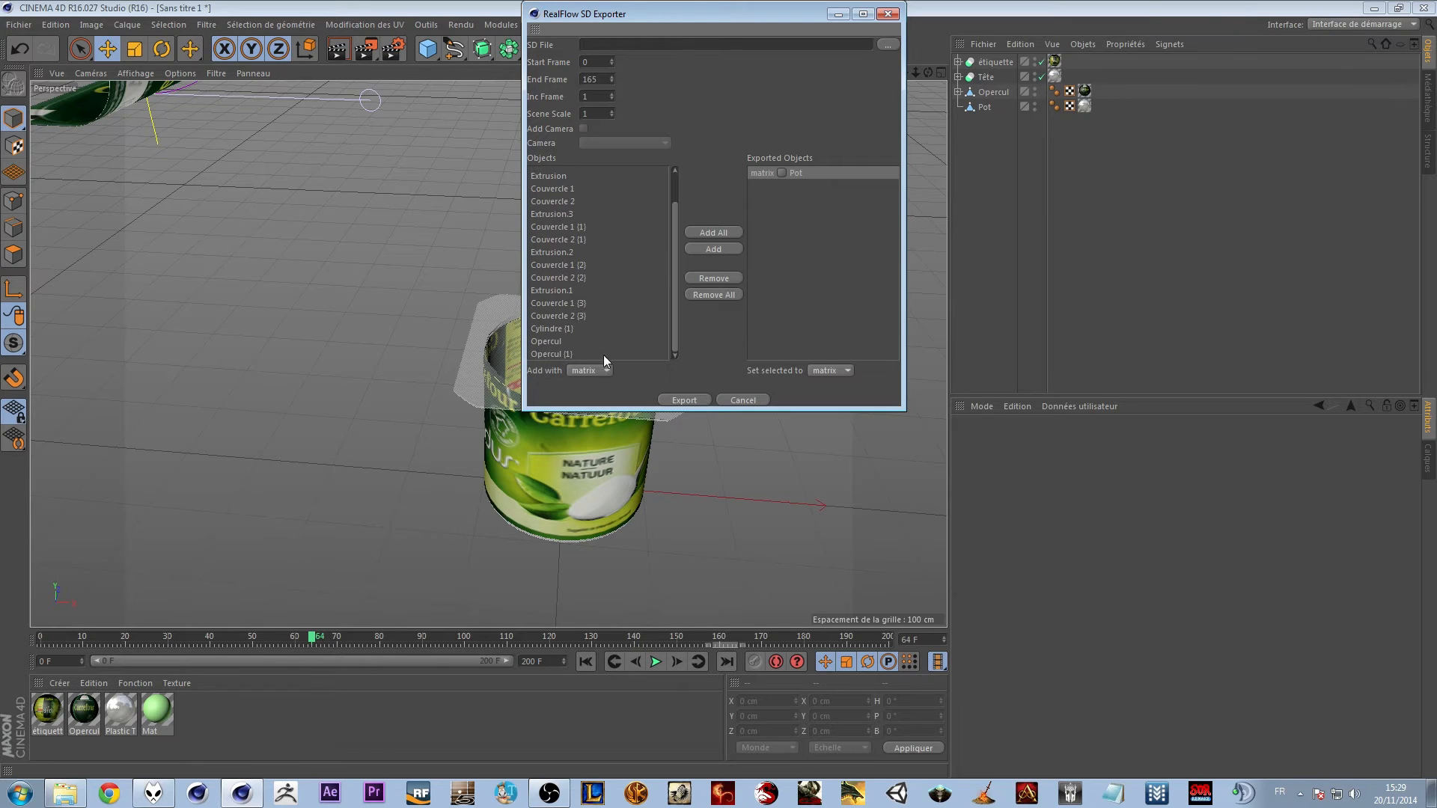
scroll(672, 273, "up", 1)
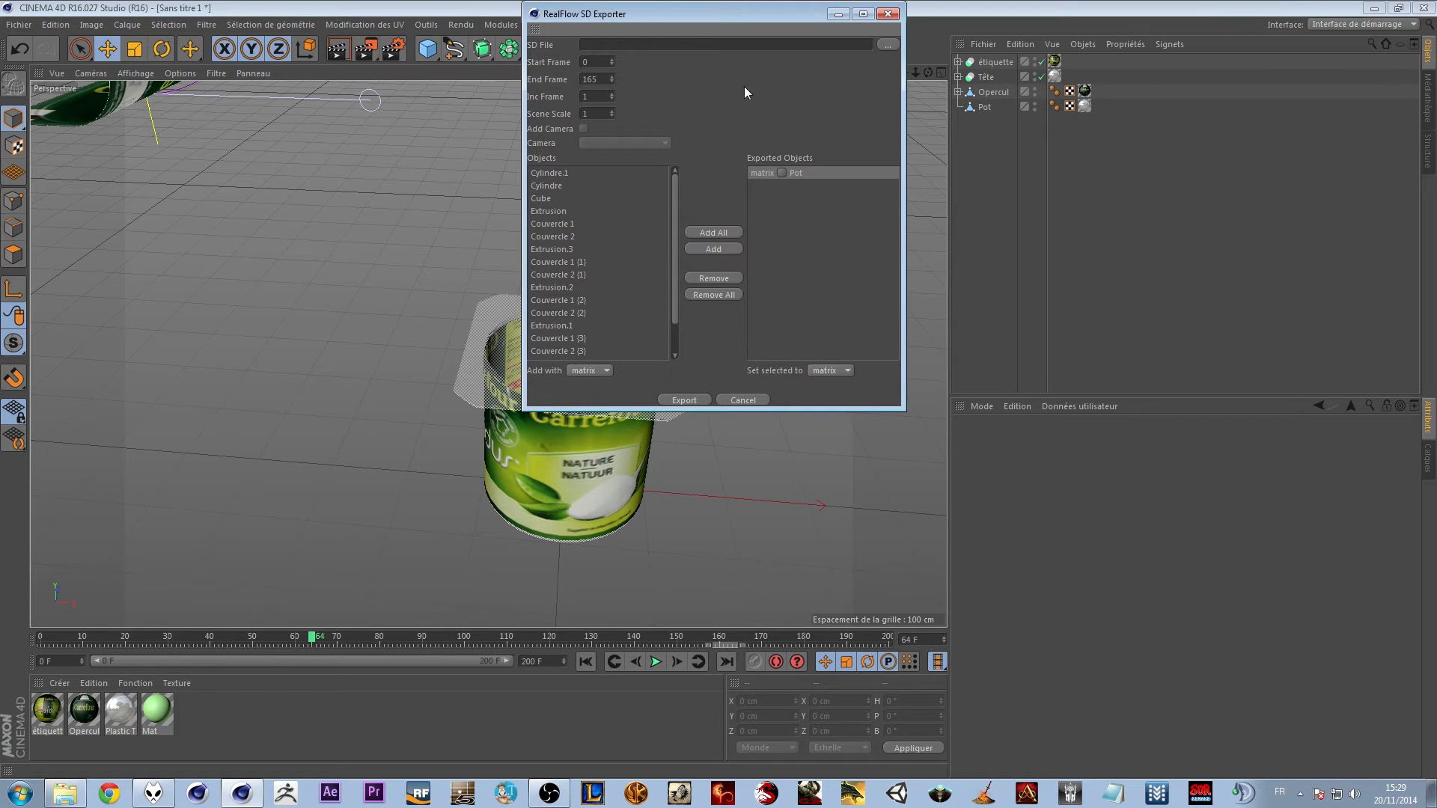
Browse for an SD output file in the tuto folder, picking test.sd, and cancel both the file choice and the export
left_click(888, 45)
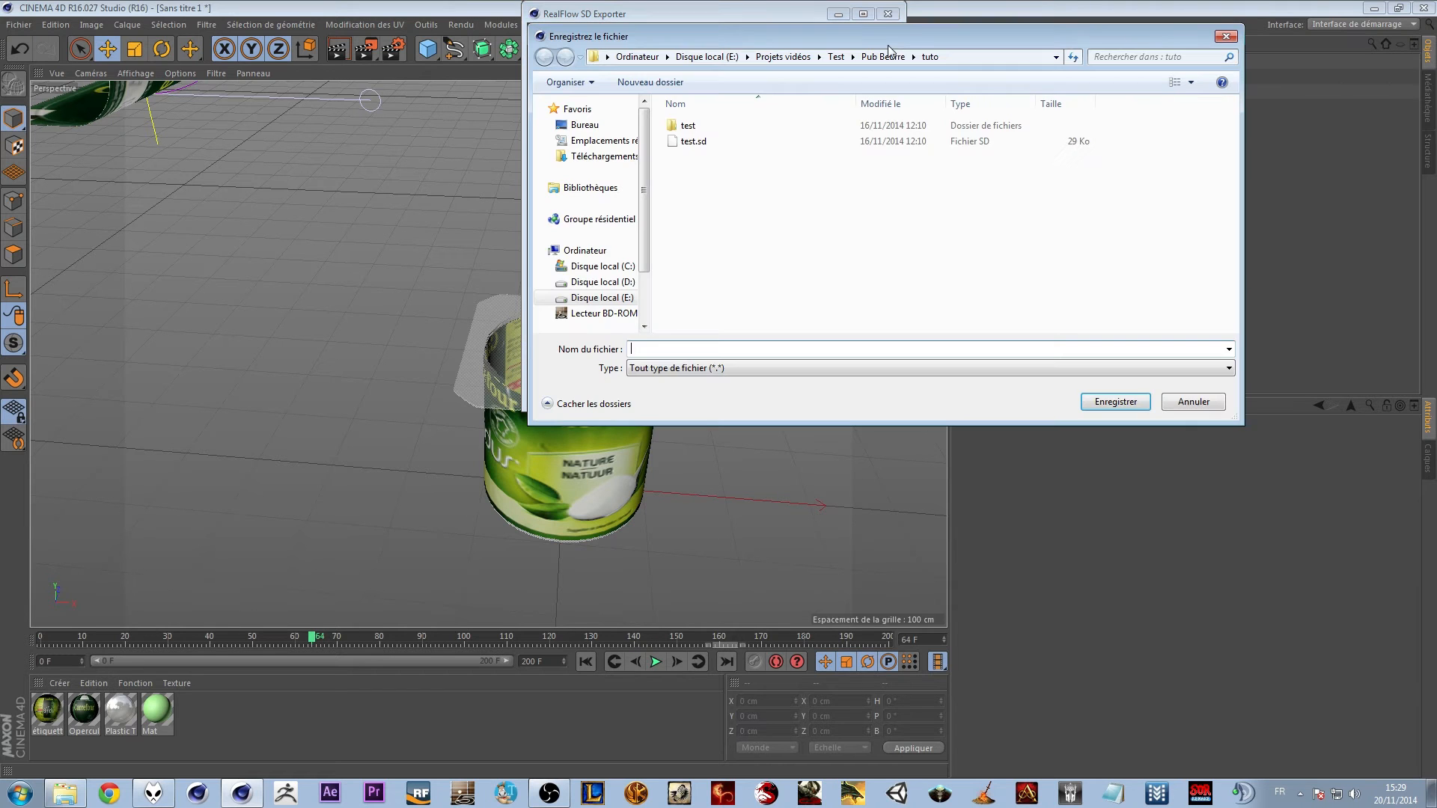
left_click(717, 142)
left_click(1180, 404)
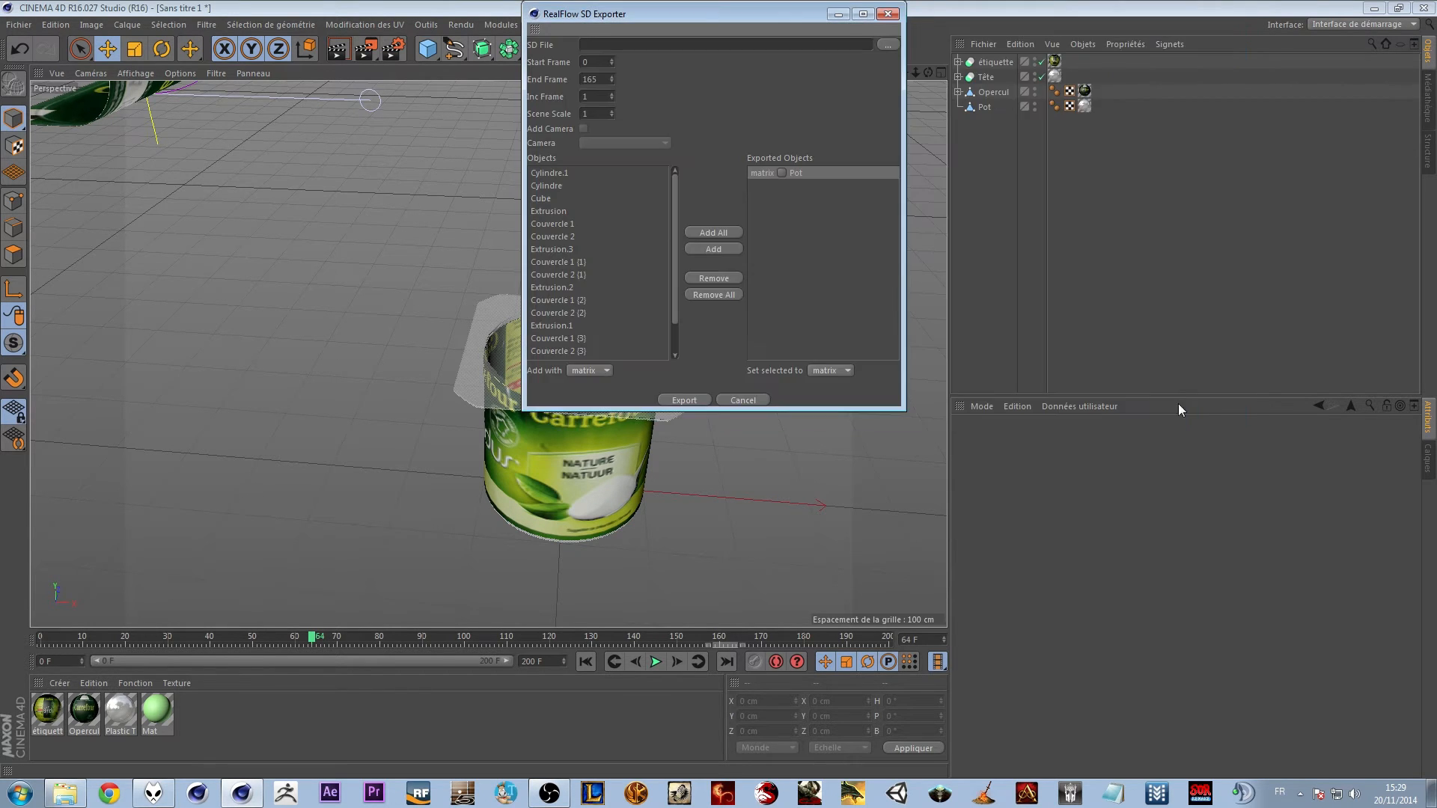
left_click(735, 401)
left_click_drag(587, 380, 487, 353, "alt")
middle_click_drag(563, 473, 529, 410, "alt")
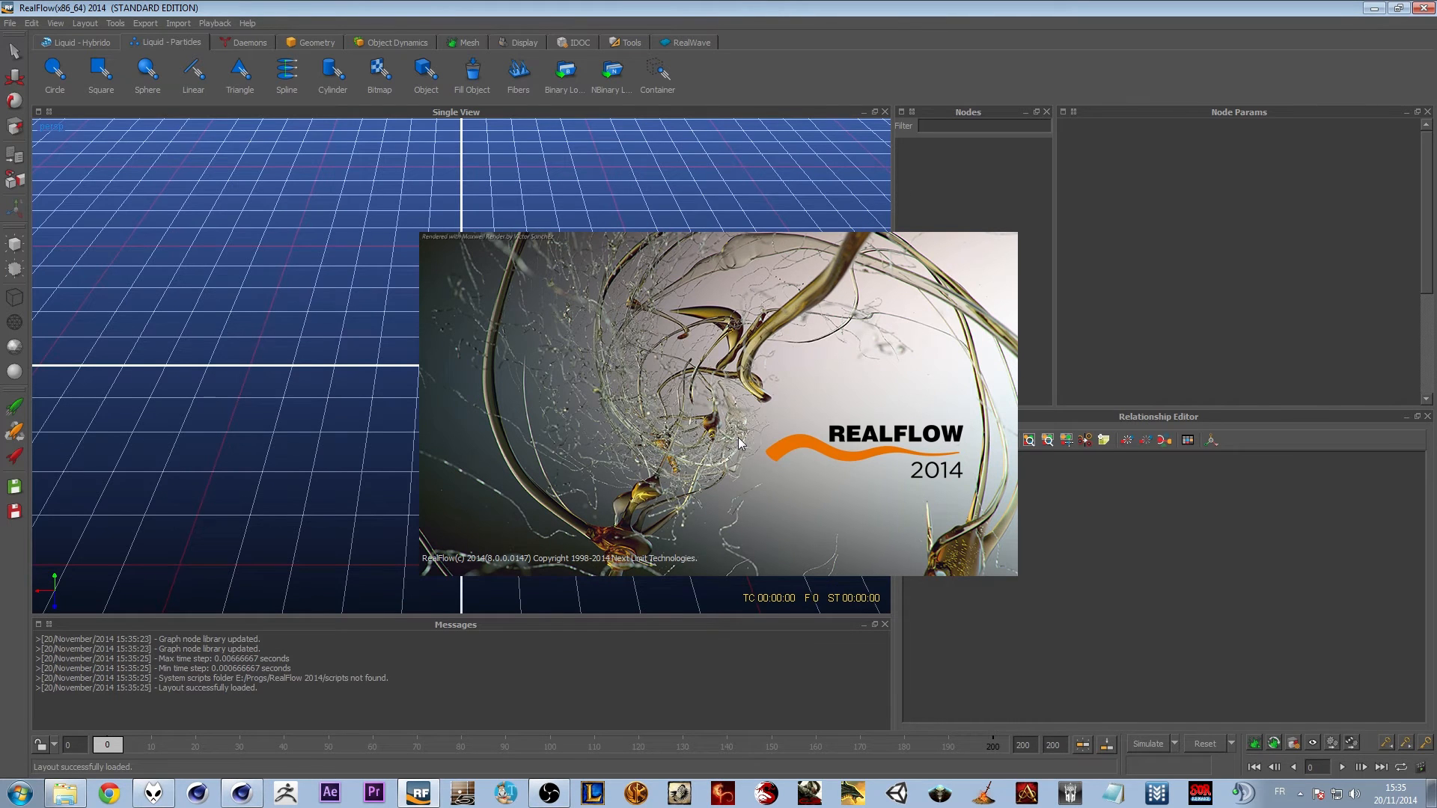
In RealFlow, create a new project named A spprimer in E:\Projets vidéos
type("A sppriùme")
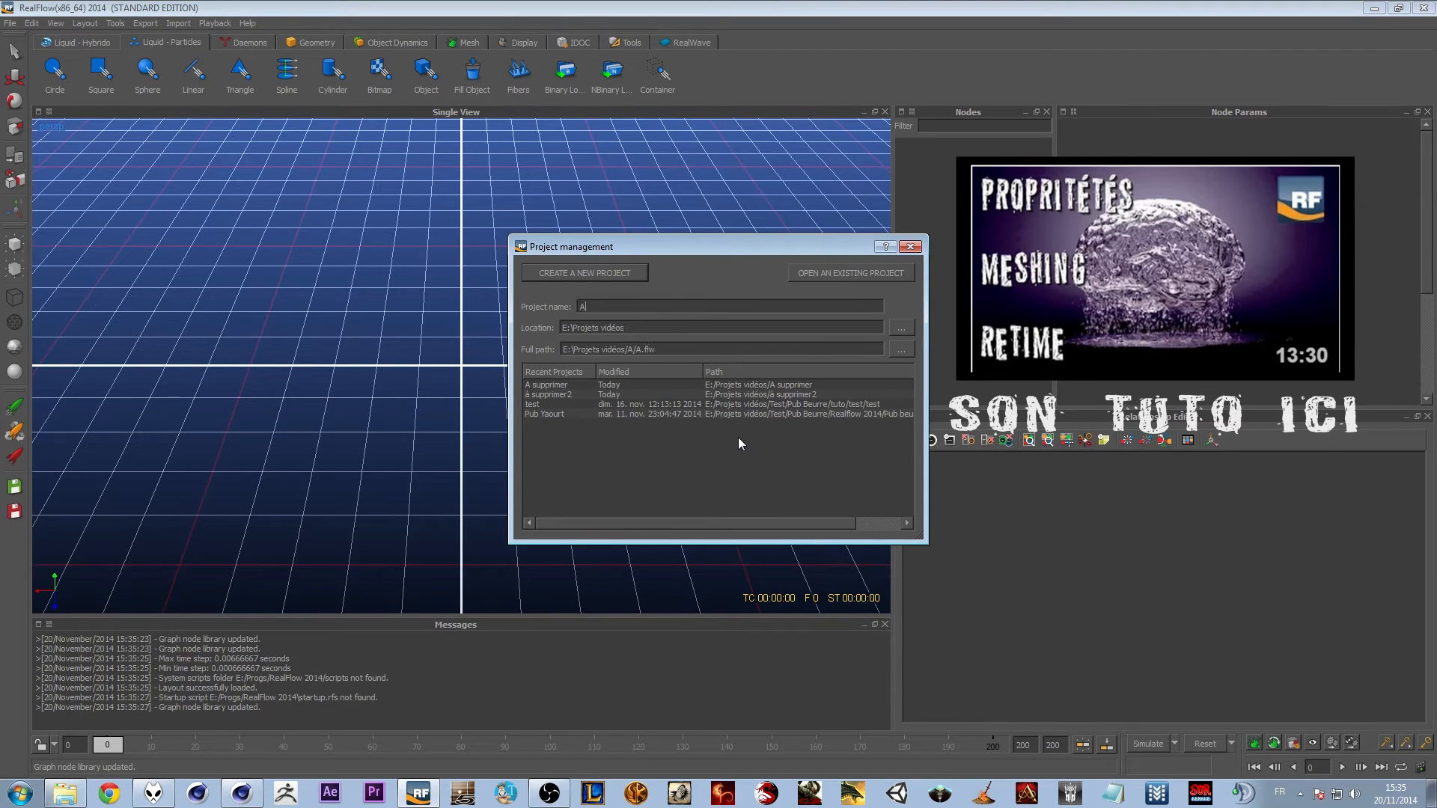
key("BackSpace")
key("BackSpace")
key("BackSpace")
type("mer")
left_click(586, 272)
left_click_drag(504, 346, 501, 283, "alt")
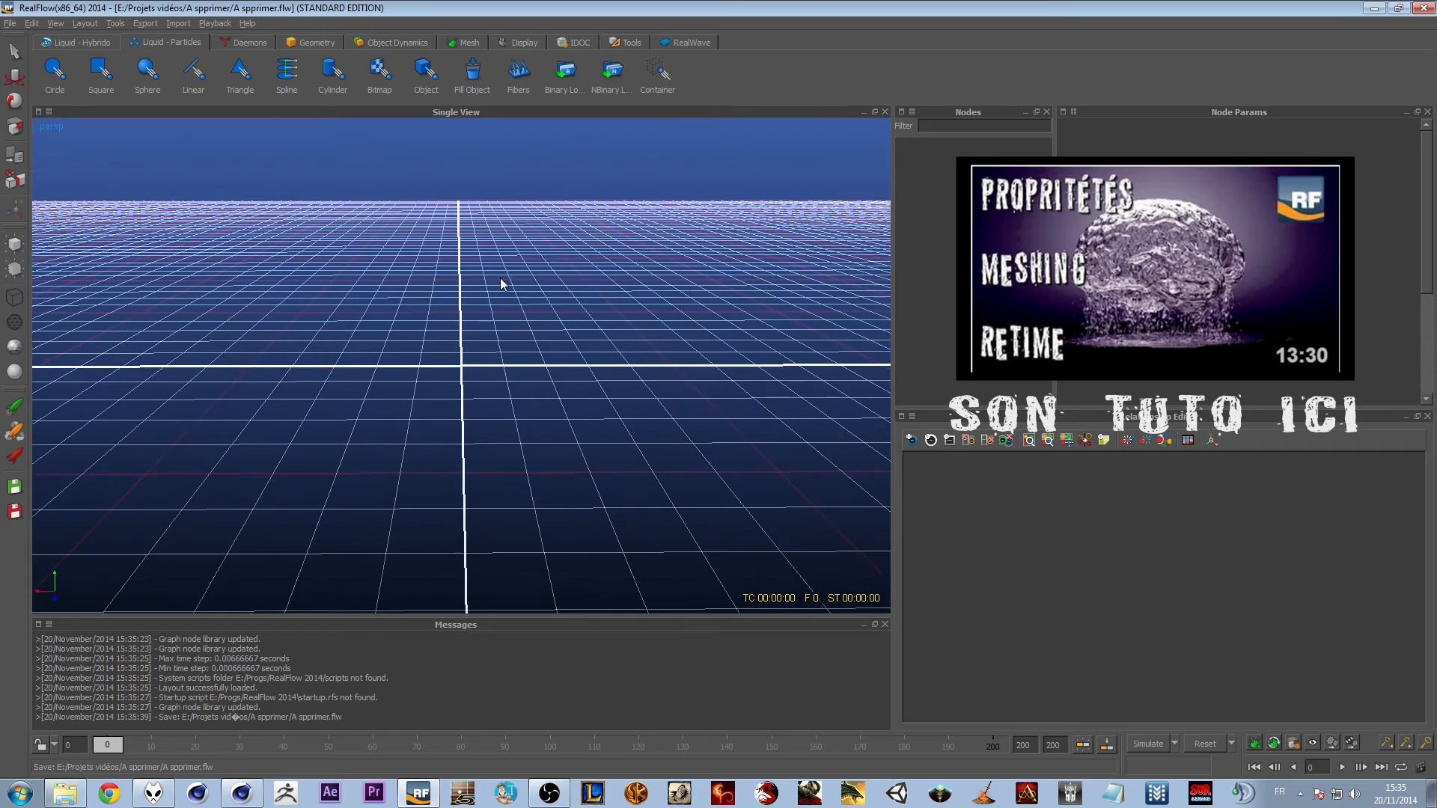
left_click(244, 43)
left_click(307, 44)
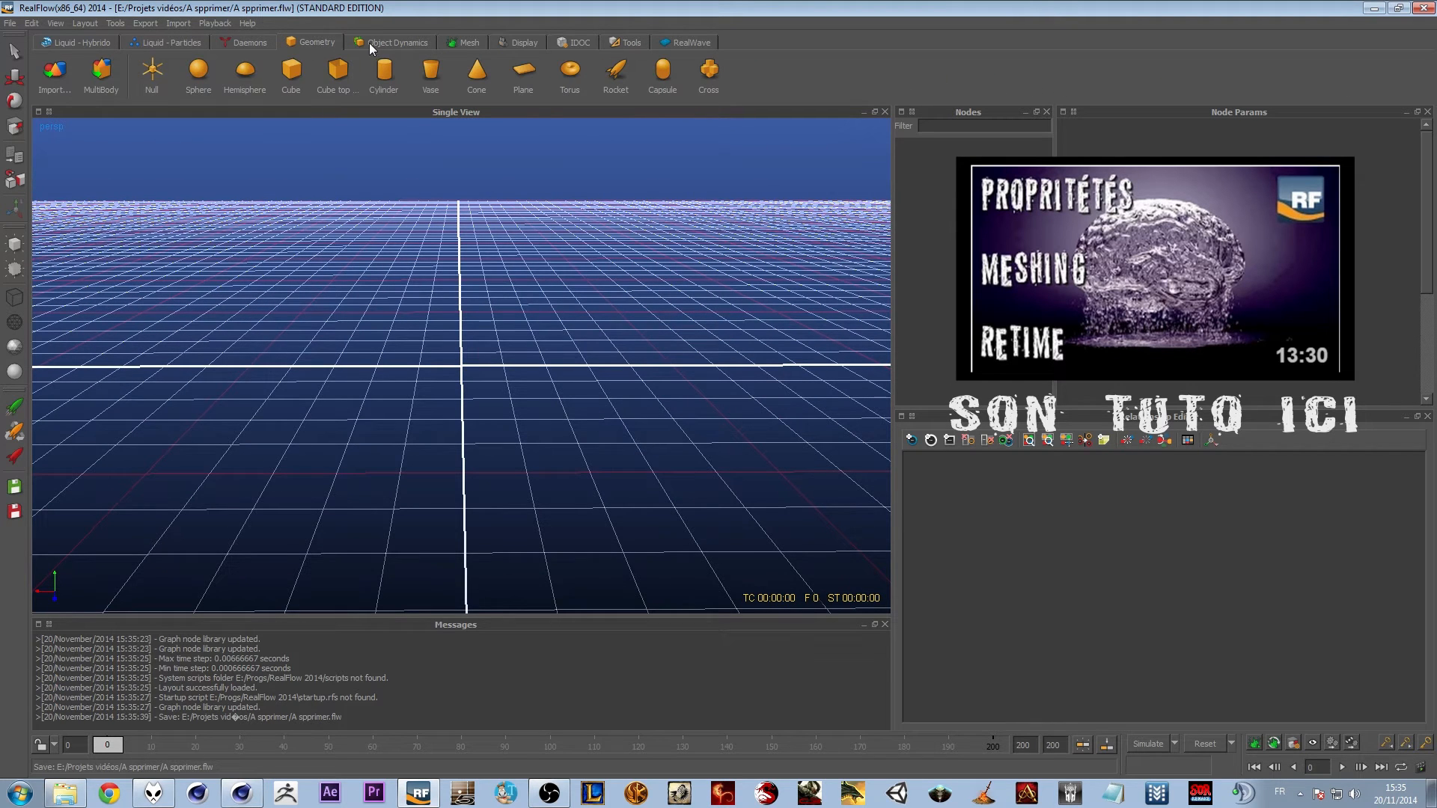
left_click(72, 43)
left_click(166, 42)
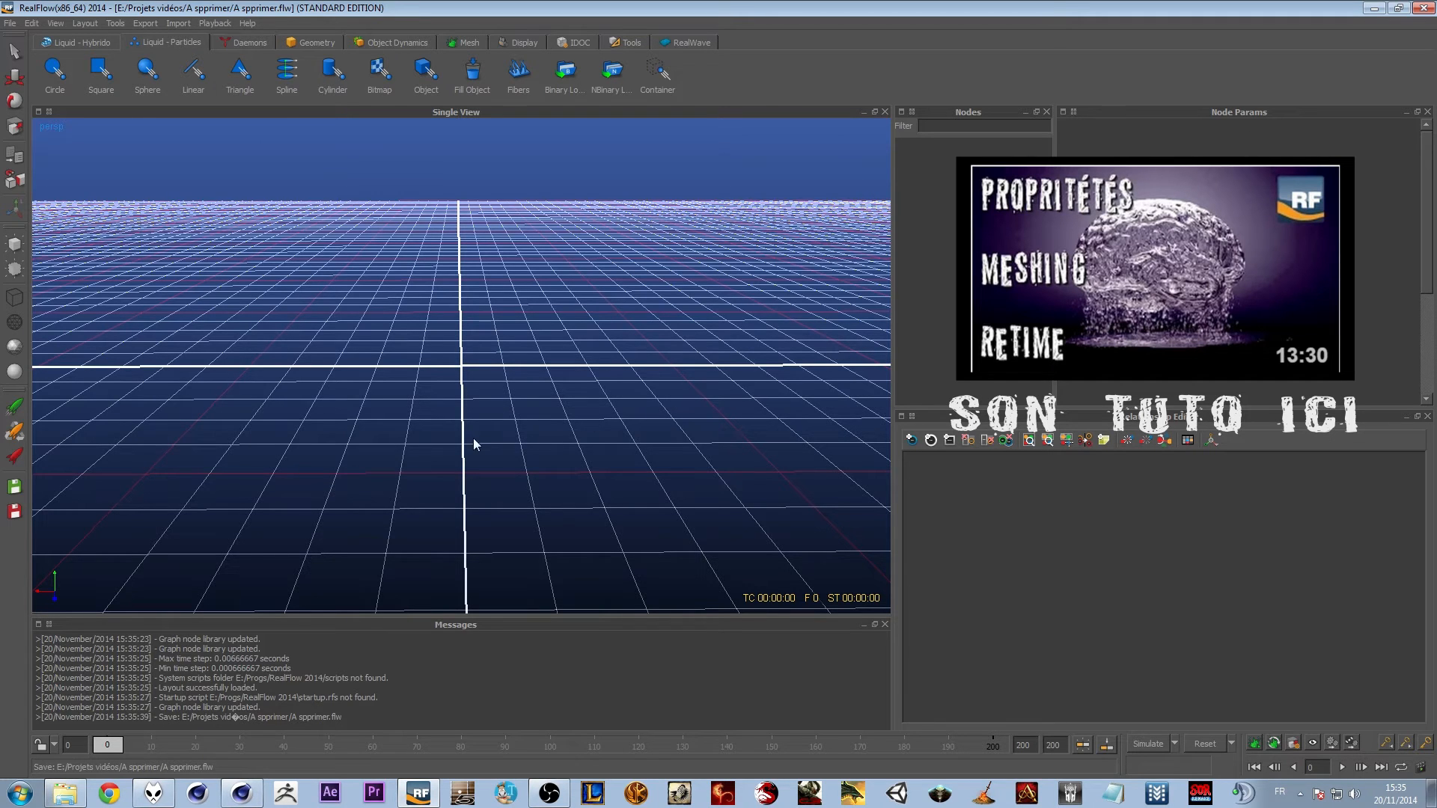
mouse_move(462, 369)
left_mouse_down("alt")
mouse_move(464, 389)
mouse_move(494, 379)
mouse_move(449, 353)
left_mouse_up("alt")
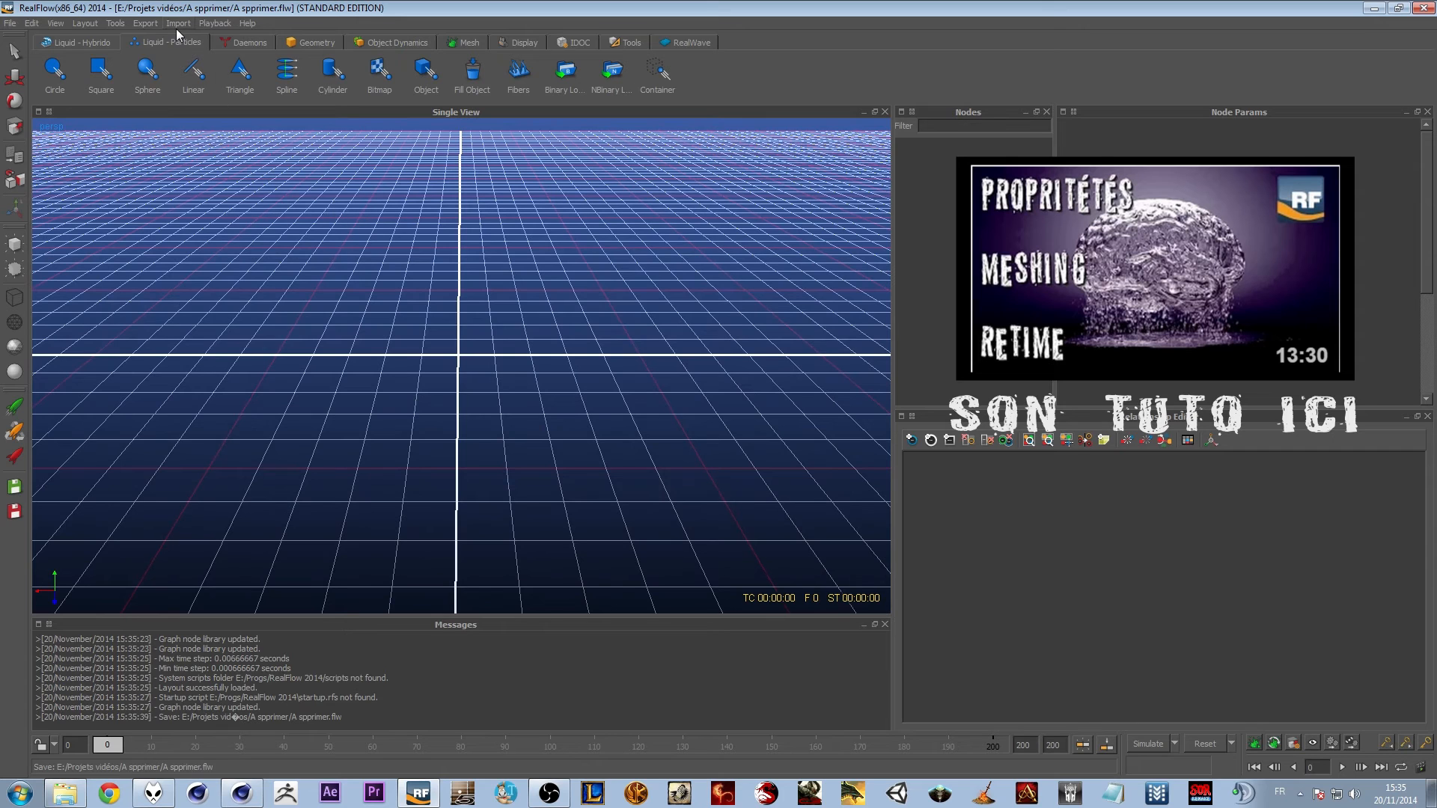
Import the pot's SD file from the Pub Beurre folder under Projets vidéos > Test, and deselect the imported geometry
left_click(180, 25)
left_click(228, 49)
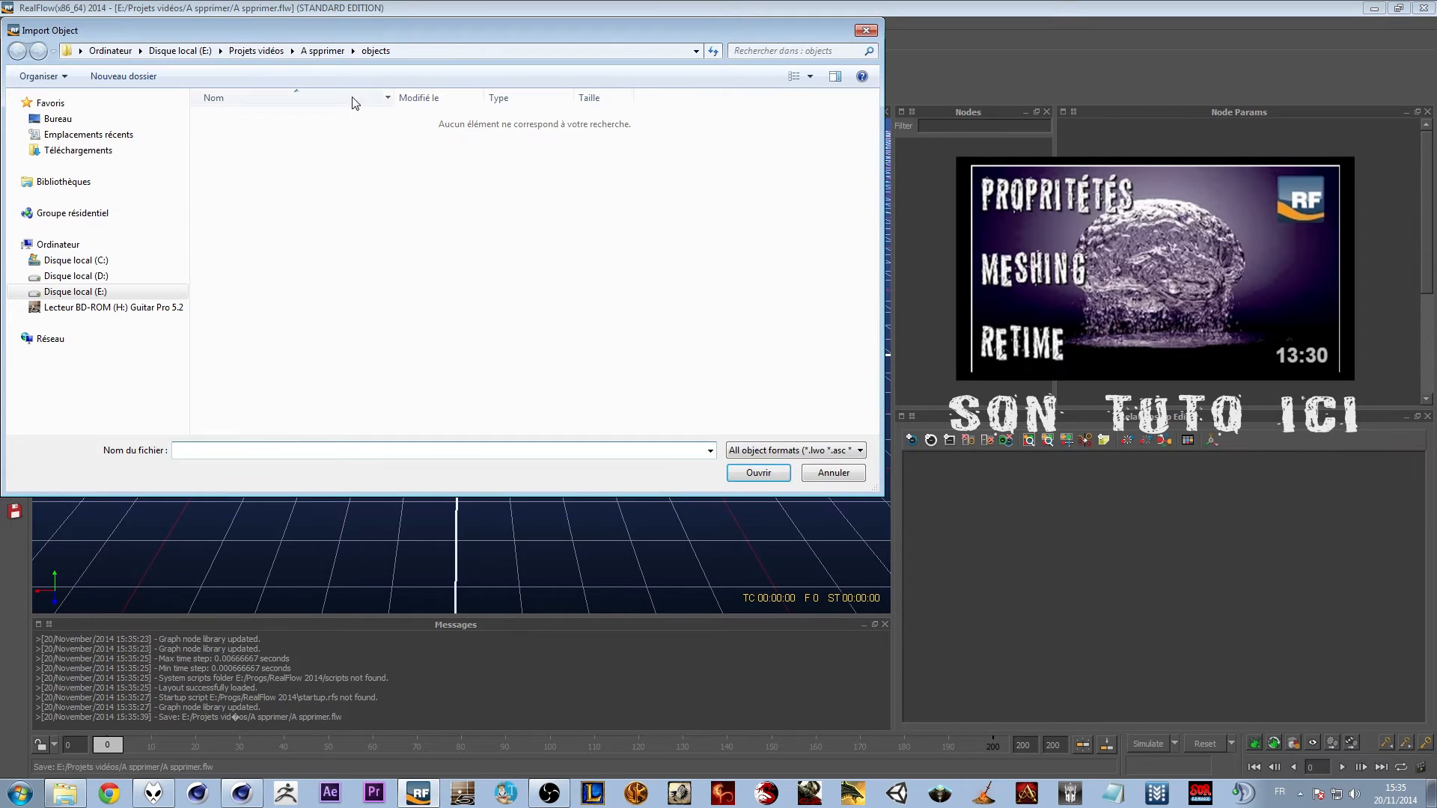
left_click(253, 52)
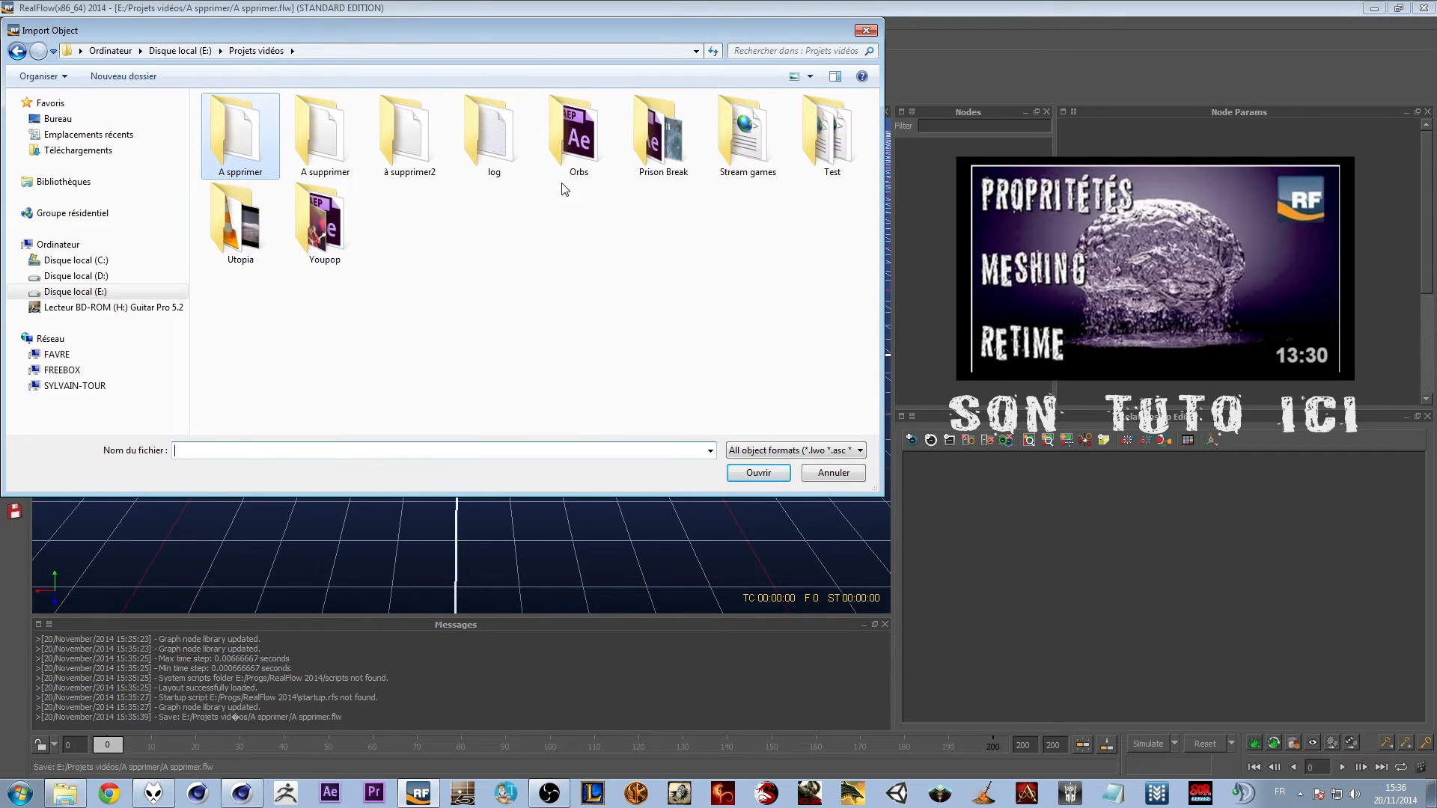
left_click(828, 133)
double_click(828, 133)
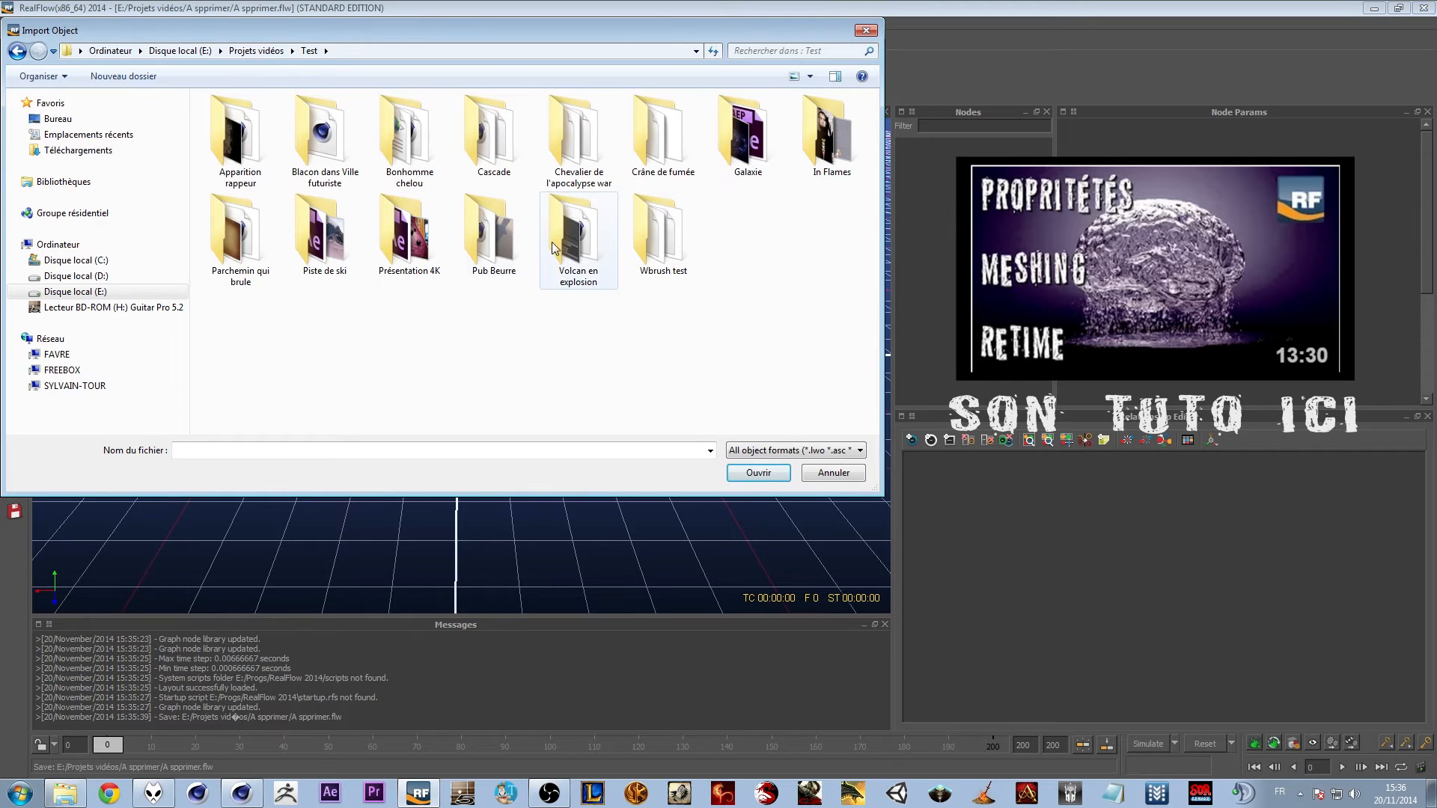
double_click(521, 235)
double_click(271, 137)
double_click(259, 120)
double_click(247, 135)
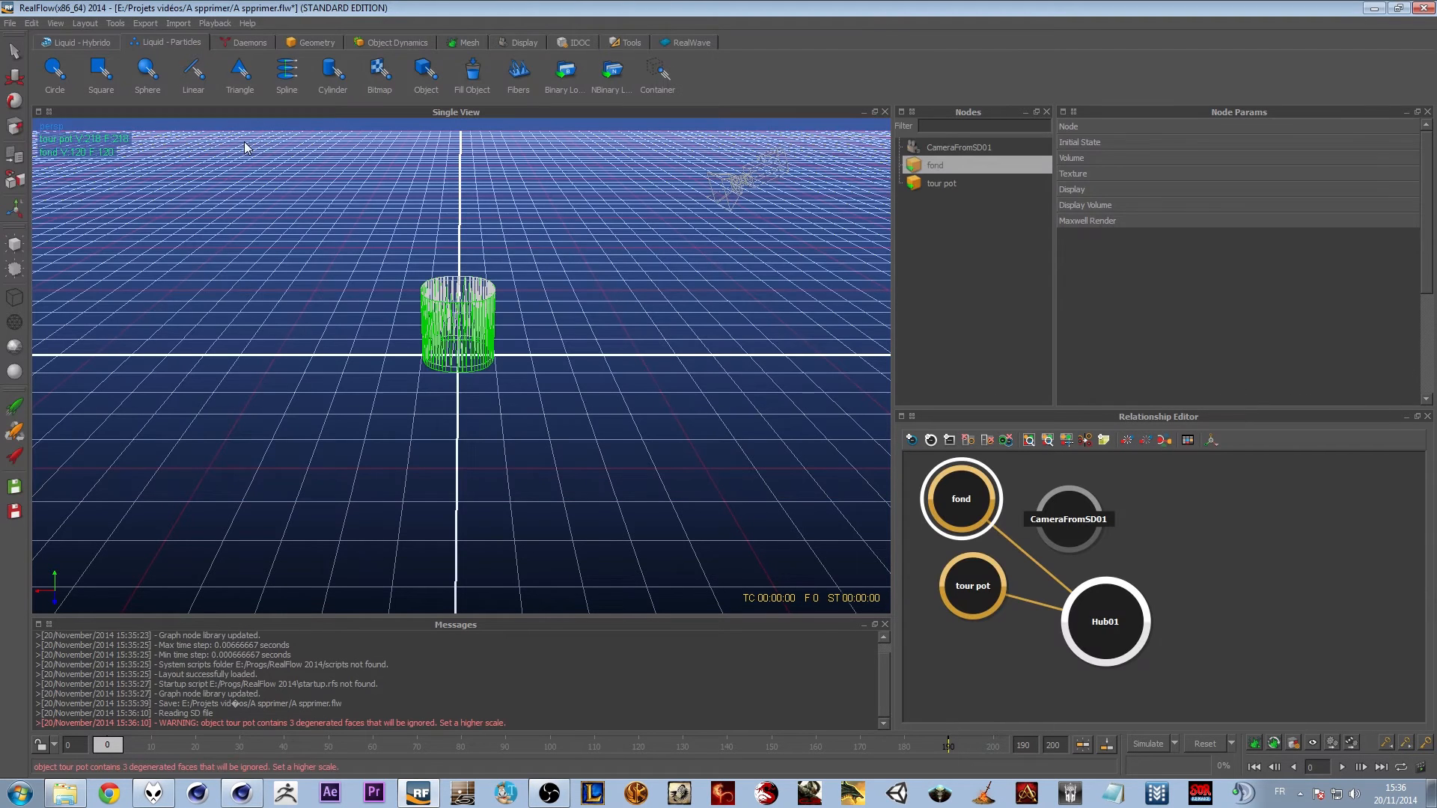
left_click(549, 314)
Add a Plane as the ground beneath the pot and display it as a shaded surface
mouse_move(555, 311)
left_mouse_down("alt")
mouse_move(537, 410)
mouse_move(551, 289)
mouse_move(557, 358)
mouse_move(567, 328)
mouse_move(554, 300)
left_mouse_up("alt")
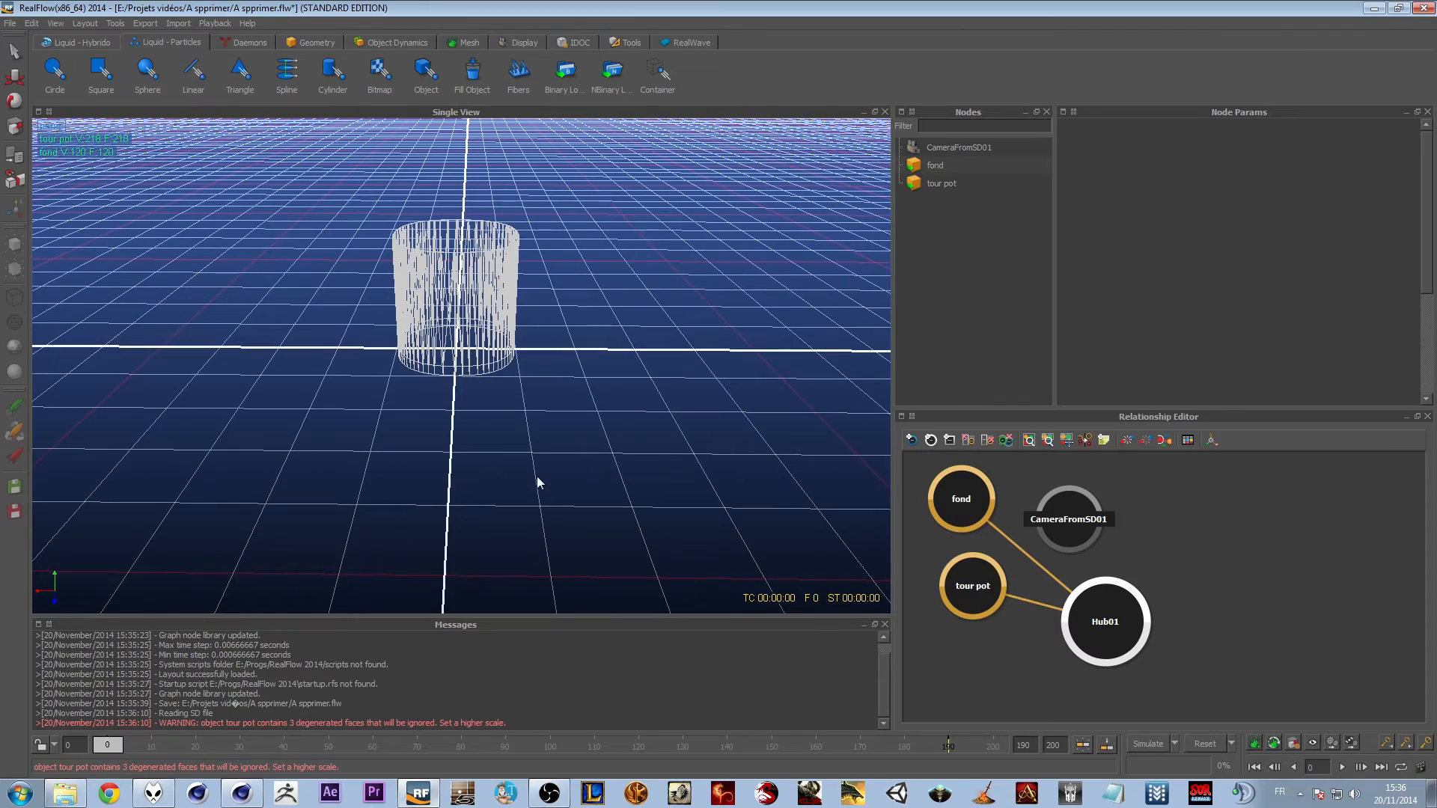
middle_click_drag(596, 314, 600, 410, "alt")
mouse_move(600, 409)
left_mouse_down("alt")
mouse_move(587, 408)
mouse_move(607, 405)
left_mouse_up("alt")
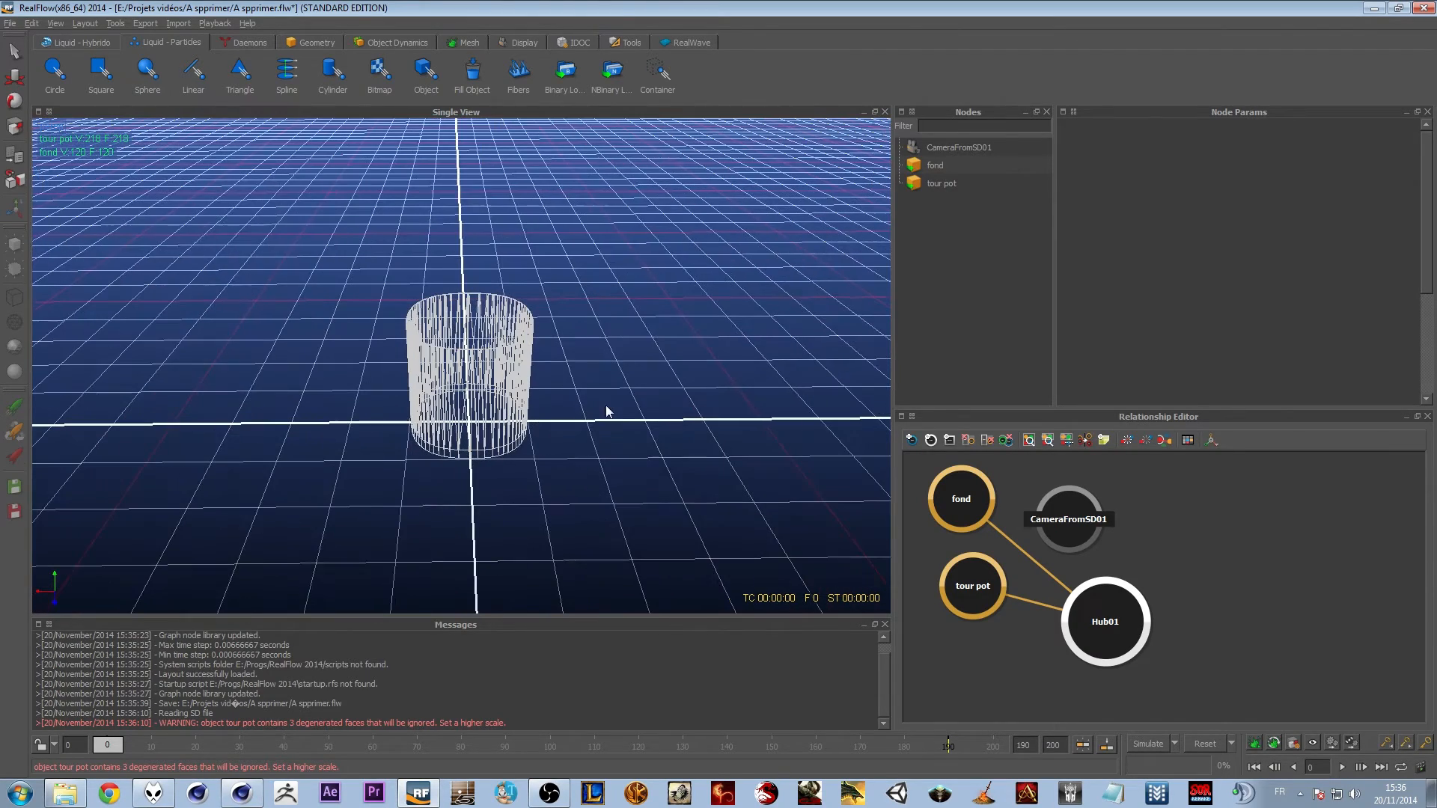
left_click(312, 43)
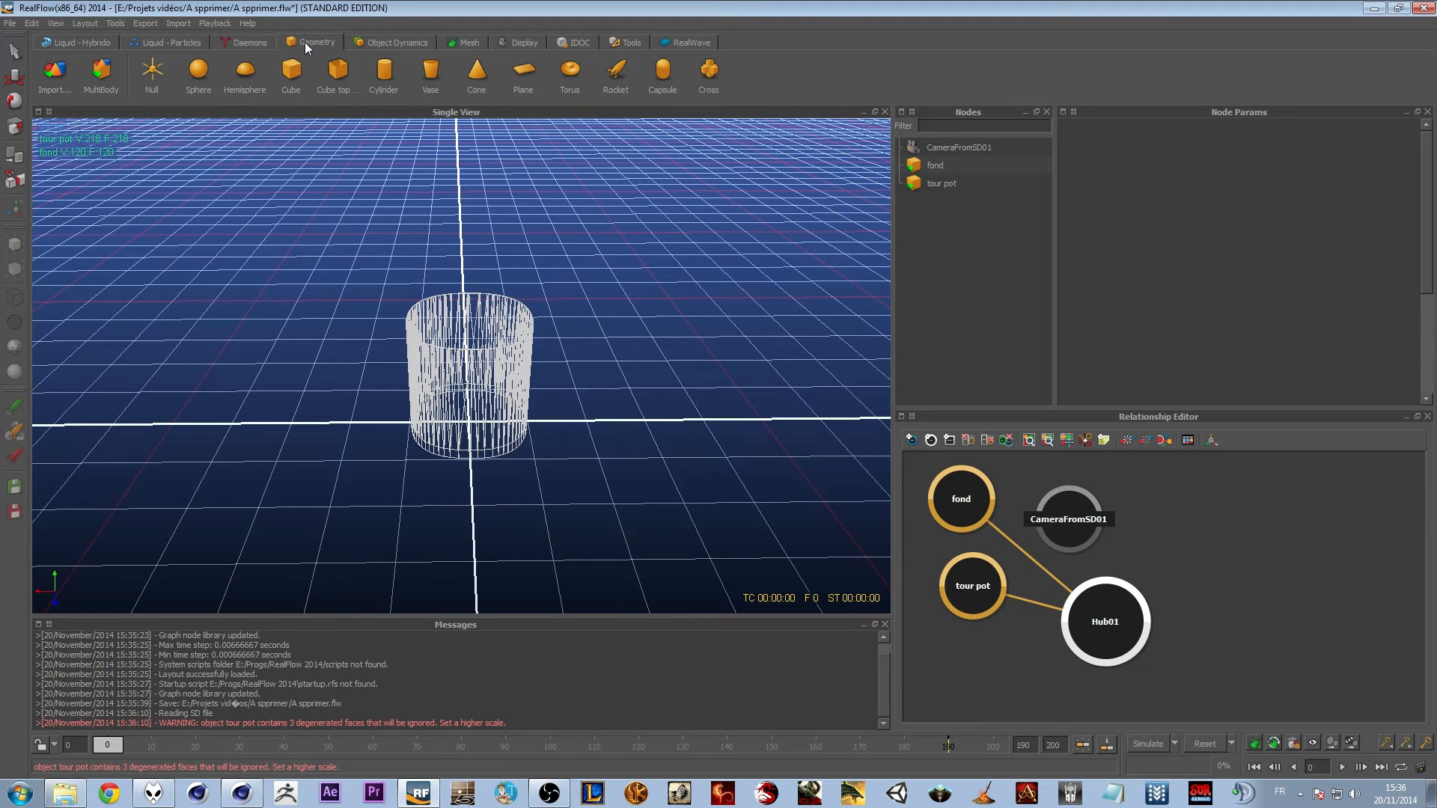
left_click(523, 73)
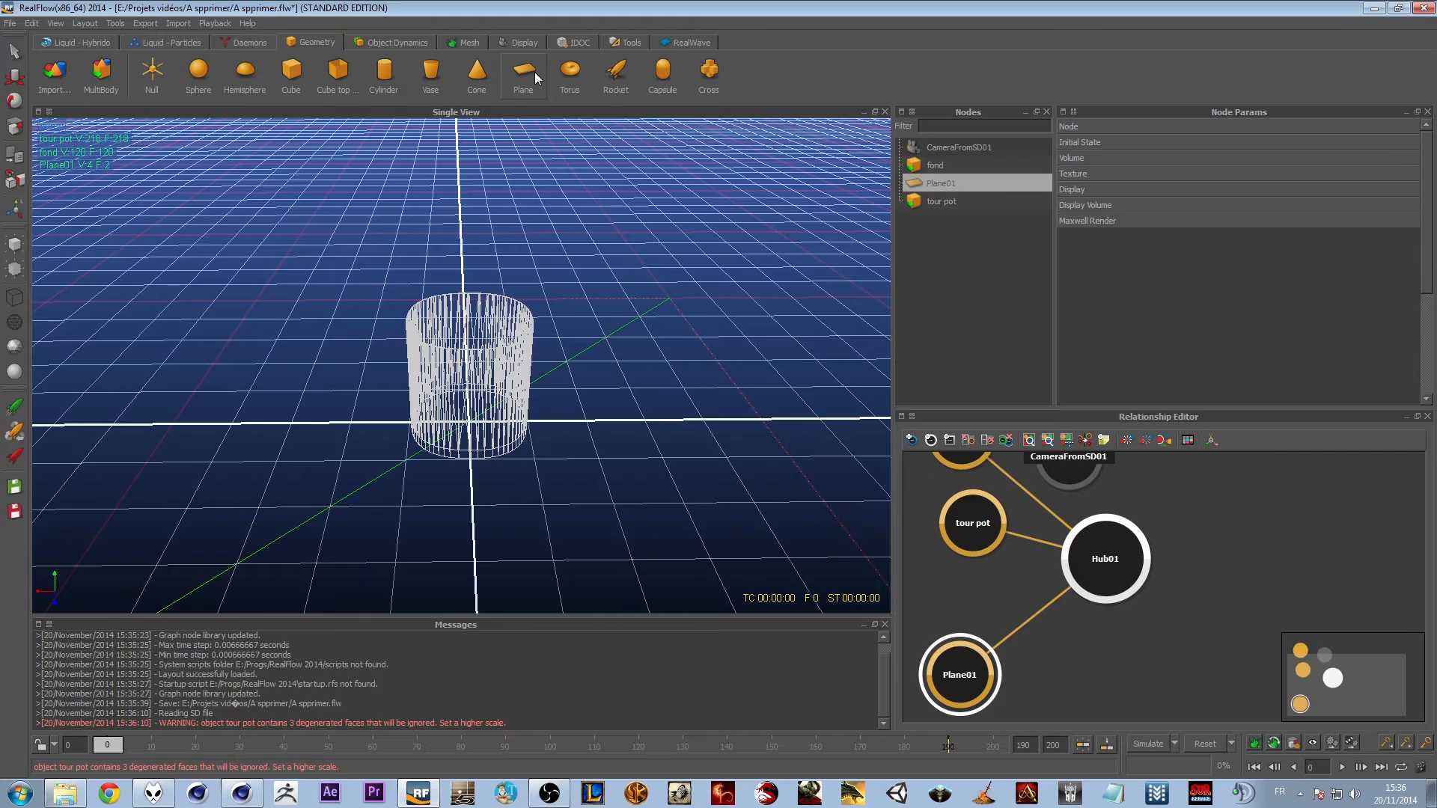
left_click(15, 371)
mouse_move(315, 433)
left_mouse_down("alt")
mouse_move(350, 378)
mouse_move(307, 458)
left_mouse_up("alt")
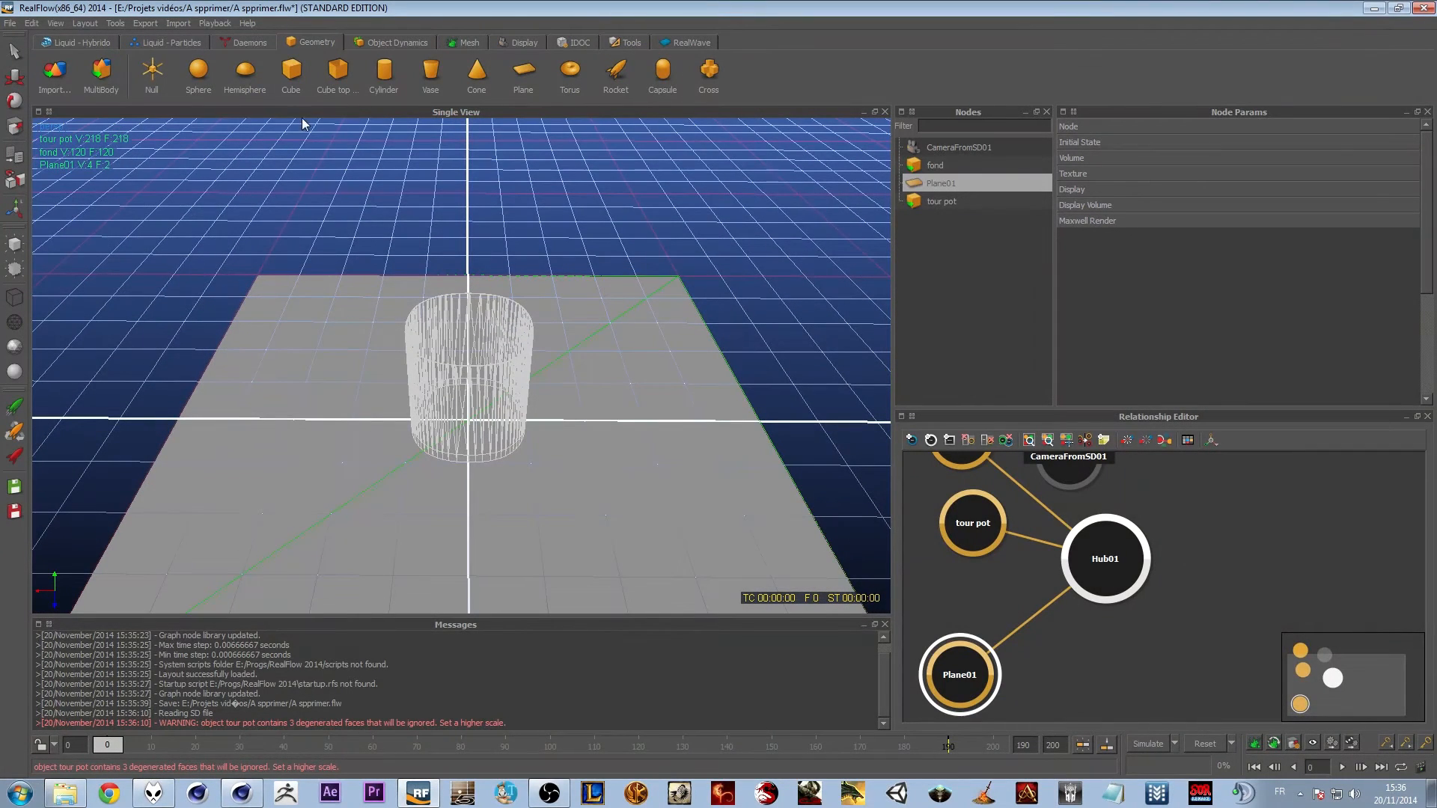
Add a Circle liquid particle emitter to the scene
left_click(240, 43)
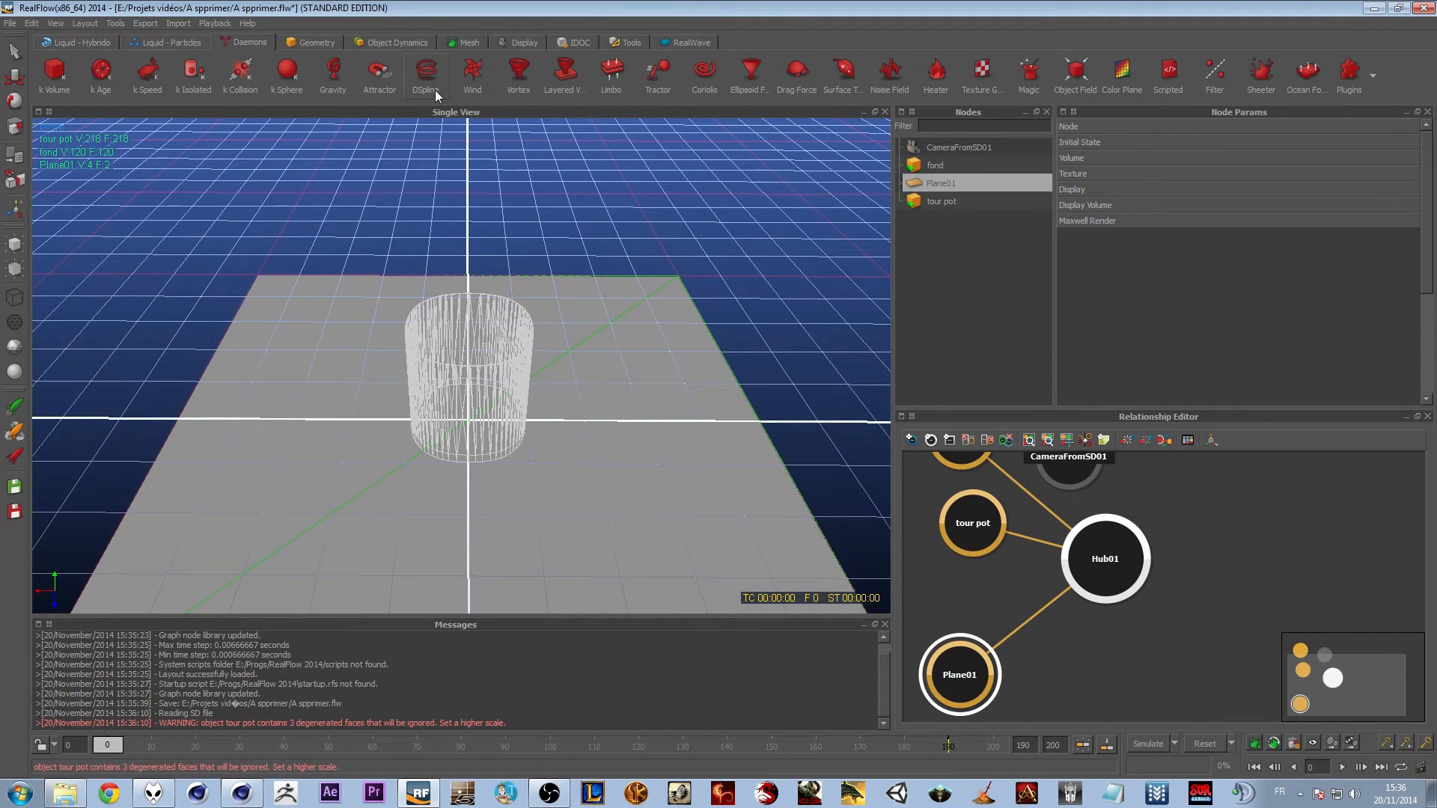
left_click(162, 44)
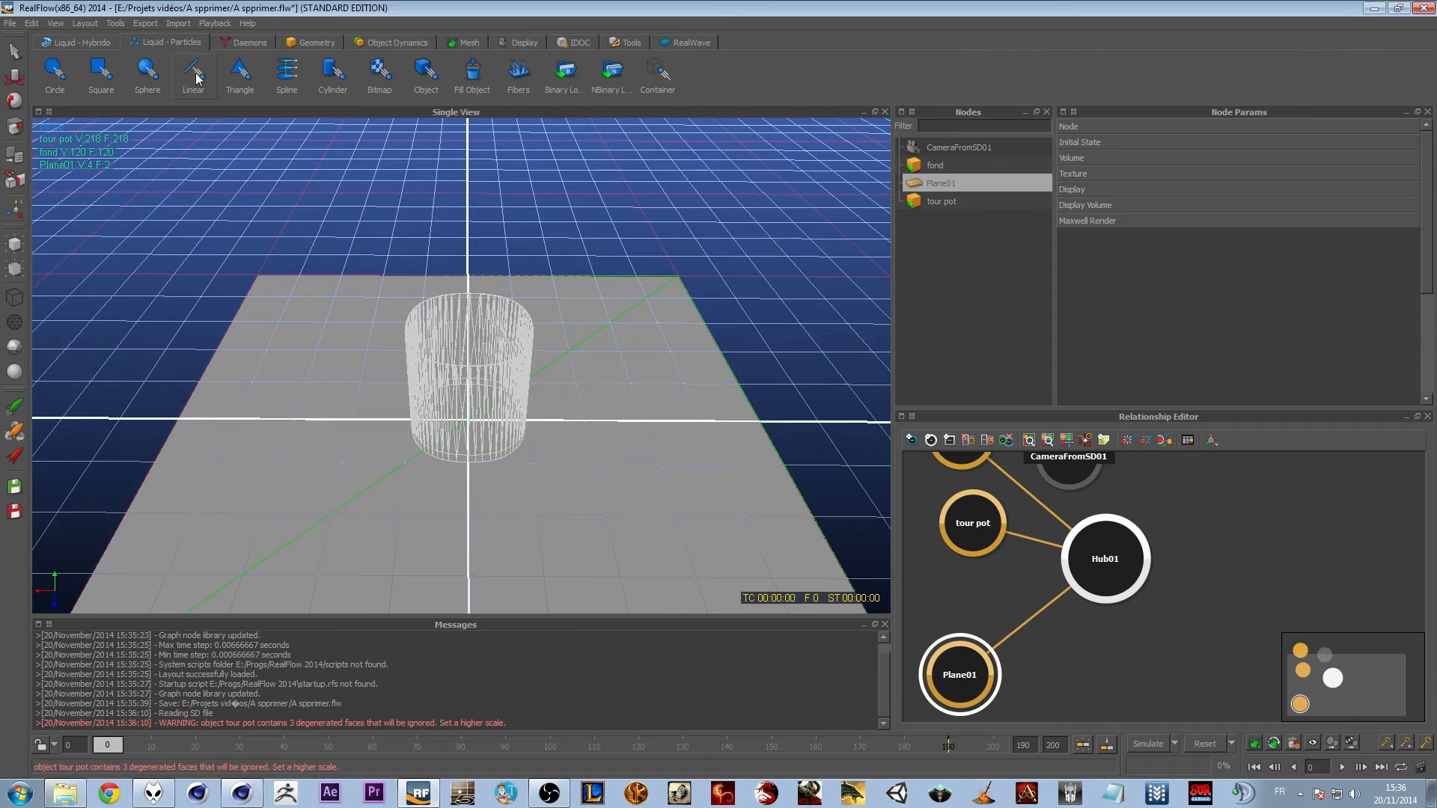
left_click(54, 72)
left_click_drag(350, 343, 388, 334, "alt")
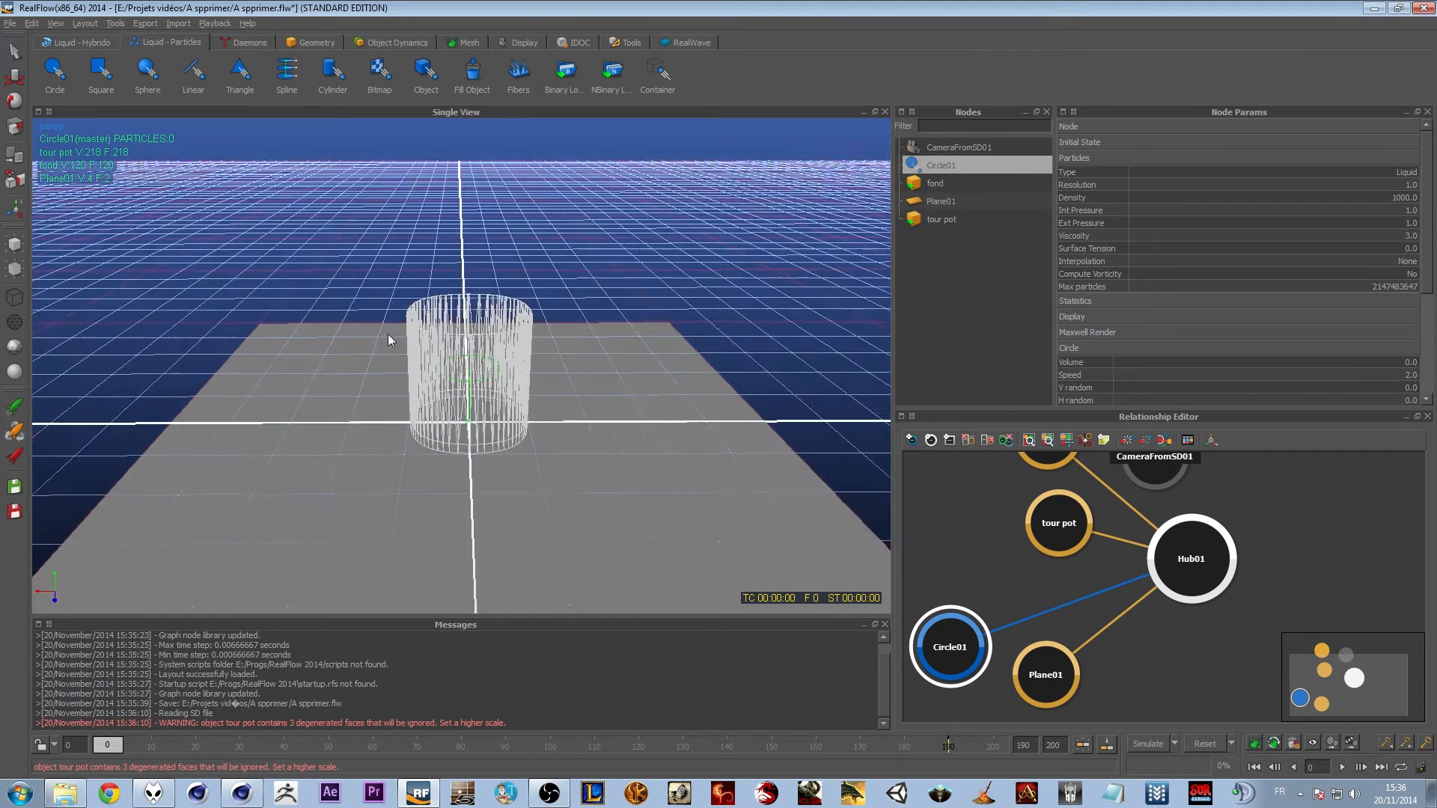
Check the geometry scale in the Scale options and close them without applying a change
left_click(1292, 743)
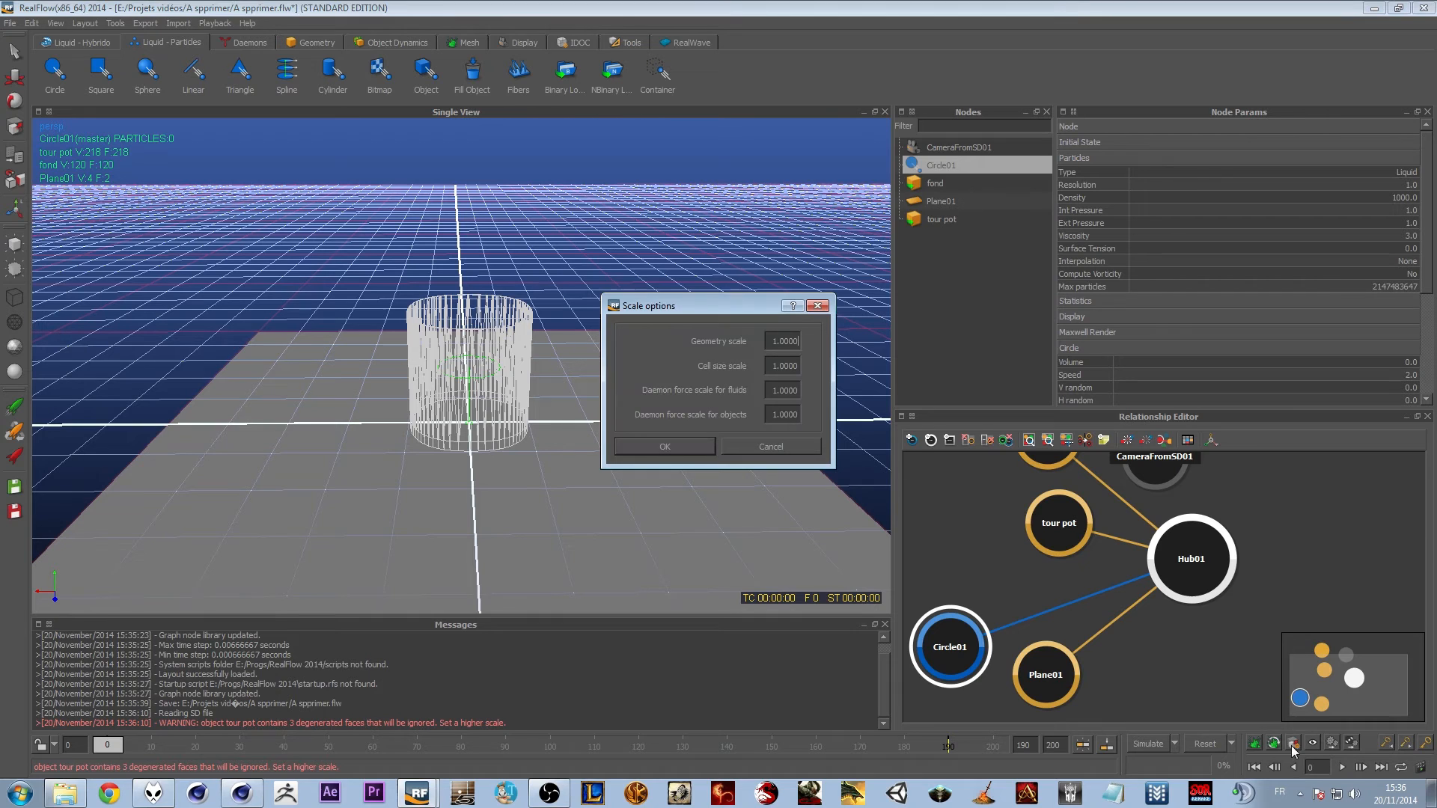
double_click(771, 339)
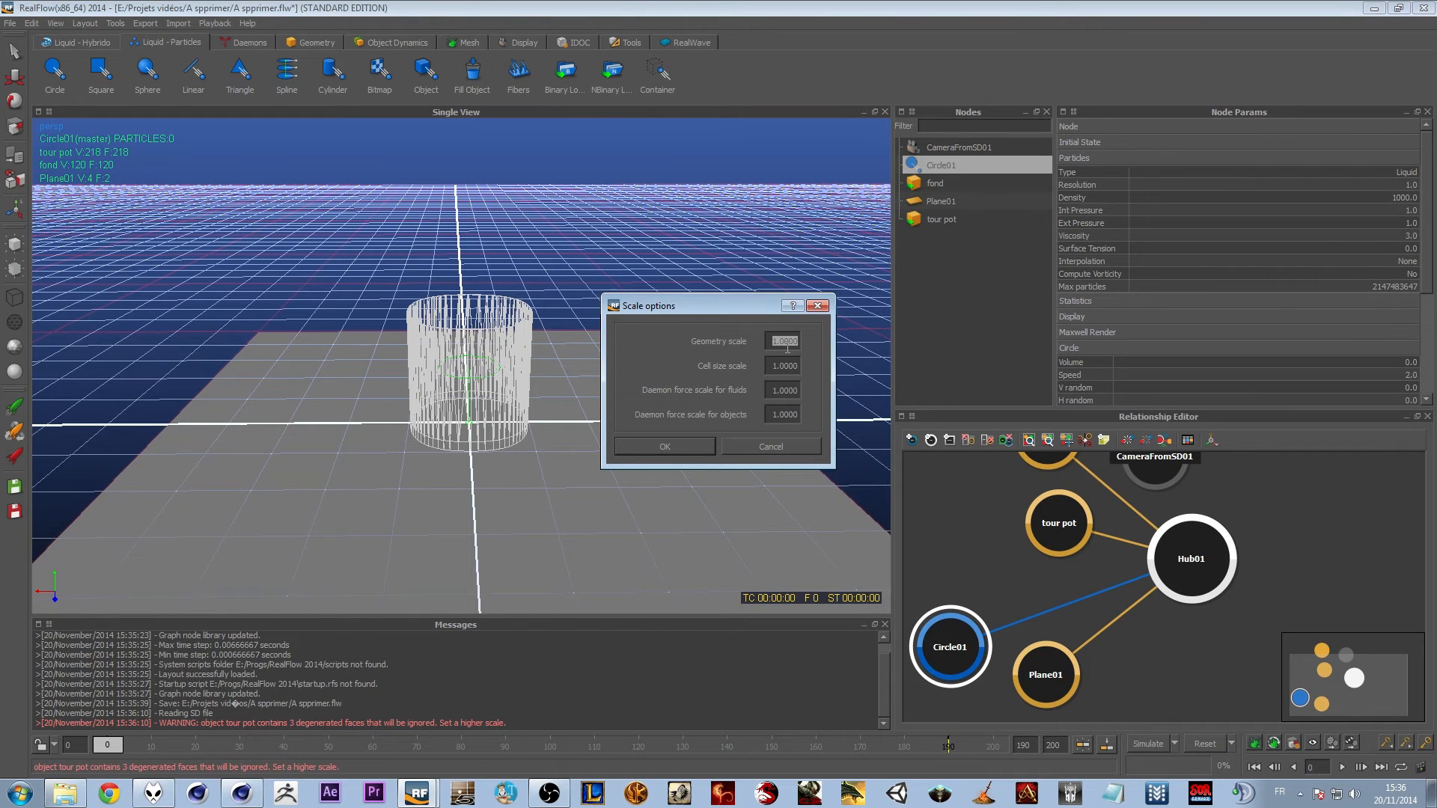
left_click(767, 447)
Move the circle emitter vertically out of the pot to a position above its rim
scroll(485, 432, "down", 5)
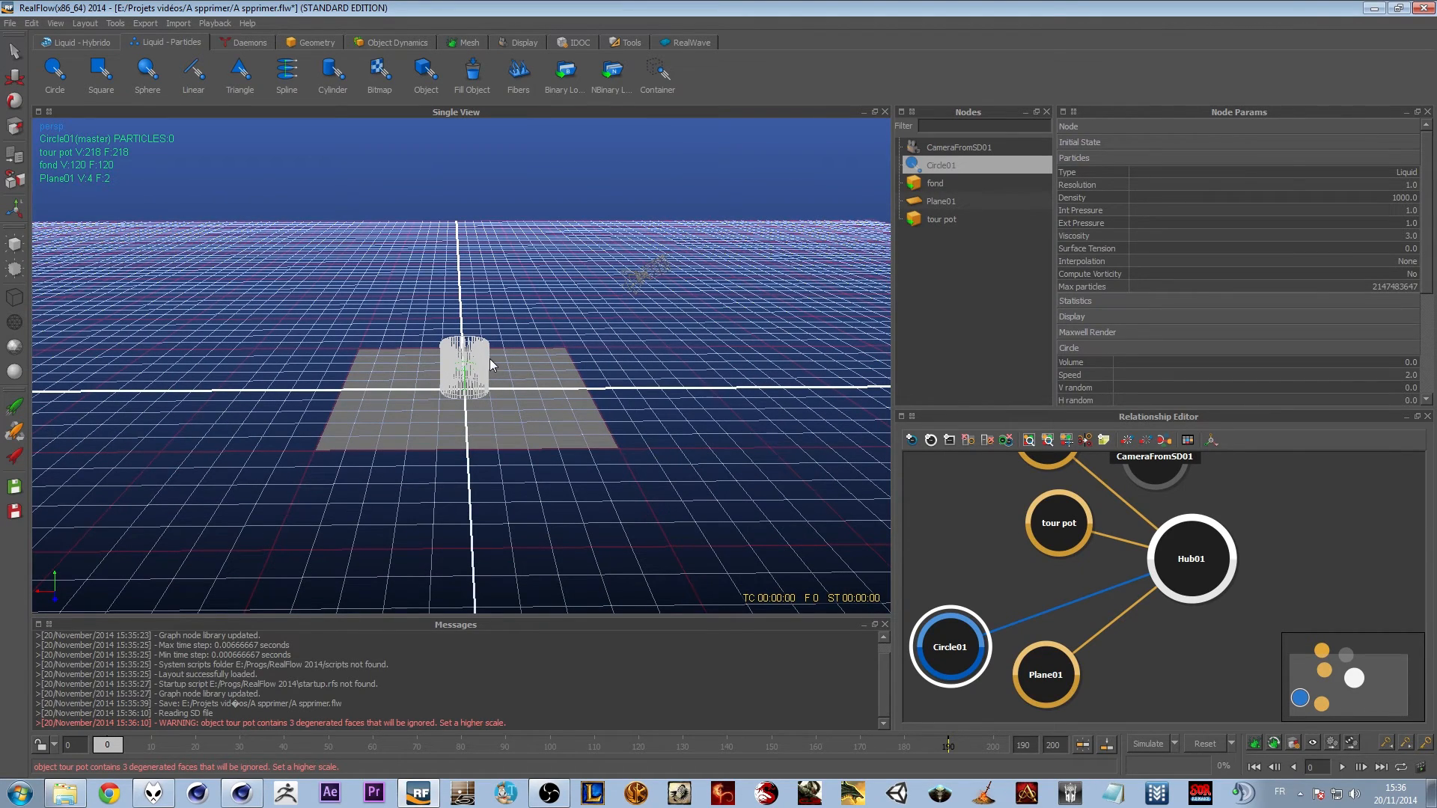
scroll(492, 366, "up", 8)
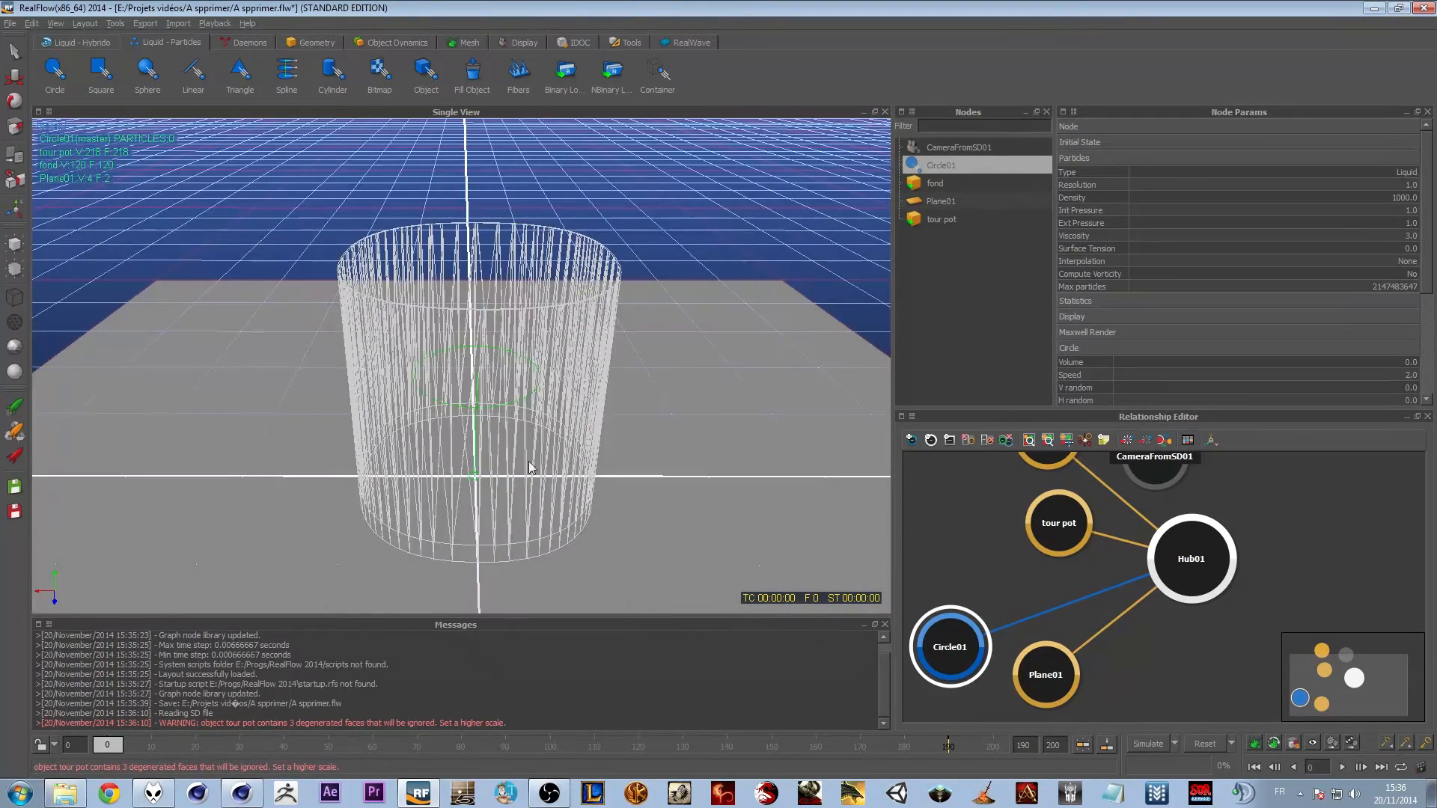
scroll(529, 467, "down", 4)
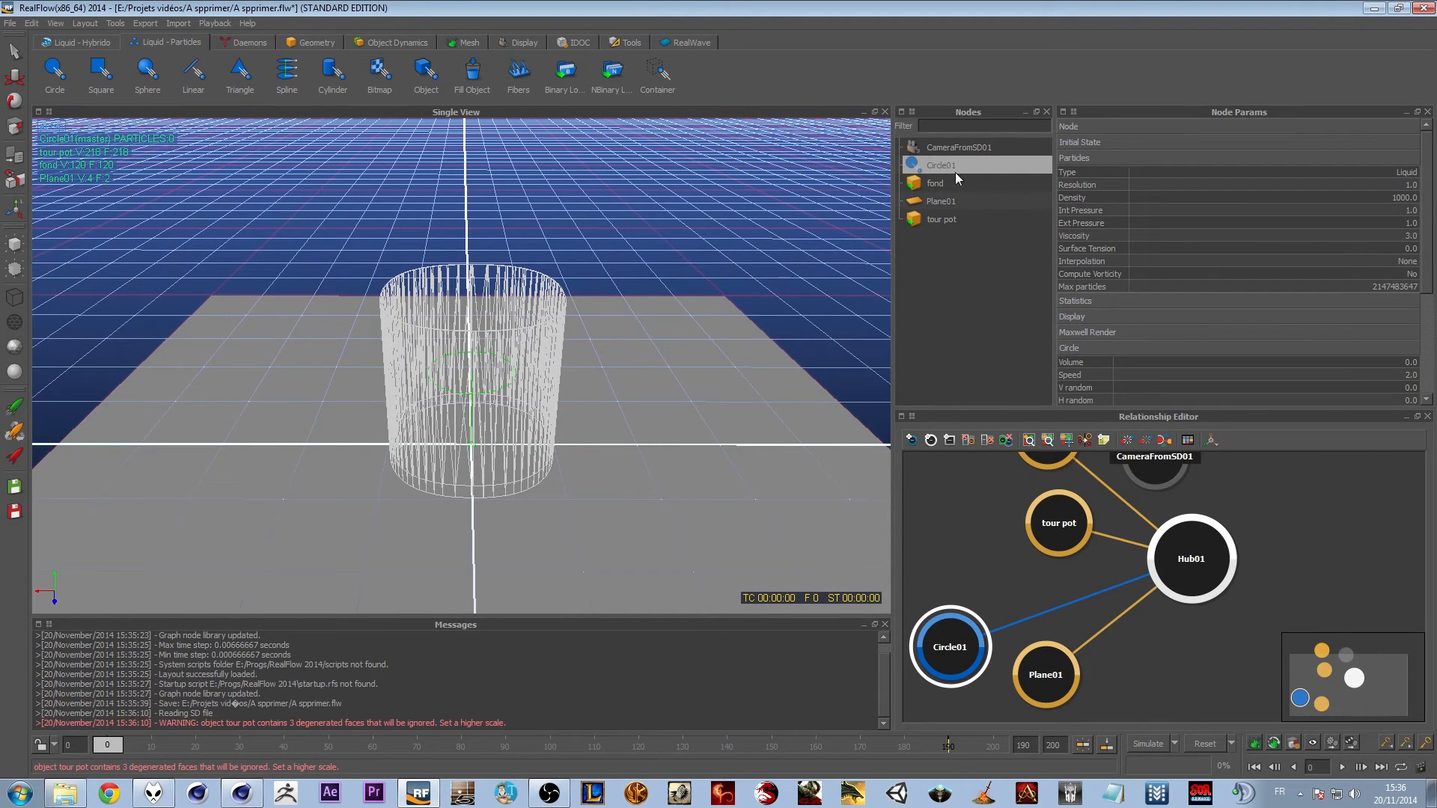
left_click(13, 75)
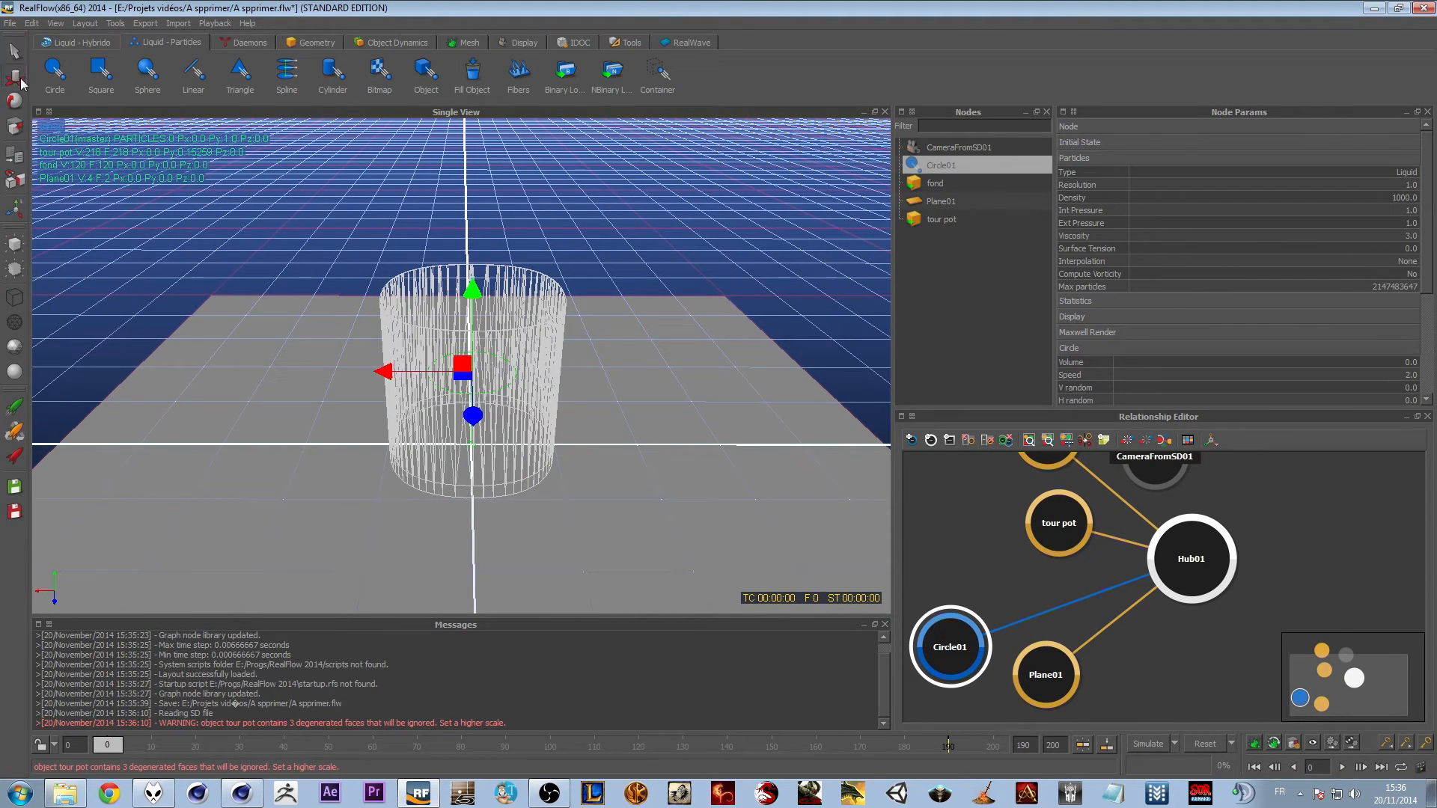
left_click_drag(472, 292, 473, 124)
Rotate the circle emitter to shoot sideways across the pot's opening and position it at about X -1.04, Y 3.52
left_click_drag(381, 212, 595, 133)
key("e")
middle_click_drag(516, 180, 486, 267, "alt")
left_click_drag(483, 256, 560, 150)
key("w")
mouse_move(524, 300)
left_mouse_down("alt")
mouse_move(523, 264)
mouse_move(526, 287)
left_mouse_up("alt")
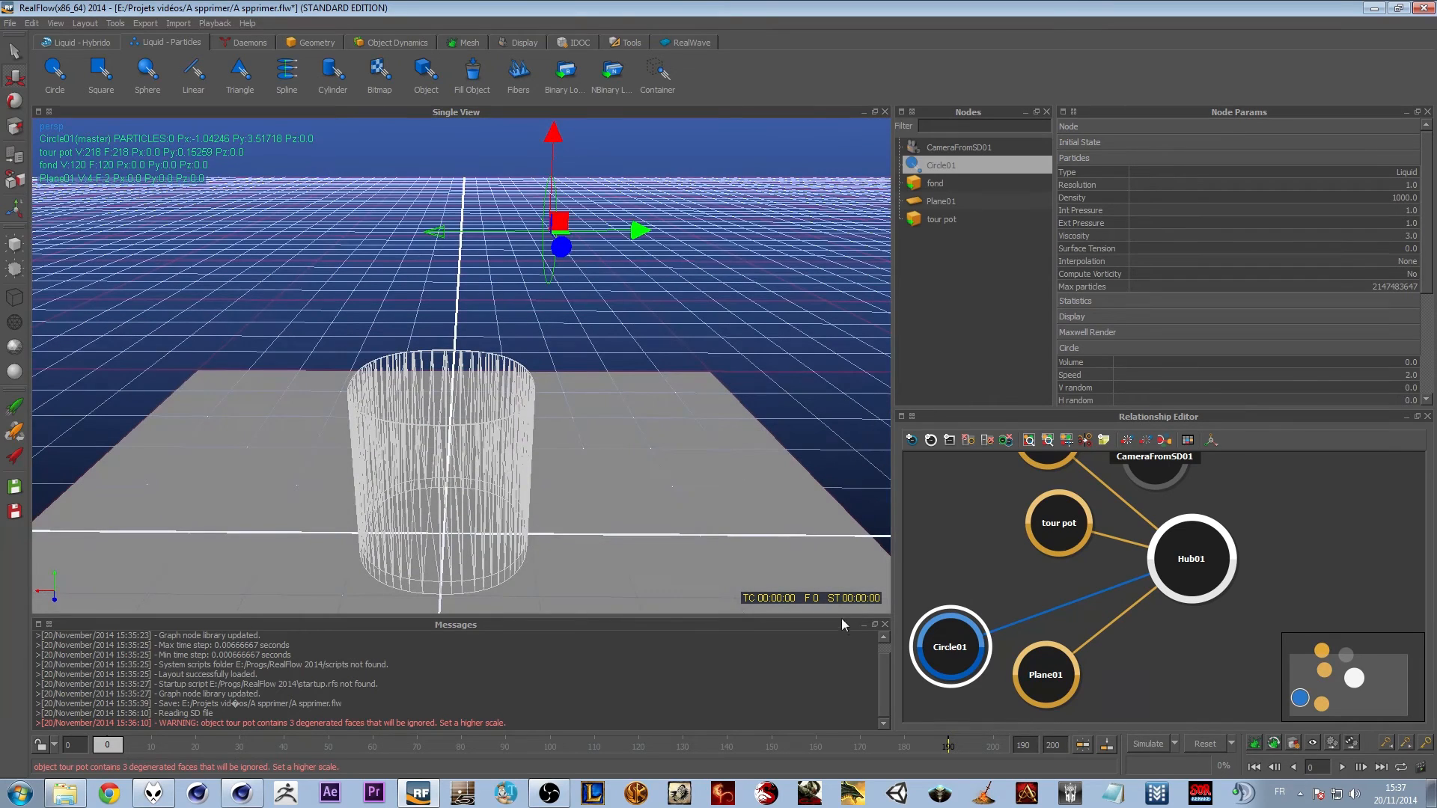
Run the particle simulation to test the circle emitter's flow above the pot
left_click(247, 42)
left_click(1142, 744)
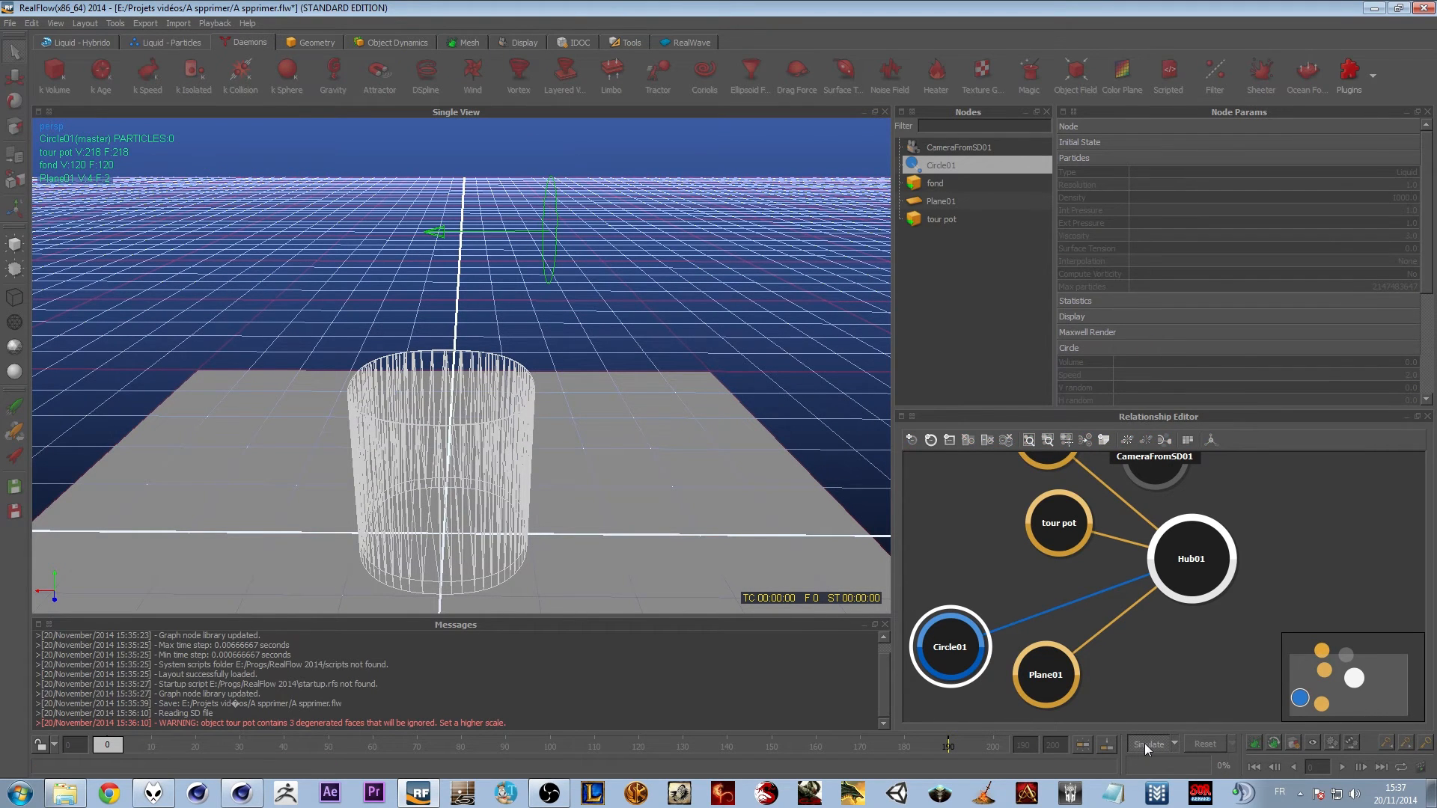
left_click(769, 492)
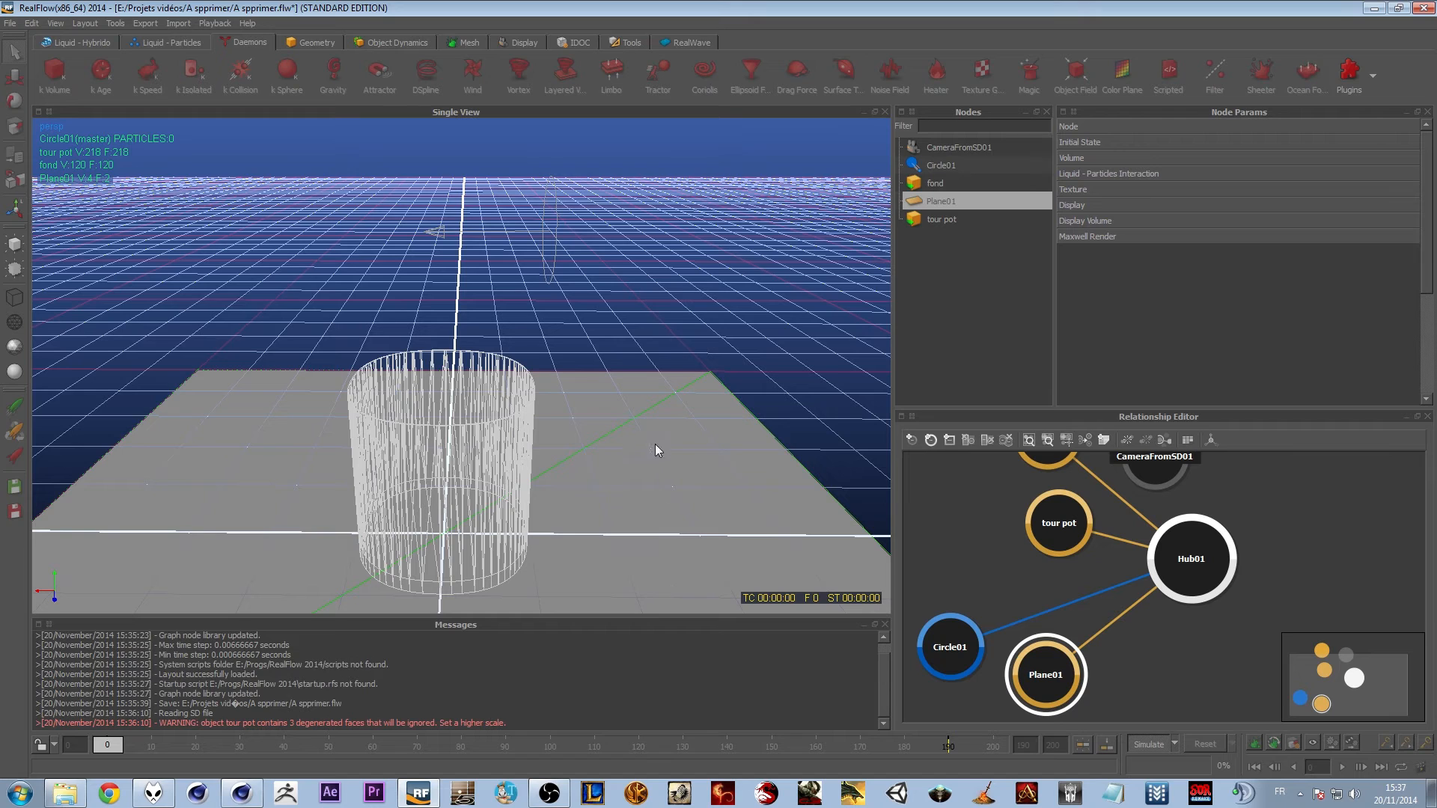
left_click(1151, 749)
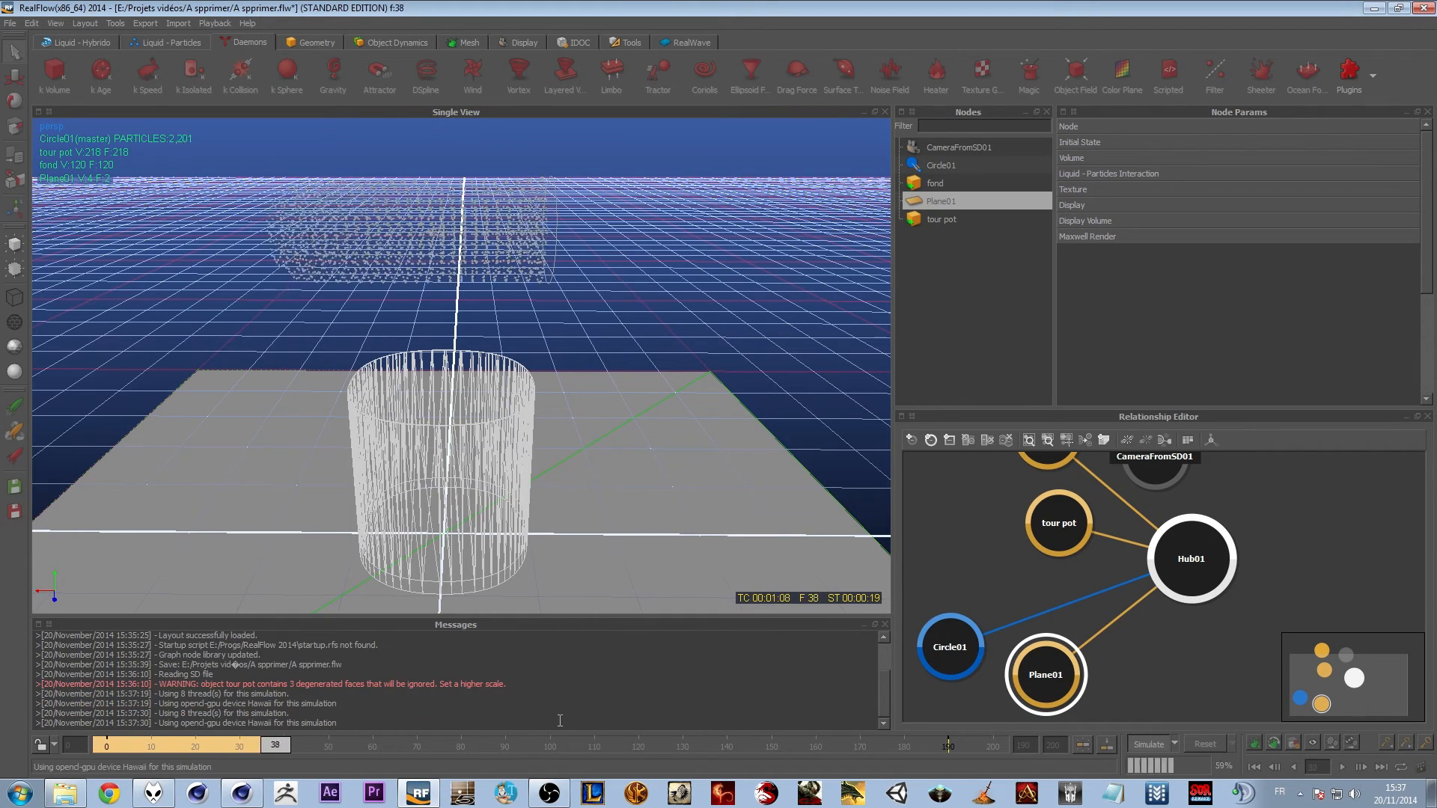
Stop the running particle simulation and add a Gravity daemon to the scene
left_click(1148, 749)
right_click_drag(584, 434, 506, 371, "alt")
middle_click_drag(506, 365, 542, 474, "alt")
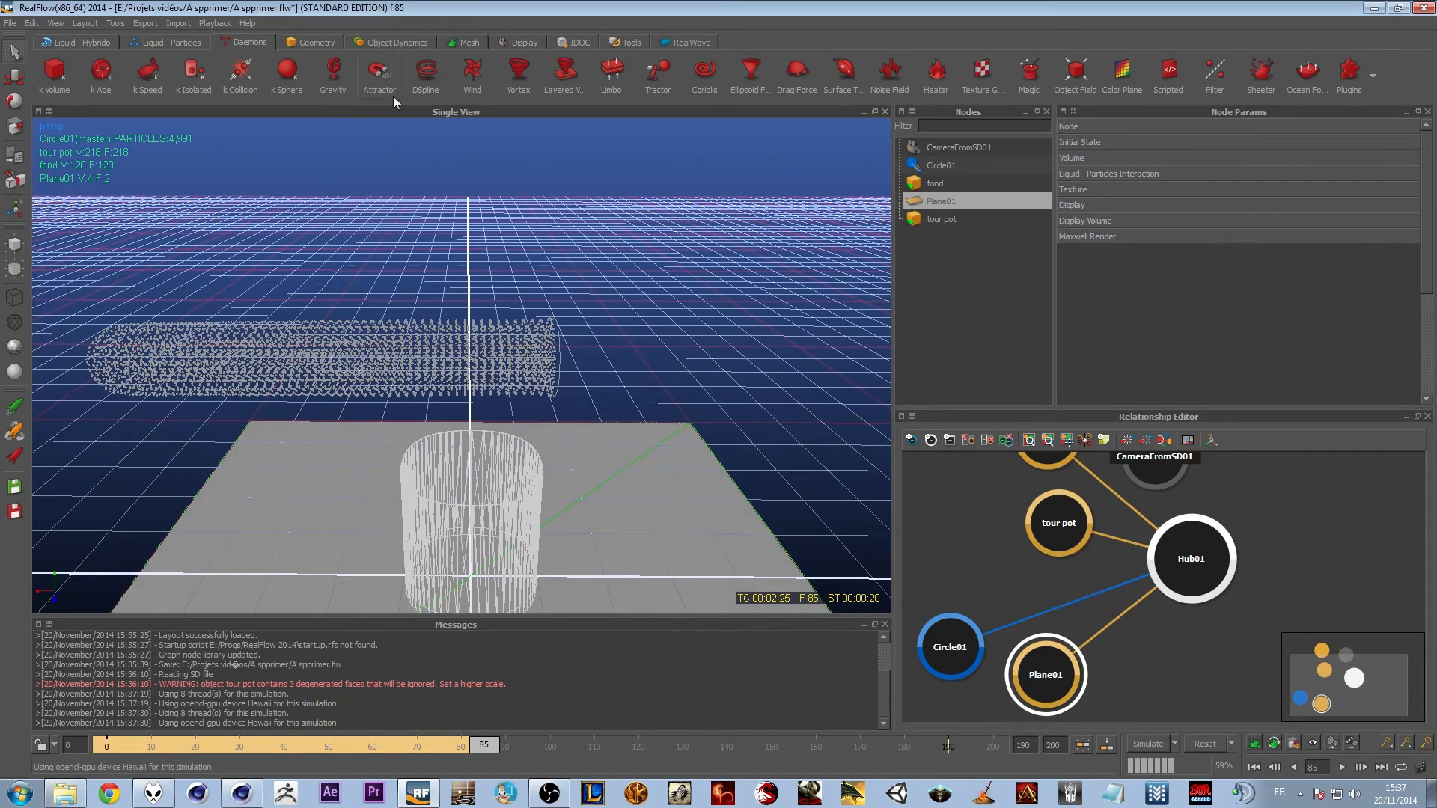
left_click(333, 75)
middle_click_drag(649, 478, 642, 332, "alt")
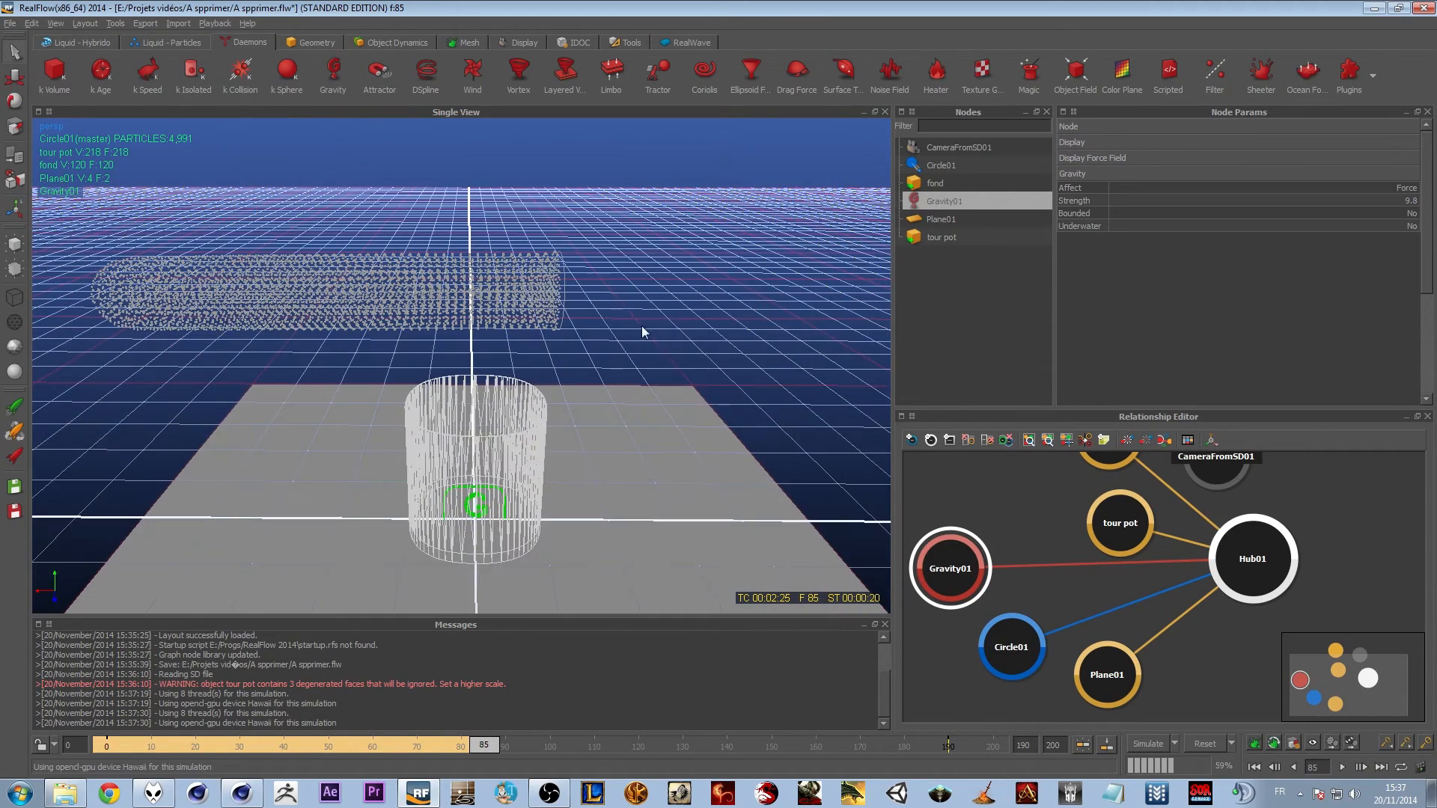
Reset the simulation and run it to about frame 78 to test the emitter's flow into the pot under gravity
left_click(1203, 743)
left_click(680, 394)
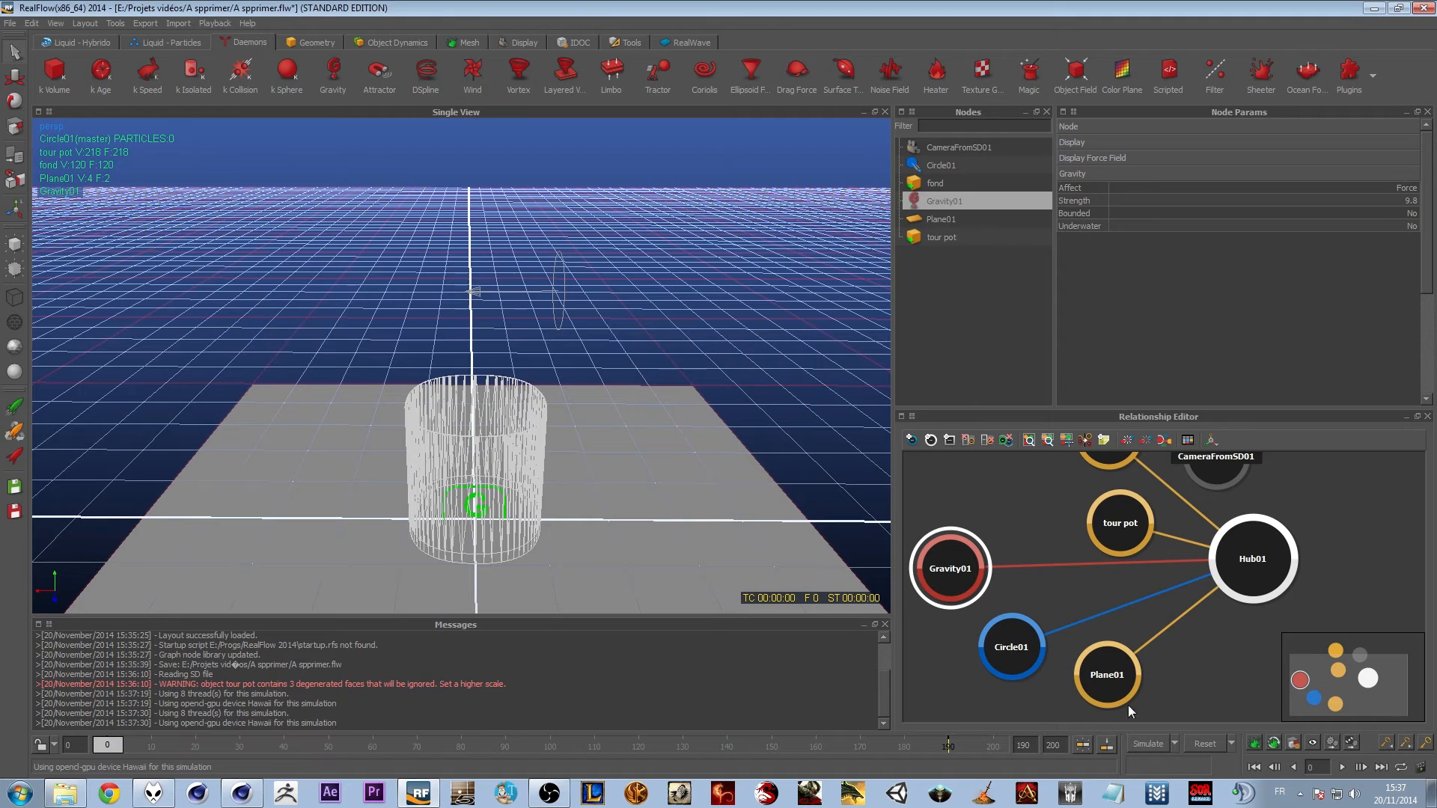
left_click(1150, 745)
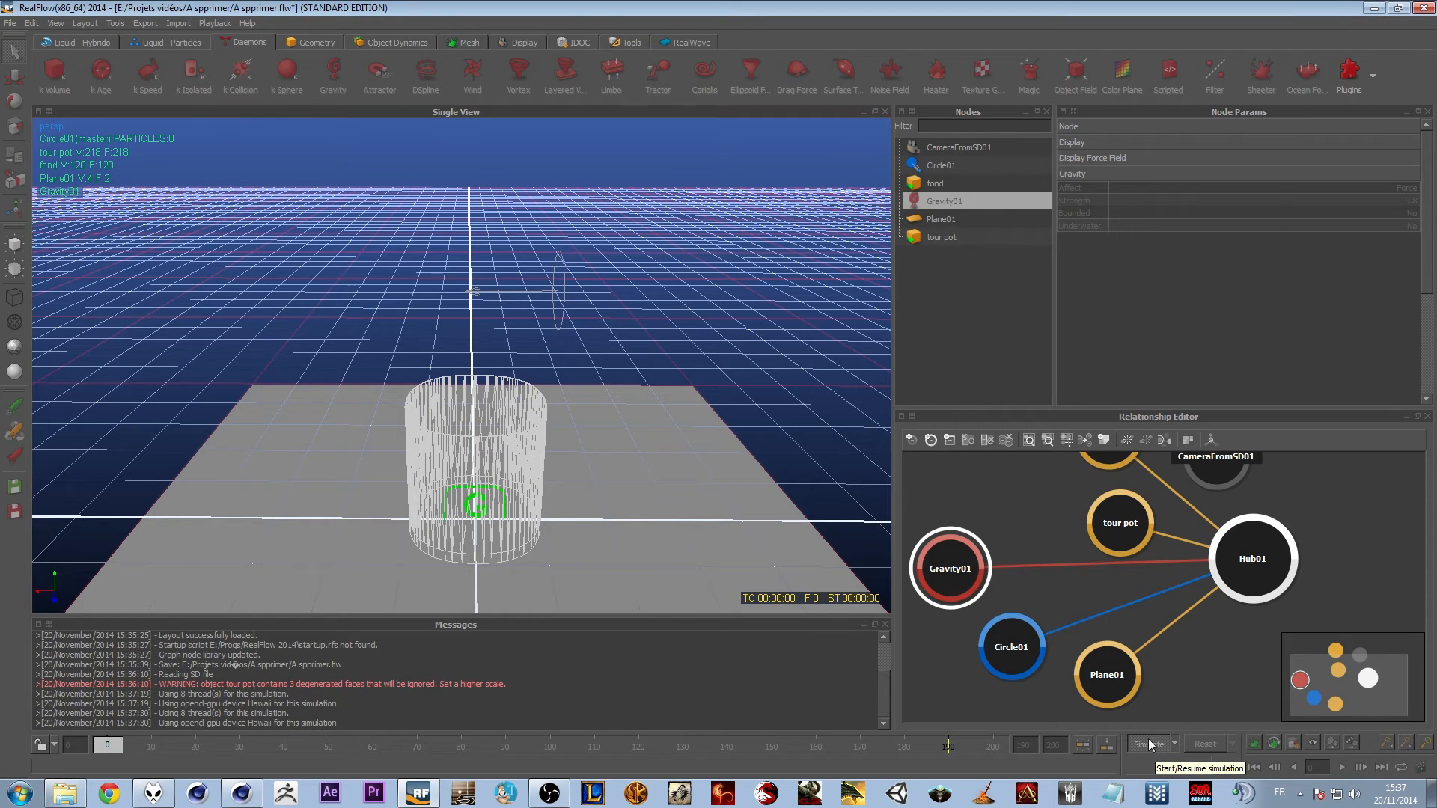
left_click(1148, 741)
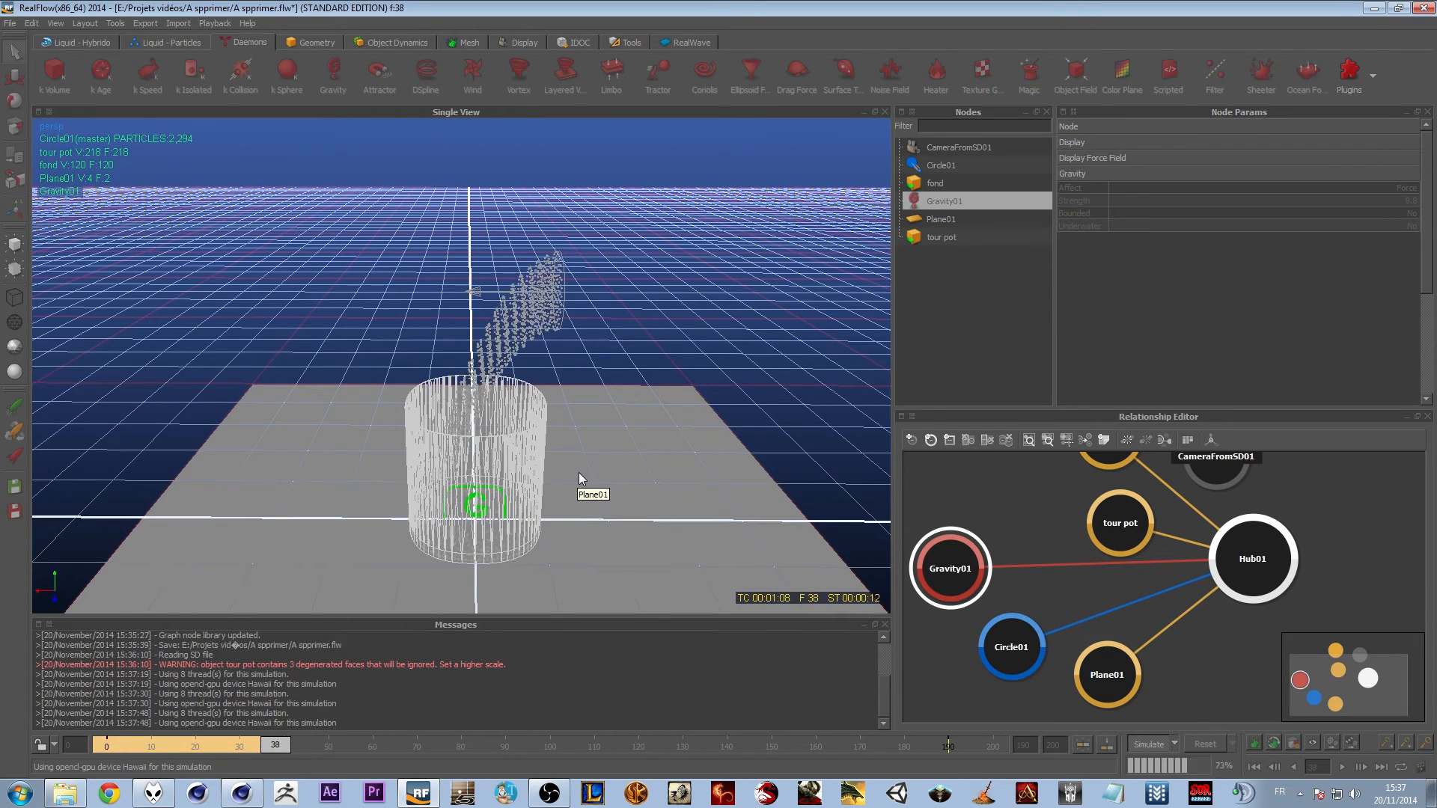
mouse_move(596, 479)
left_mouse_down("alt")
mouse_move(591, 429)
mouse_move(595, 463)
left_mouse_up("alt")
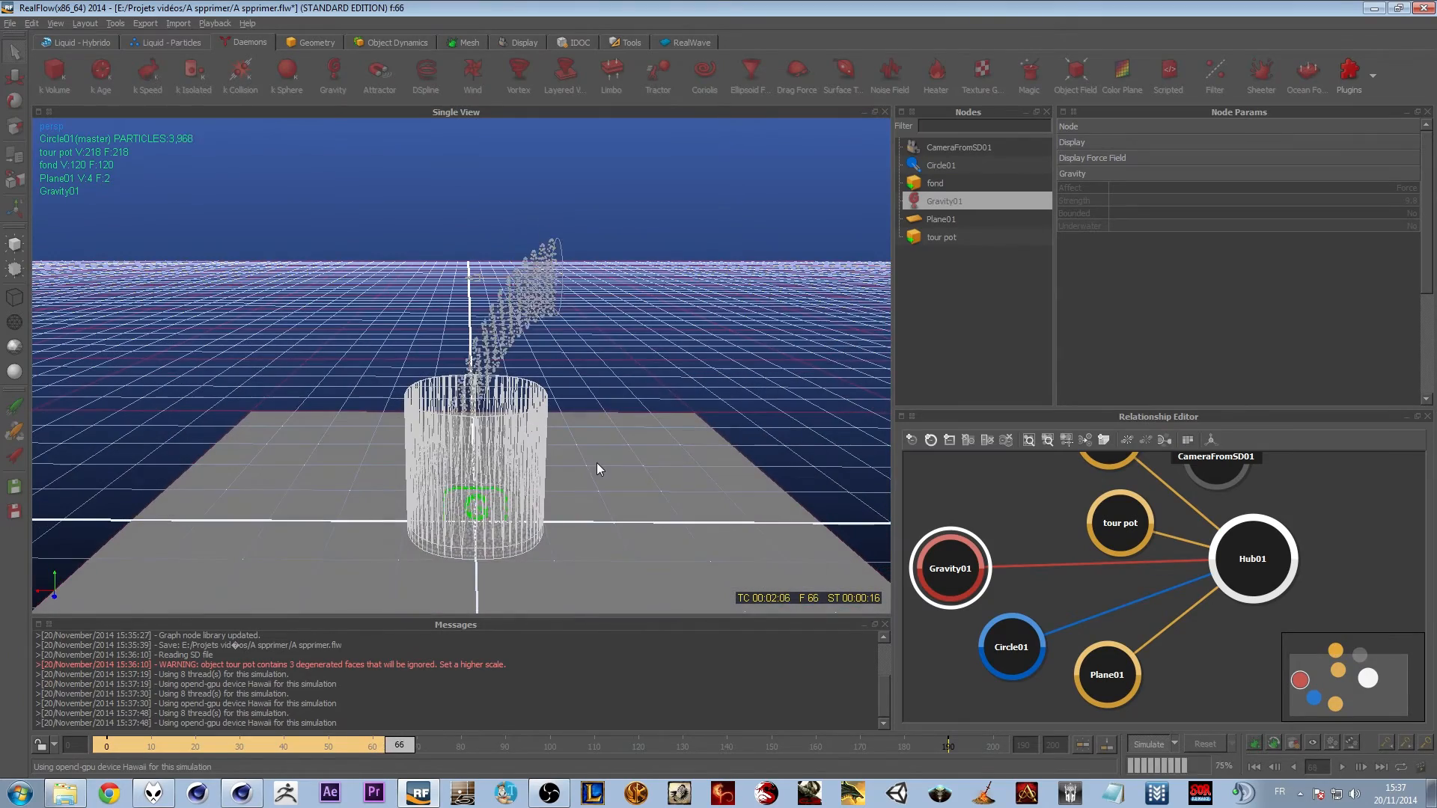
mouse_move(648, 300)
left_mouse_down("alt")
mouse_move(628, 317)
mouse_move(690, 322)
mouse_move(632, 301)
mouse_move(627, 313)
left_mouse_up("alt")
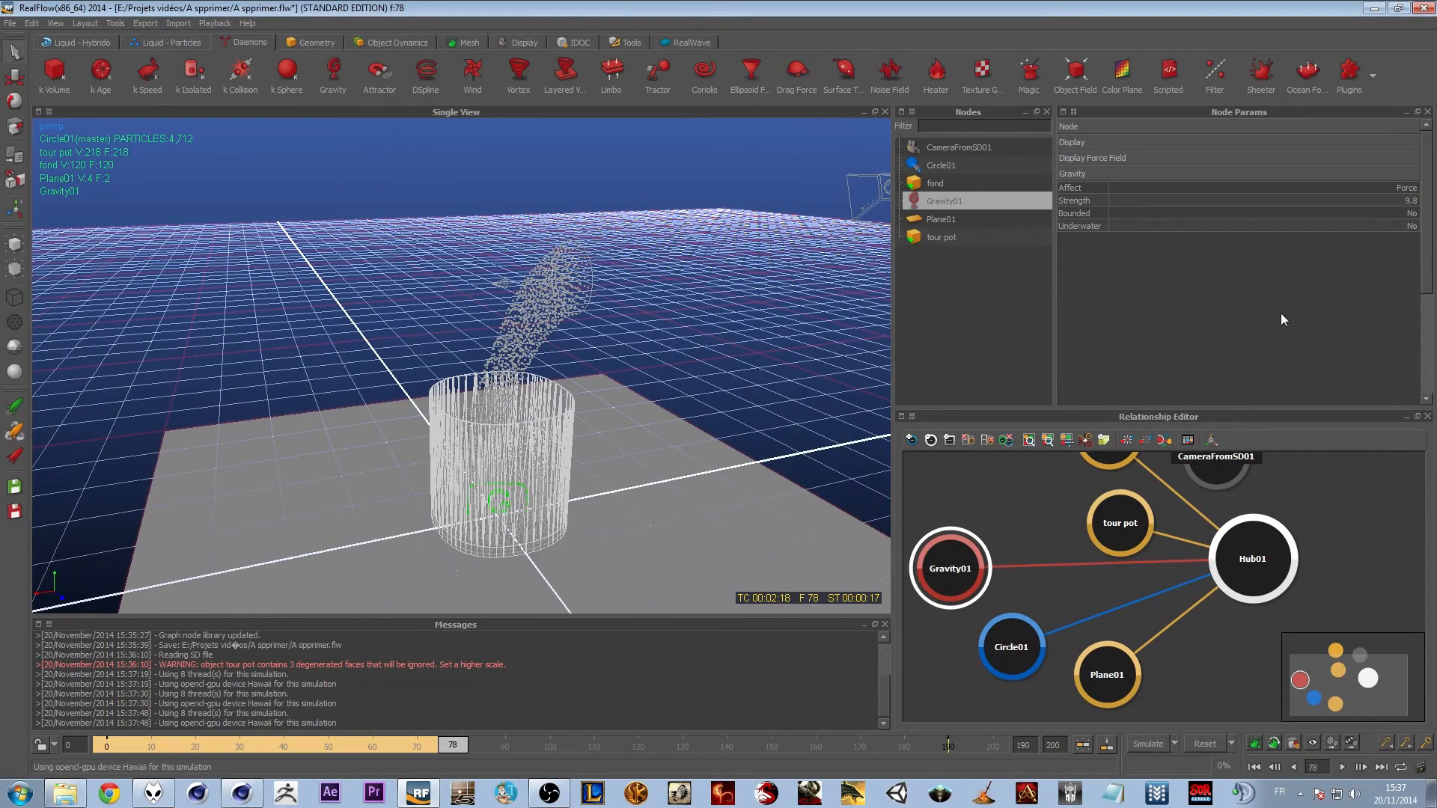
Examine the circle emitter's viscosity parameter and the shape of its particle stream above the pot
left_click(940, 165)
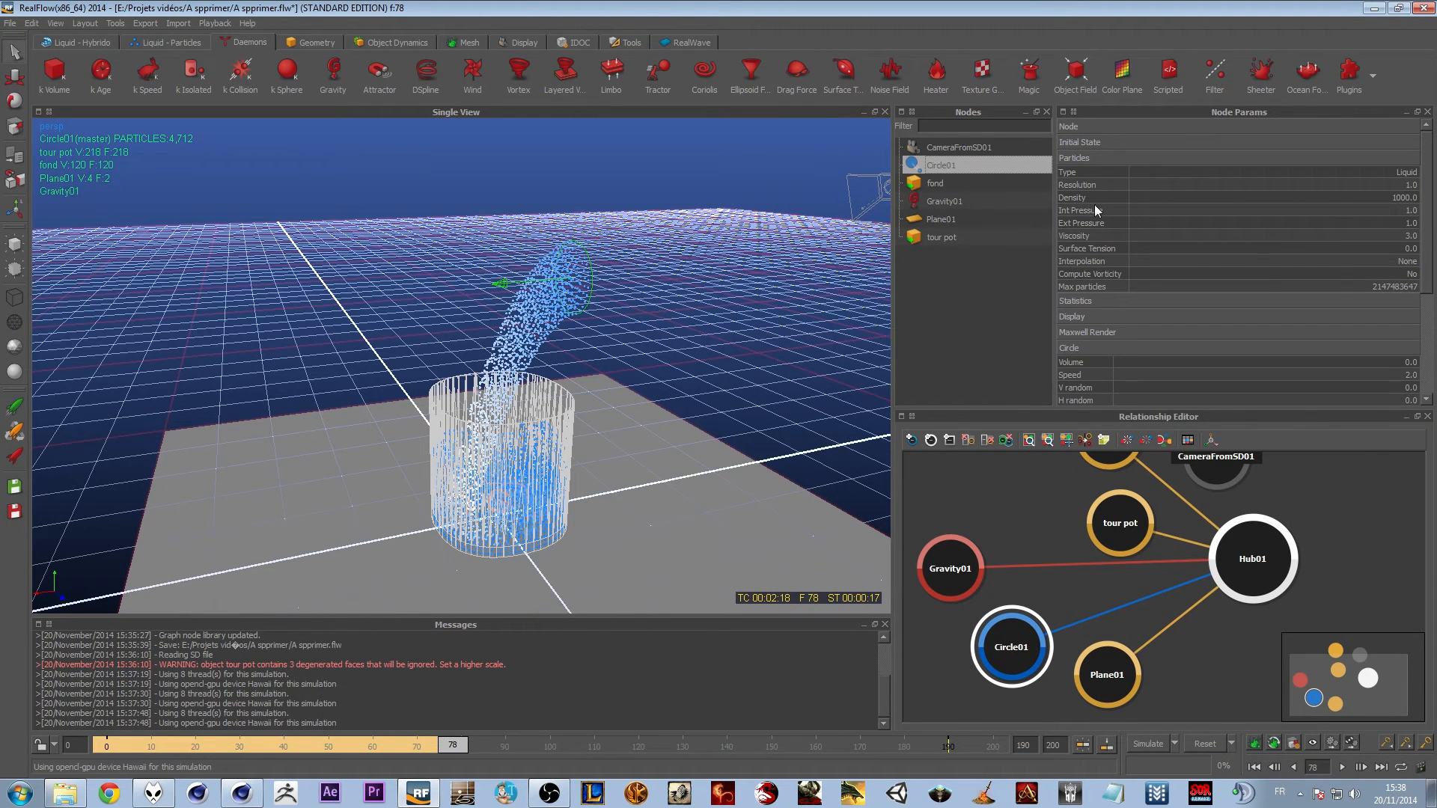
left_click(1084, 234)
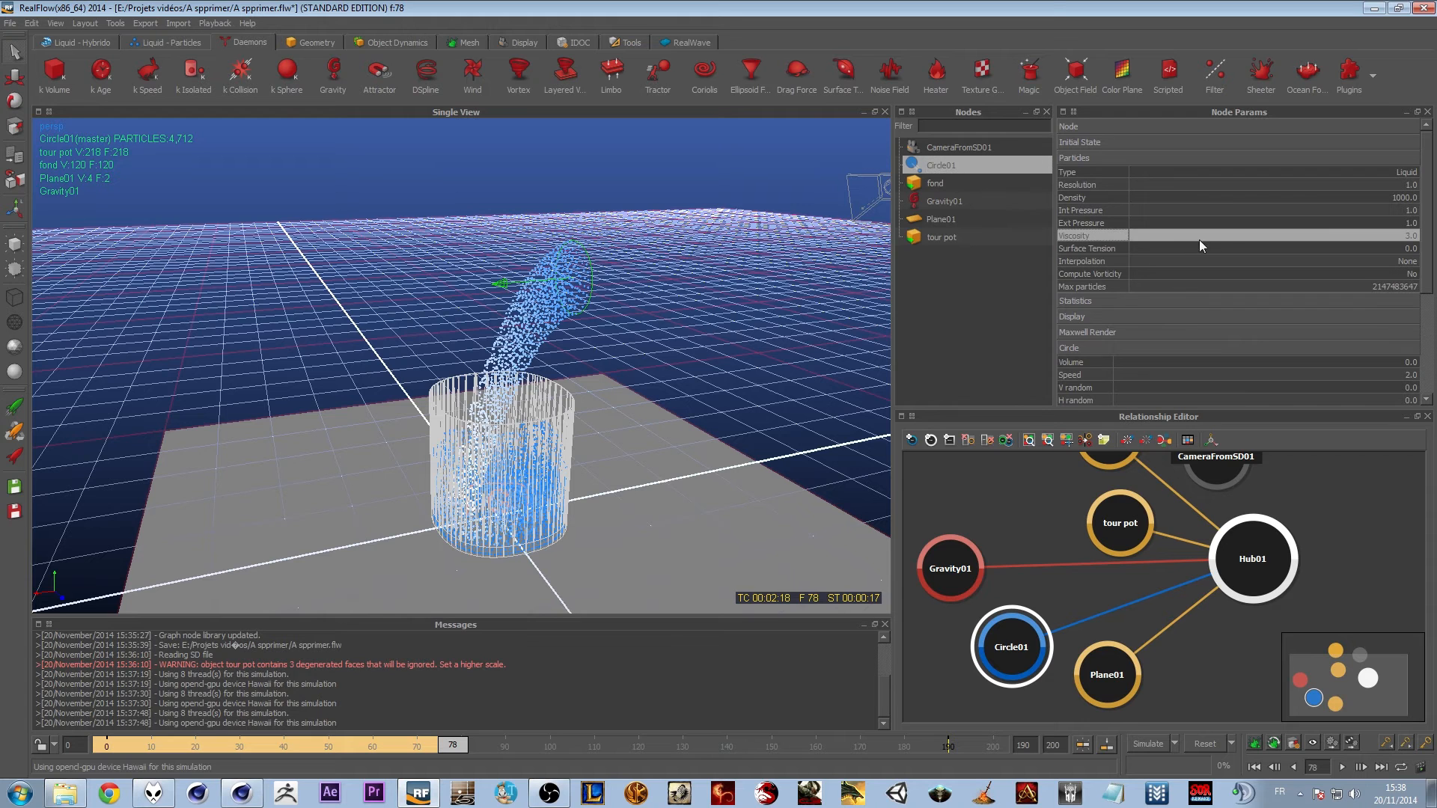
left_click(578, 358)
scroll(536, 376, "up", 3)
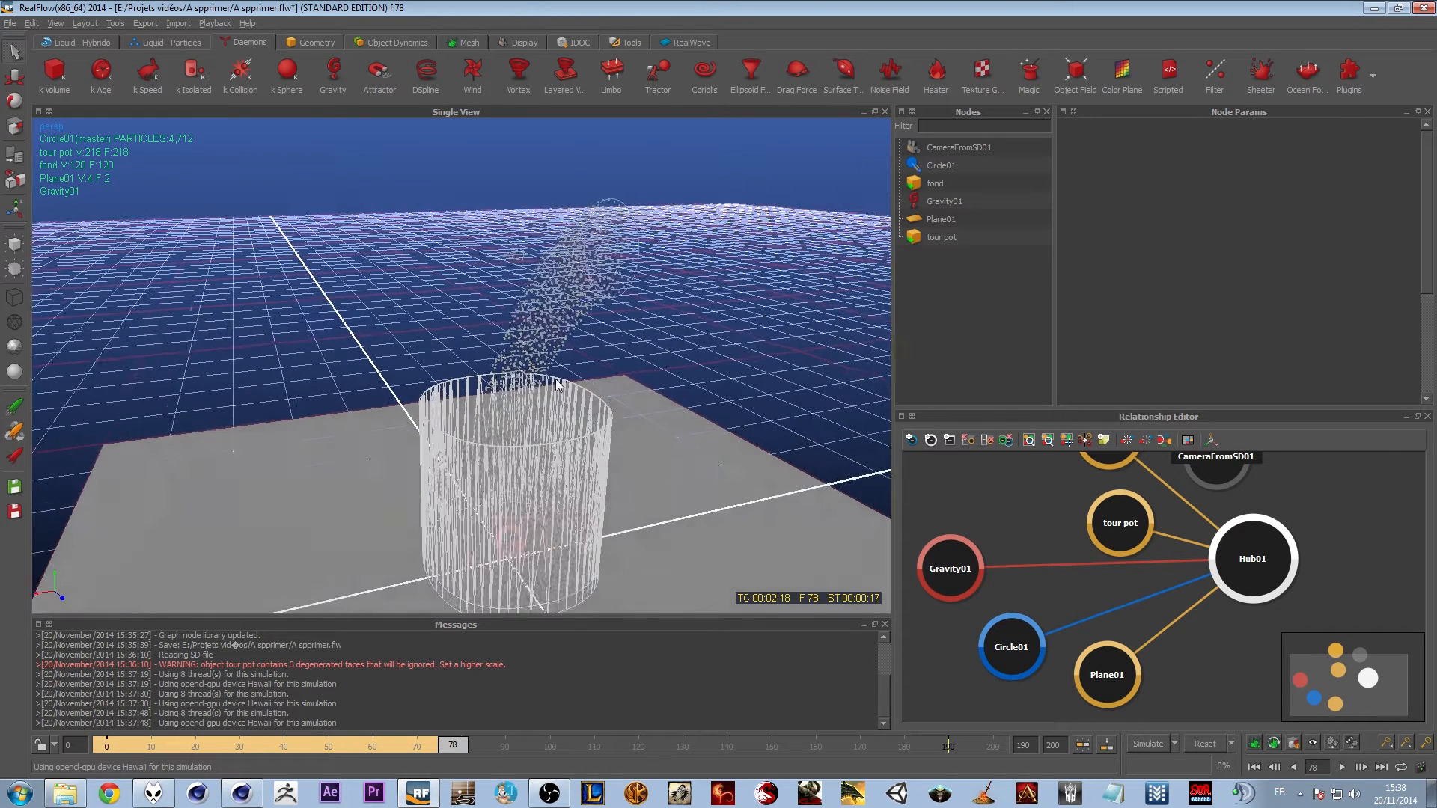
left_click(475, 43)
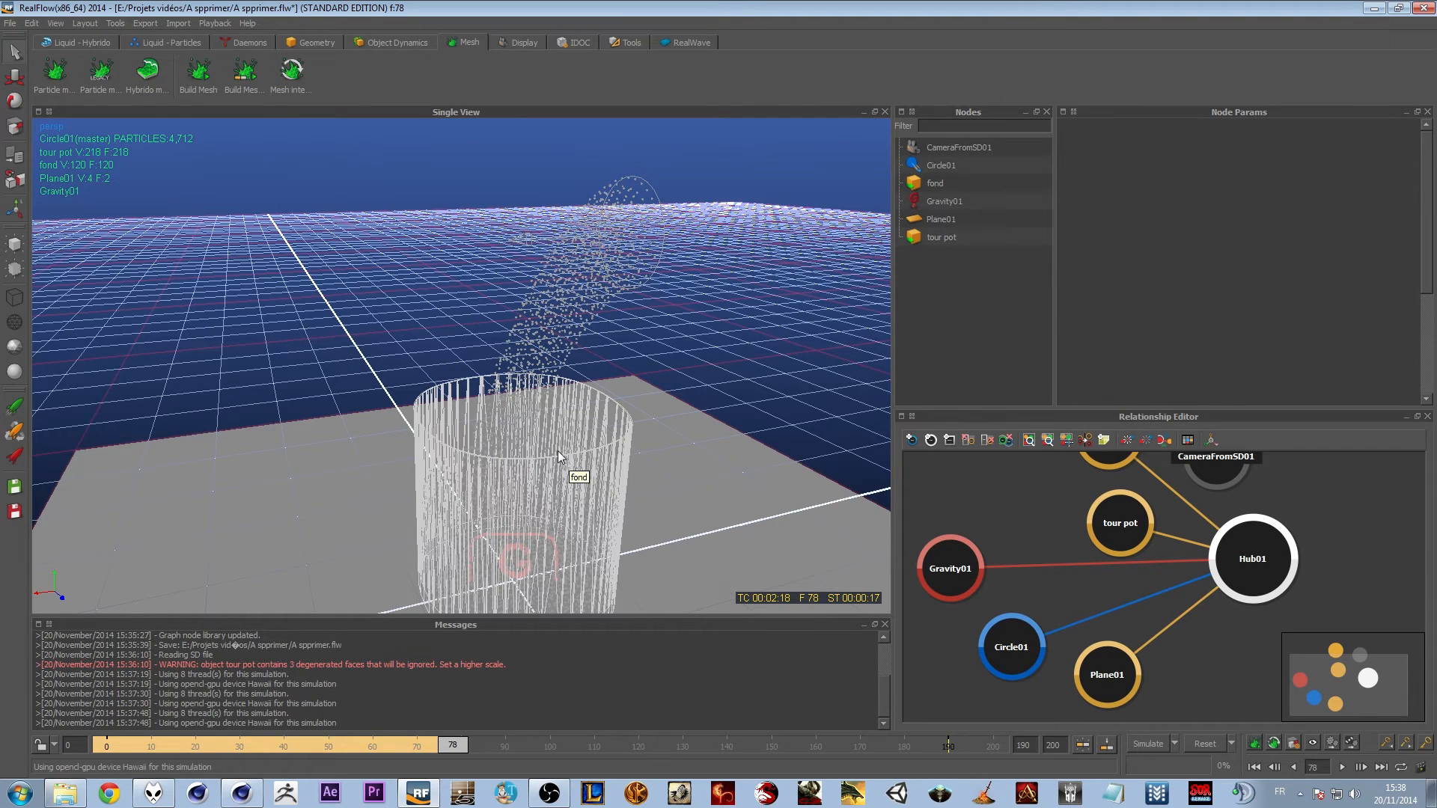
Add a sphere and raise it out of the pot to about Y 3.56, beside the particle stream
left_click(297, 43)
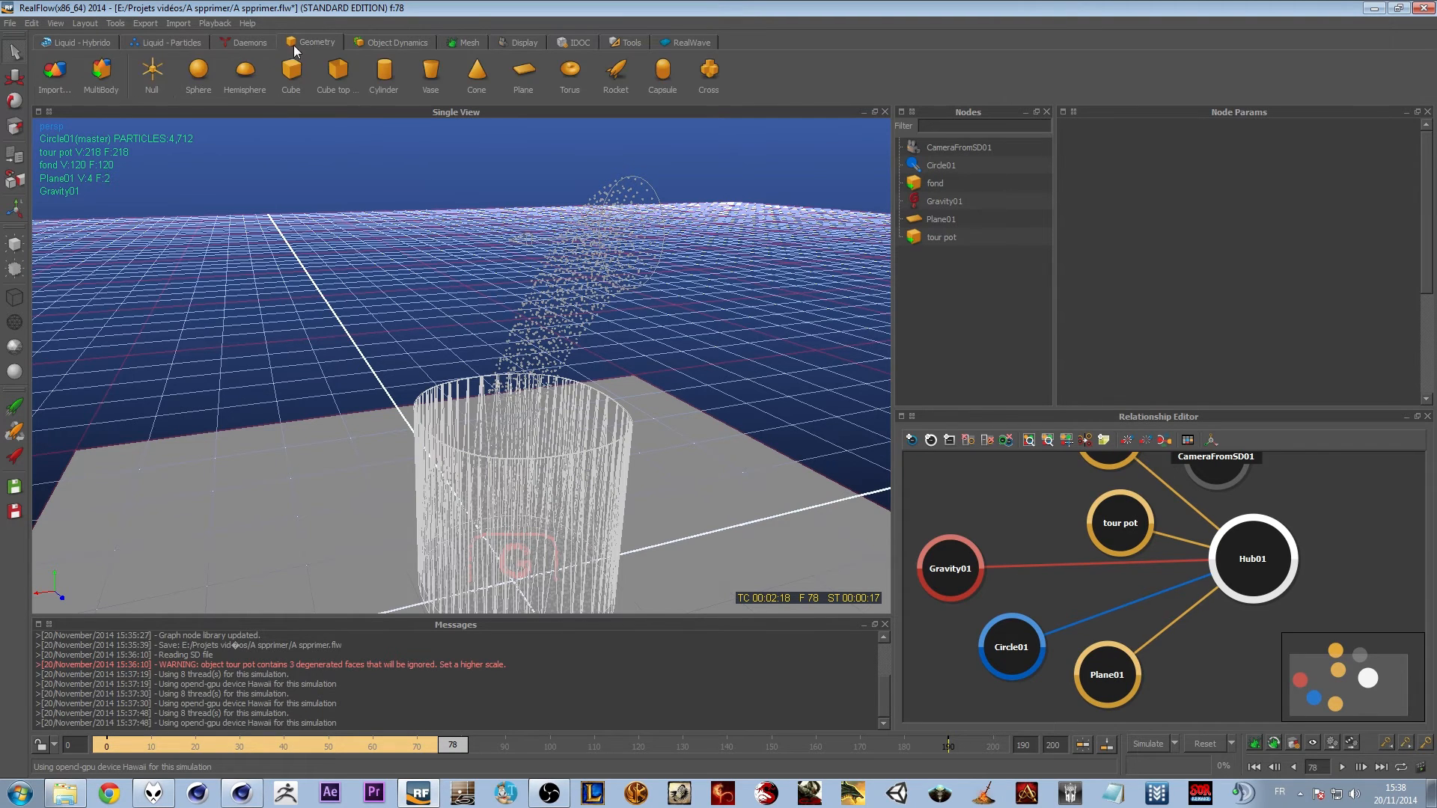
left_click(198, 75)
left_click_drag(411, 399, 371, 317, "alt")
left_click(15, 76)
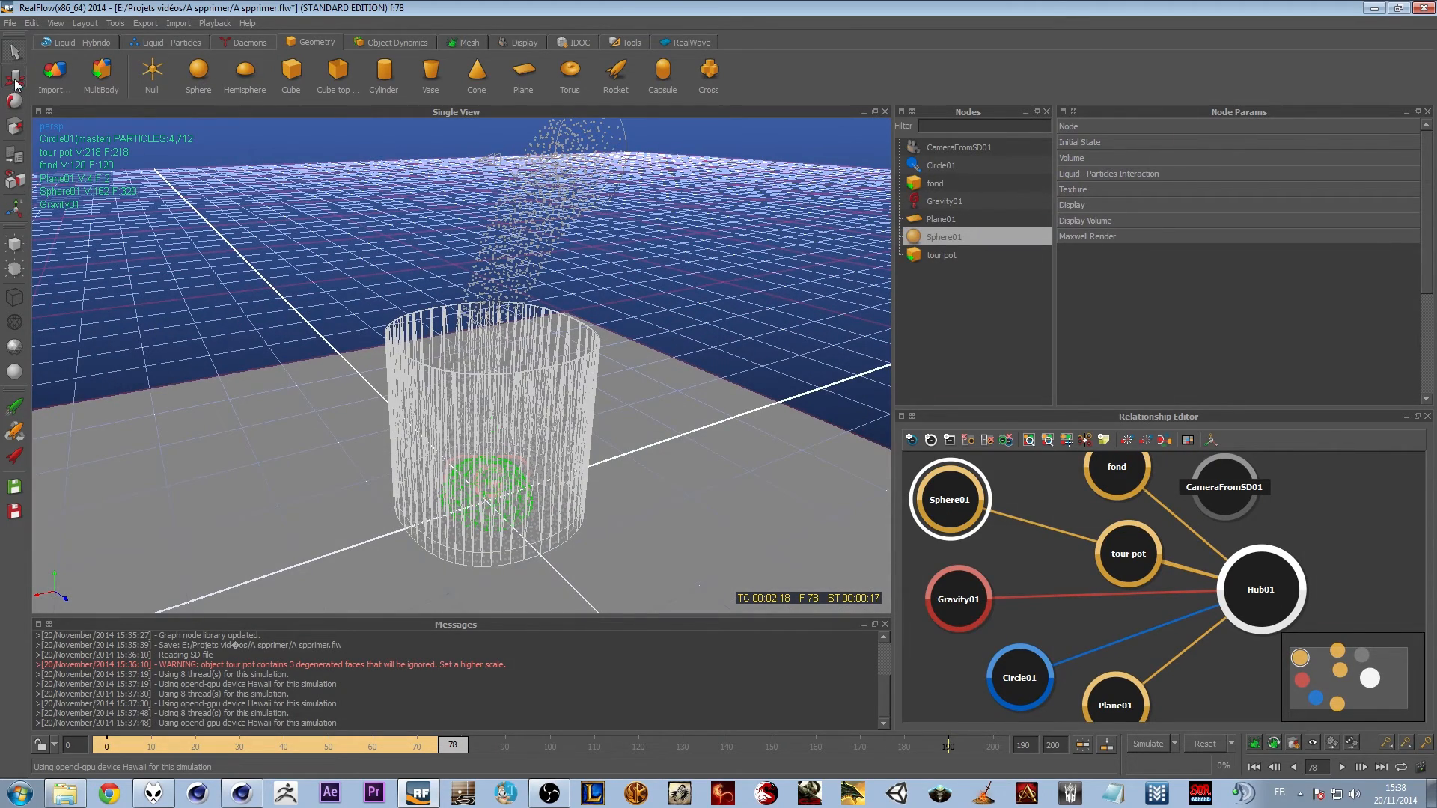
left_click_drag(492, 425, 518, 177)
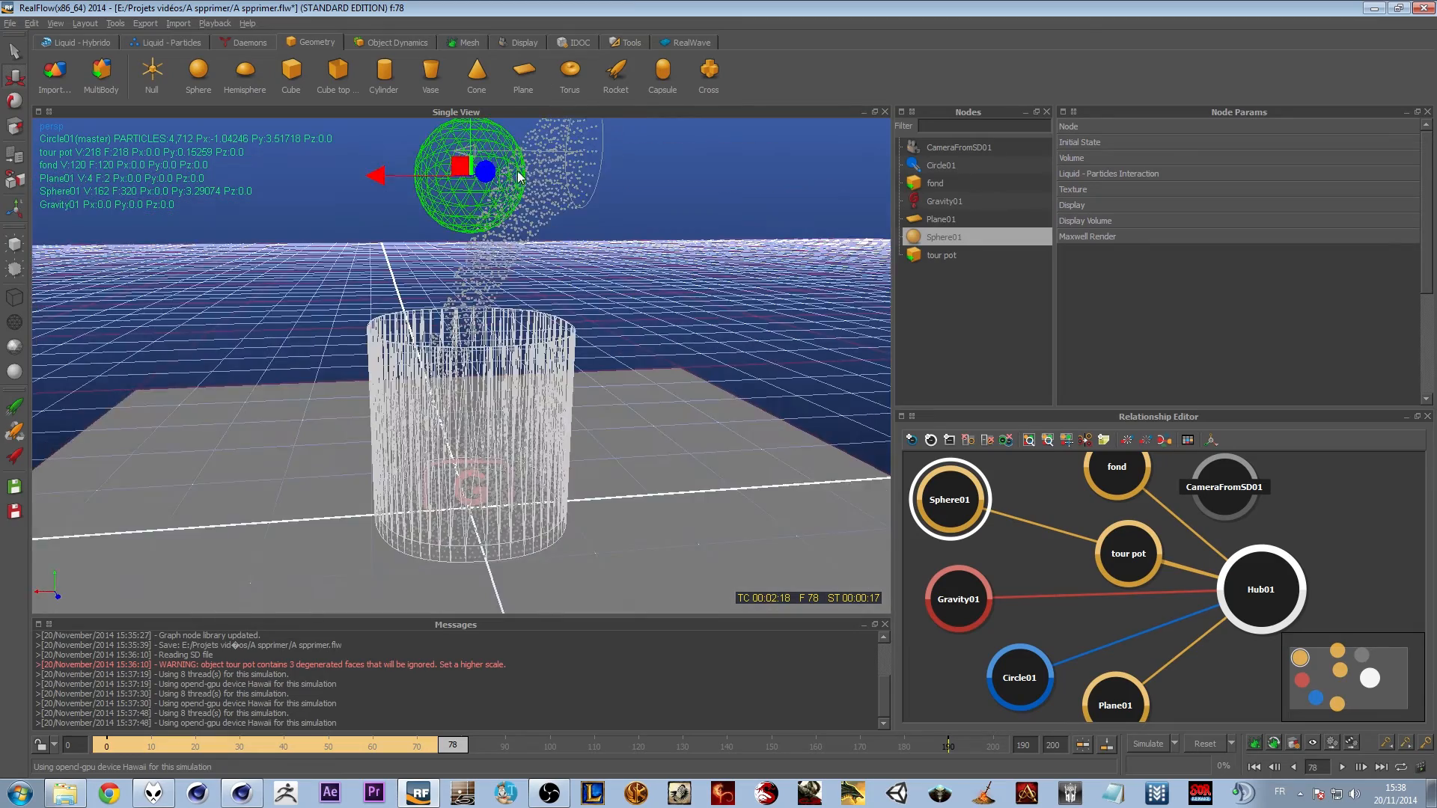
middle_click_drag(500, 174, 487, 279, "alt")
mouse_move(531, 304)
left_mouse_down("alt")
mouse_move(530, 316)
mouse_move(528, 288)
left_mouse_up("alt")
left_click_drag(477, 188, 477, 155)
Stretch the sphere to a Y scale of about 1.60 and tilt it about 33° around Z
left_click_drag(554, 264, 513, 279, "alt")
left_click(22, 126)
left_click_drag(464, 169, 494, 97)
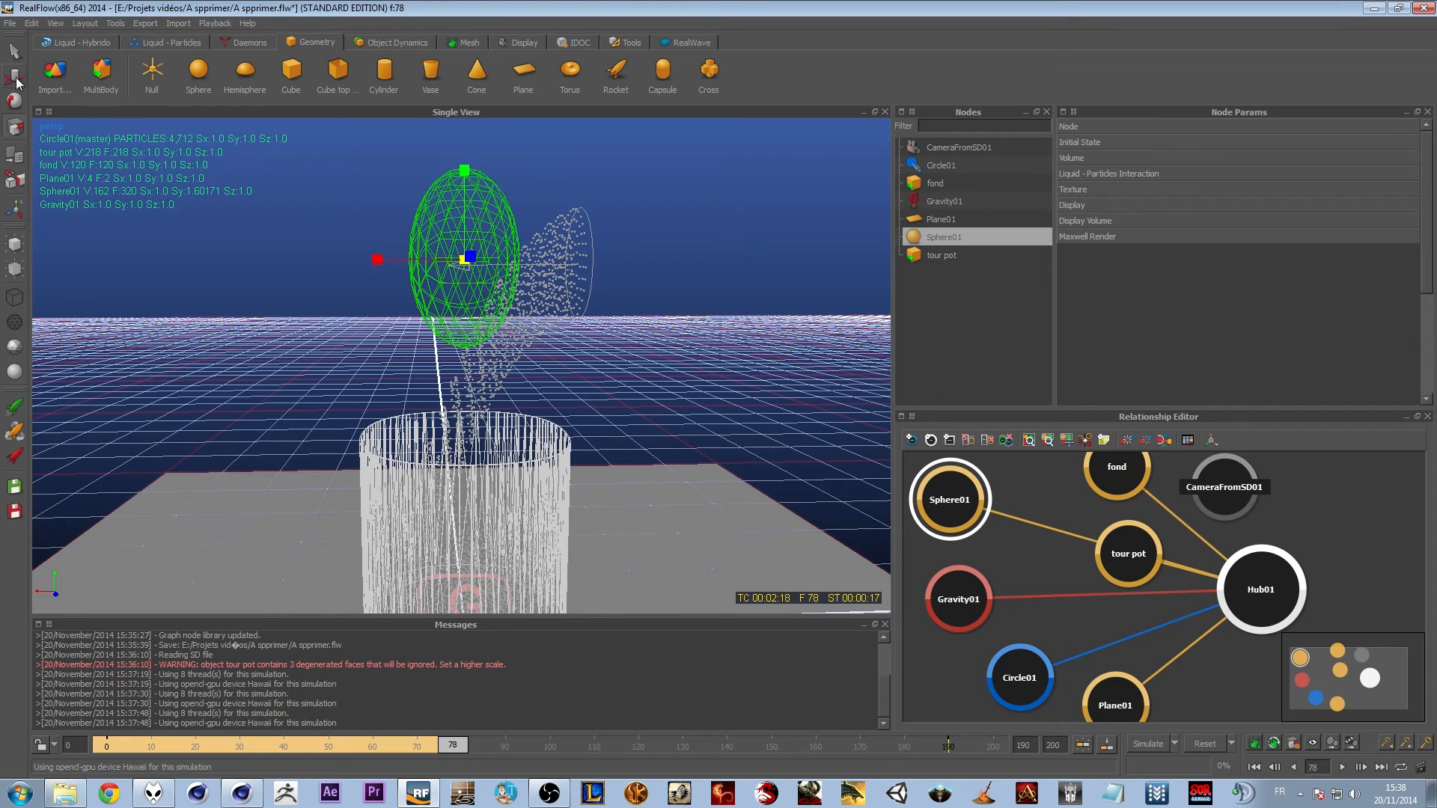
left_click(16, 101)
left_click_drag(378, 208, 433, 191)
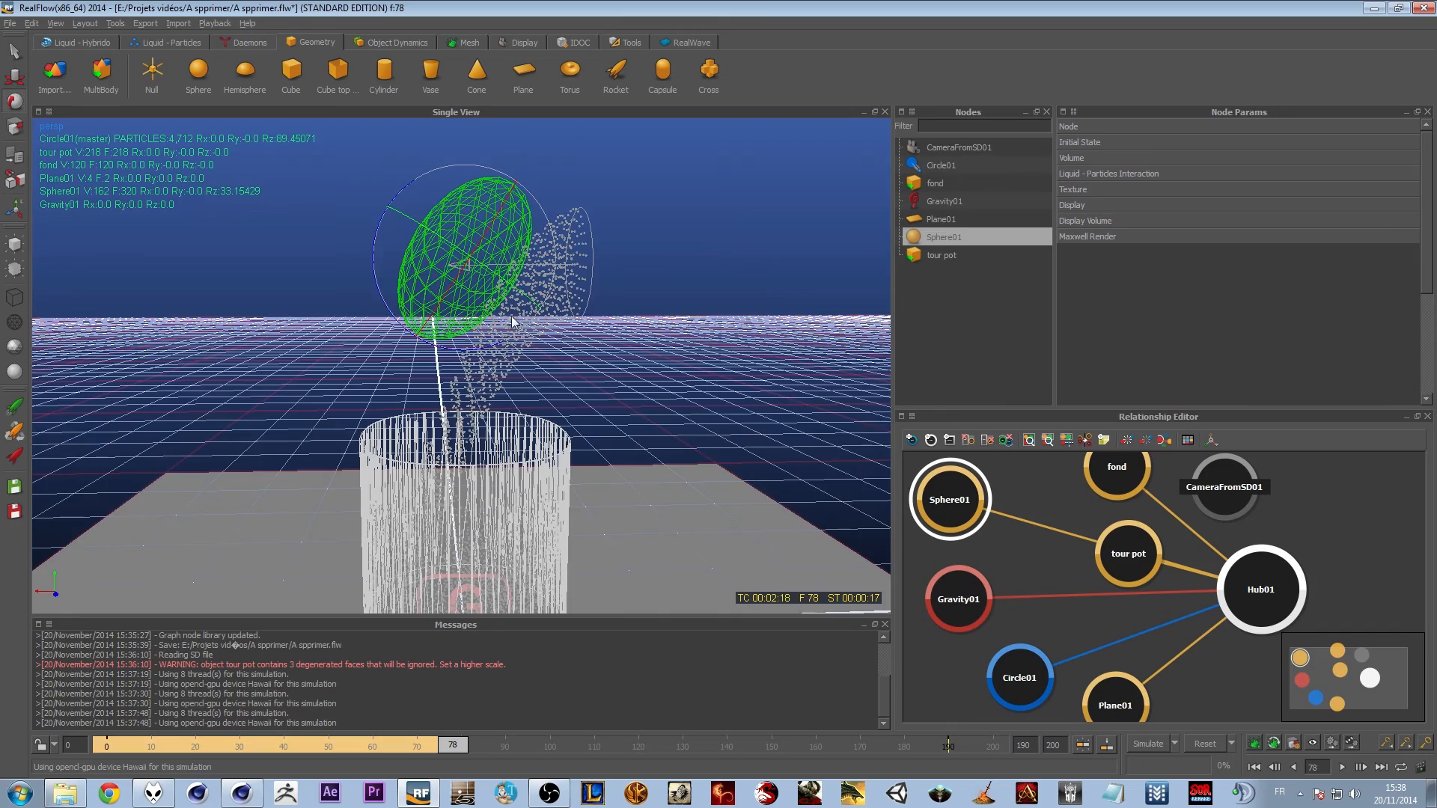
left_click_drag(513, 322, 571, 338, "alt")
right_click_drag(506, 387, 575, 360, "alt")
left_click_drag(574, 359, 456, 335, "alt")
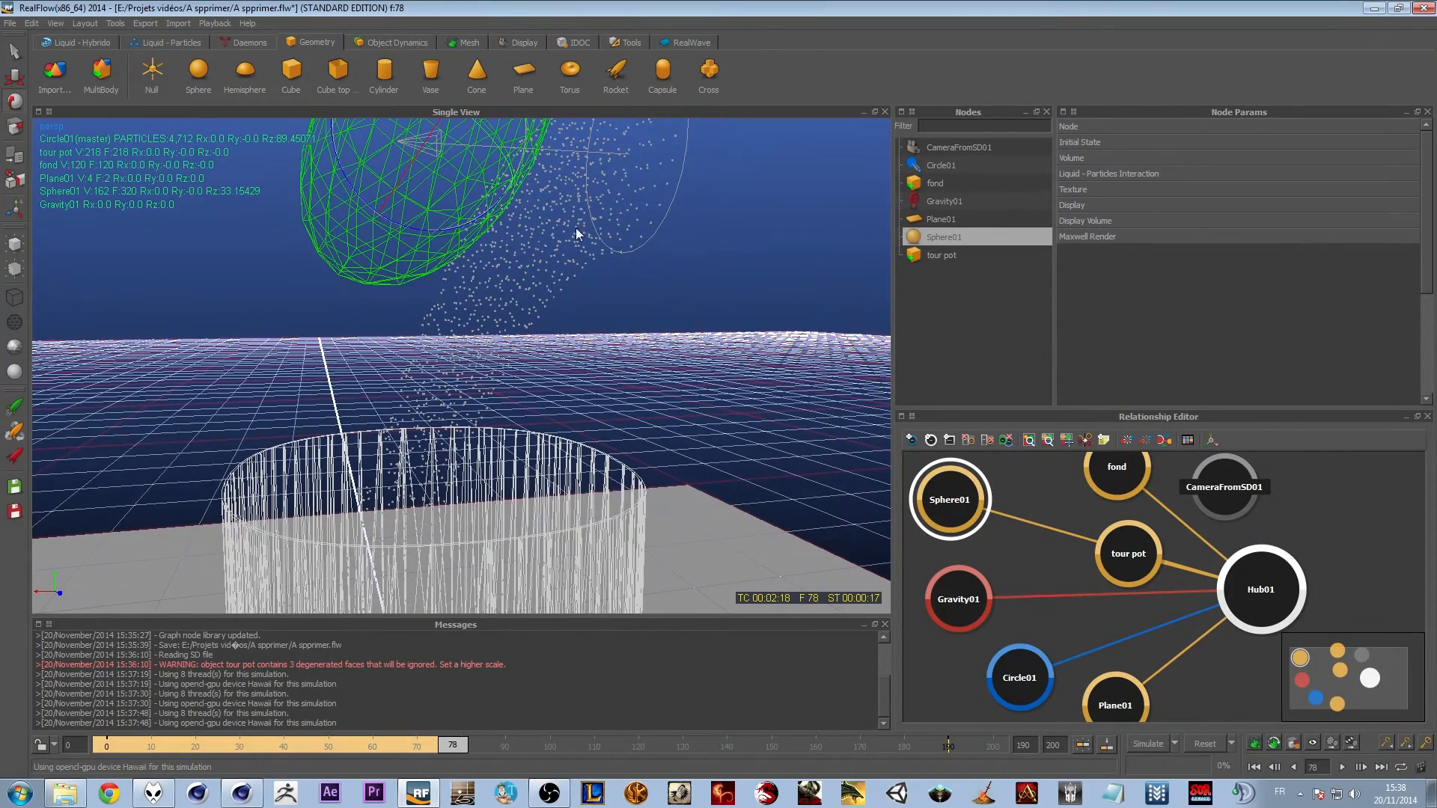
mouse_move(479, 285)
left_mouse_down("alt")
mouse_move(522, 314)
mouse_move(477, 310)
left_mouse_up("alt")
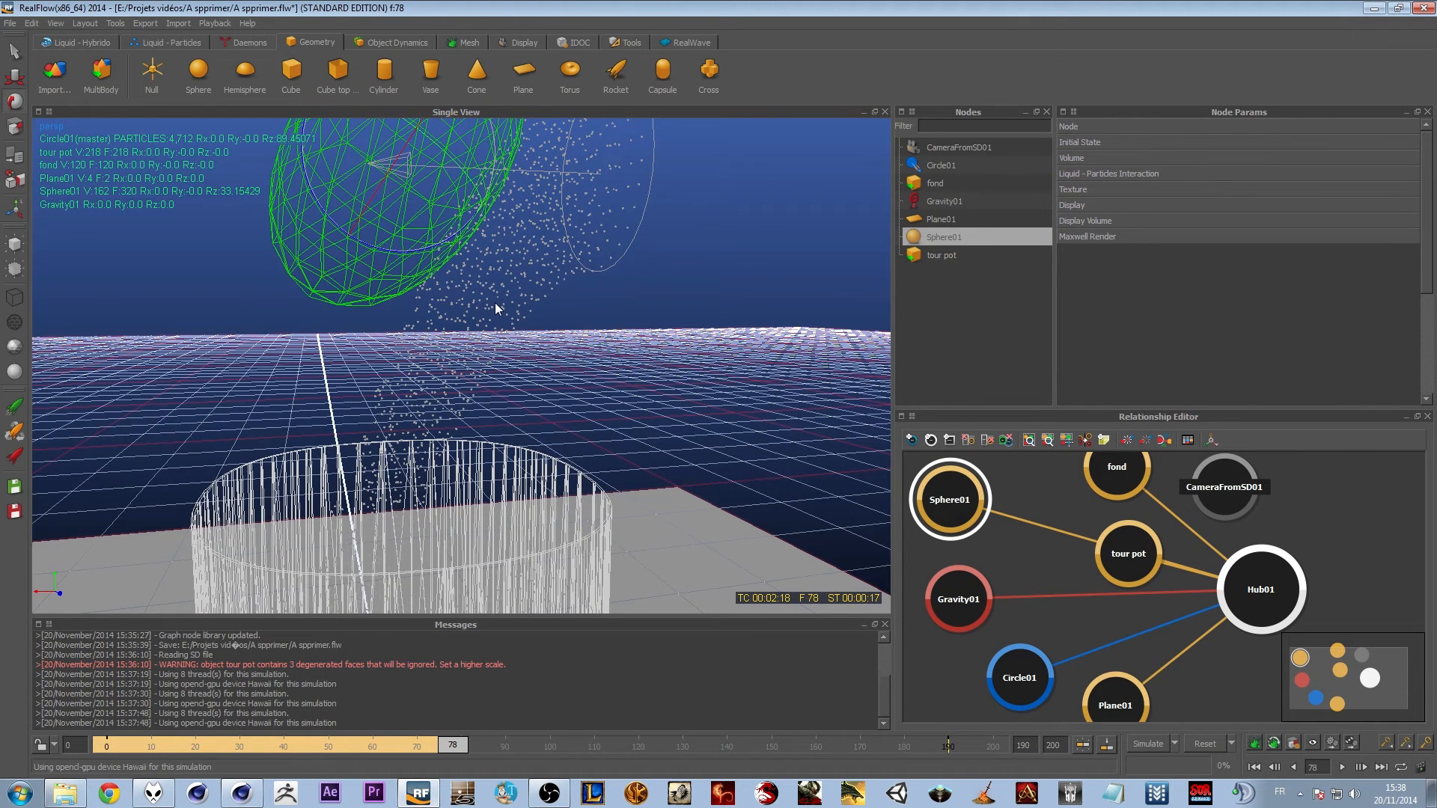
middle_click_drag(465, 215, 479, 318, "alt")
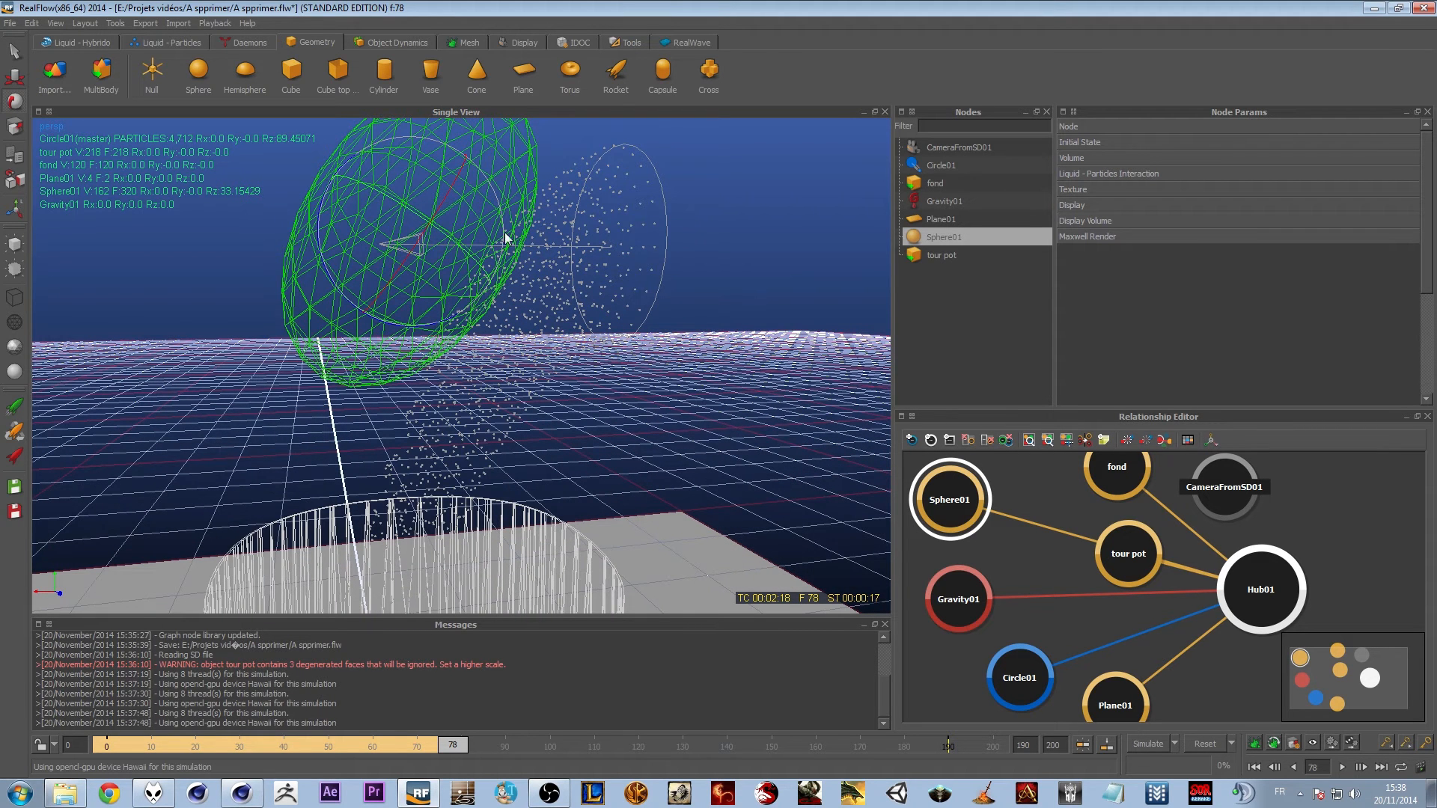
Add a second sphere and position it beside the stream at about X -0.48, Y 3.07, Z 0.76
left_click(204, 81)
right_click_drag(616, 405, 516, 428, "alt")
middle_click_drag(516, 429, 543, 315, "alt")
left_click(21, 79)
left_click_drag(459, 545, 577, 236)
middle_click_drag(594, 187, 498, 383, "alt")
left_click_drag(554, 400, 491, 331)
scroll(494, 335, "up", 3)
left_click_drag(196, 329, 315, 337)
left_click_drag(495, 293, 248, 330, "alt")
left_click_drag(397, 544, 464, 448, "alt")
left_click_drag(465, 276, 497, 212, "alt")
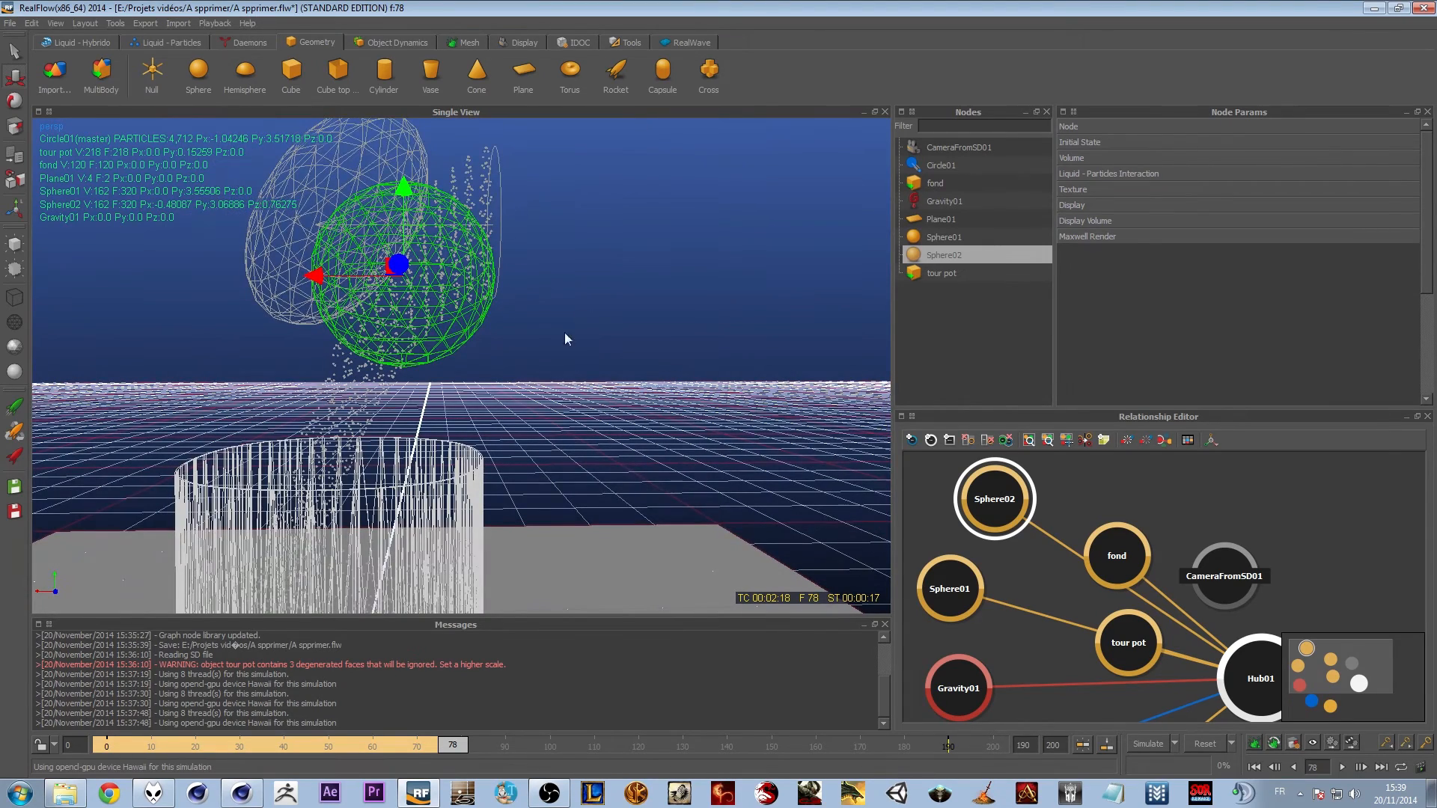
Add a third sphere and position it on the stream's opposite side at about X -0.57, Y 2.99, Z -0.73
left_click_drag(483, 260, 396, 219, "alt")
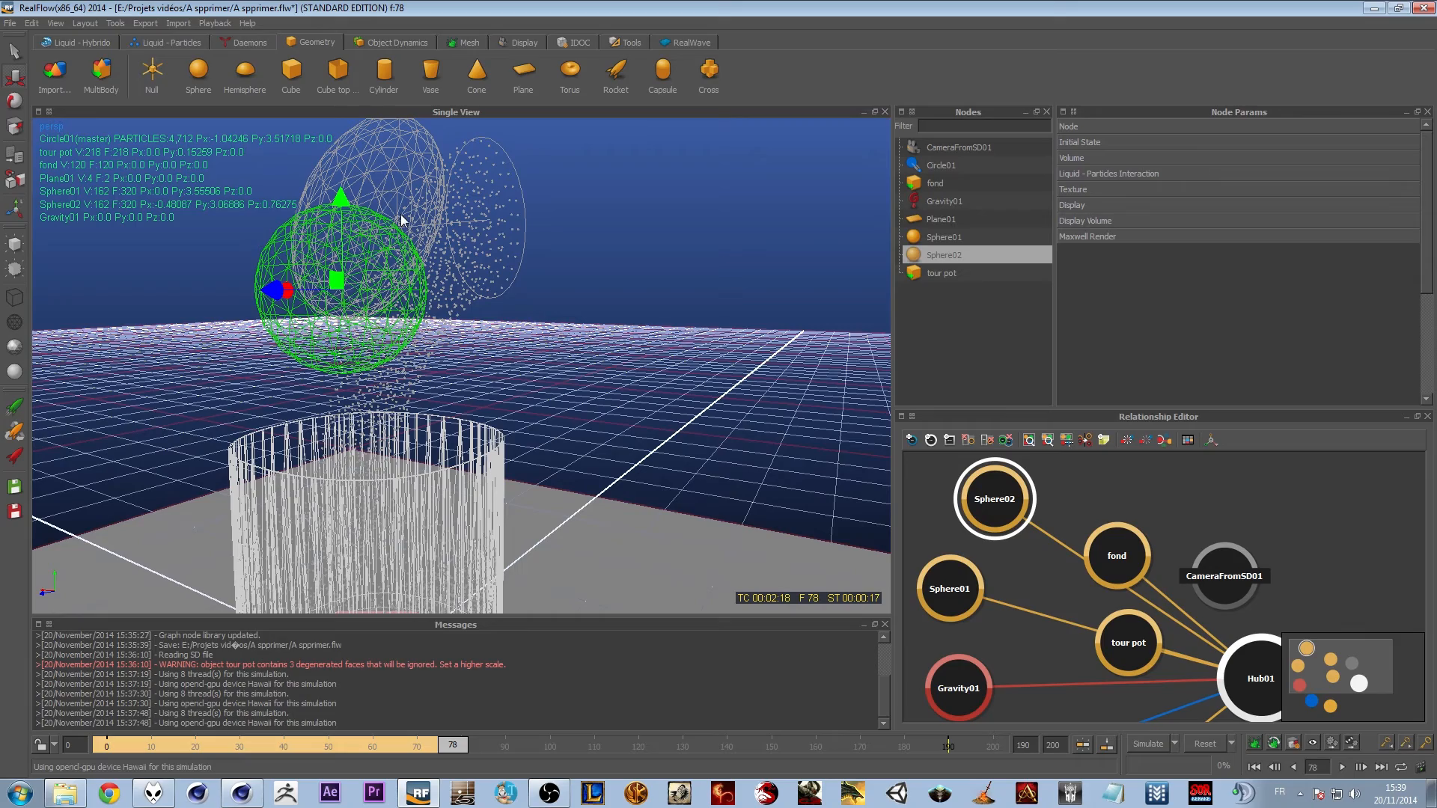
left_click(198, 71)
left_click_drag(374, 509, 361, 83)
left_click_drag(423, 161, 313, 308, "alt")
left_click_drag(534, 289, 388, 352)
left_click_drag(372, 375, 405, 320, "alt")
left_click_drag(496, 238, 494, 278)
left_click_drag(396, 337, 497, 334, "alt")
middle_click_drag(497, 362, 480, 271, "alt")
scroll(481, 276, "down", 2)
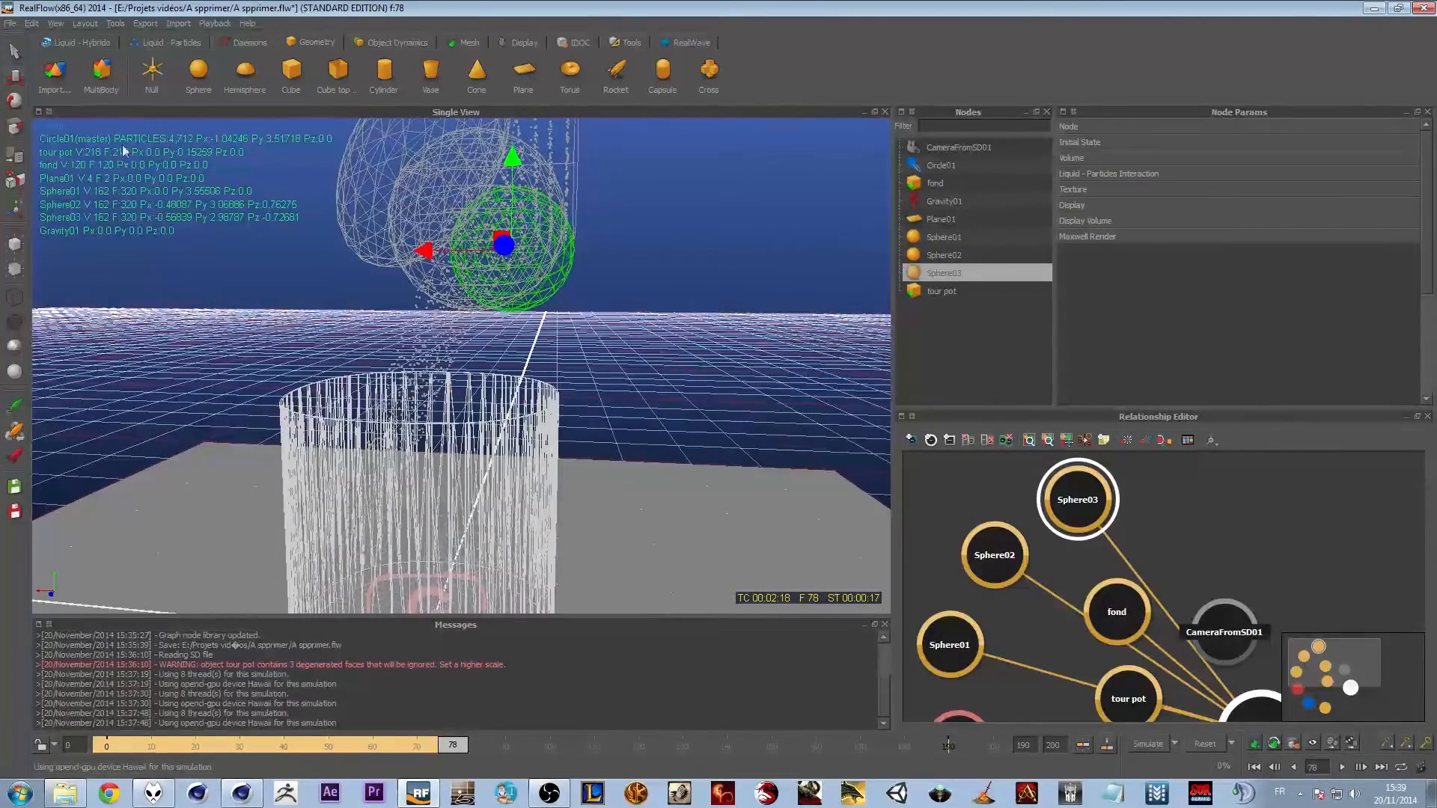
Add a fourth sphere and place it beneath the stream near the pot's rim at about X -0.73, Y 2.36
left_click(201, 71)
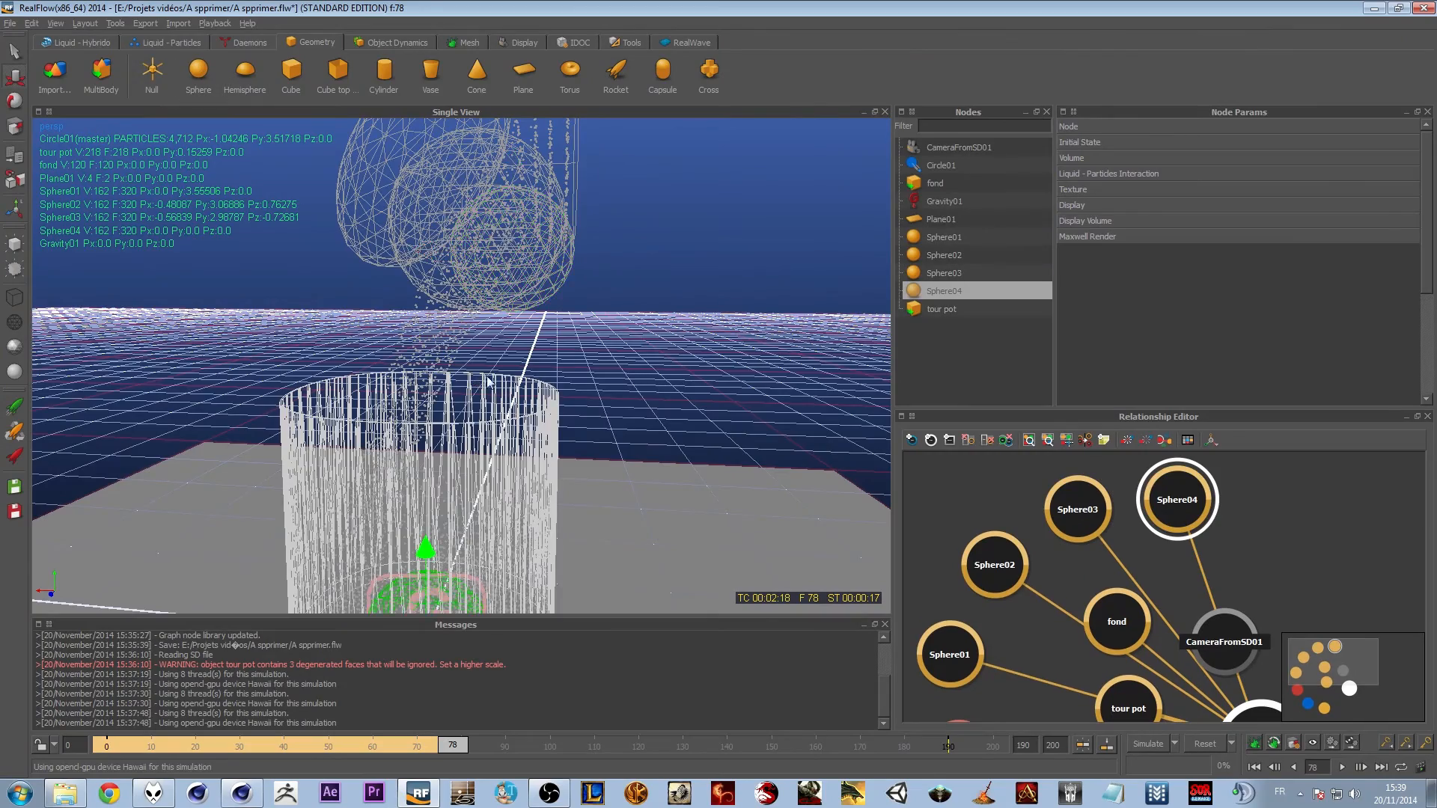
middle_click_drag(434, 374, 434, 280, "alt")
left_click_drag(428, 454, 450, 299)
left_click_drag(567, 326, 476, 326)
left_click_drag(555, 292, 587, 232, "alt")
Try the shaded and bounding-box display modes on the lowest sphere and return it to wireframe
left_click(934, 166)
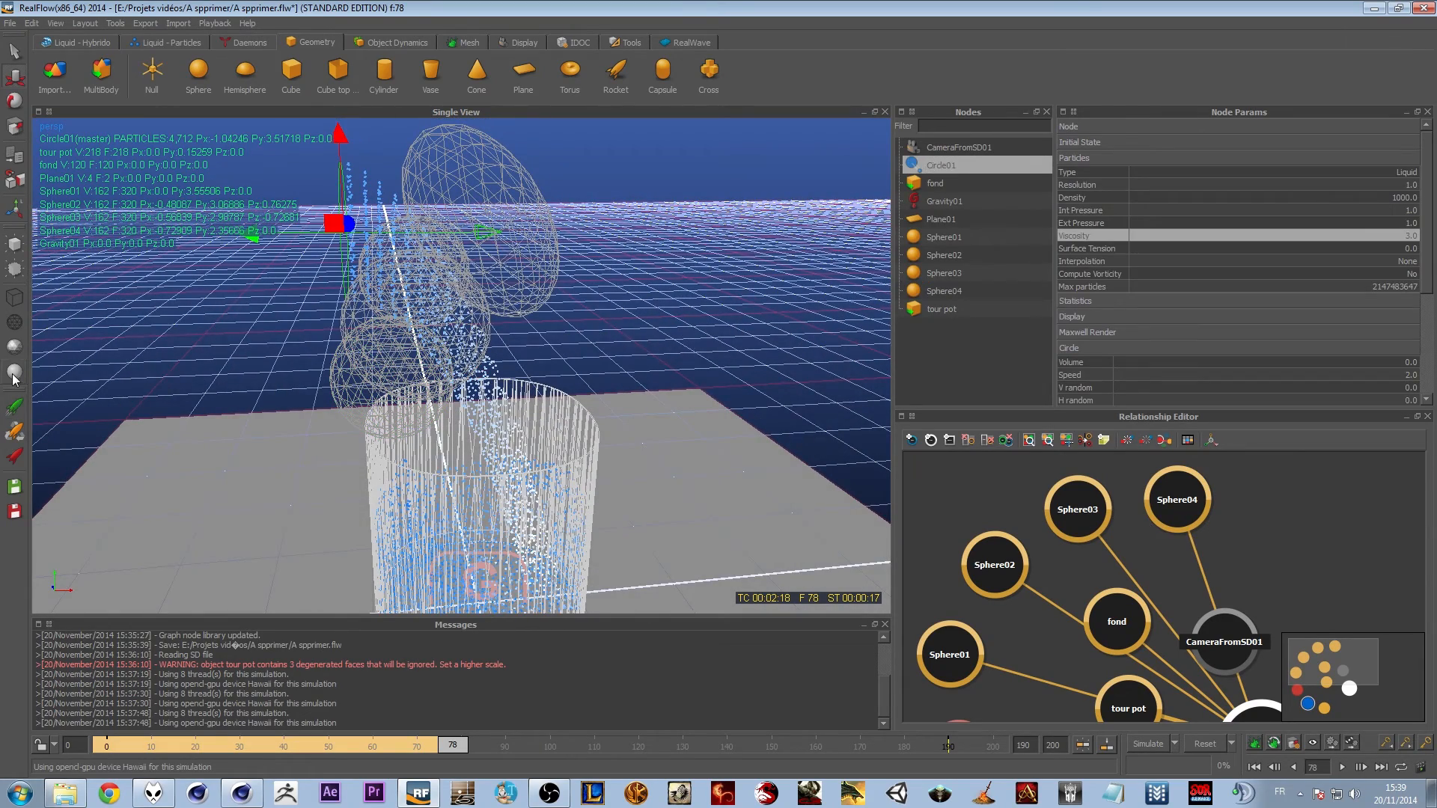
left_click(696, 369)
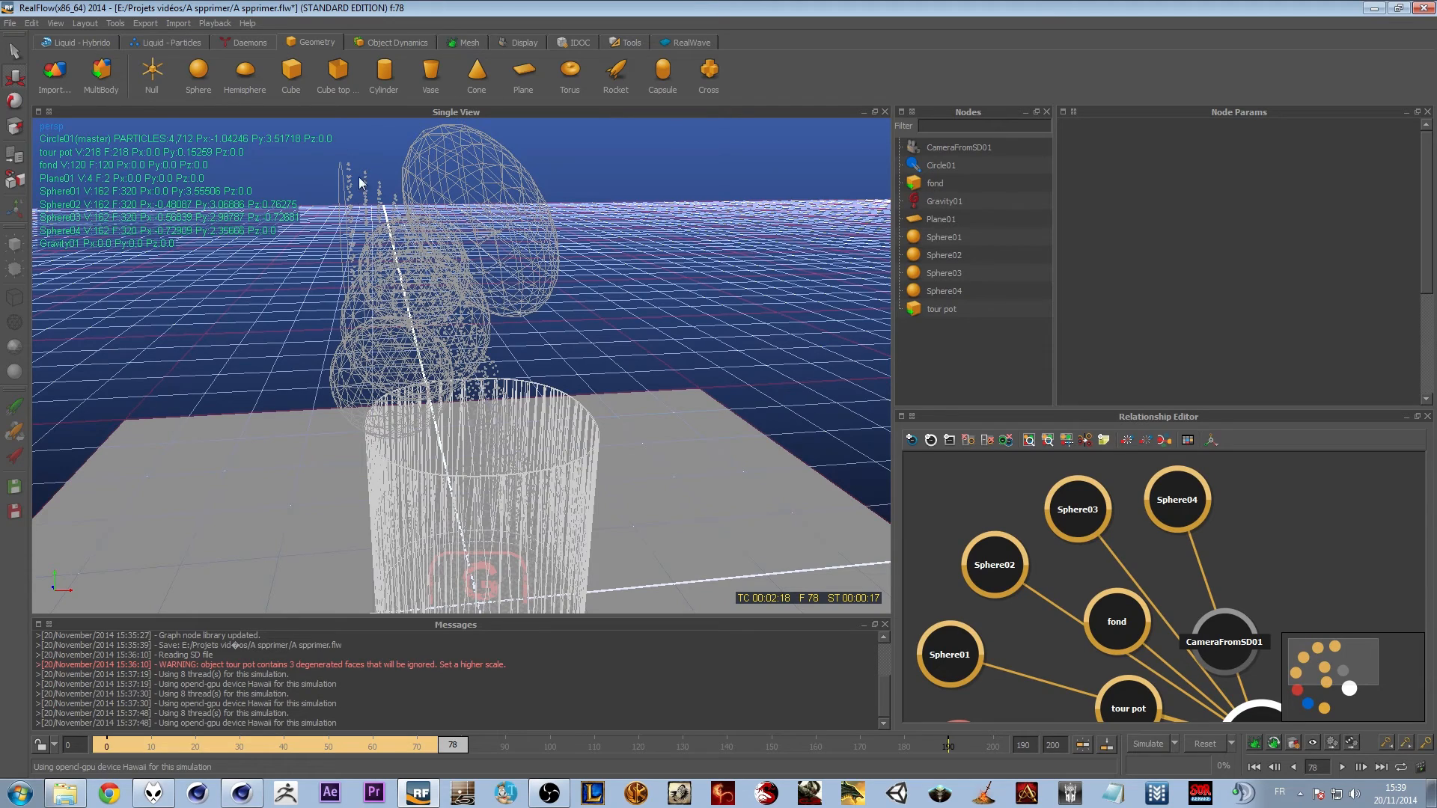
left_click_drag(441, 335, 479, 389, "alt")
left_click(479, 389)
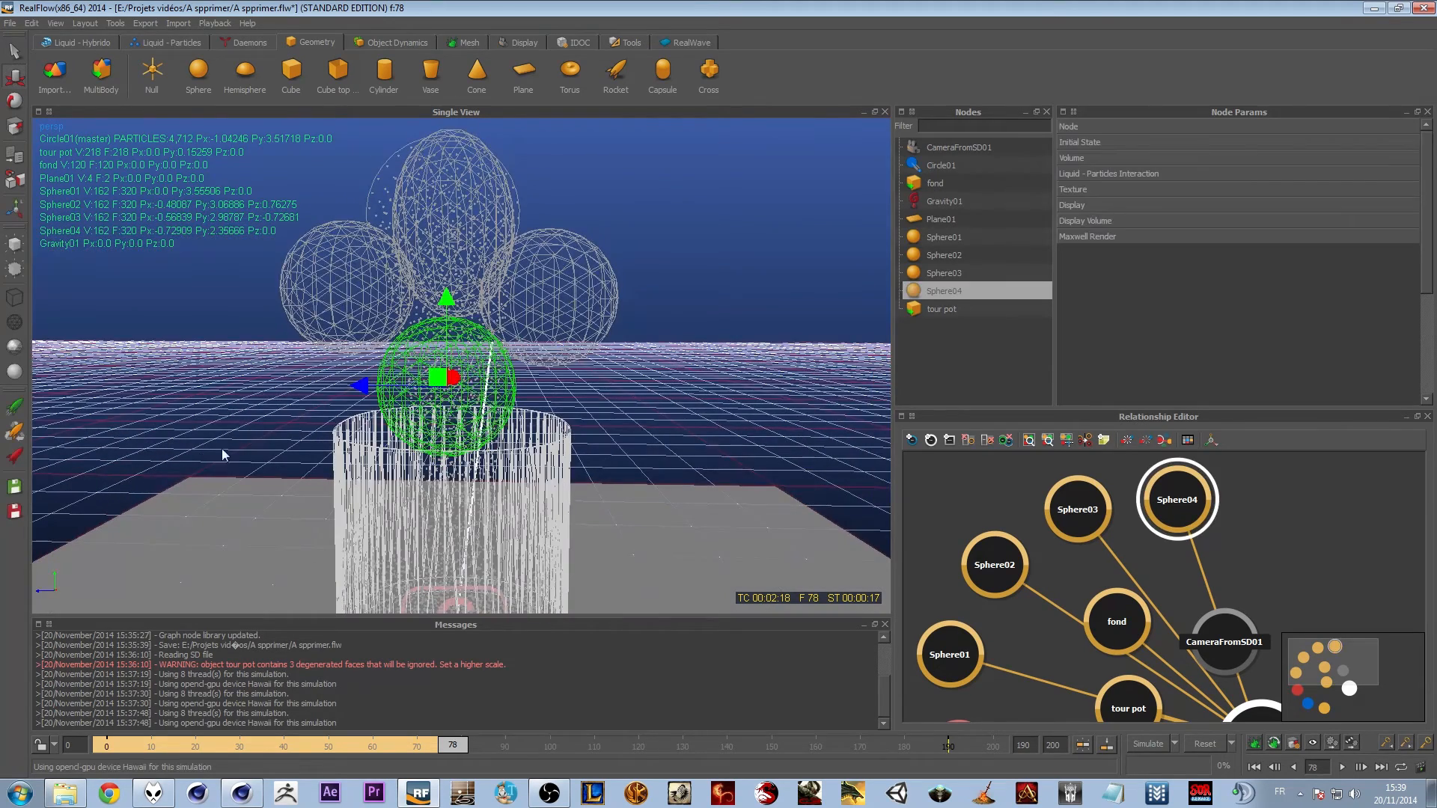
left_click(15, 373)
left_click_drag(357, 366, 482, 378, "alt")
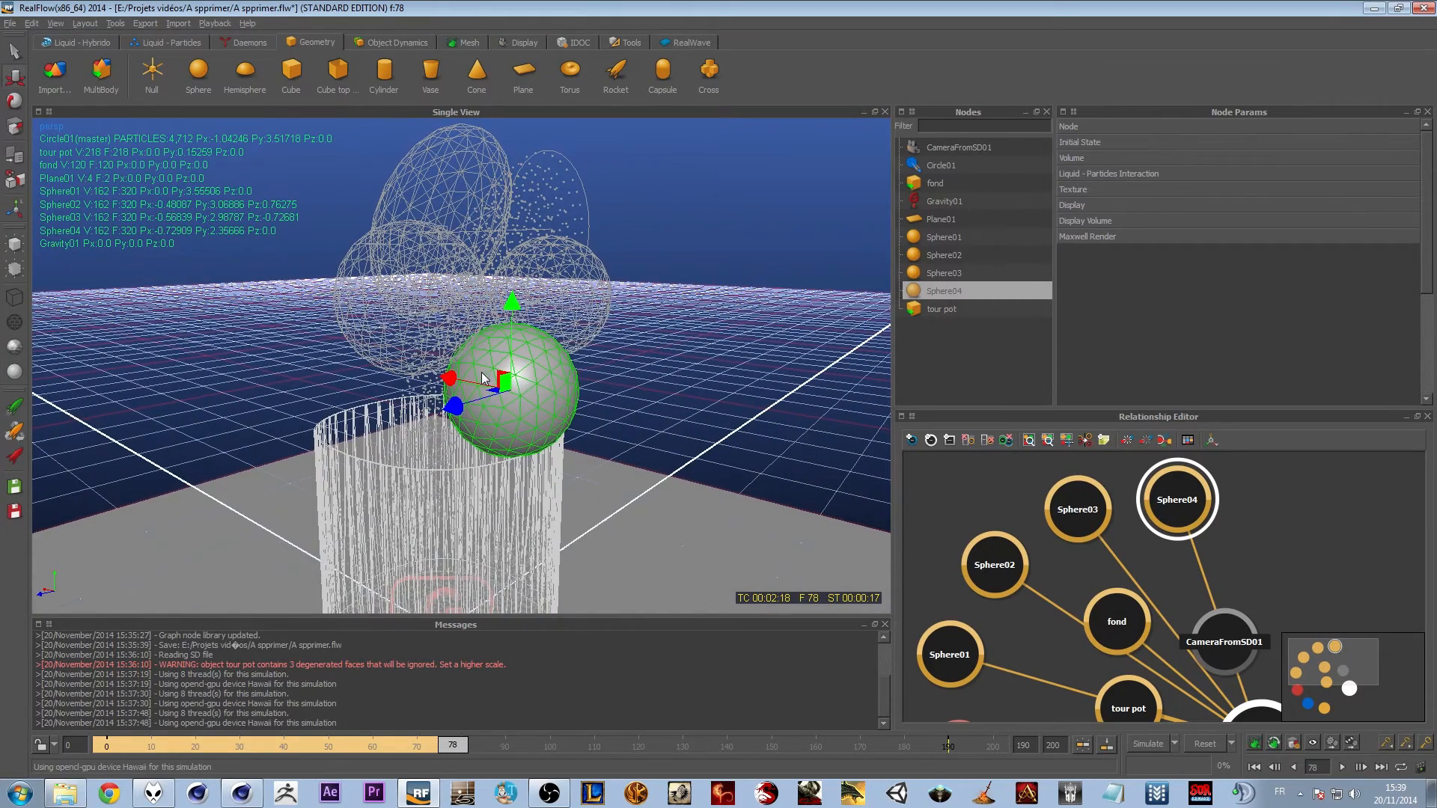
left_click(17, 326)
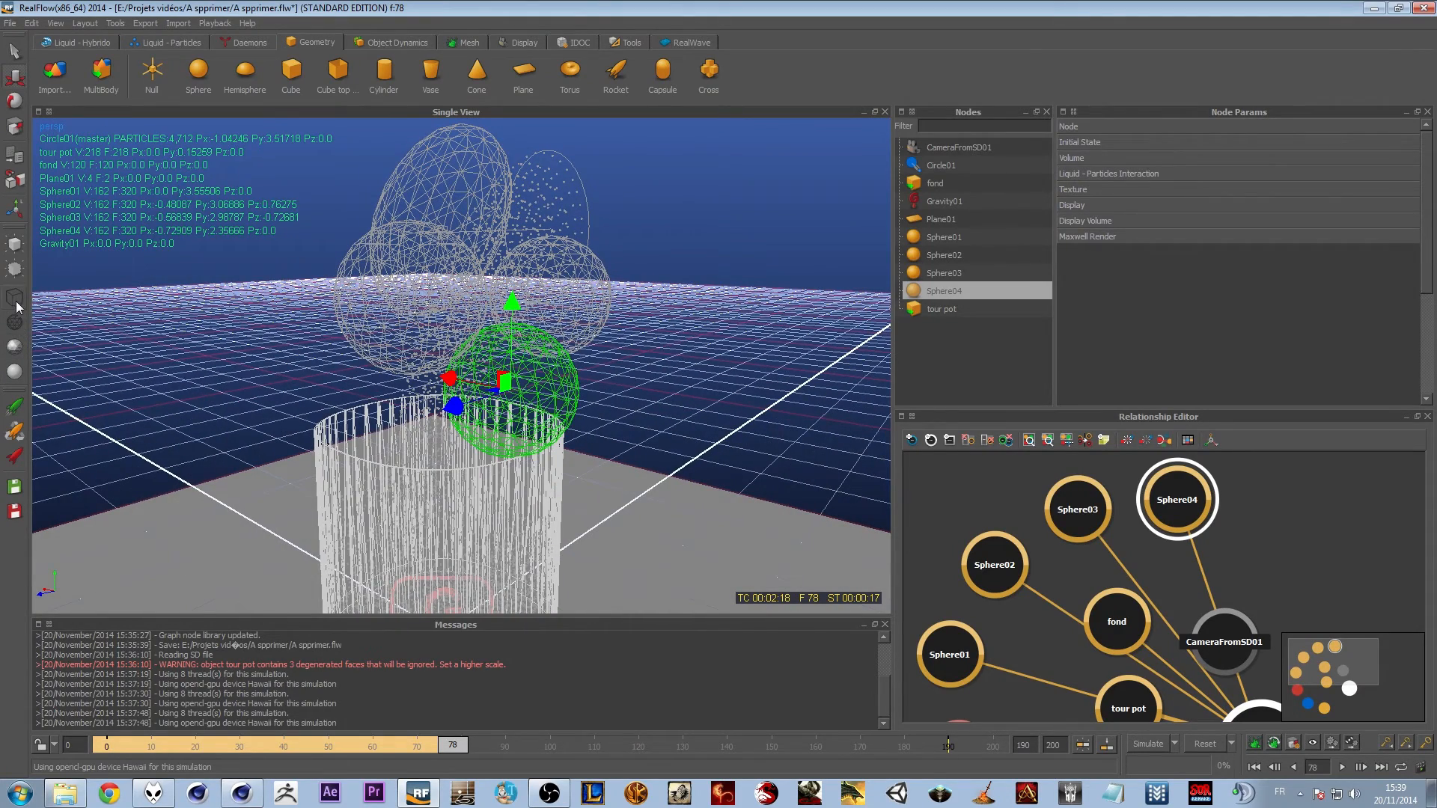
left_click(17, 304)
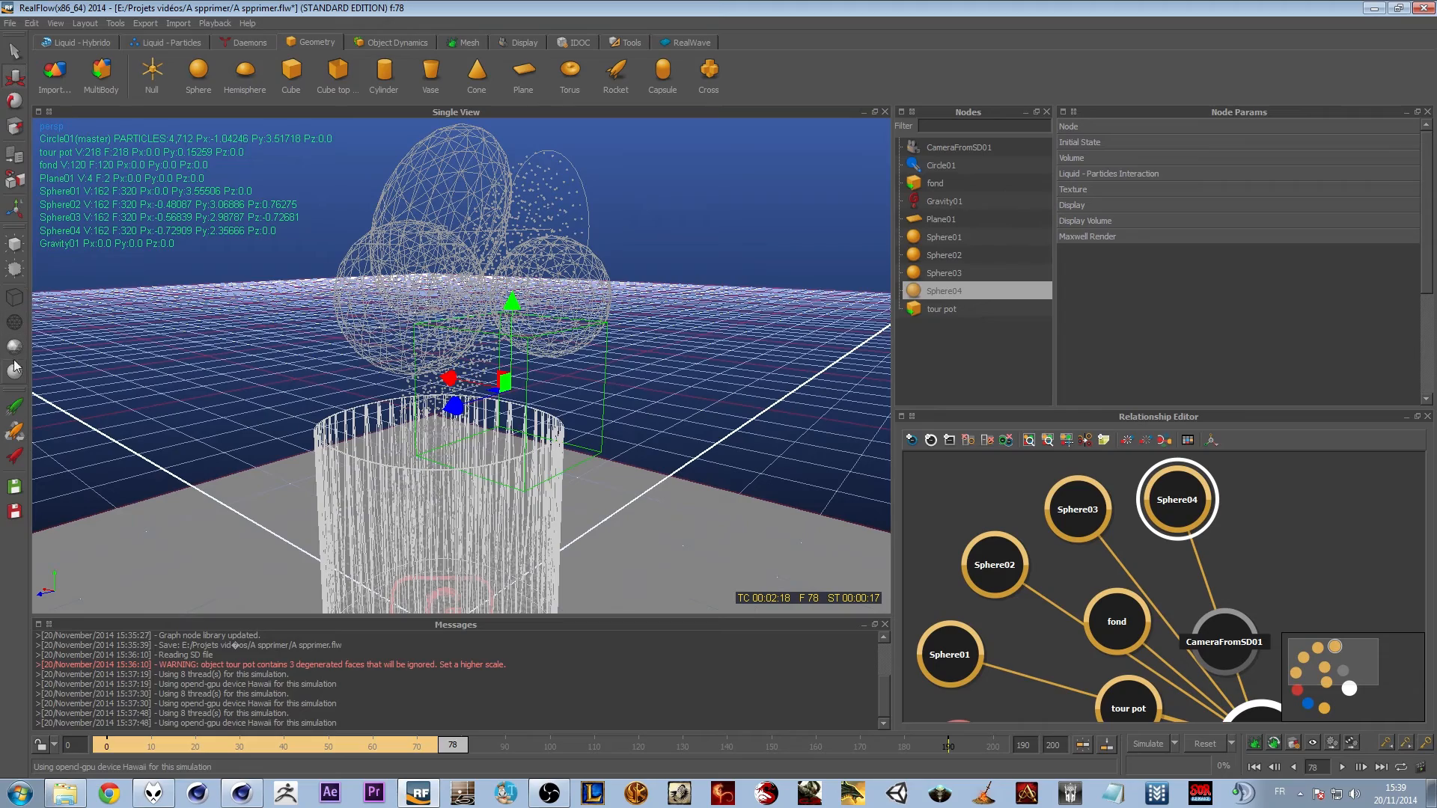
left_click(15, 369)
left_click(17, 327)
Stretch the lowest sphere to a Y scale of about 1.63 and tilt it toward the pot's opening
left_click_drag(438, 405, 516, 387, "alt")
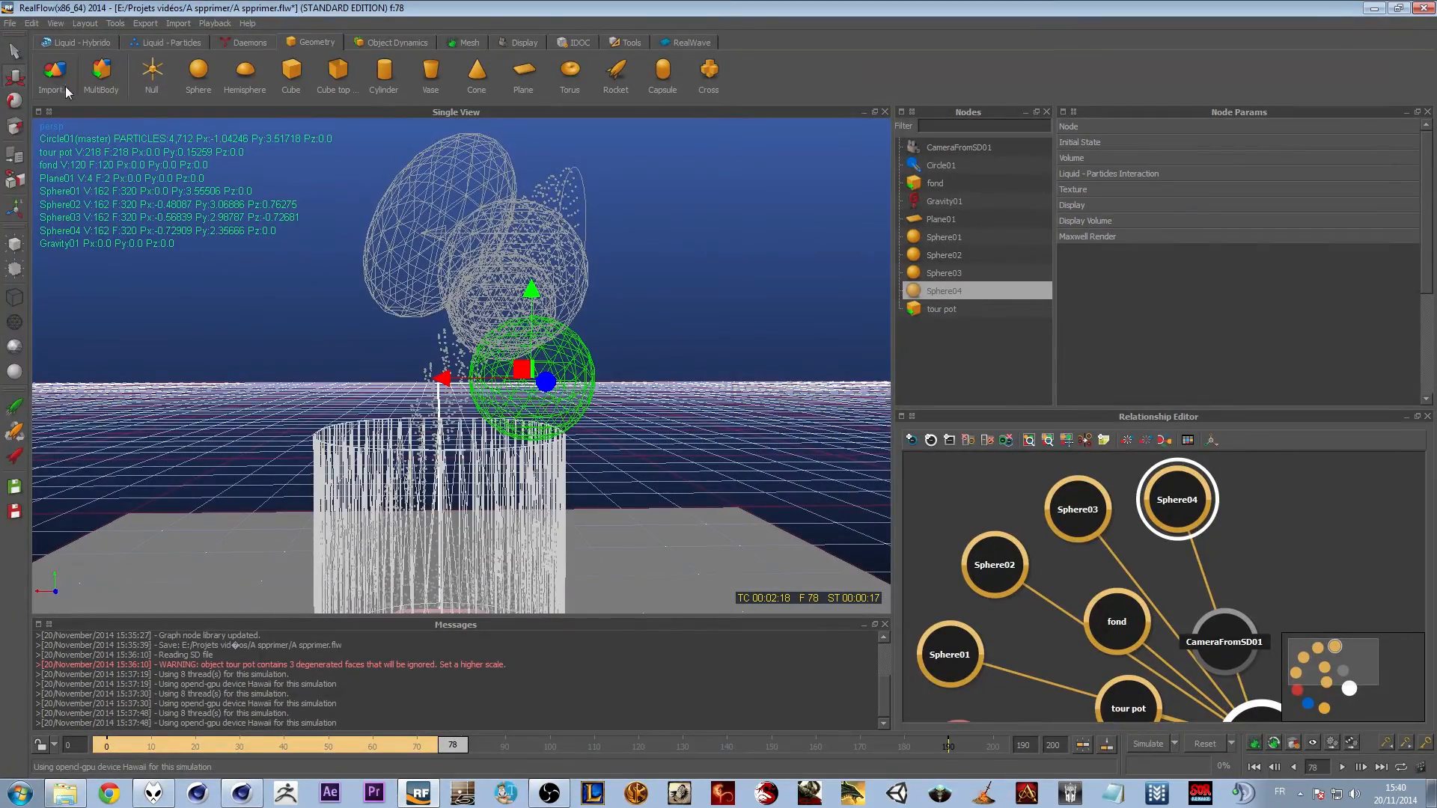
left_click(14, 126)
left_click_drag(533, 292, 539, 238)
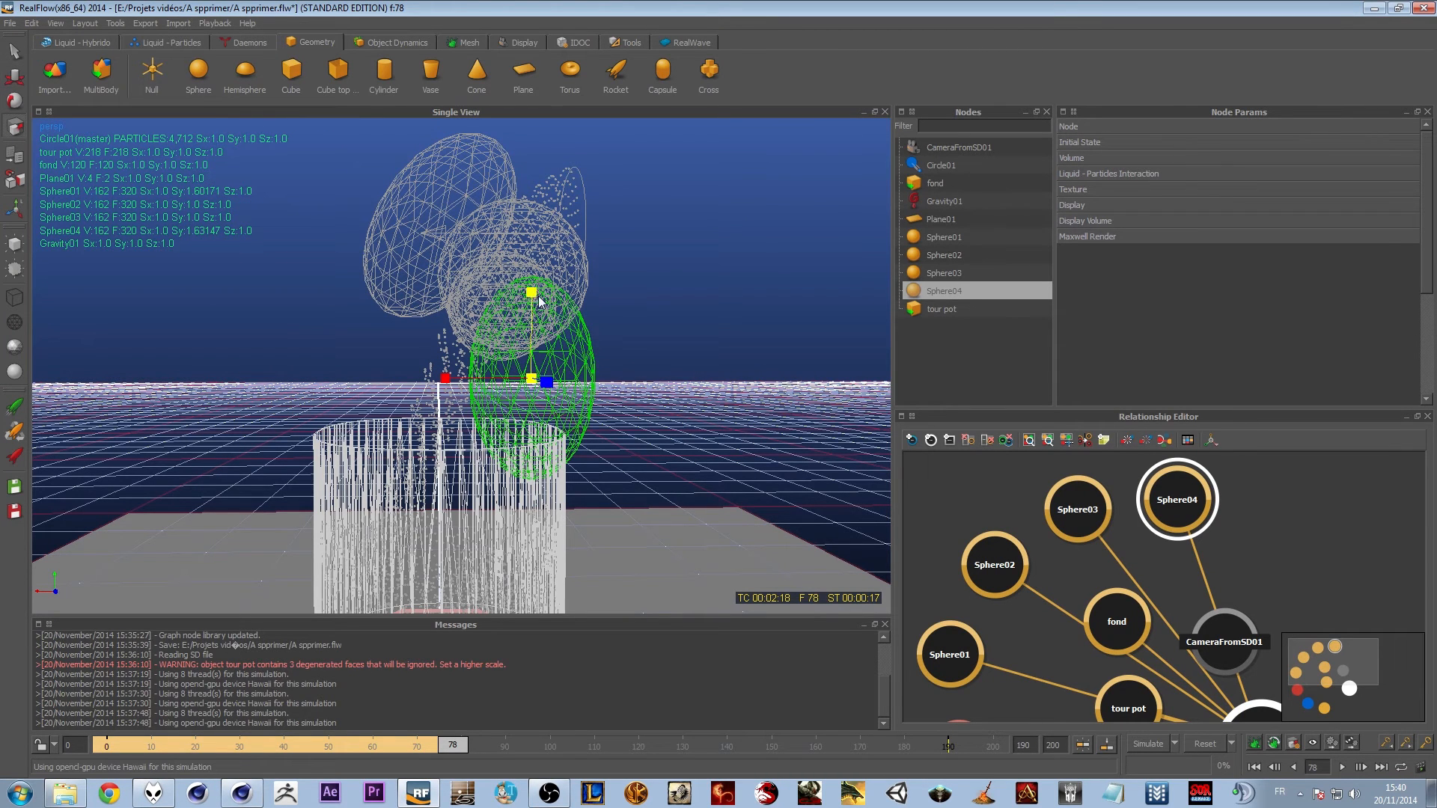
key("e")
mouse_move(472, 322)
left_mouse_down()
mouse_move(513, 291)
mouse_move(448, 306)
left_mouse_up()
Move the tilted lowest sphere to about X -0.83, Y 2.54 above the pot's rim
left_click(17, 75)
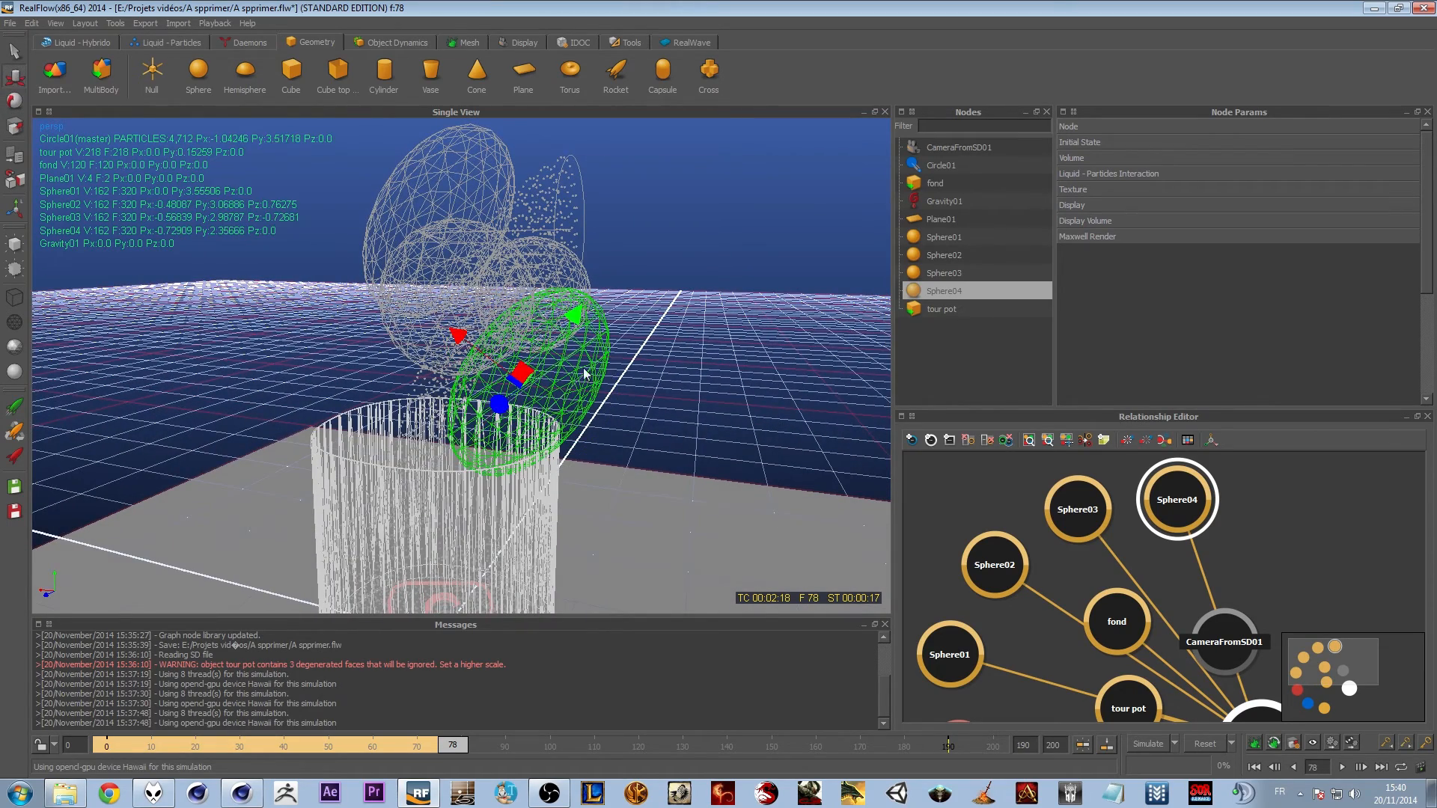
left_click_drag(513, 377, 177, 347)
left_click_drag(449, 309, 503, 309)
scroll(494, 305, "down", 4)
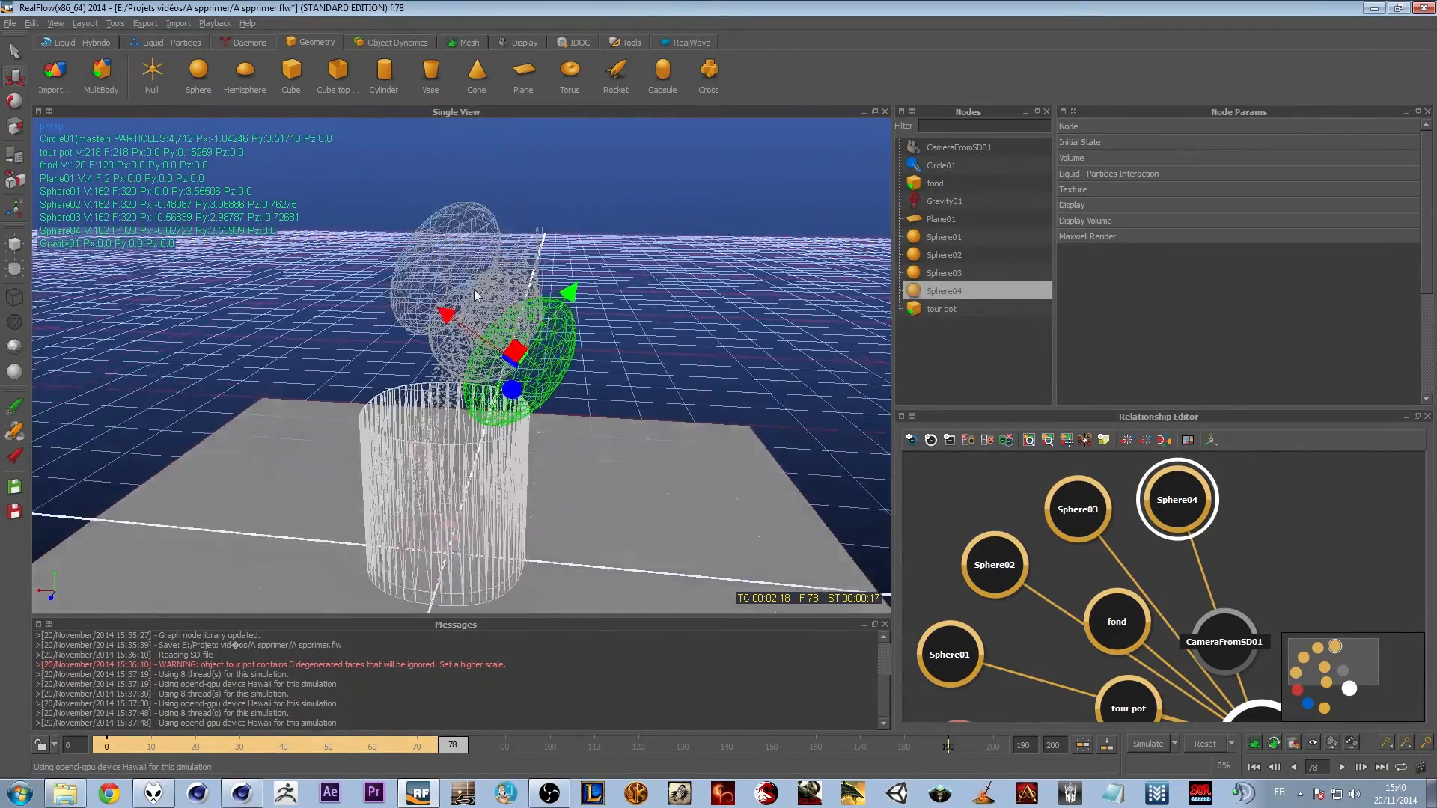
Examine how the sphere obstacles sit above the pot, checking Sphere01 and the display parameters of Sphere02
left_click(465, 254)
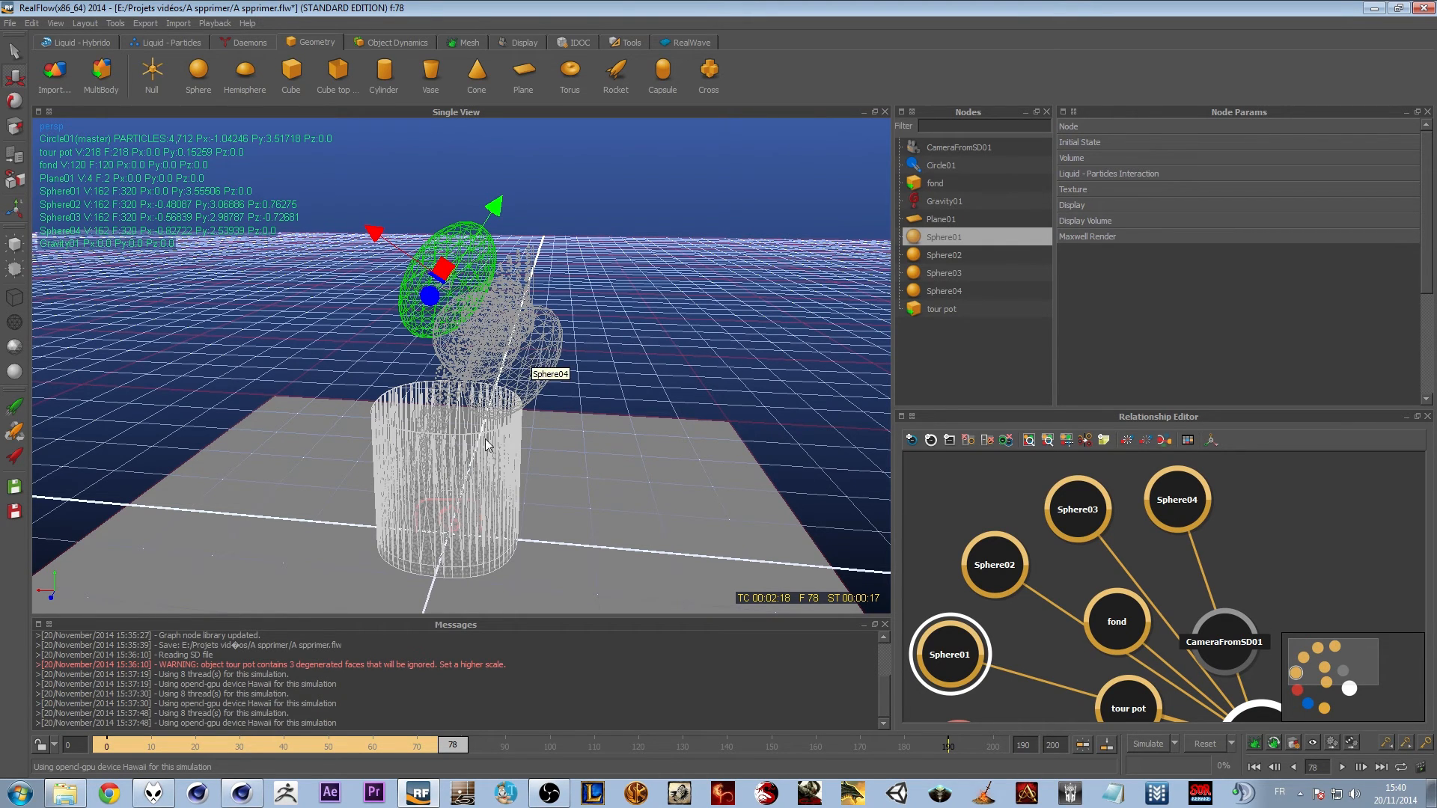
left_click_drag(468, 519, 472, 401, "alt")
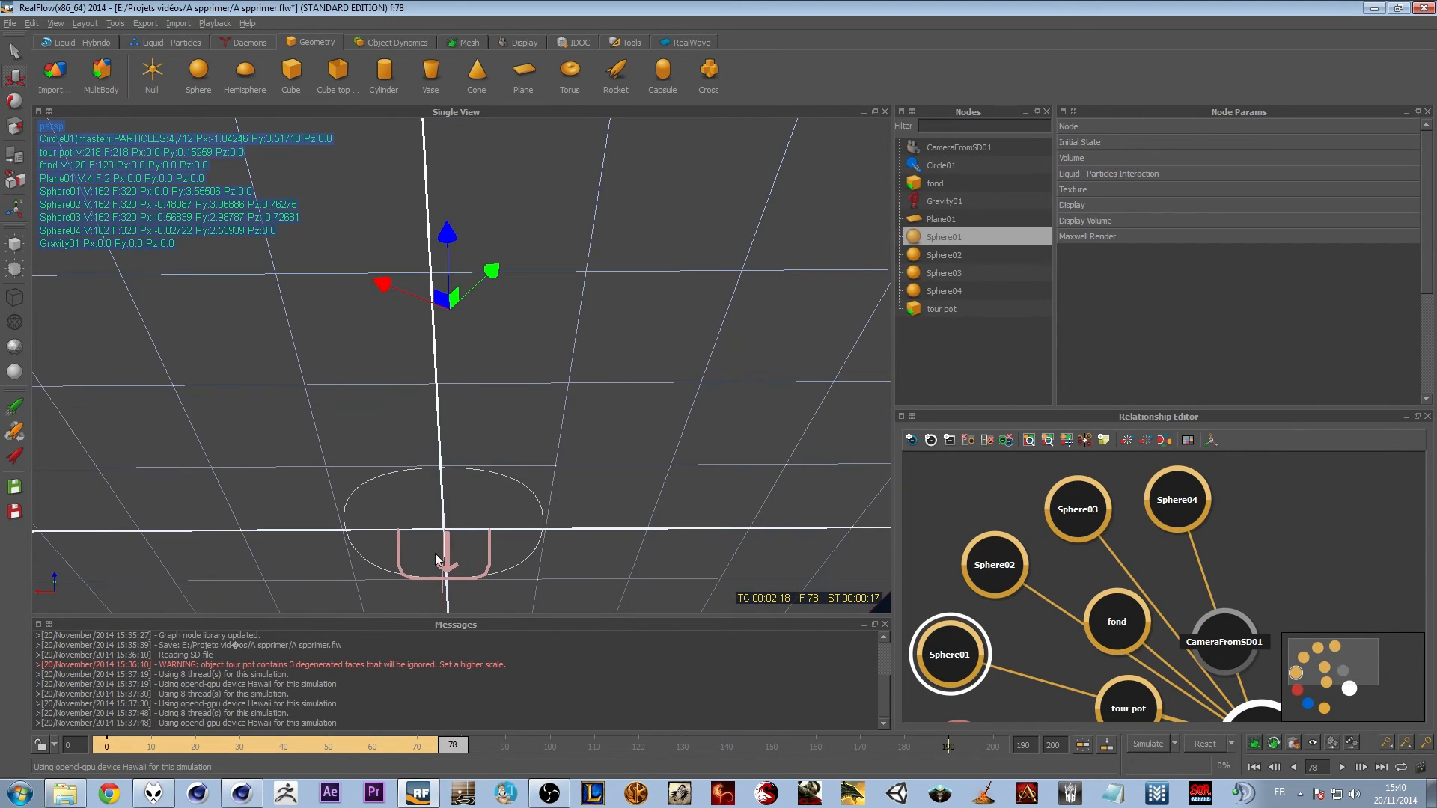
left_click_drag(429, 518, 455, 586, "alt")
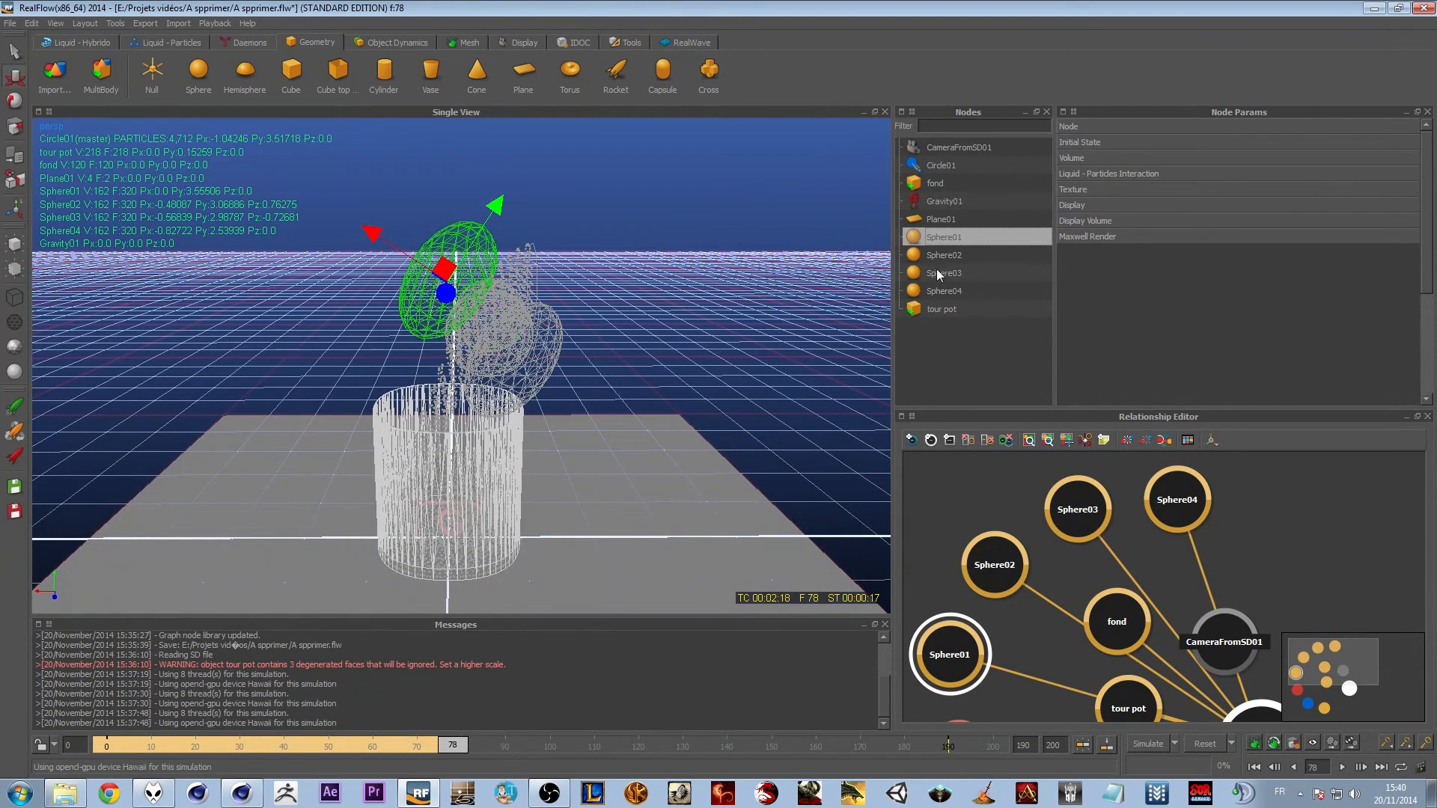
left_click(946, 256)
left_click(1094, 205)
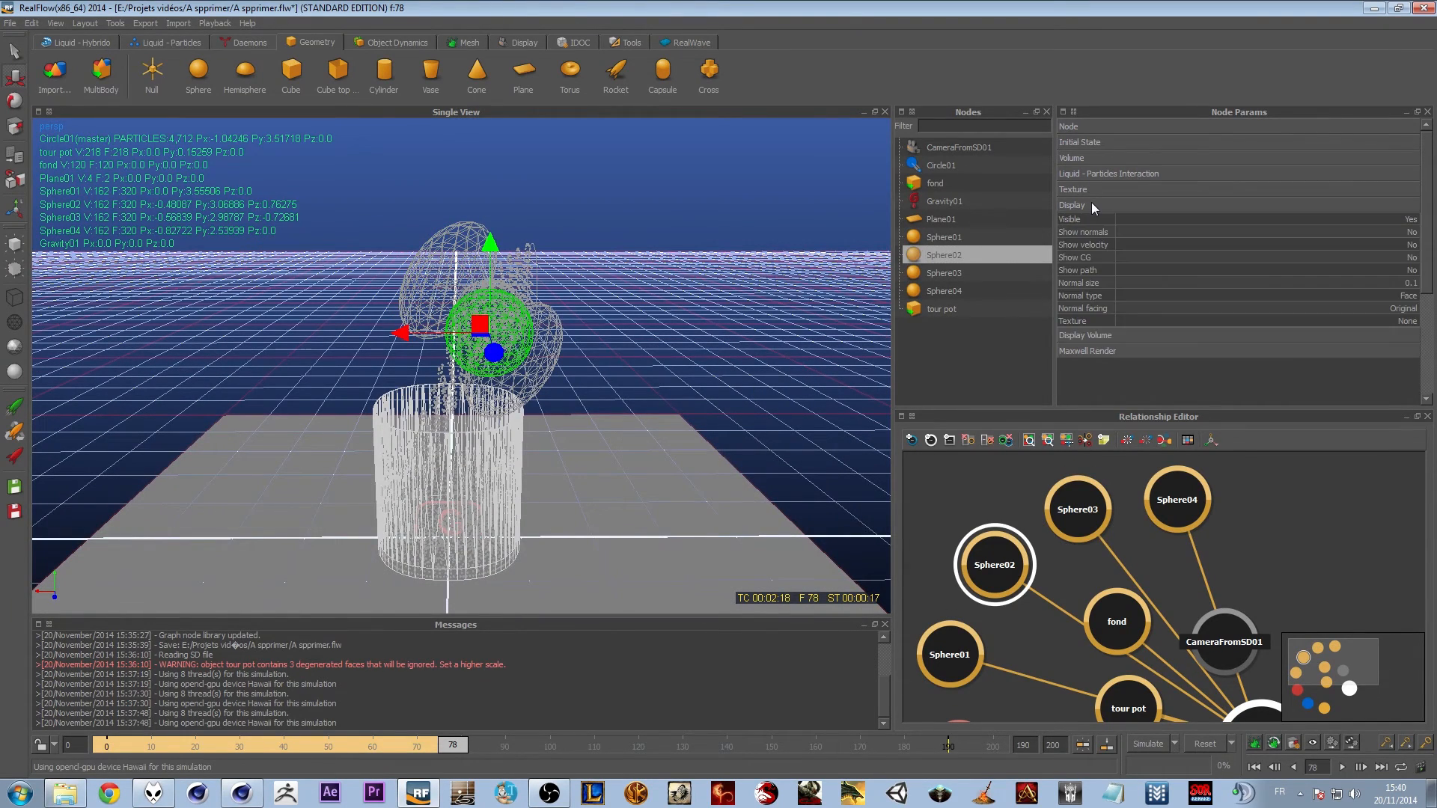
left_click(1091, 204)
left_click(1084, 220)
left_click(1084, 220)
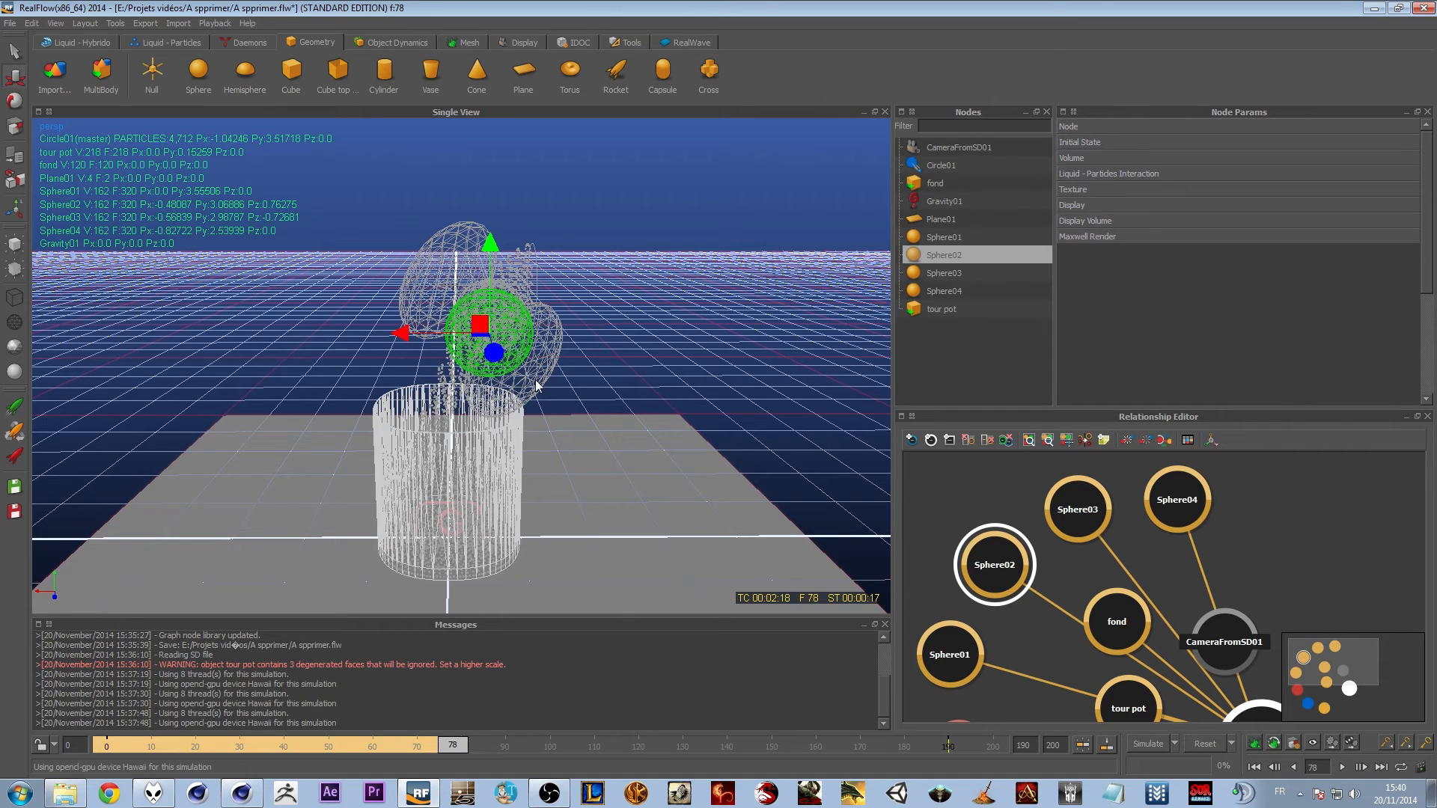
scroll(478, 353, "down", 1)
left_click_drag(473, 353, 501, 375, "alt")
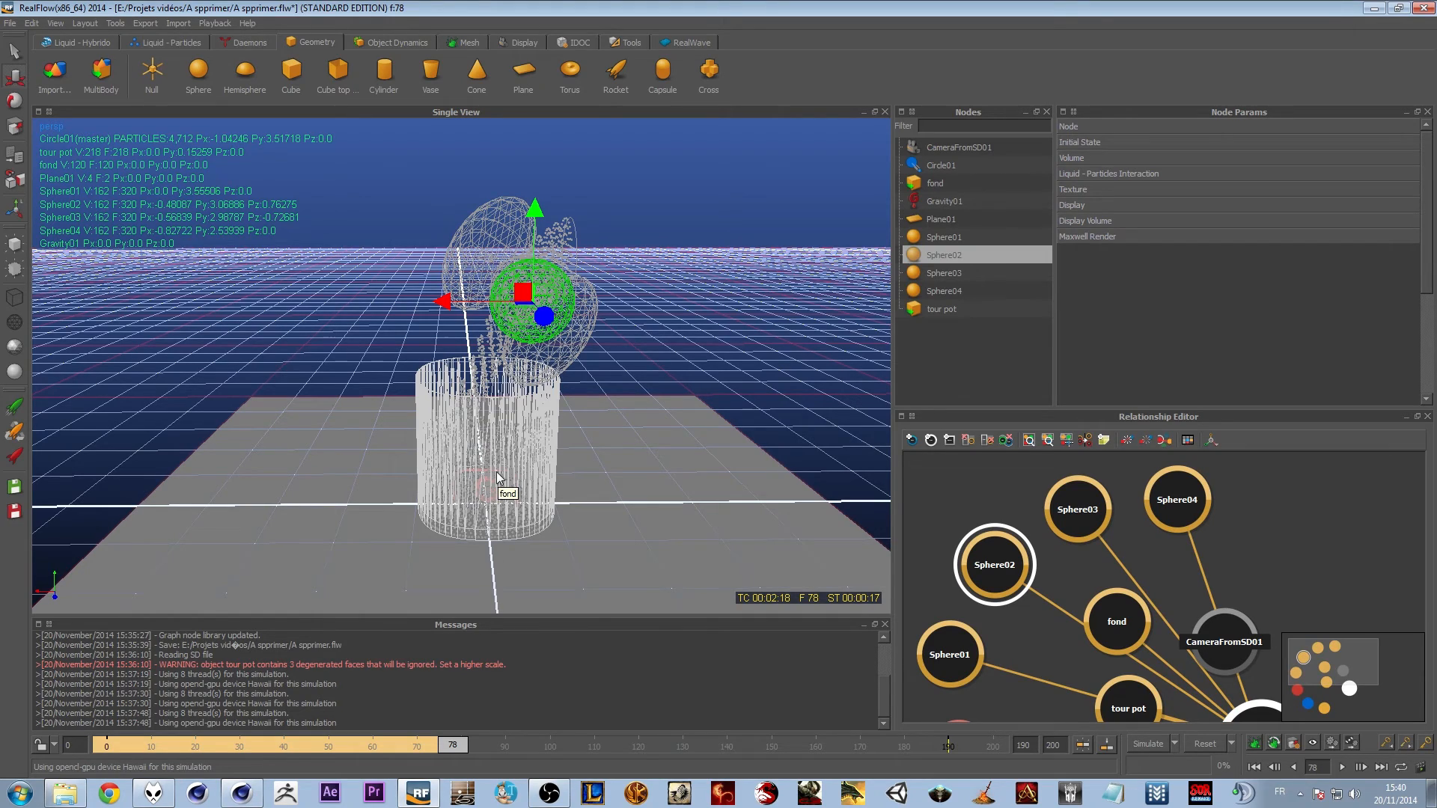
left_click_drag(491, 416, 541, 329, "alt")
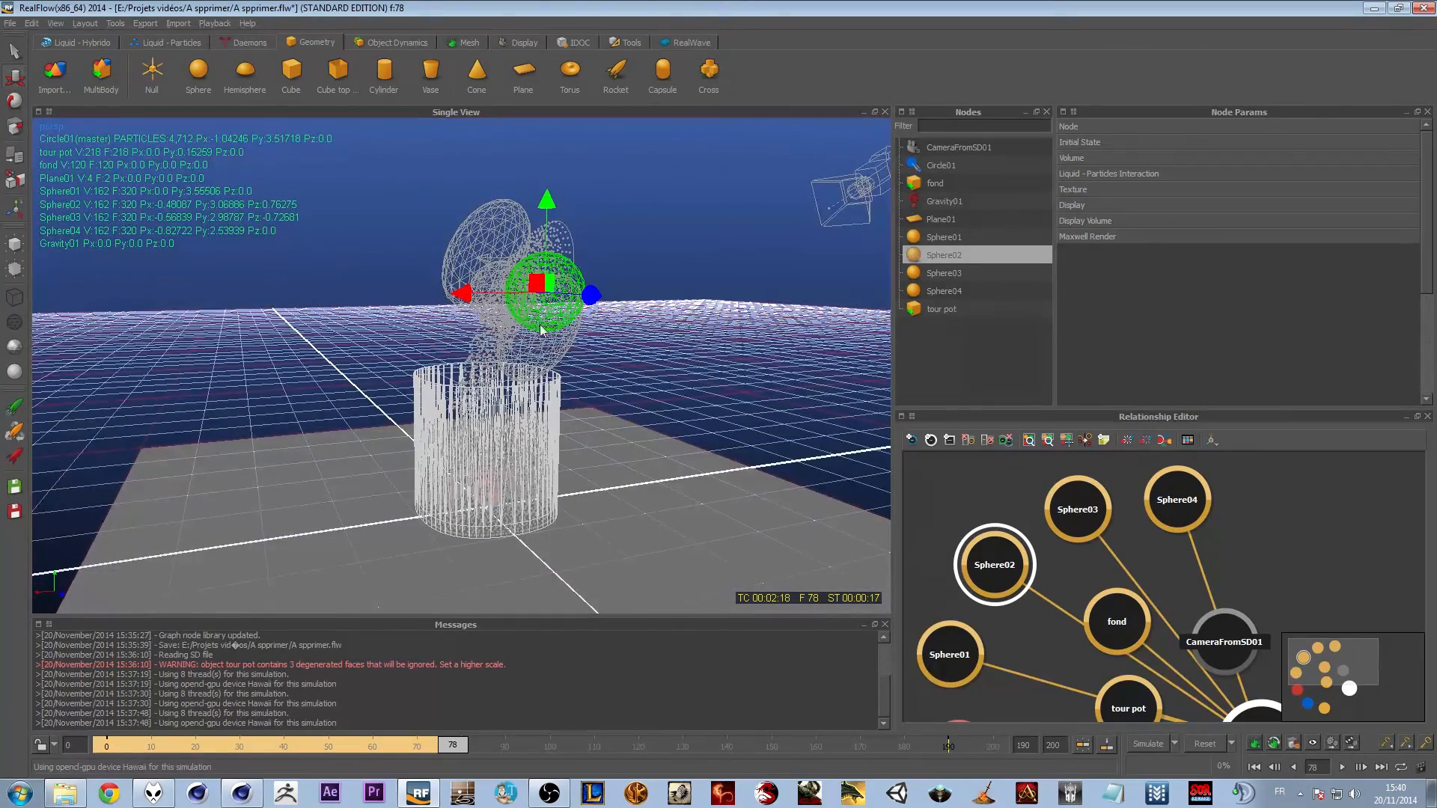
Select the Circle01 emitter and examine its particle stream between the spheres and inside the pot from several angles
left_click(949, 168)
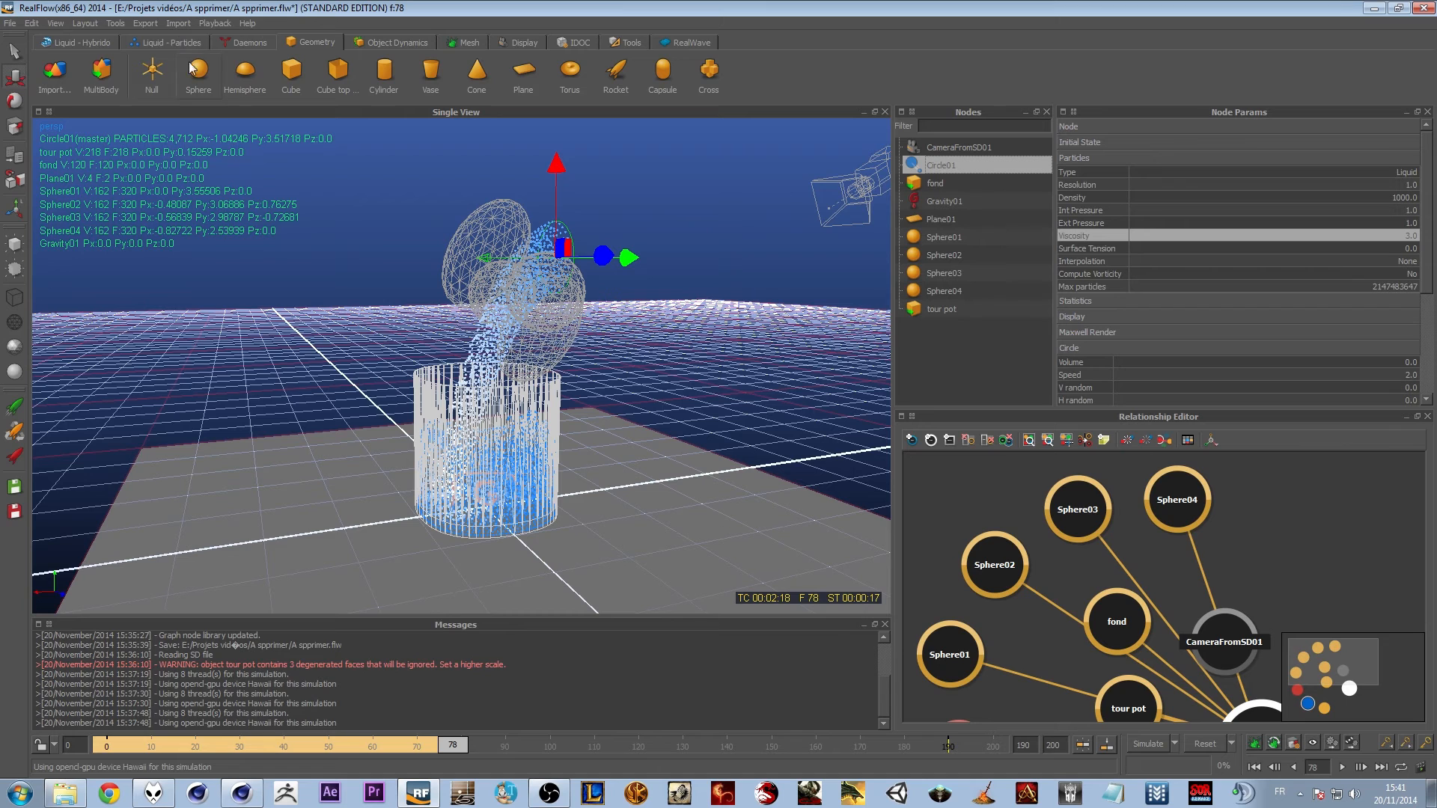
left_click(241, 43)
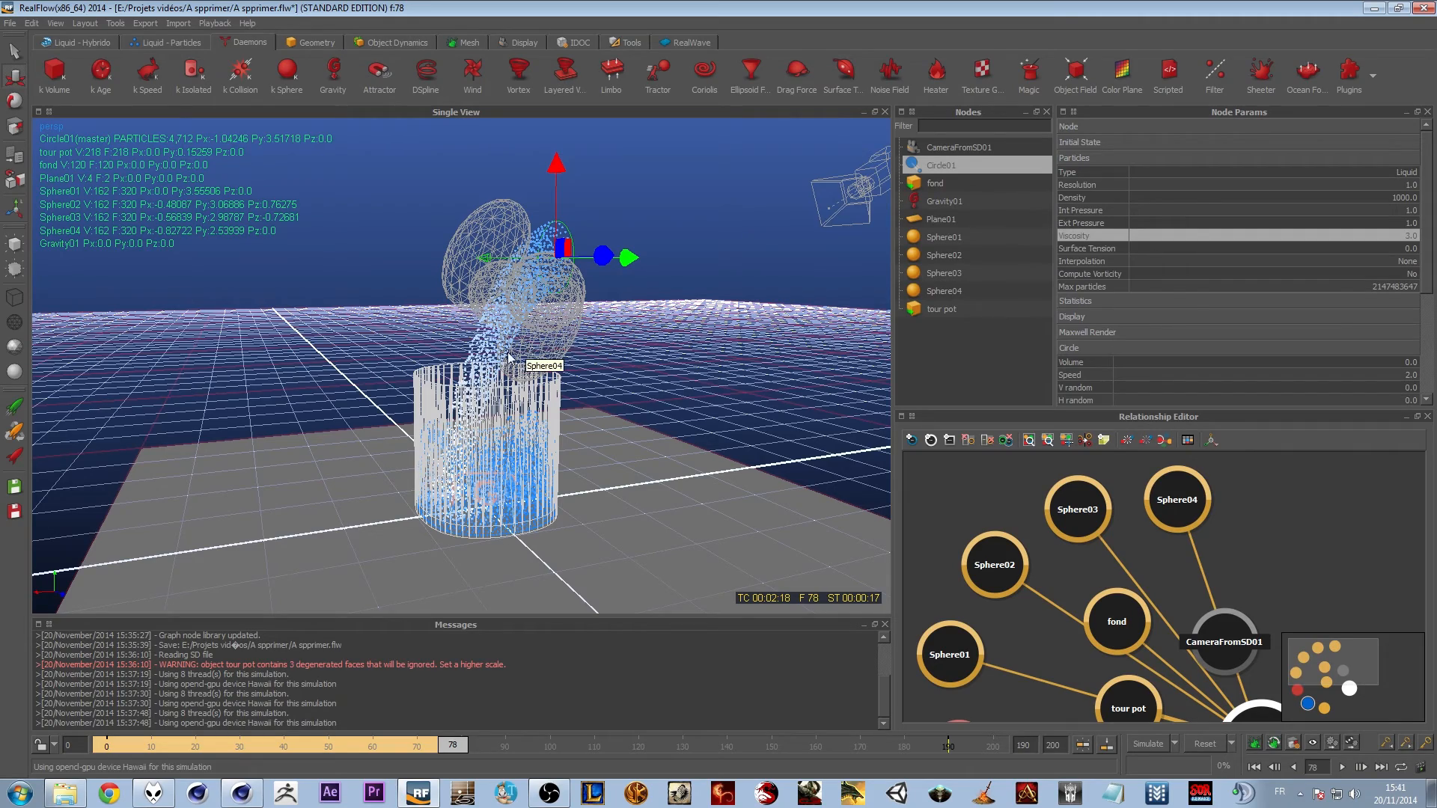
scroll(479, 343, "up", 5)
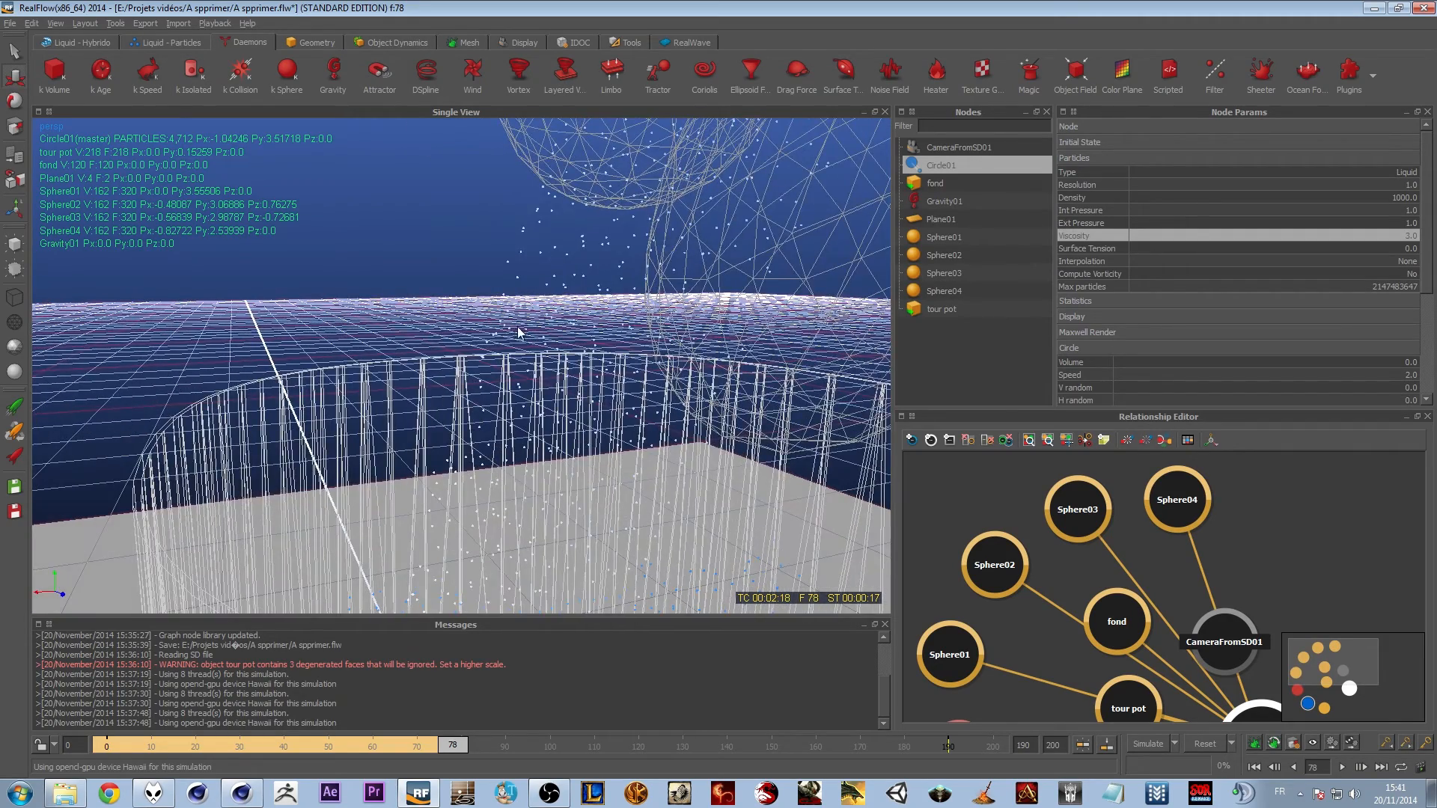
scroll(518, 332, "down", 5)
middle_click_drag(586, 527, 577, 469, "alt")
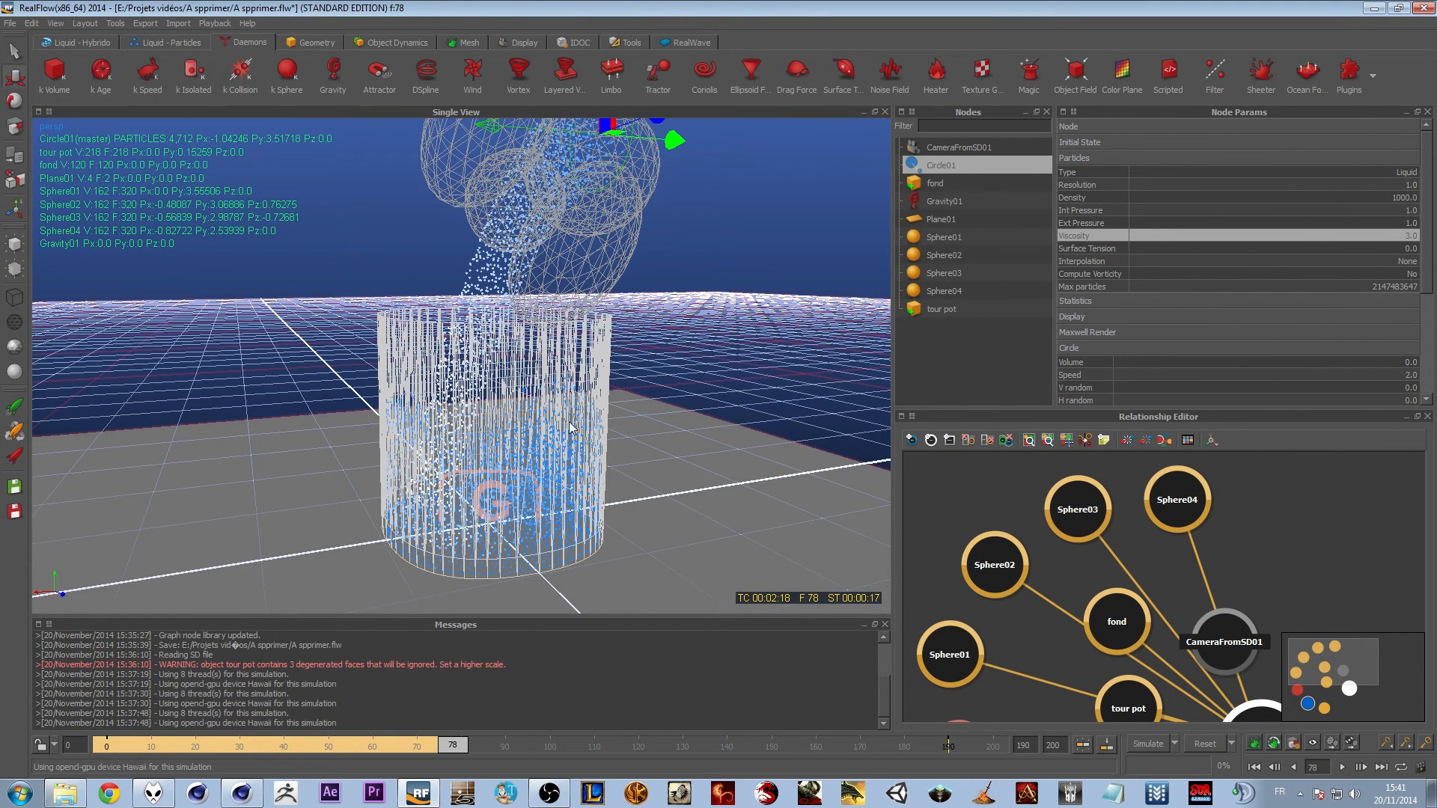
left_click_drag(589, 475, 563, 344, "alt")
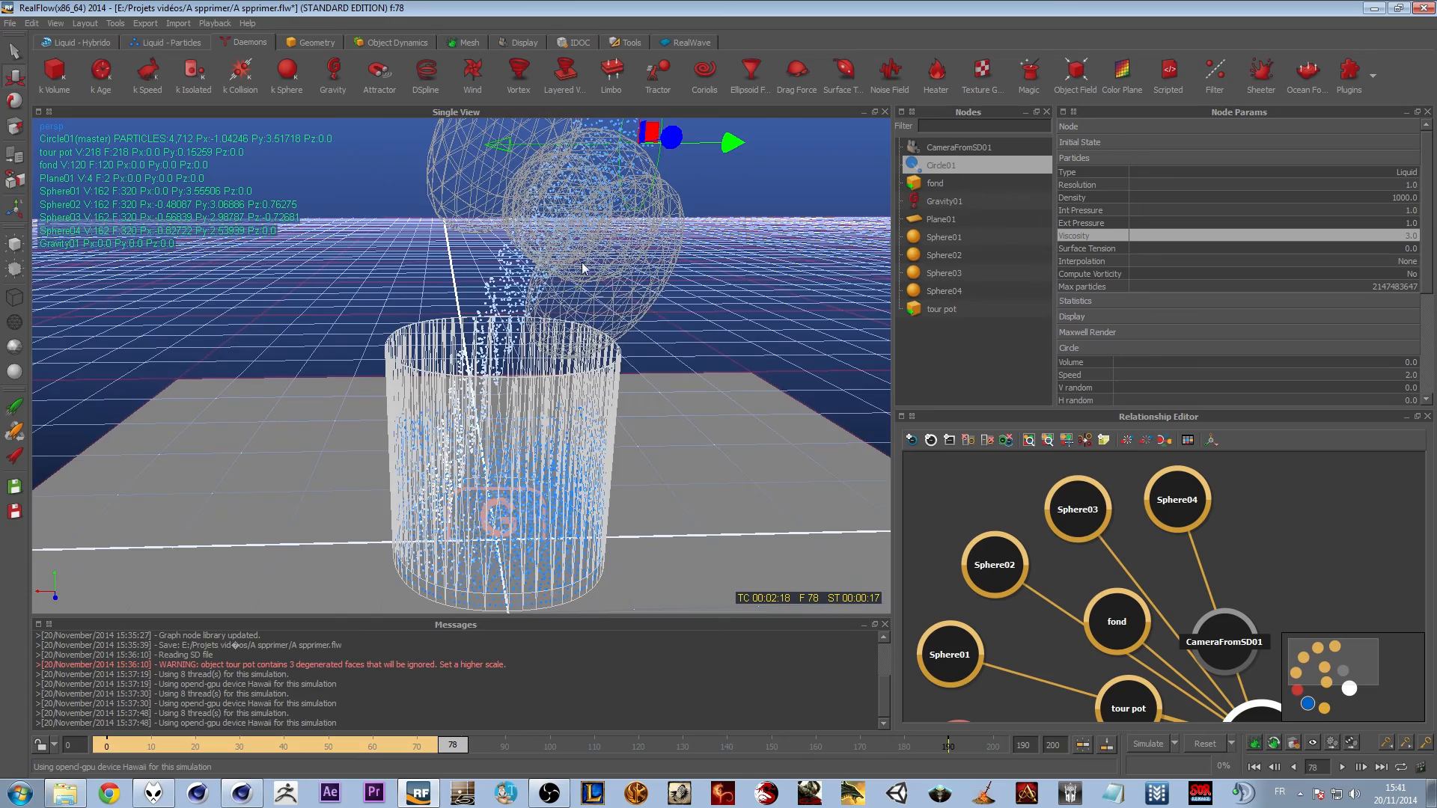
left_click_drag(582, 267, 610, 252, "alt")
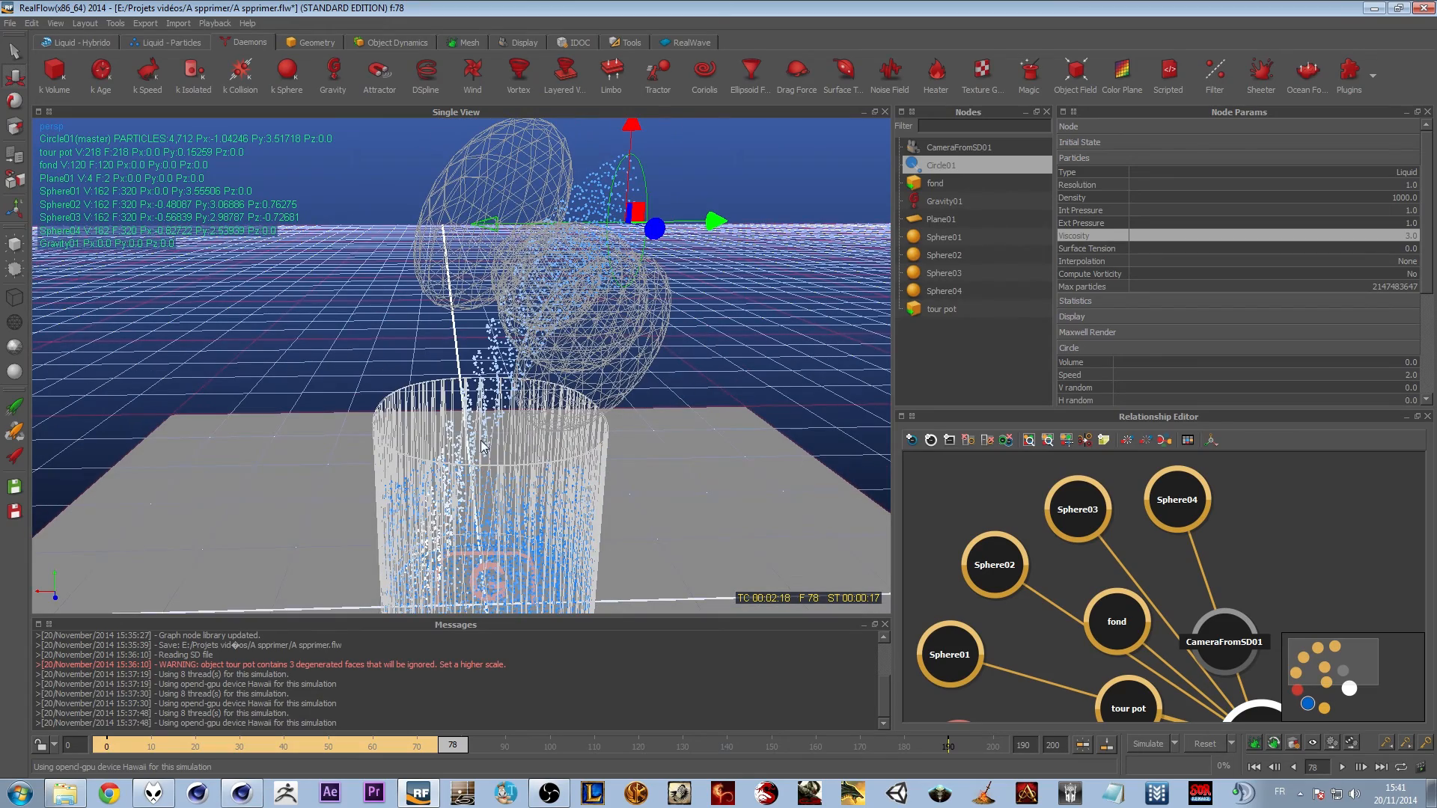
mouse_move(513, 442)
left_mouse_down("alt")
mouse_move(513, 412)
mouse_move(522, 447)
mouse_move(522, 435)
left_mouse_up("alt")
middle_click_drag(522, 434, 512, 369, "alt")
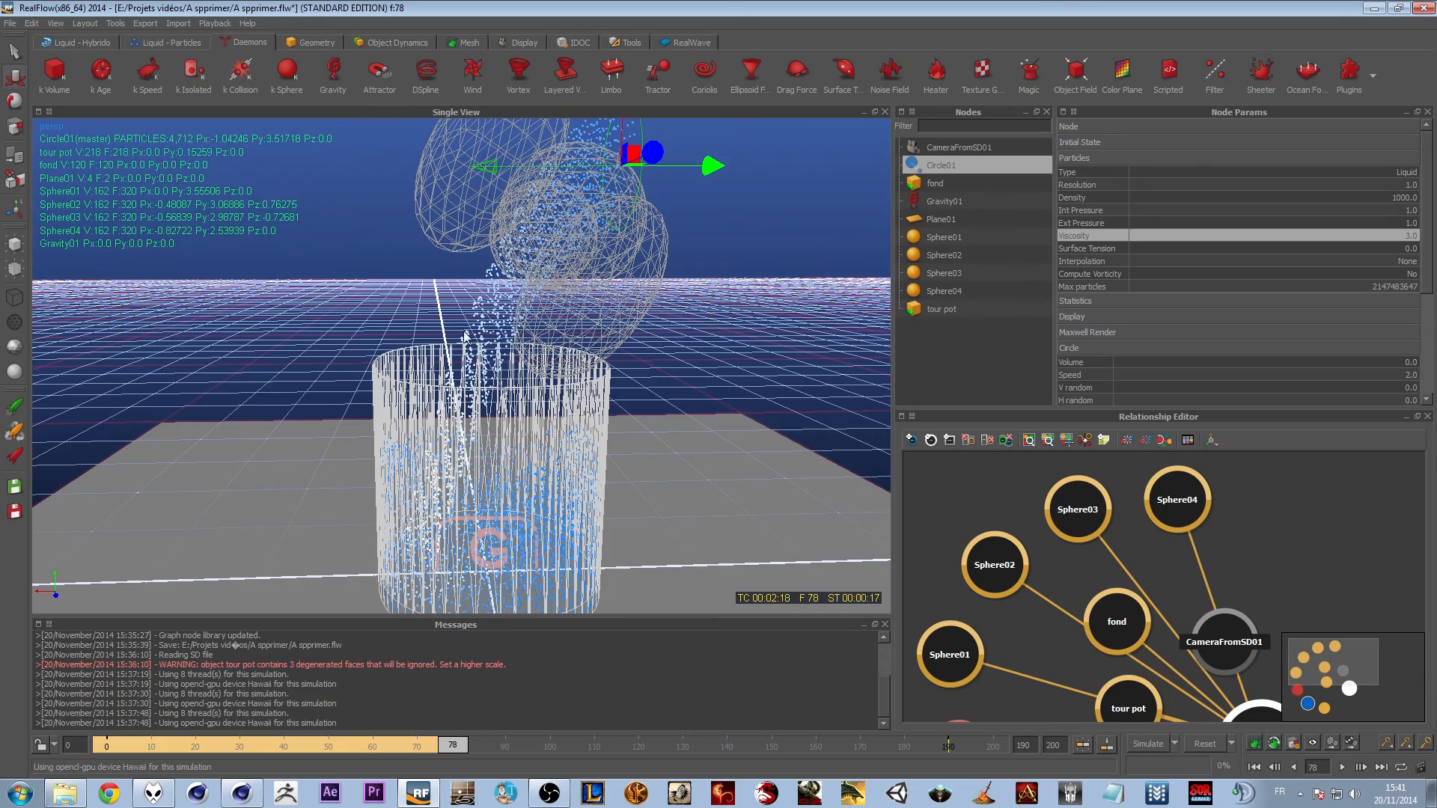
mouse_move(430, 262)
left_mouse_down("alt")
mouse_move(438, 291)
mouse_move(463, 293)
mouse_move(426, 282)
left_mouse_up("alt")
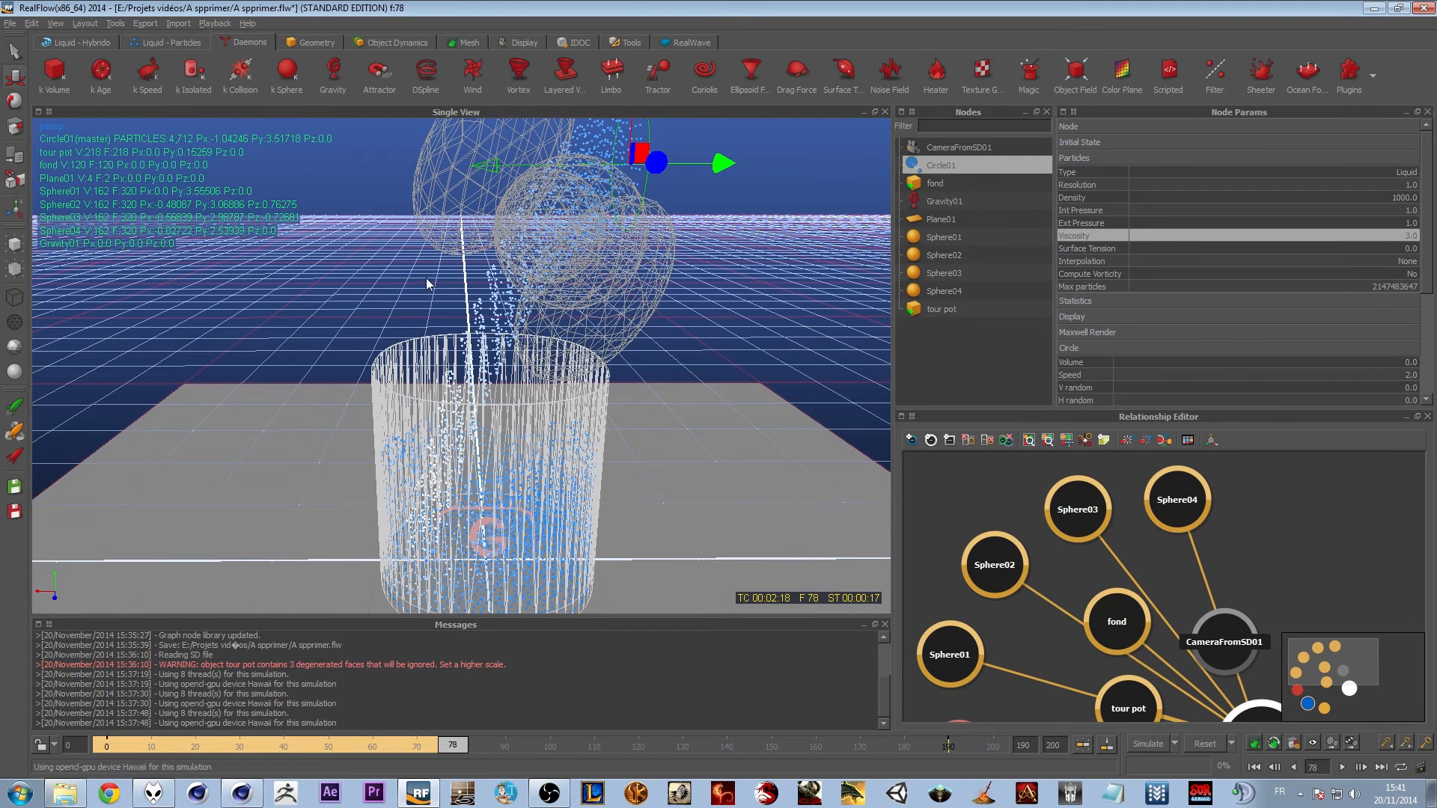
left_click_drag(437, 266, 528, 339, "alt")
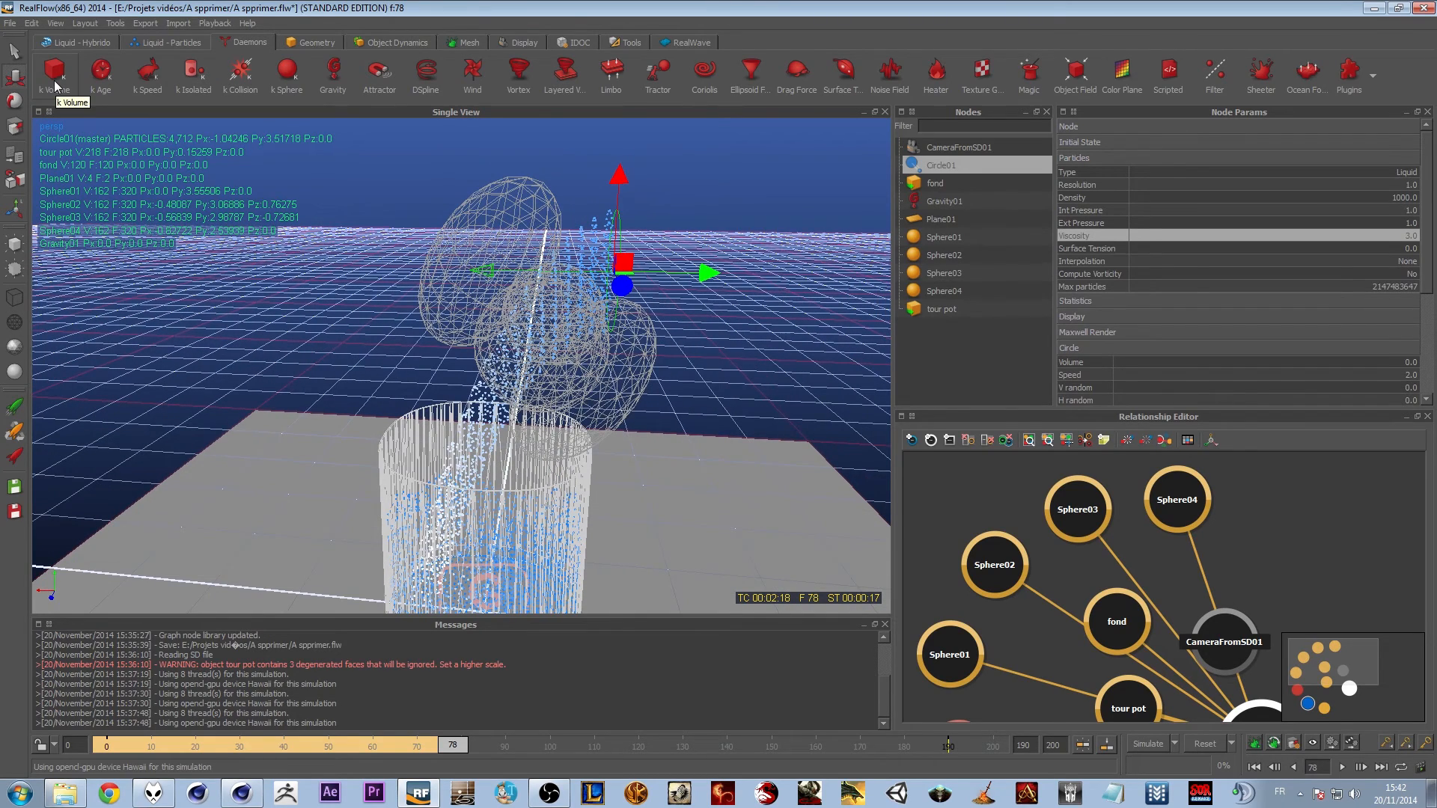
Add a k Volume daemon and move it around the emitter at about X -0.85, Y 3.35
left_click_drag(521, 445, 389, 360, "alt")
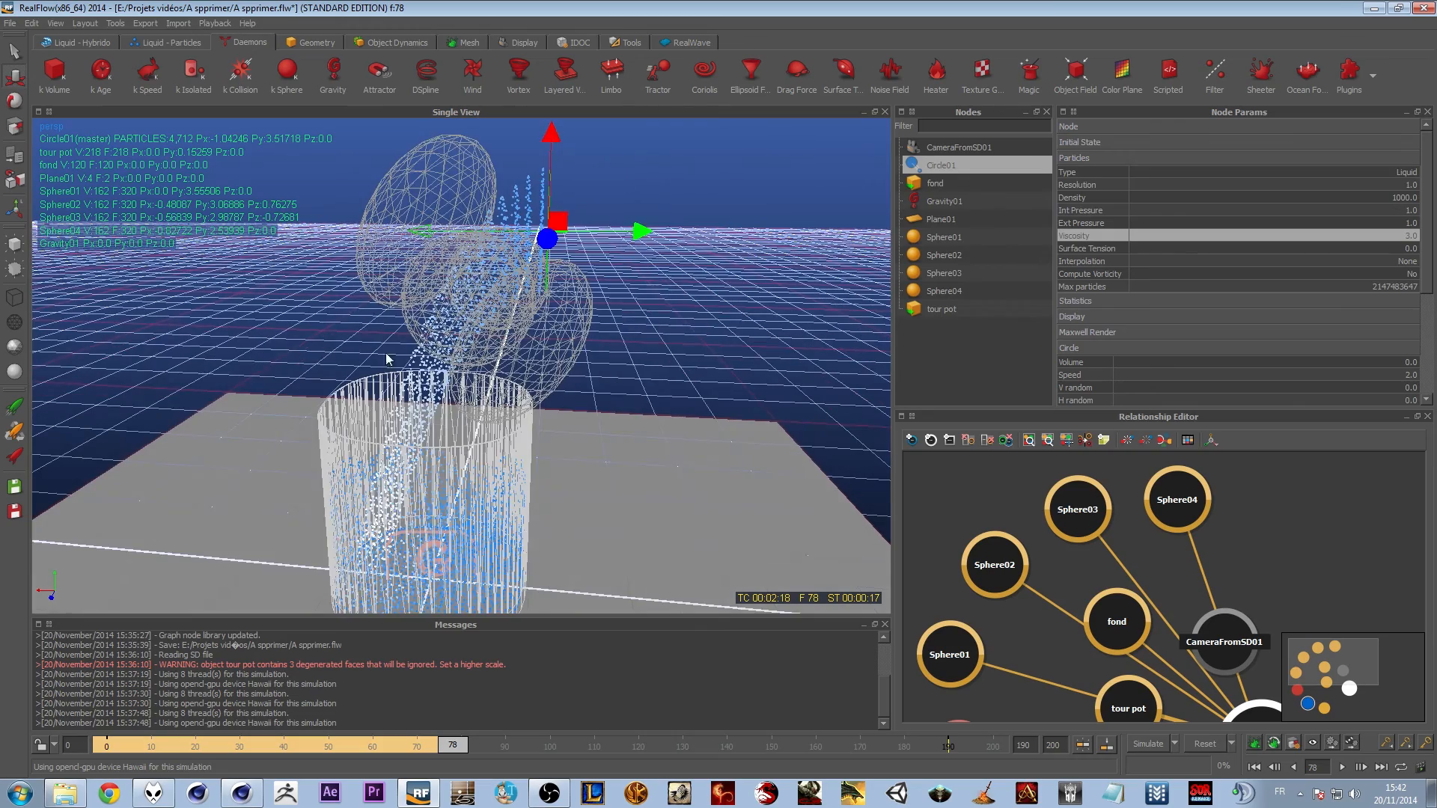
left_click(63, 91)
left_click_drag(430, 517, 431, 180)
left_click_drag(340, 261, 532, 267)
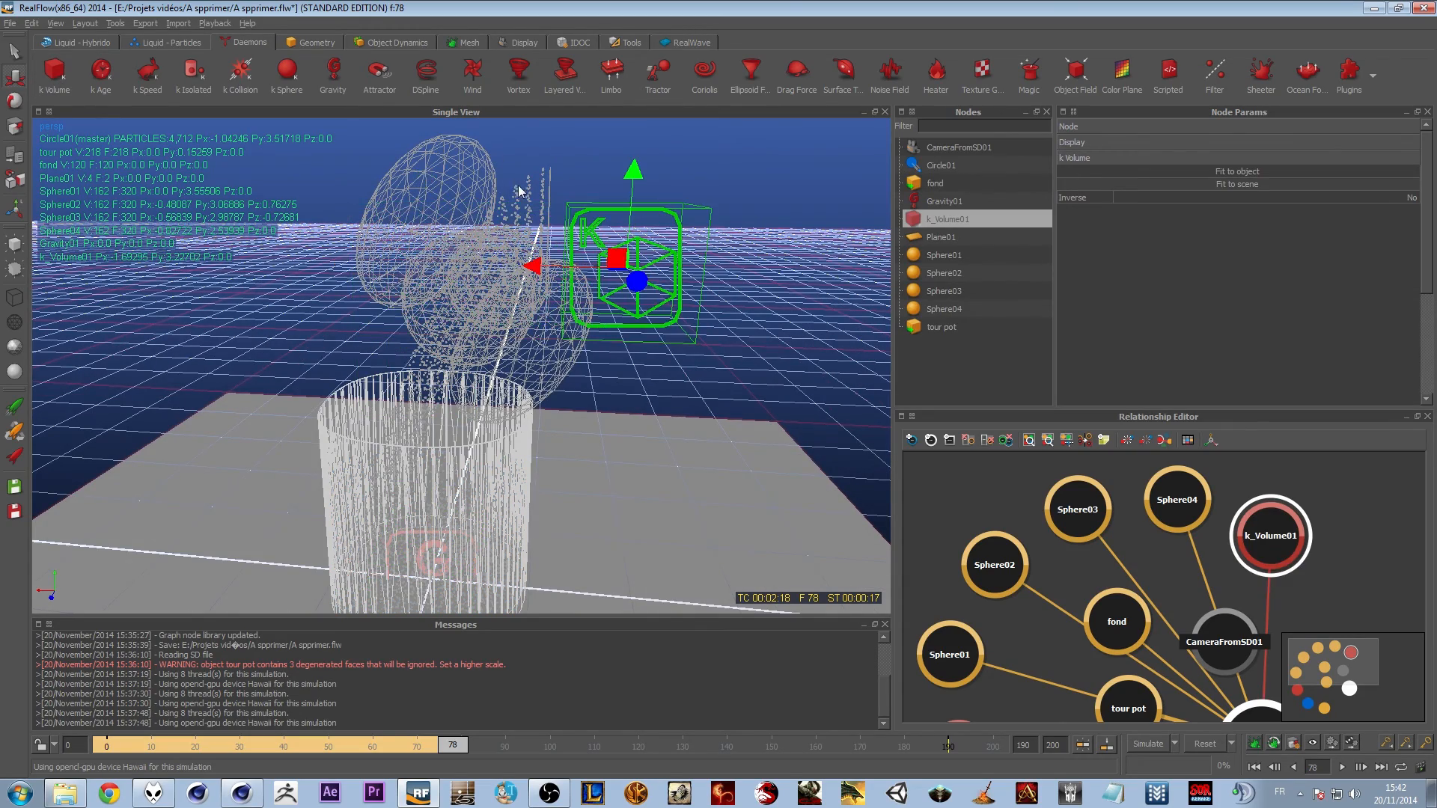
left_click_drag(518, 191, 449, 237, "alt")
left_click_drag(592, 256, 592, 239)
left_click_drag(337, 317, 465, 261, "alt")
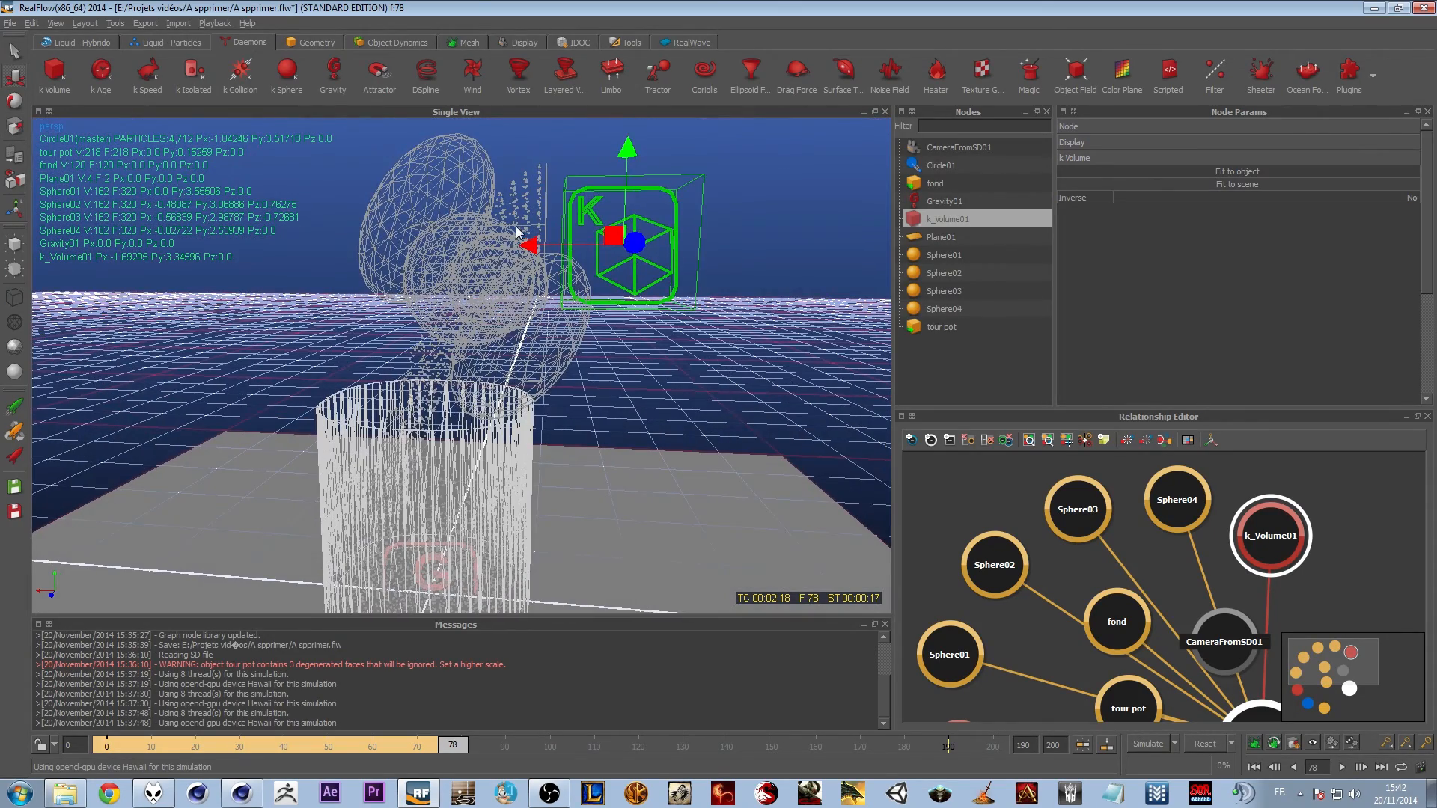
middle_click_drag(569, 254, 577, 296, "alt")
left_click_drag(581, 286, 650, 247)
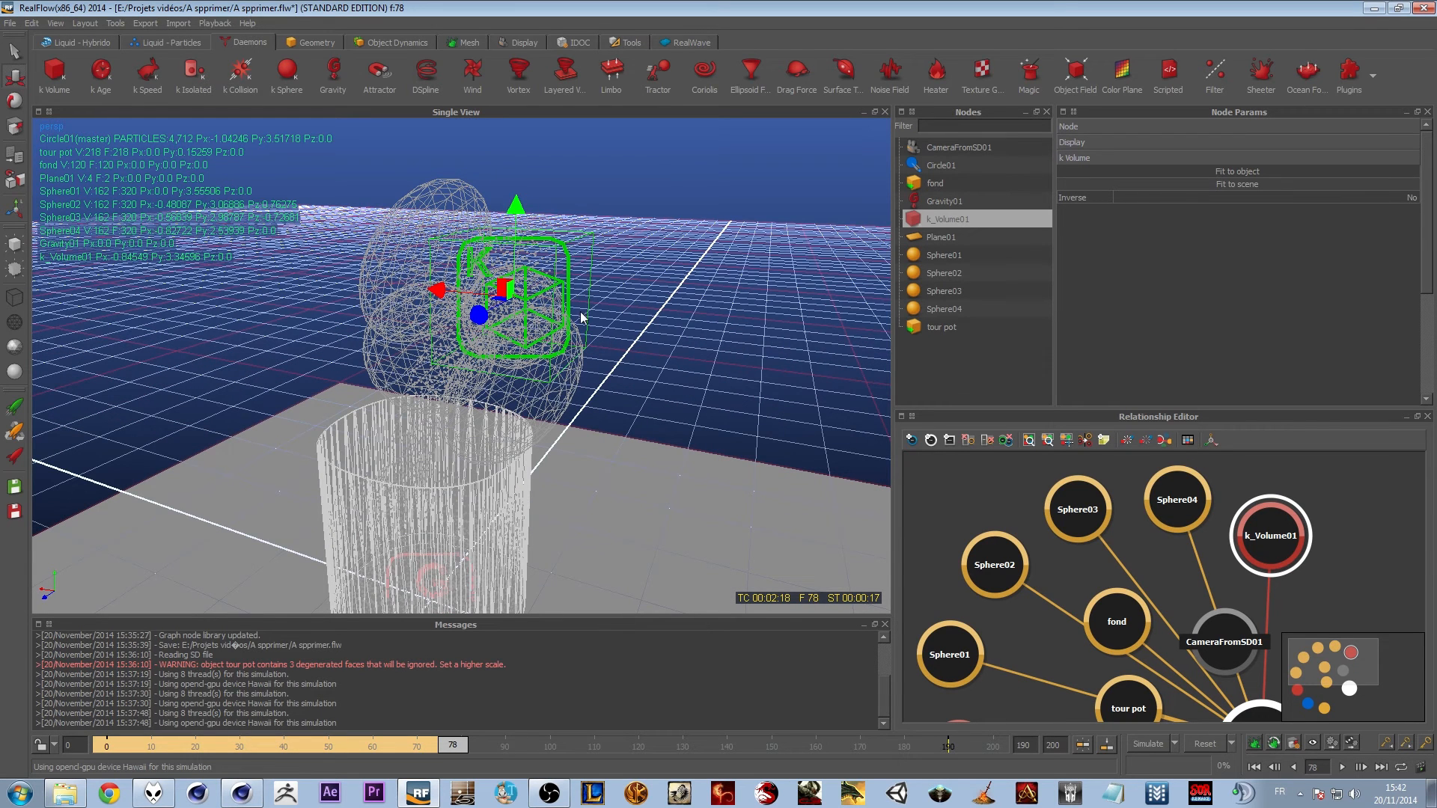
Set the k Volume daemon's Inverse option to Yes
left_click(1412, 199)
left_click(1409, 196)
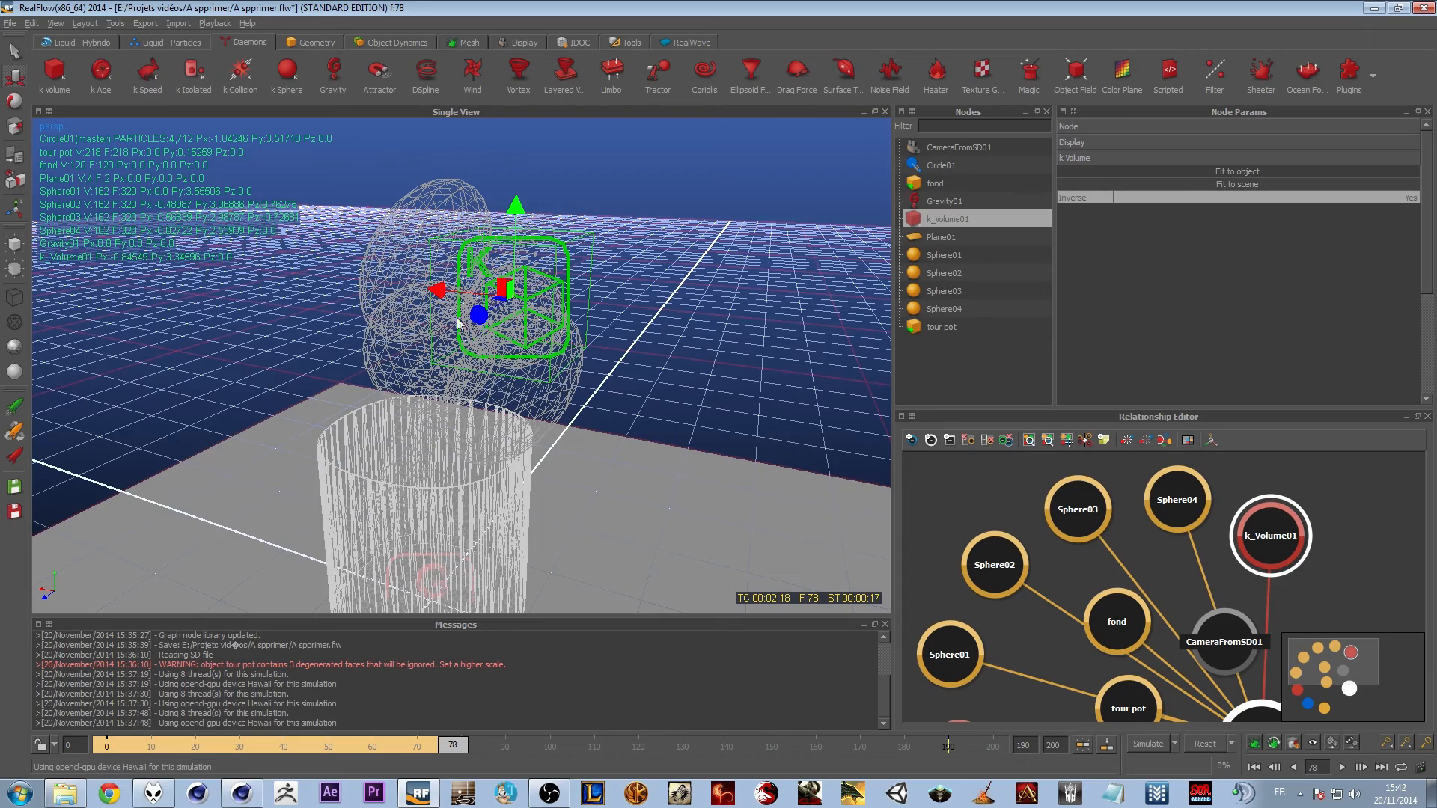
left_click_drag(457, 322, 477, 309, "alt")
left_click_drag(565, 263, 680, 210, "alt")
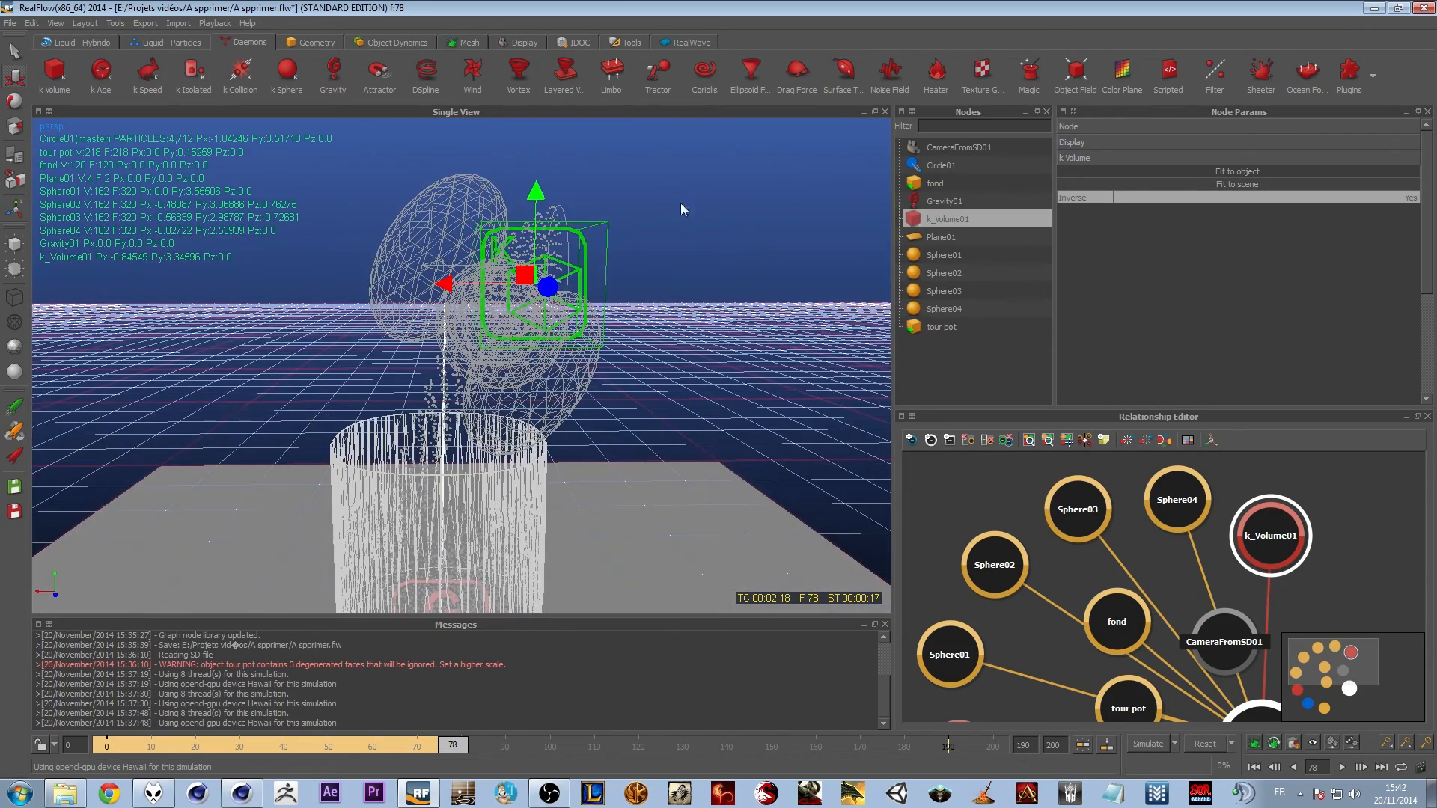
Examine the k Volume's placement relative to the spheres and pot, and review the Circle01 emitter's particle and circle parameters
right_click_drag(543, 272, 597, 284, "alt")
middle_click_drag(572, 239, 507, 367, "alt")
right_click_drag(507, 366, 407, 402, "alt")
left_click_drag(407, 401, 494, 323, "alt")
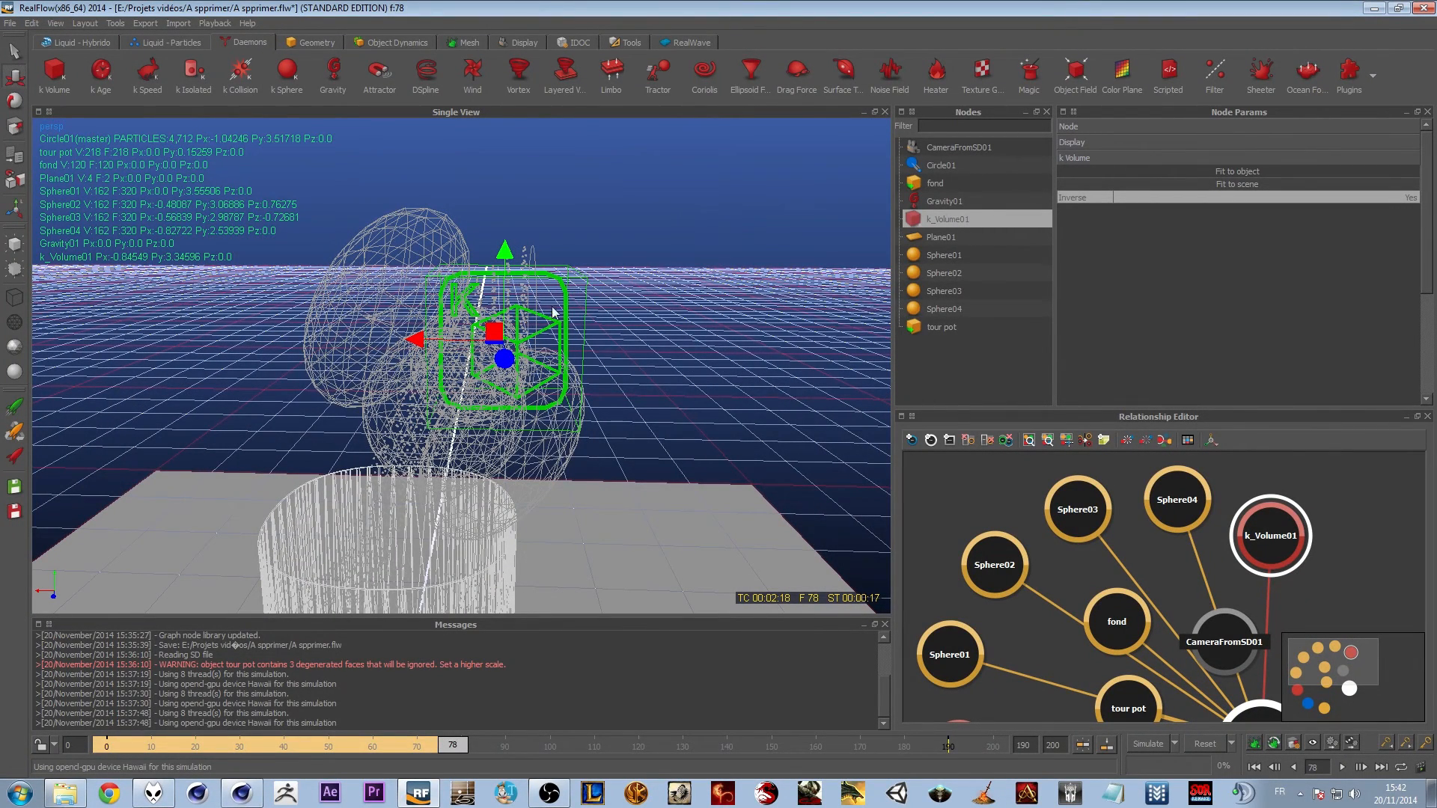
left_click(553, 312)
middle_click_drag(416, 503, 469, 397, "alt")
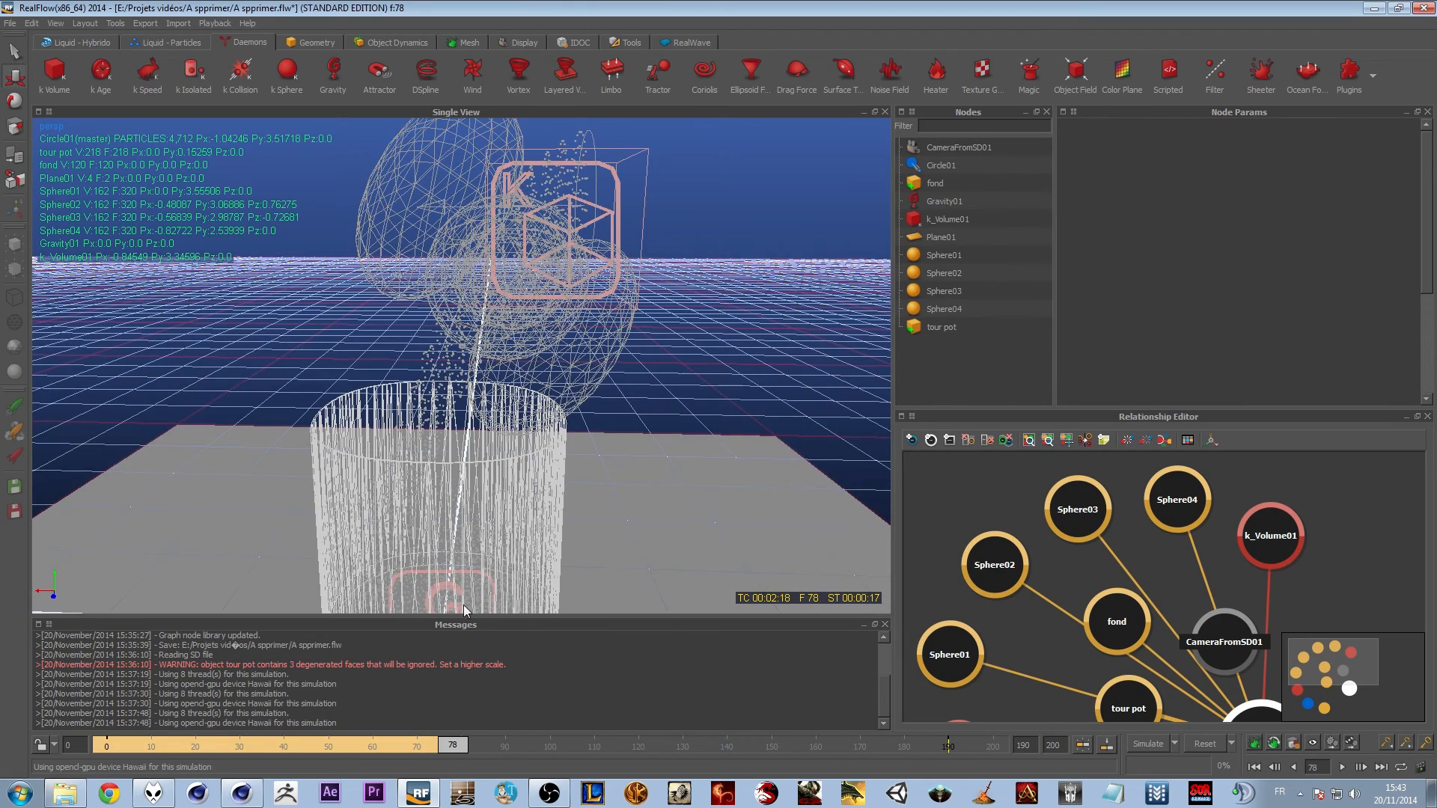
left_click_drag(458, 516, 455, 494, "alt")
middle_click_drag(483, 505, 494, 393, "alt")
left_click_drag(455, 450, 435, 479, "alt")
left_click_drag(449, 429, 605, 279, "alt")
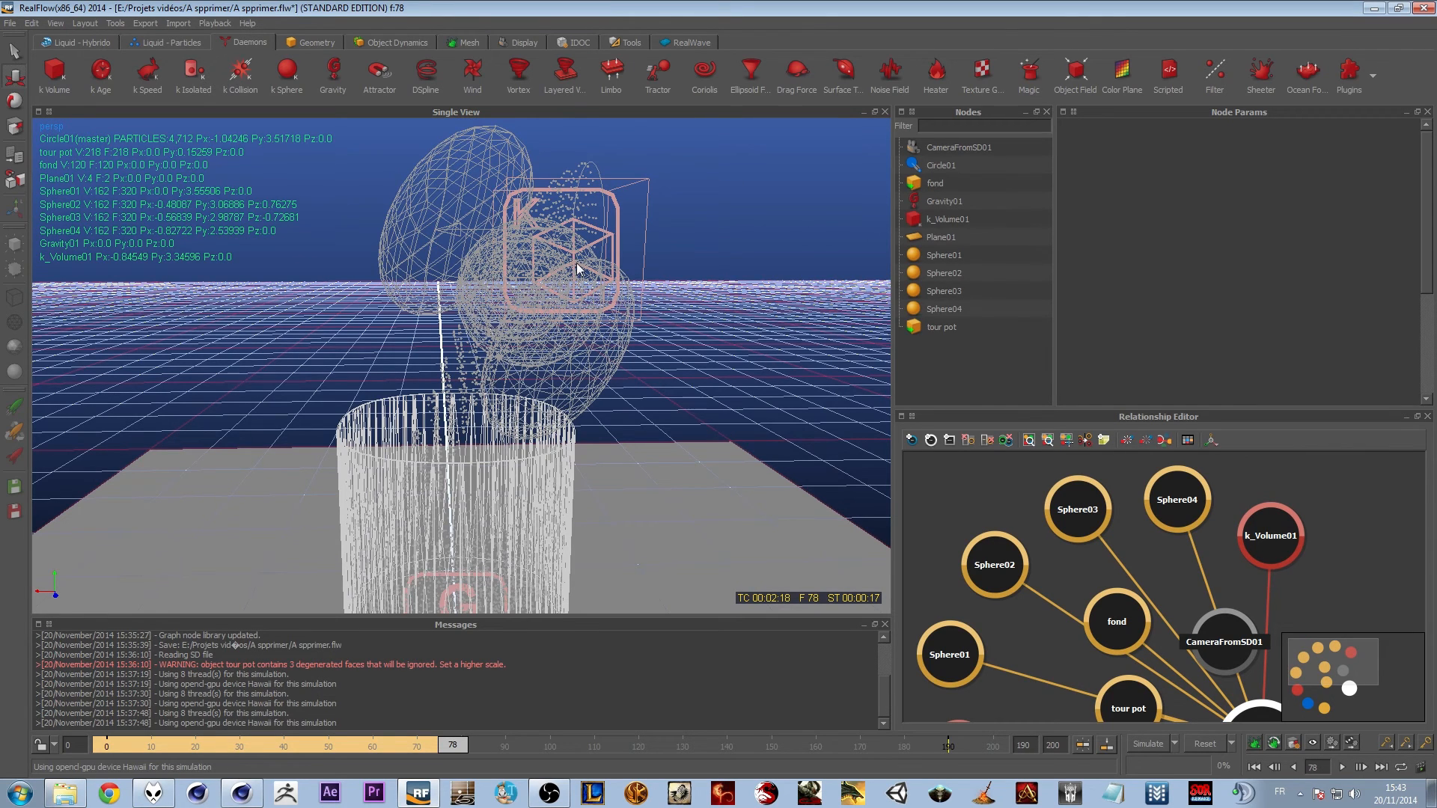
left_click(941, 165)
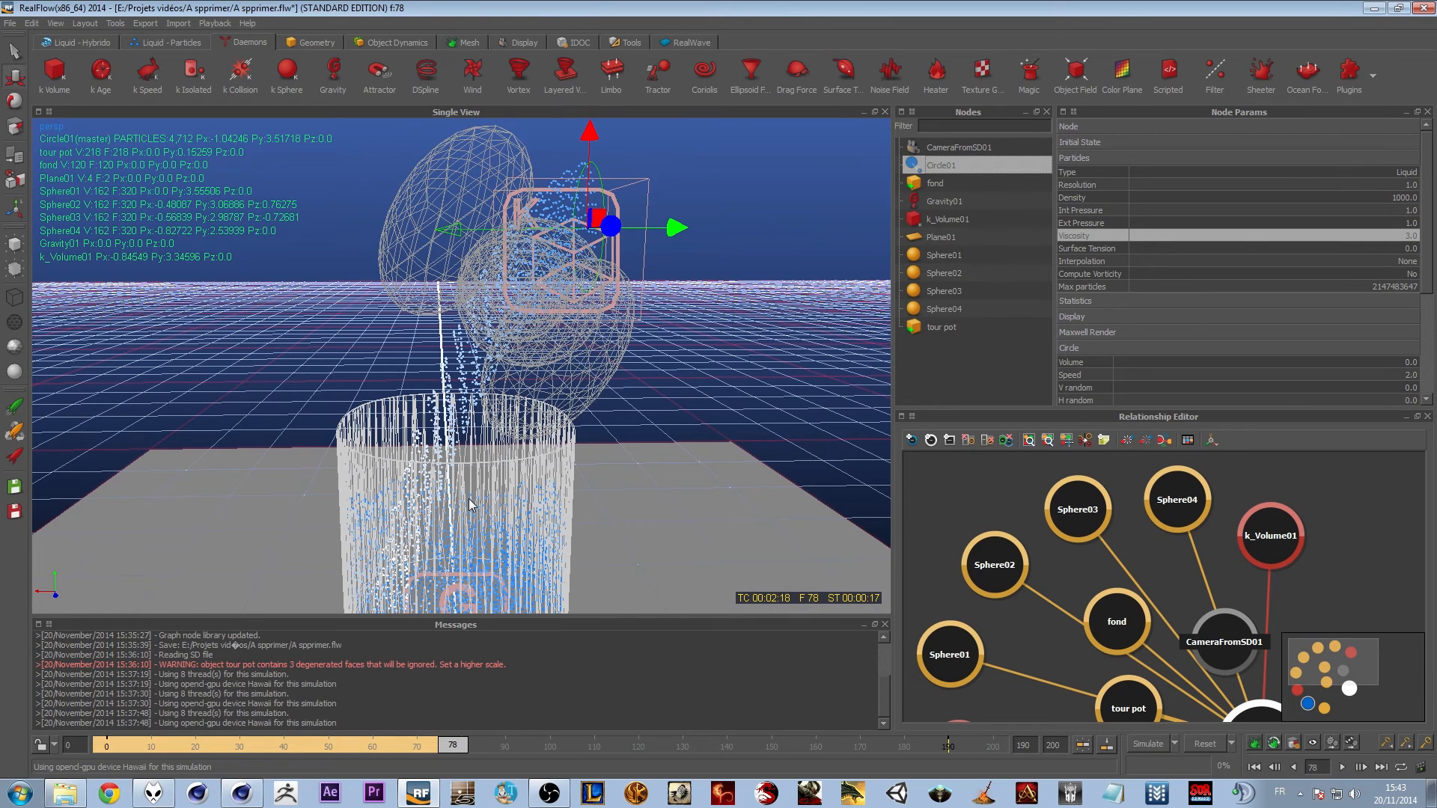
scroll(1151, 363, "down", 2)
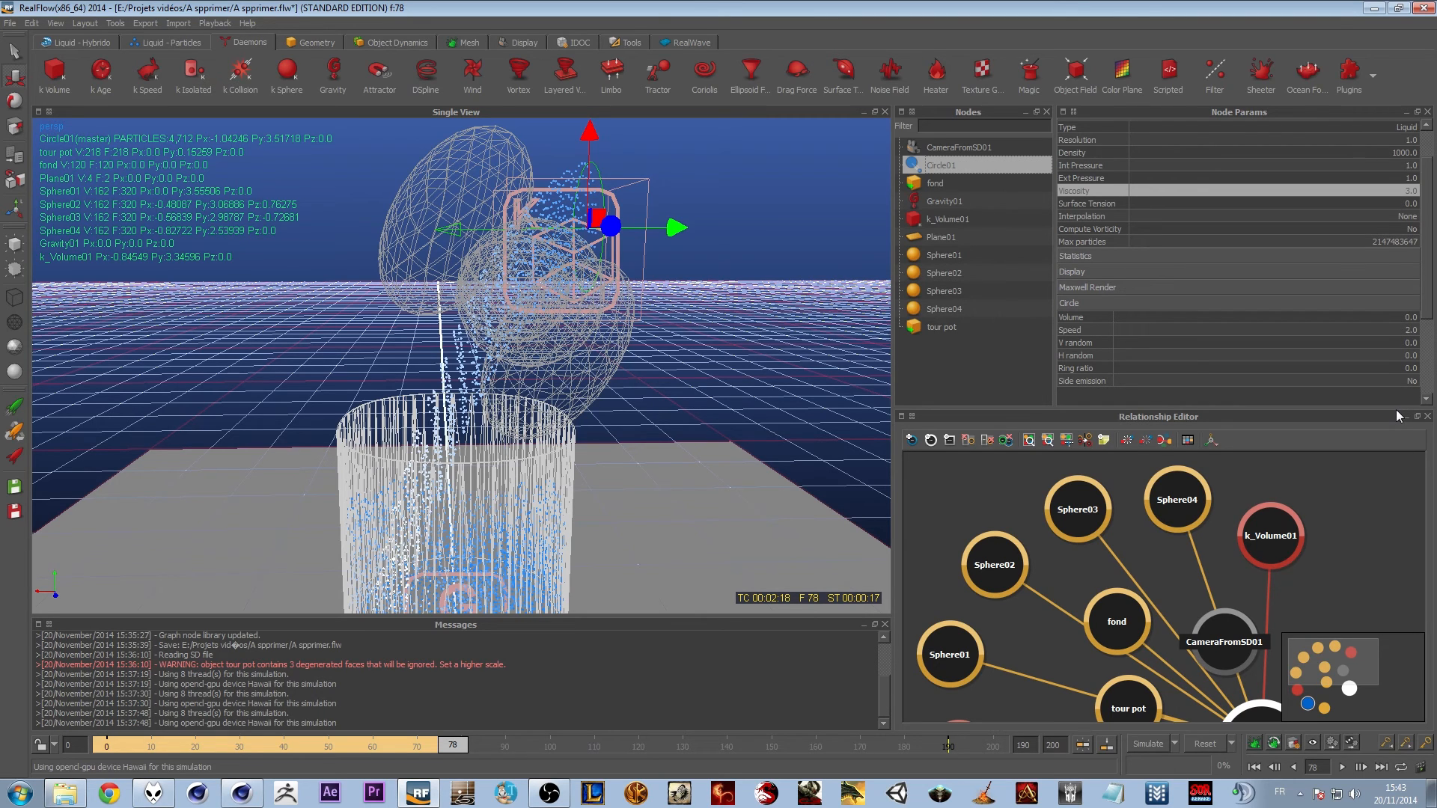
left_click_drag(455, 474, 397, 523, "alt")
scroll(397, 522, "down", 5)
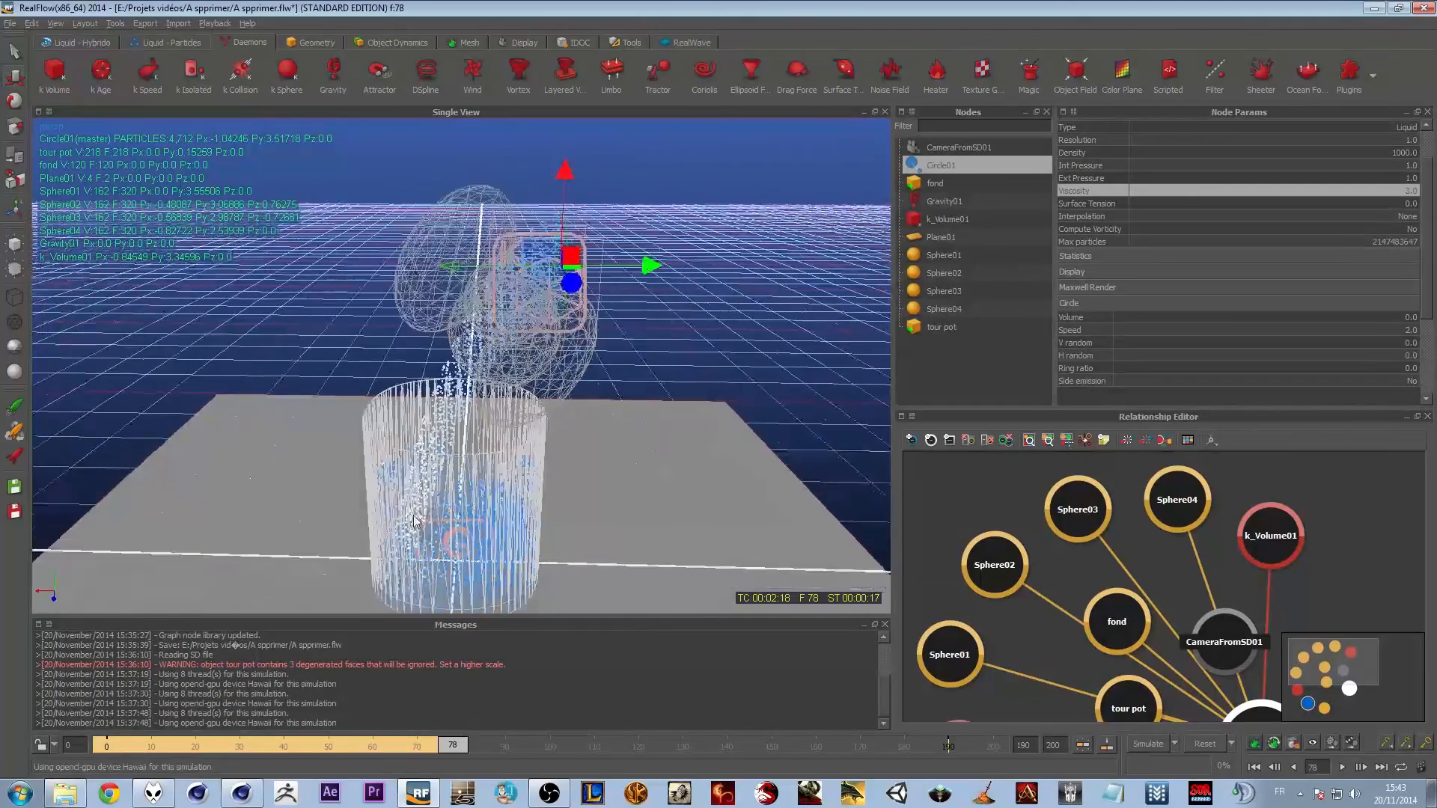
Move the timeline to frame 177 and add a particle mesh to the scene
left_click_drag(453, 746, 891, 747)
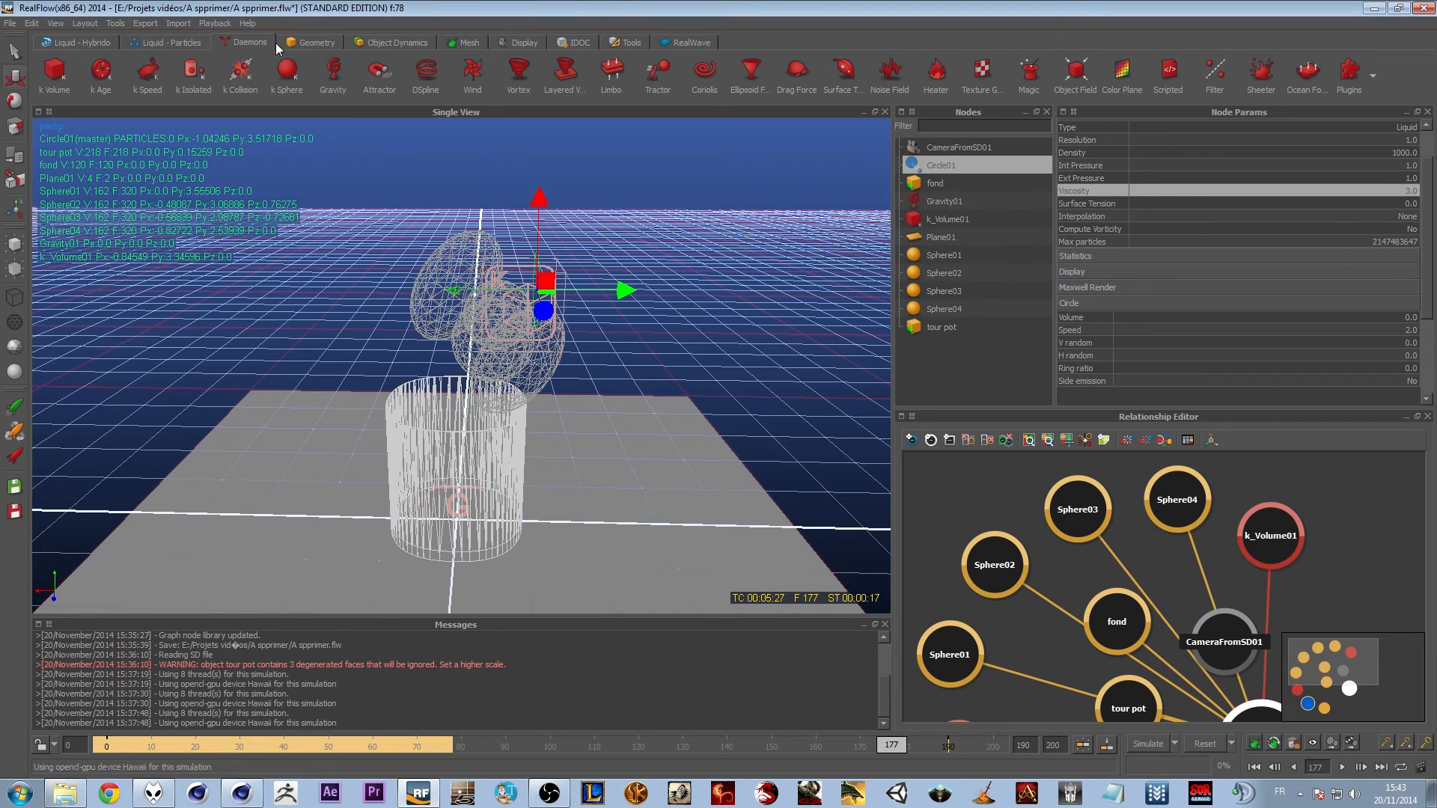
left_click(464, 43)
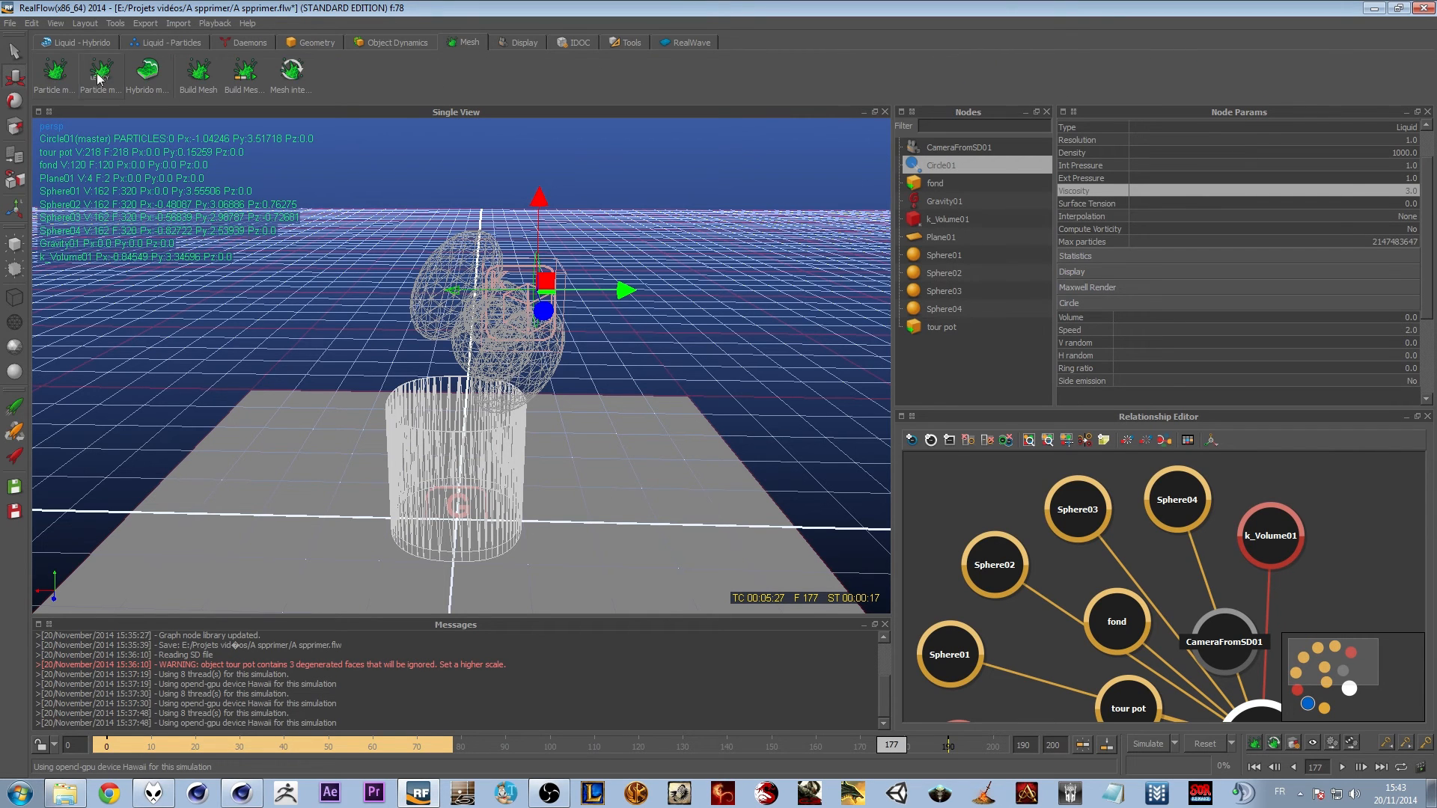
left_click(53, 75)
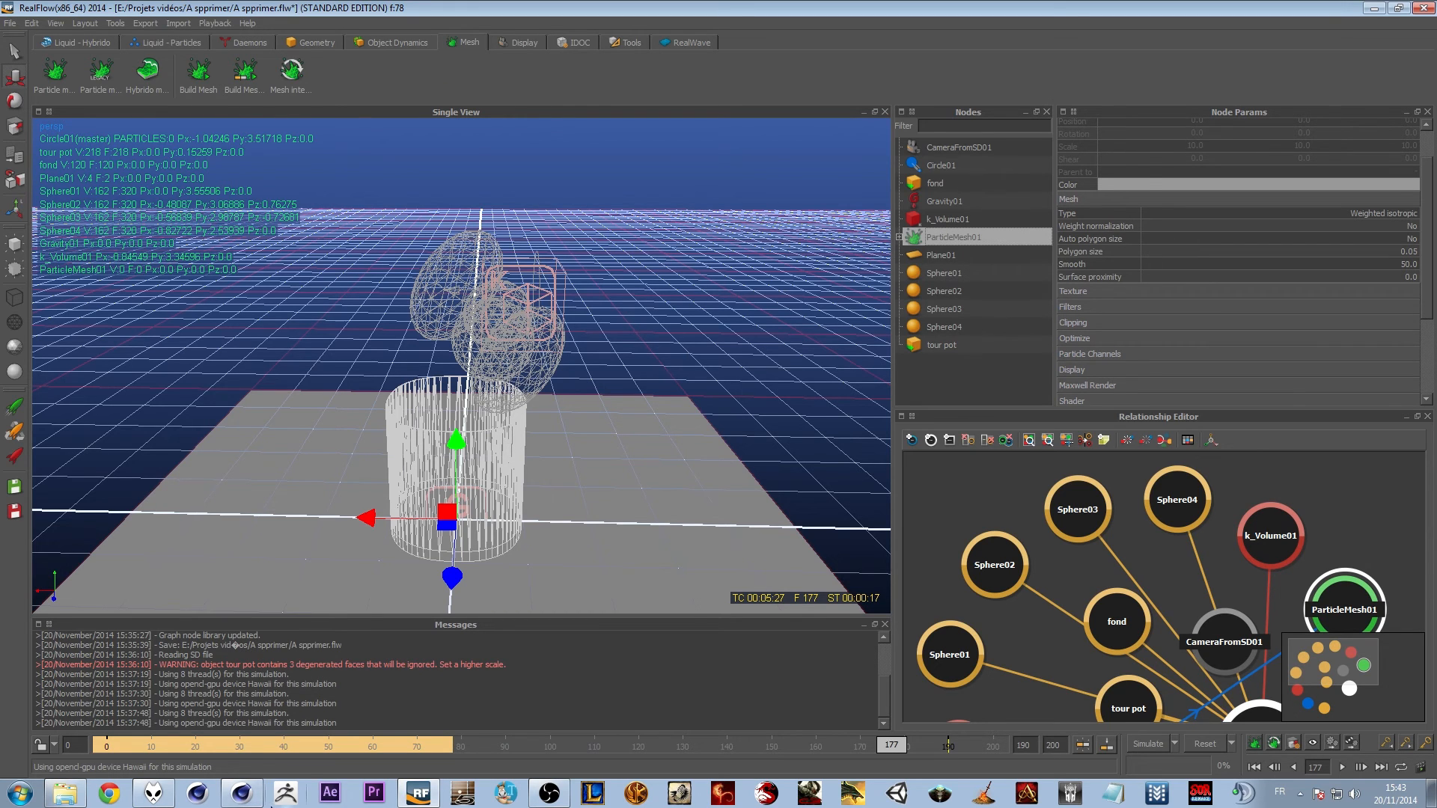
Switch to Cinema 4D, add a RealFlow Mesh Importer object to the pot scene and open its setup settings
left_click(241, 794)
left_click_drag(575, 374, 509, 192, "alt")
left_click(536, 26)
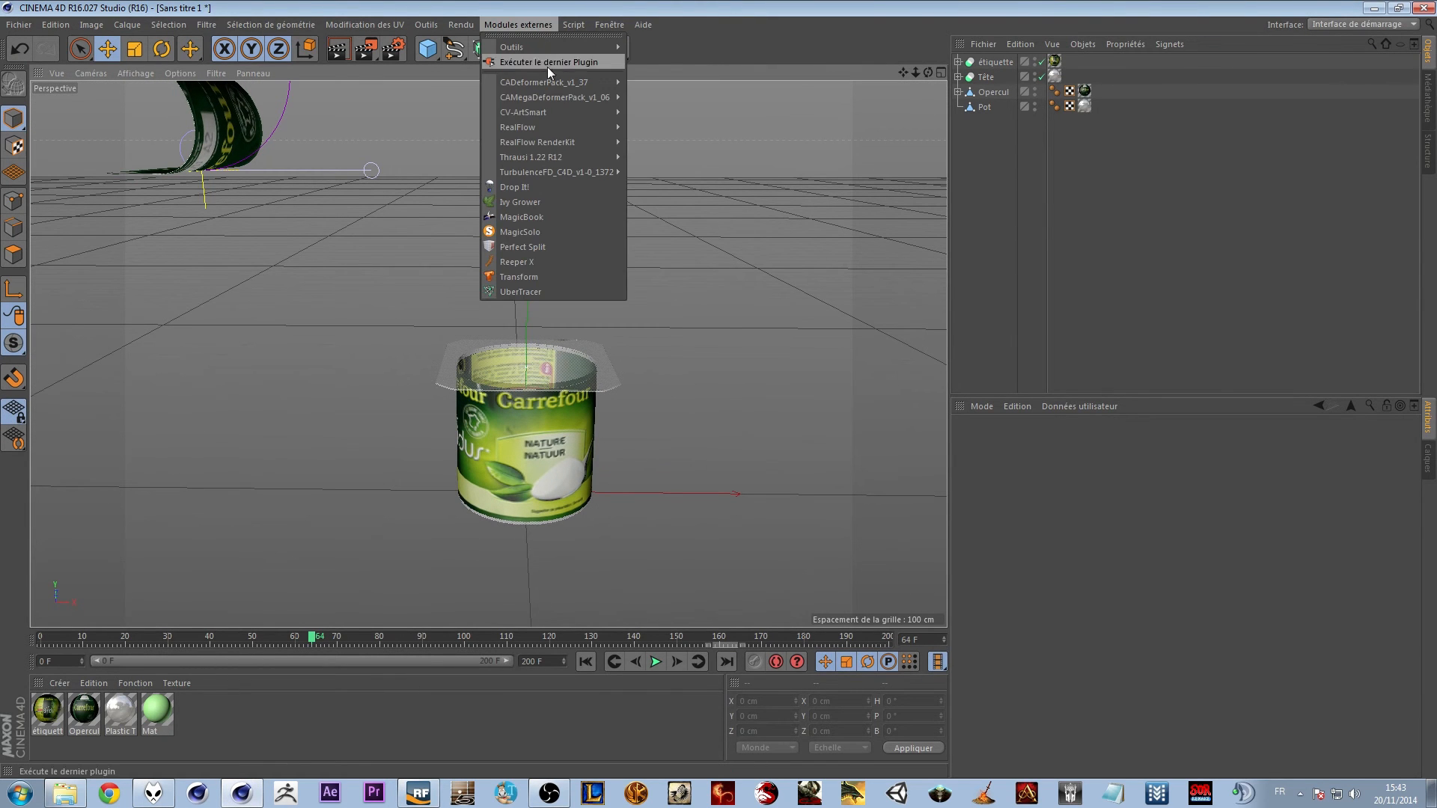
mouse_move(553, 127)
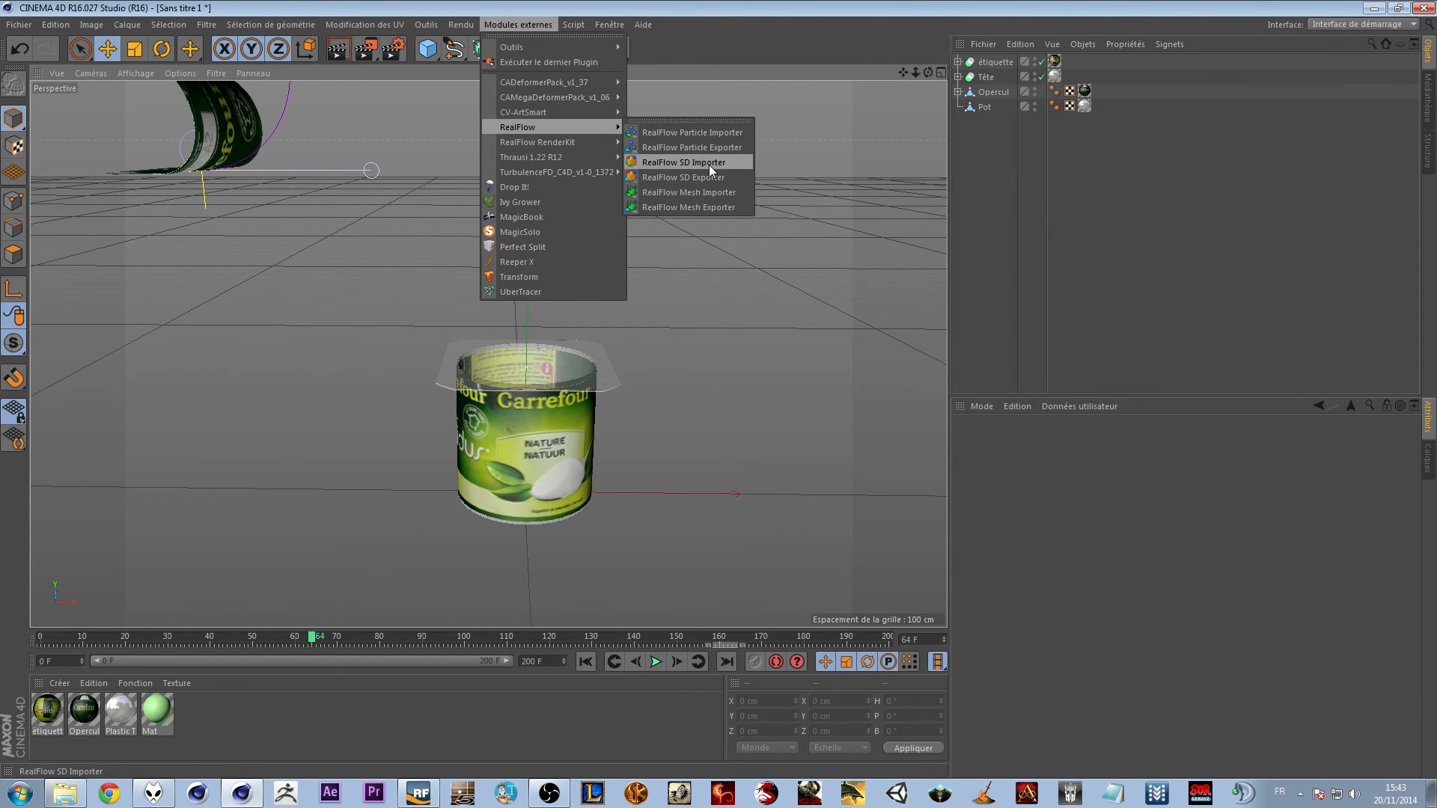
left_click(657, 193)
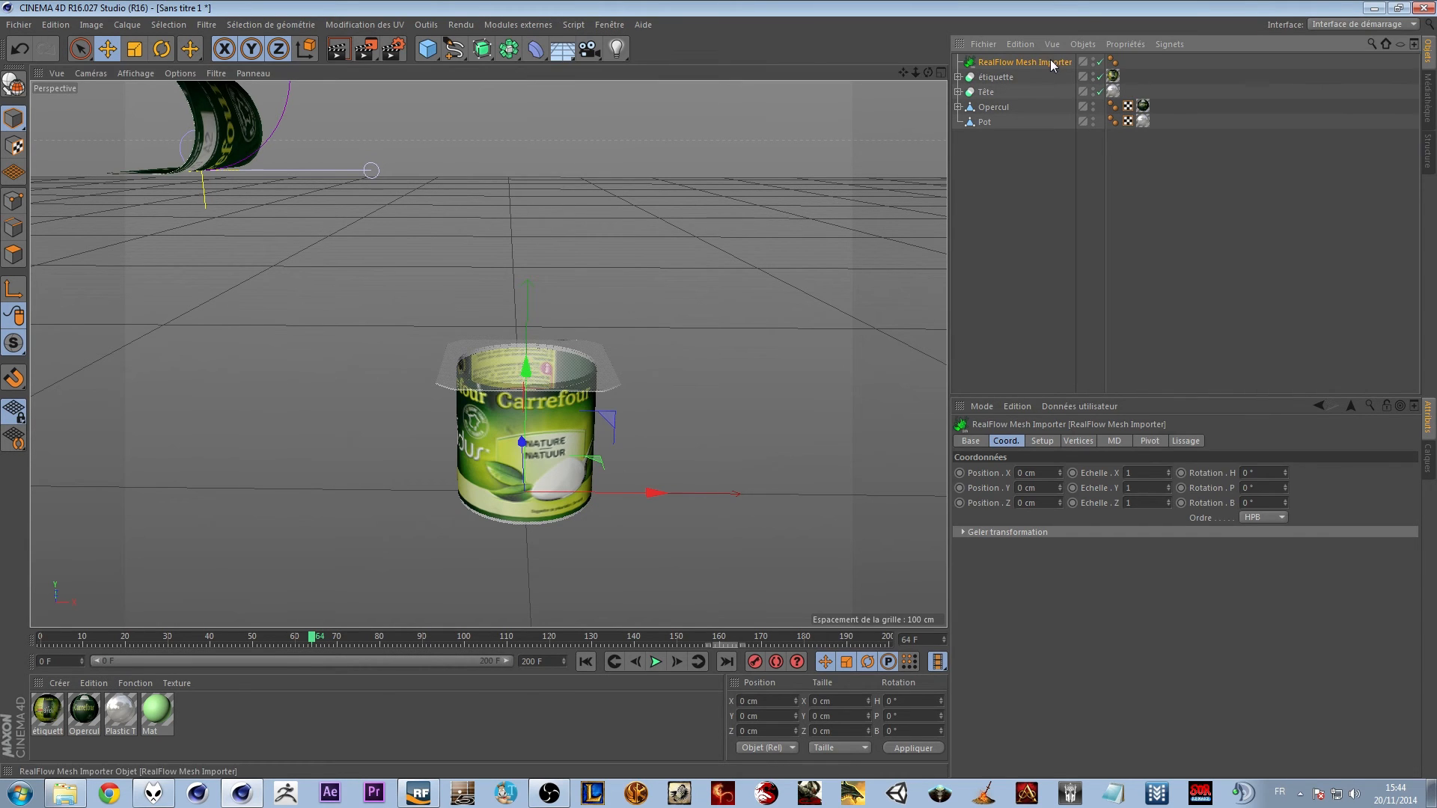
left_click(1043, 441)
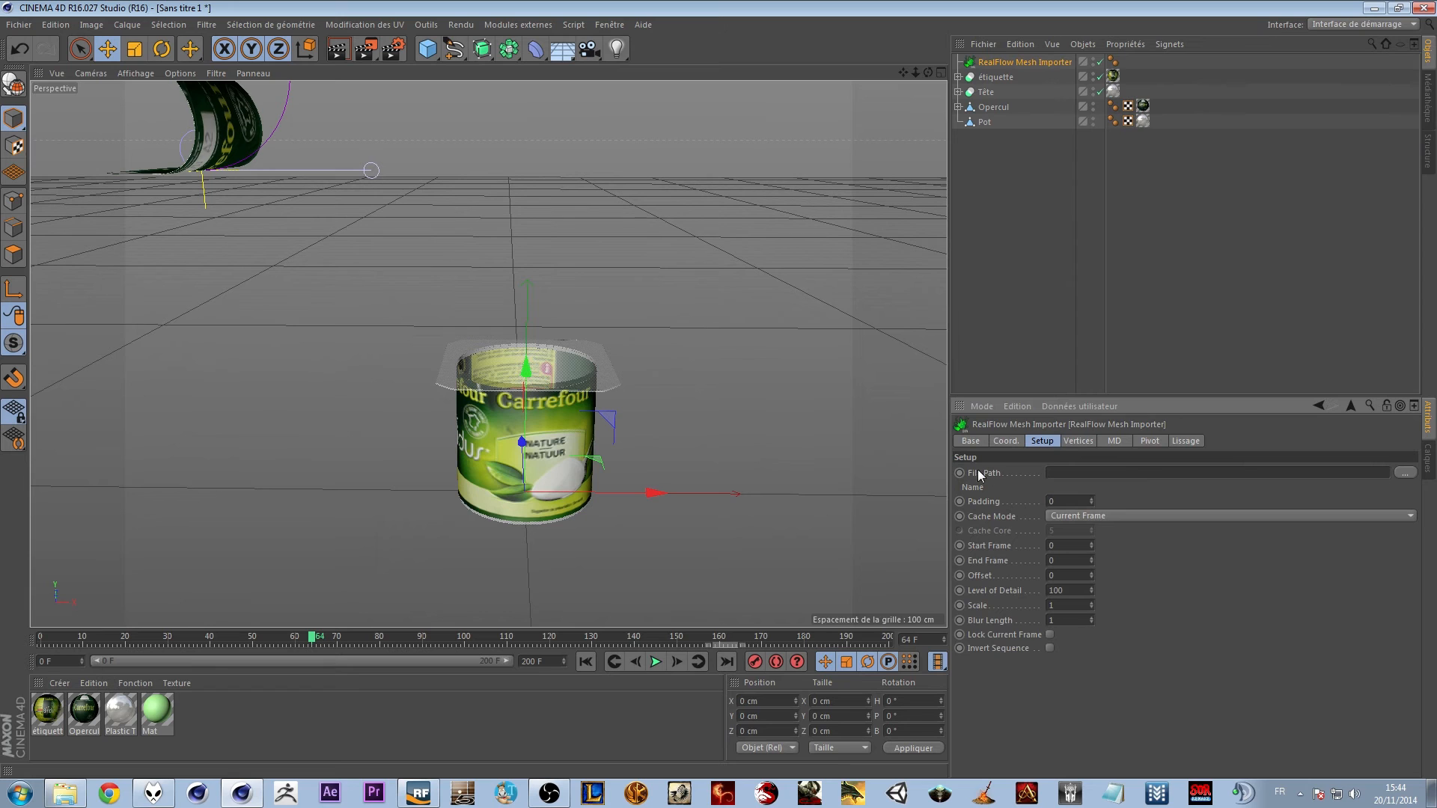
Load ParticleMesh01_00063.bin from the test project's meshes folder into the RealFlow Mesh Importer
left_click(1405, 473)
double_click(288, 120)
double_click(292, 121)
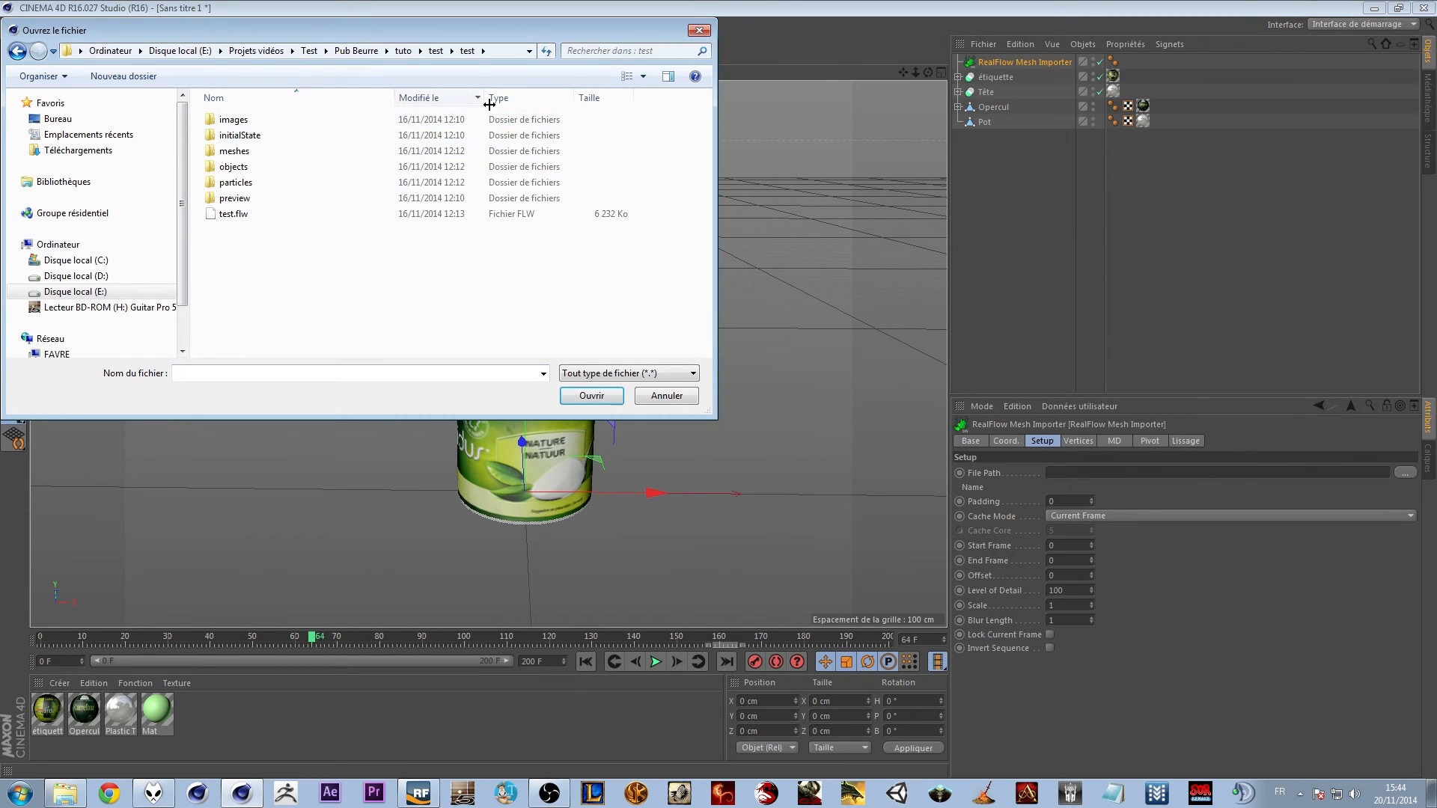
double_click(277, 150)
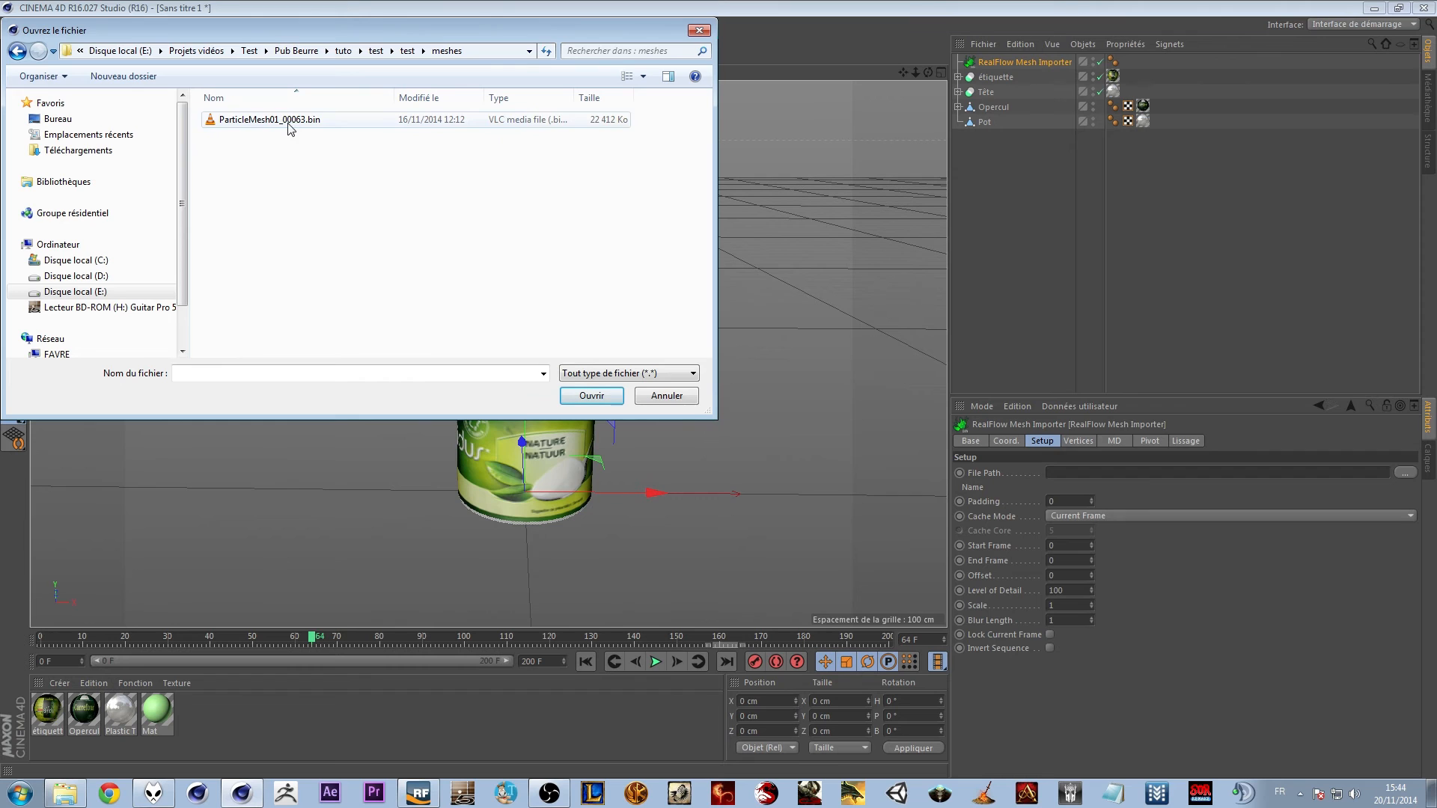
double_click(296, 121)
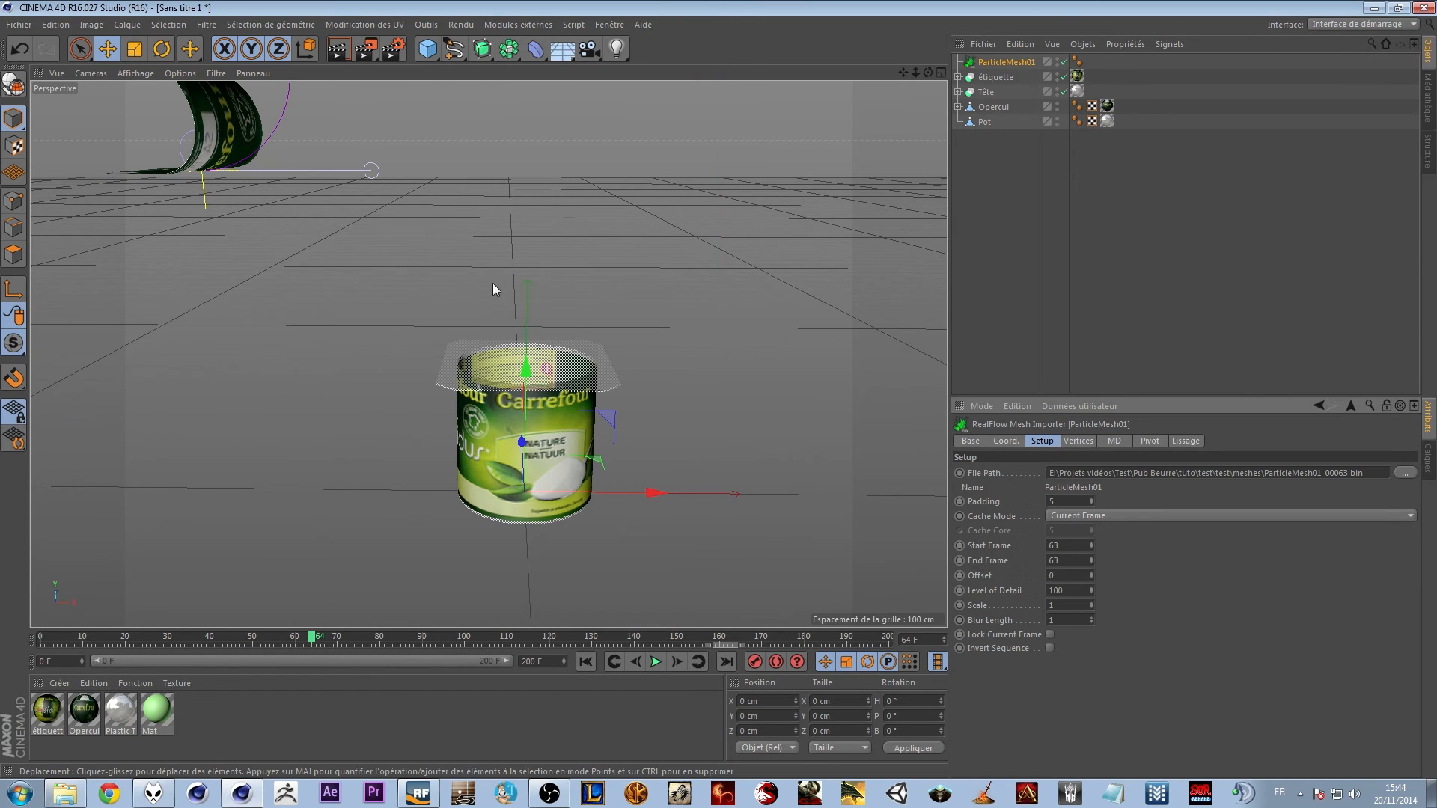
Move the timeline to frame 63 to display the imported particle mesh
left_click(308, 638)
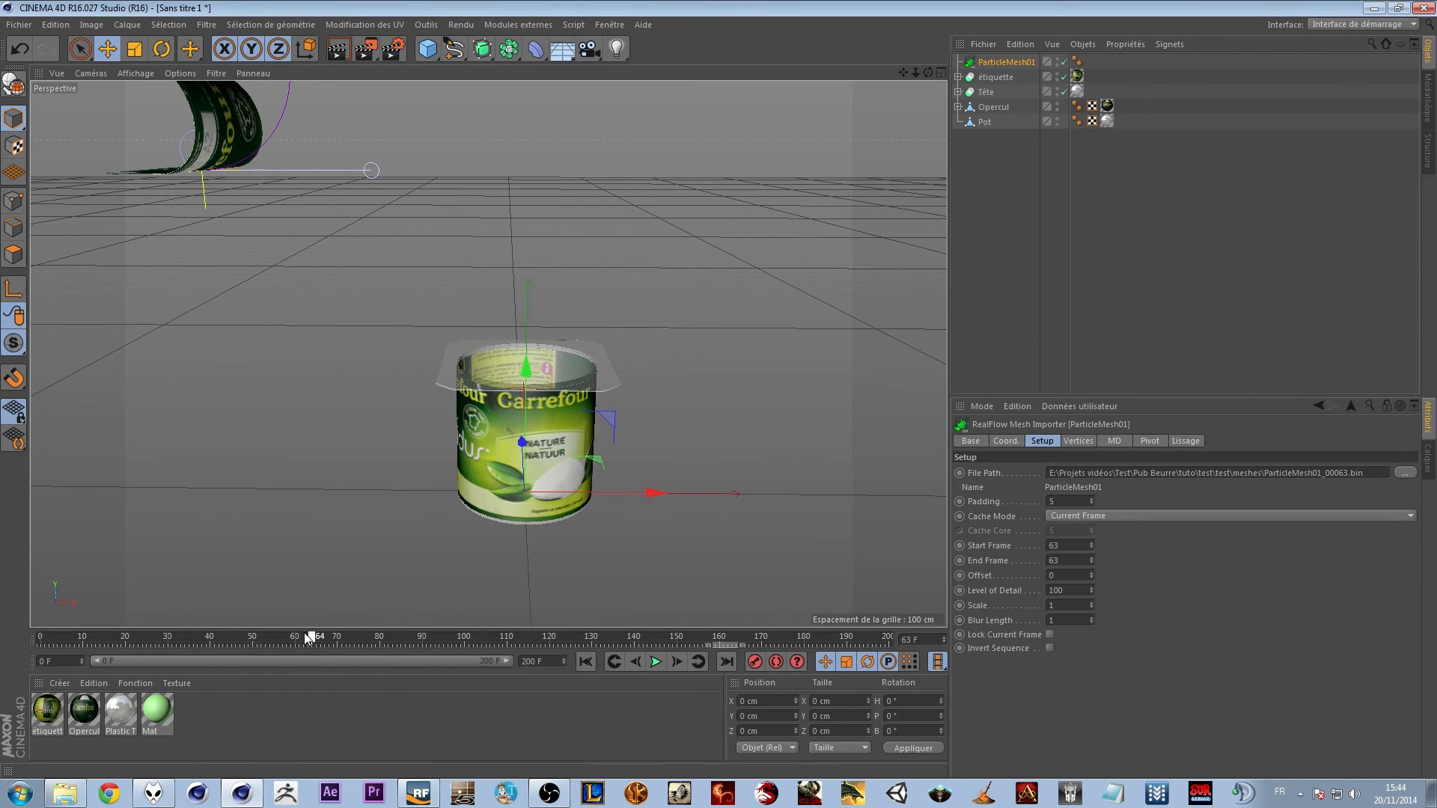
left_click(176, 640)
mouse_move(321, 642)
left_mouse_down()
mouse_move(74, 645)
mouse_move(29, 661)
left_mouse_up()
mouse_move(153, 645)
left_mouse_down()
mouse_move(243, 645)
mouse_move(80, 647)
left_mouse_up()
left_click_drag(372, 666, 308, 651)
Examine the imported particle mesh inside the pot up close and from above
right_click_drag(622, 545, 747, 528, "alt")
middle_click_drag(488, 354, 488, 394, "alt")
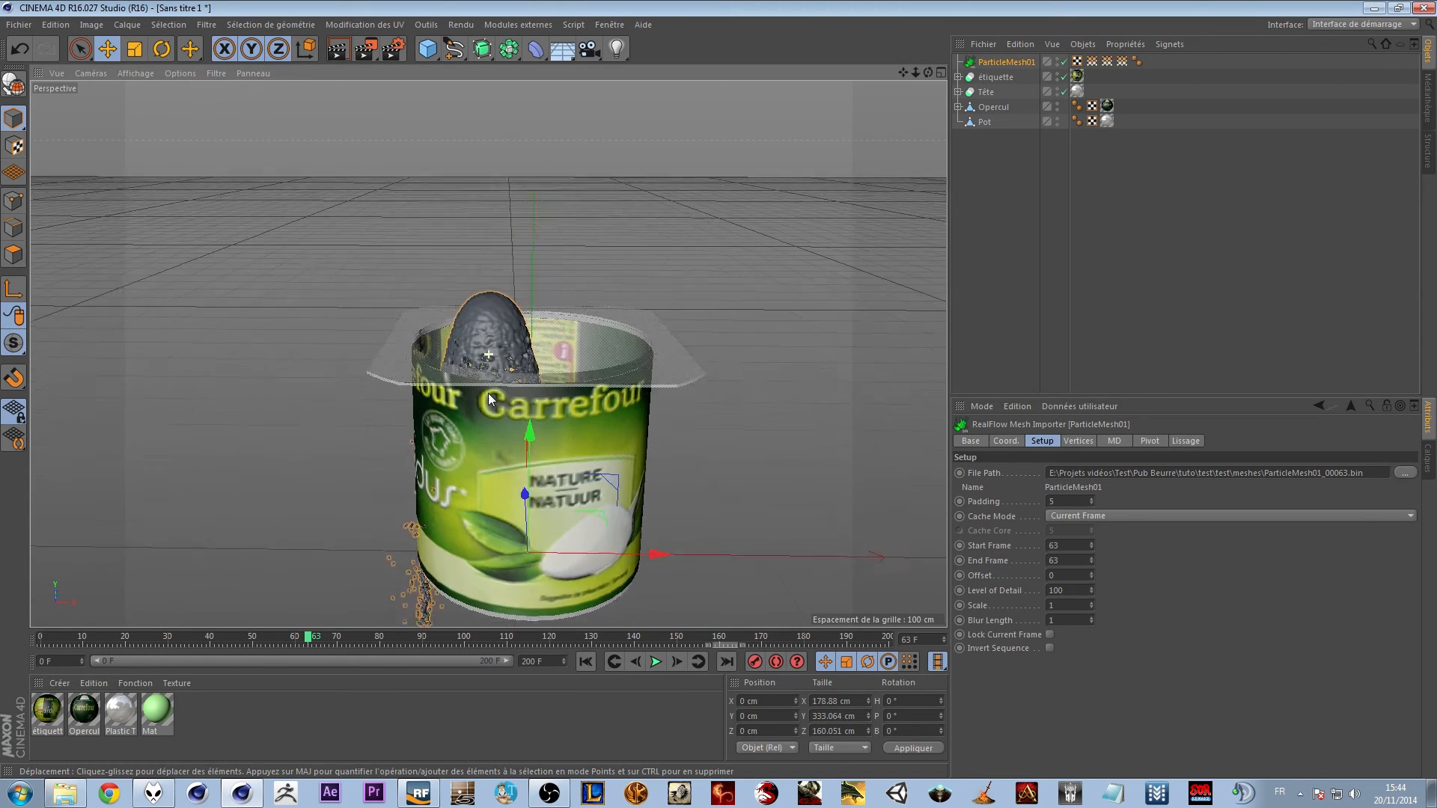
right_click_drag(488, 397, 651, 400, "alt")
left_click_drag(652, 400, 360, 460, "alt")
right_click_drag(360, 459, 585, 388, "alt")
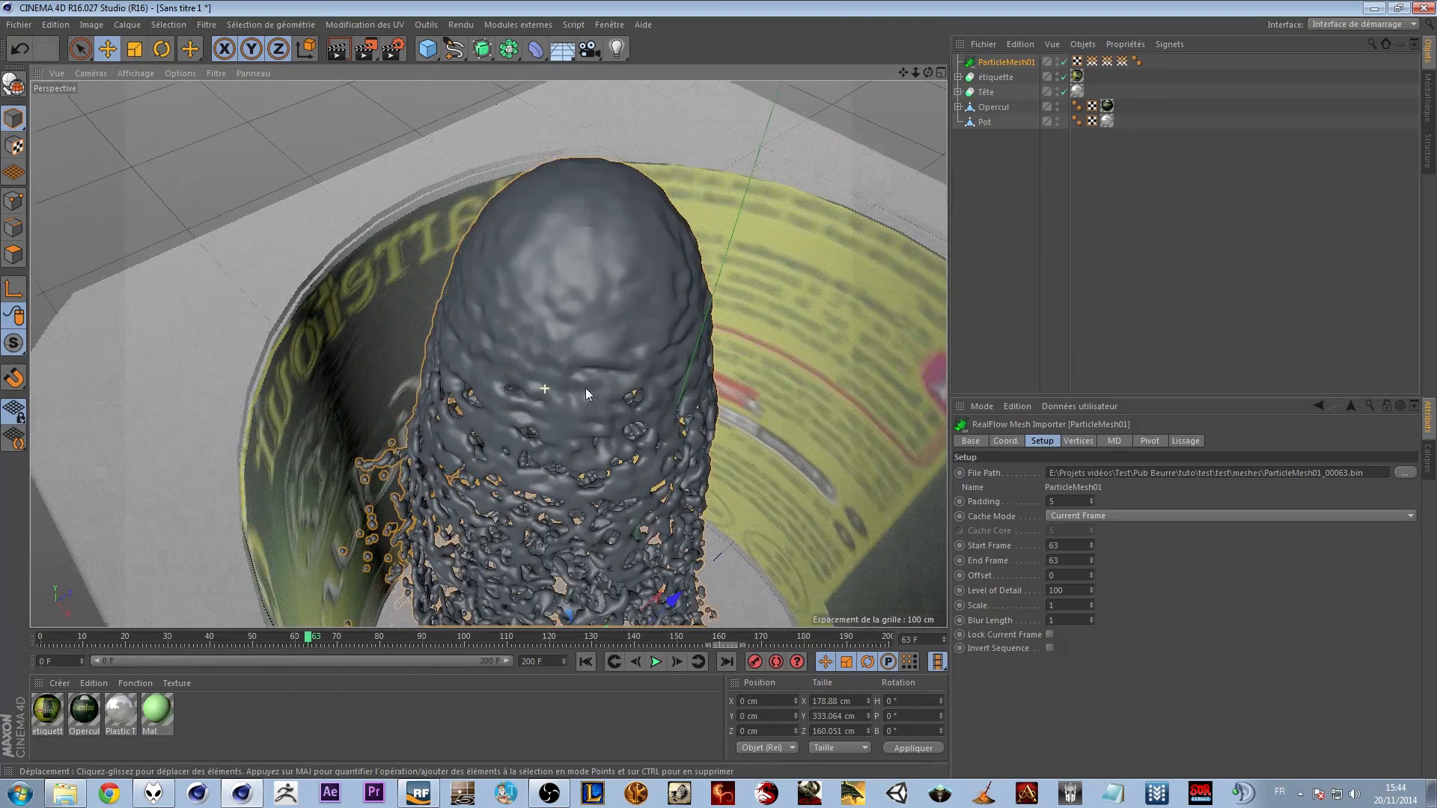
middle_click_drag(583, 548, 554, 428, "alt")
left_click_drag(549, 397, 455, 363, "alt")
scroll(455, 362, "down", 6)
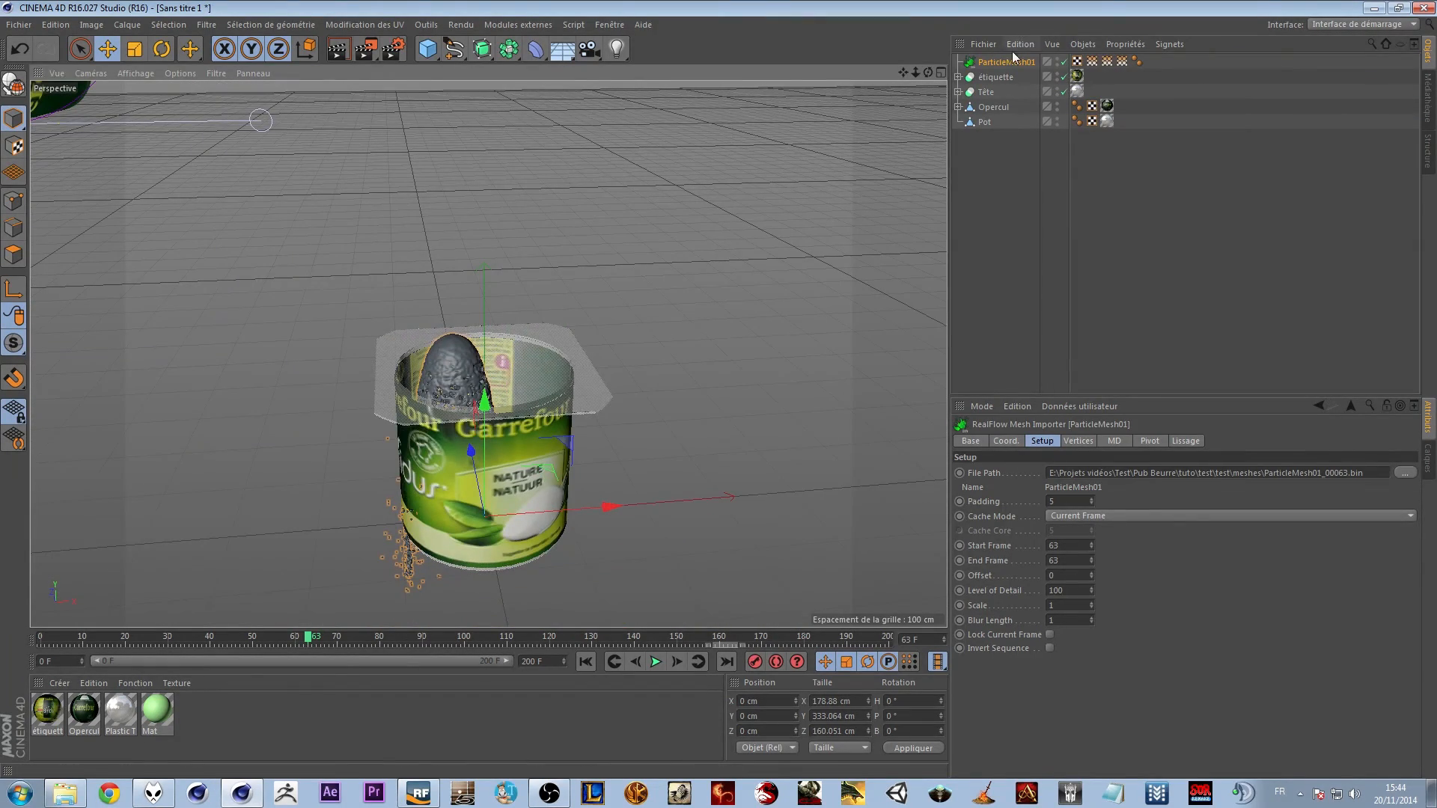
Raise the particle mesh to about 207 cm, shift it about 26 cm along X and rotate its heading to about -190°
left_click_drag(483, 408, 507, 241)
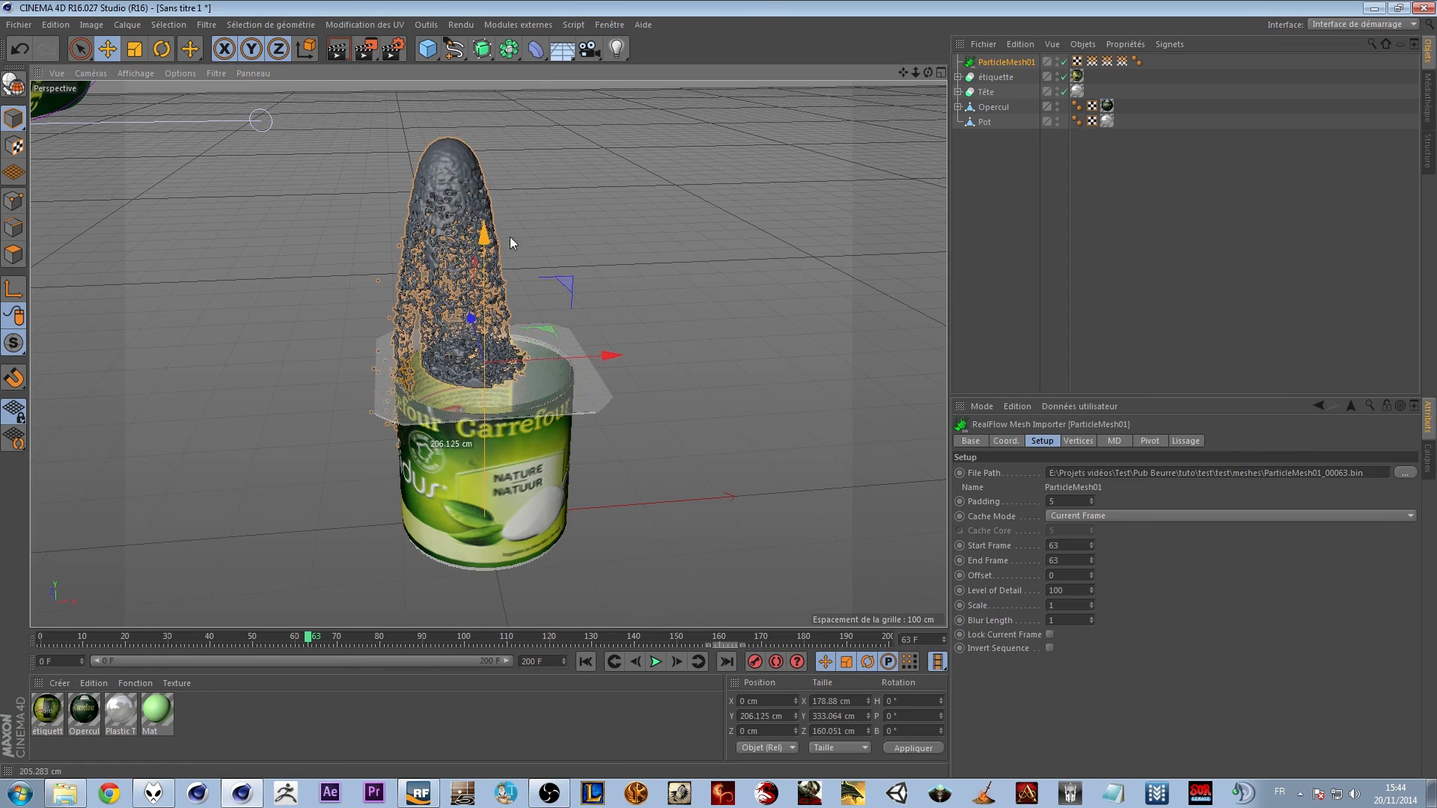
mouse_move(607, 354)
left_mouse_down()
mouse_move(673, 354)
mouse_move(634, 357)
left_mouse_up()
key("r")
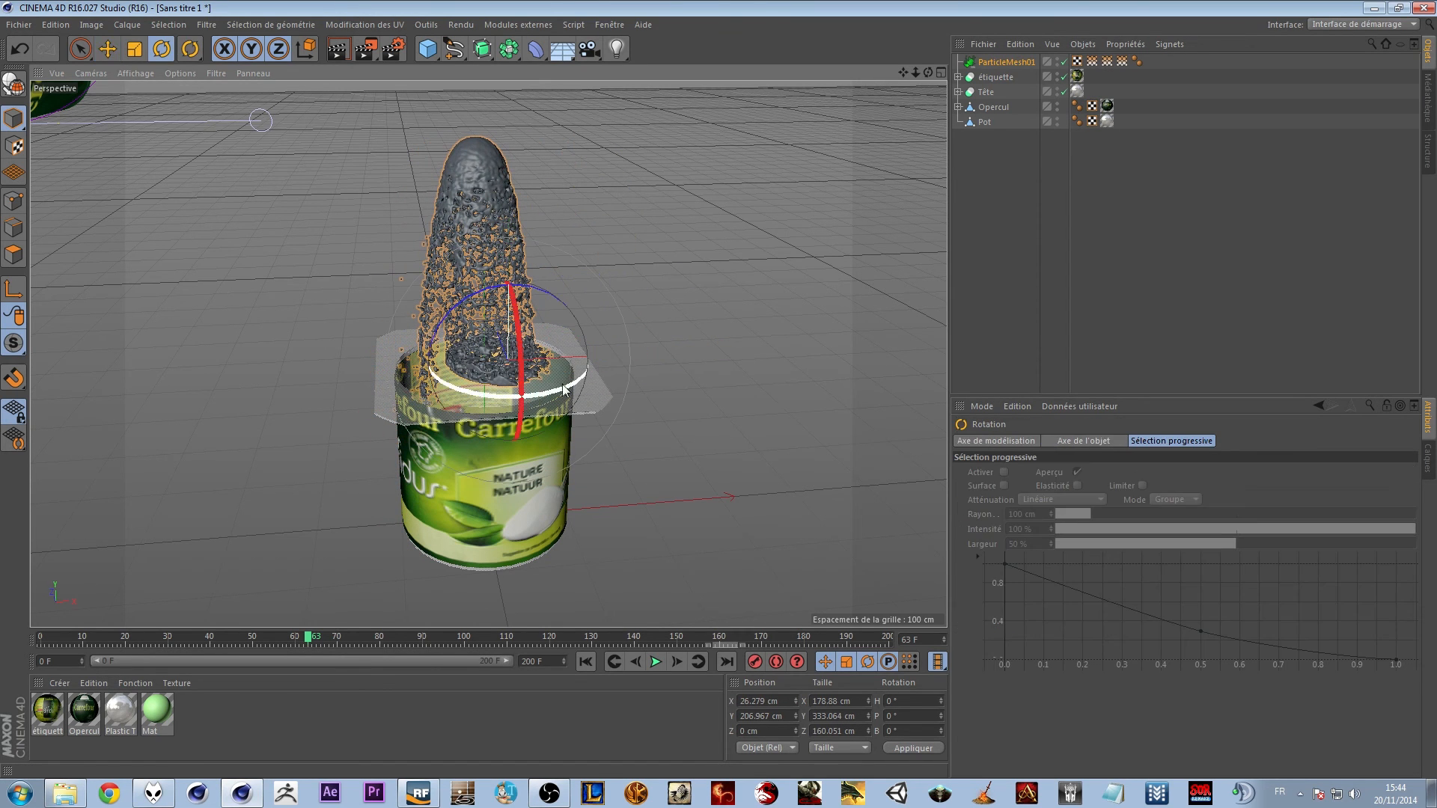
left_click_drag(560, 396, 393, 260)
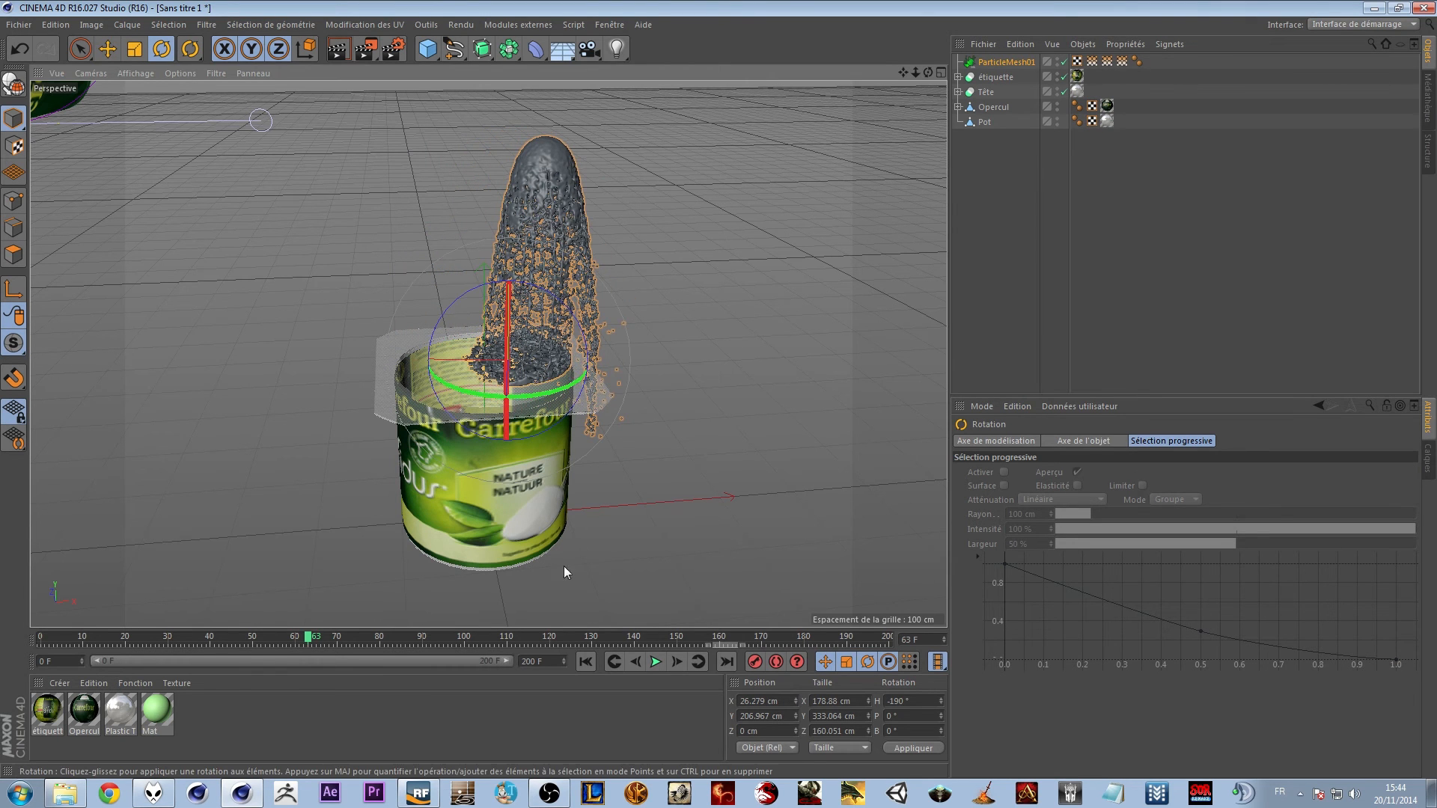
Deselect the particle mesh and examine its surface and placement over the pot from several angles
left_click(732, 491)
left_click_drag(680, 473, 623, 331, "alt")
right_click_drag(622, 330, 749, 339, "alt")
left_click_drag(572, 291, 542, 292, "alt")
right_click_drag(542, 292, 769, 326, "alt")
left_click_drag(769, 326, 498, 204, "alt")
right_click_drag(497, 204, 530, 223, "alt")
left_click_drag(597, 558, 639, 621, "alt")
right_click_drag(621, 474, 184, 622, "alt")
left_click_drag(488, 353, 547, 630, "alt")
middle_click_drag(586, 558, 502, 349, "alt")
right_click_drag(502, 349, 507, 350, "alt")
left_click_drag(508, 349, 524, 364, "alt")
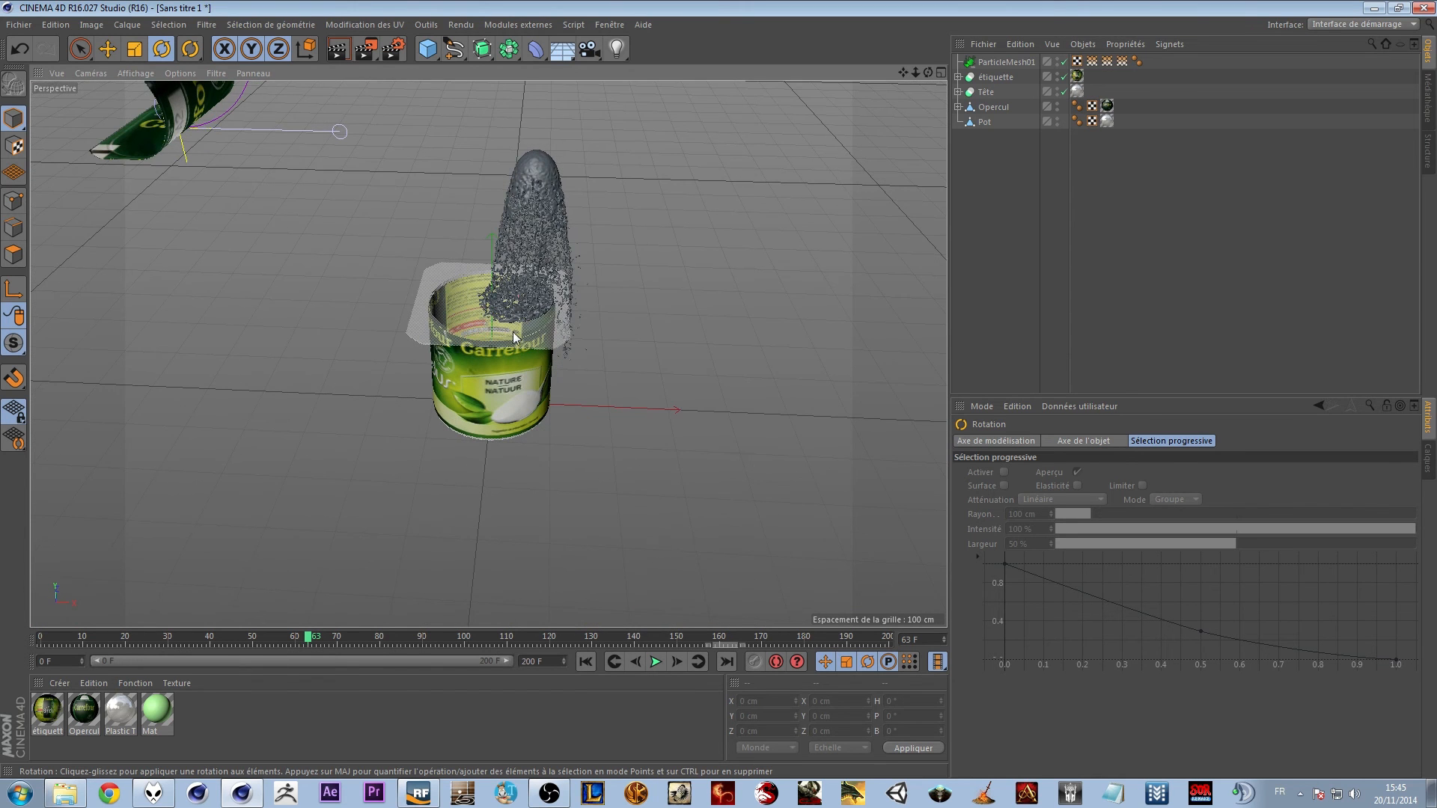
middle_click_drag(497, 340, 536, 405, "alt")
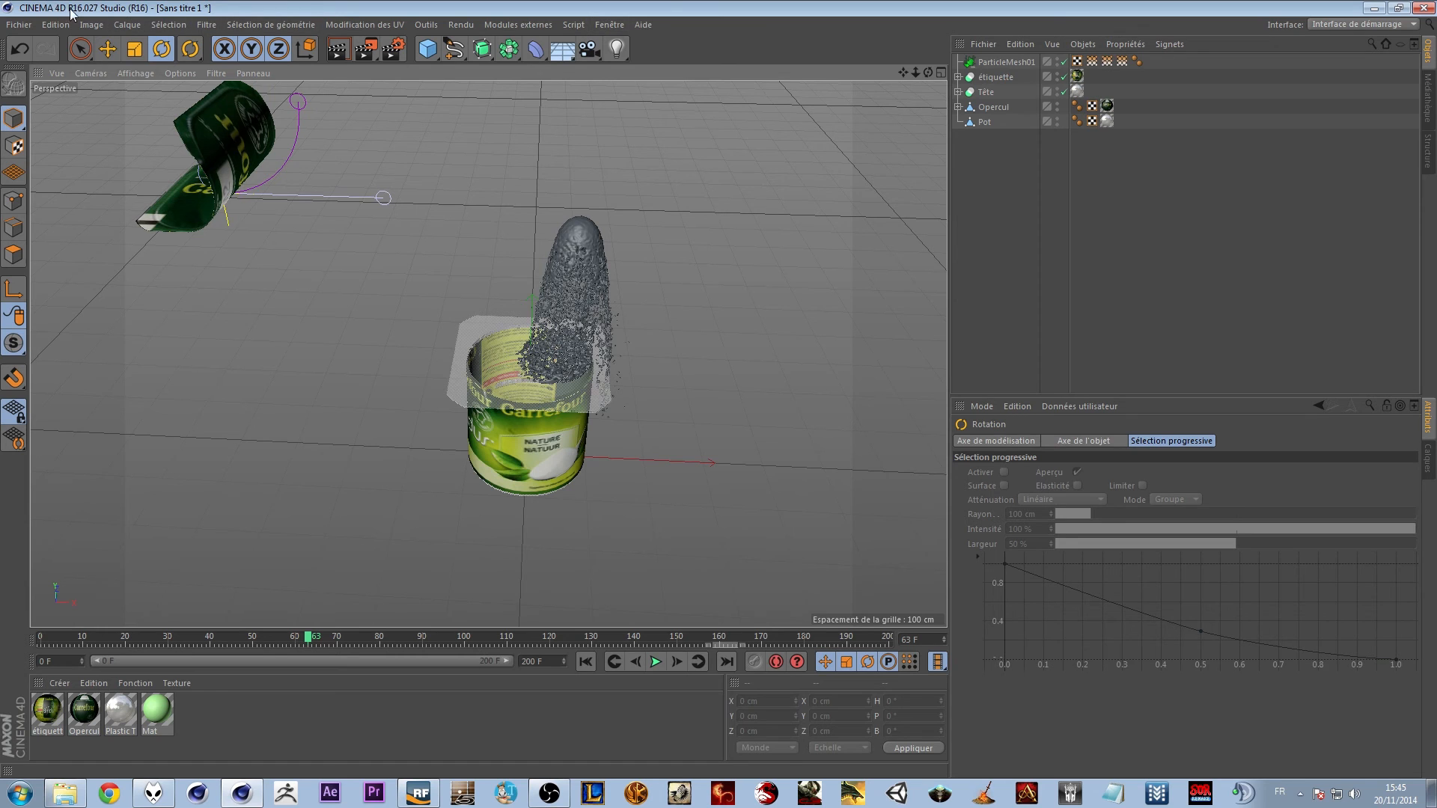
Open the content browser and browse the Studio presets down to Thinking Particles Presets
left_click(610, 25)
left_click(651, 280)
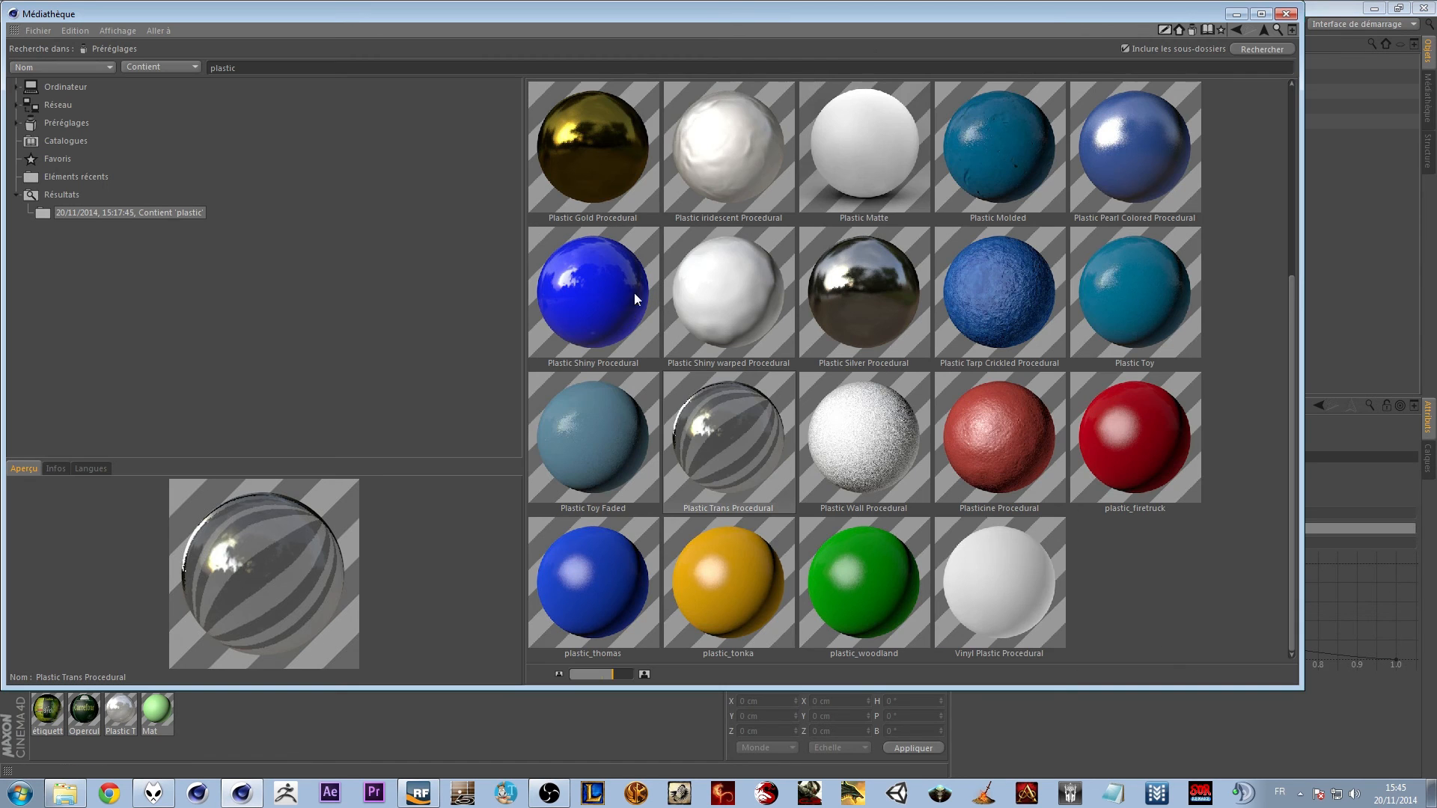
left_click(17, 196)
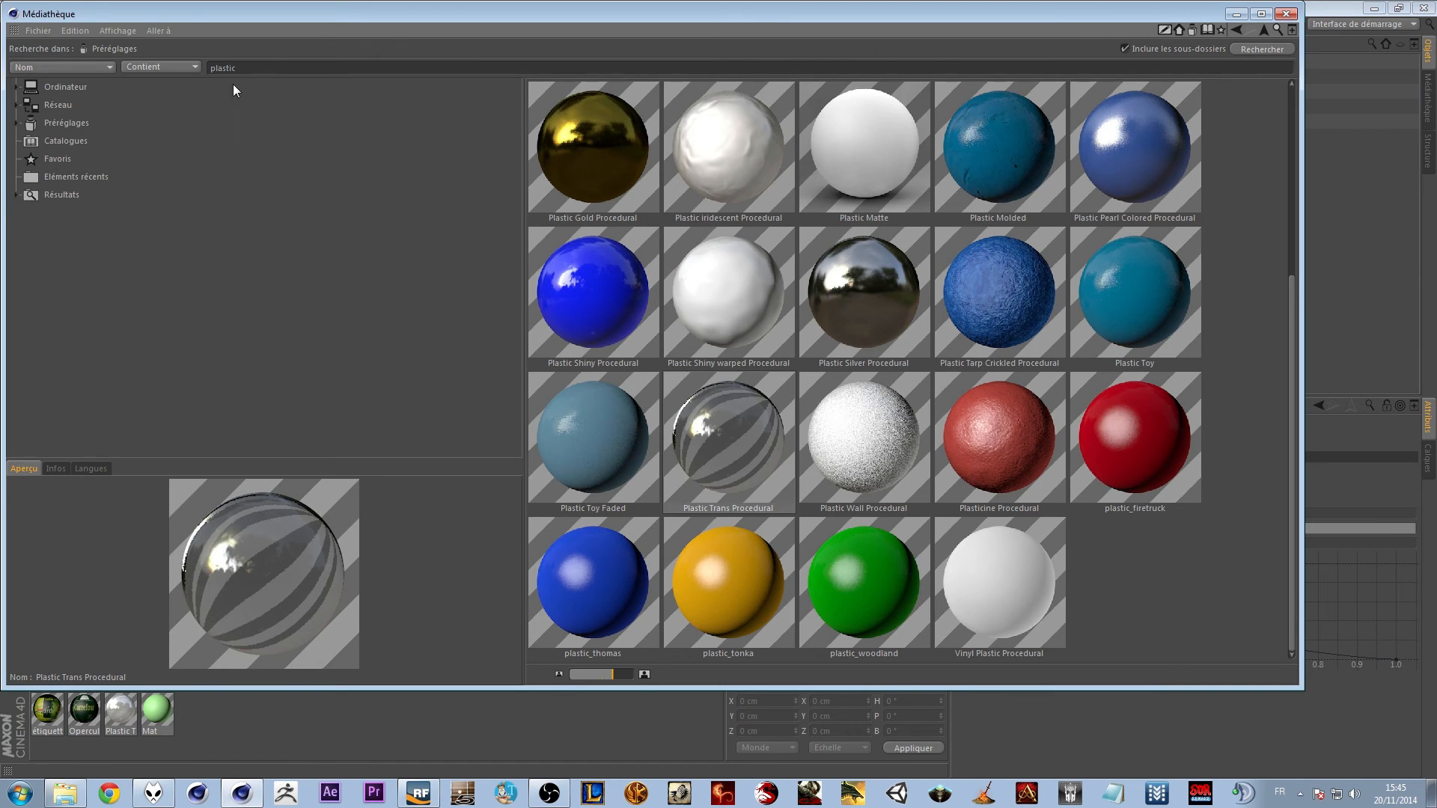
left_click(327, 142)
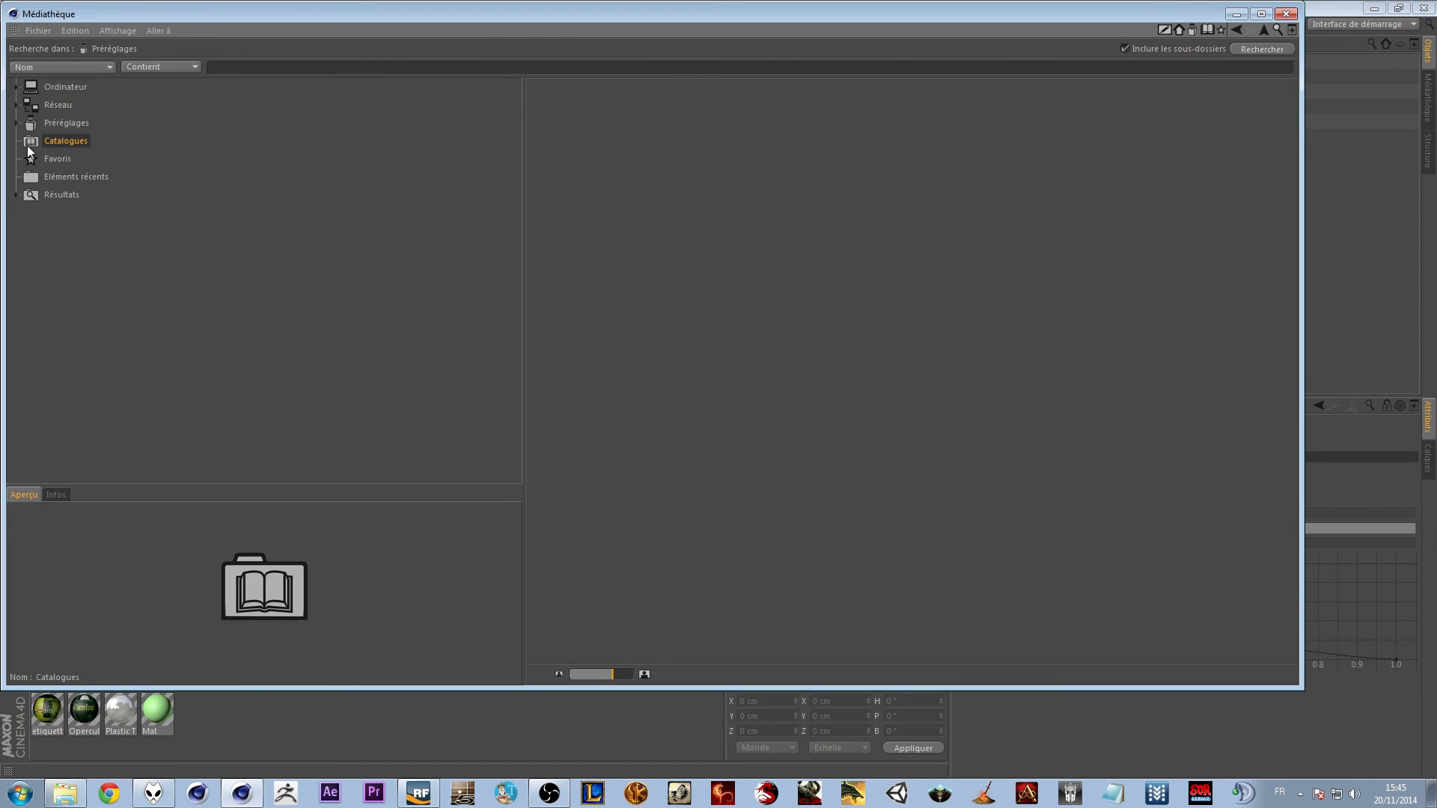
left_click(15, 125)
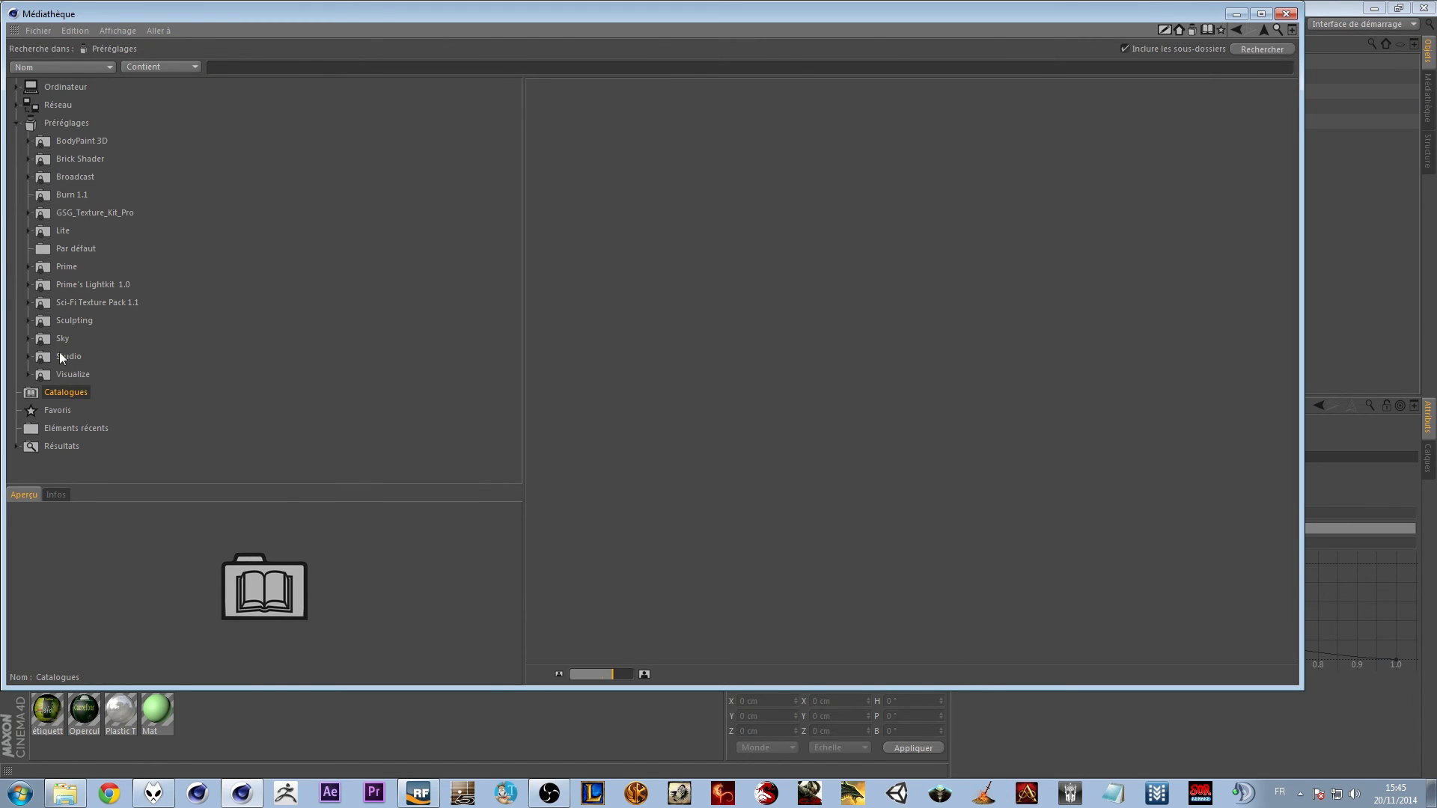
left_click(27, 357)
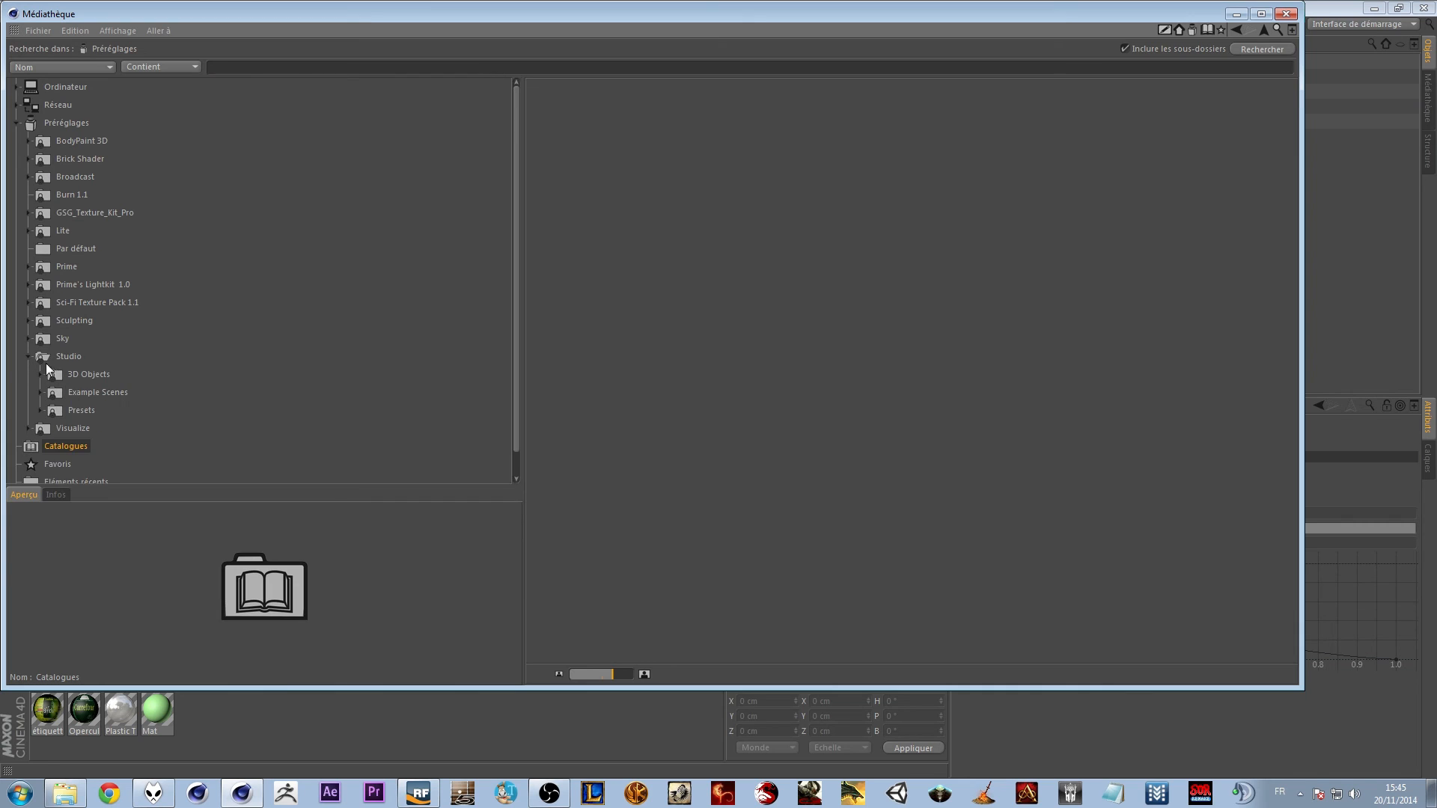
left_click(89, 396)
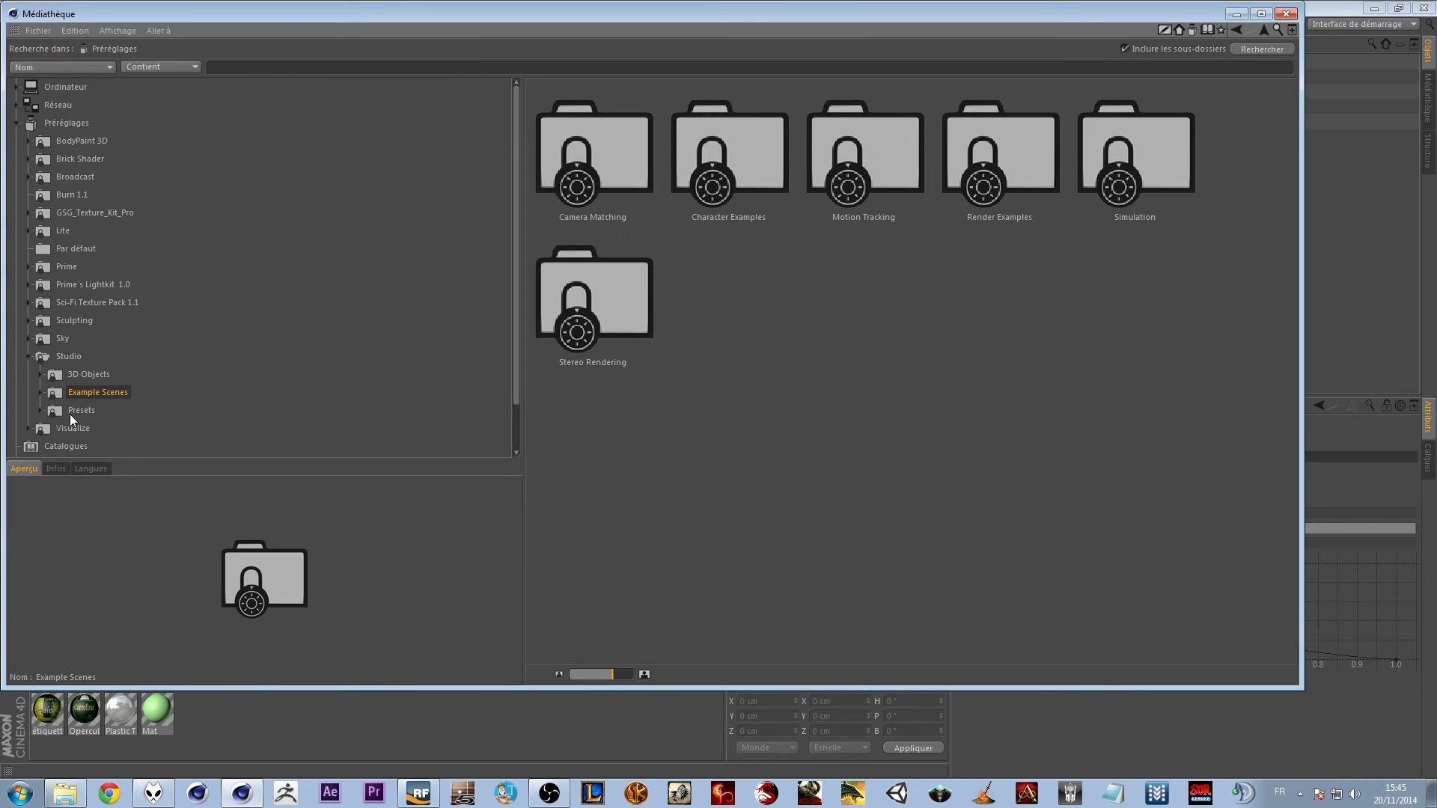
left_click(40, 410)
left_click(112, 428)
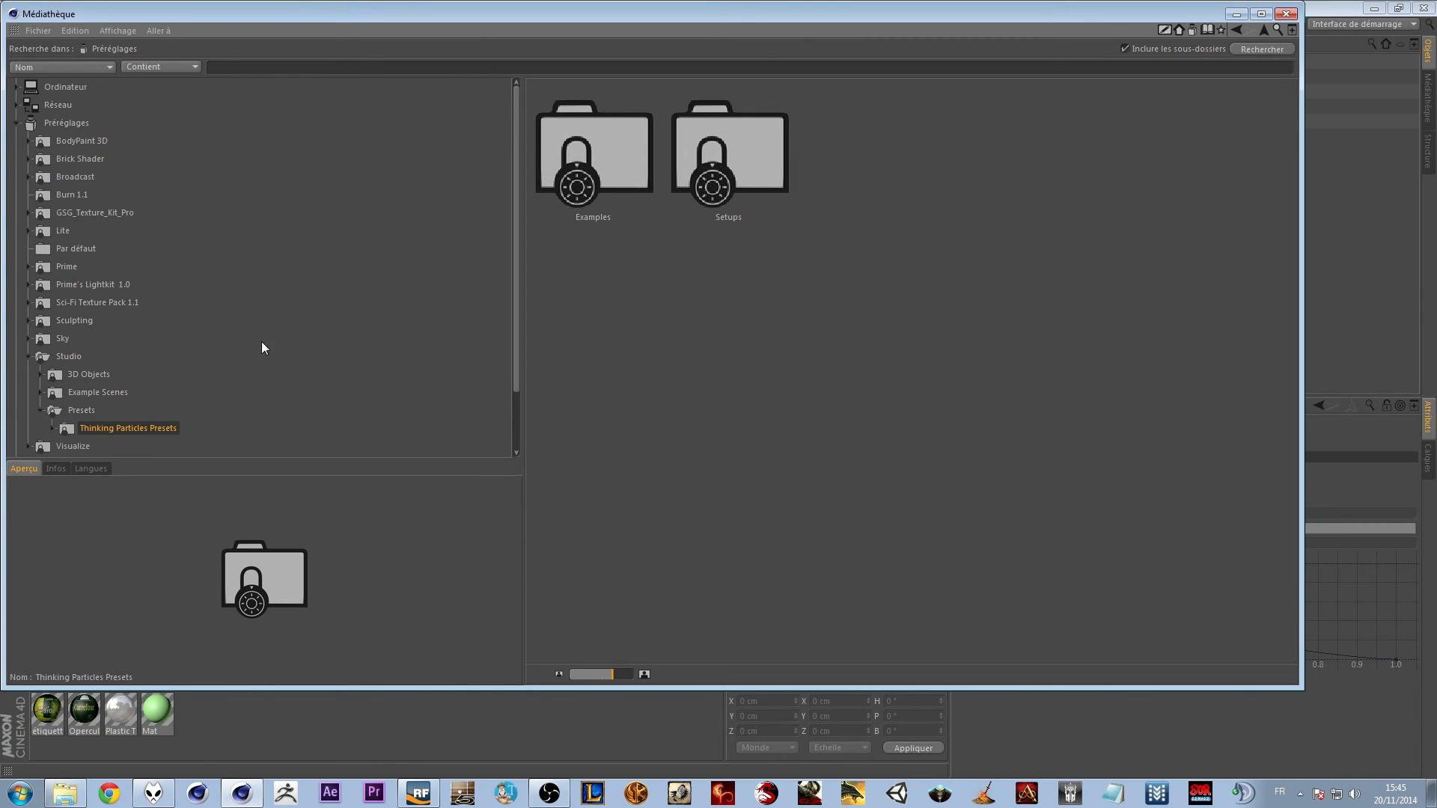
Look through the Examples and Setups folders of the Thinking Particles Presets
key("Right")
key("Down")
scroll(308, 334, "down", 2)
left_click(111, 356)
key("Up")
key("Right")
key("Down")
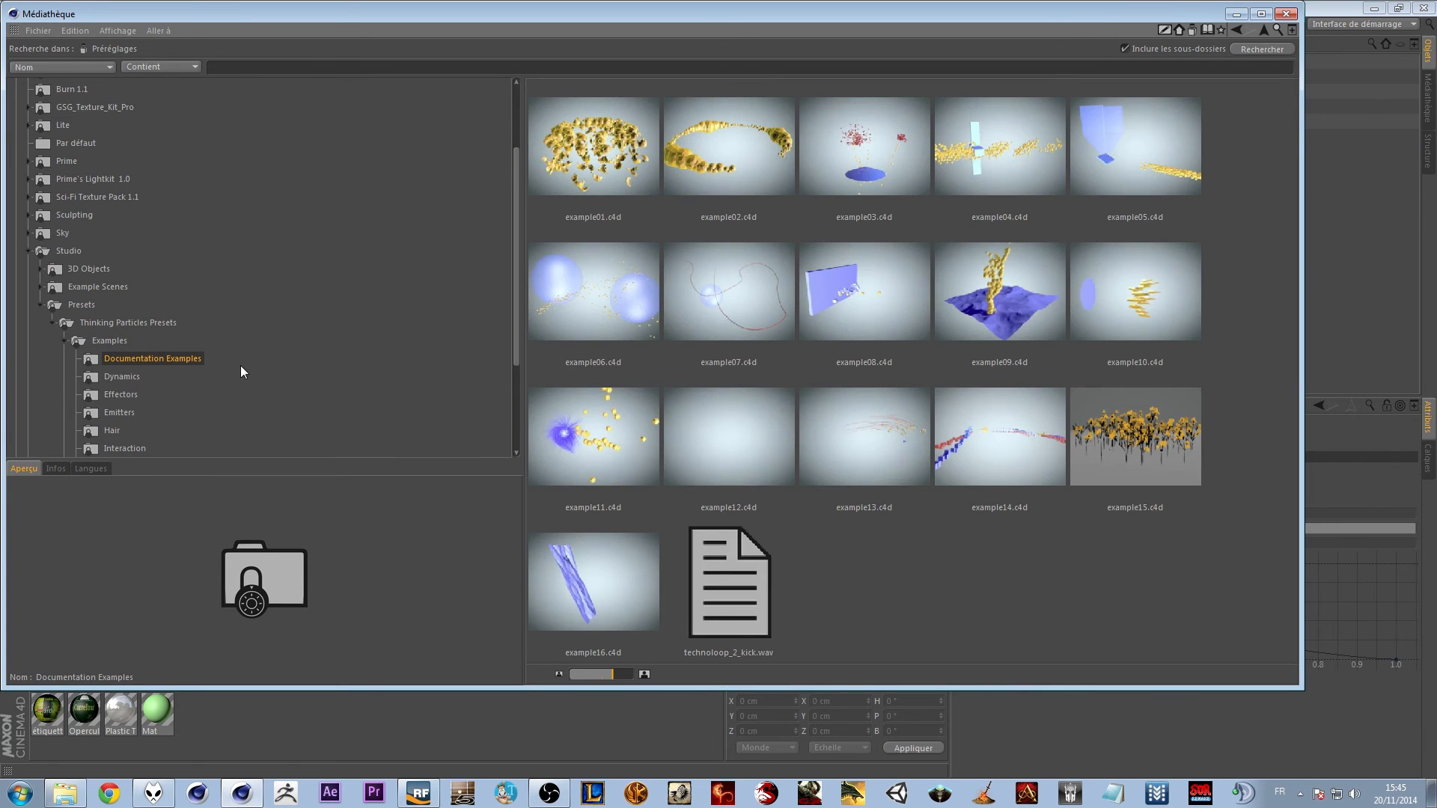
key("Up")
key("Left")
key("Down")
key("Right")
key("Down")
key("Down")
key("Down")
key("Down")
key("Down")
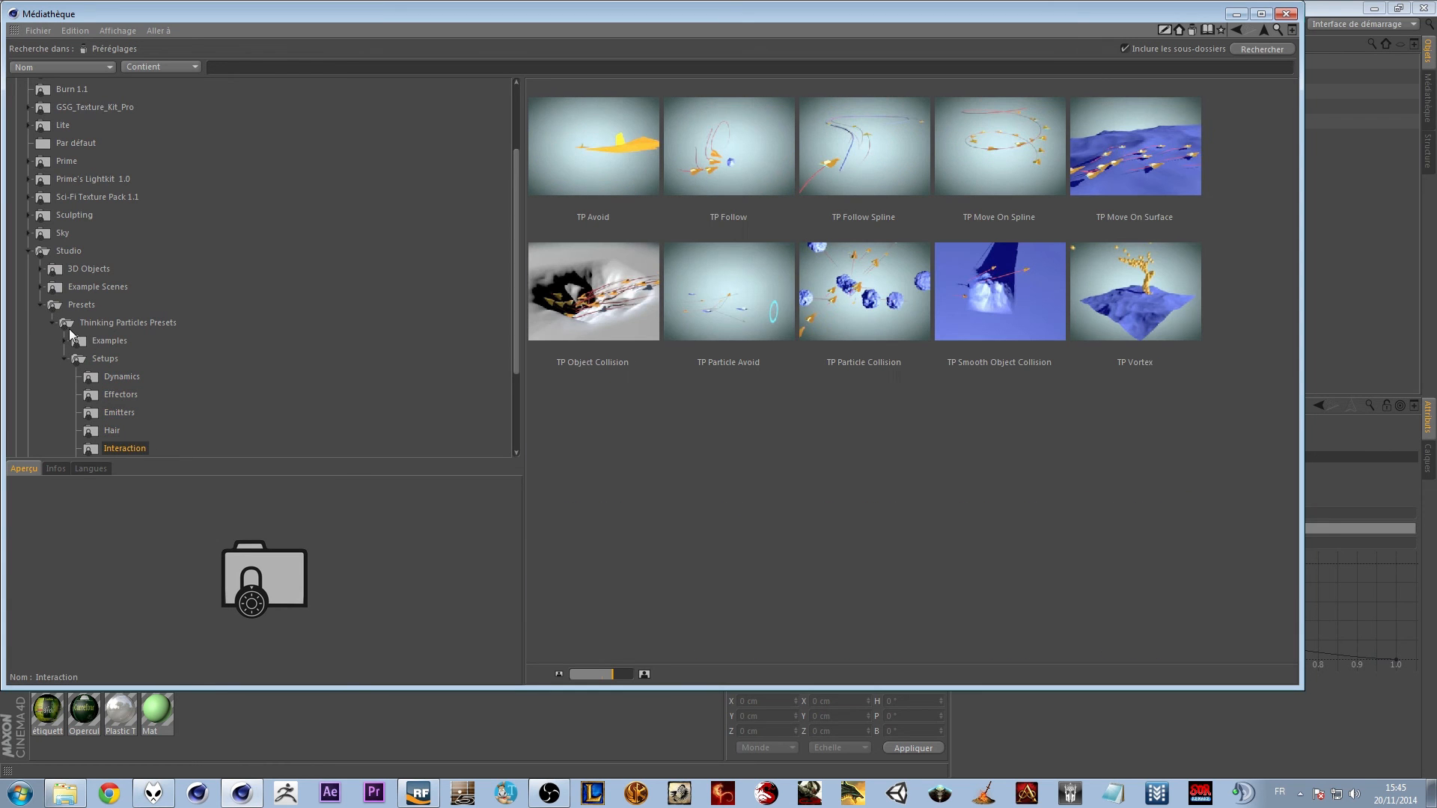
Look through the modular 3D Objects of the Studio presets, and collapse the Studio library
left_click(33, 305)
left_click(79, 322)
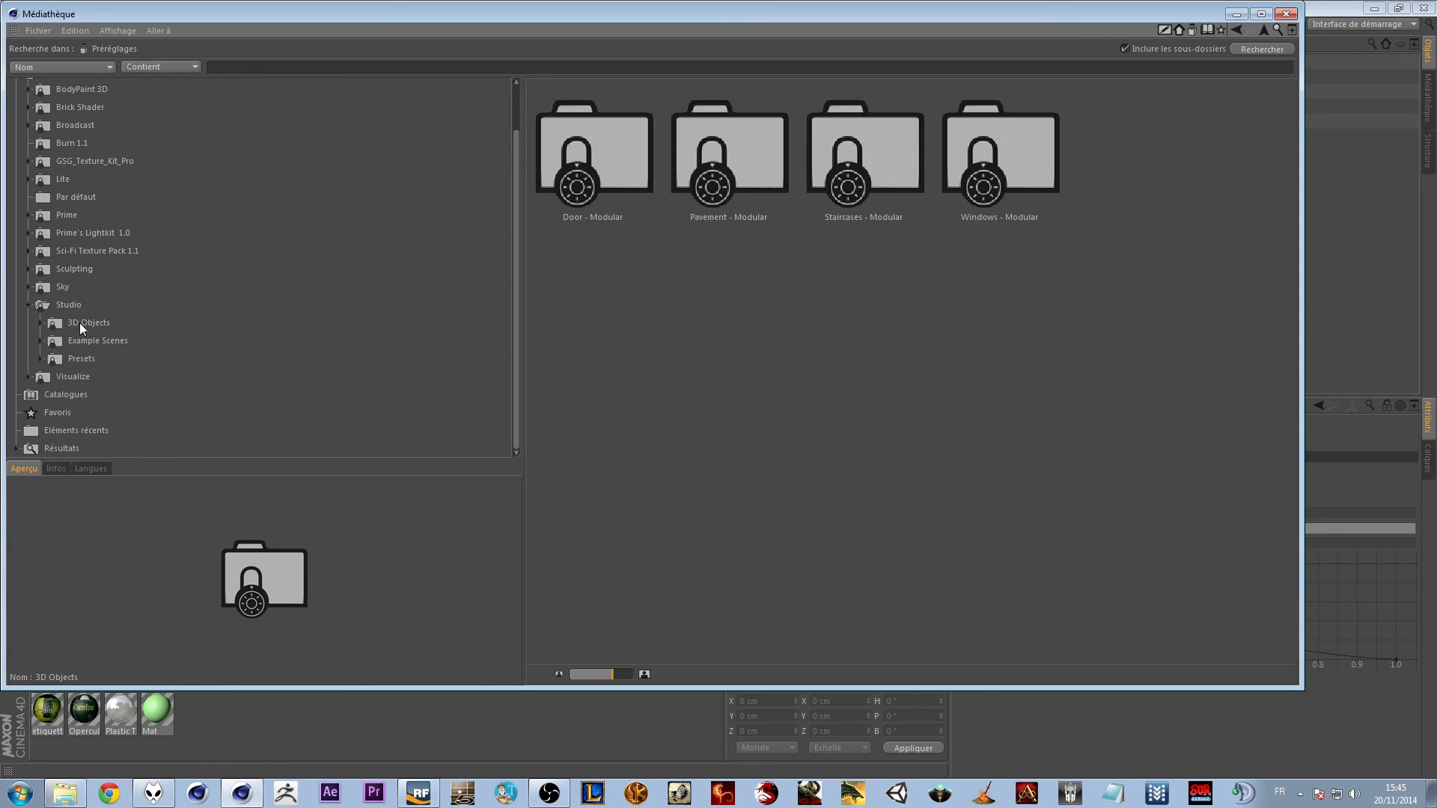
double_click(82, 323)
key("Down")
key("Down")
key("Down")
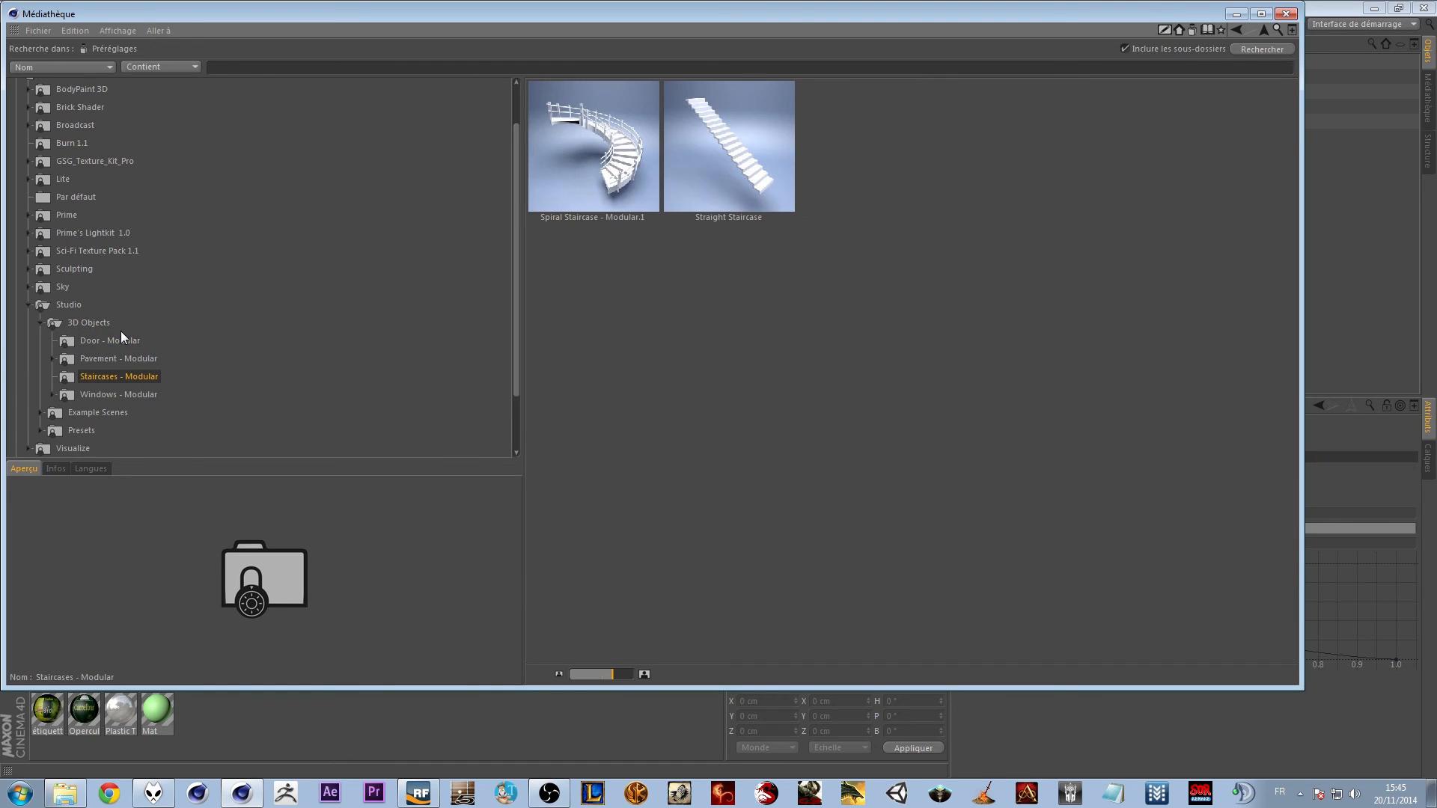
key("Left")
key("Left")
key("Left")
key("Left")
key("Up")
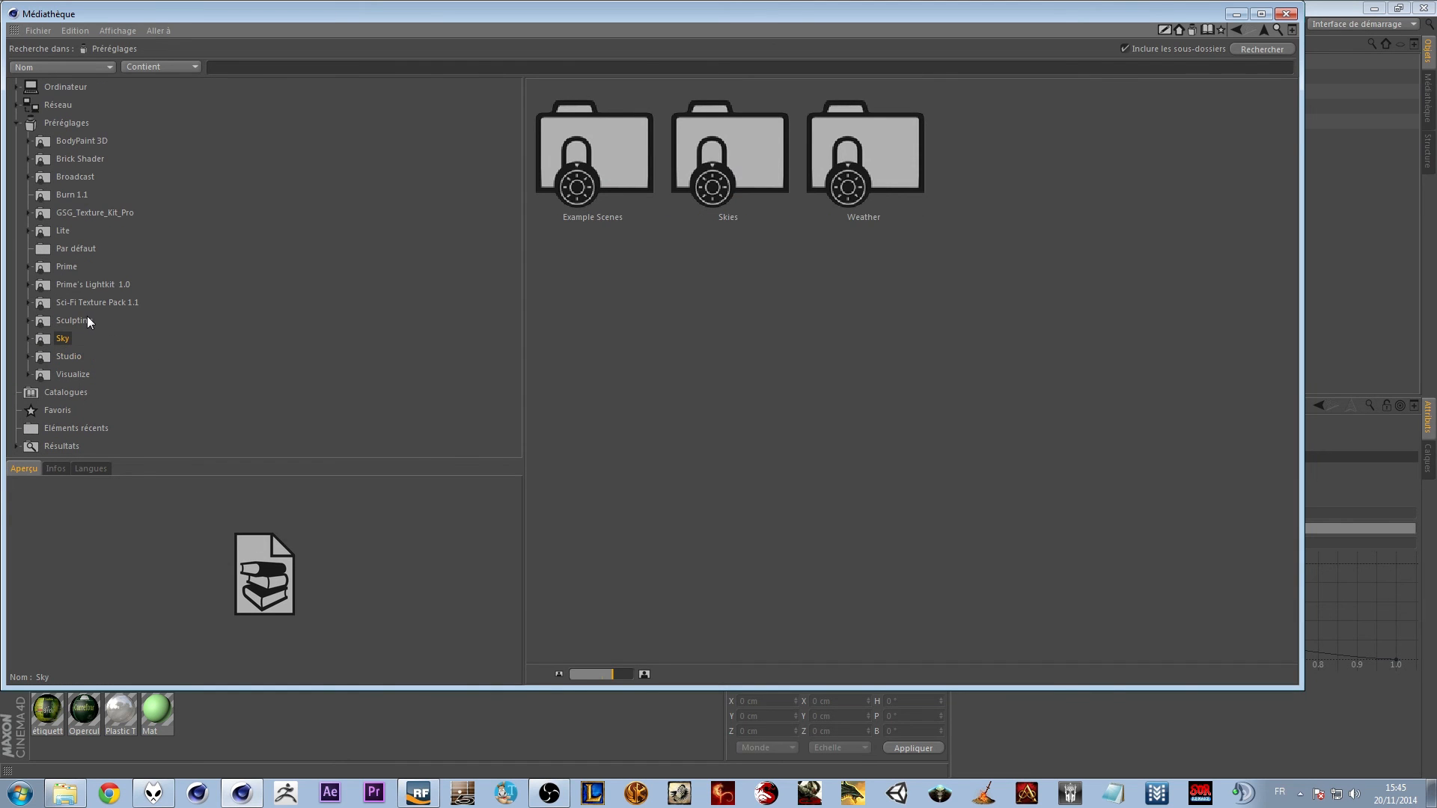
Browse the Prime library's objects, scenes, materials and presets, and view the Sci-Fi Texture Pack 1.1 materials
double_click(63, 266)
key("Down")
key("Down")
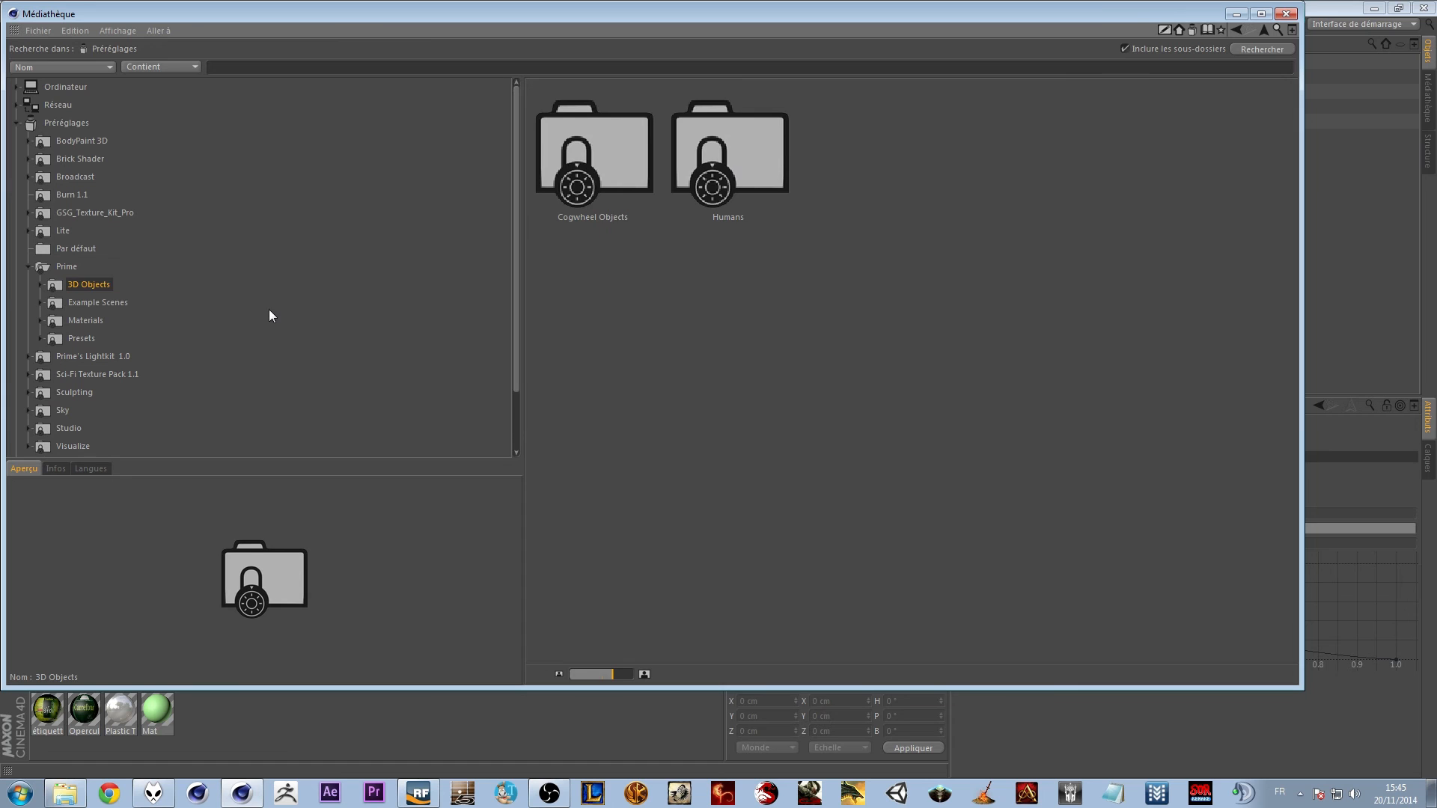
key("Right")
key("Down")
key("Up")
key("Left")
key("Down")
key("Right")
key("Left")
key("Down")
key("Right")
key("Down")
key("Down")
key("Down")
key("Down")
key("Down")
key("Down")
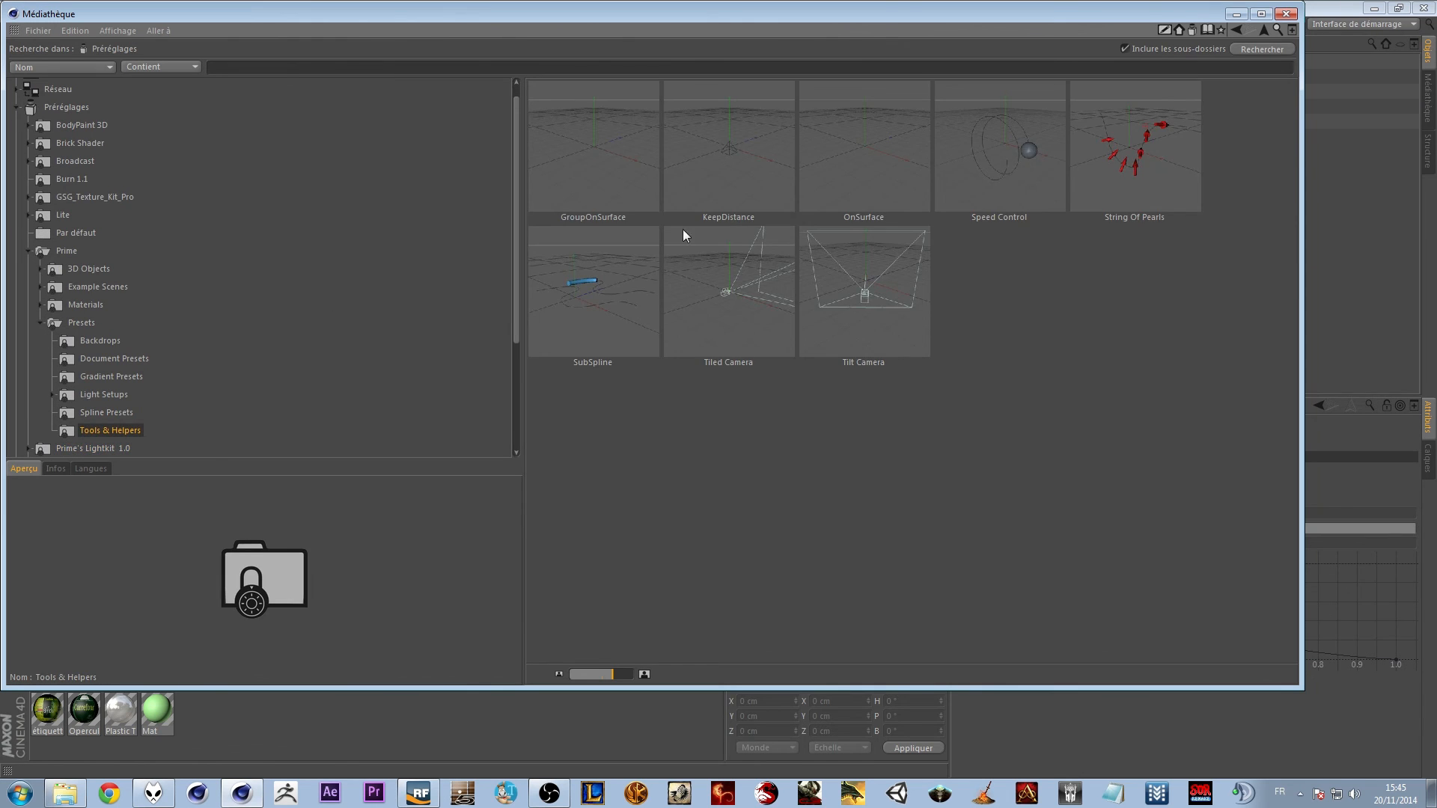
key("Down")
key("Down")
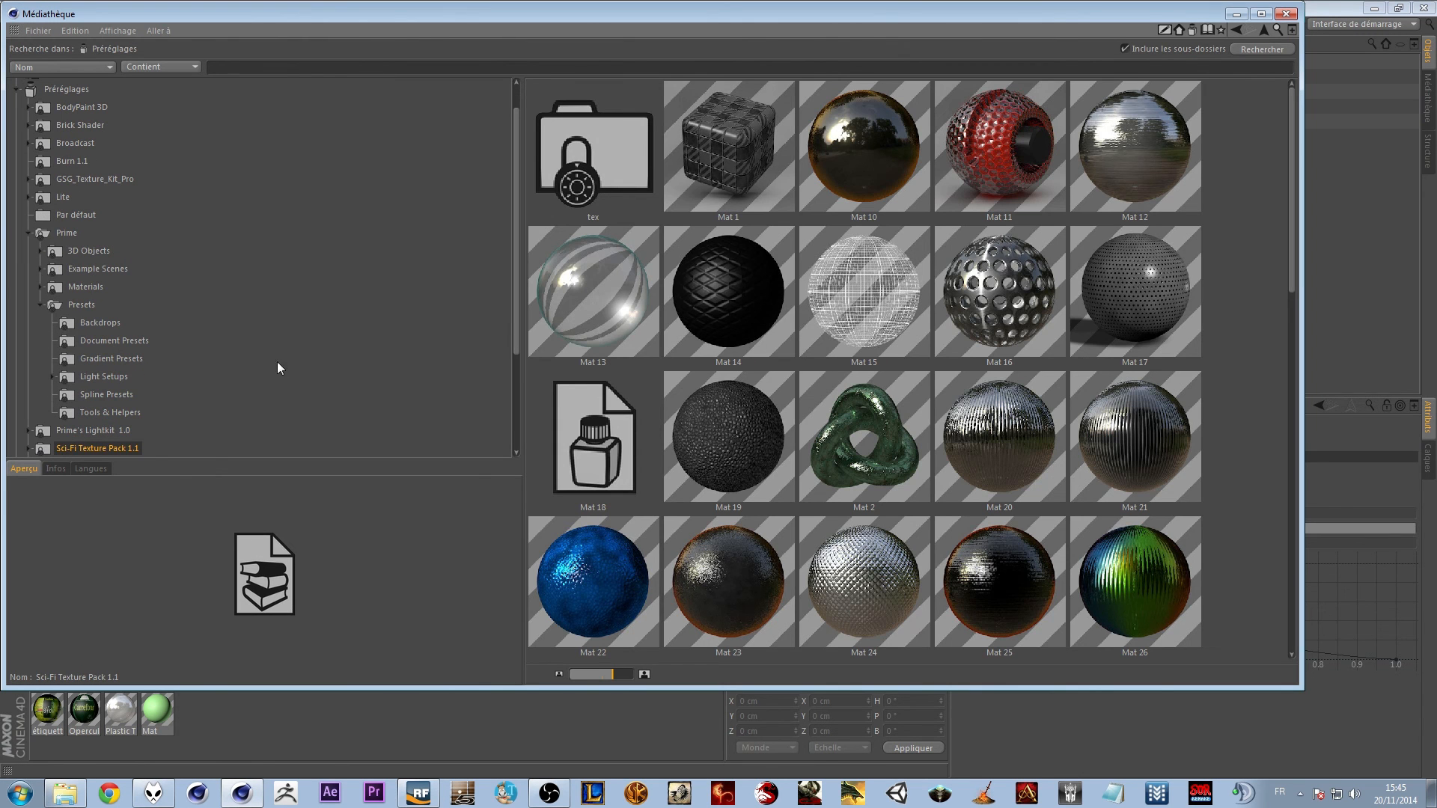
left_click(30, 235)
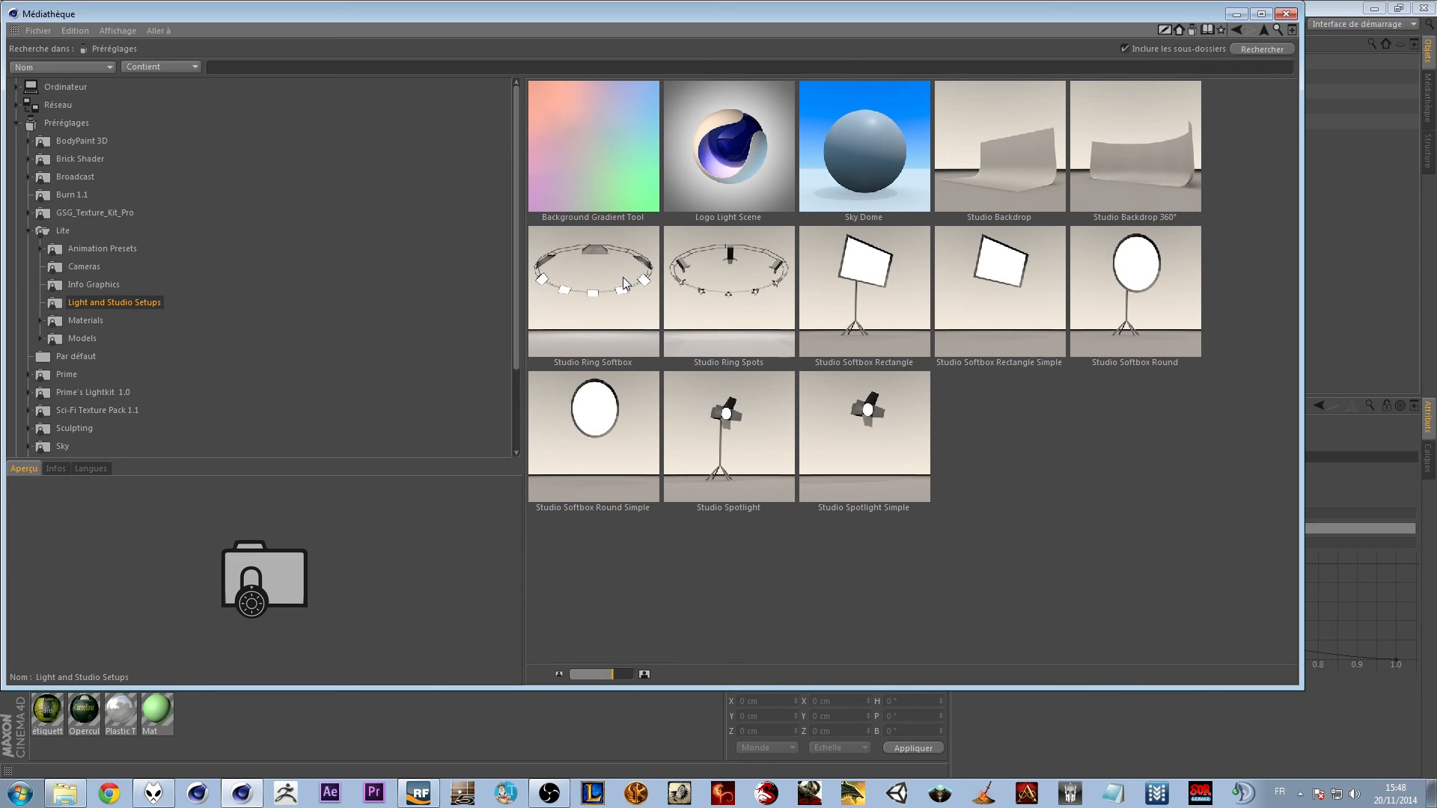
Browse the Lights, Objects, Stages and Studios folders of Prime's Lightkit 1.0, and collapse the preset libraries
left_click(708, 254)
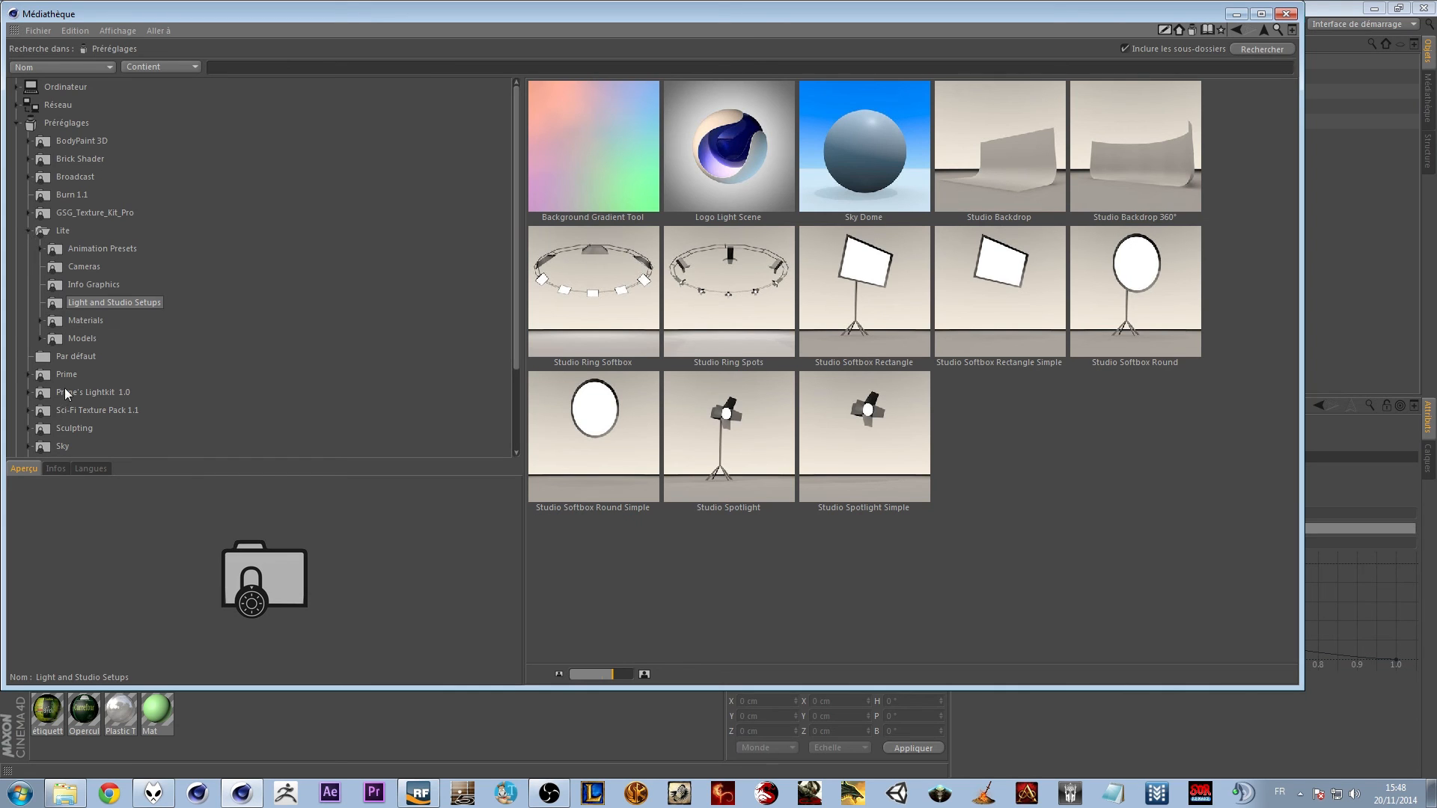
left_click(84, 396)
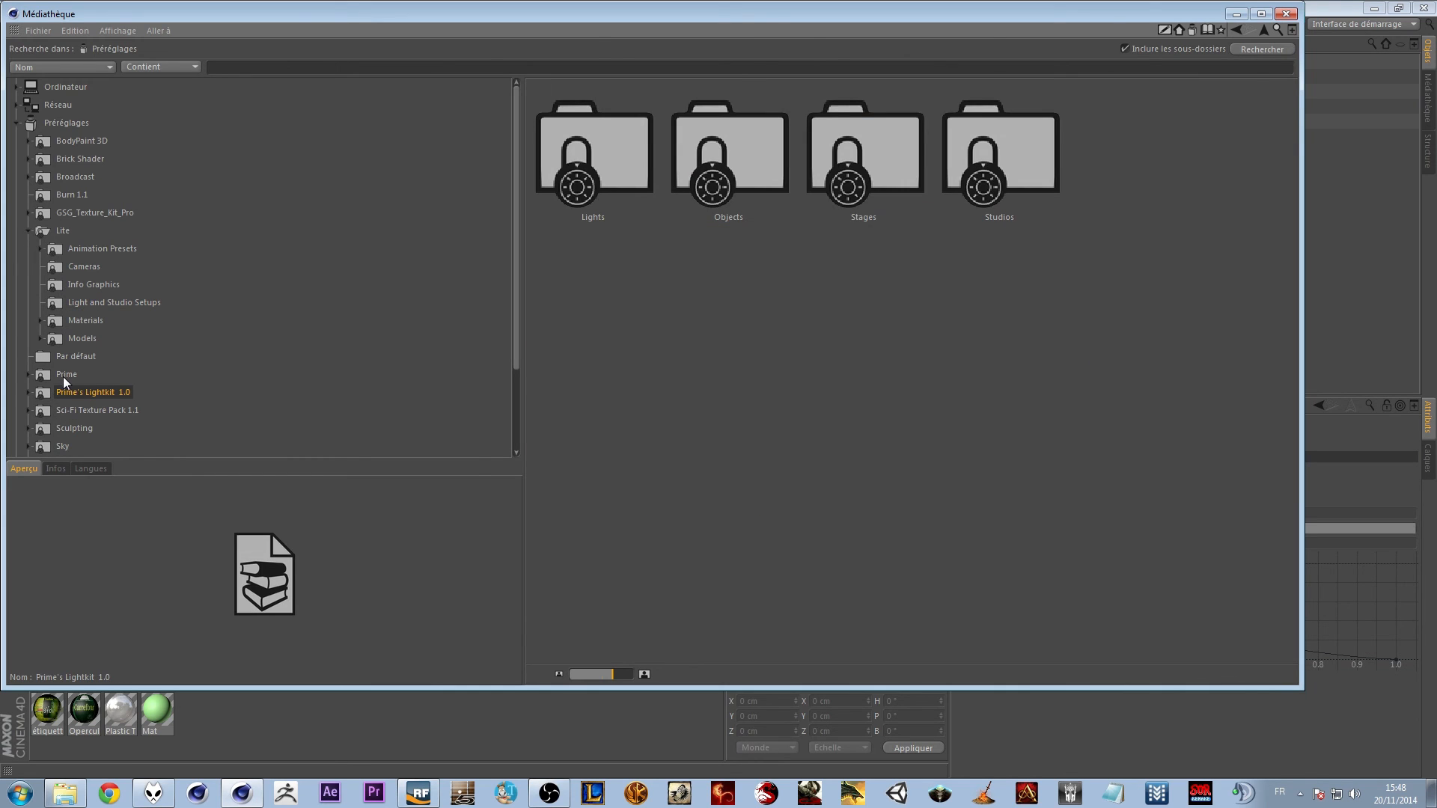
left_click(28, 392)
left_click(75, 410)
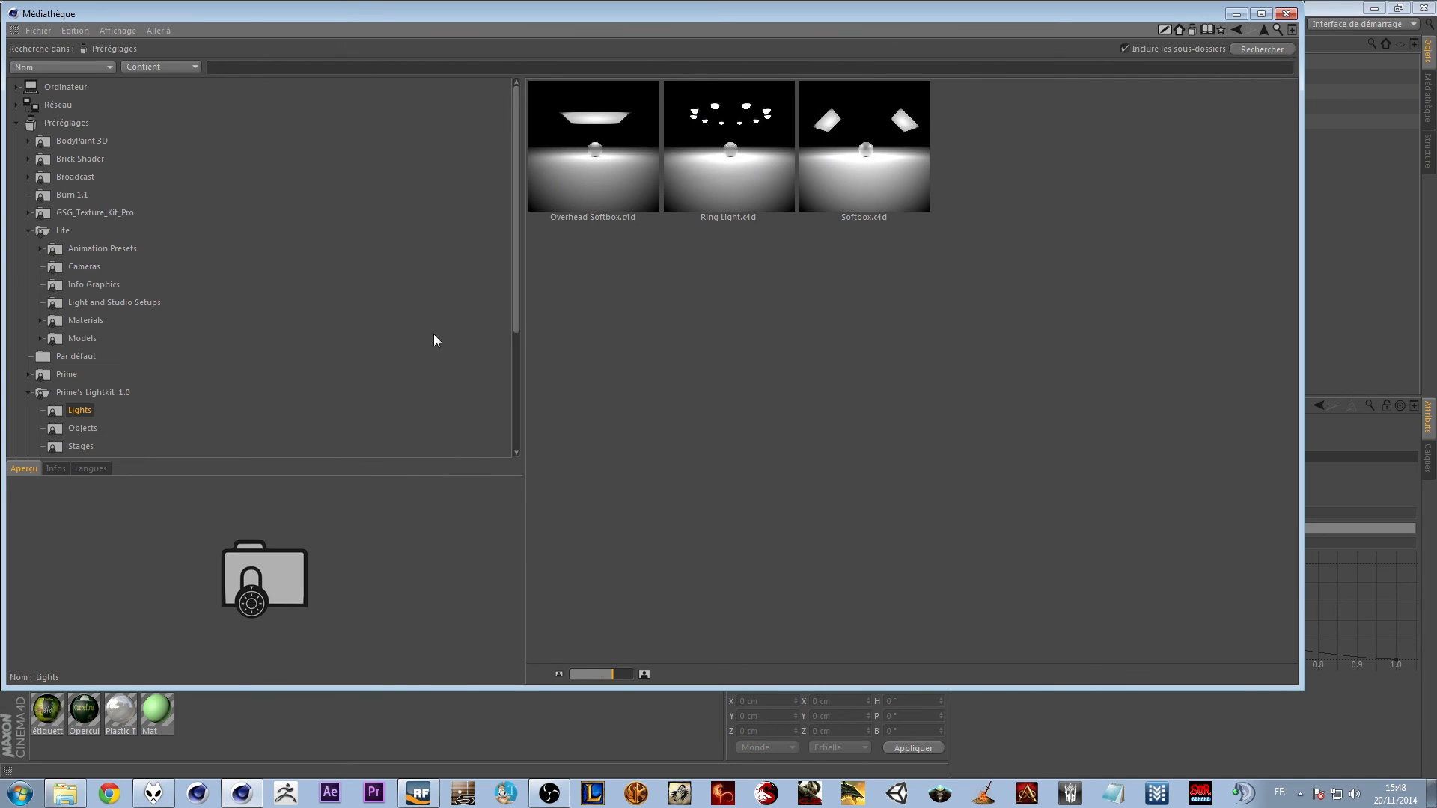
key("Down")
key("Down")
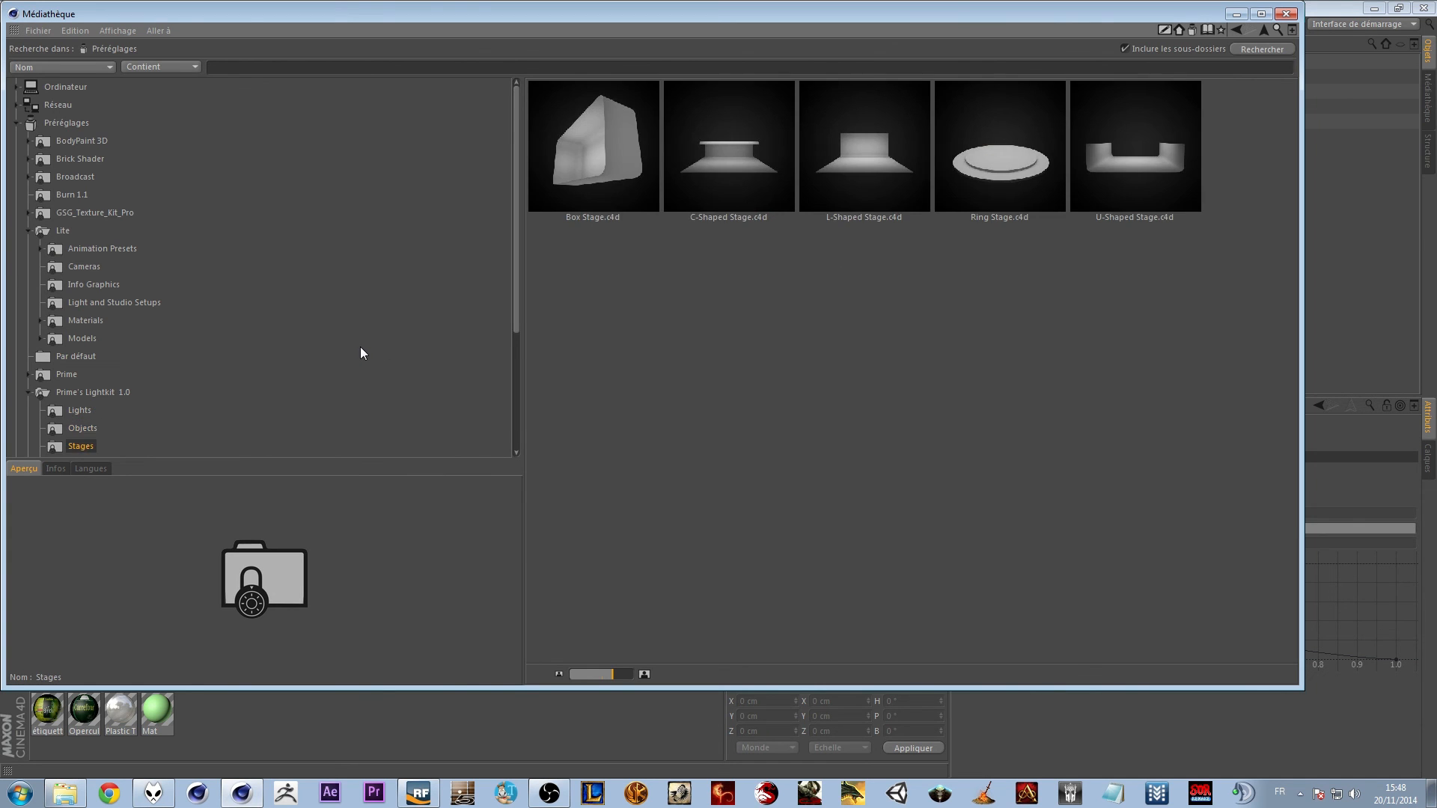
scroll(389, 338, "down", 2)
scroll(325, 345, "down", 2)
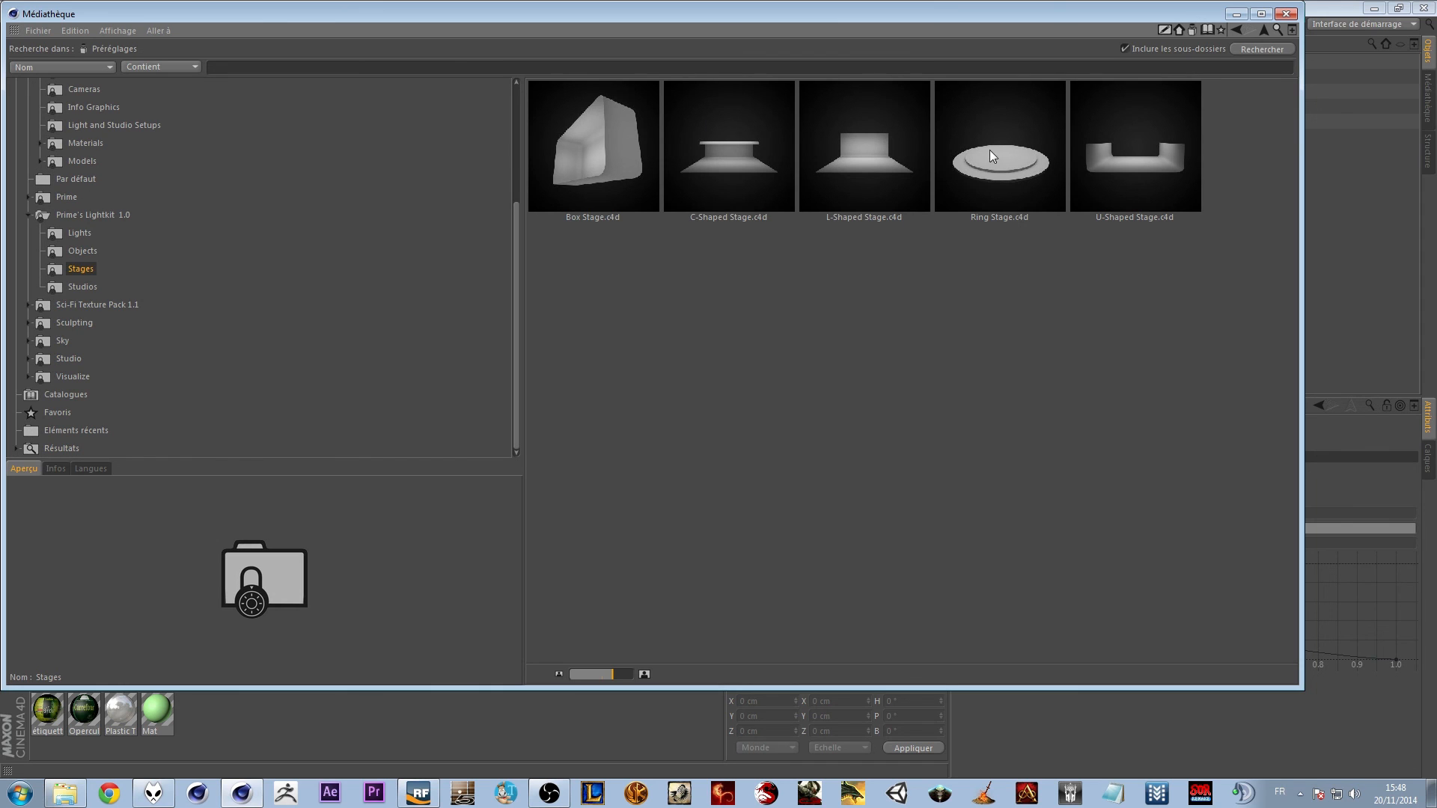
left_click(84, 287)
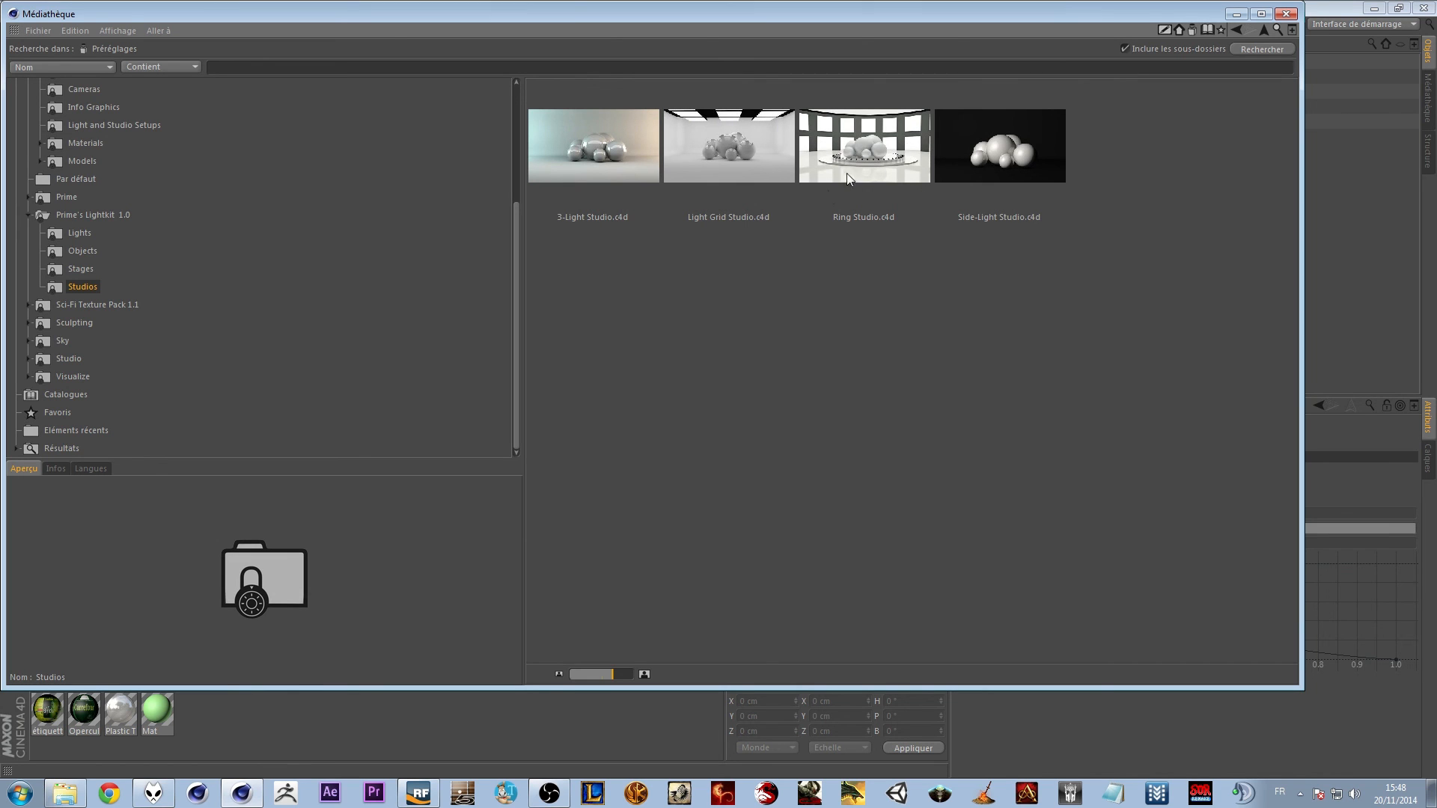
left_click(28, 216)
scroll(27, 217, "up", 2)
left_click(29, 214)
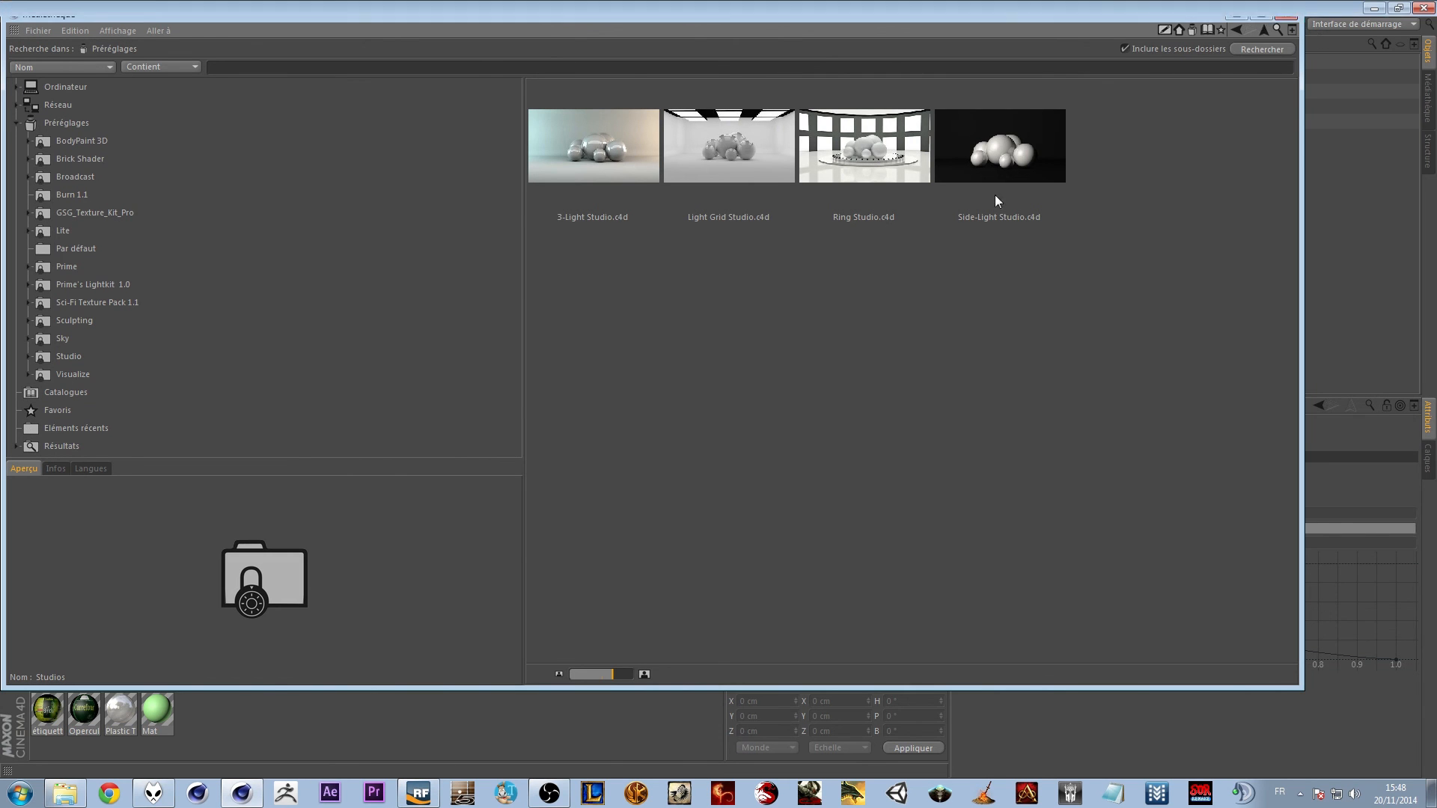
Close the preset browser and view the yogurt pot with the liquid mesh in the perspective view
left_click(1261, 13)
left_click(1423, 9)
left_click_drag(496, 349, 362, 307, "alt")
left_click_drag(484, 484, 524, 452, "alt")
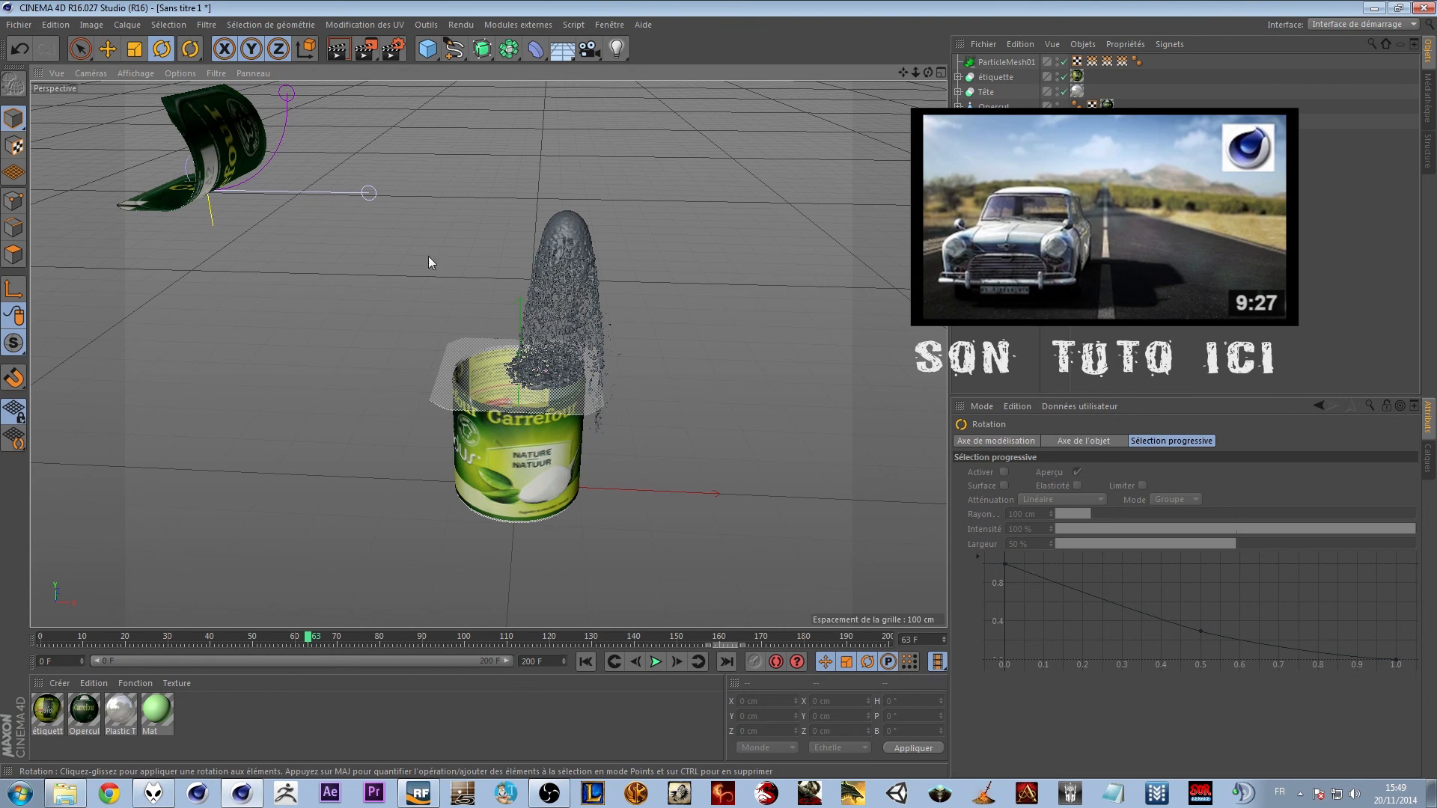
Look through the available multi-pass channels in the render settings, and close the settings without adding any
left_click(393, 49)
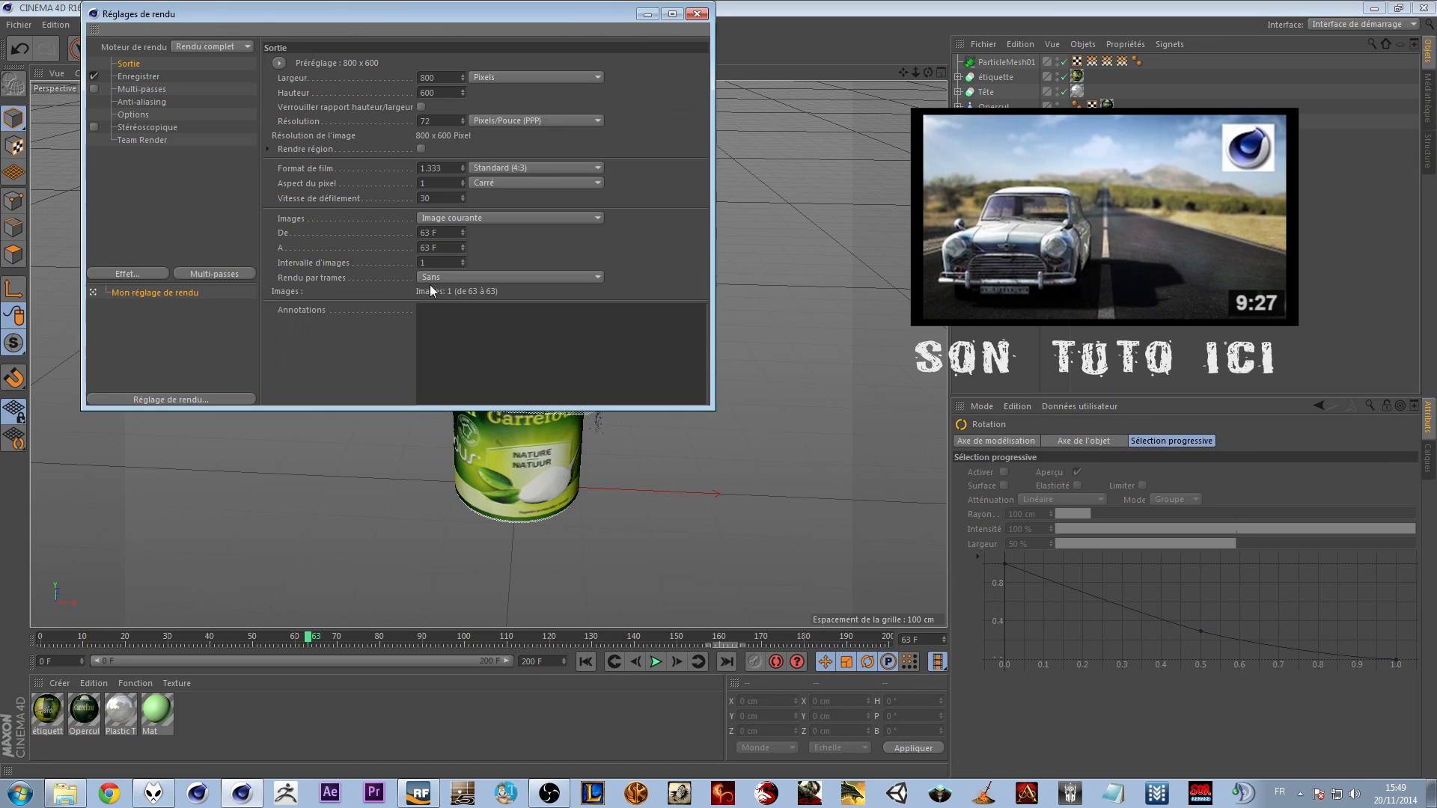
left_click(160, 232)
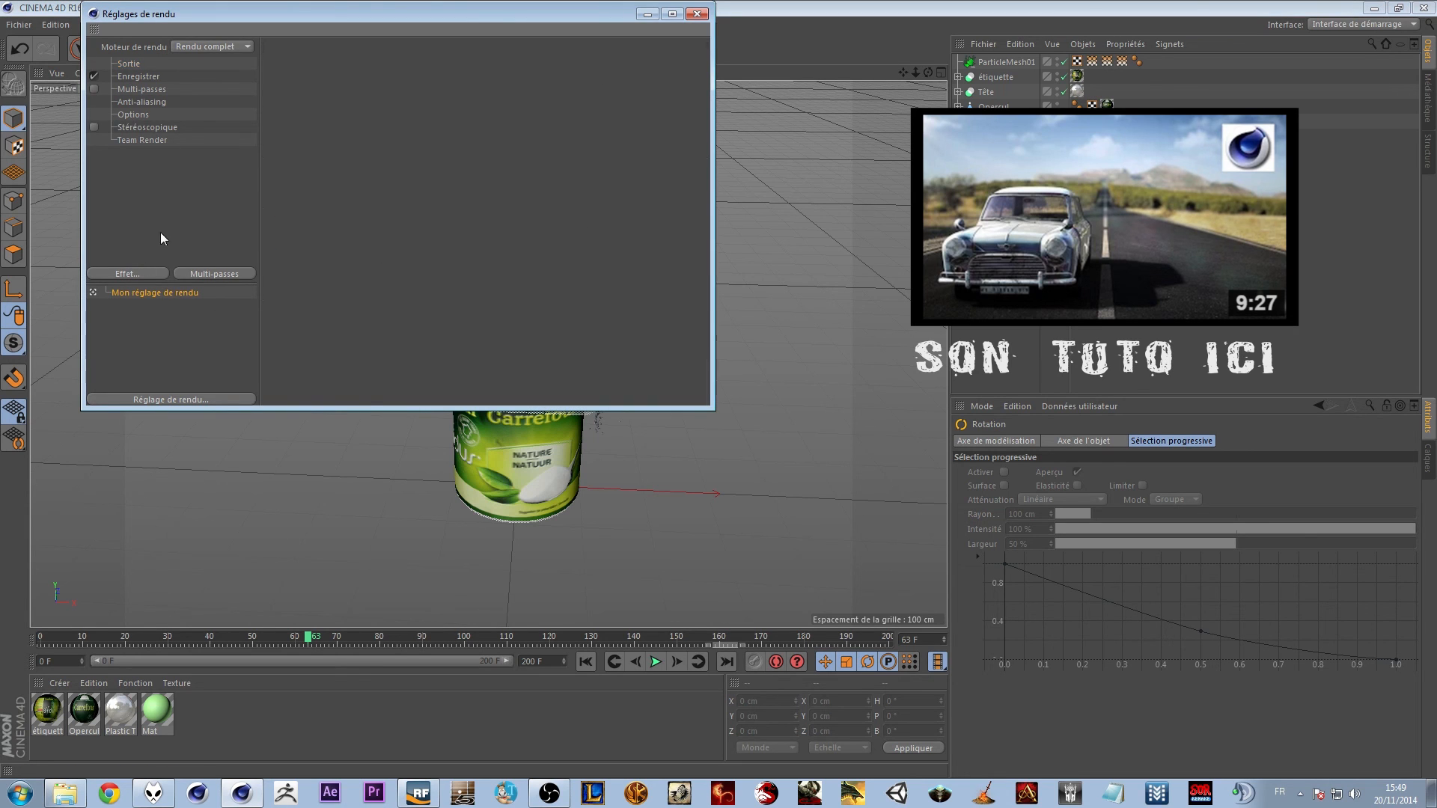
left_click(226, 273)
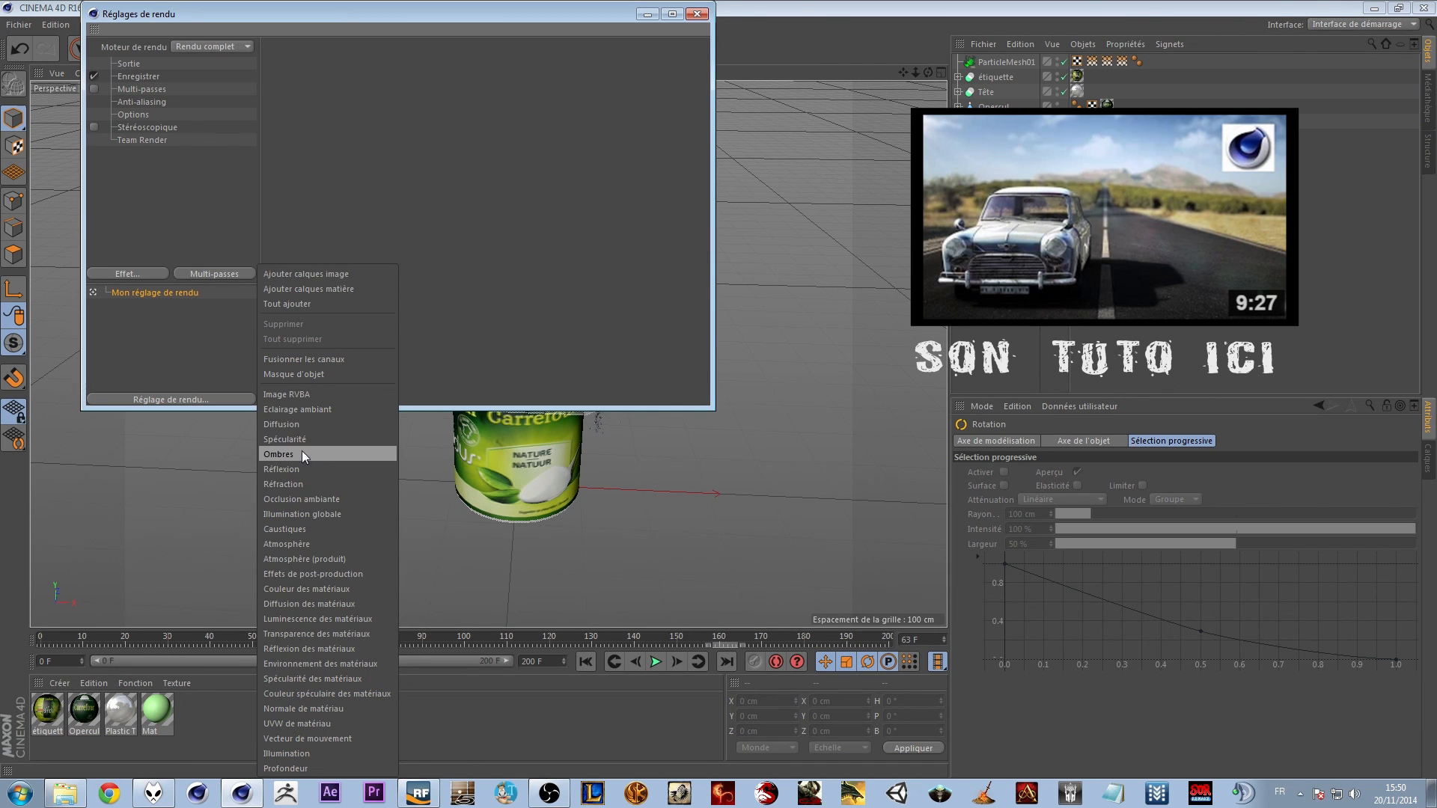
left_click(461, 200)
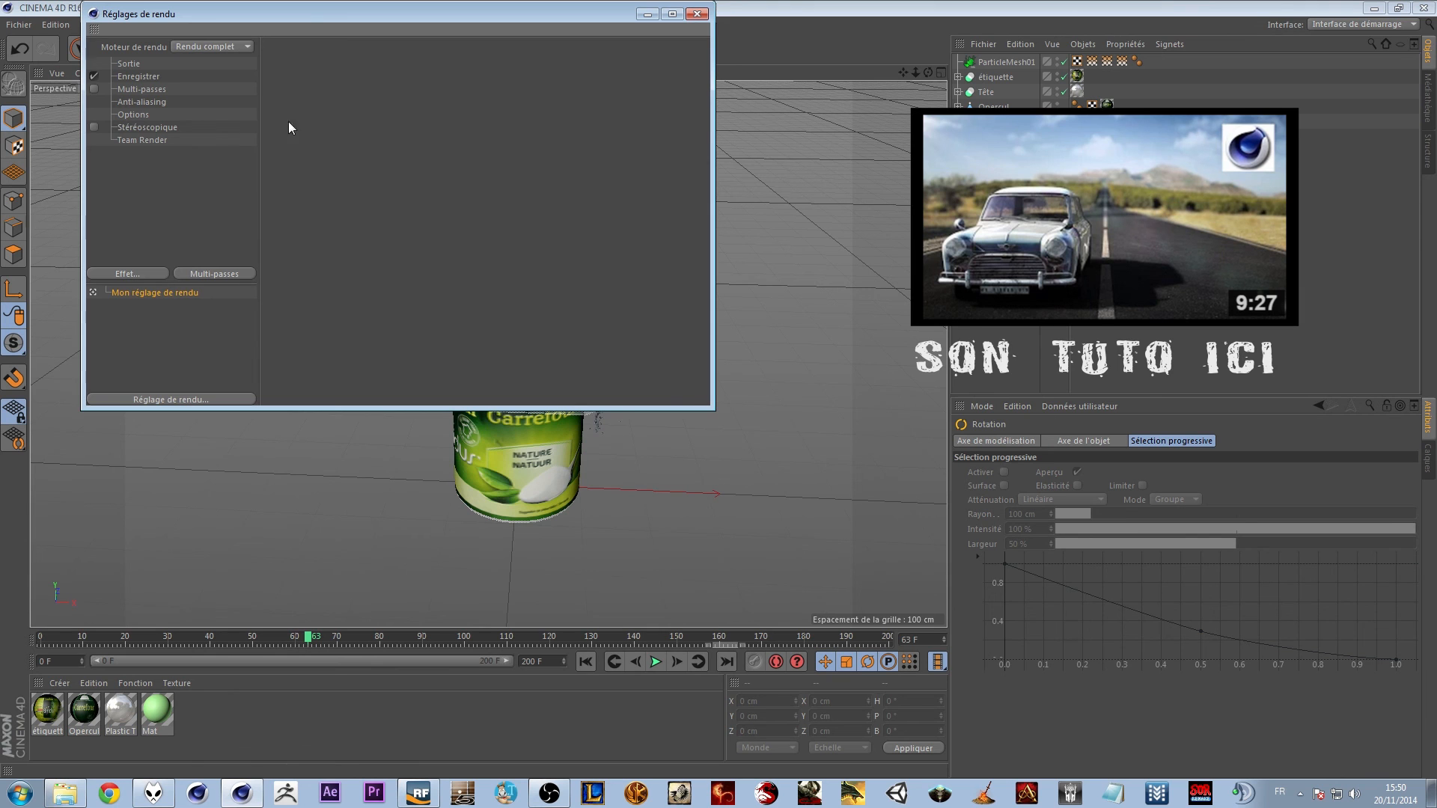
left_click(697, 14)
Examine the yogurt pot, its detached lid and the pouring liquid mesh from several angles and distances
scroll(537, 384, "up", 5)
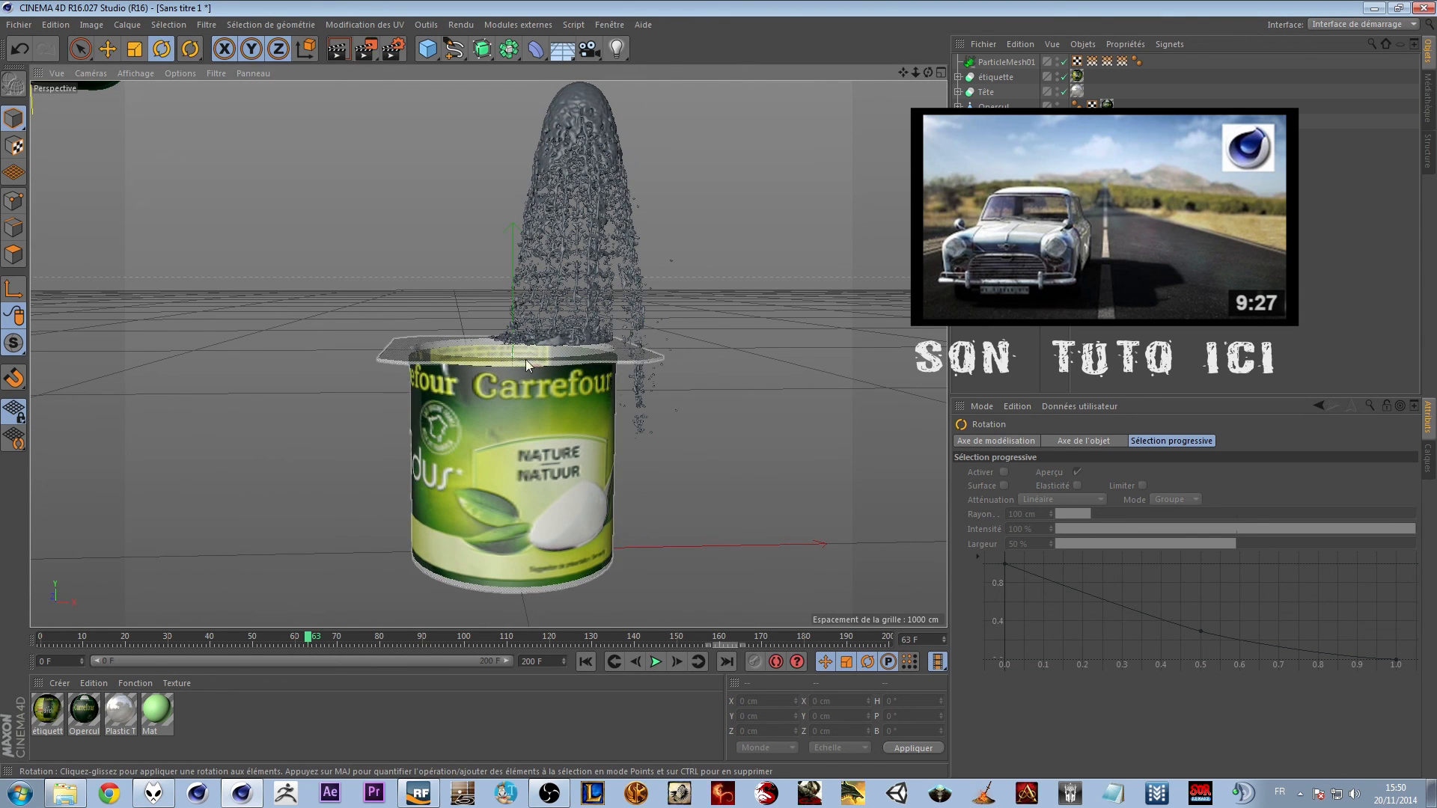
left_click_drag(520, 397, 513, 412, "alt")
scroll(519, 401, "down", 3)
left_click(513, 412)
key("ctrl+z")
left_click(711, 374)
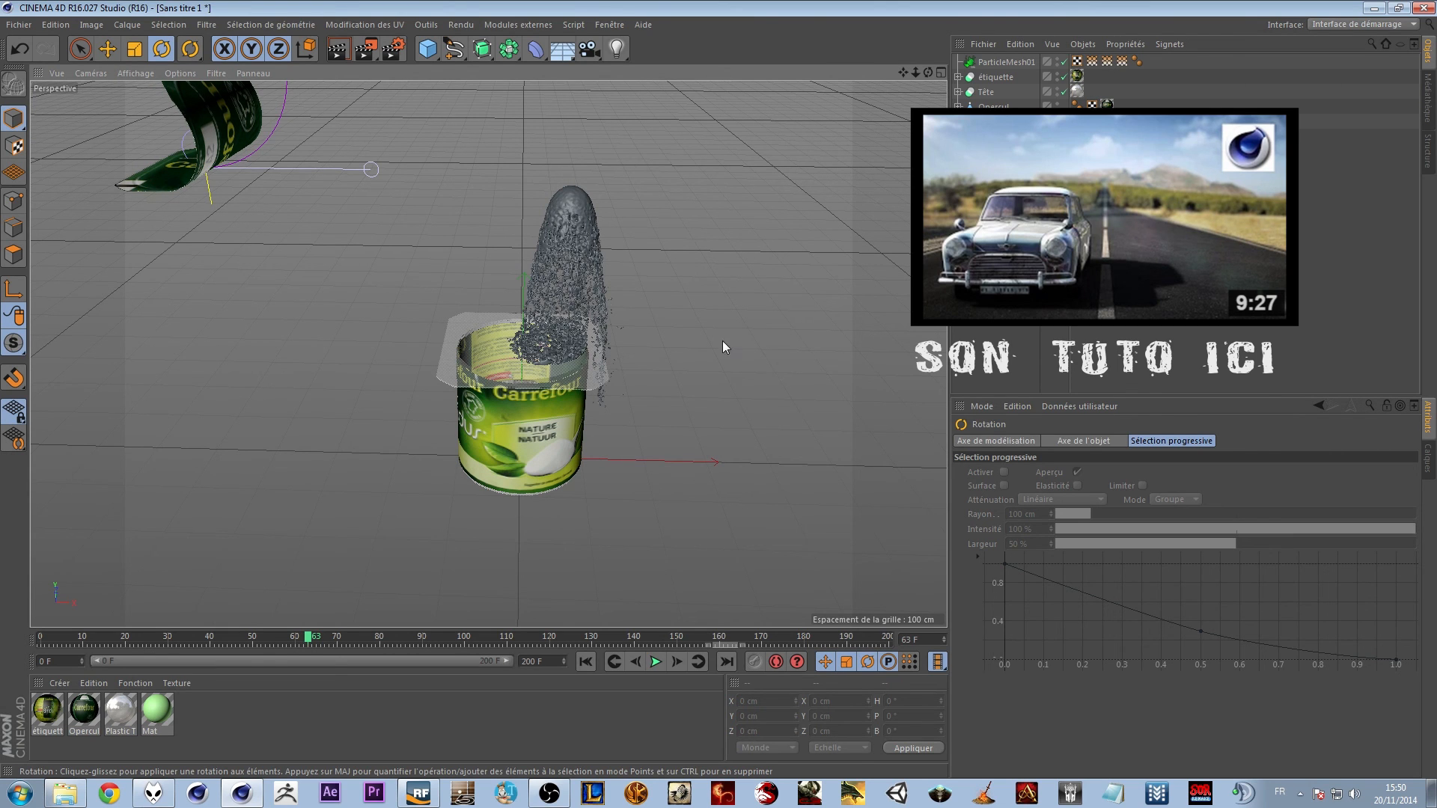
left_click_drag(708, 362, 708, 345, "alt")
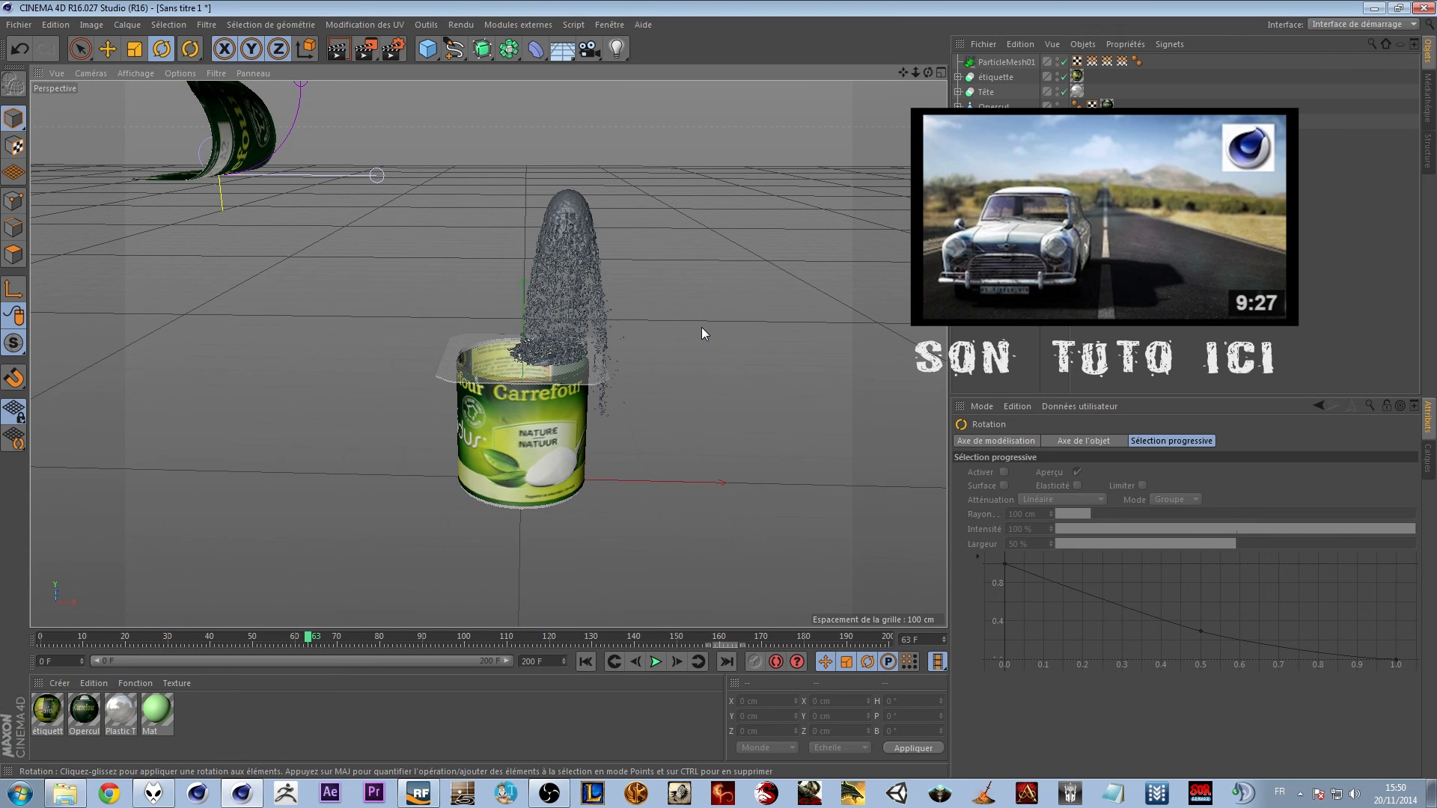
left_click_drag(738, 282, 645, 347, "alt")
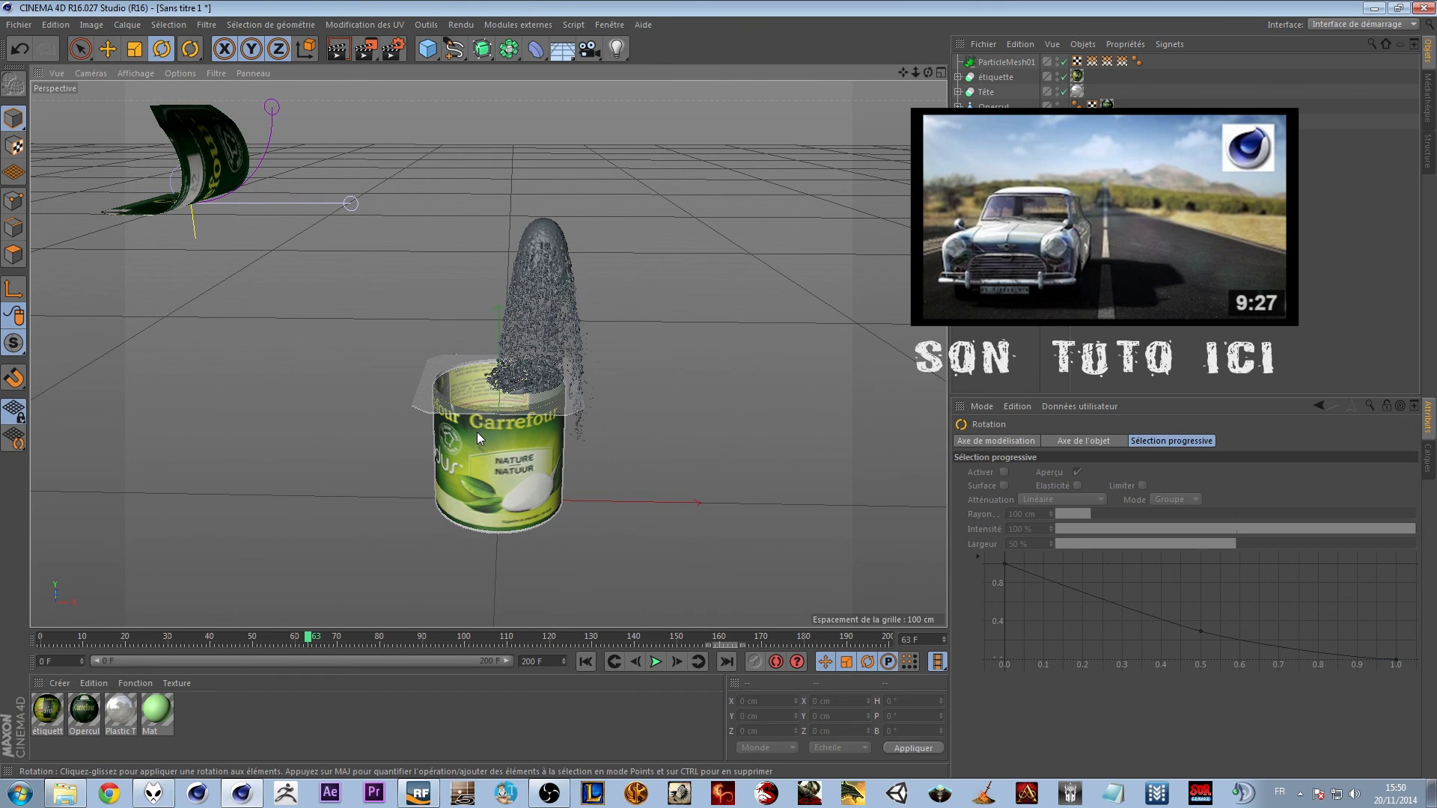
scroll(664, 402, "down", 4)
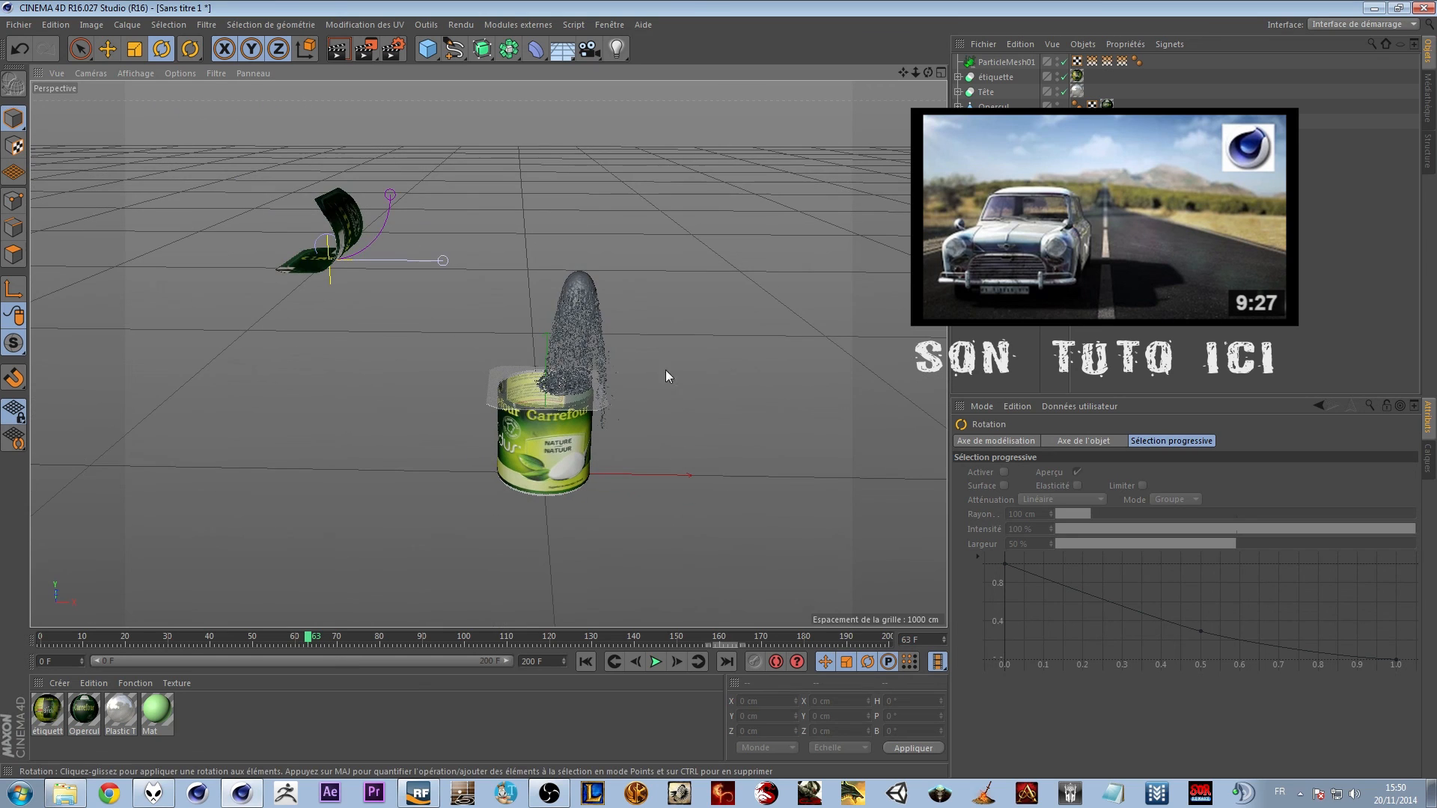